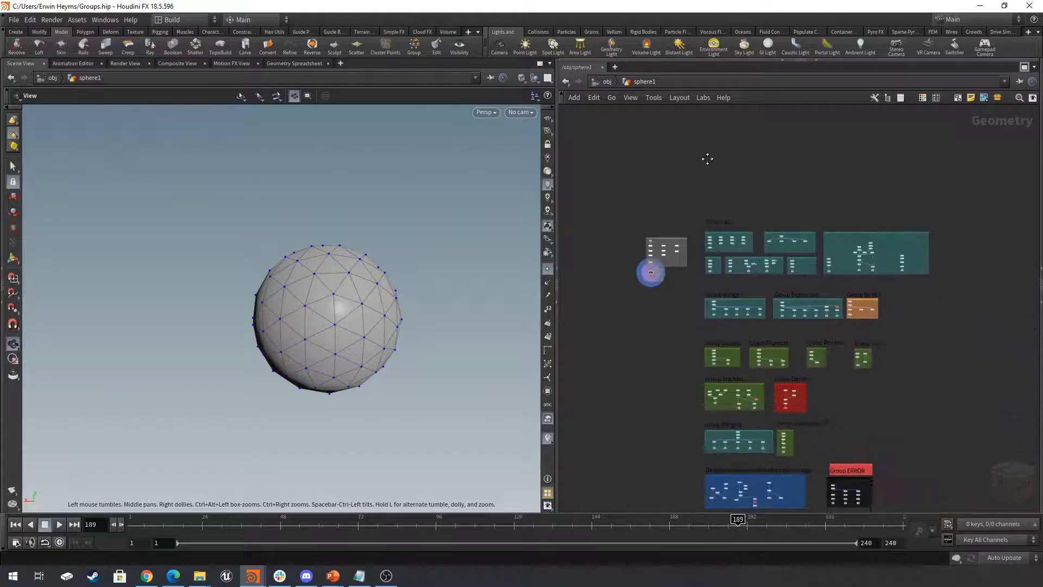
# - Look over the common group nodes and the Example box in the sphere1 network
pyautogui.scroll(7, 763, 302)
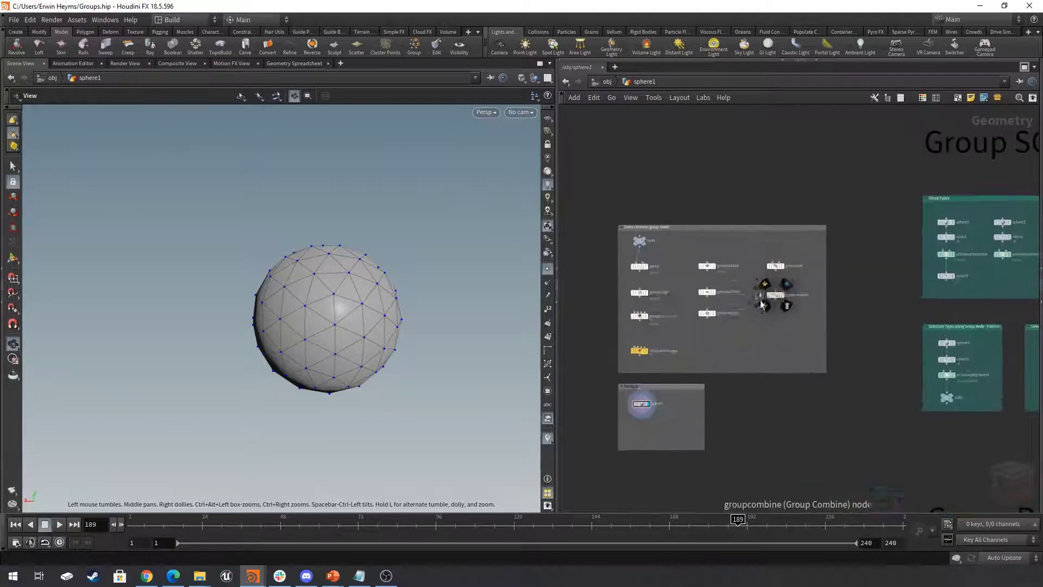
pyautogui.scroll(3, 736, 344)
pyautogui.moveTo(736, 345); pyautogui.dragTo(812, 323, button='middle')
pyautogui.scroll(-2, 862, 374)
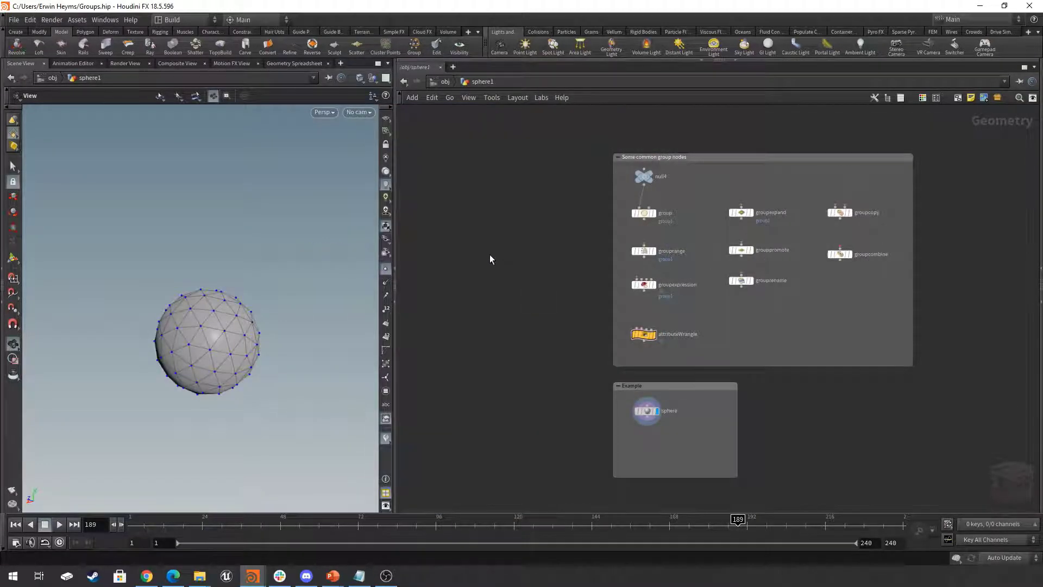
pyautogui.moveTo(486, 243); pyautogui.dragTo(455, 259, button='middle')
pyautogui.scroll(1, 494, 256)
pyautogui.scroll(-1, 493, 256)
pyautogui.scroll(1, 454, 259)
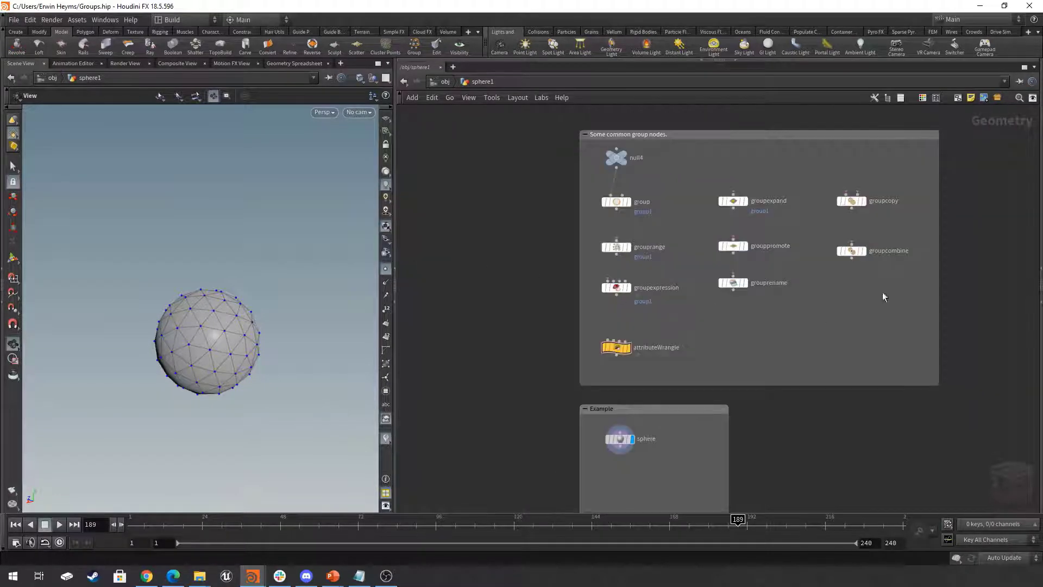
pyautogui.moveTo(842, 308)
pyautogui.mouseDown(button='middle')
pyautogui.moveTo(820, 289)
pyautogui.moveTo(833, 292)
pyautogui.mouseUp(button='middle')
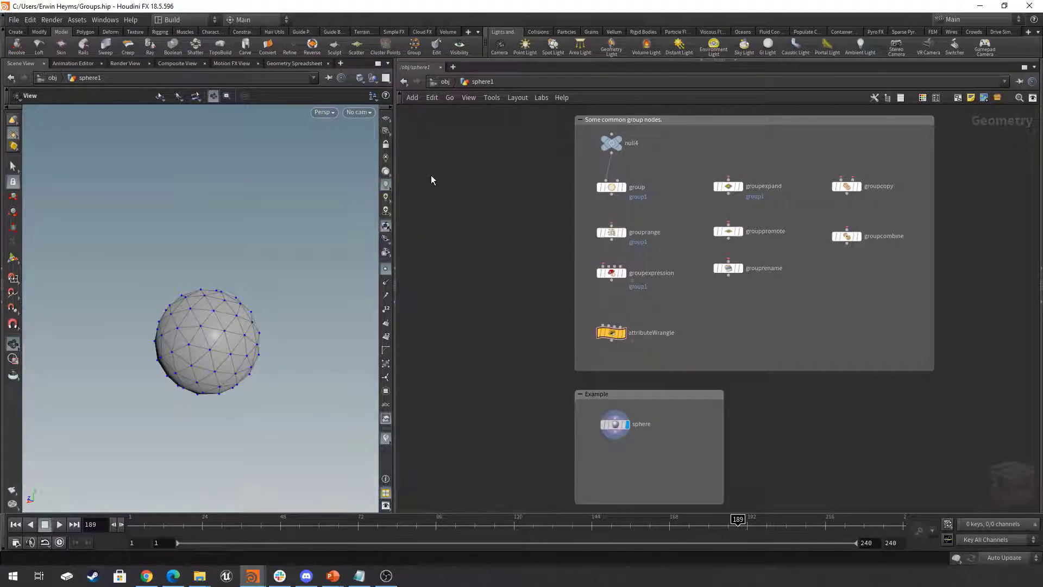
# - Review the operators offered in the Group category without adding any
pyautogui.press('Tab')
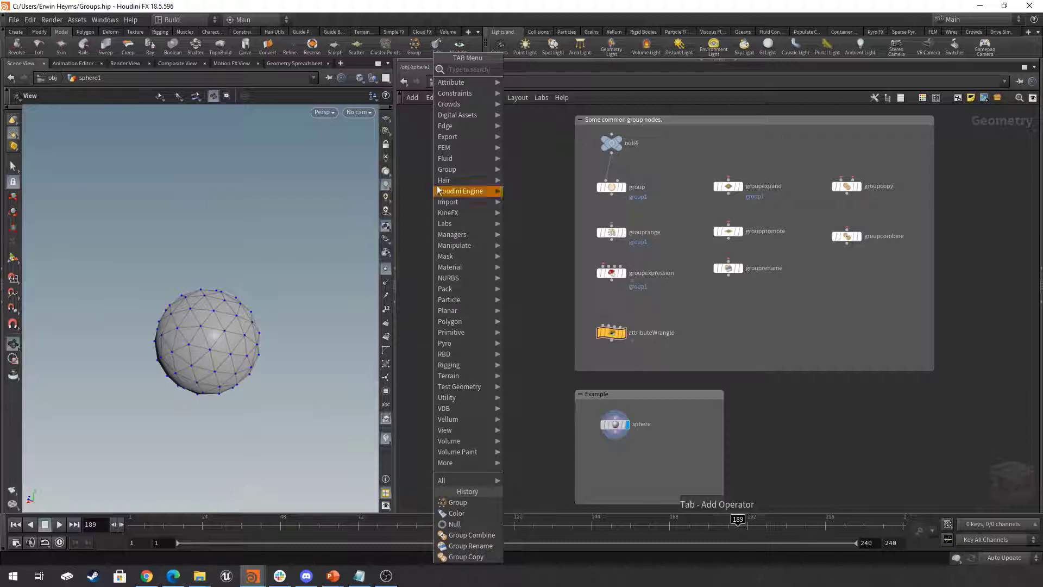
pyautogui.moveTo(480, 173)
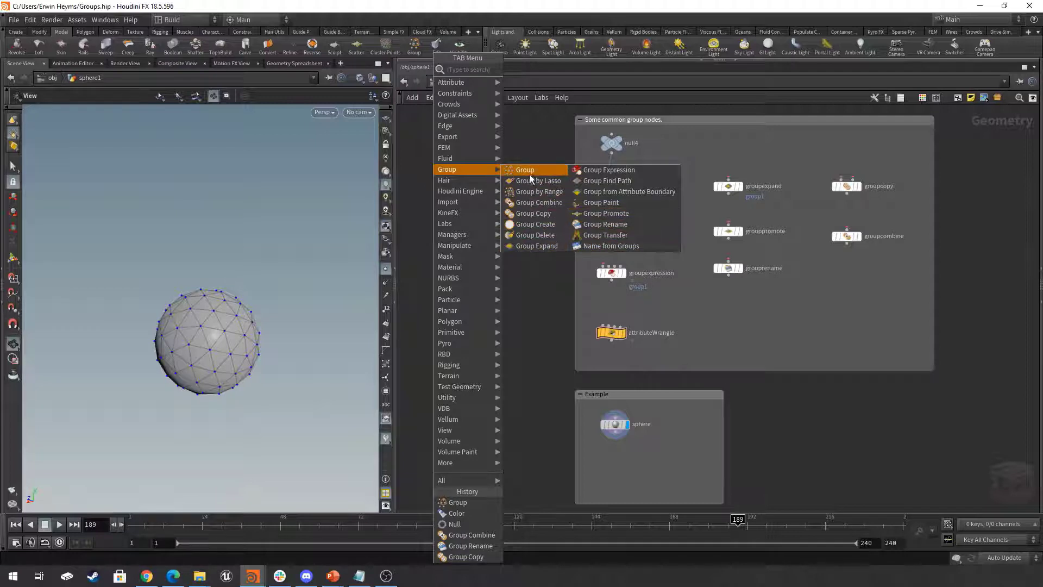
pyautogui.click(531, 144)
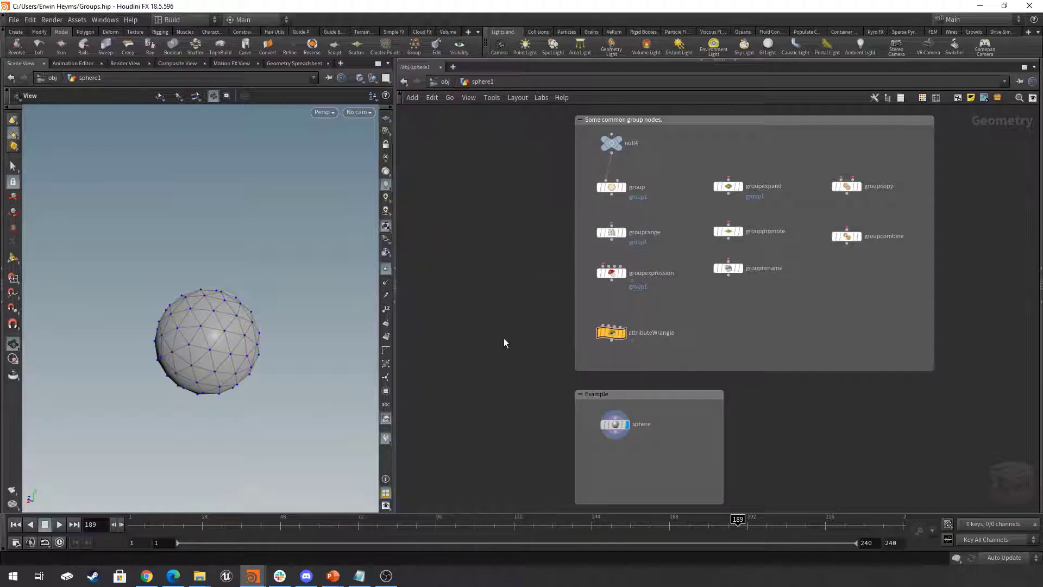
pyautogui.moveTo(495, 342); pyautogui.dragTo(495, 323, button='middle')
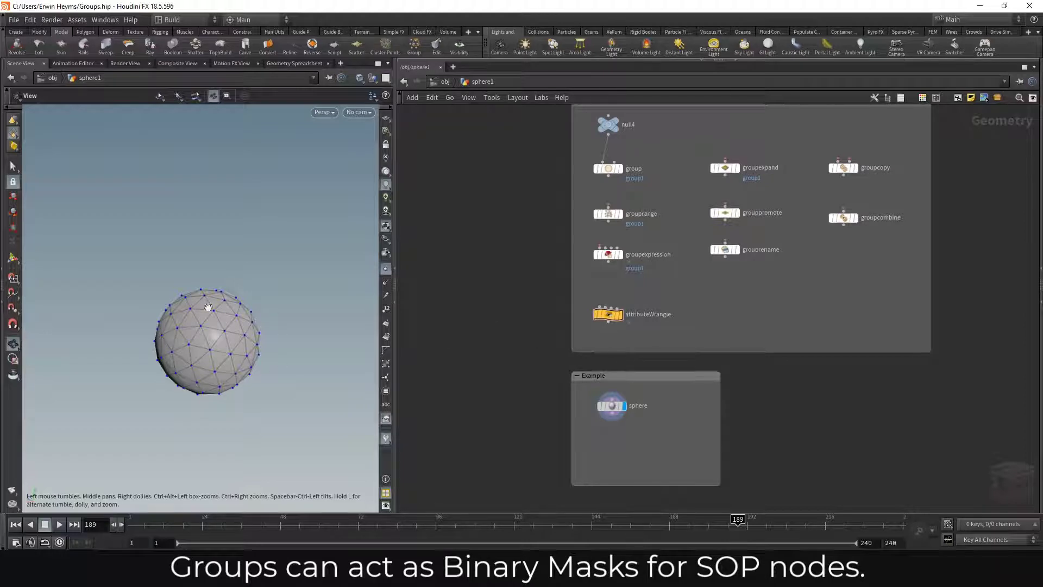
# - Add a Group node under the sphere node in the Example box, feed it from the sphere and display its result
pyautogui.scroll(6, 635, 440)
pyautogui.moveTo(653, 416); pyautogui.dragTo(660, 353, button='middle')
pyautogui.scroll(-2, 663, 344)
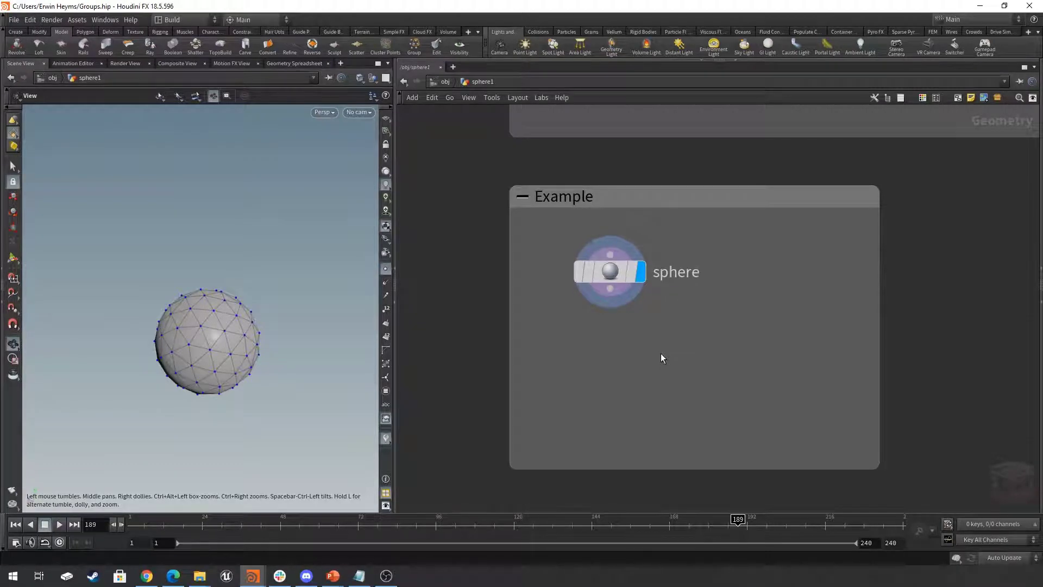
pyautogui.press('Tab')
pyautogui.write('group')
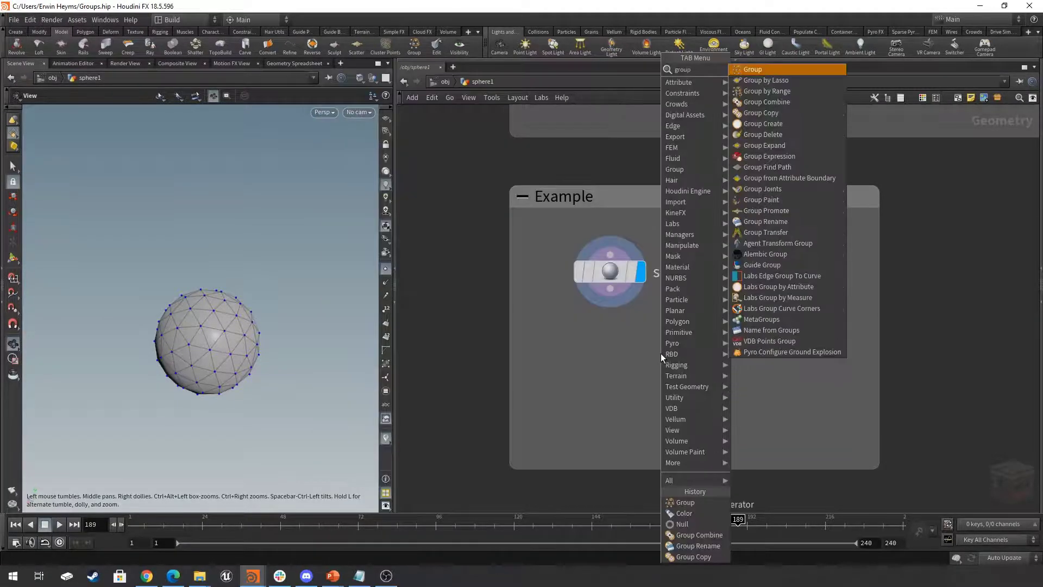
pyautogui.press('Return')
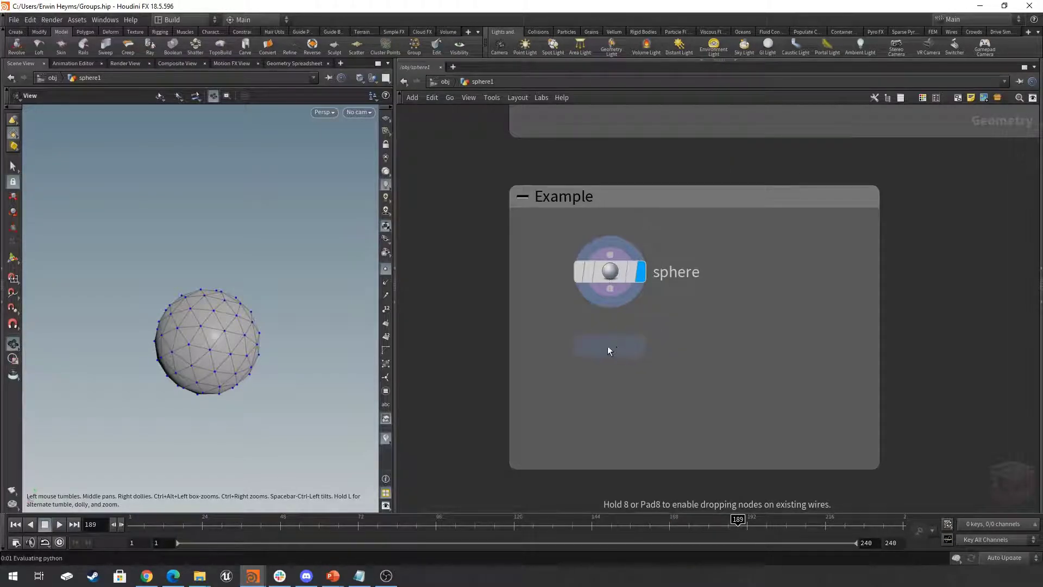
pyautogui.click(608, 346)
pyautogui.click(644, 353)
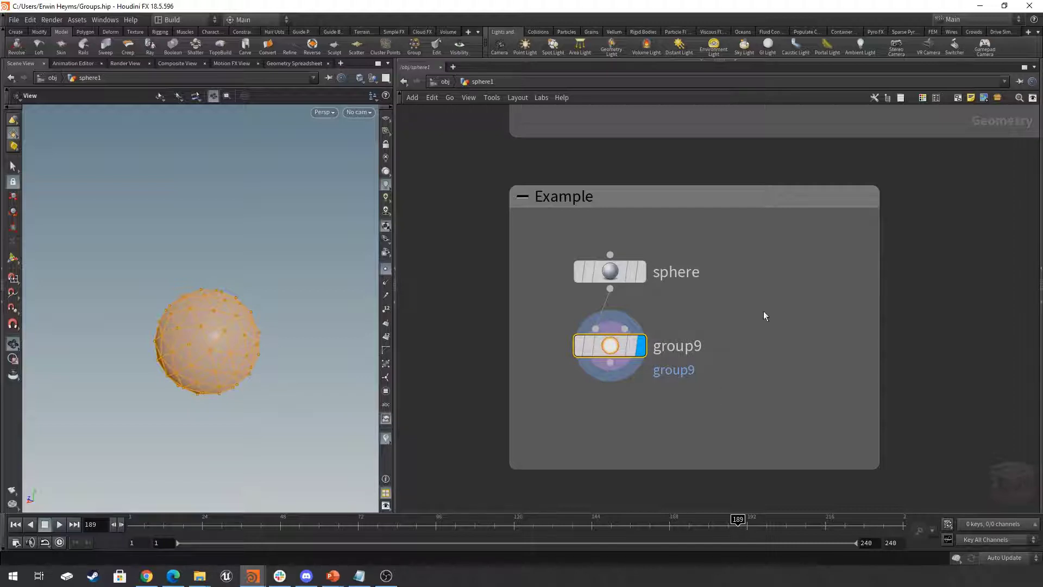
# - Show the new Group node's parameters and name its group my_group
pyautogui.click(1039, 270)
pyautogui.moveTo(571, 316); pyautogui.dragTo(659, 308, button='middle')
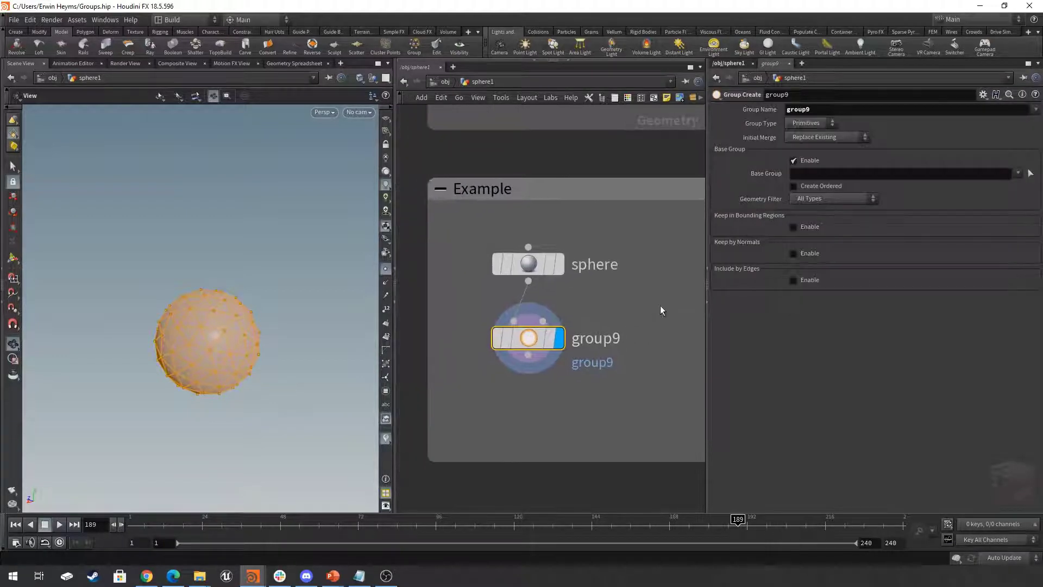
pyautogui.scroll(-1, 659, 308)
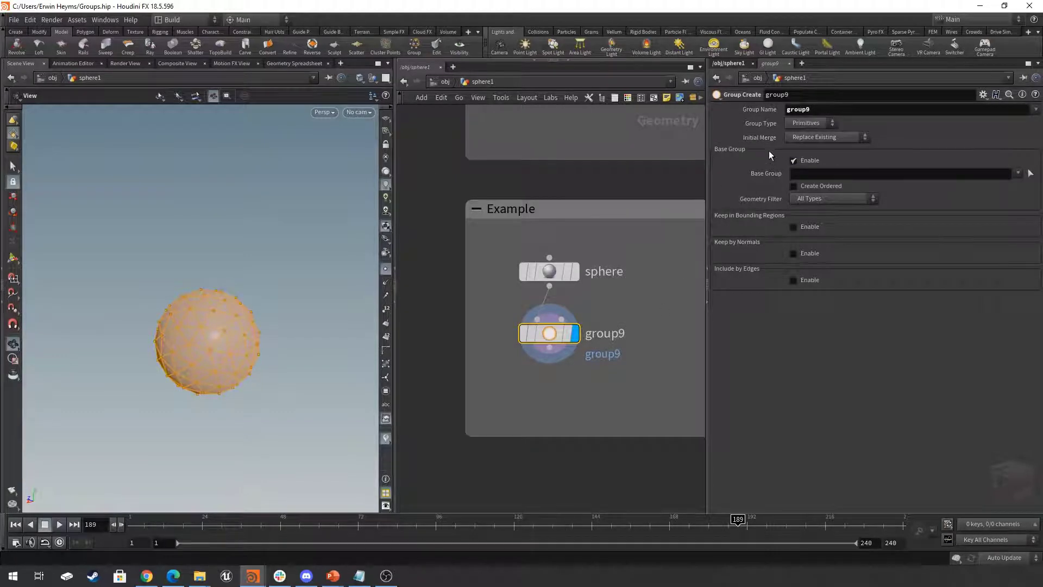
pyautogui.click(861, 107)
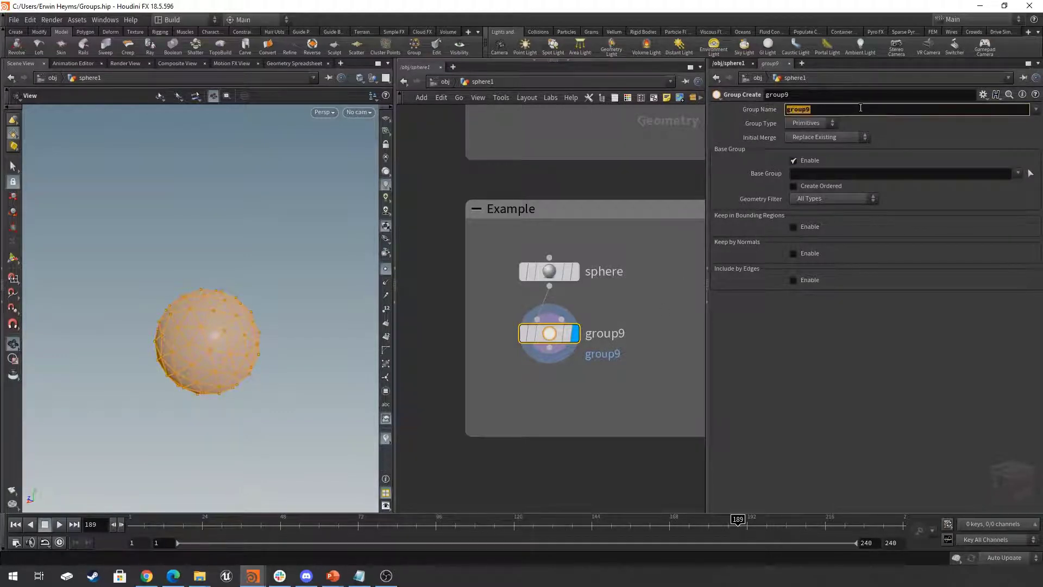
pyautogui.write('my_group')
pyautogui.press('Return')
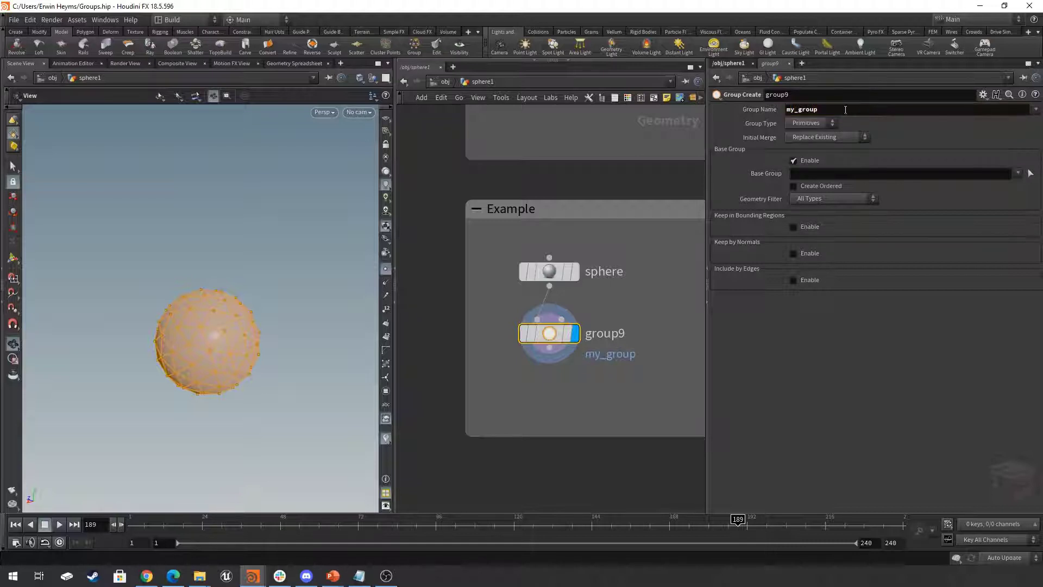
# - Fill my_group's Base Group by selecting the primitives on the right half of the sphere in the viewport
pyautogui.moveTo(645, 318); pyautogui.dragTo(622, 320, button='middle')
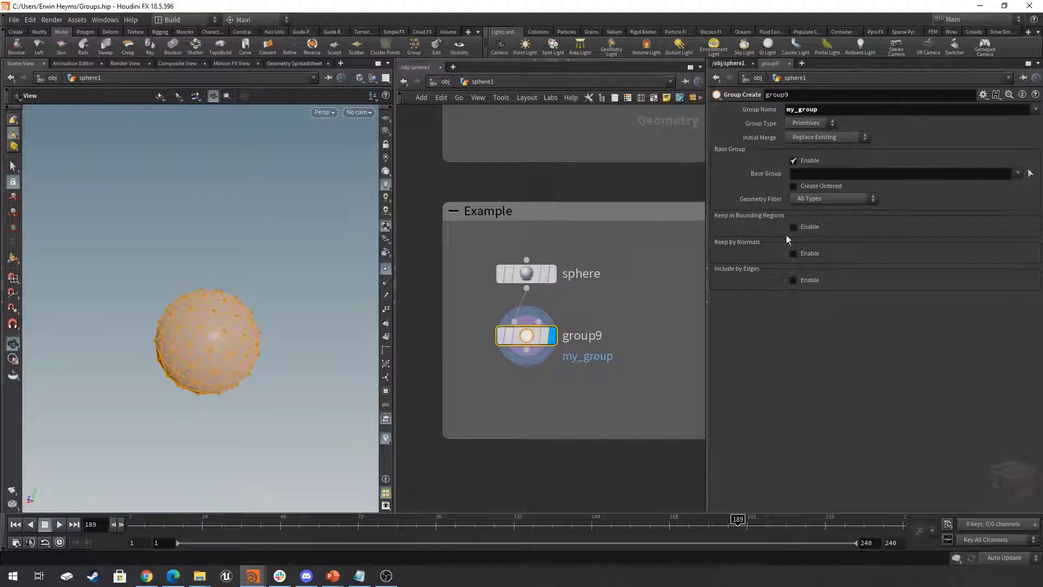
pyautogui.click(825, 174)
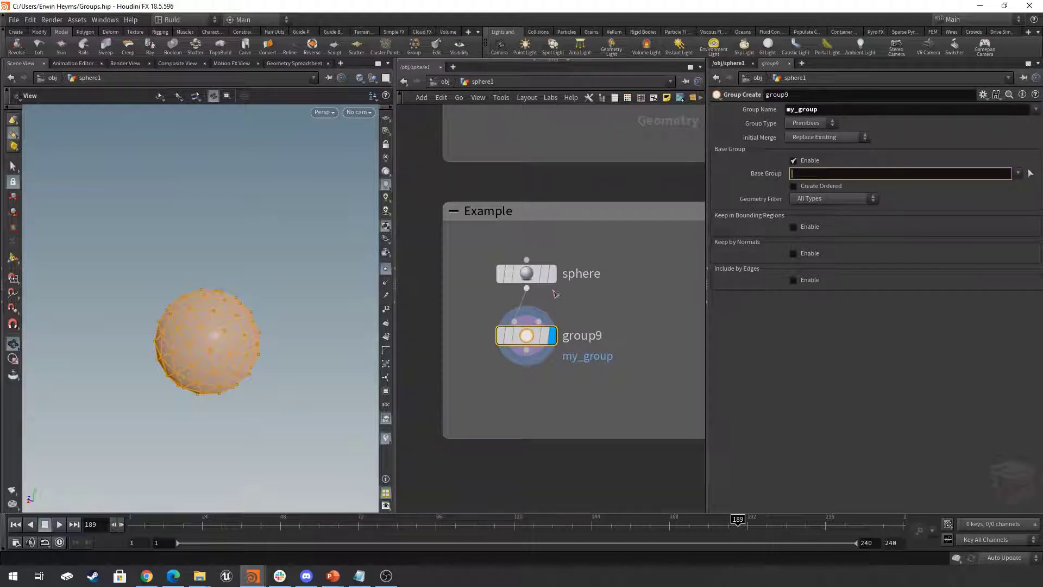
pyautogui.click(653, 289)
pyautogui.click(1032, 174)
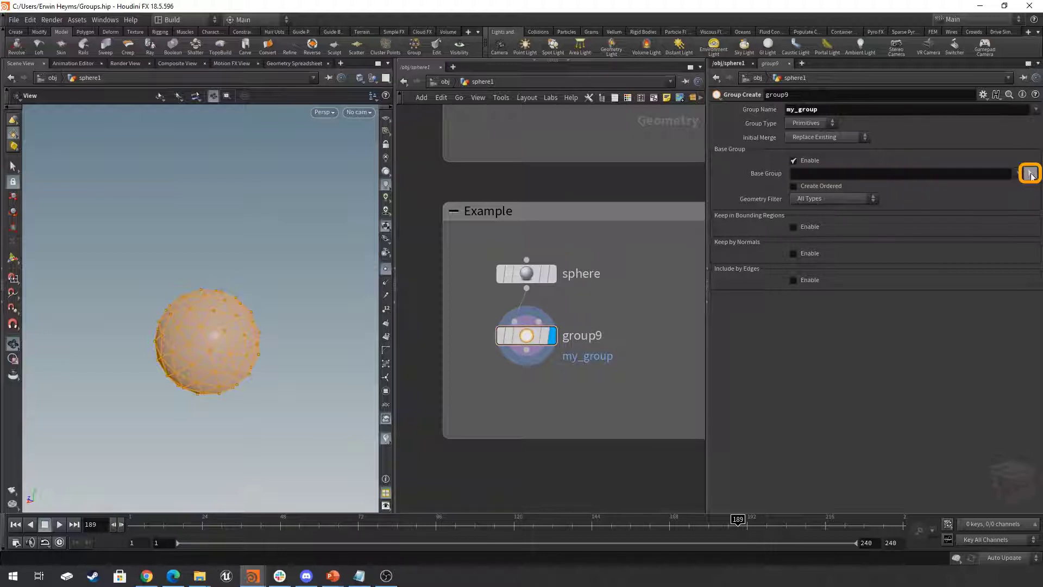
pyautogui.click(1031, 174)
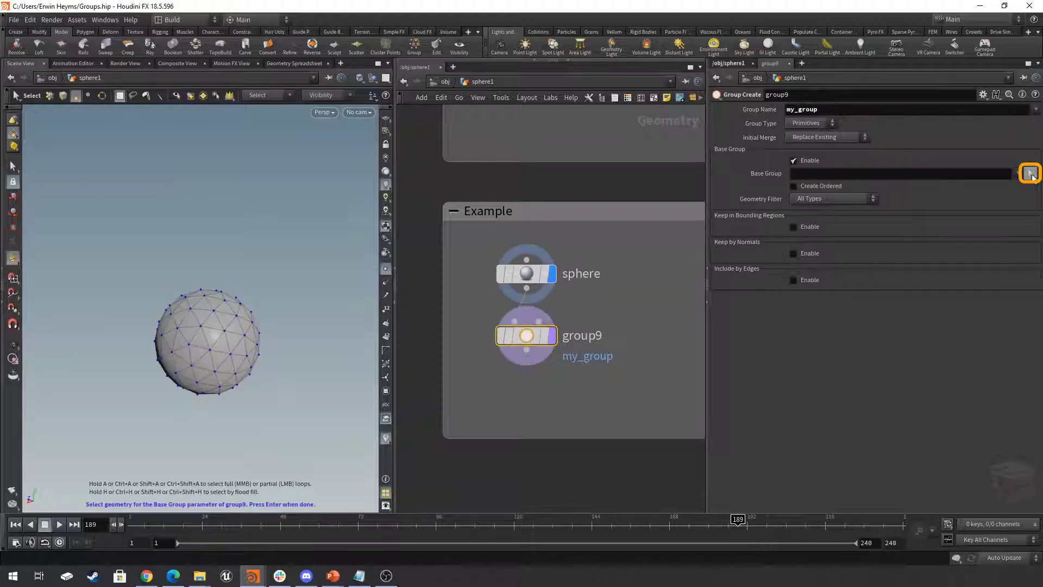
pyautogui.moveTo(313, 237); pyautogui.dragTo(211, 419)
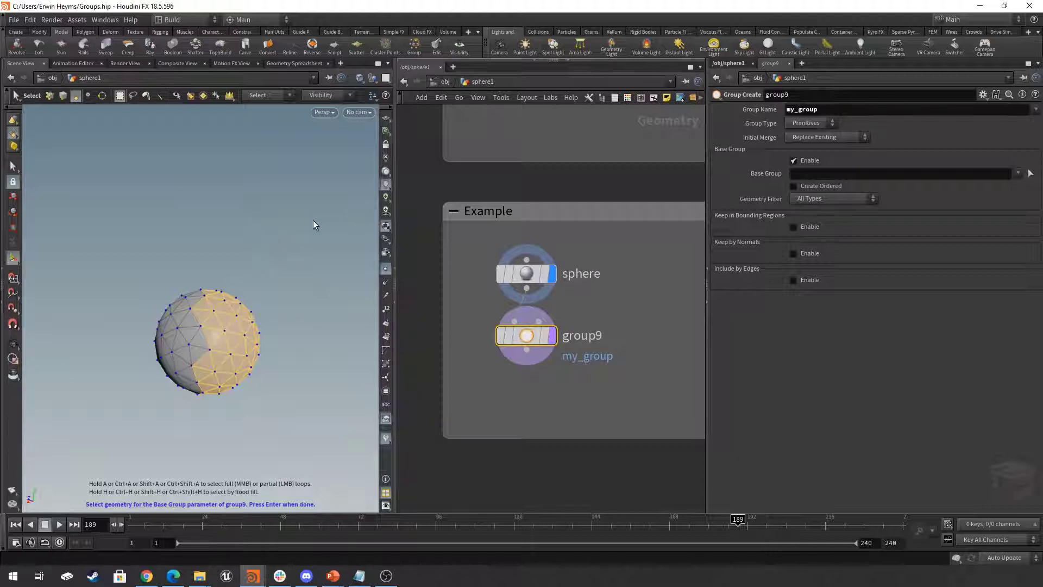
pyautogui.rightClick(266, 244)
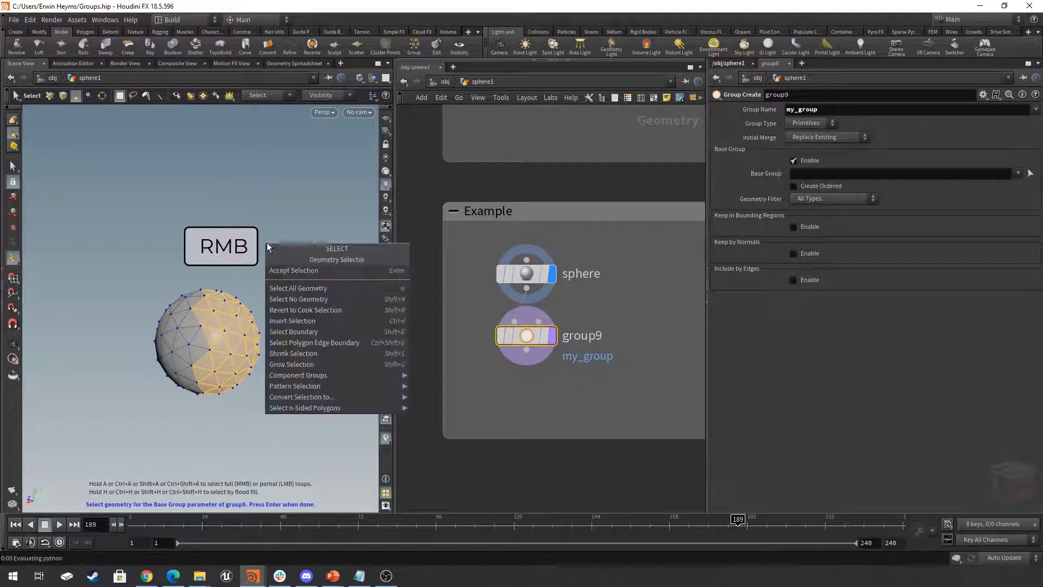
pyautogui.click(280, 271)
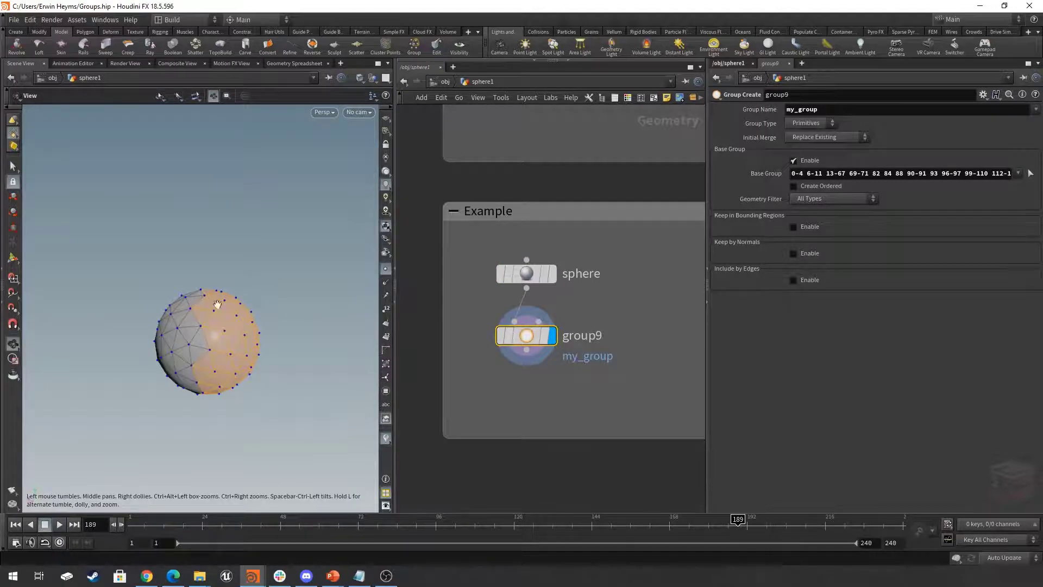
pyautogui.moveTo(217, 303); pyautogui.dragTo(214, 335)
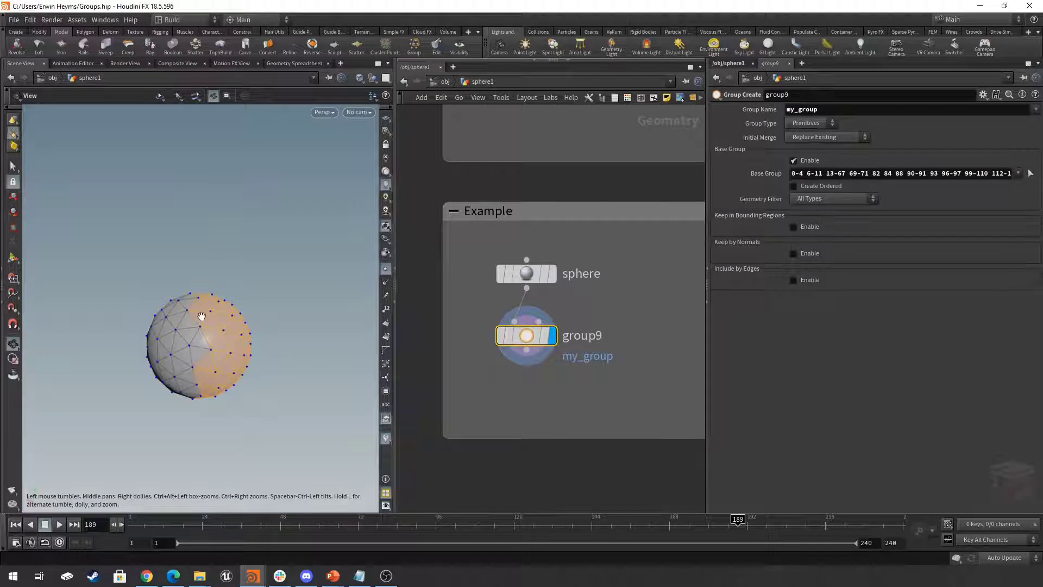
pyautogui.hotkey('ctrl', 'z')
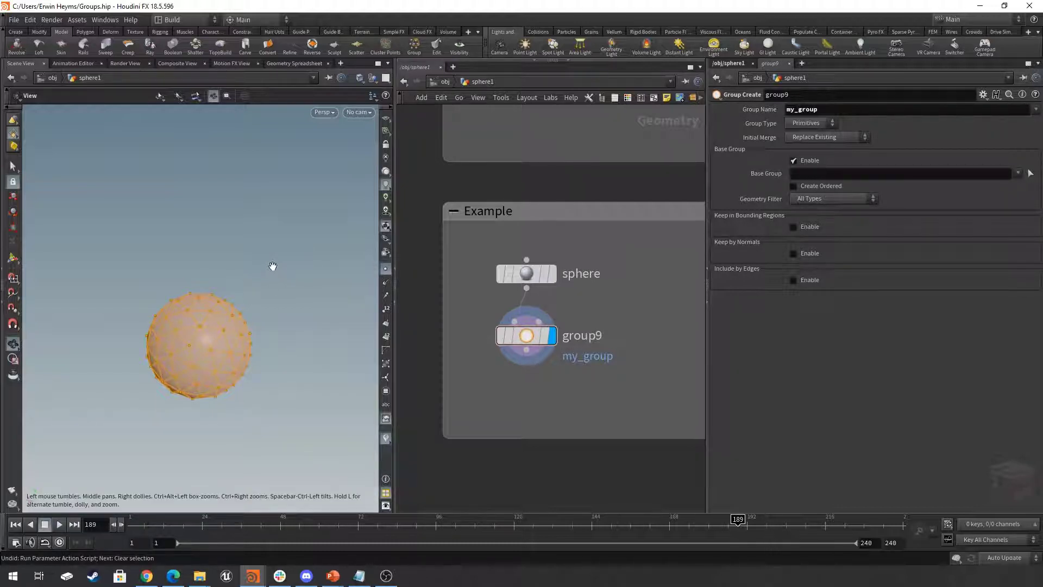
pyautogui.hotkey('ctrl', 'shift', 'z')
# - Orbit the sphere and display its primitive numbers to inspect the grouped faces
pyautogui.moveTo(226, 340); pyautogui.dragTo(326, 347, button='right')
pyautogui.moveTo(244, 339)
pyautogui.mouseDown()
pyautogui.moveTo(276, 328)
pyautogui.moveTo(194, 310)
pyautogui.moveTo(176, 283)
pyautogui.moveTo(238, 337)
pyautogui.mouseUp()
pyautogui.click(386, 338)
# - Add a Color node below the Group node, connect it to the Group node's output and display its result
pyautogui.moveTo(613, 401); pyautogui.dragTo(597, 382, button='middle')
pyautogui.click(598, 381)
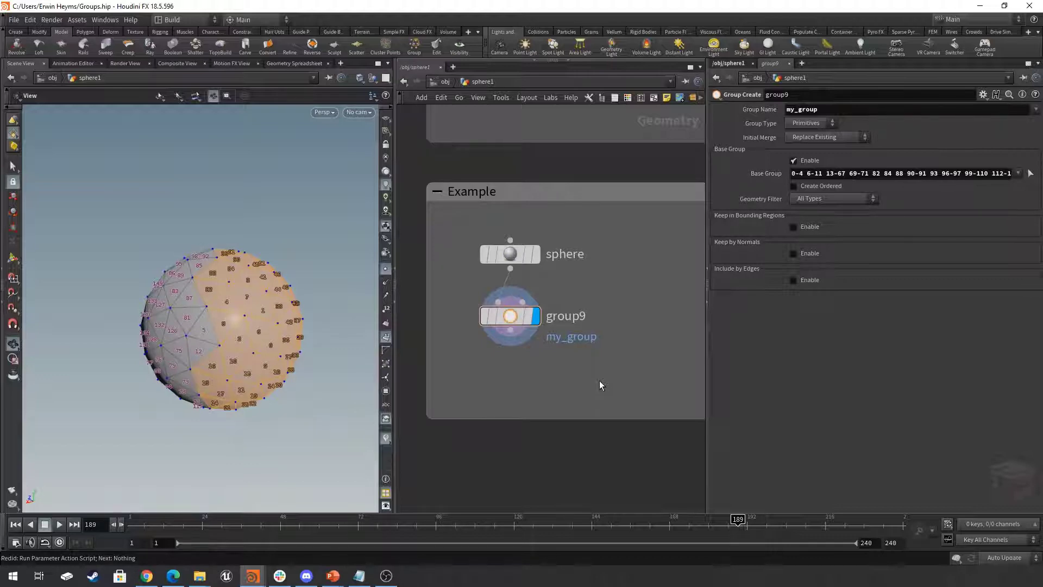
pyautogui.press('Tab')
pyautogui.write('color')
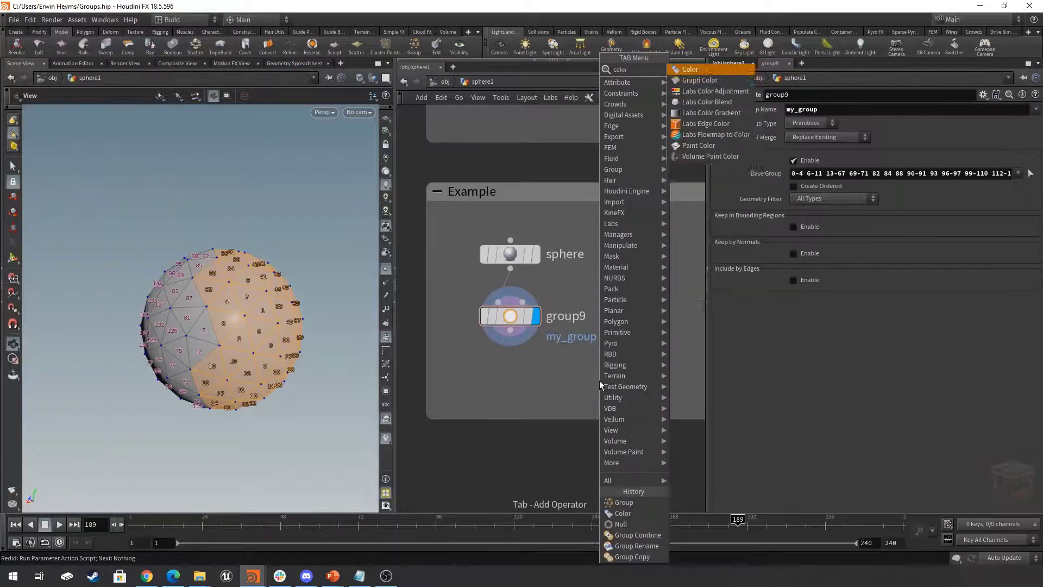
pyautogui.press('Return')
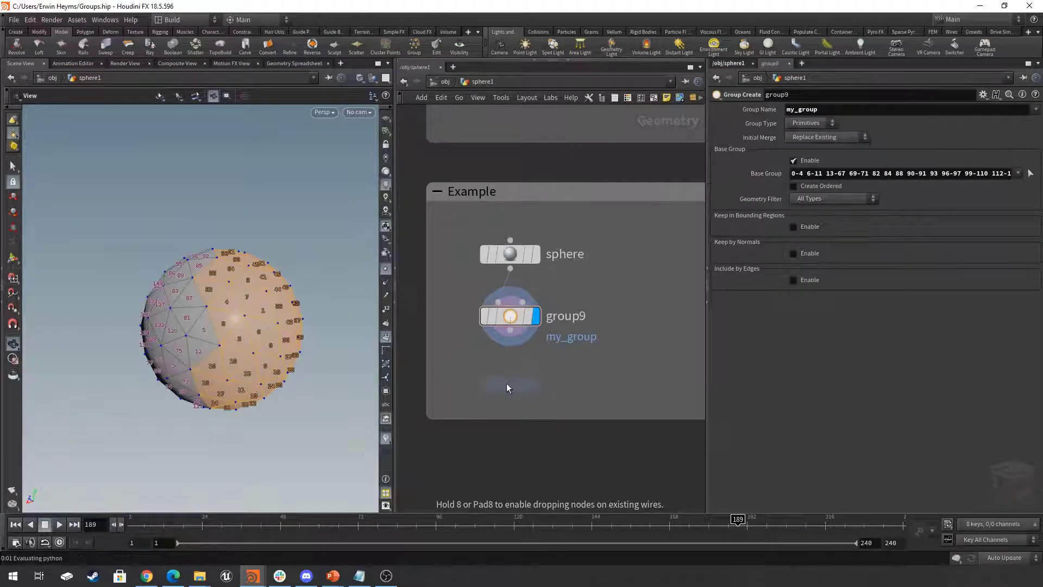
pyautogui.click(508, 383)
pyautogui.click(511, 328)
pyautogui.click(511, 369)
pyautogui.click(536, 382)
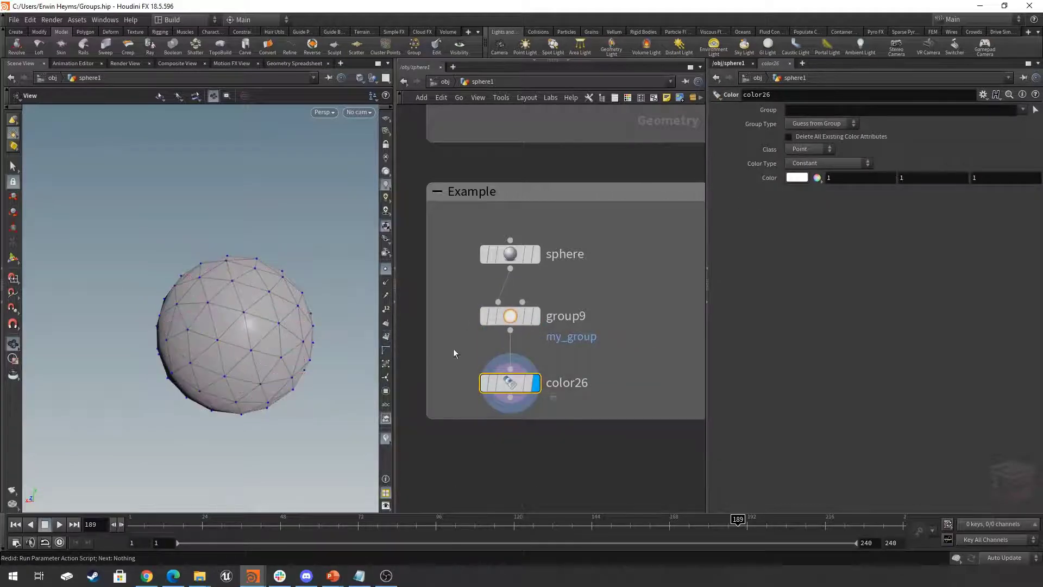
# - Set the Color node's class to Primitive and restrict it to the group my_group
pyautogui.moveTo(510, 393)
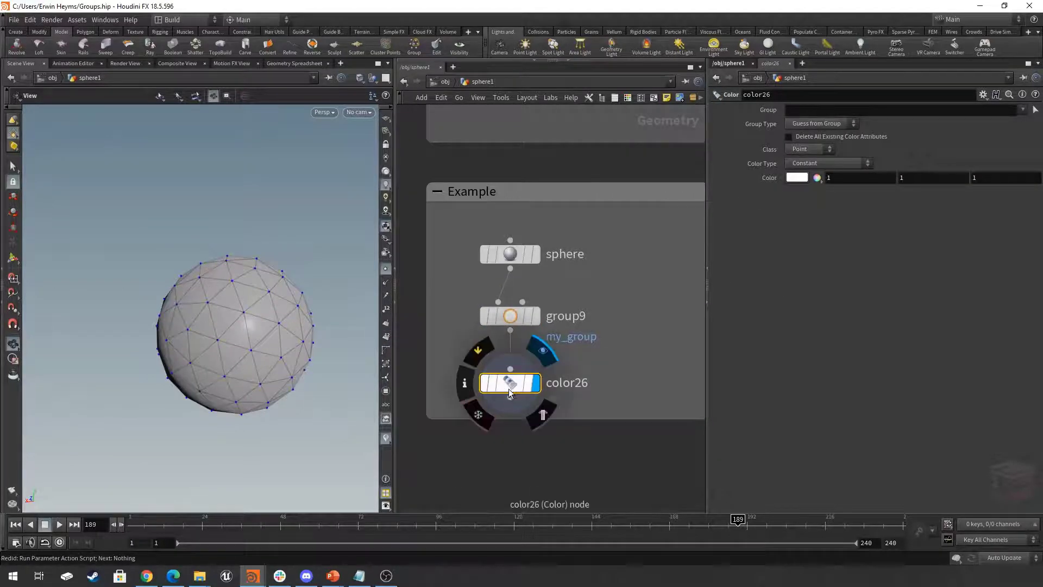
pyautogui.click(809, 149)
pyautogui.click(804, 171)
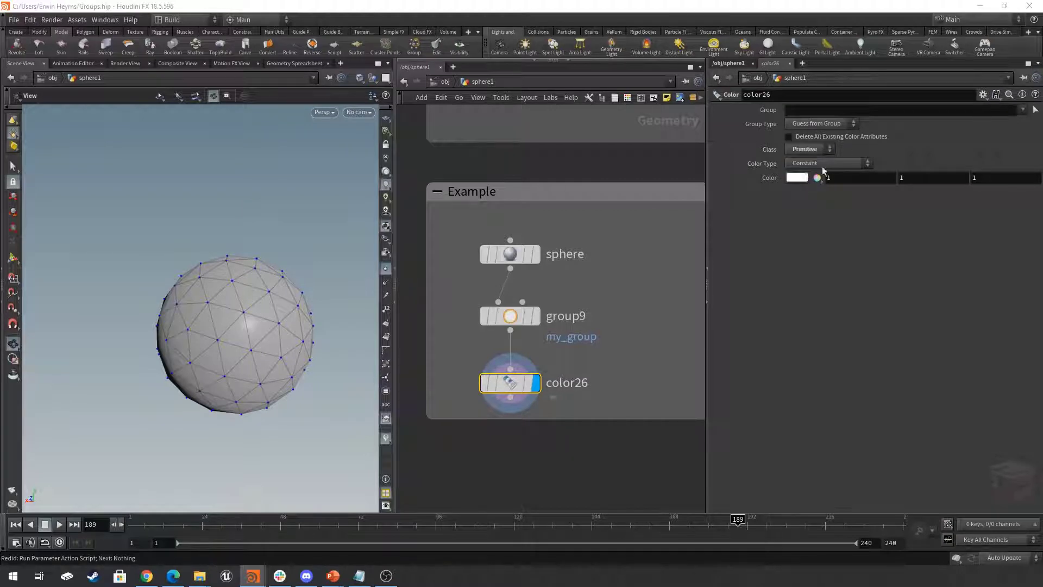
pyautogui.click(1024, 110)
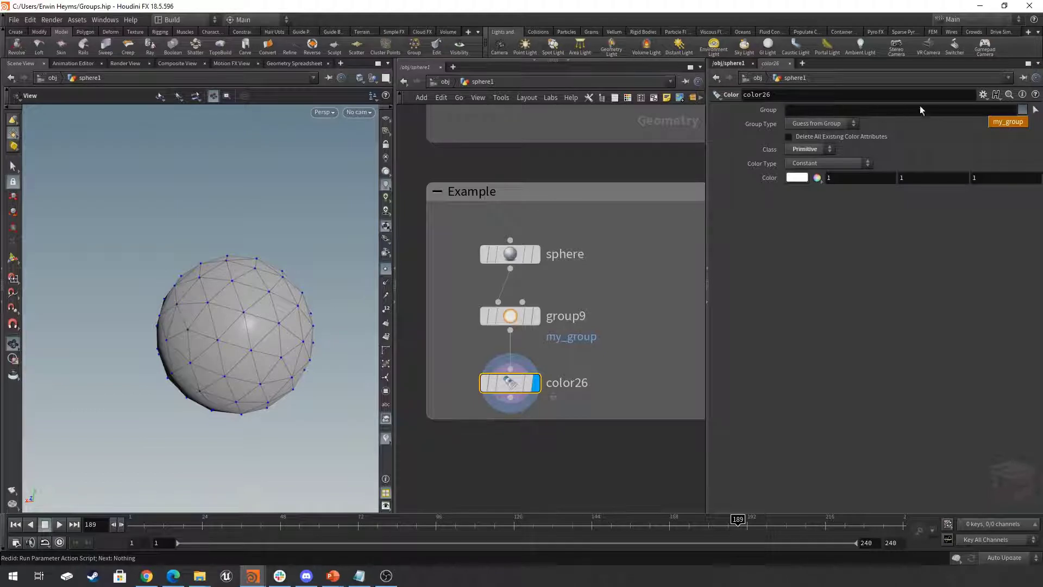
pyautogui.click(1005, 122)
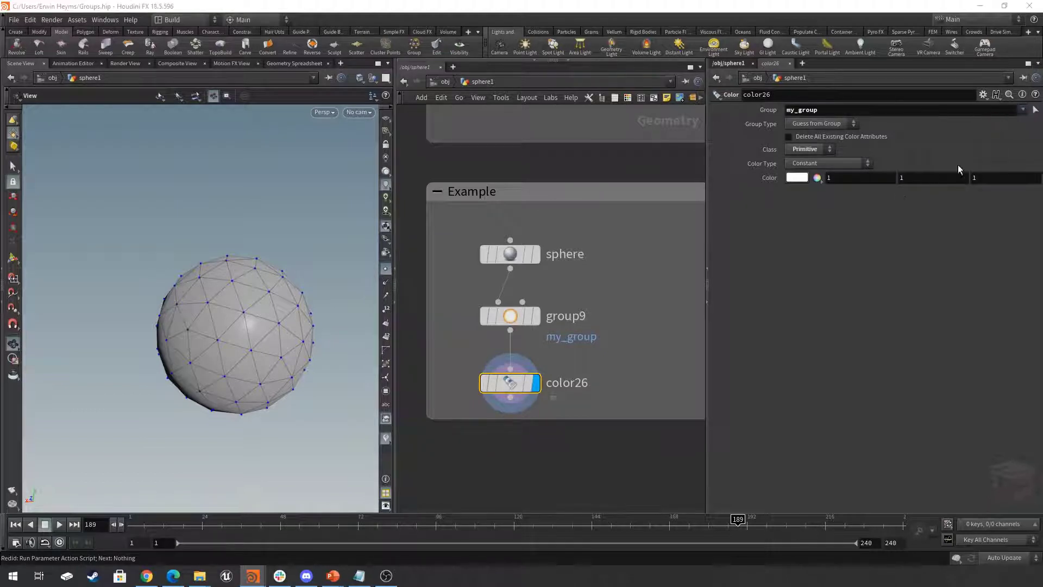
# - Set the Color node's colour to pure red (1, 0, 0) and inspect the sphere
pyautogui.click(792, 180)
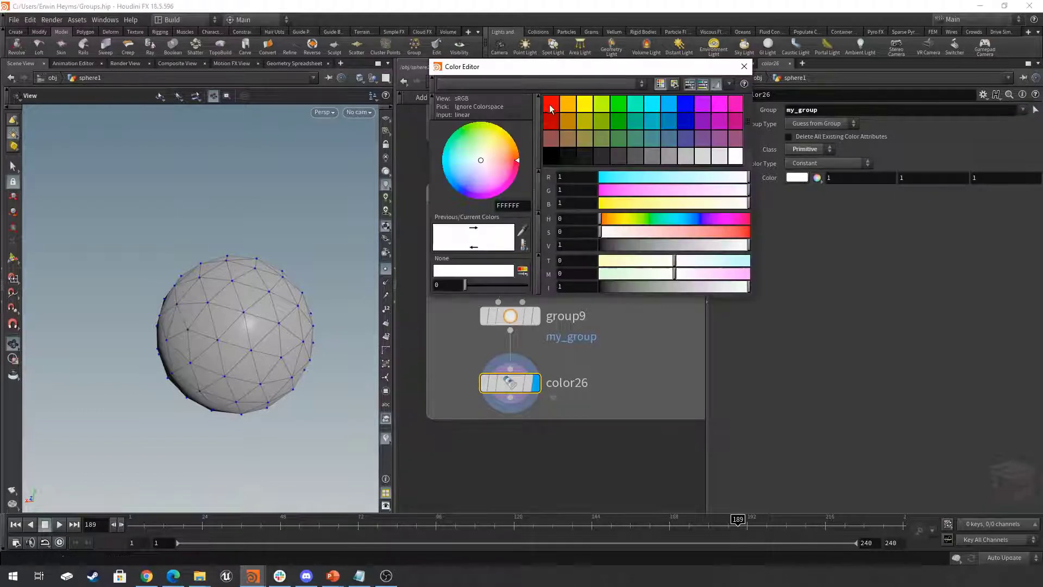
pyautogui.click(551, 106)
pyautogui.click(745, 66)
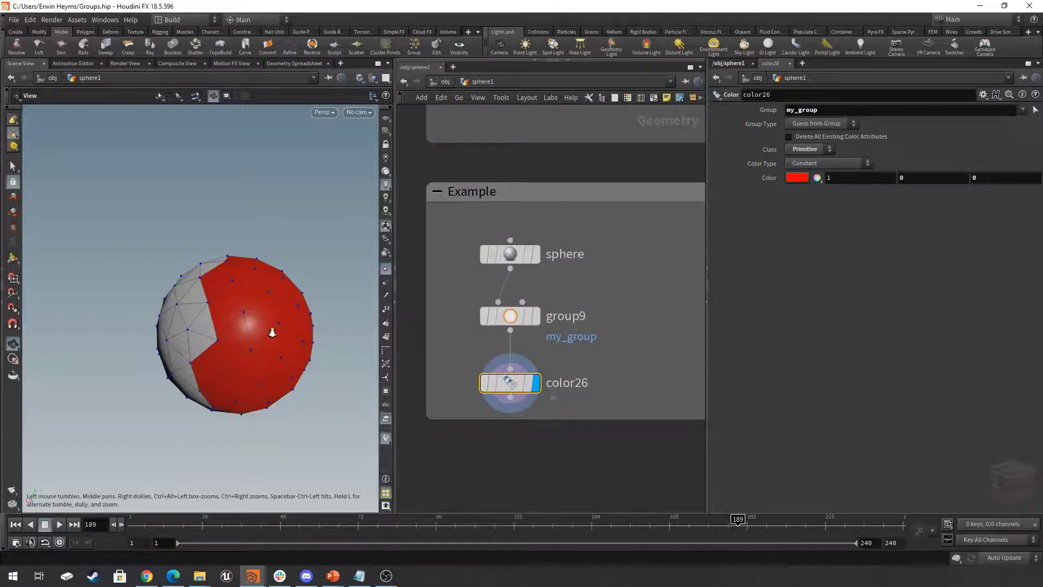
pyautogui.moveTo(272, 333)
pyautogui.mouseDown()
pyautogui.moveTo(257, 296)
pyautogui.moveTo(319, 283)
pyautogui.moveTo(212, 291)
pyautogui.moveTo(214, 303)
pyautogui.moveTo(266, 320)
pyautogui.mouseUp()
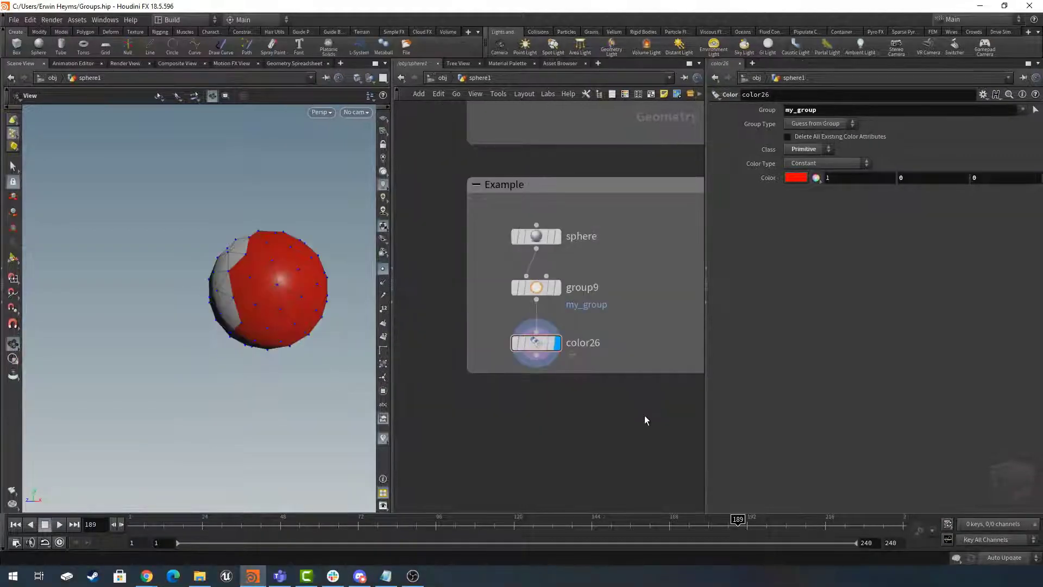
# - Add a Mountain node beside the Color node, connect it to the Group node's output and display its result
pyautogui.moveTo(645, 415); pyautogui.dragTo(549, 426, button='middle')
pyautogui.press('Tab')
pyautogui.write('mounta')
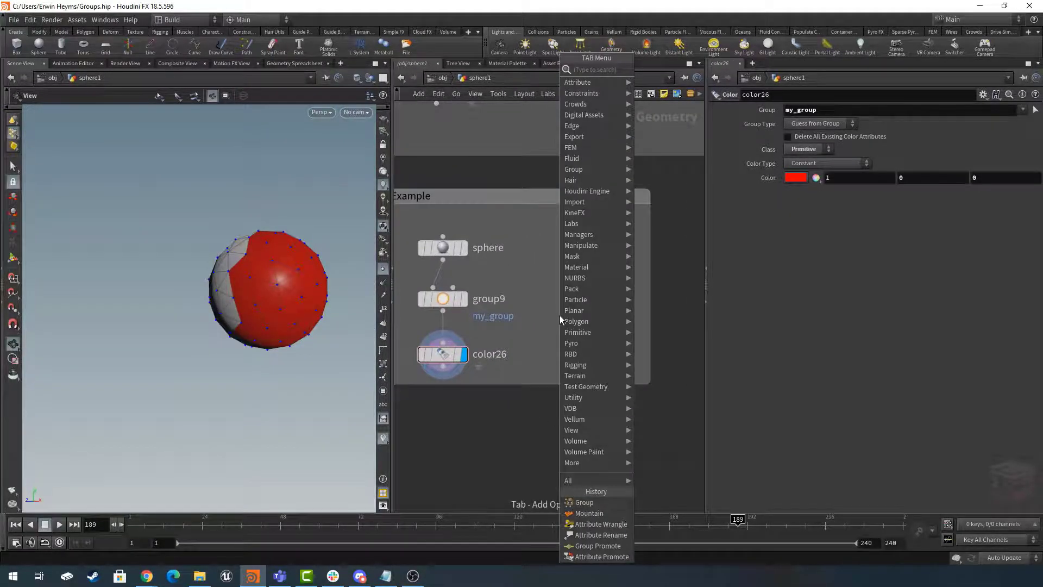
pyautogui.press('Return')
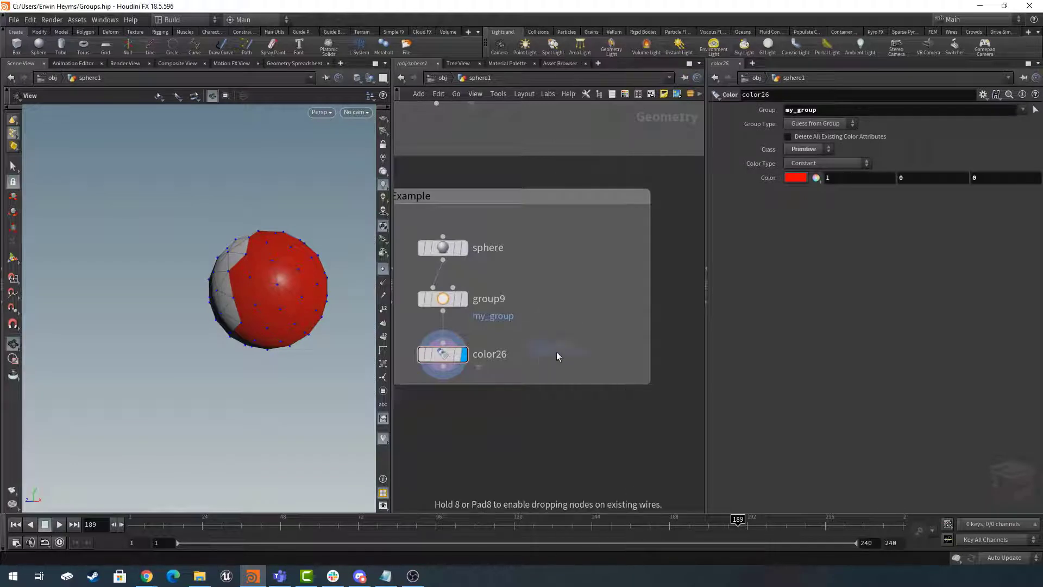
pyautogui.click(581, 356)
pyautogui.click(581, 348)
pyautogui.click(444, 307)
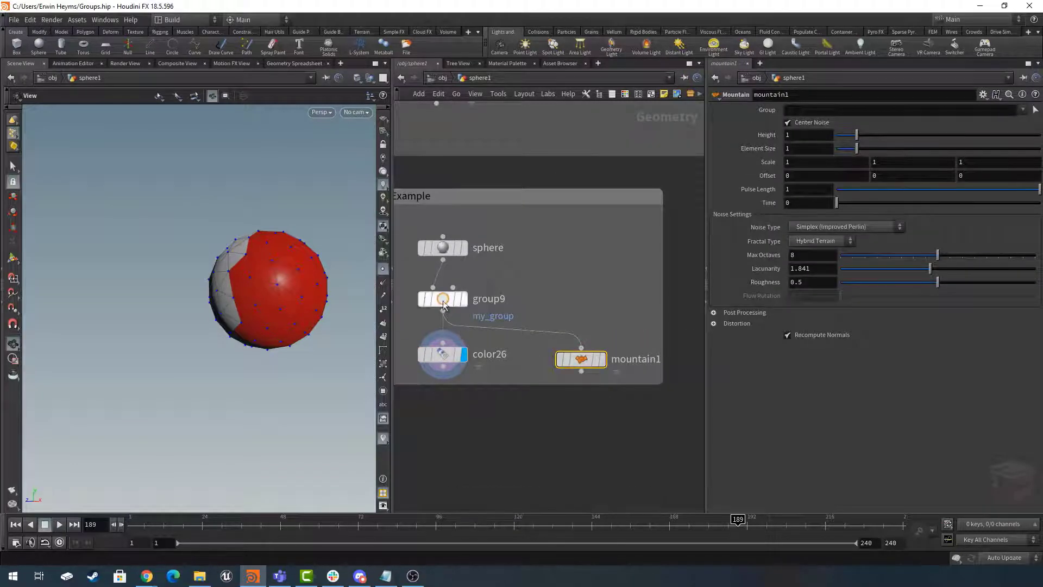
pyautogui.click(603, 360)
# - Set the Mountain node's height to 1.07 and try to restrict it to the group my_group
pyautogui.moveTo(256, 304)
pyautogui.mouseDown()
pyautogui.moveTo(282, 315)
pyautogui.moveTo(275, 304)
pyautogui.mouseUp()
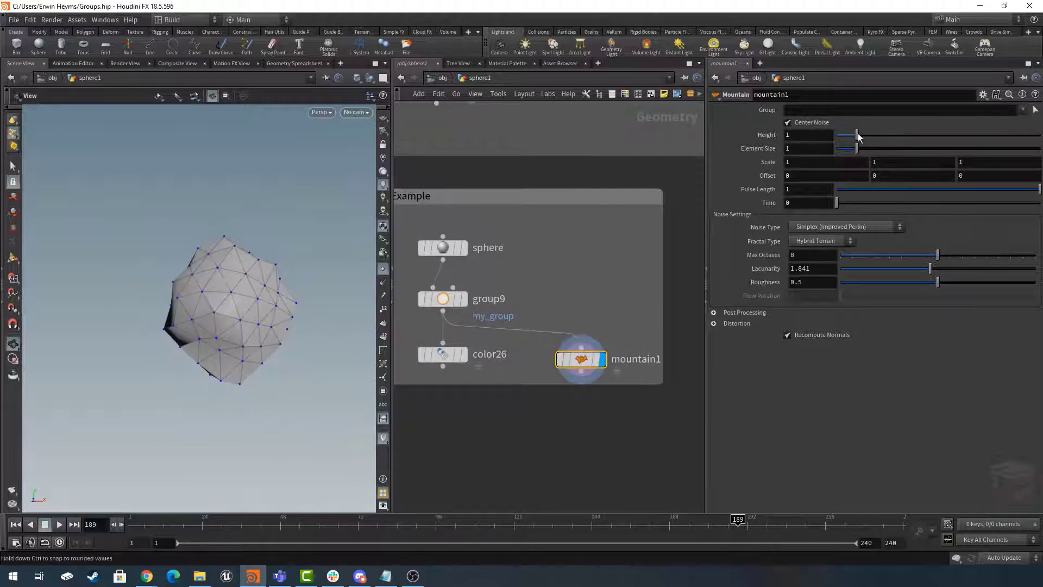
pyautogui.moveTo(859, 136)
pyautogui.mouseDown()
pyautogui.moveTo(821, 140)
pyautogui.moveTo(921, 140)
pyautogui.moveTo(845, 140)
pyautogui.moveTo(859, 137)
pyautogui.mouseUp()
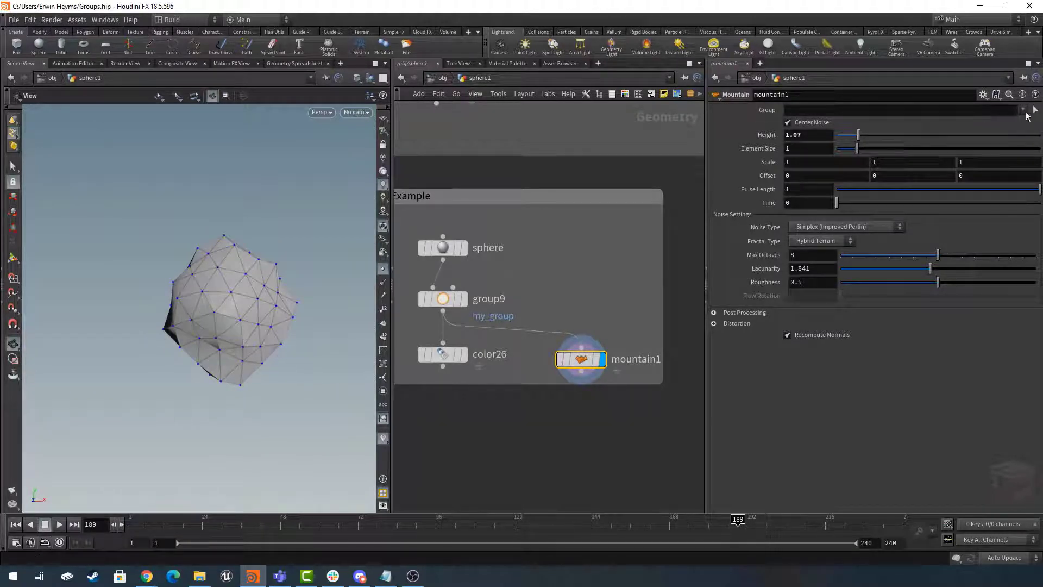
pyautogui.click(1024, 111)
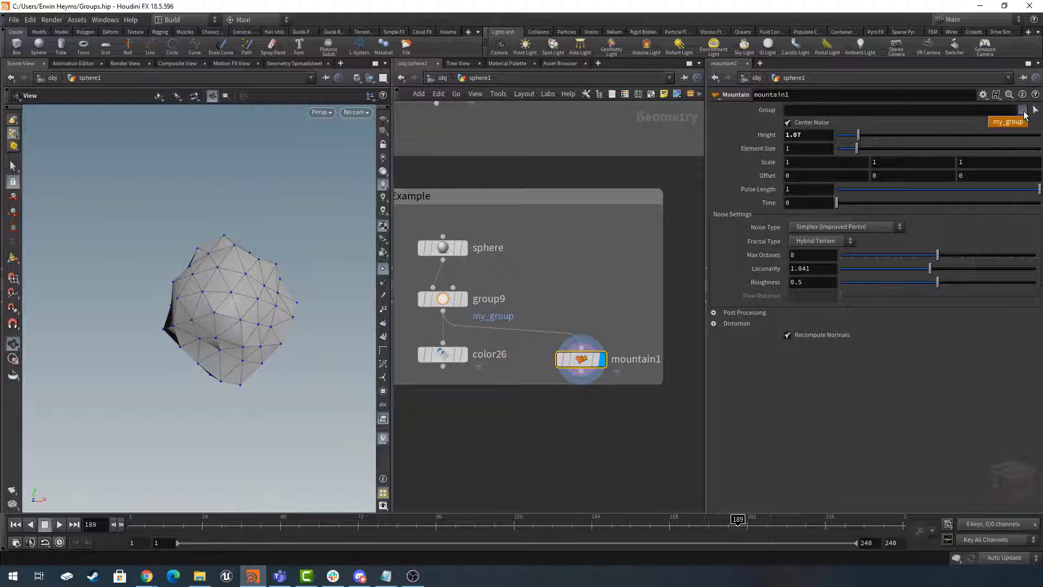
pyautogui.click(1009, 123)
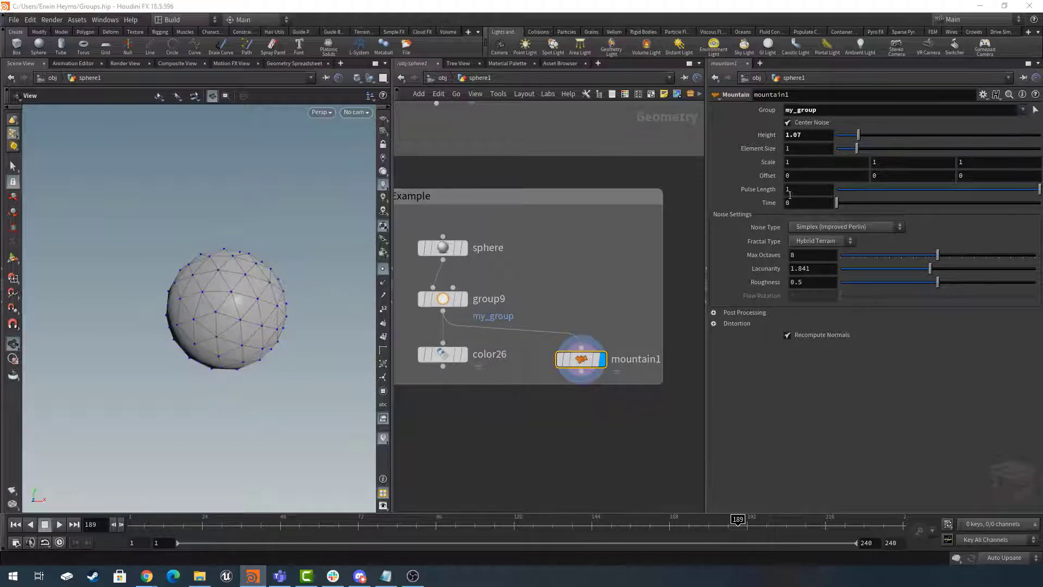
pyautogui.moveTo(305, 322); pyautogui.dragTo(287, 316)
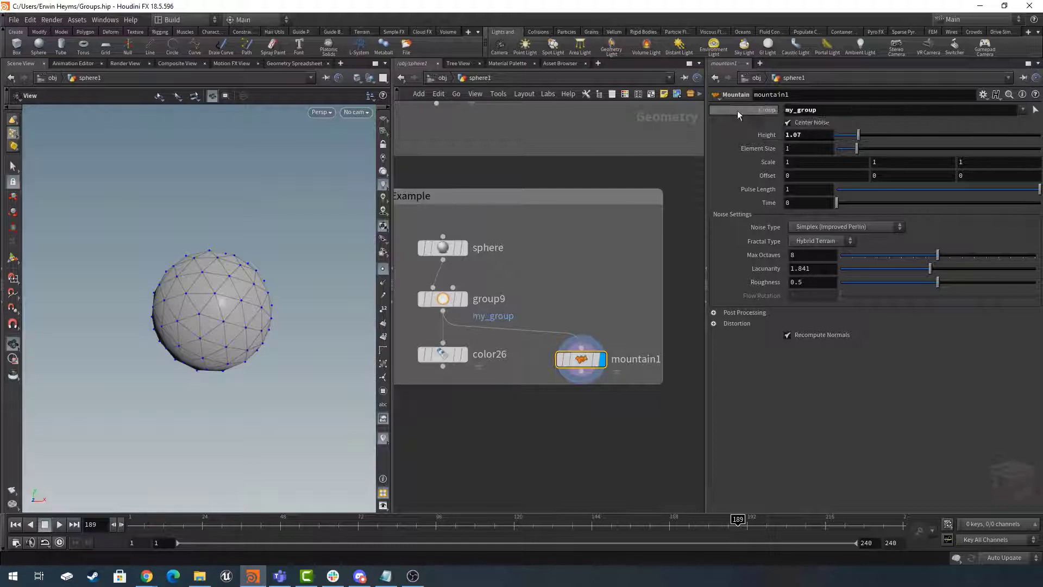
# - Display the my_group node to inspect its grouped faces, then return the display to the Mountain node
pyautogui.moveTo(582, 368); pyautogui.dragTo(580, 357)
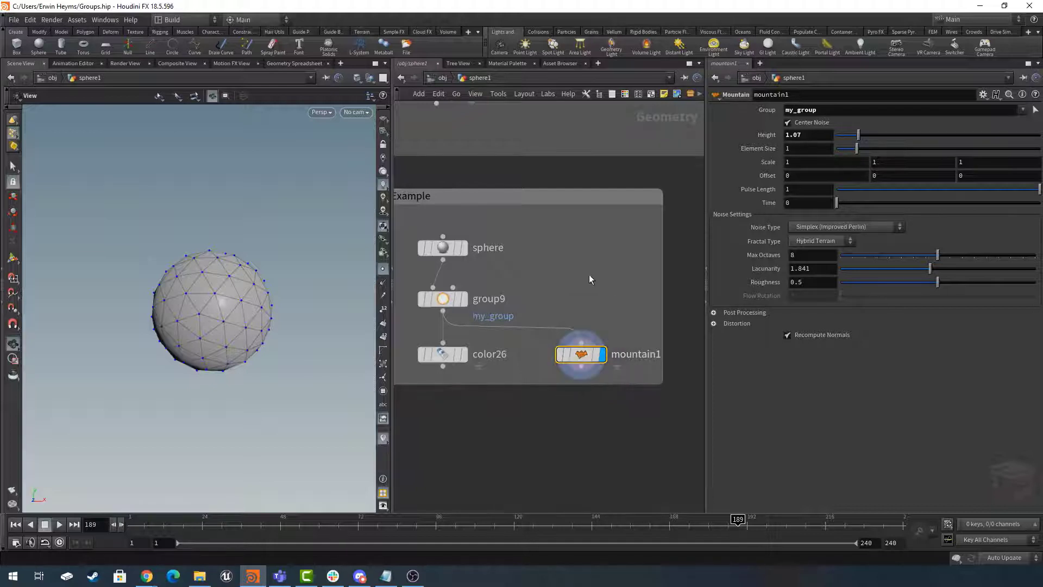
pyautogui.click(463, 299)
pyautogui.moveTo(230, 344); pyautogui.dragTo(261, 315)
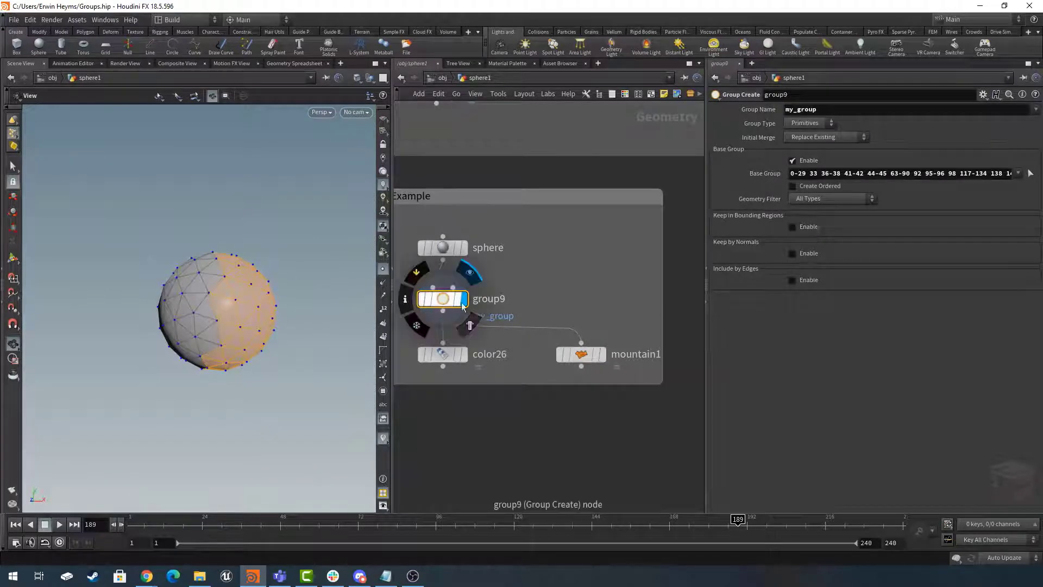
pyautogui.click(581, 359)
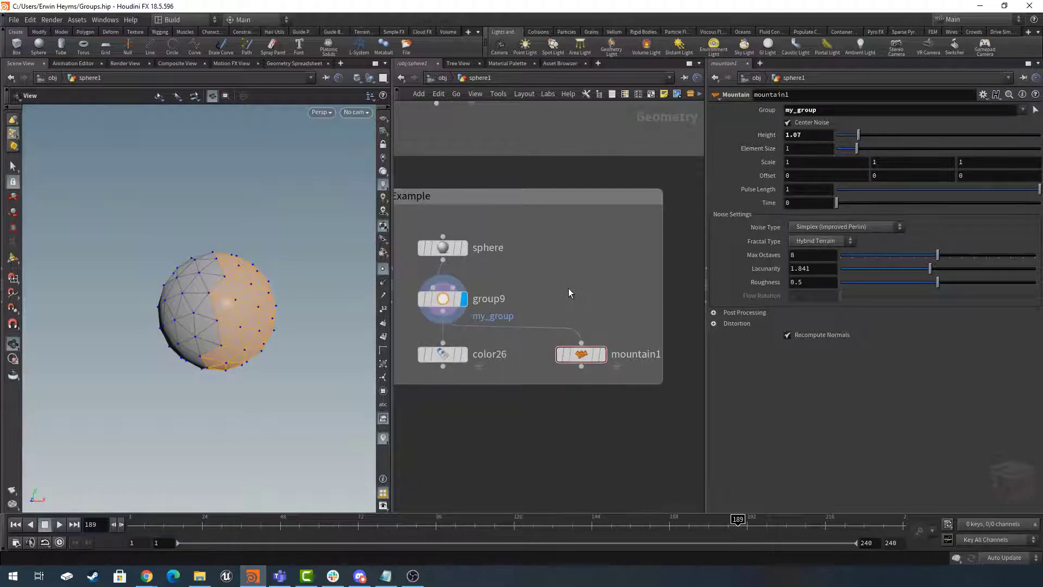
# - Add a second Group node above the Mountain node, feed the sphere into it and connect its output to the Mountain node
pyautogui.press('Tab')
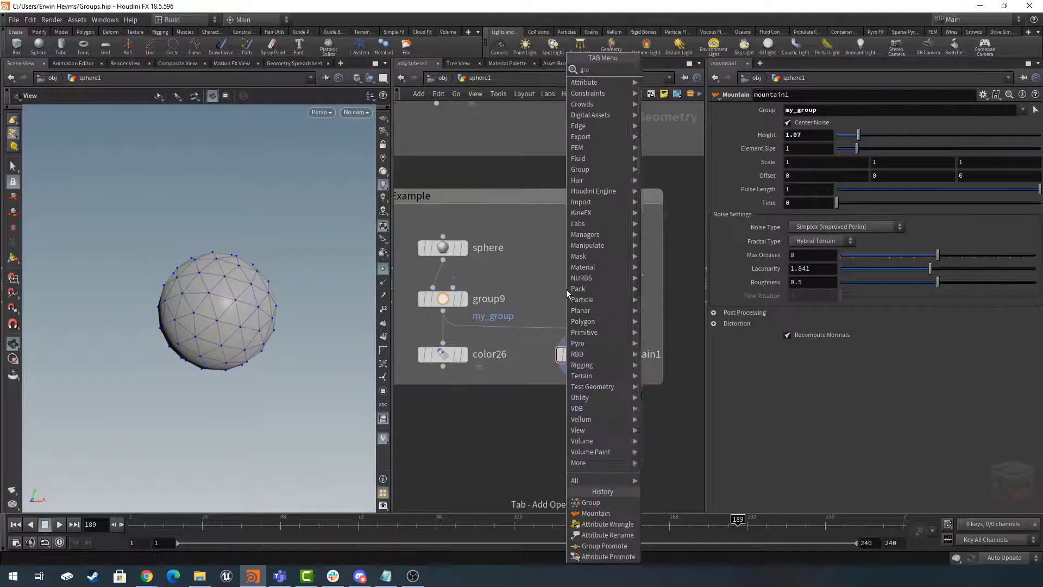
pyautogui.write('group')
pyautogui.press('Return')
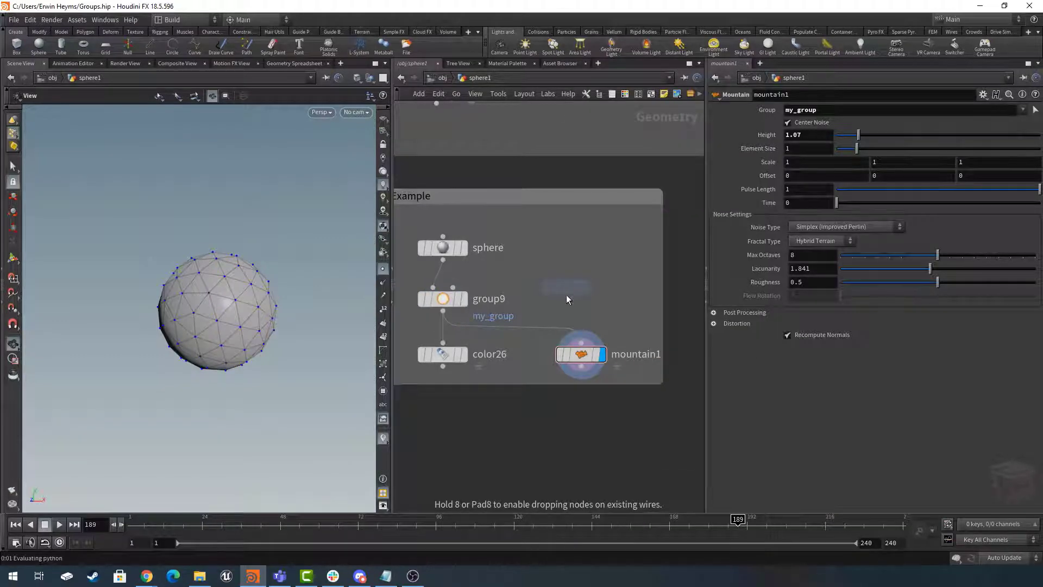
pyautogui.click(582, 300)
pyautogui.click(442, 260)
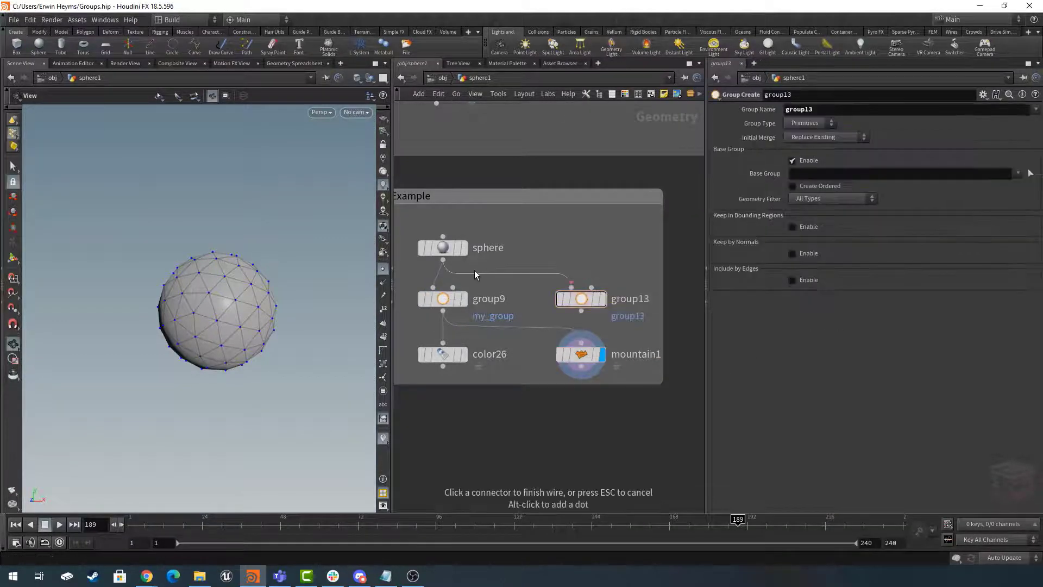
pyautogui.click(572, 287)
pyautogui.click(582, 311)
pyautogui.click(581, 342)
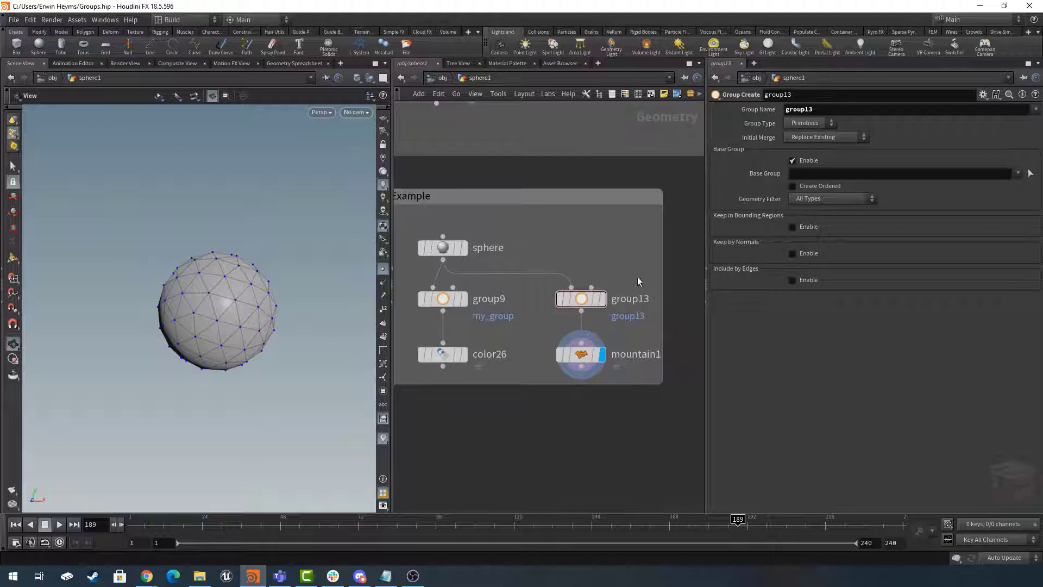
# - Display the new Group node, name its group my_PointGroup and set its group type to Points
pyautogui.click(582, 293)
pyautogui.click(603, 273)
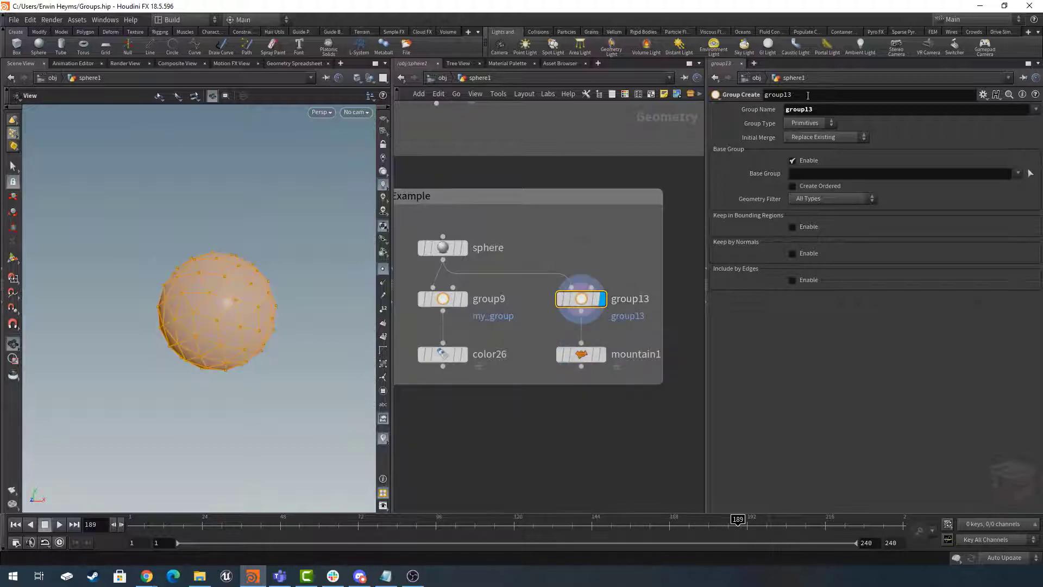
pyautogui.click(835, 113)
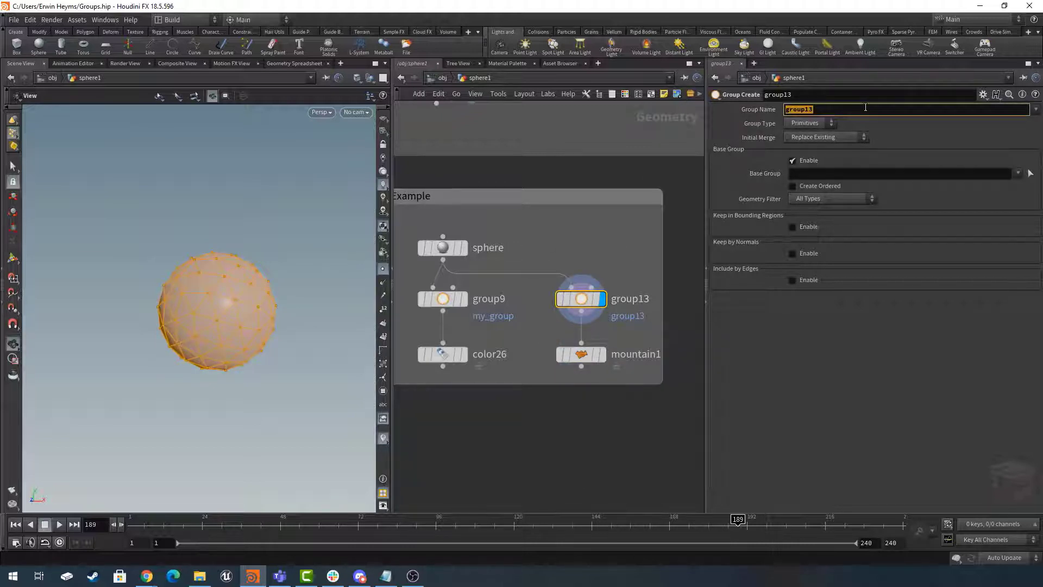
pyautogui.write('my_PointGroup')
pyautogui.press('Return')
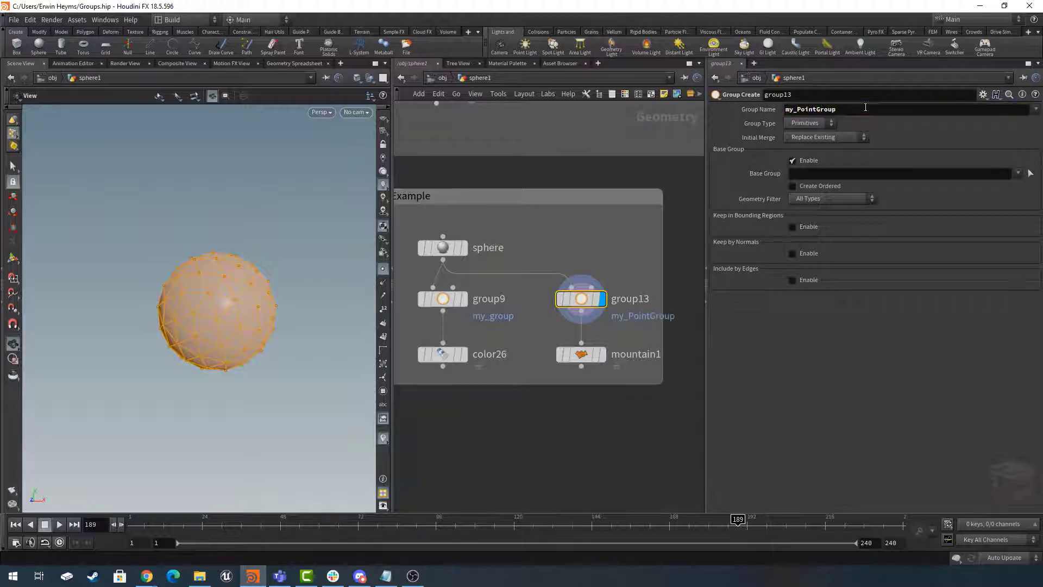
pyautogui.click(810, 124)
pyautogui.click(806, 136)
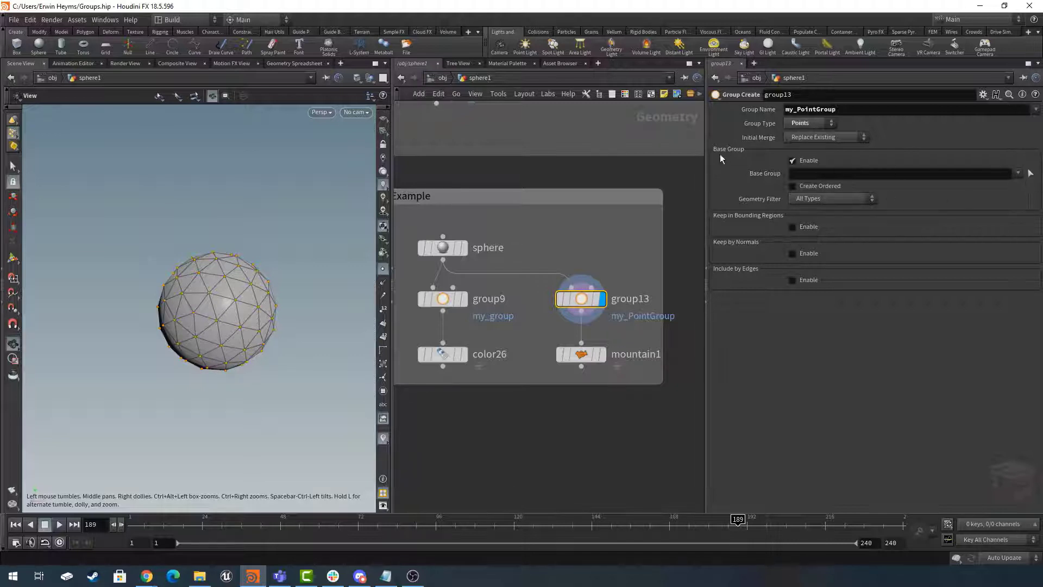
# - Select the points on the right half of the sphere as the base group of my_PointGroup
pyautogui.click(1032, 177)
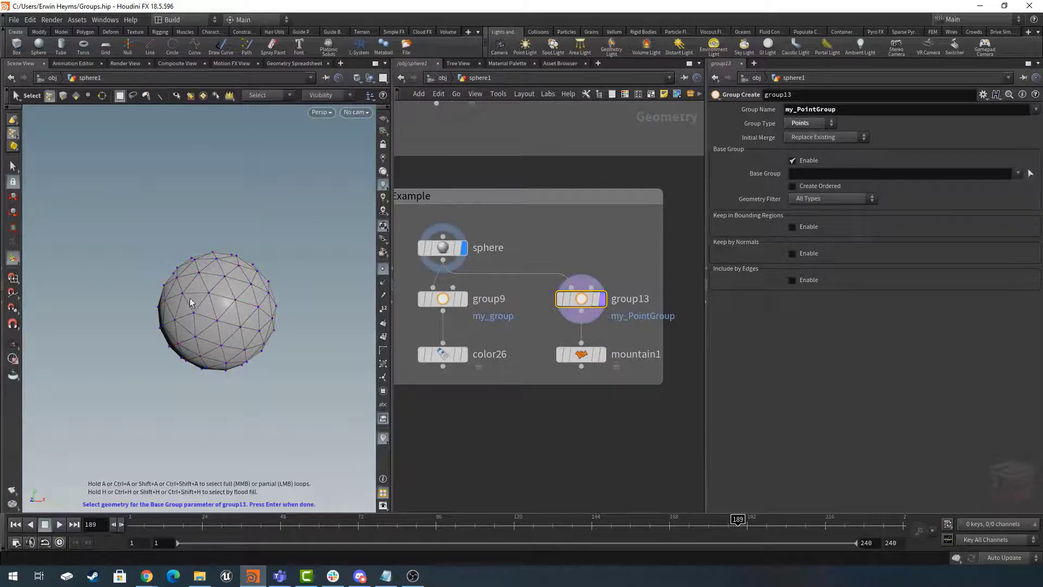
pyautogui.moveTo(333, 209); pyautogui.dragTo(212, 400)
pyautogui.rightClick(242, 202)
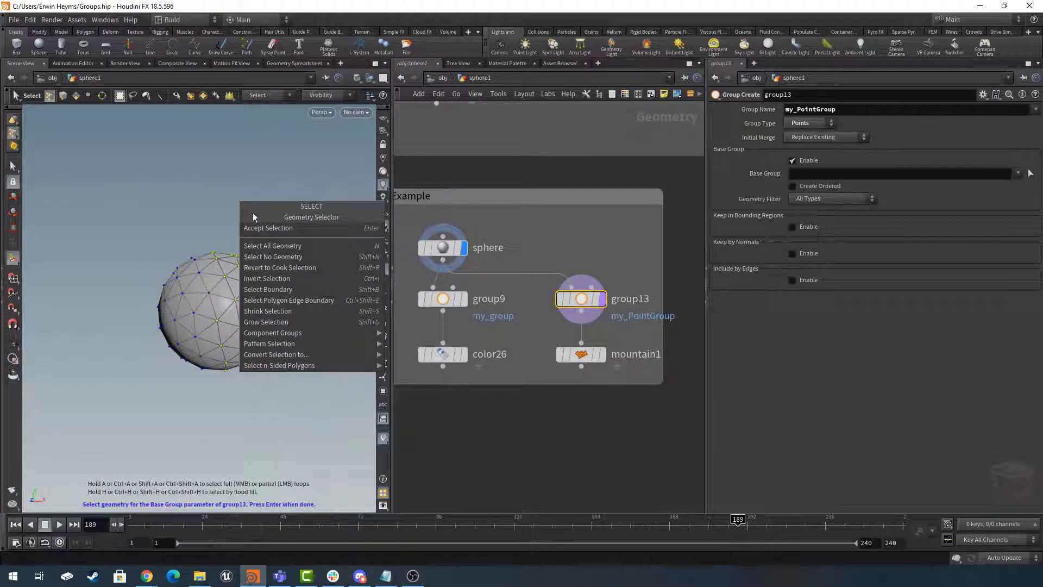
pyautogui.click(299, 229)
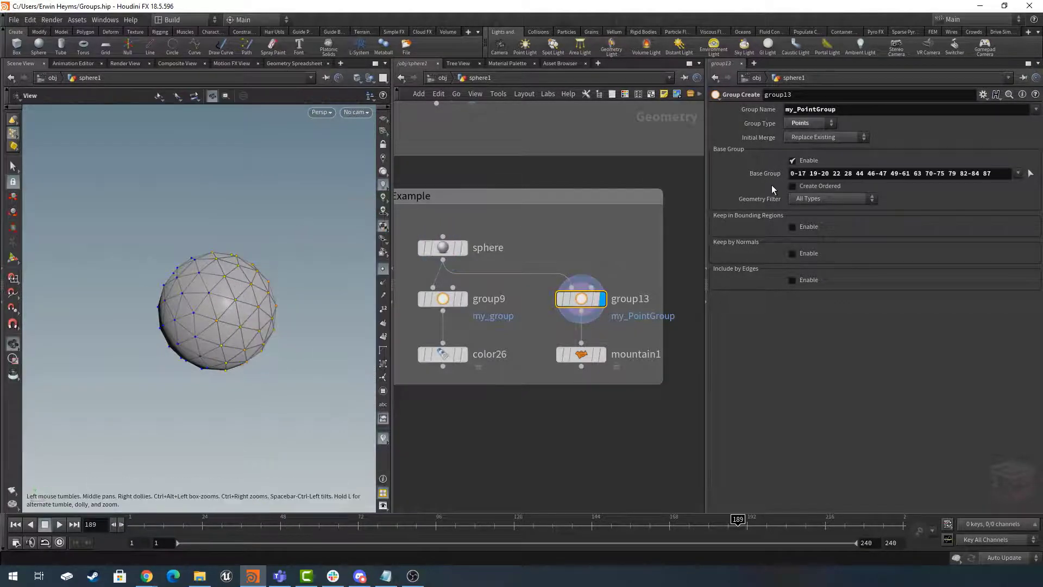
# - Check the my_PointGroup node's info for its point groups and close the info window
pyautogui.moveTo(582, 299)
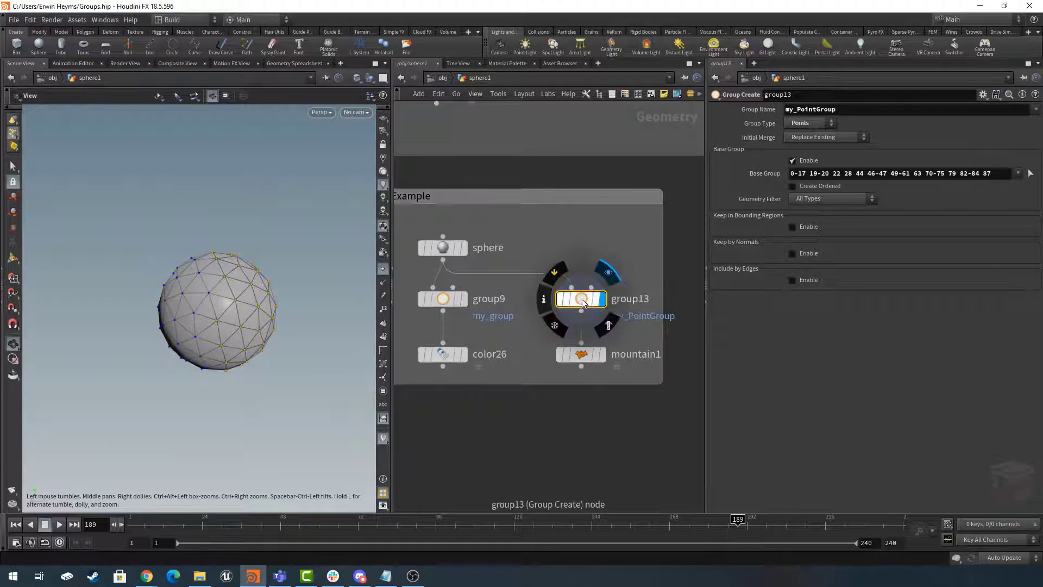
pyautogui.click(545, 299)
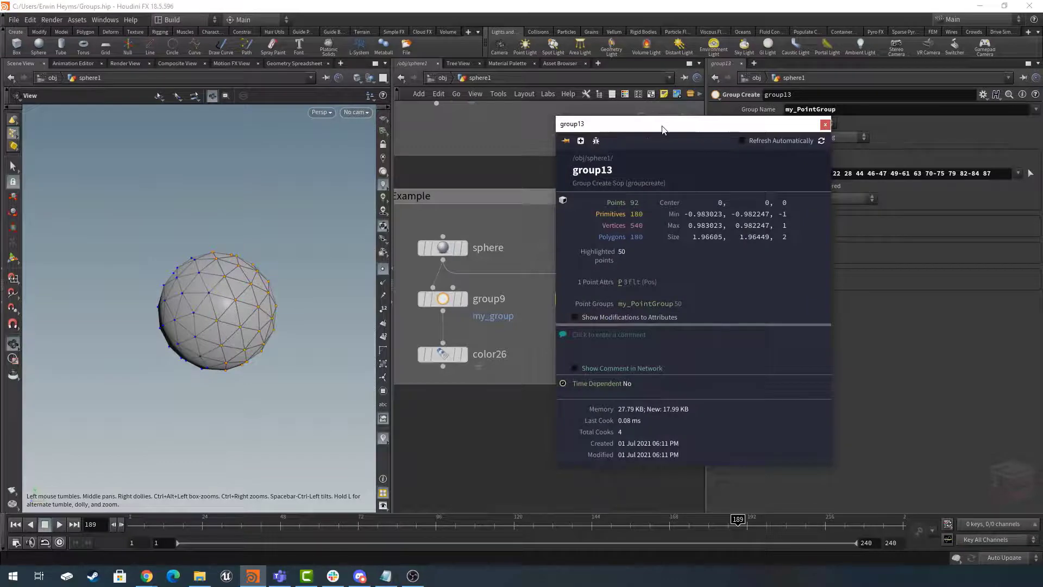
pyautogui.moveTo(662, 129); pyautogui.dragTo(369, 121)
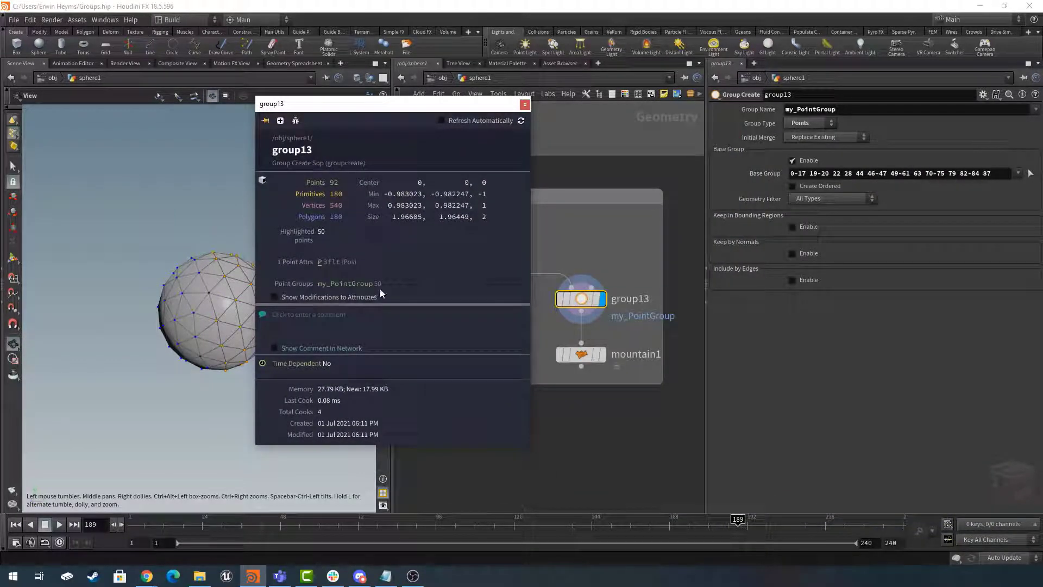
pyautogui.click(525, 106)
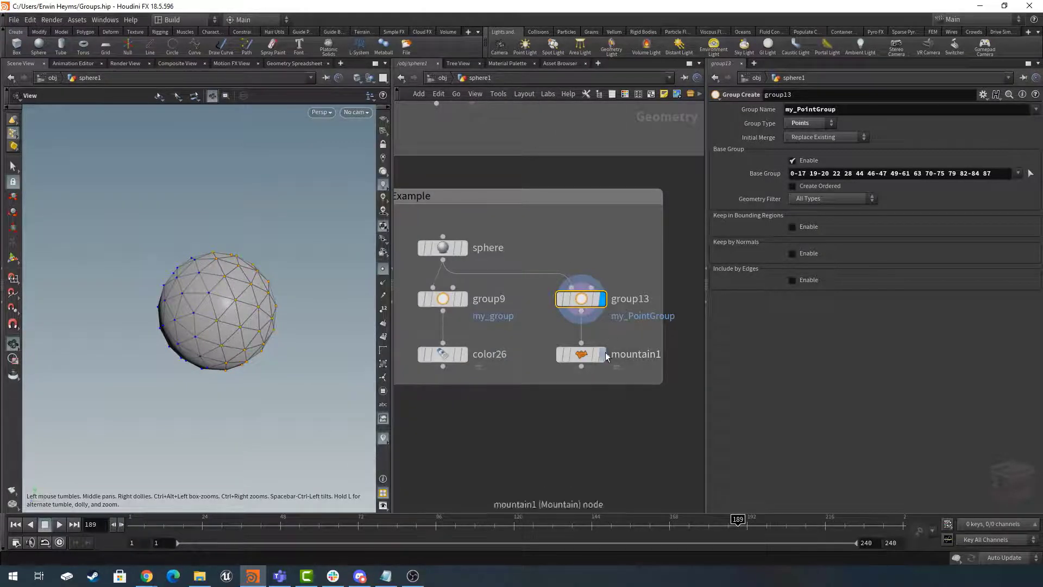
# - Display the Mountain node, replace its group with my_PointGroup only and set its height to 0.61
pyautogui.click(603, 354)
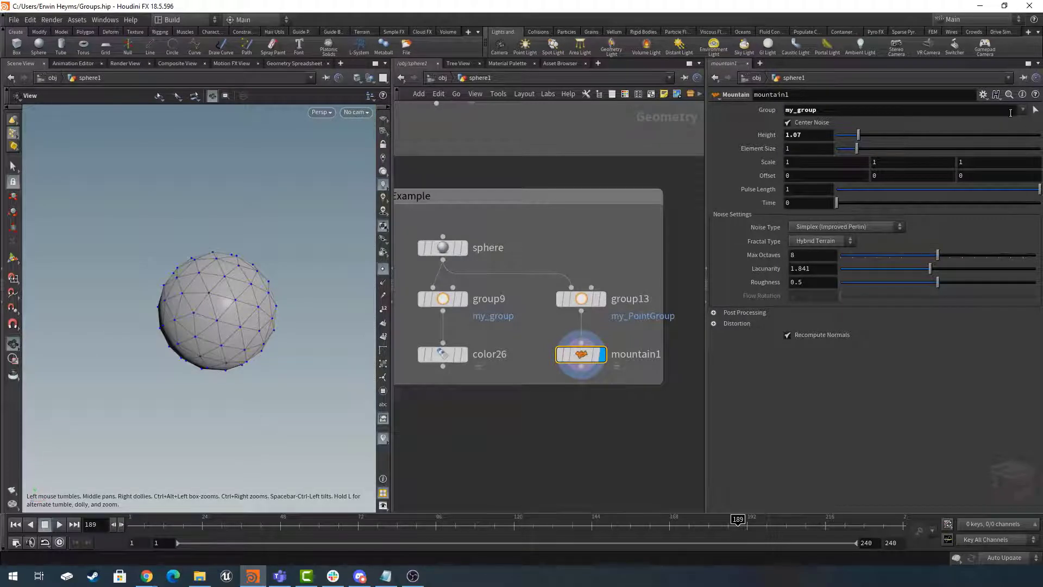
pyautogui.click(1025, 111)
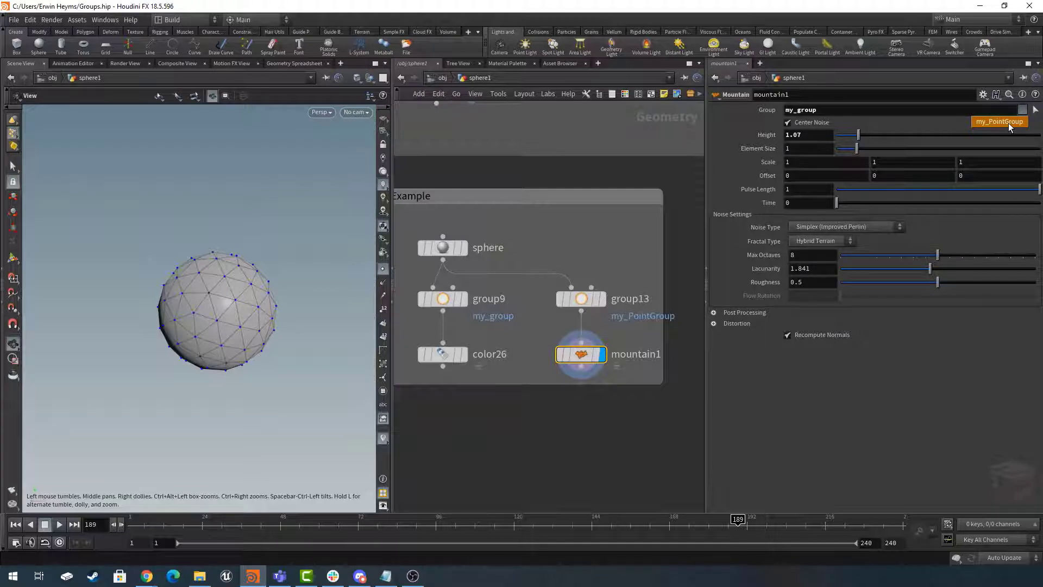
pyautogui.click(1011, 121)
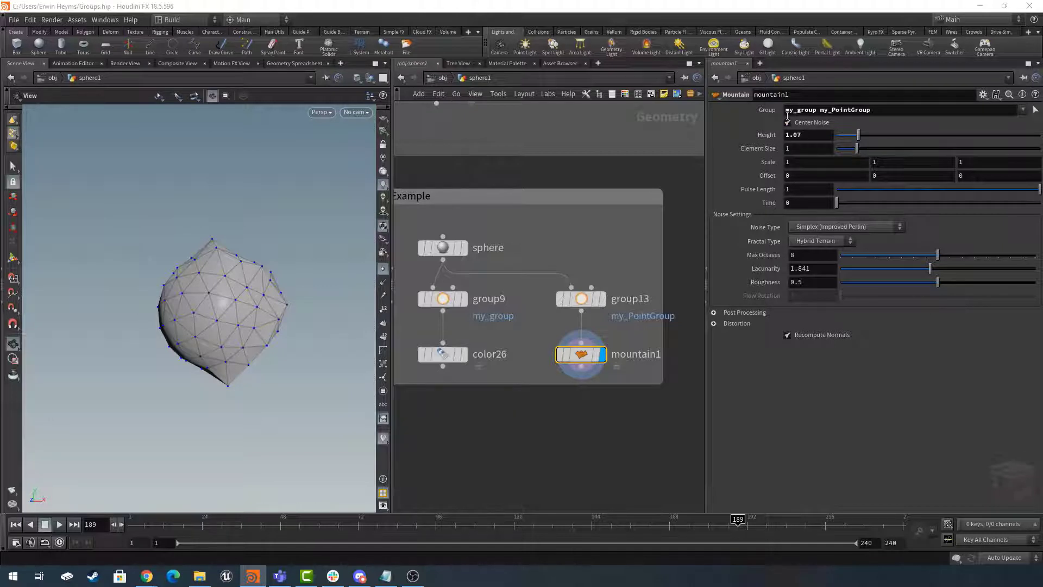
pyautogui.doubleClick(807, 110)
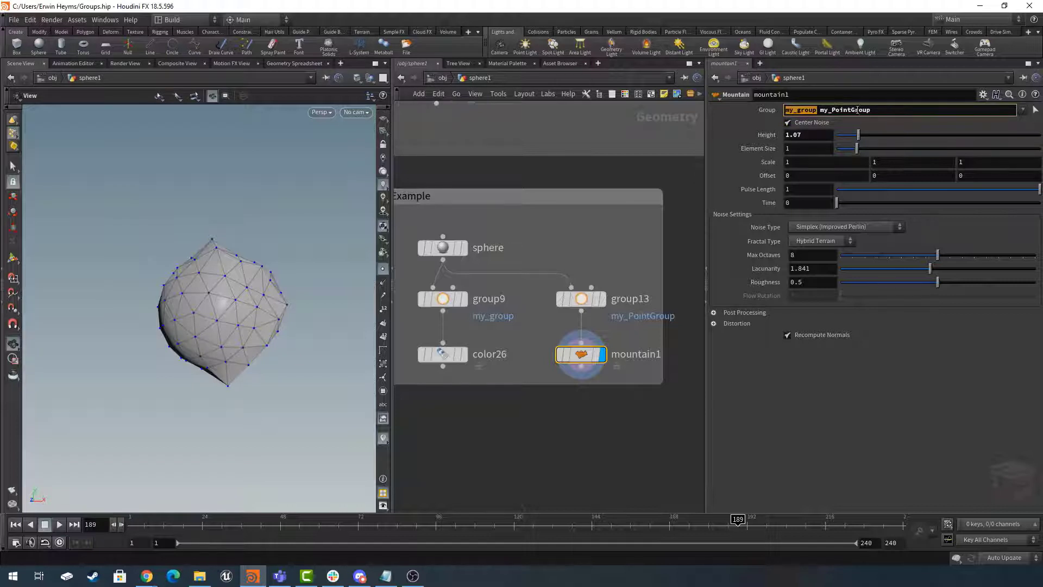
pyautogui.click(818, 110)
pyautogui.moveTo(818, 110); pyautogui.dragTo(743, 108)
pyautogui.press('BackSpace')
pyautogui.press('Return')
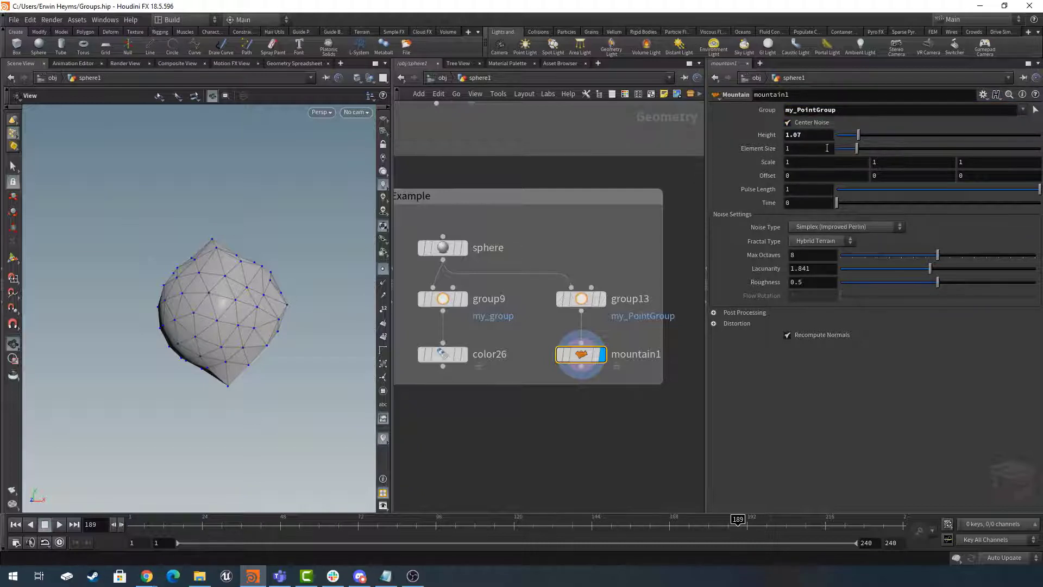
pyautogui.moveTo(859, 135)
pyautogui.mouseDown()
pyautogui.moveTo(936, 143)
pyautogui.moveTo(849, 147)
pyautogui.mouseUp()
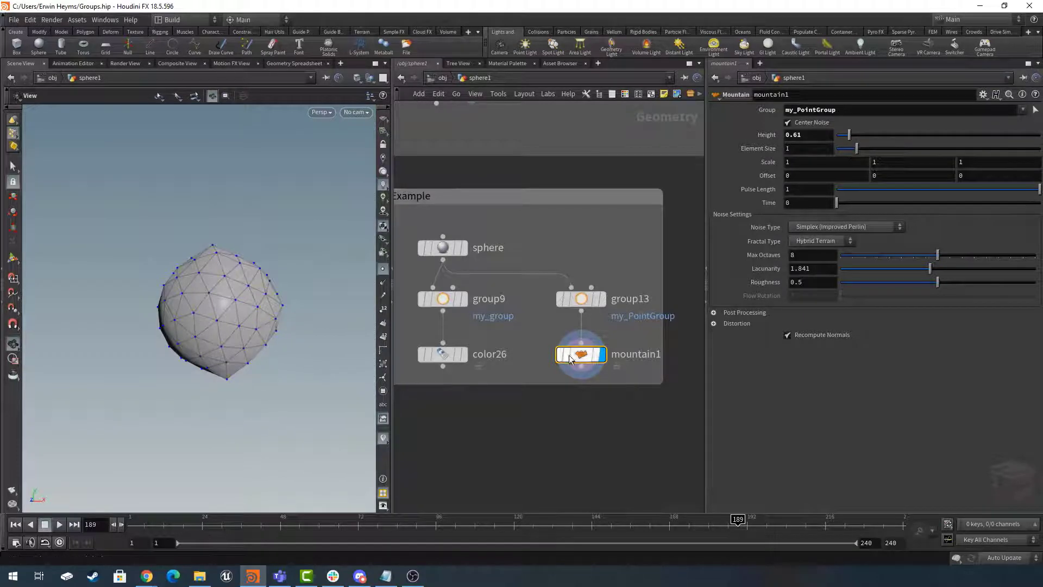
# - Add a Color node below the Mountain node, connected to its output, and display its result
pyautogui.press('Tab')
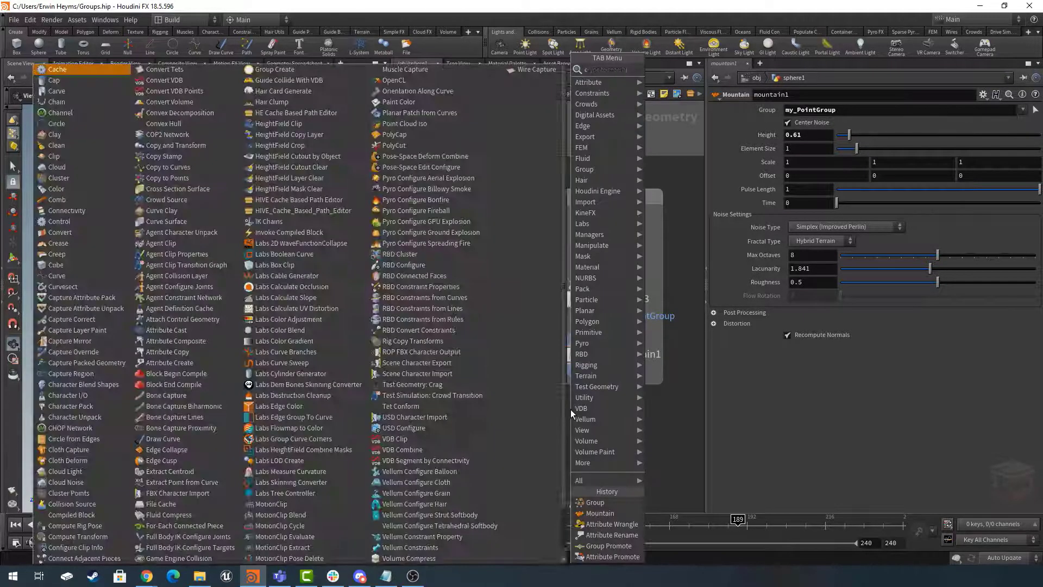
pyautogui.press('Escape')
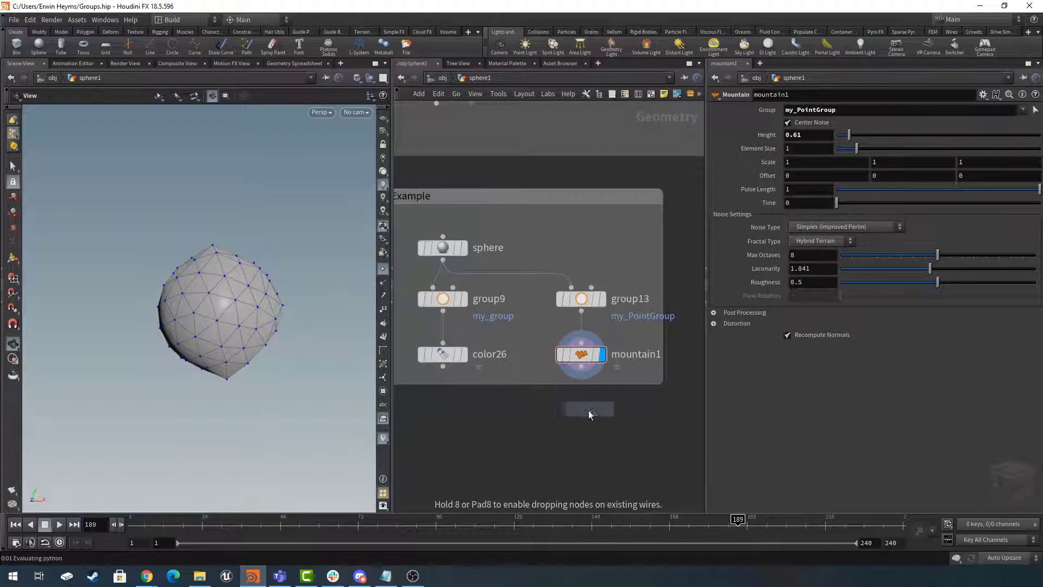
pyautogui.click(585, 412)
pyautogui.click(602, 410)
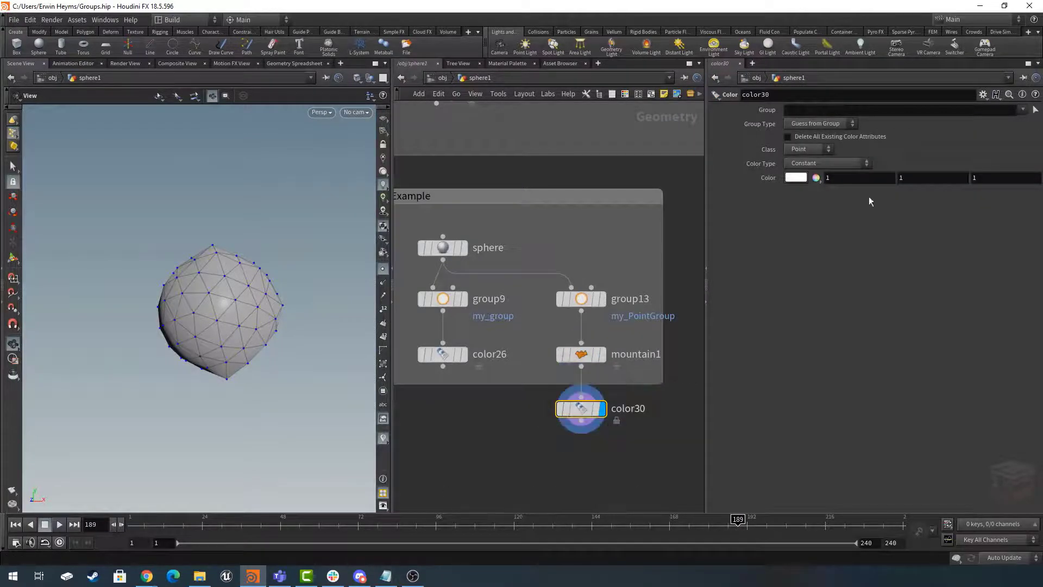
# - Limit the Color node below the Mountain node to my_PointGroup and set its color to red
pyautogui.click(1023, 109)
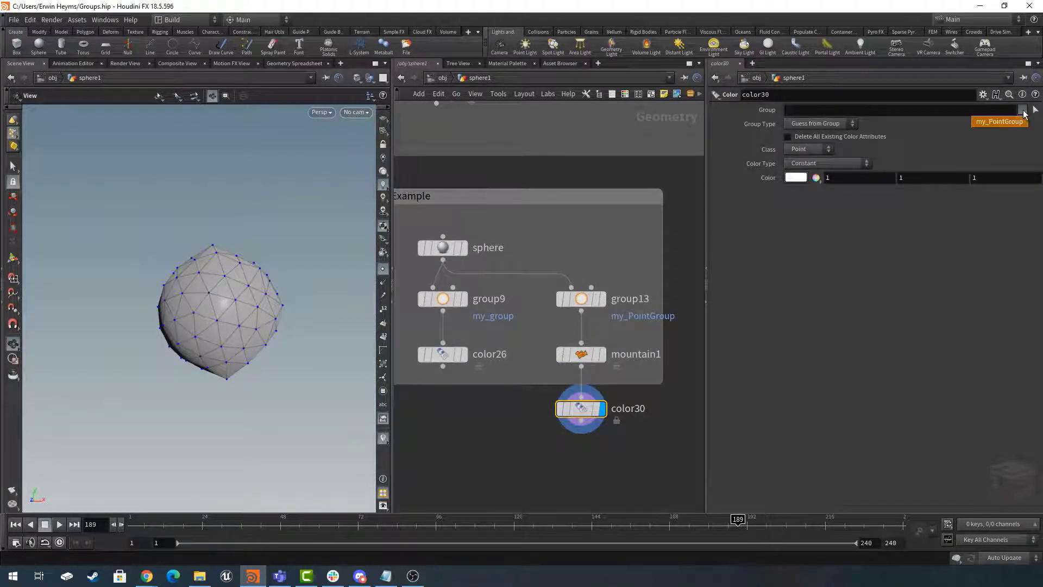
pyautogui.click(990, 123)
pyautogui.click(797, 177)
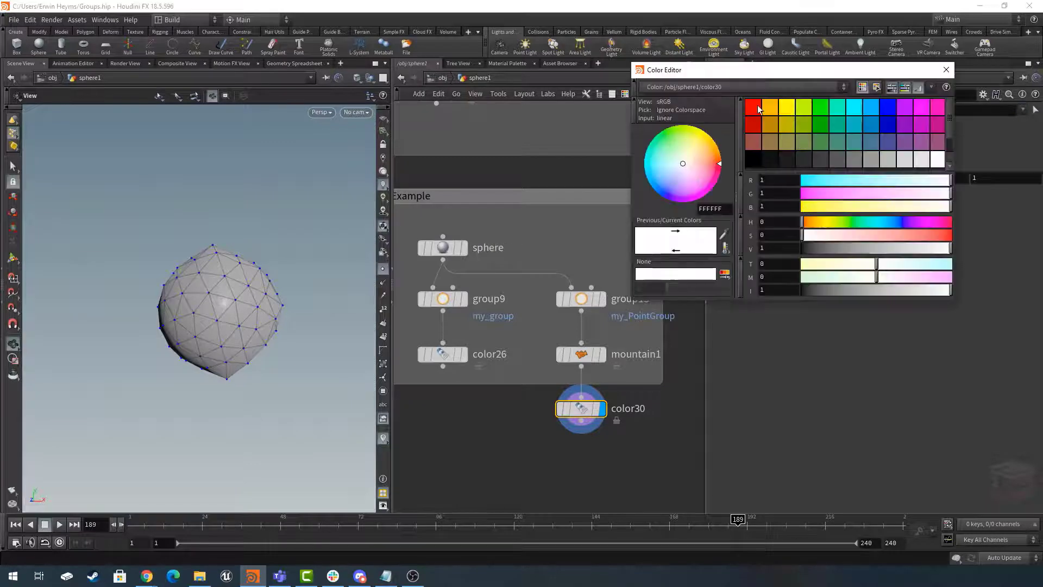
pyautogui.click(752, 109)
pyautogui.click(946, 70)
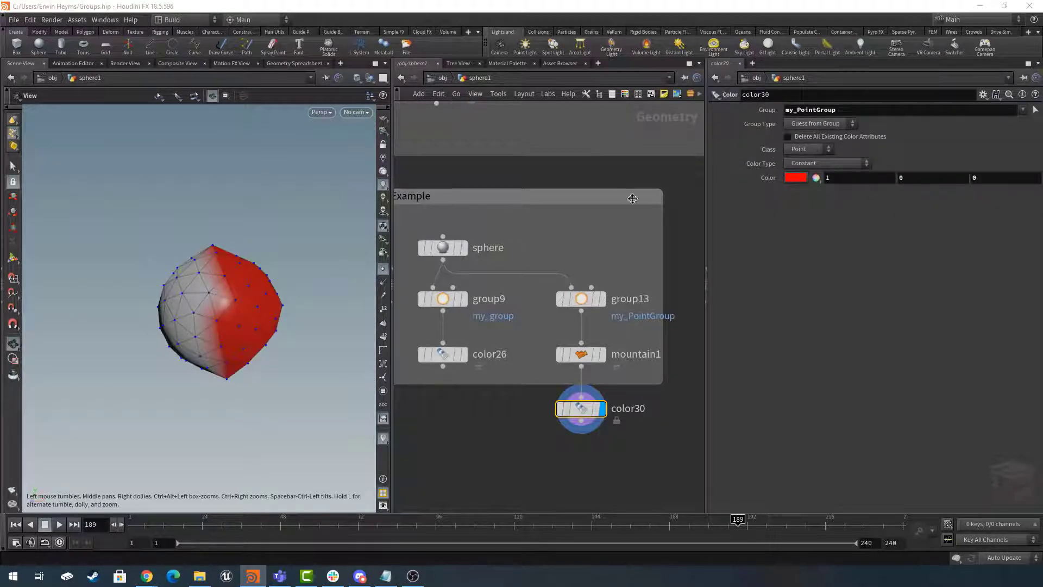
pyautogui.moveTo(241, 305)
pyautogui.mouseDown()
pyautogui.moveTo(215, 299)
pyautogui.moveTo(248, 303)
pyautogui.mouseUp()
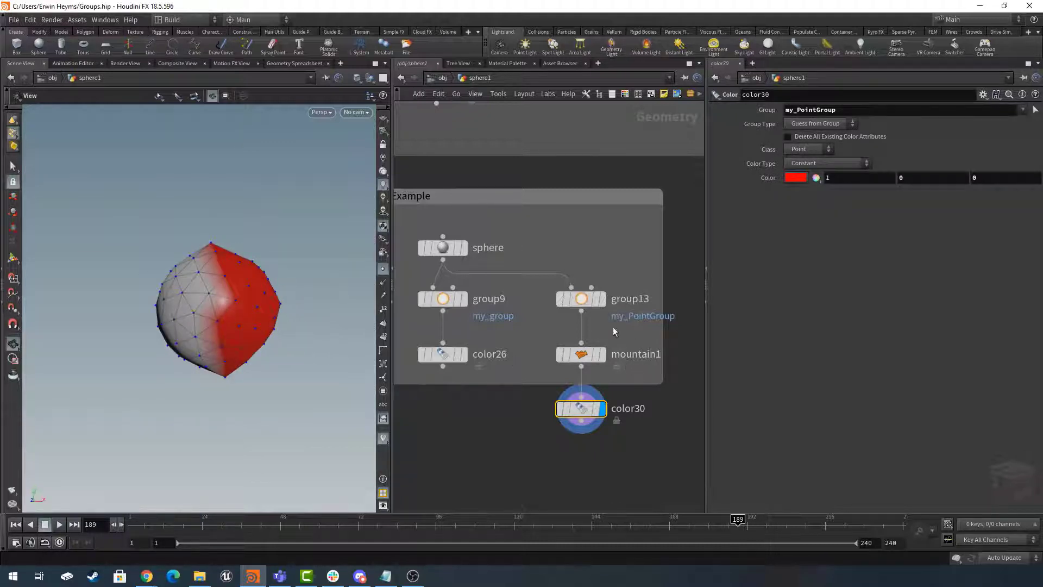
# - Set the Mountain node's height to 0.96
pyautogui.click(583, 299)
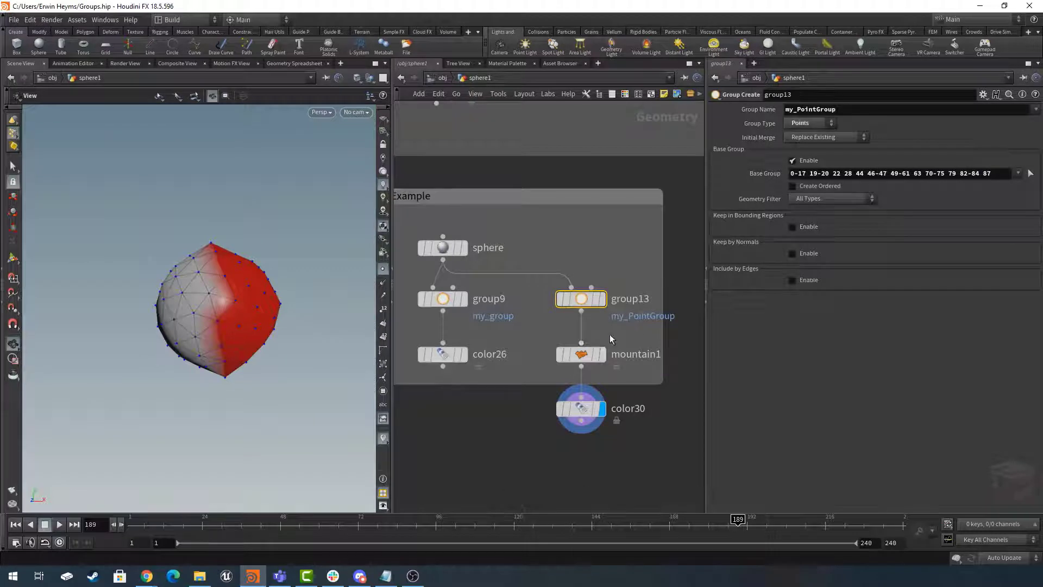
pyautogui.click(592, 355)
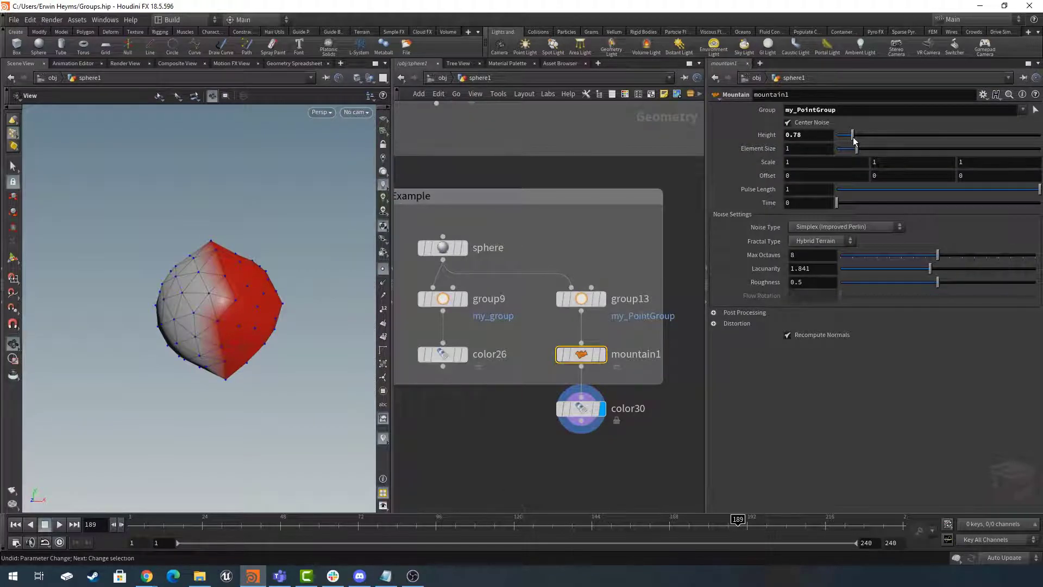
pyautogui.moveTo(854, 140)
pyautogui.mouseDown()
pyautogui.moveTo(895, 136)
pyautogui.moveTo(842, 137)
pyautogui.moveTo(912, 137)
pyautogui.moveTo(840, 137)
pyautogui.moveTo(899, 136)
pyautogui.moveTo(844, 136)
pyautogui.moveTo(878, 142)
pyautogui.moveTo(856, 142)
pyautogui.mouseUp()
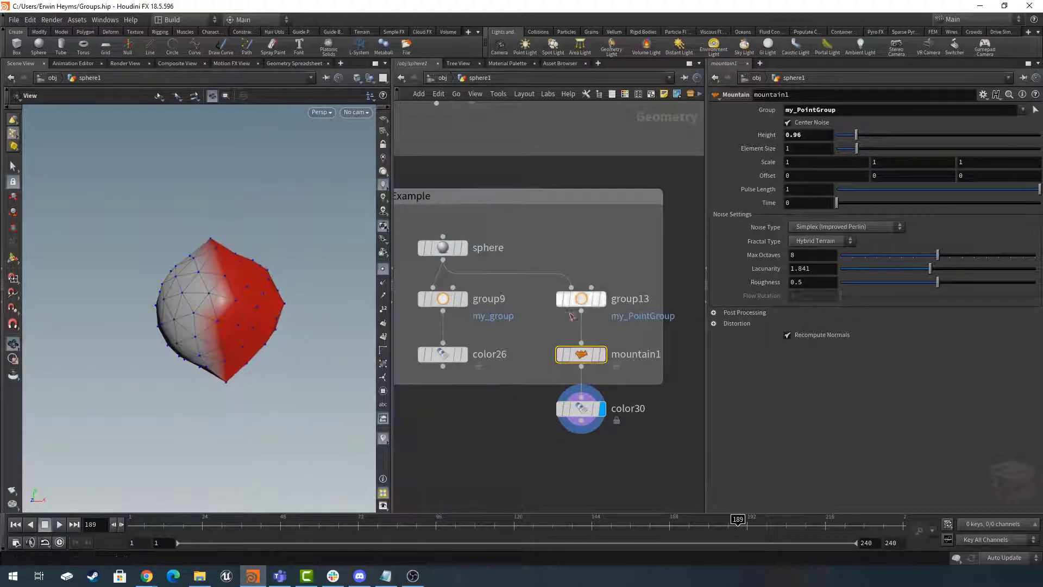
# - Look through the group type options of the my_PointGroup node, keeping Points
pyautogui.click(593, 297)
pyautogui.click(801, 125)
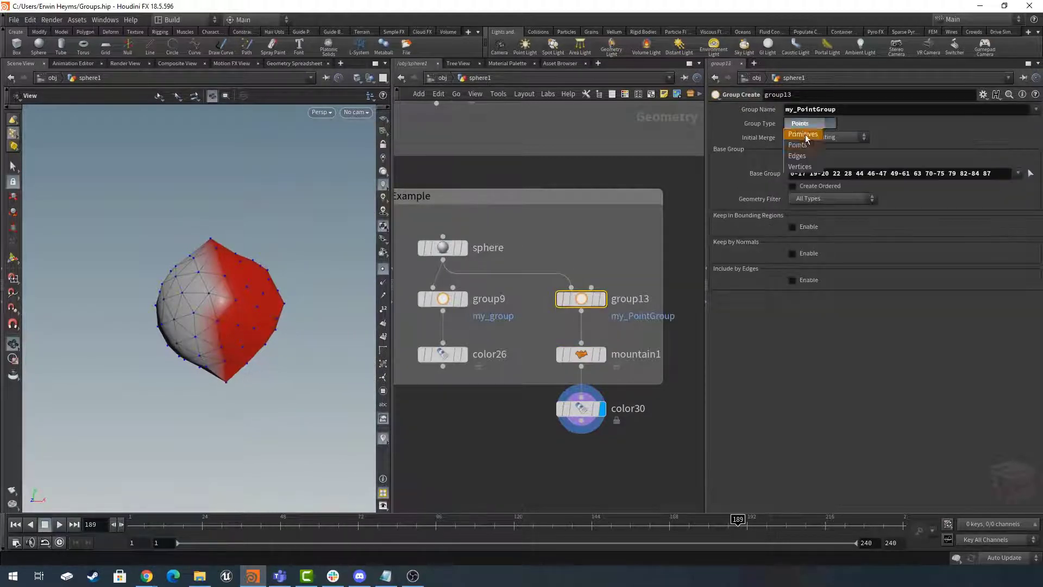
pyautogui.click(806, 127)
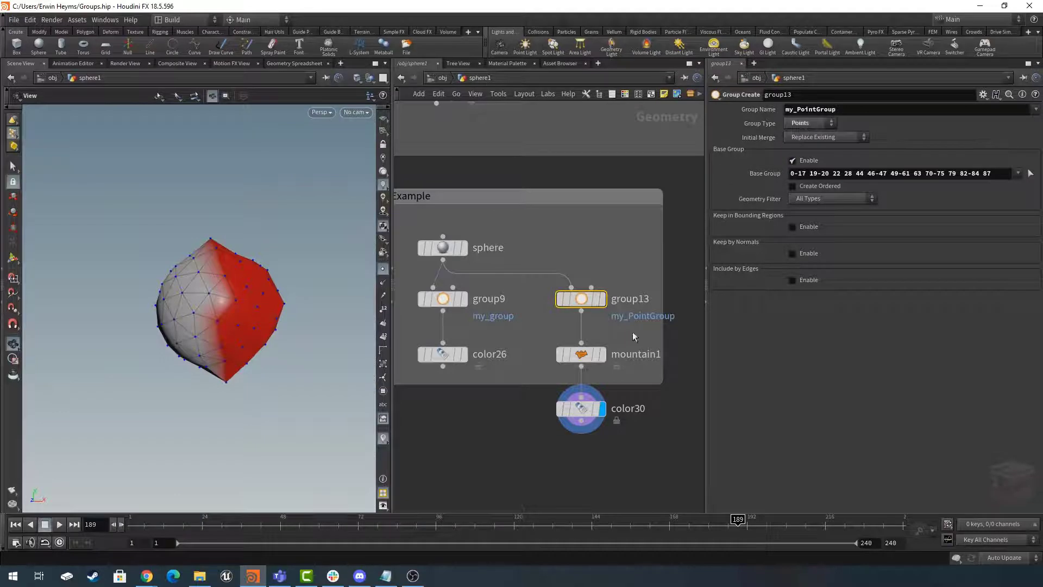
pyautogui.click(582, 353)
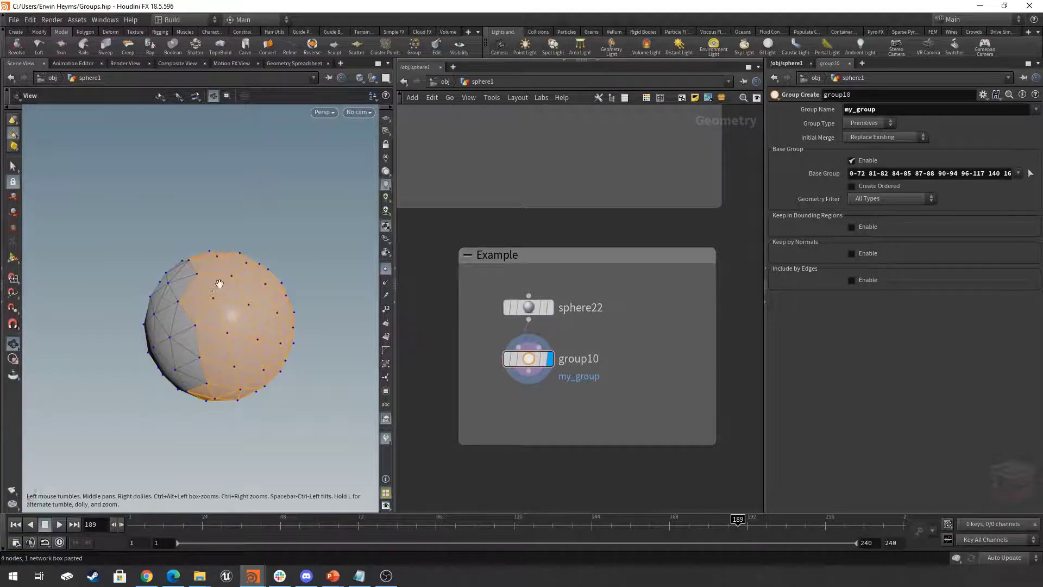
# - Add a Color node below group10, connected to its output, and display its result
pyautogui.moveTo(258, 329); pyautogui.dragTo(247, 307)
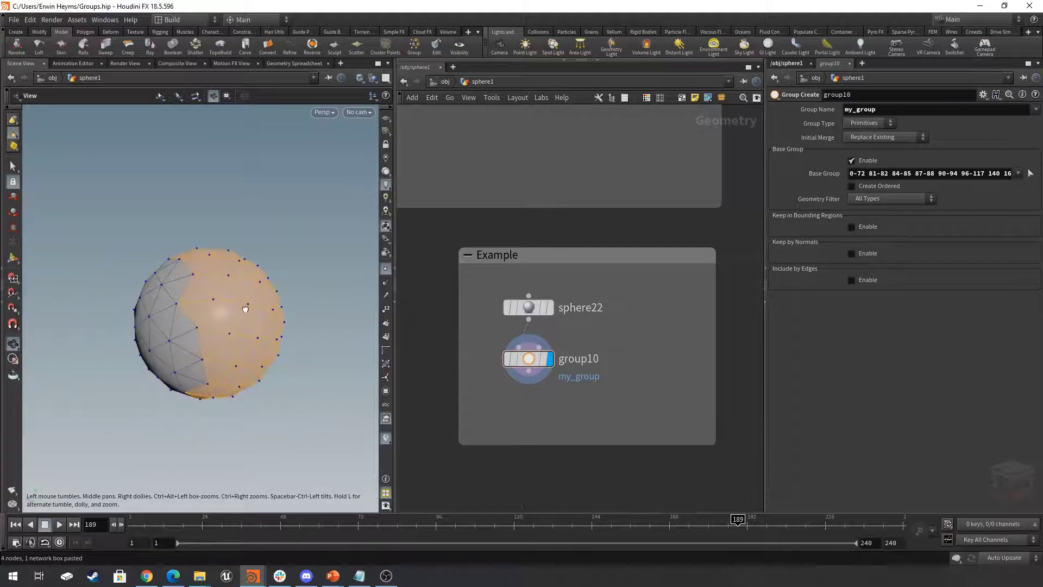
pyautogui.moveTo(636, 416); pyautogui.dragTo(626, 402, button='middle')
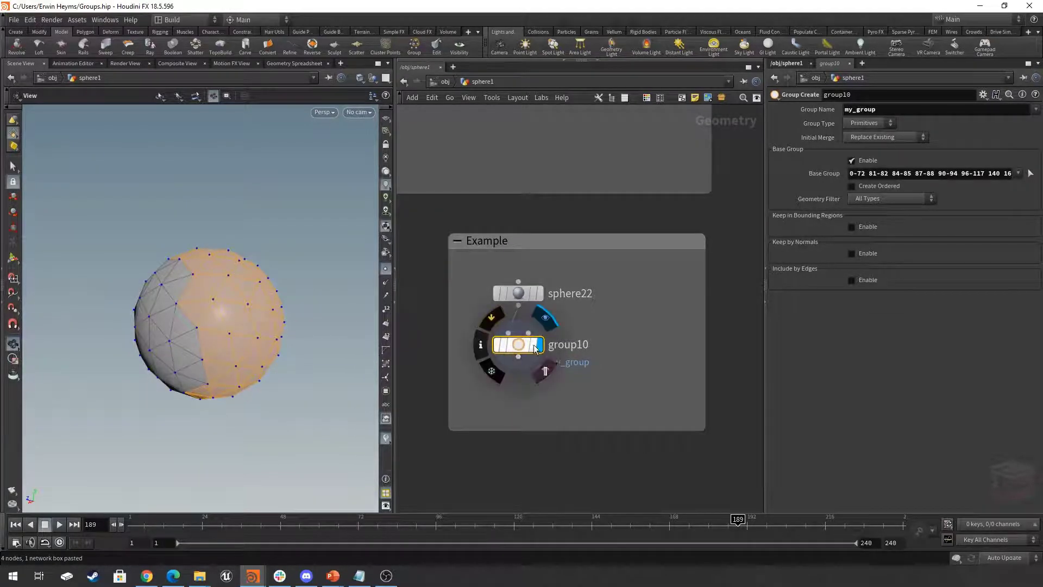
pyautogui.press('Tab')
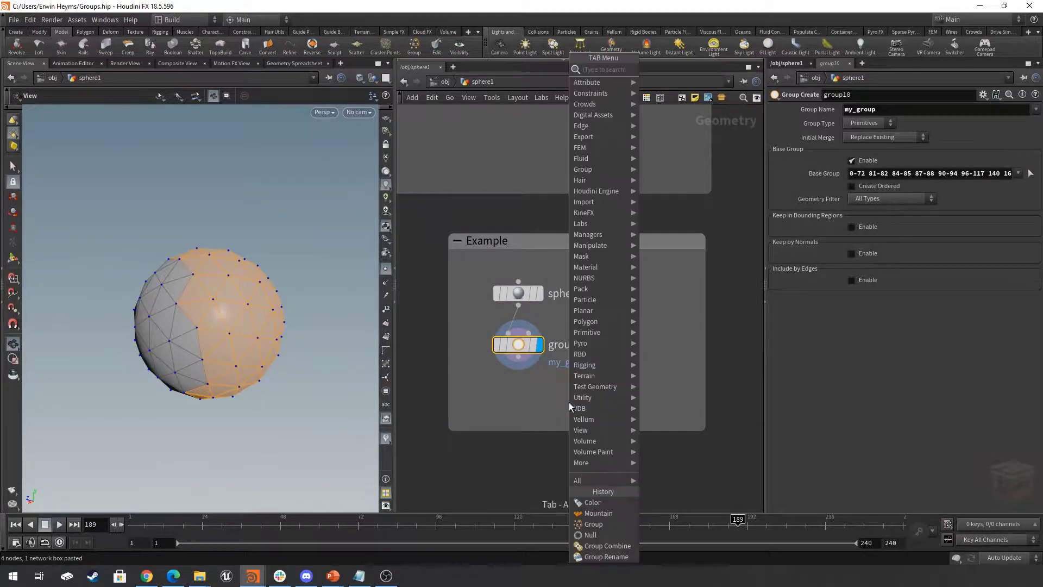
pyautogui.write('col')
pyautogui.press('Return')
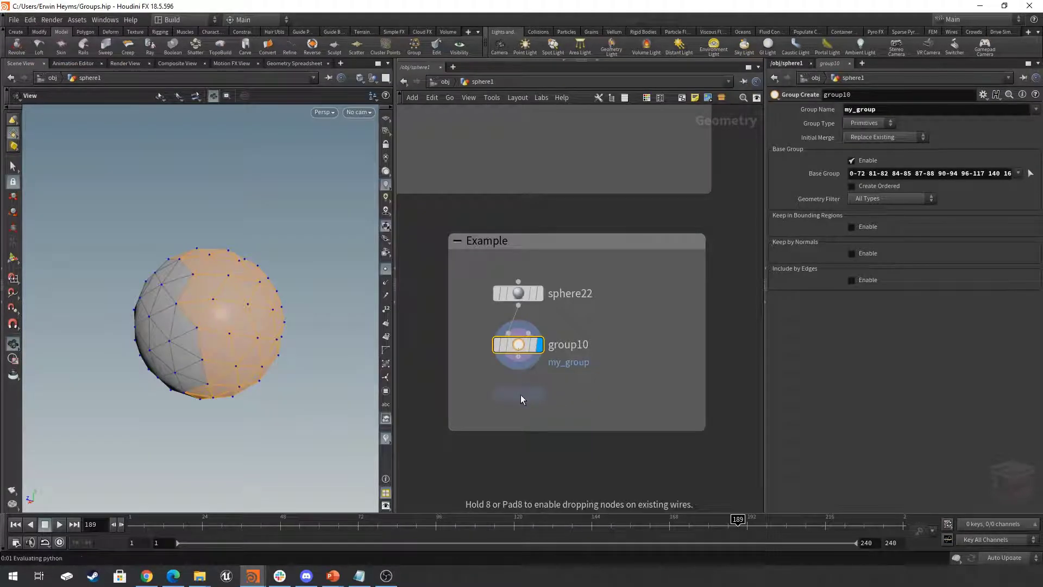
pyautogui.click(521, 395)
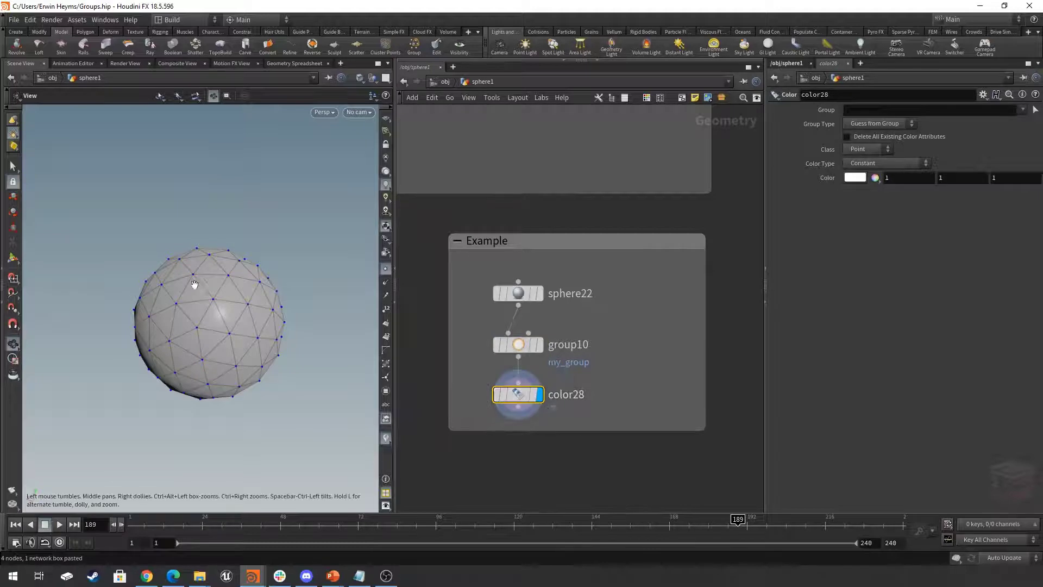
pyautogui.moveTo(294, 364); pyautogui.dragTo(289, 366)
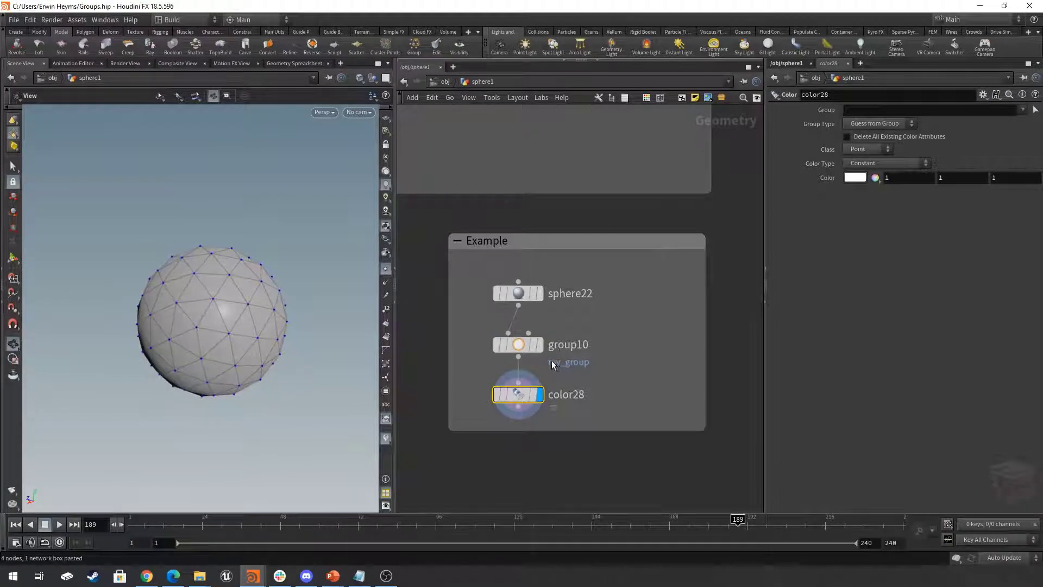
# - Display the group10 node, toggle its group highlight in the network's list view, and return to the node graph
pyautogui.click(541, 345)
pyautogui.click(516, 346)
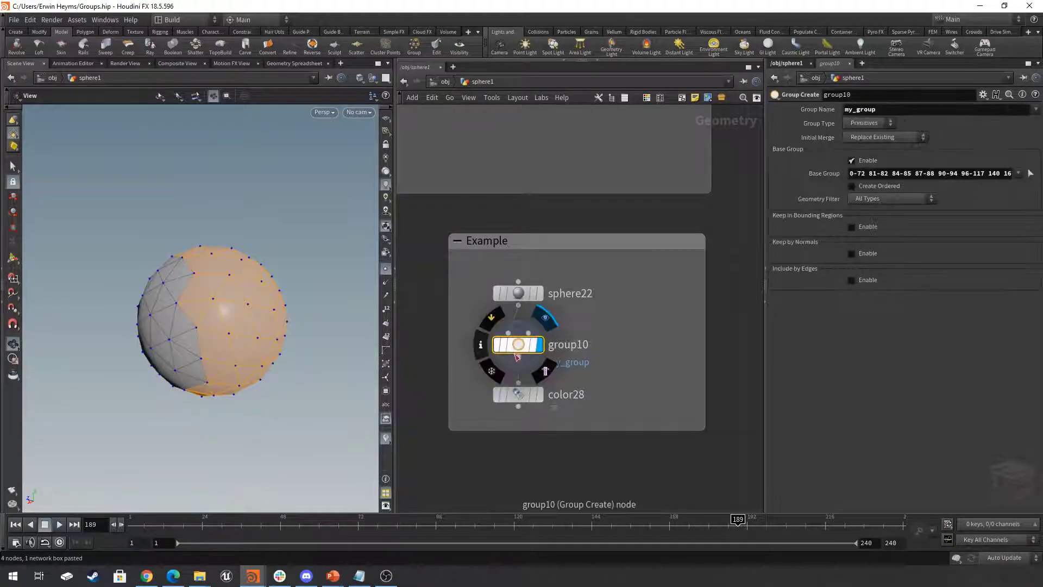
pyautogui.click(625, 97)
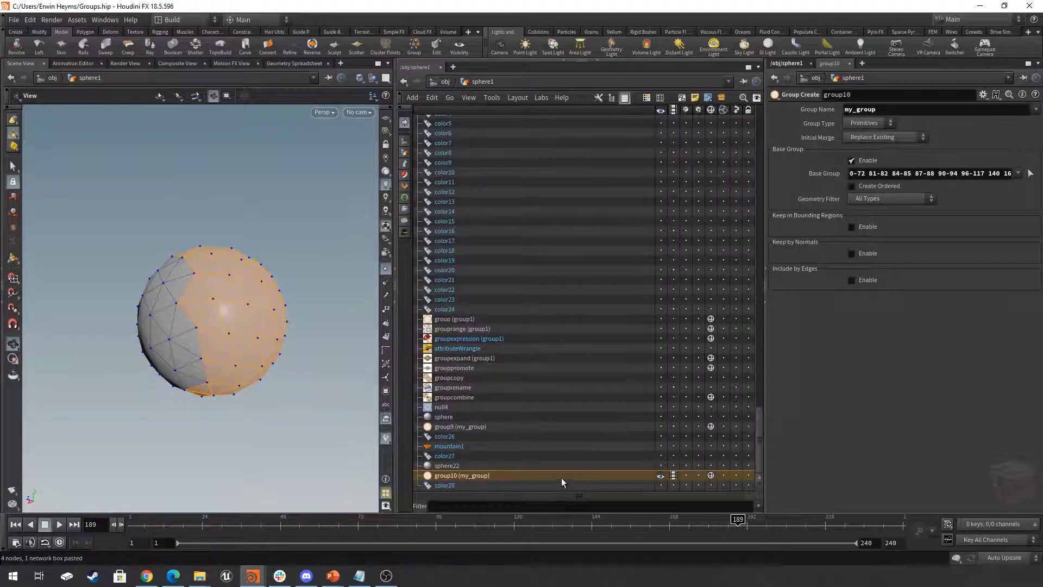
pyautogui.click(712, 476)
pyautogui.click(711, 476)
pyautogui.click(711, 476)
pyautogui.click(712, 476)
pyautogui.click(711, 476)
pyautogui.click(629, 98)
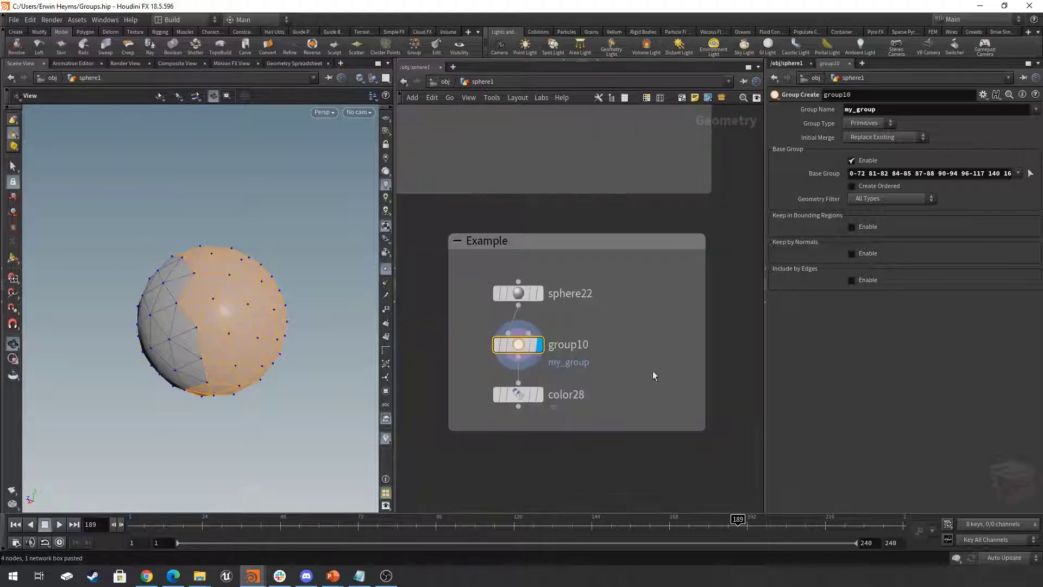
# - Check the group10 node's info for its primitive groups and close the info window
pyautogui.moveTo(647, 366); pyautogui.dragTo(686, 369, button='middle')
pyautogui.moveTo(566, 355)
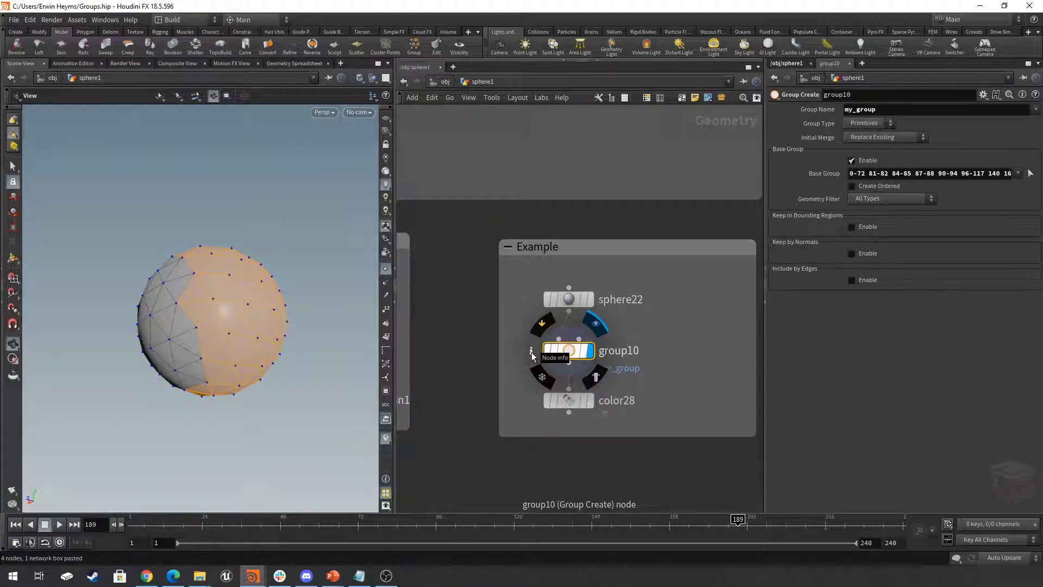
pyautogui.click(532, 352)
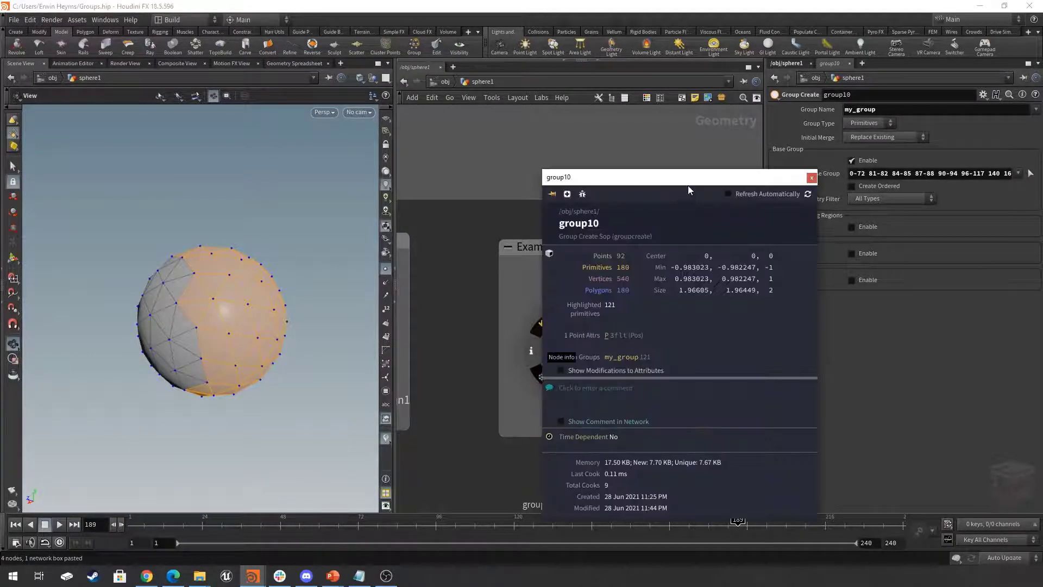
pyautogui.moveTo(700, 175); pyautogui.dragTo(808, 135)
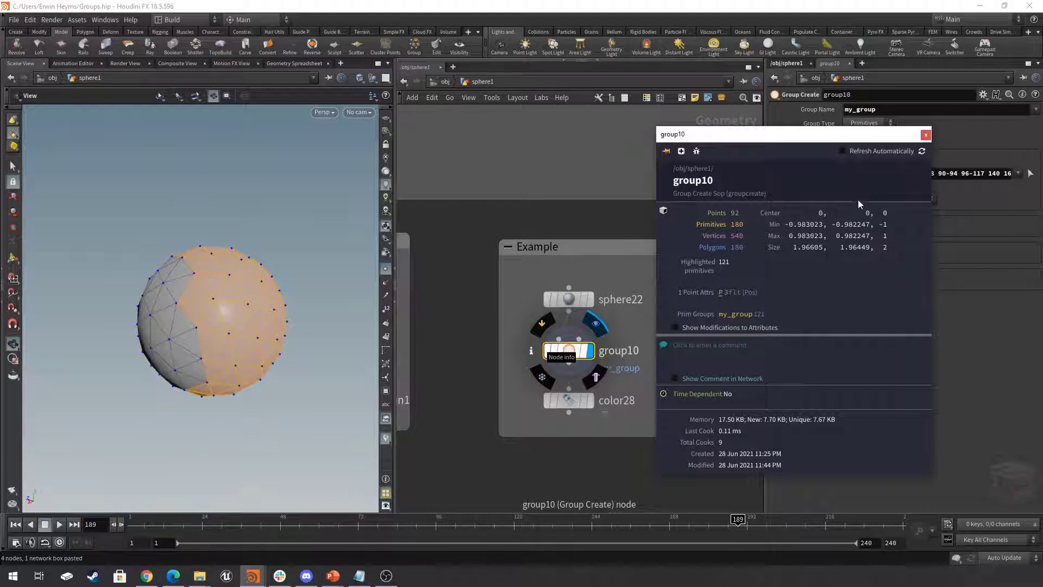
pyautogui.click(926, 134)
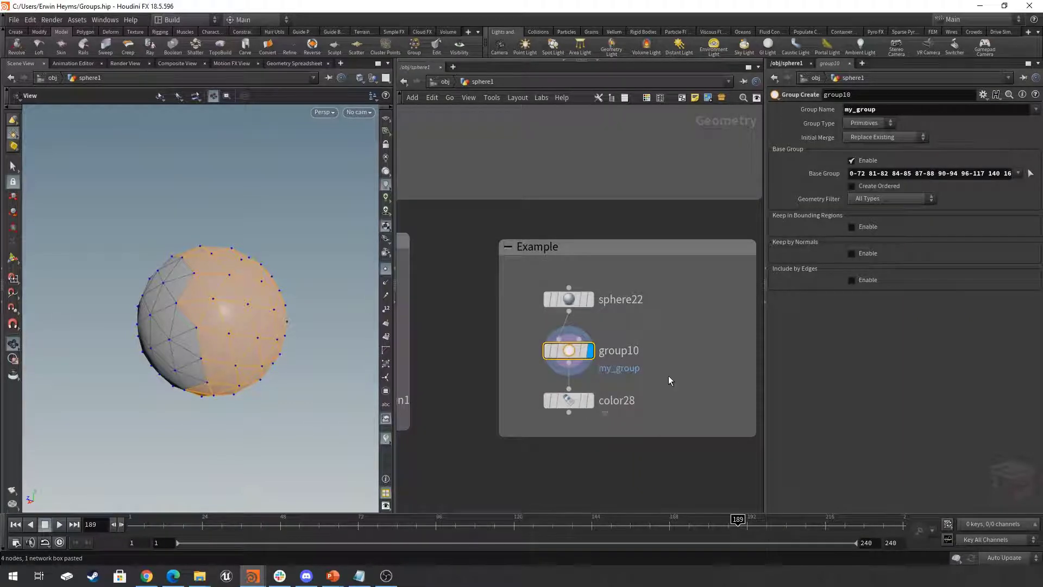
# - Show the group and attribute list in the viewport and display the Color node below group10
pyautogui.click(386, 392)
pyautogui.moveTo(310, 305); pyautogui.dragTo(281, 317)
pyautogui.moveTo(289, 340)
pyautogui.mouseDown(button='middle')
pyautogui.moveTo(305, 341)
pyautogui.moveTo(285, 325)
pyautogui.mouseUp(button='middle')
pyautogui.click(591, 402)
pyautogui.click(567, 401)
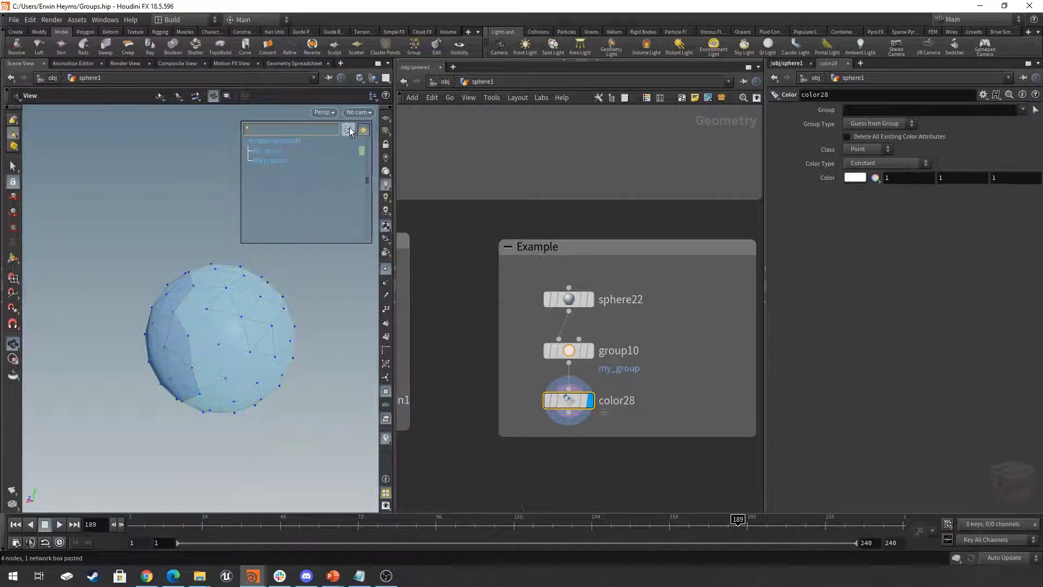
# - Set the viewport display color of my_group to red (FF0000) in the group list
pyautogui.click(361, 150)
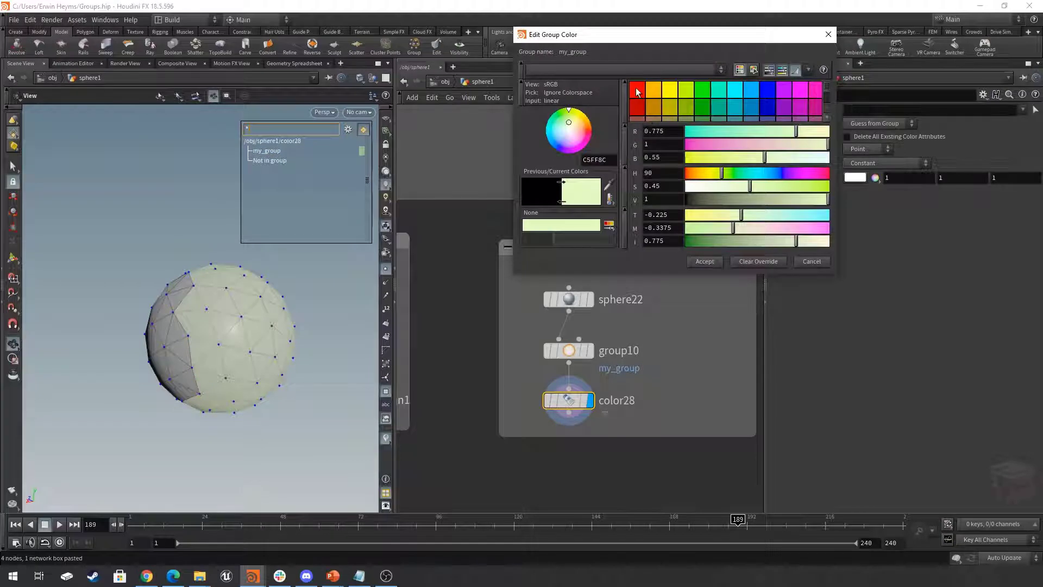
pyautogui.click(639, 112)
pyautogui.moveTo(255, 281)
pyautogui.mouseDown()
pyautogui.moveTo(291, 270)
pyautogui.moveTo(193, 265)
pyautogui.moveTo(253, 272)
pyautogui.moveTo(239, 283)
pyautogui.mouseUp()
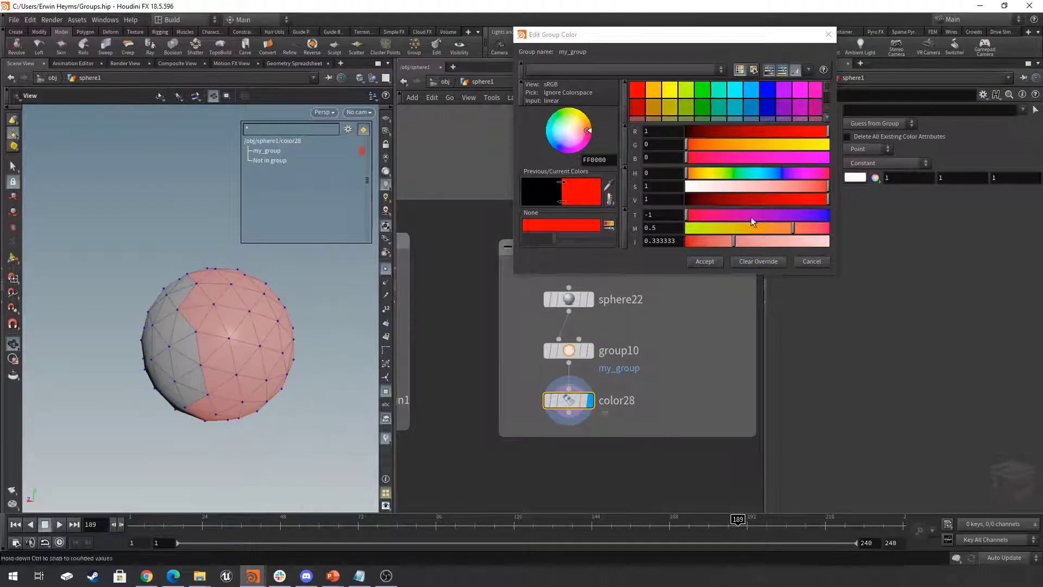
pyautogui.click(705, 261)
pyautogui.click(362, 151)
pyautogui.click(709, 261)
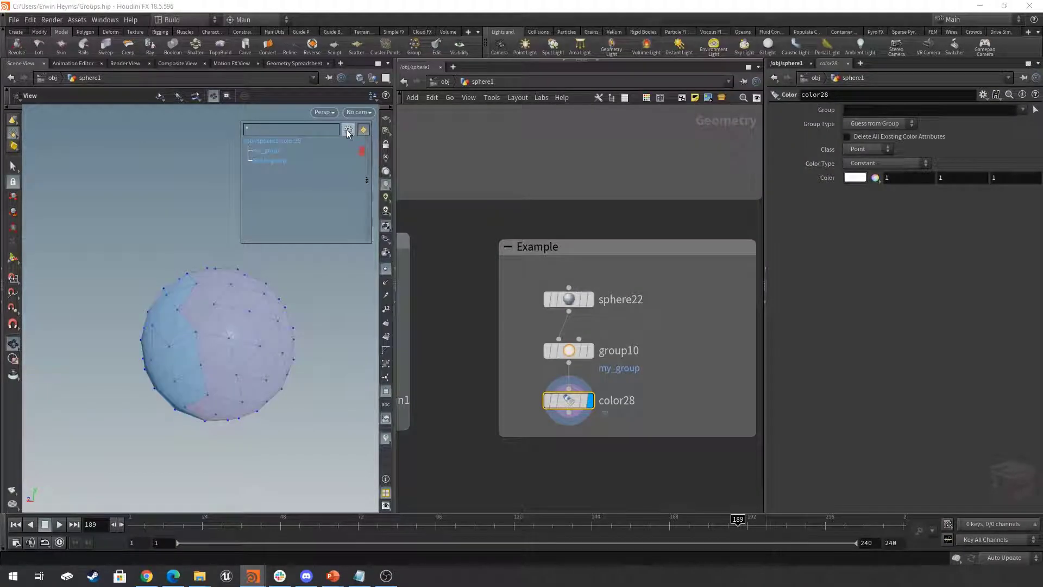
# - Switch the viewport's group list from primitive groups to Points
pyautogui.click(348, 130)
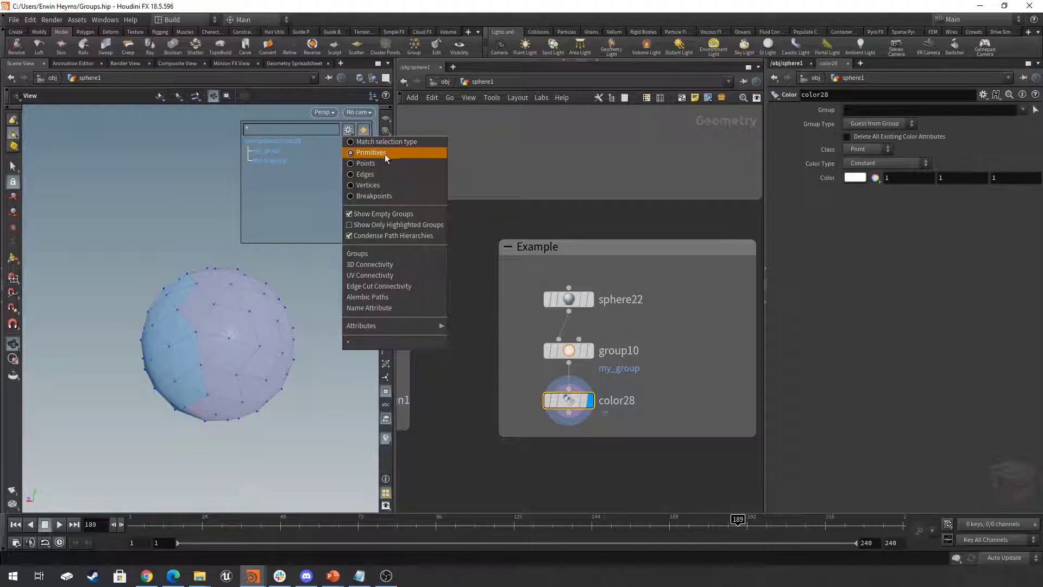
pyautogui.click(362, 163)
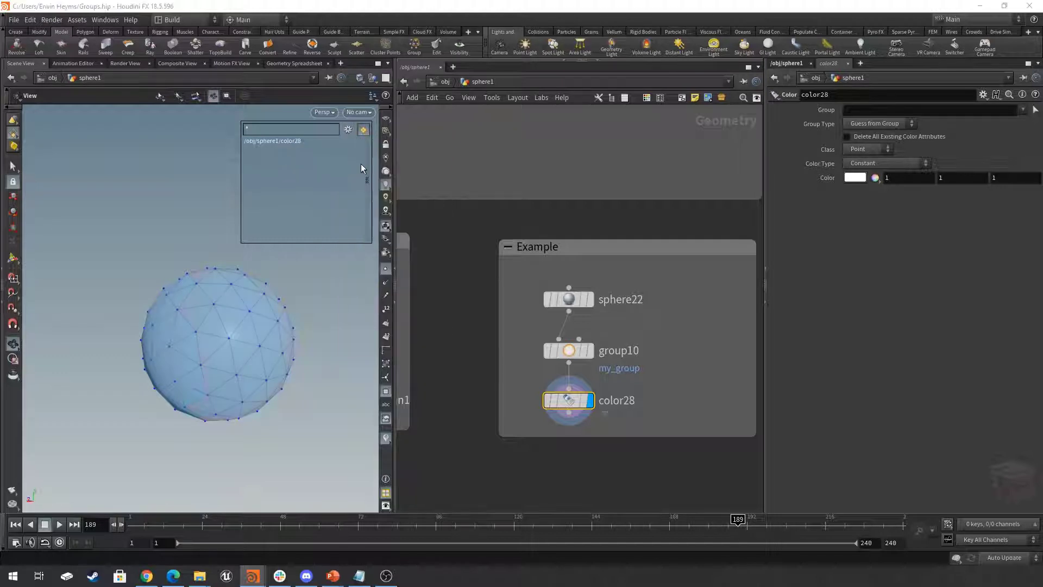
pyautogui.moveTo(292, 317)
pyautogui.mouseDown()
pyautogui.moveTo(189, 301)
pyautogui.moveTo(330, 326)
pyautogui.moveTo(240, 303)
pyautogui.moveTo(288, 319)
pyautogui.mouseUp()
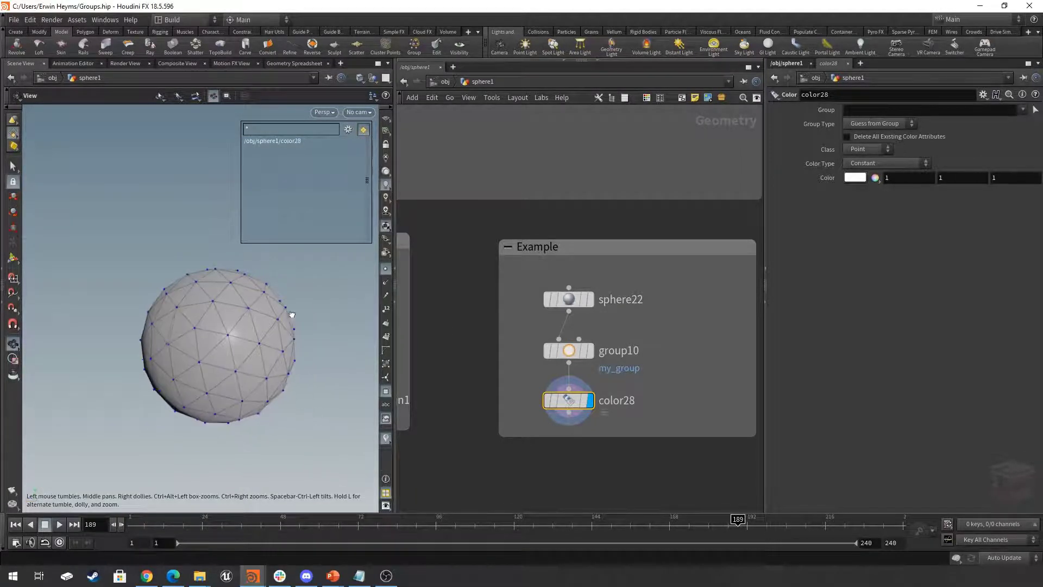
# - Change the group type of group10 to Points and inspect the grouped points around the sphere
pyautogui.click(567, 352)
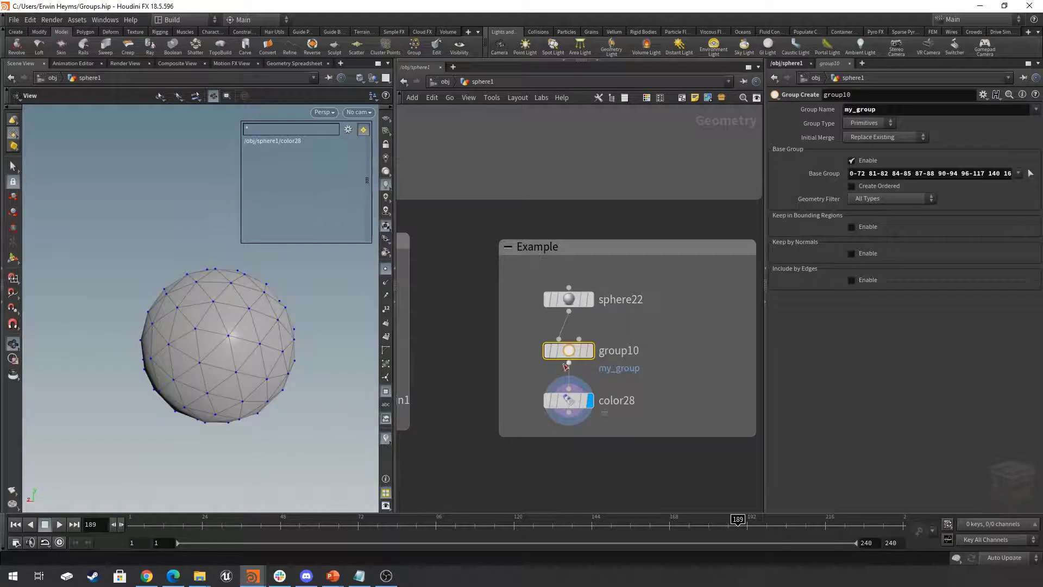
pyautogui.click(870, 122)
pyautogui.click(867, 135)
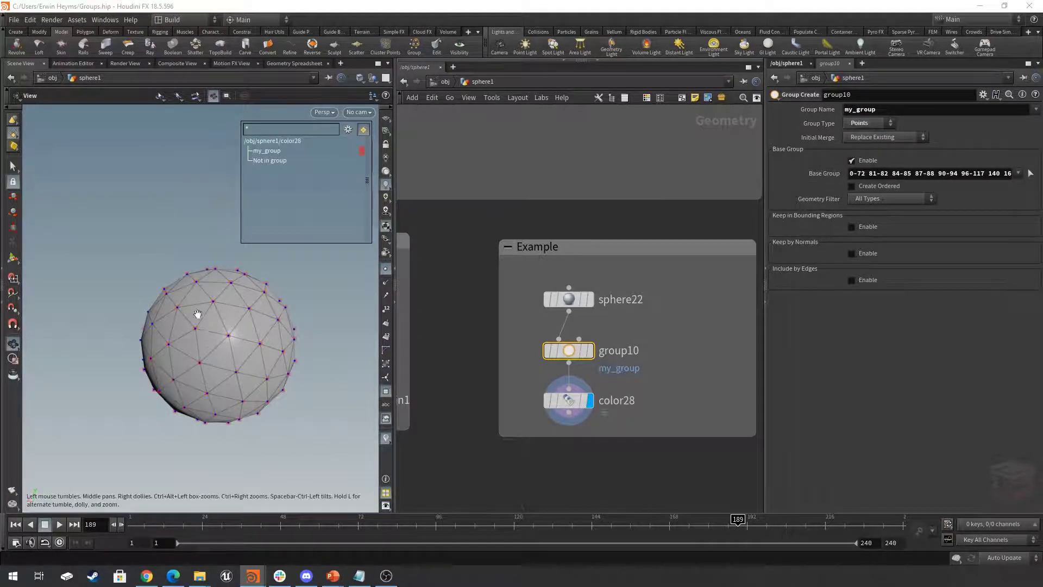
pyautogui.moveTo(198, 303); pyautogui.dragTo(226, 342)
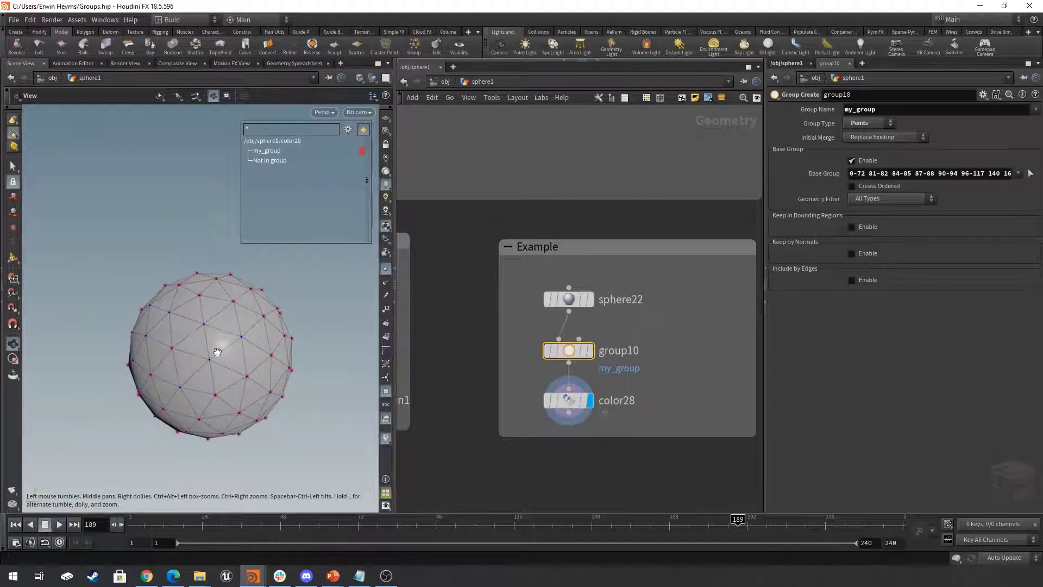
pyautogui.moveTo(226, 345); pyautogui.dragTo(249, 326, button='middle')
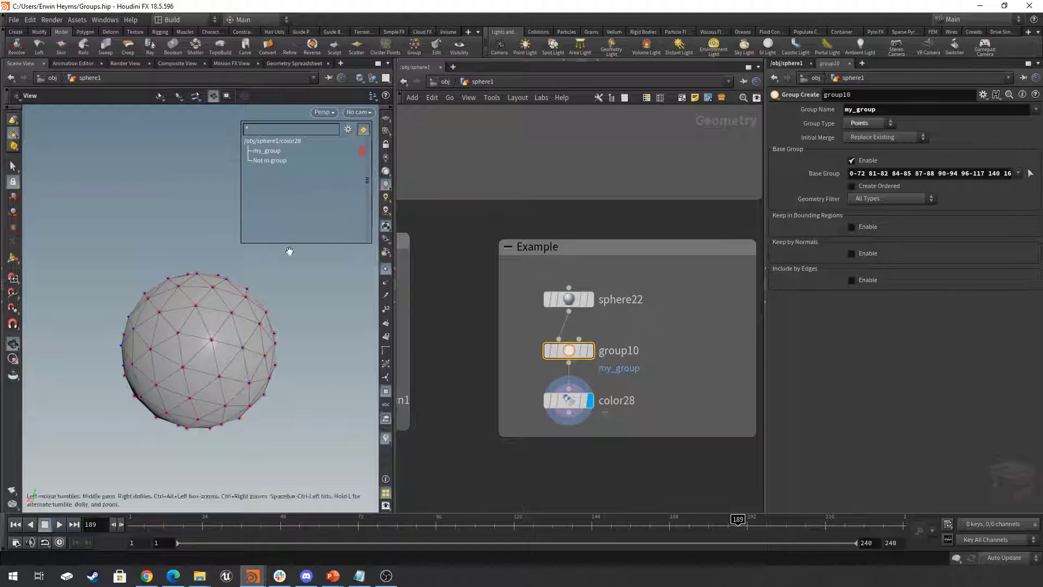
pyautogui.moveTo(652, 373); pyautogui.dragTo(626, 383, button='middle')
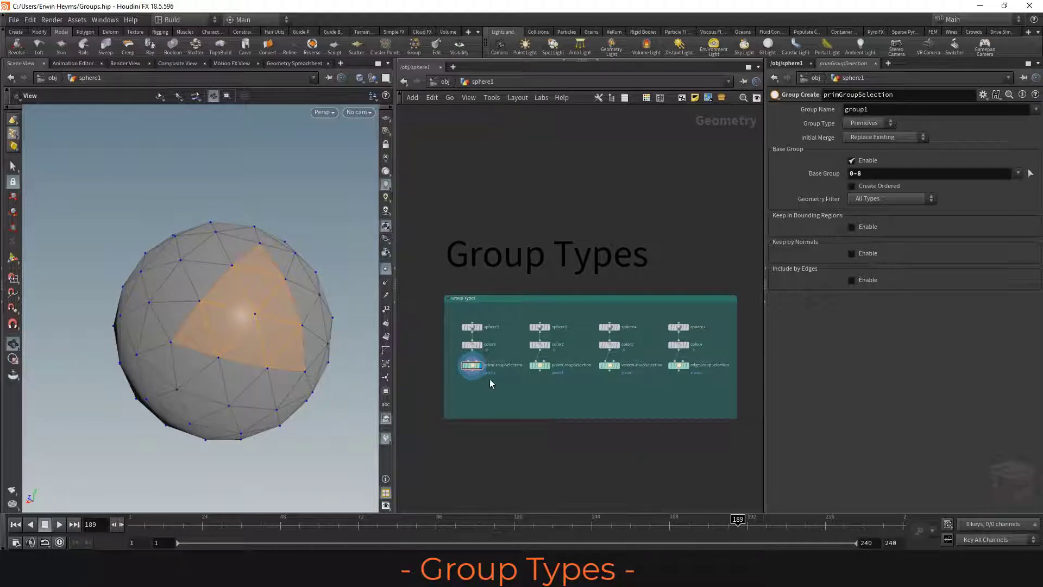
# - Display the pointGroupSelection and vertexGroupSelection nodes in turn to compare how point and vertex groups look on the sphere
pyautogui.moveTo(625, 392); pyautogui.dragTo(458, 321)
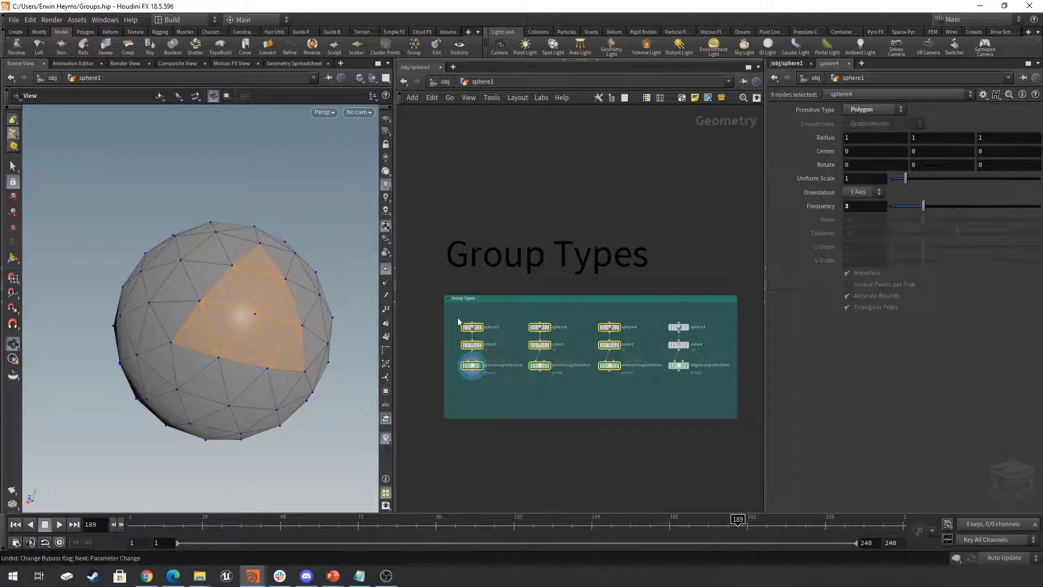
pyautogui.moveTo(471, 367)
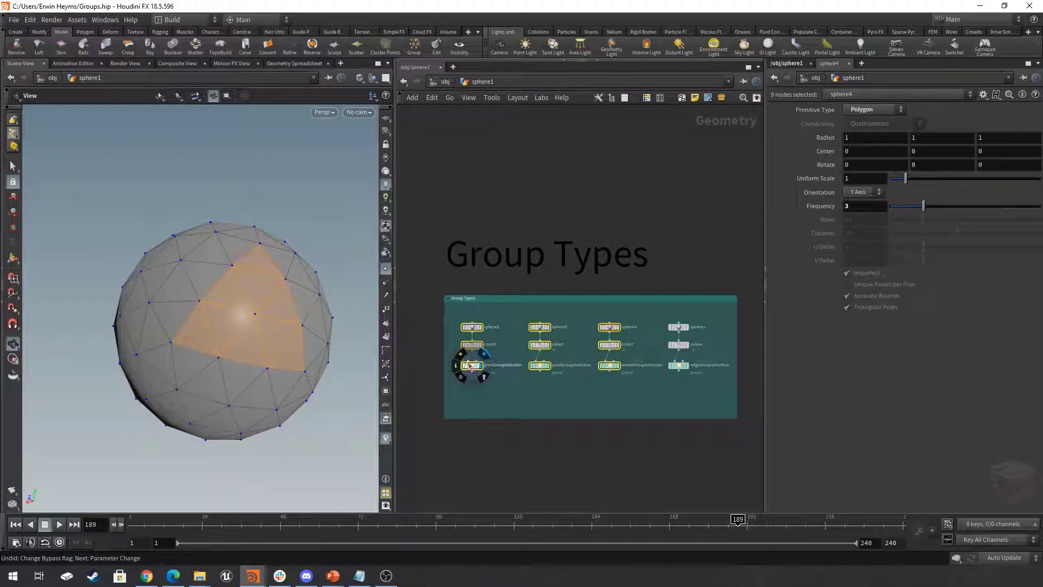
pyautogui.click(549, 366)
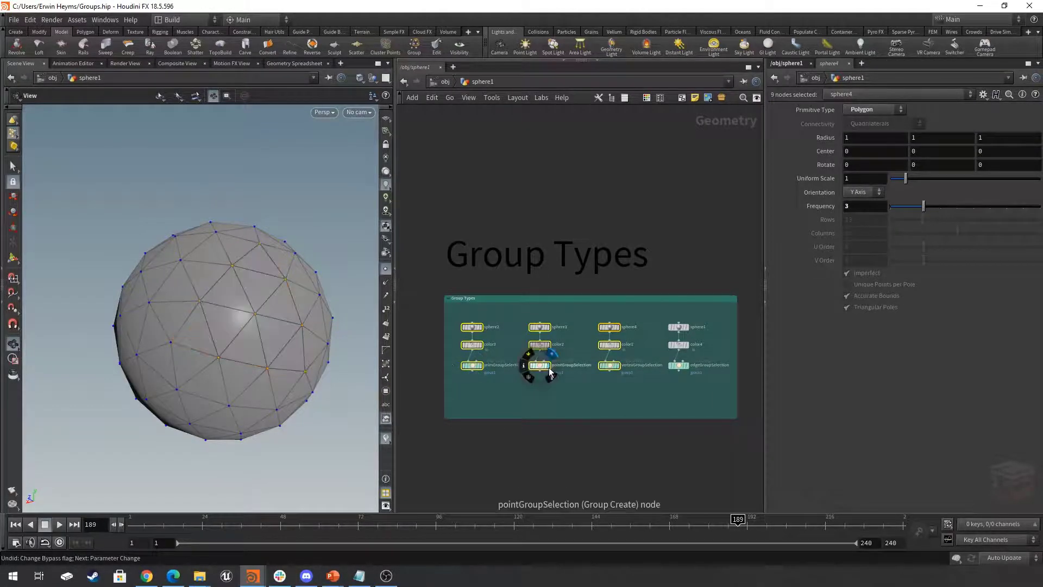
pyautogui.click(619, 367)
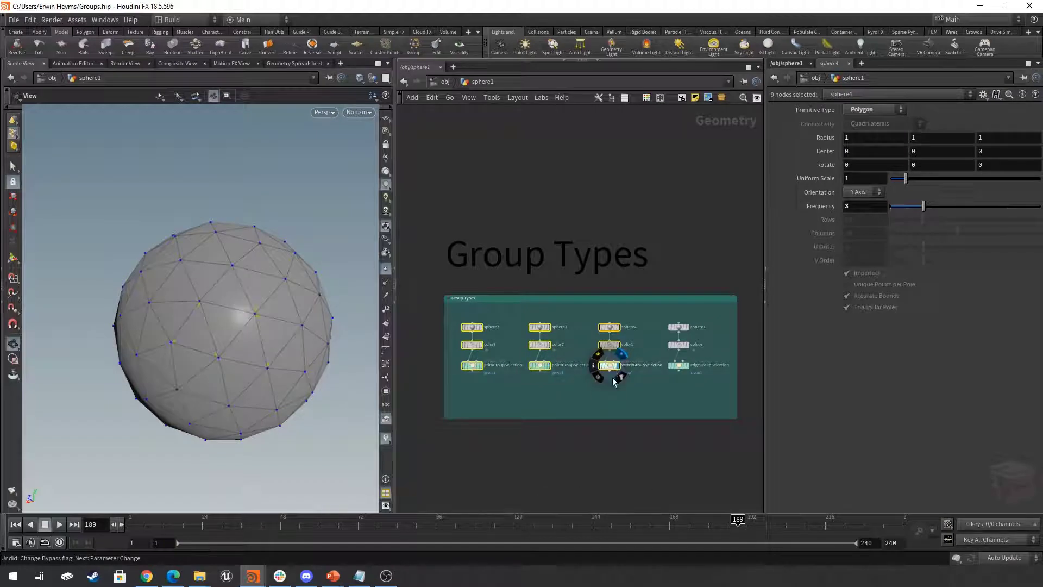
pyautogui.click(618, 398)
# - Display and select the edgeGroupSelection node to inspect the grouped edges on the sphere
pyautogui.moveTo(683, 375)
pyautogui.scroll(2, 688, 375)
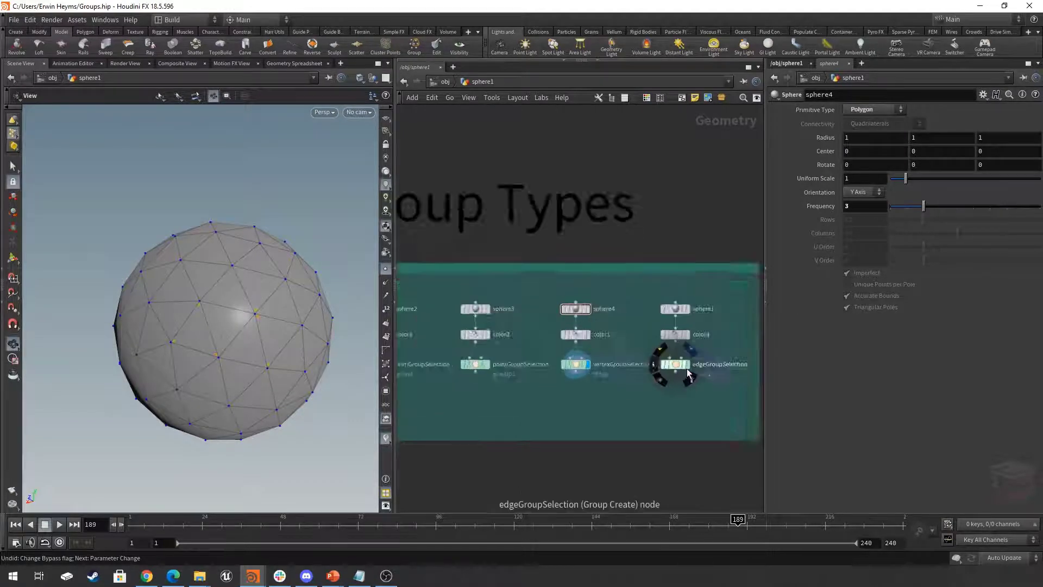
pyautogui.click(658, 348)
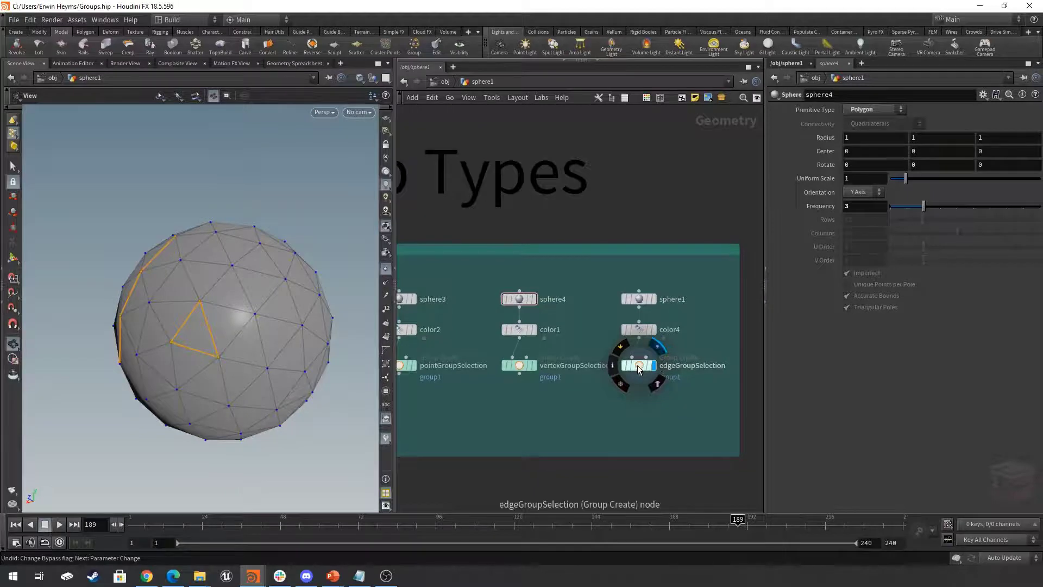
pyautogui.click(638, 368)
pyautogui.press('h')
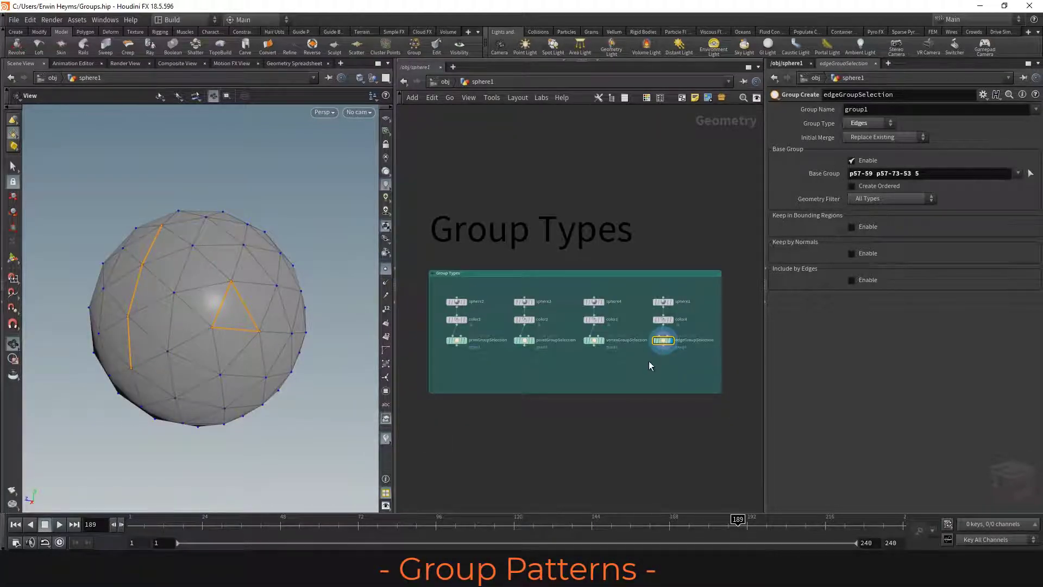
# - Display the selectByPrimNumber node in the Pattern selection Methods box and turn on primitive numbers in the viewport
pyautogui.scroll(-2, 656, 370)
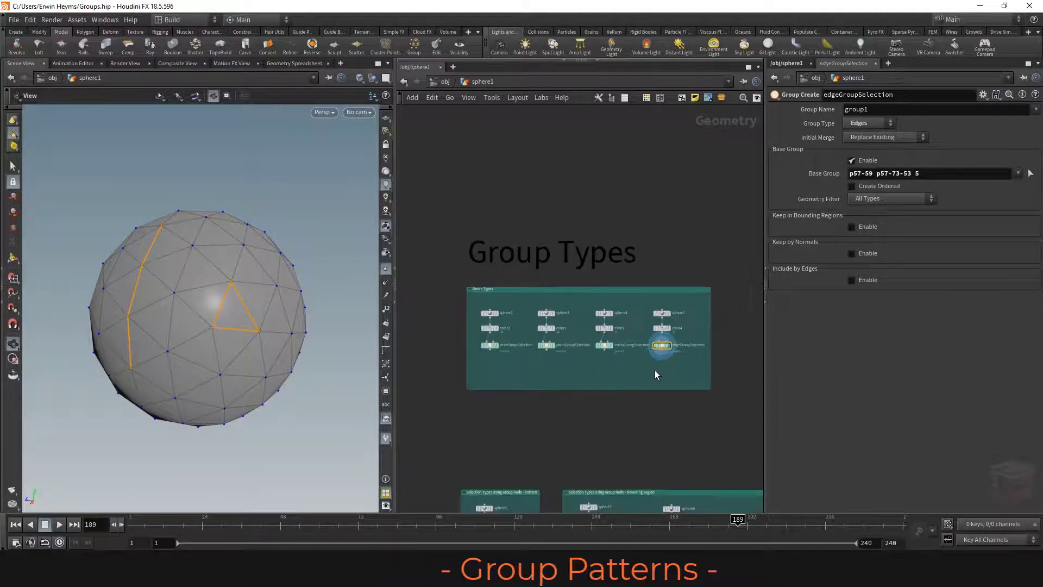
pyautogui.moveTo(654, 370); pyautogui.dragTo(430, 357, button='middle')
pyautogui.scroll(2, 619, 418)
pyautogui.moveTo(618, 418); pyautogui.dragTo(581, 415, button='middle')
pyautogui.moveTo(489, 399); pyautogui.dragTo(459, 386, button='middle')
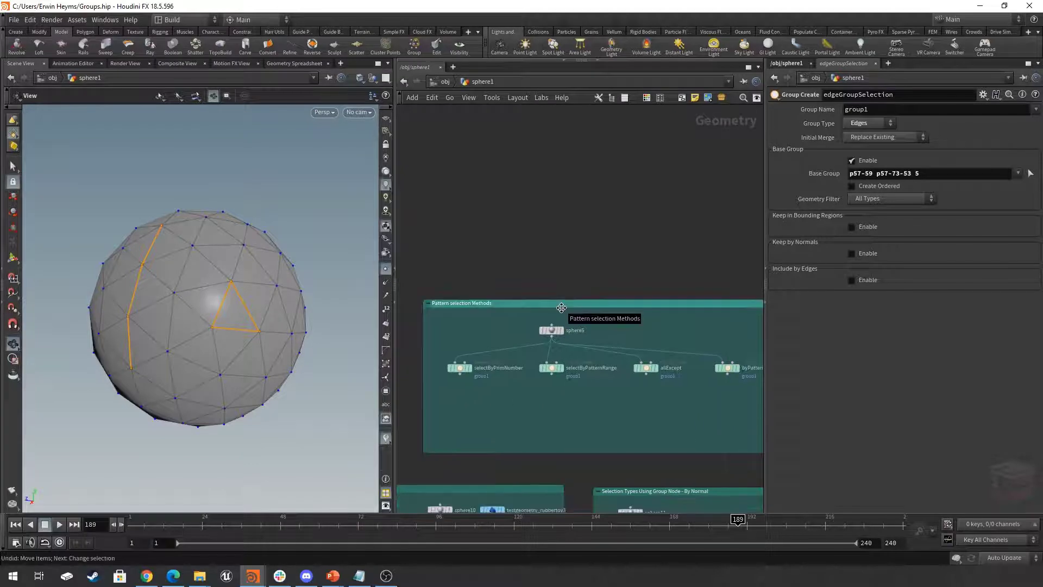
pyautogui.moveTo(613, 304); pyautogui.dragTo(596, 252)
pyautogui.scroll(-1, 604, 291)
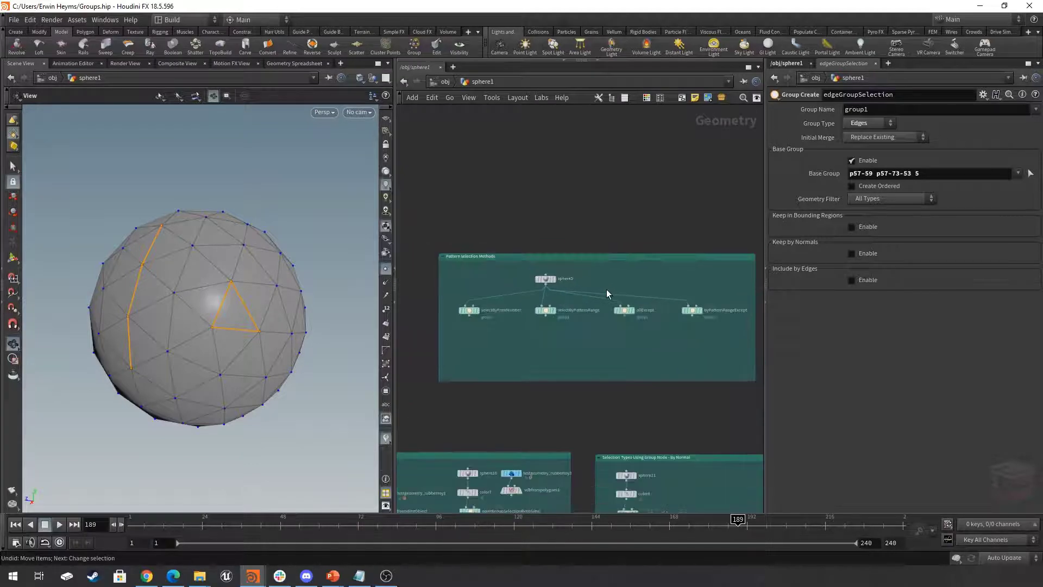
pyautogui.moveTo(605, 329); pyautogui.dragTo(575, 344, button='middle')
pyautogui.moveTo(453, 329); pyautogui.dragTo(508, 369, button='middle')
pyautogui.scroll(3, 509, 372)
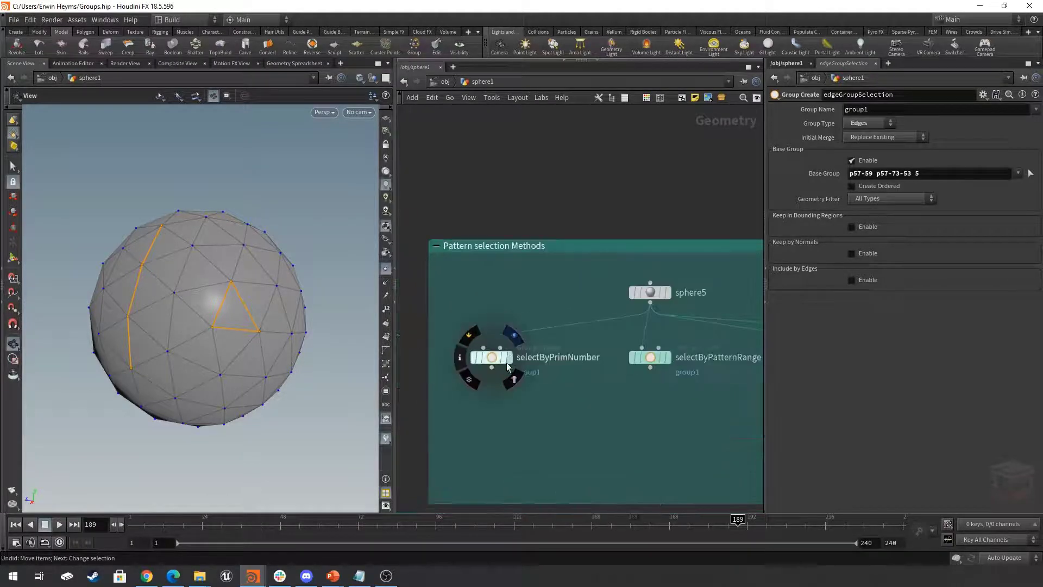
pyautogui.click(492, 357)
pyautogui.moveTo(240, 303); pyautogui.dragTo(269, 283)
pyautogui.click(387, 349)
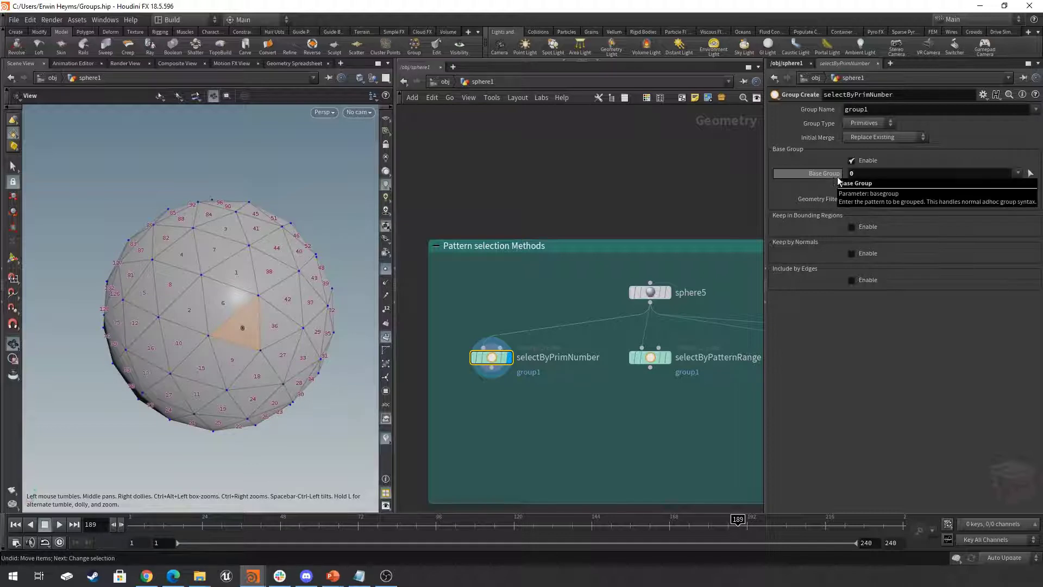
# - Pick the primitives on the sphere's right half in the viewport as the base group of selectByPrimNumber
pyautogui.click(891, 172)
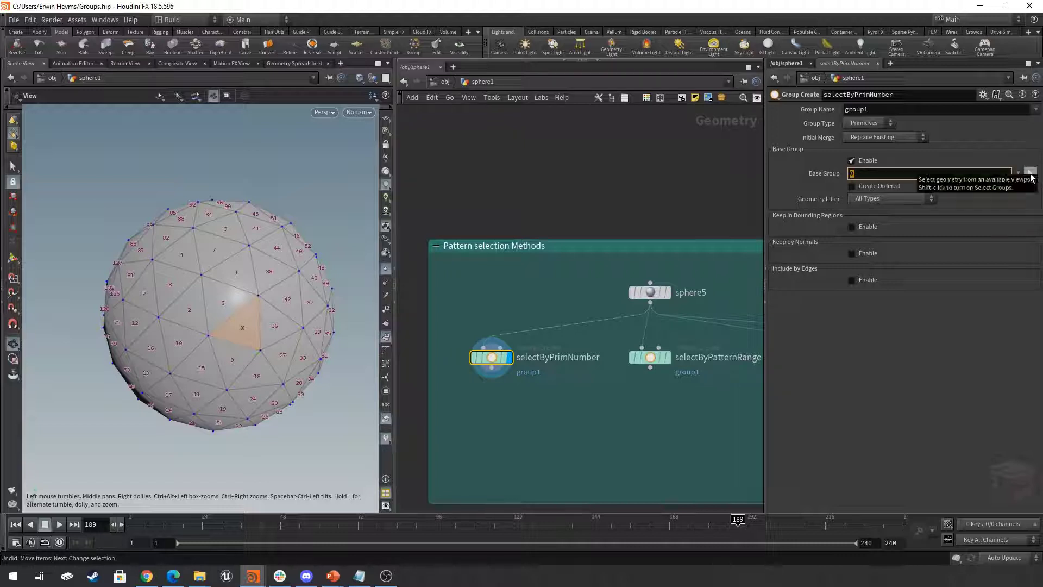
pyautogui.click(1031, 174)
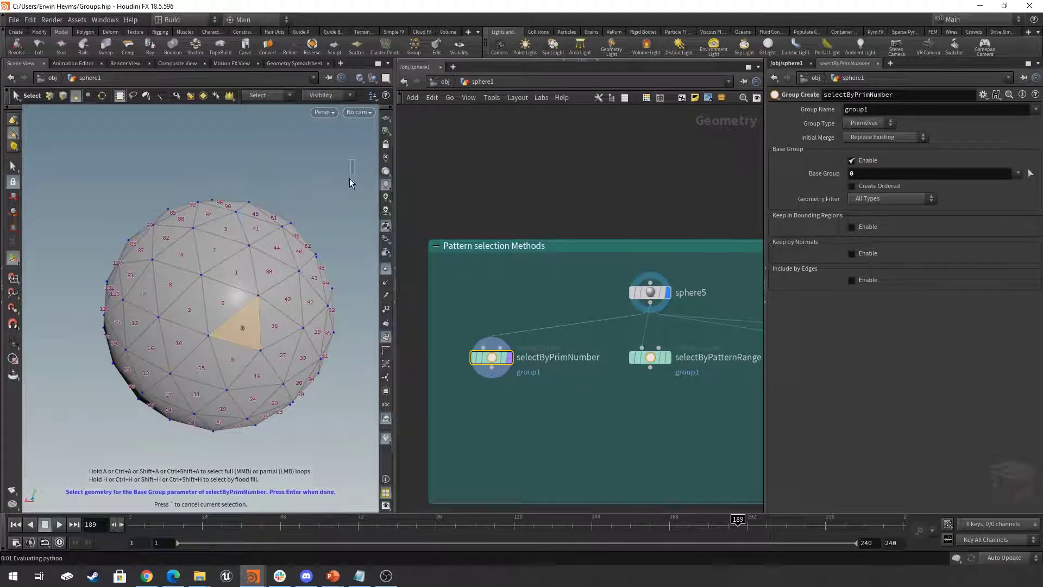
pyautogui.moveTo(354, 162); pyautogui.dragTo(231, 455)
pyautogui.rightClick(237, 200)
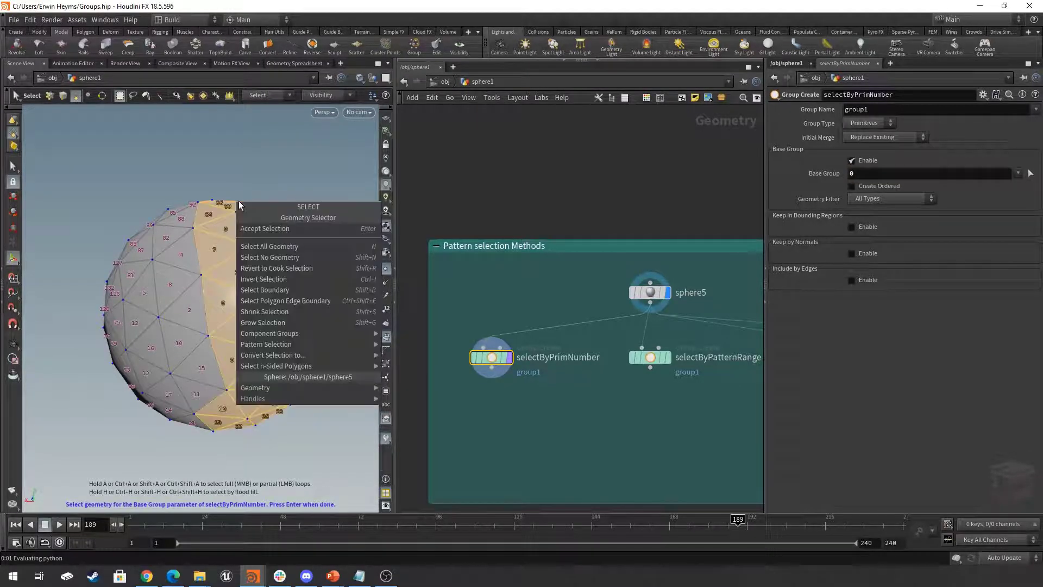
pyautogui.click(283, 229)
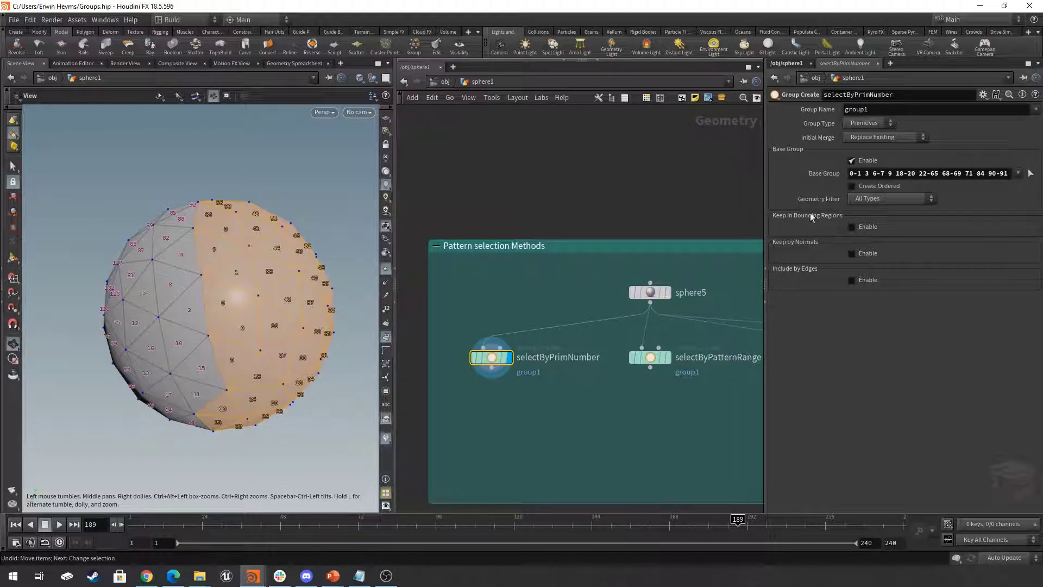
# - Restart geometry selection for the base group and look through the Pattern Selection options
pyautogui.click(1031, 173)
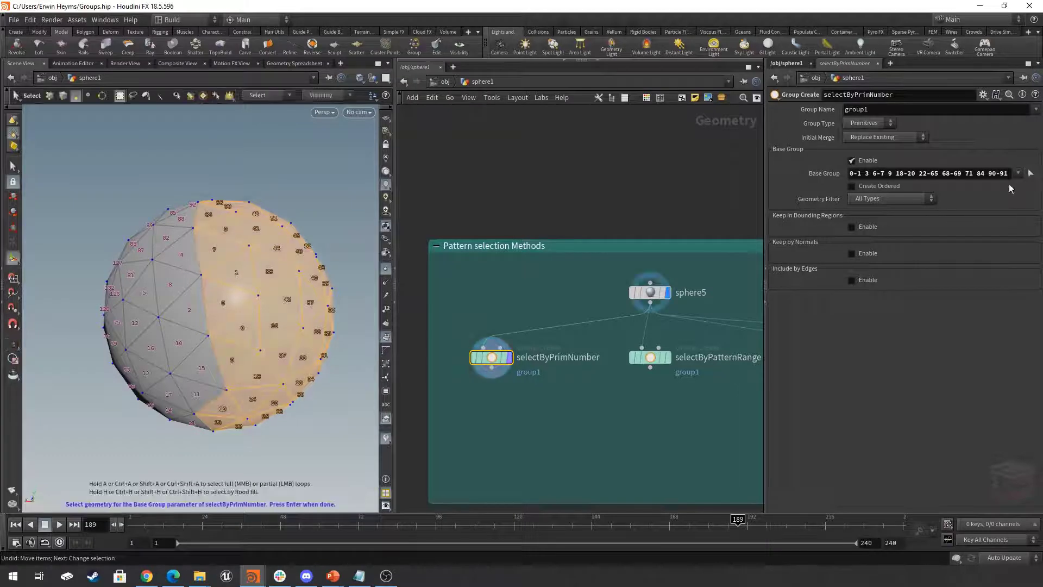
pyautogui.rightClick(263, 250)
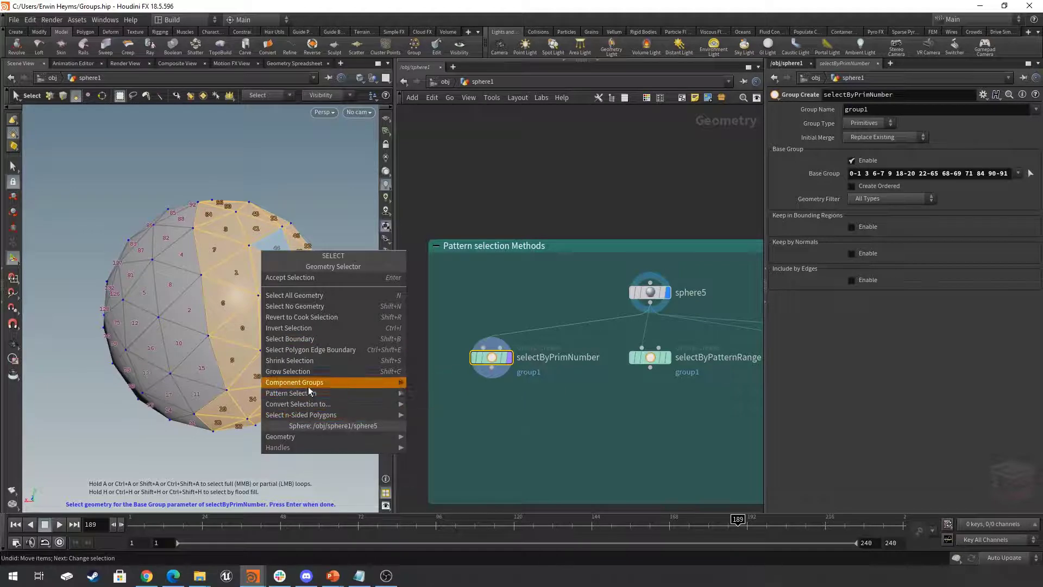
pyautogui.moveTo(313, 394)
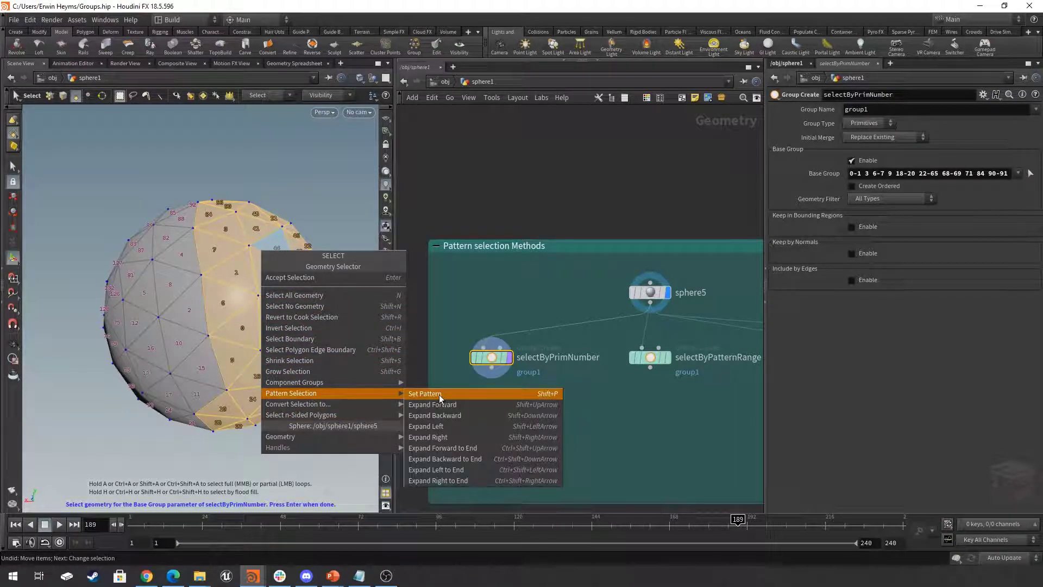
pyautogui.click(277, 174)
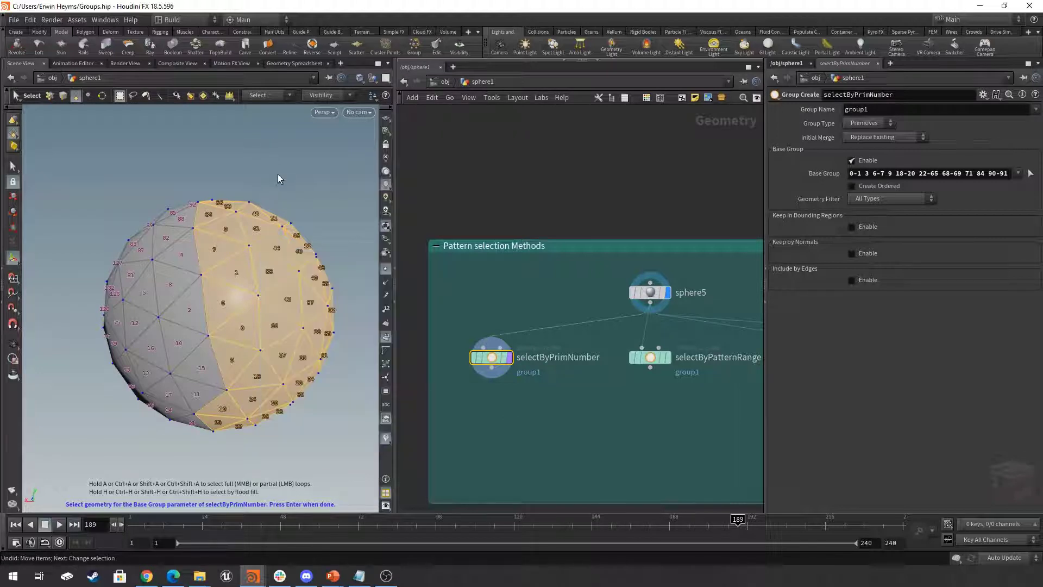
pyautogui.click(1030, 174)
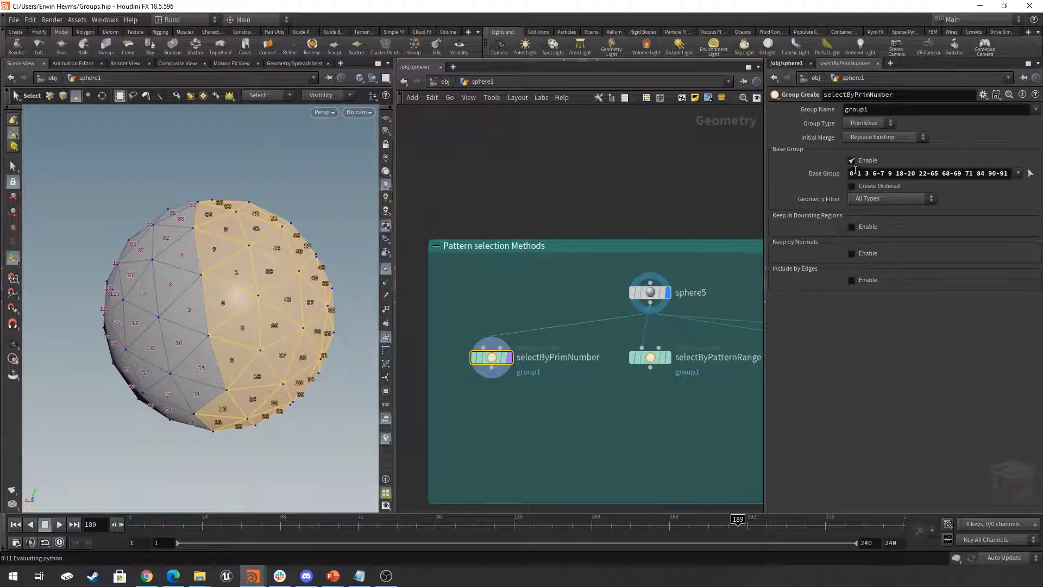
# - Clear the base group pattern of selectByPrimNumber, display the node again and set the base group to 0
pyautogui.moveTo(852, 173); pyautogui.dragTo(987, 189)
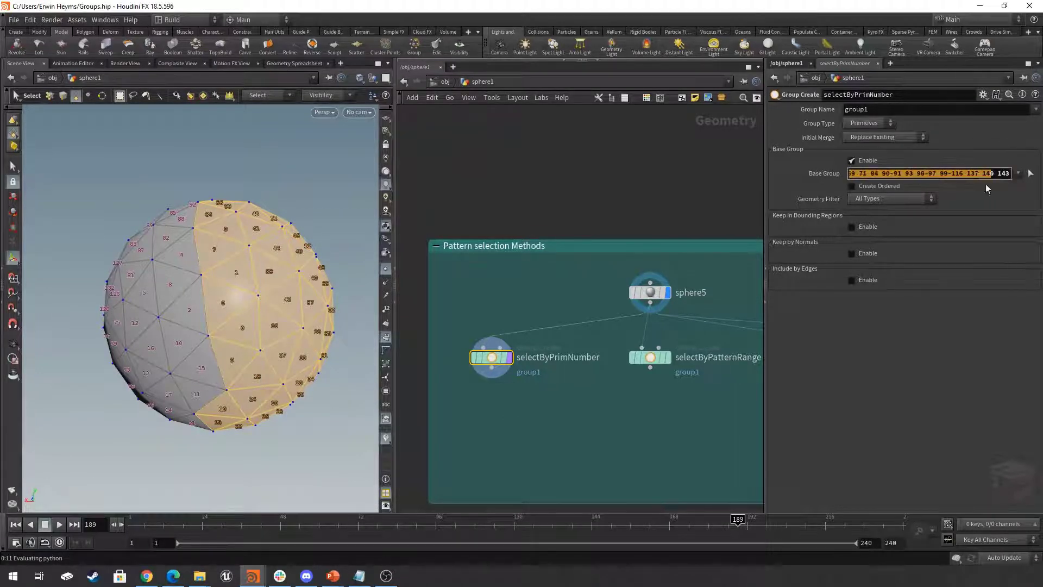
pyautogui.click(978, 175)
pyautogui.hotkey('ctrl', 'a')
pyautogui.press('BackSpace')
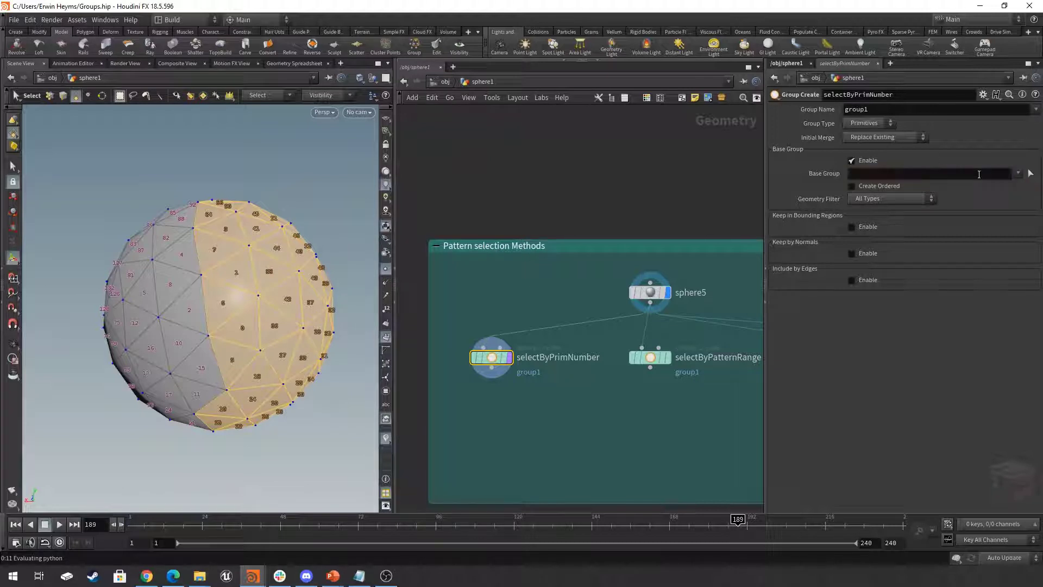
pyautogui.moveTo(540, 284); pyautogui.dragTo(478, 400)
pyautogui.click(510, 359)
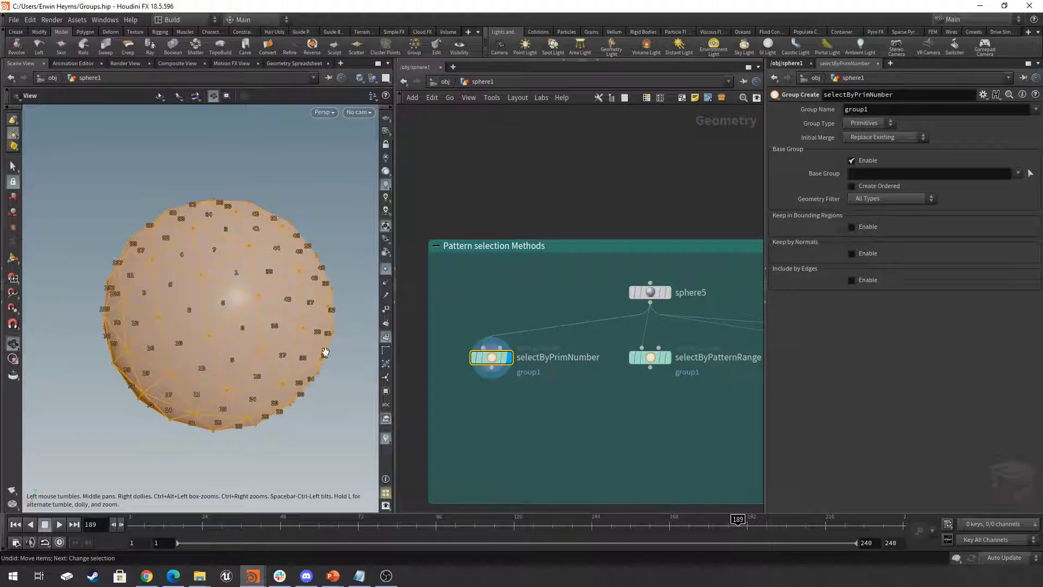
pyautogui.click(899, 174)
pyautogui.write('0')
pyautogui.press('Return')
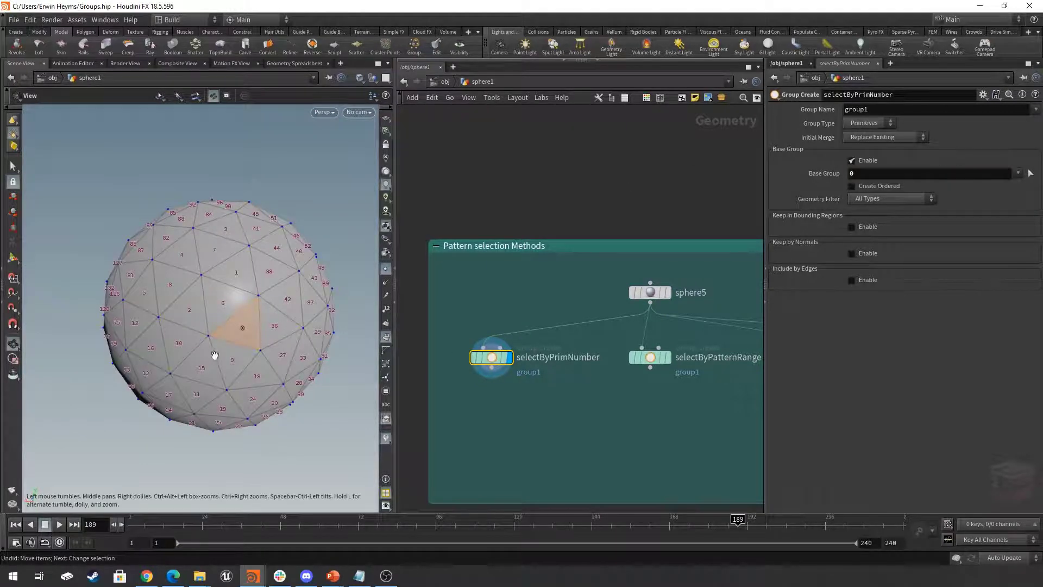
pyautogui.moveTo(215, 351); pyautogui.dragTo(271, 353, button='right')
pyautogui.moveTo(270, 354); pyautogui.dragTo(270, 346)
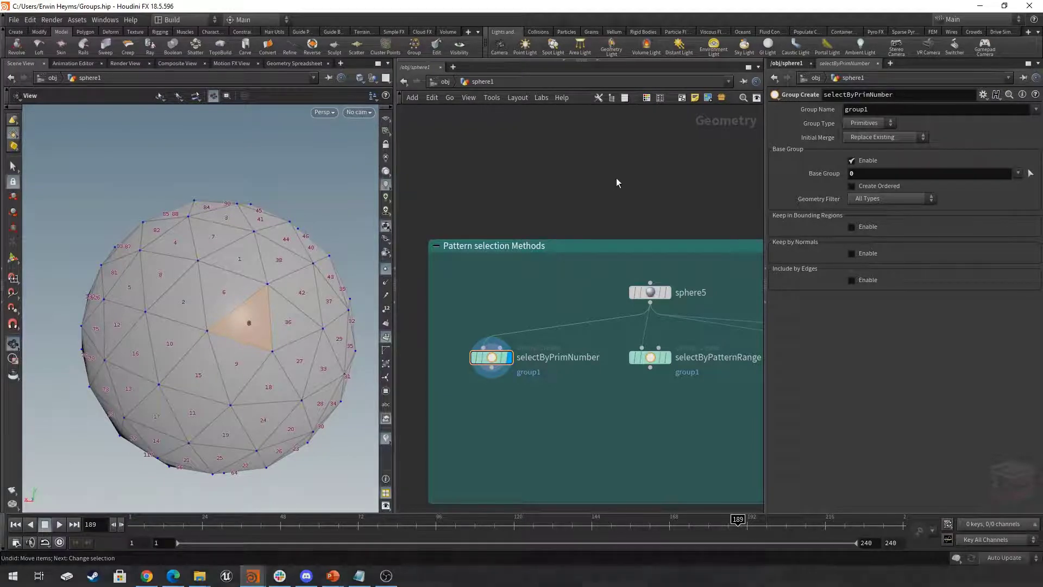
# - Extend the base group of selectByPrimNumber to primitives 0 1 2 3 4
pyautogui.click(871, 173)
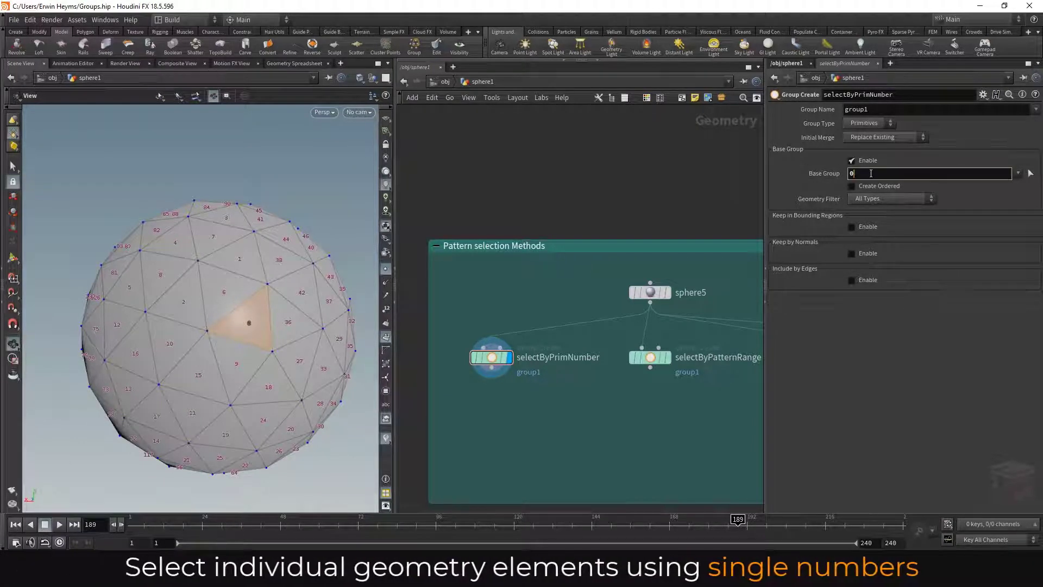
pyautogui.write('1 2')
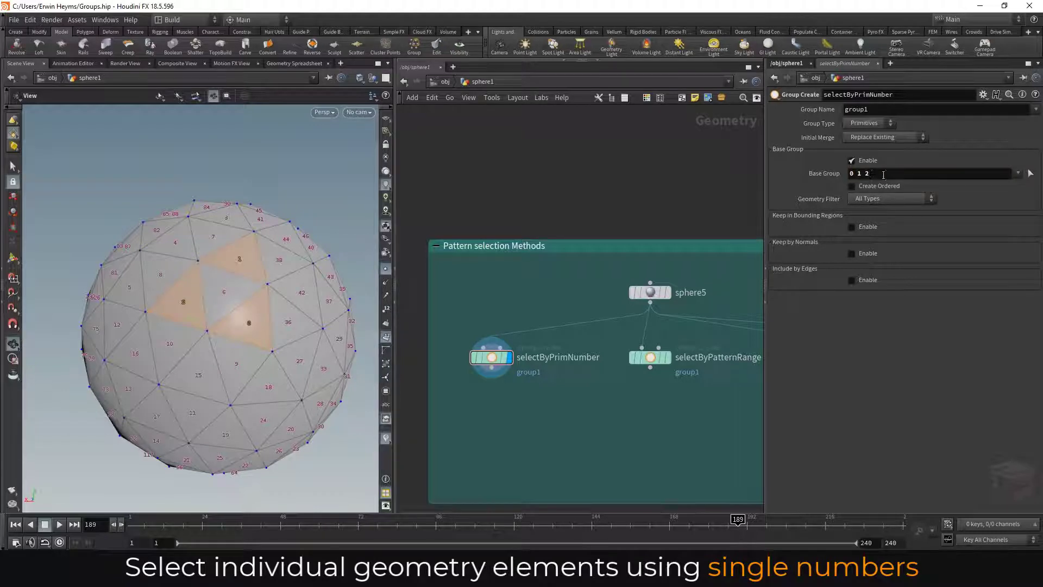
pyautogui.write(' 3 4')
pyautogui.press('Return')
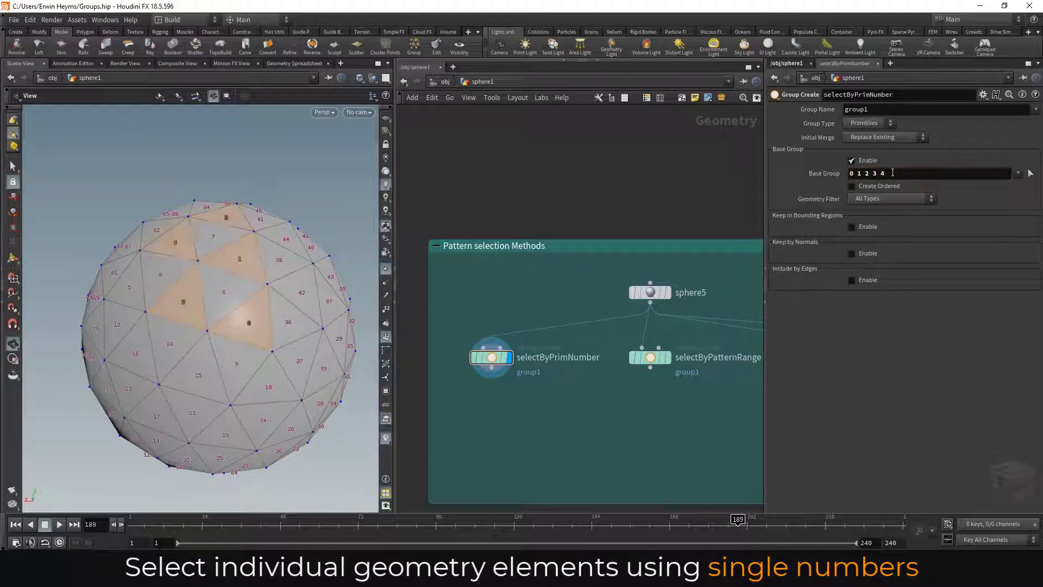
pyautogui.moveTo(253, 232); pyautogui.dragTo(282, 267)
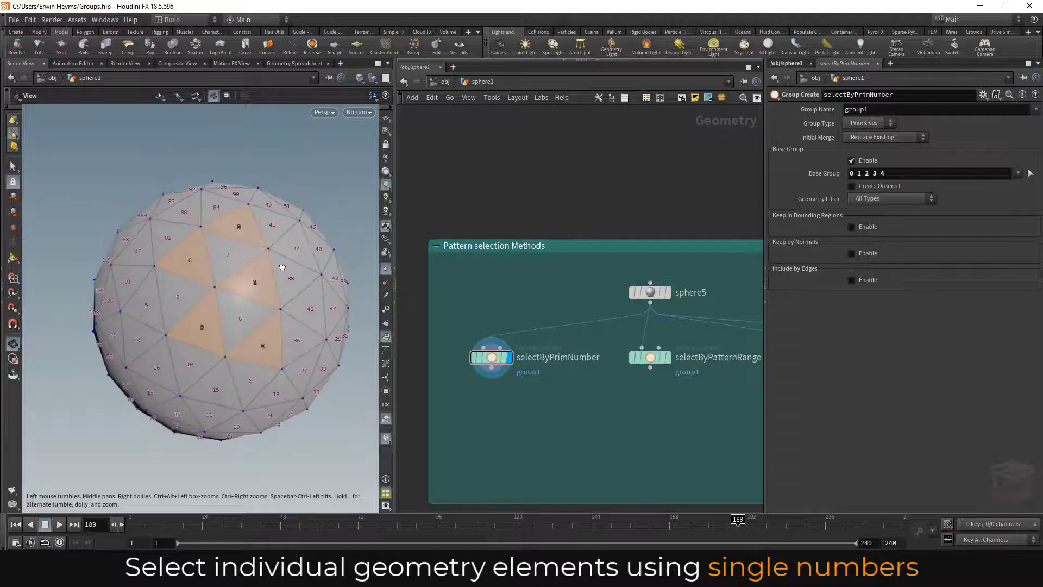
# - Add primitives 6 and 7 to the base group of selectByPrimNumber
pyautogui.click(894, 173)
pyautogui.write('6')
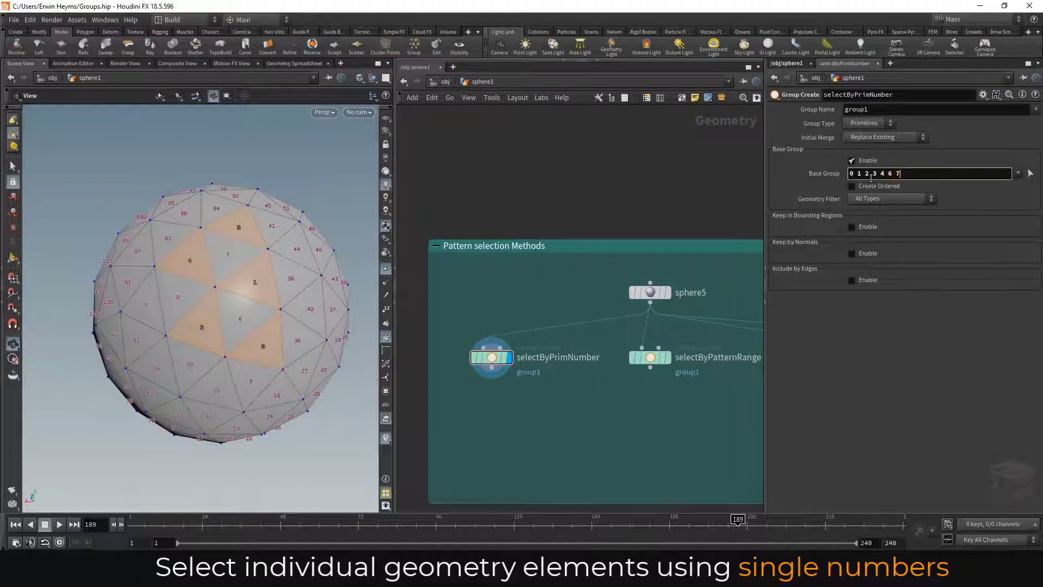
pyautogui.write(' 7')
pyautogui.press('Return')
pyautogui.moveTo(288, 290); pyautogui.dragTo(240, 322)
# - Select and display the selectByPatternRange node to show its primitive range on the sphere
pyautogui.moveTo(639, 435); pyautogui.dragTo(606, 429, button='middle')
pyautogui.moveTo(615, 360)
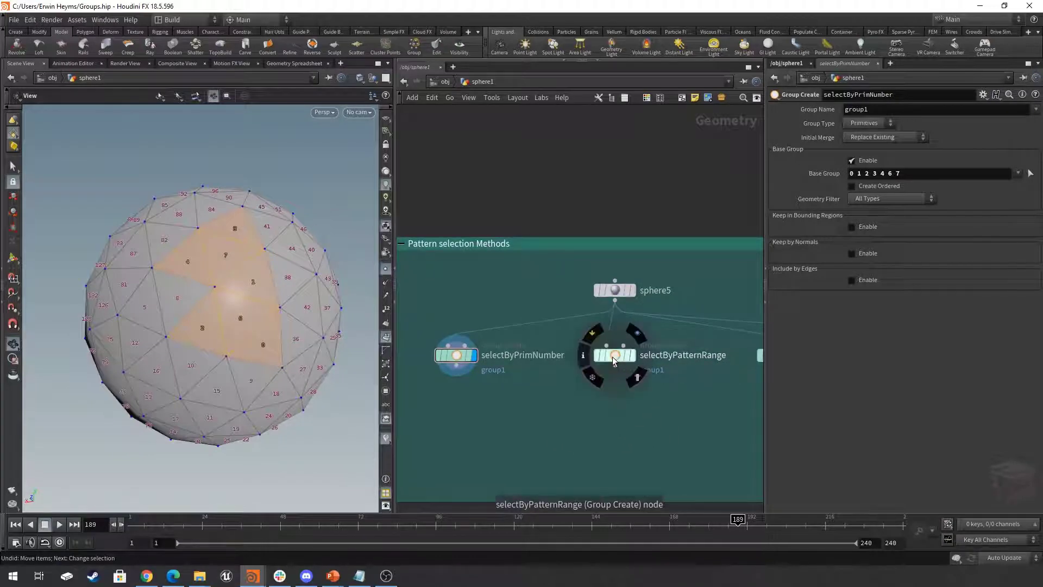
pyautogui.click(625, 357)
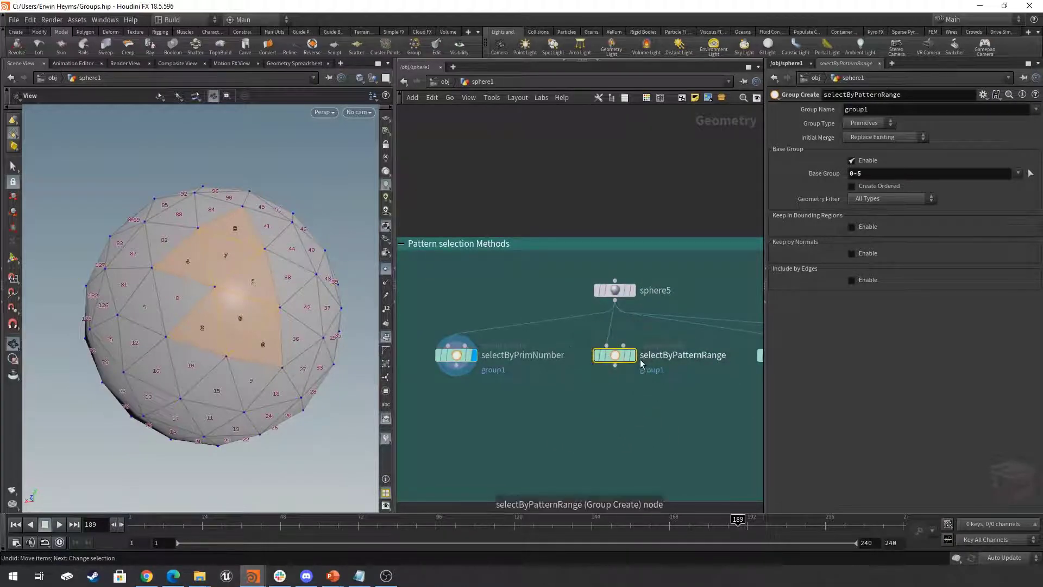
pyautogui.click(636, 332)
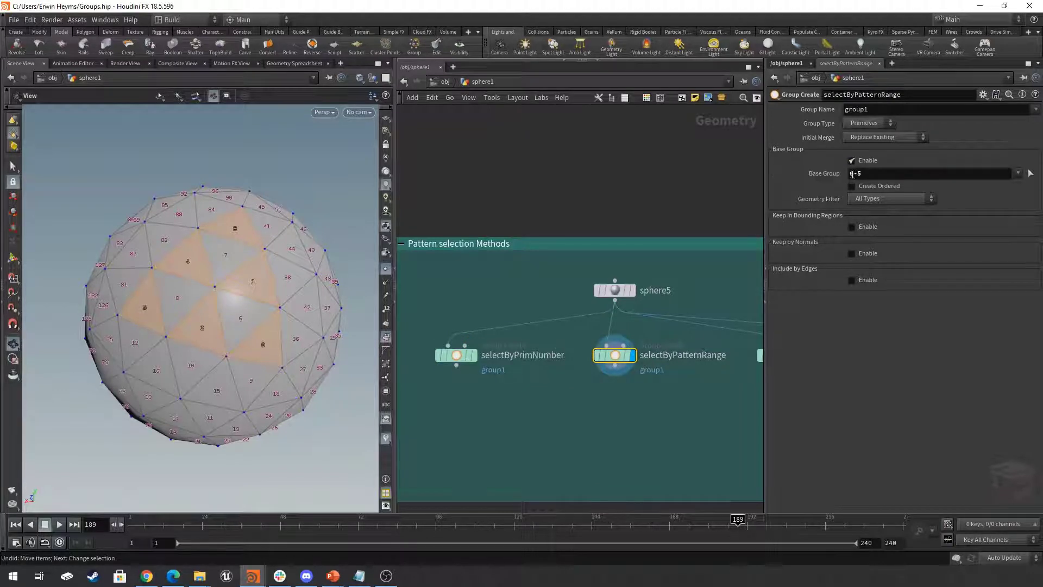
# - Extend the base group of selectByPatternRange to 0-5 9 11-15 and check the added primitives on the sphere
pyautogui.moveTo(855, 173); pyautogui.dragTo(866, 174)
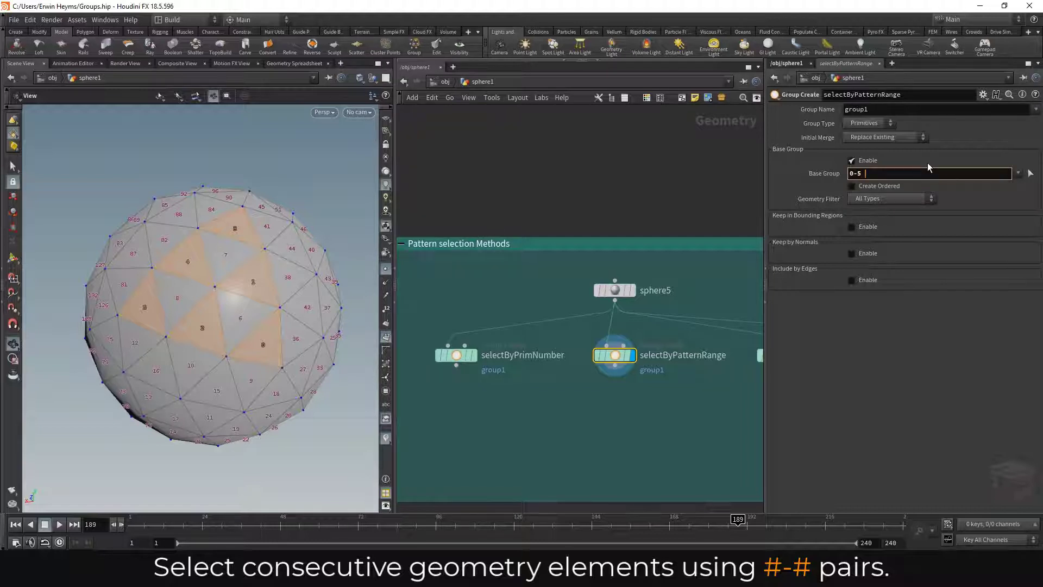
pyautogui.write('9')
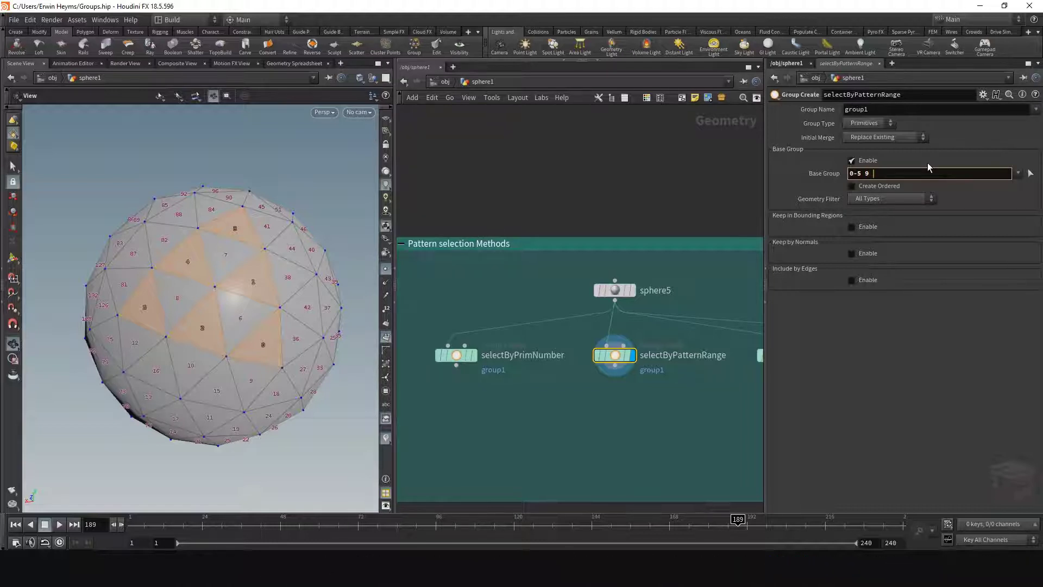
pyautogui.write(' 11-15')
pyautogui.press('Return')
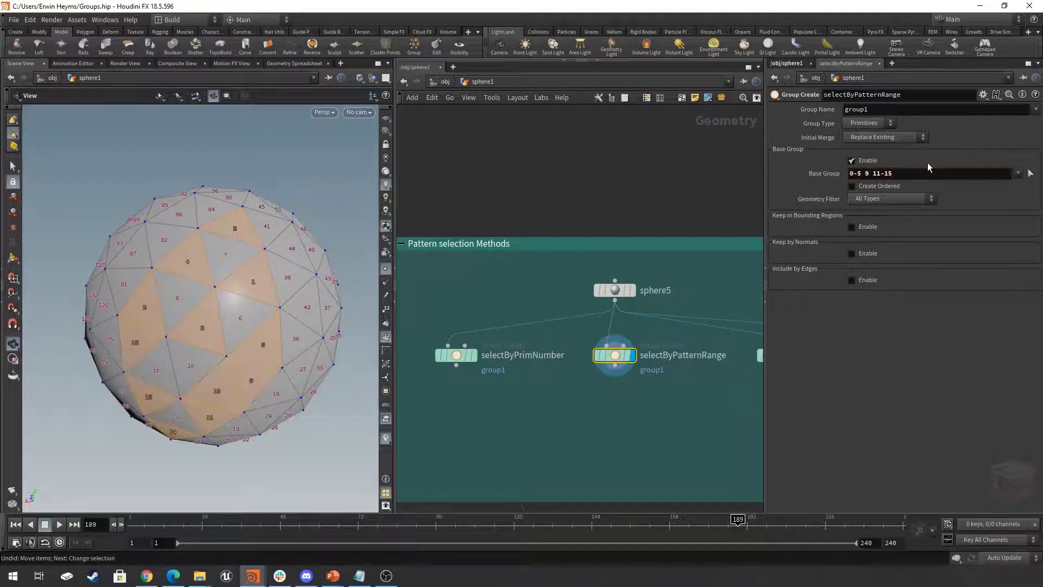
pyautogui.scroll(-2, 158, 322)
pyautogui.moveTo(158, 322); pyautogui.dragTo(223, 310)
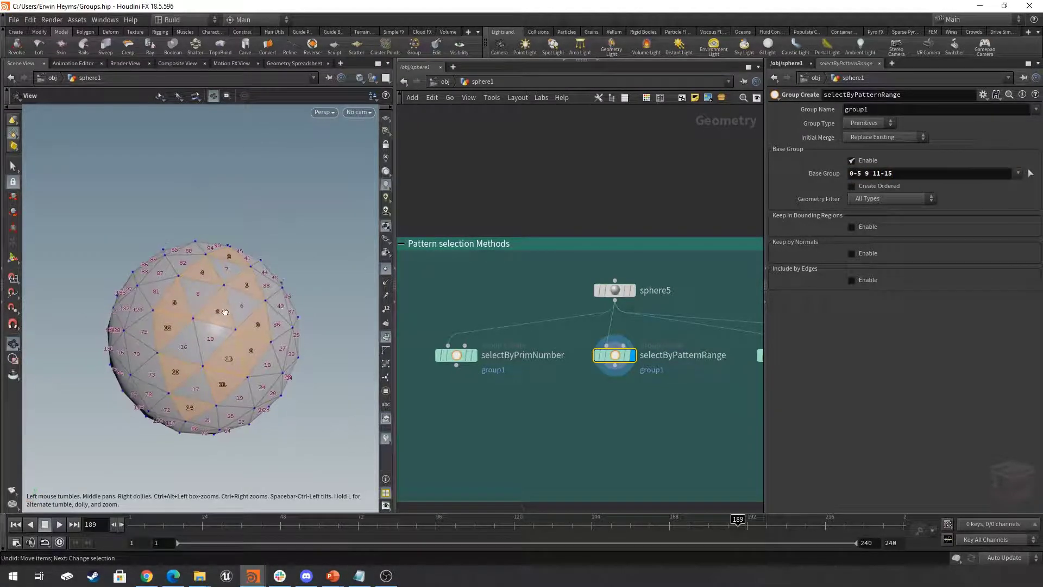
pyautogui.click(887, 173)
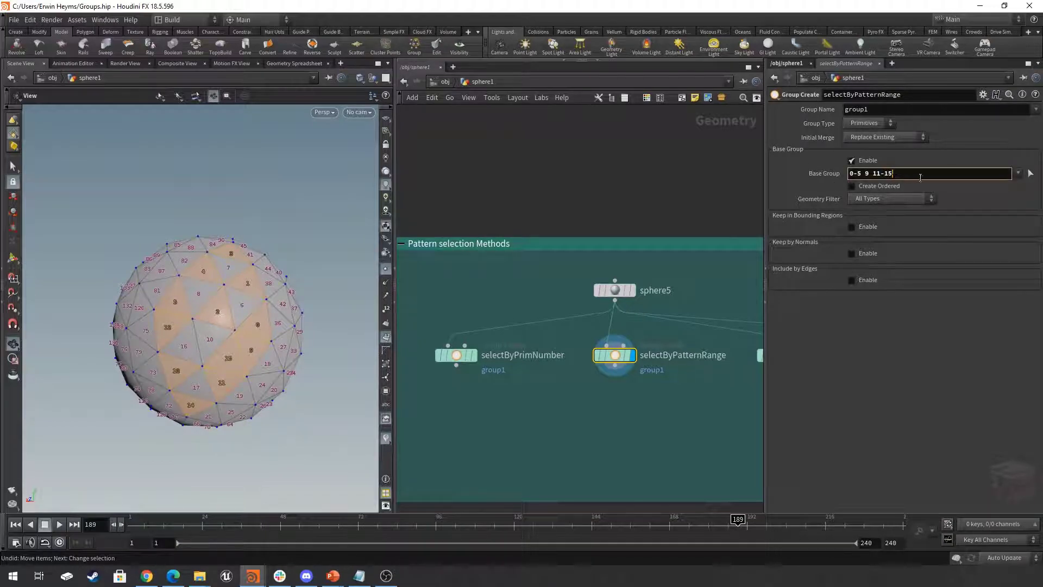
# - Display and select the allExcept node and examine the exclusion pattern in its base group
pyautogui.moveTo(675, 407); pyautogui.dragTo(507, 413, button='middle')
pyautogui.moveTo(625, 414); pyautogui.dragTo(620, 415, button='middle')
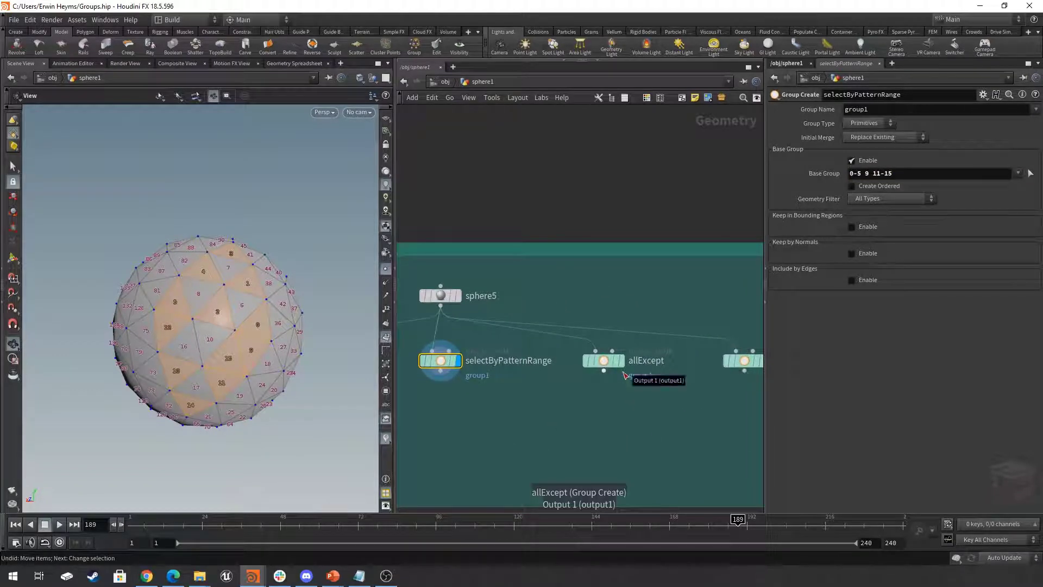
pyautogui.click(624, 363)
pyautogui.click(604, 361)
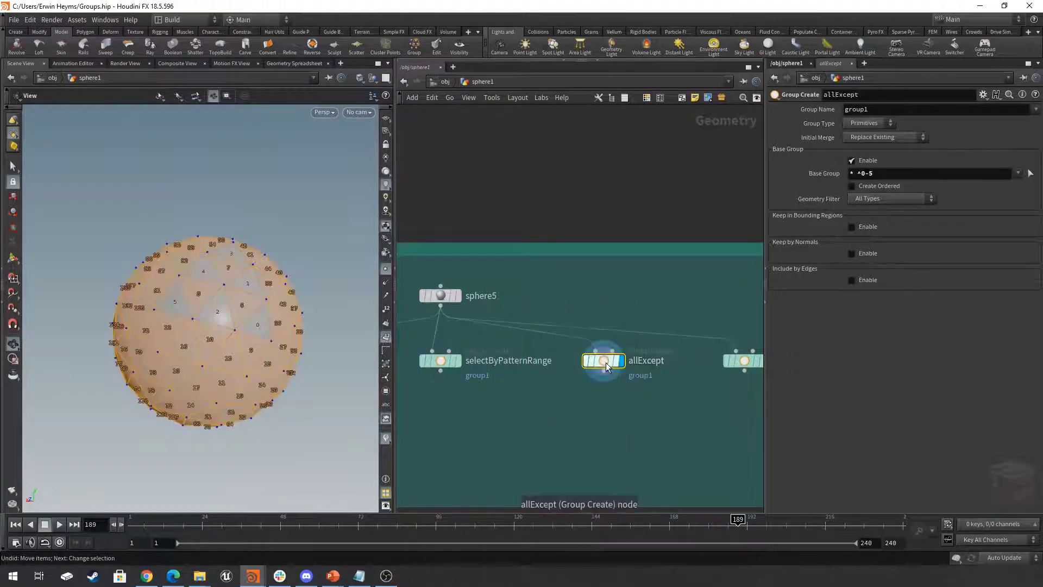
pyautogui.click(855, 173)
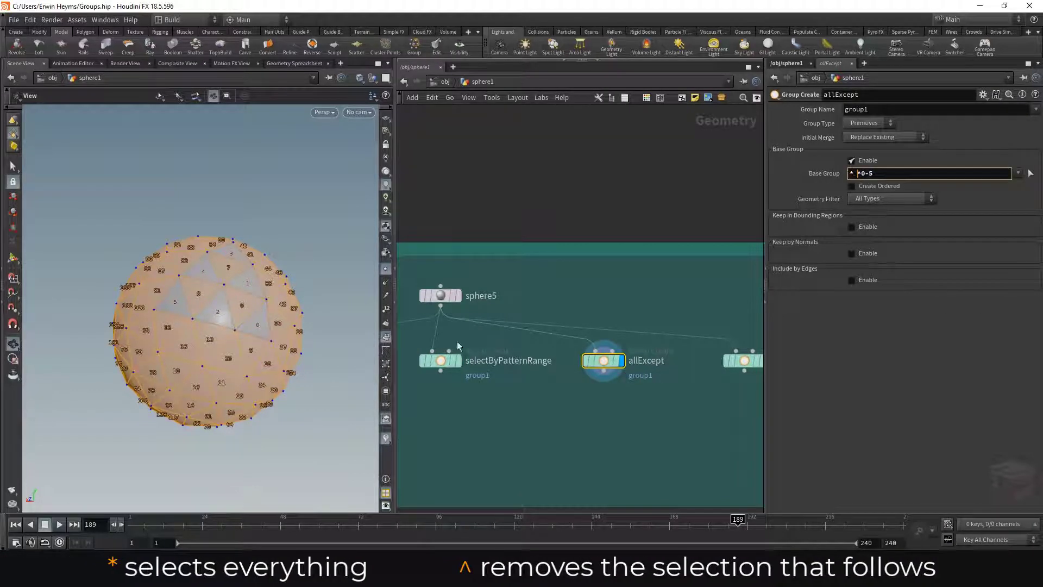
pyautogui.moveTo(233, 271)
pyautogui.mouseDown()
pyautogui.moveTo(226, 263)
pyautogui.moveTo(251, 277)
pyautogui.moveTo(240, 285)
pyautogui.mouseUp()
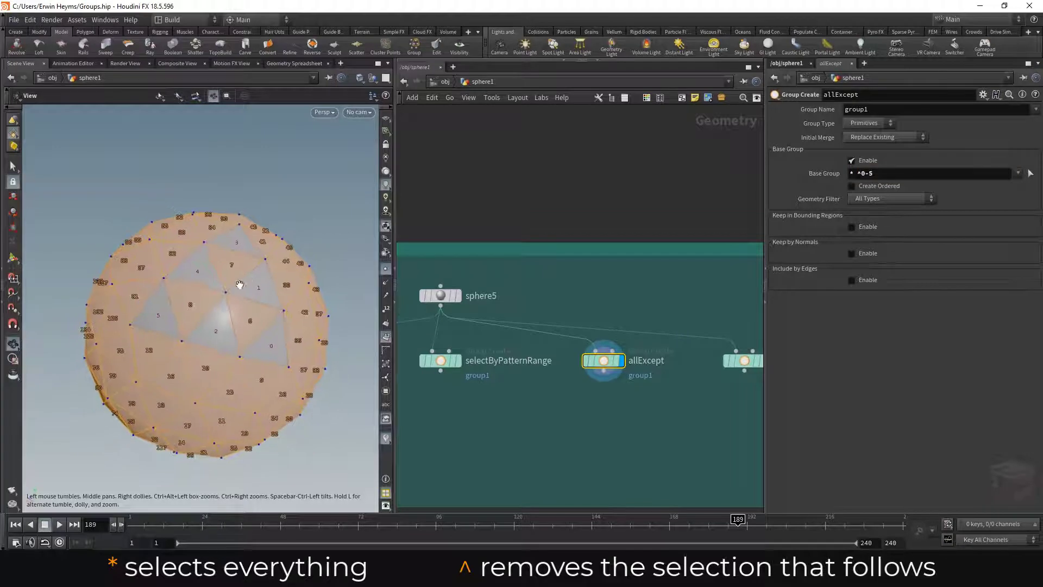
pyautogui.click(860, 174)
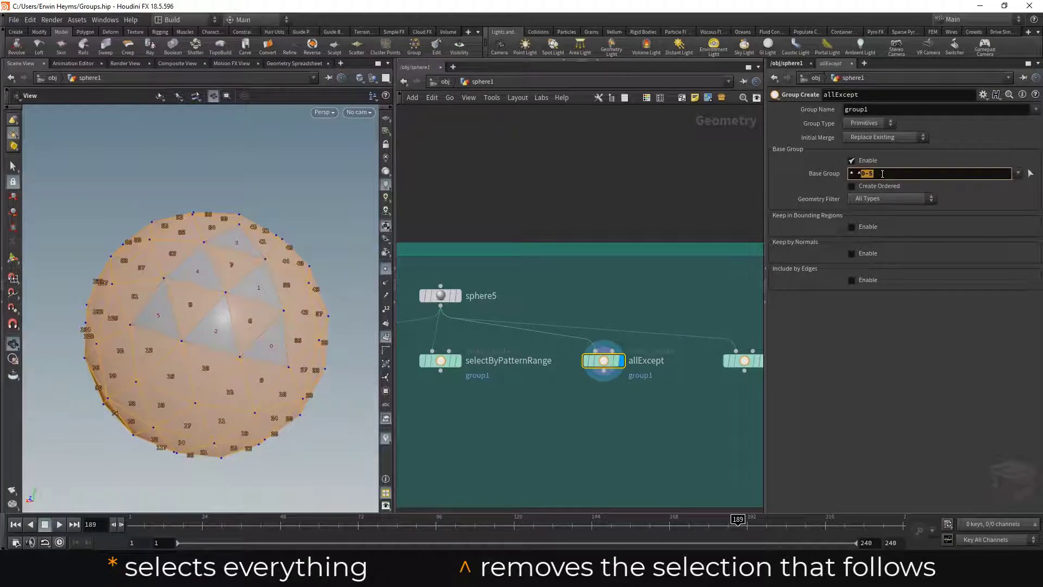
pyautogui.click(871, 178)
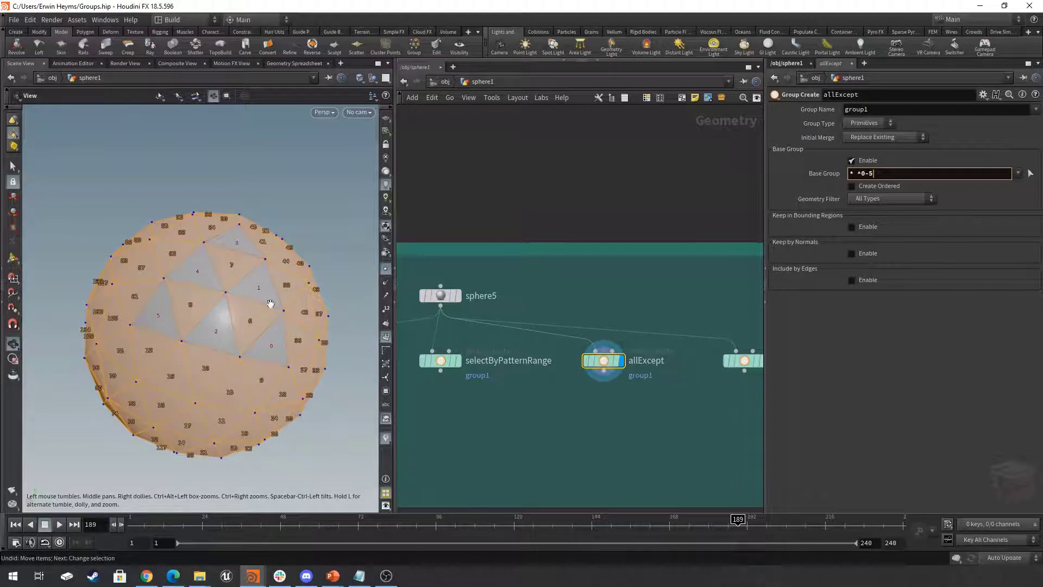
# - Set the base group of allExcept to * ^0-5 ^9-15 and compare its display with selectByPatternRange
pyautogui.moveTo(289, 279); pyautogui.dragTo(253, 315)
pyautogui.click(894, 175)
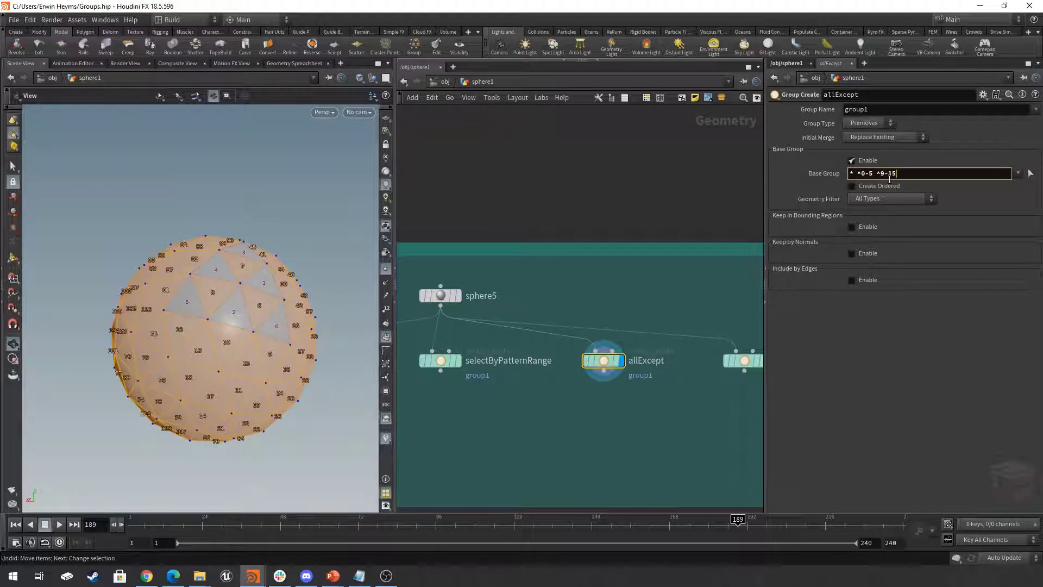
pyautogui.press('Return')
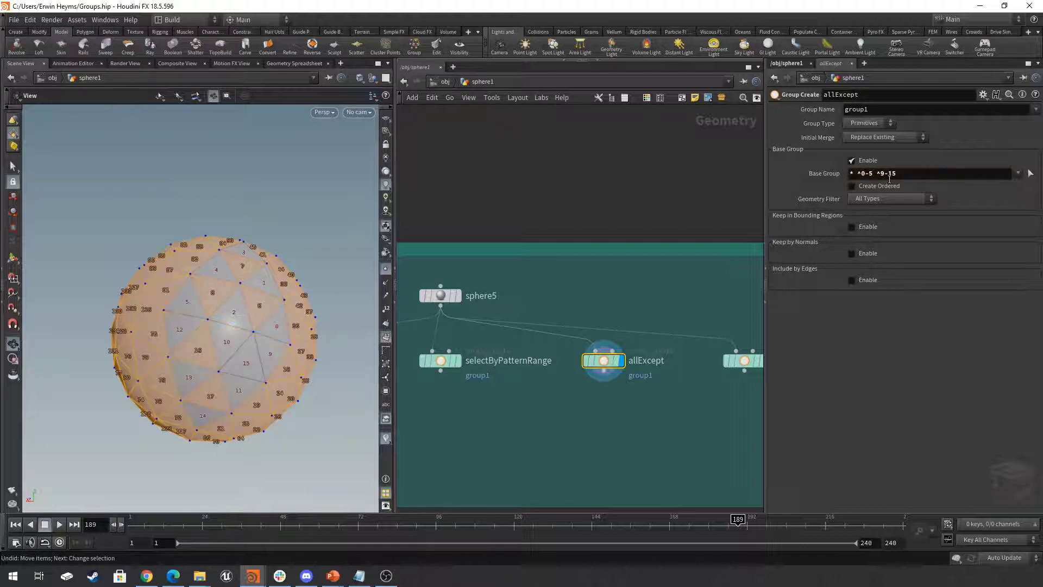
pyautogui.moveTo(267, 350)
pyautogui.mouseDown()
pyautogui.moveTo(247, 340)
pyautogui.moveTo(268, 344)
pyautogui.mouseUp()
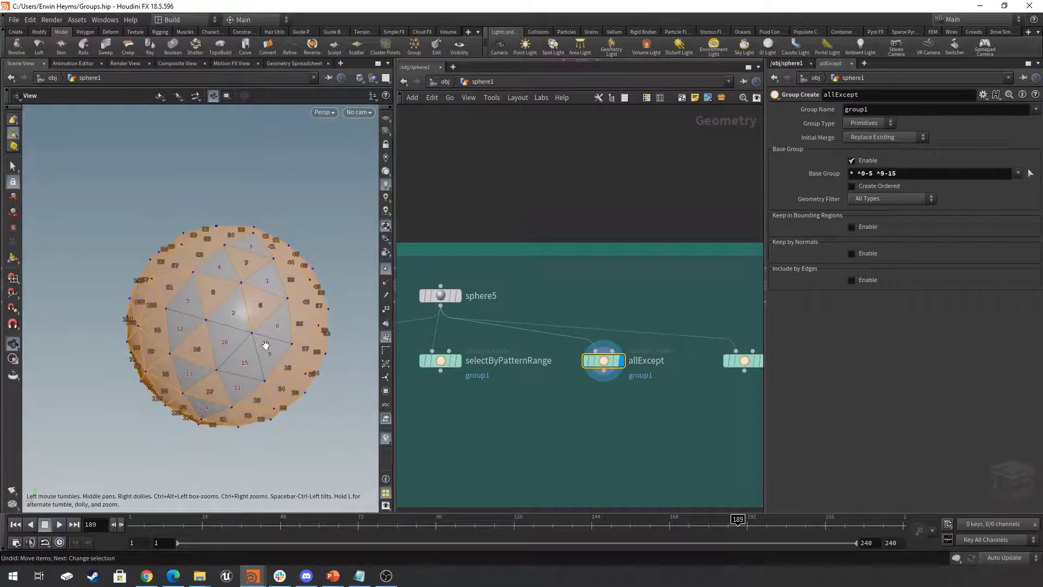
pyautogui.click(459, 361)
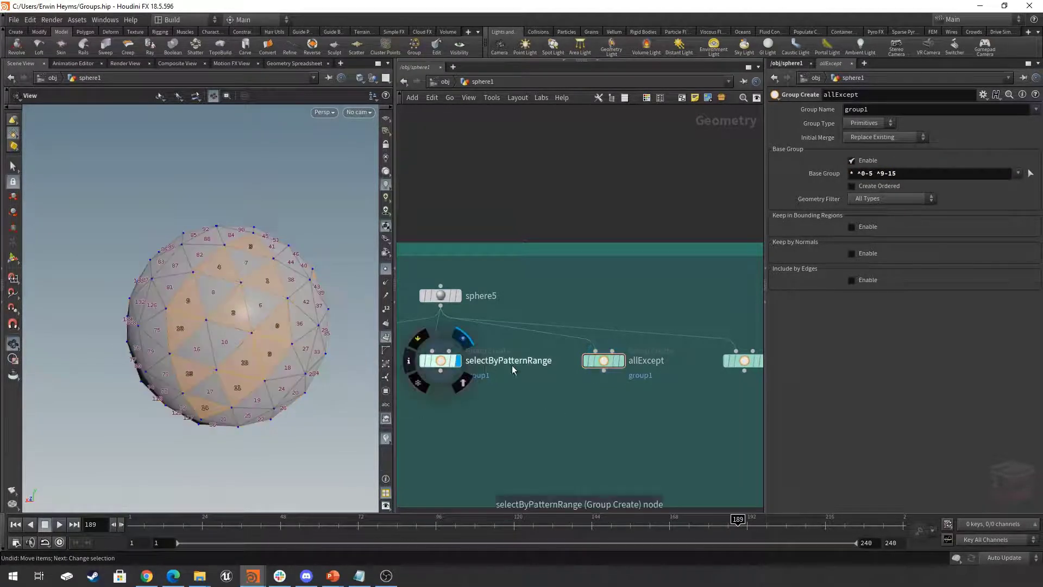
pyautogui.click(622, 361)
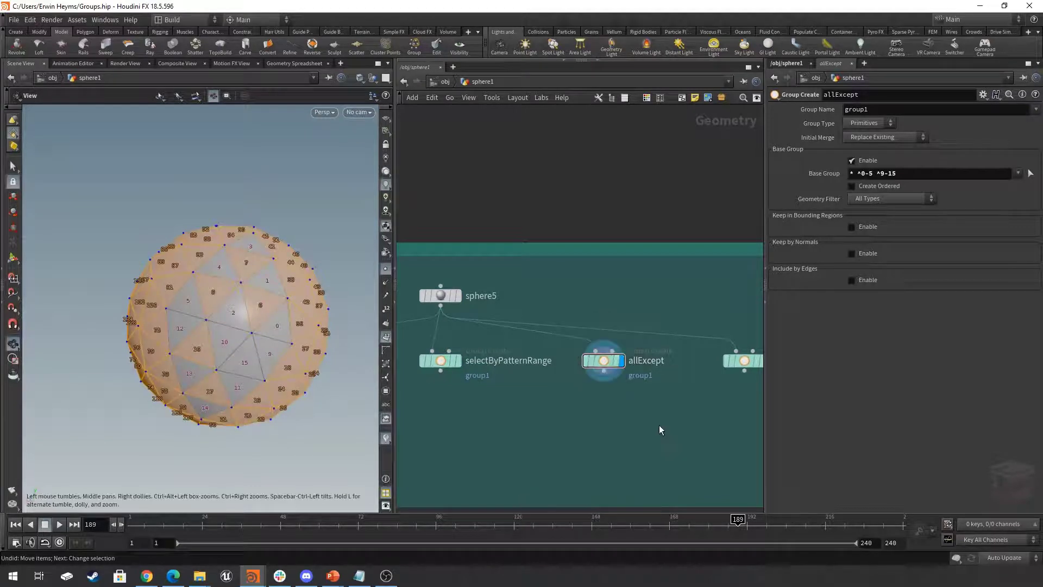
# - Display and select the byPatternRangeExcept node and examine the range and exclusion parts of its base group
pyautogui.moveTo(666, 417); pyautogui.dragTo(481, 430, button='middle')
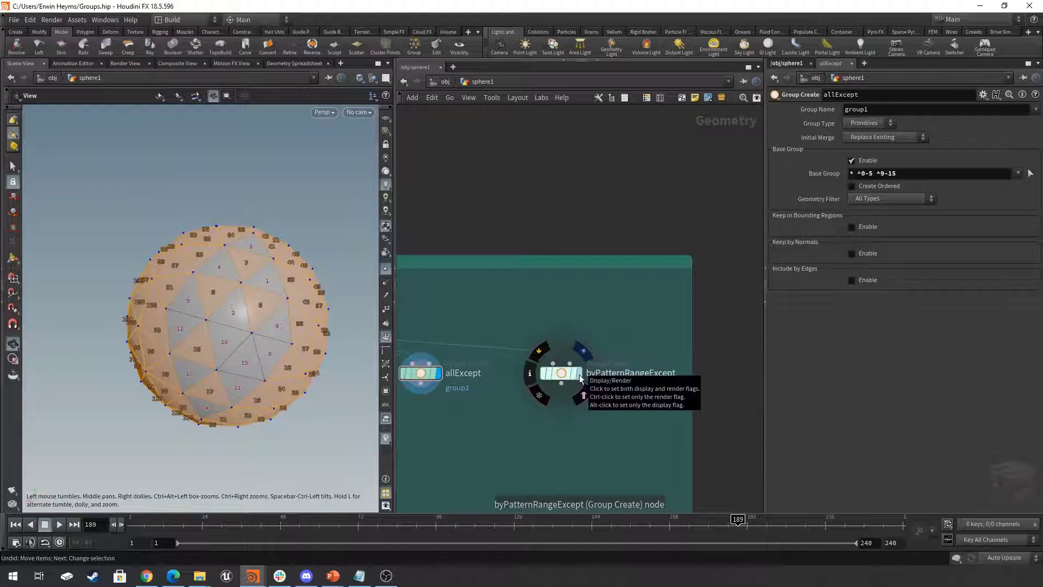
pyautogui.click(582, 375)
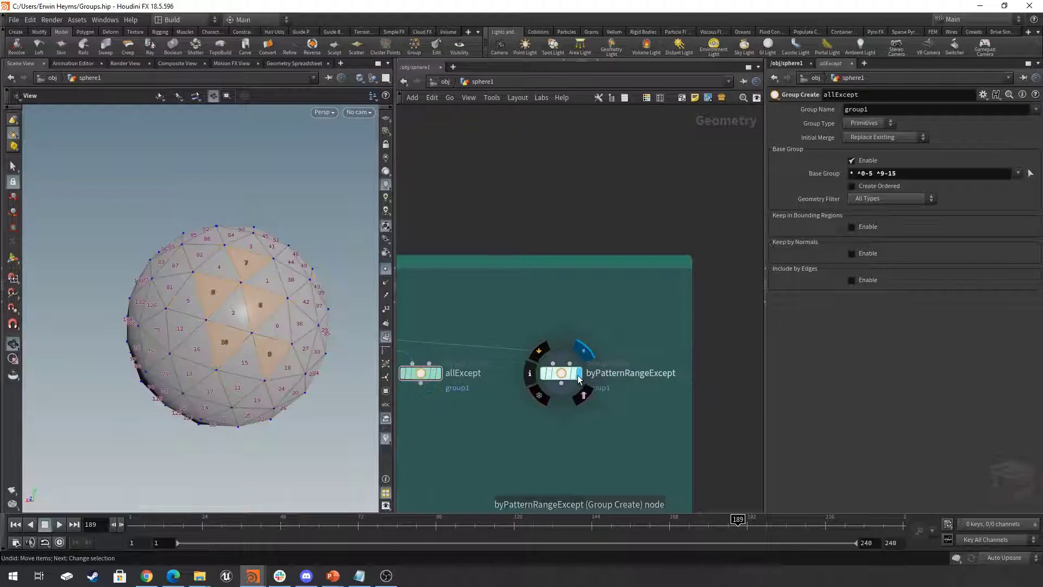
pyautogui.click(562, 374)
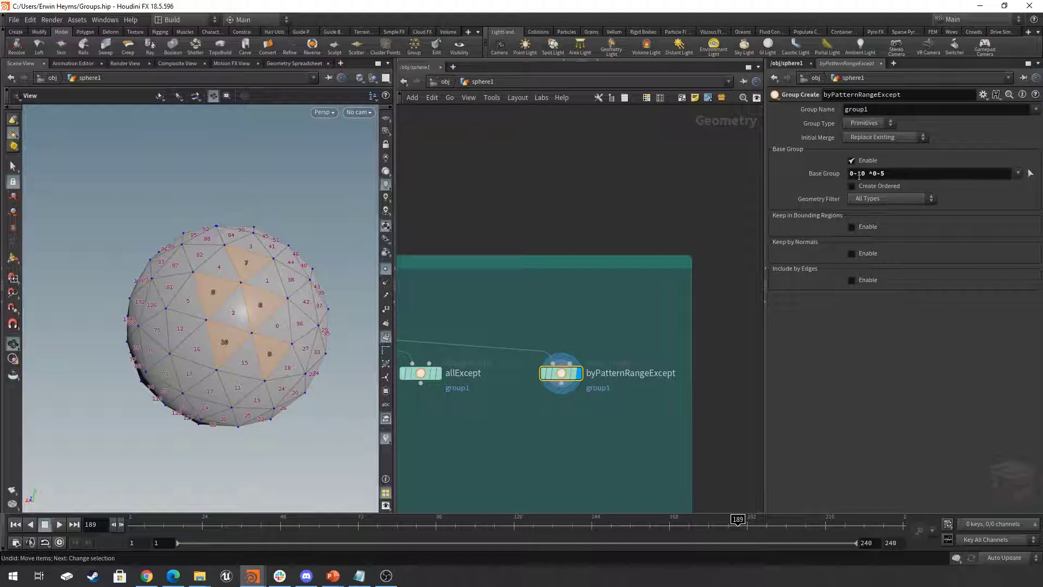
pyautogui.doubleClick(866, 174)
pyautogui.moveTo(889, 173); pyautogui.dragTo(865, 174)
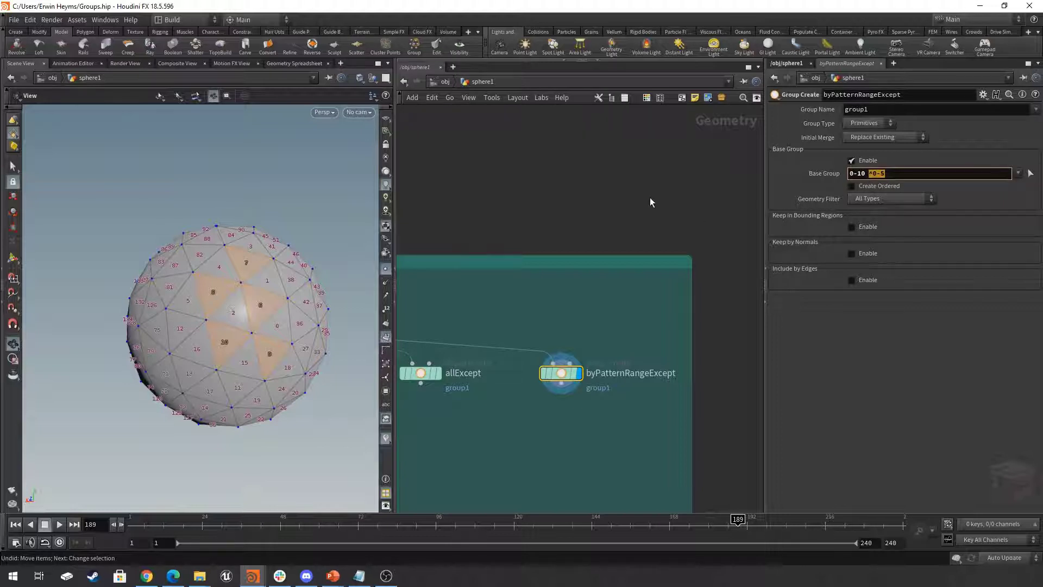
pyautogui.scroll(-3, 650, 197)
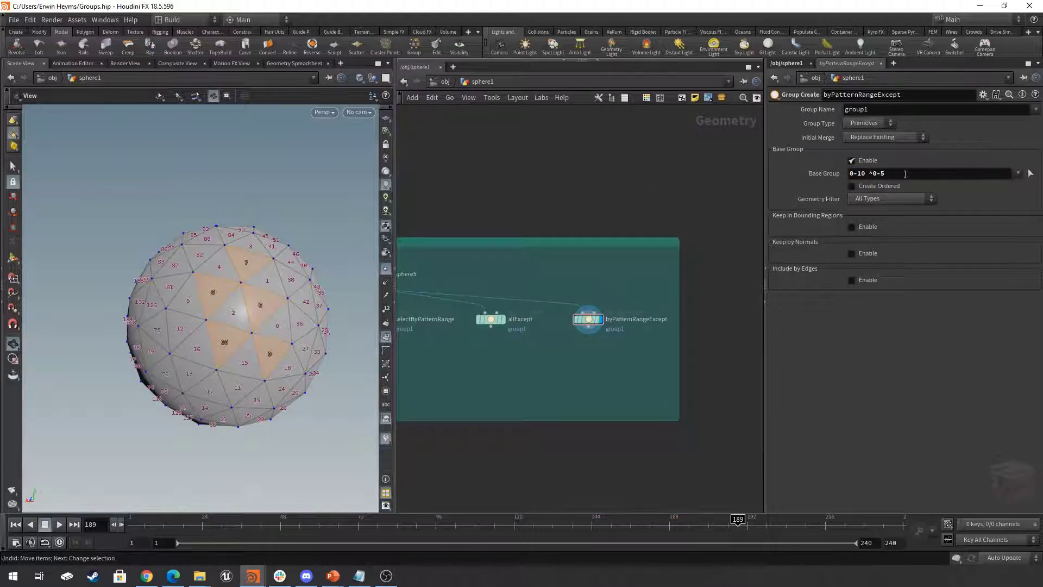
# - Display and select the byPatternVertexNumbers node and examine its vertex pattern against the numbered points and primitives on the sphere
pyautogui.scroll(-3, 637, 193)
pyautogui.moveTo(590, 181); pyautogui.dragTo(658, 212, button='middle')
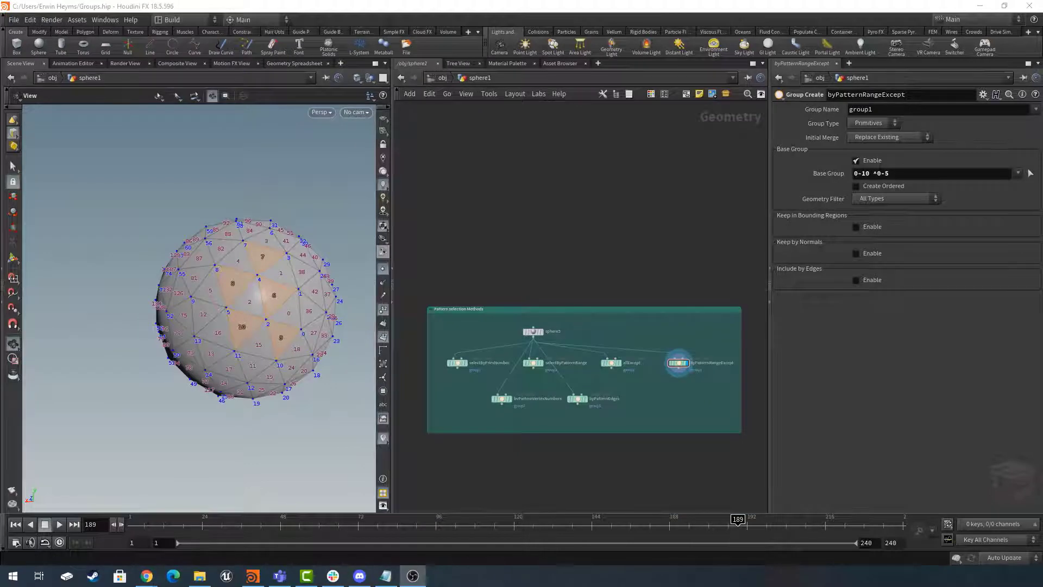
pyautogui.scroll(5, 531, 408)
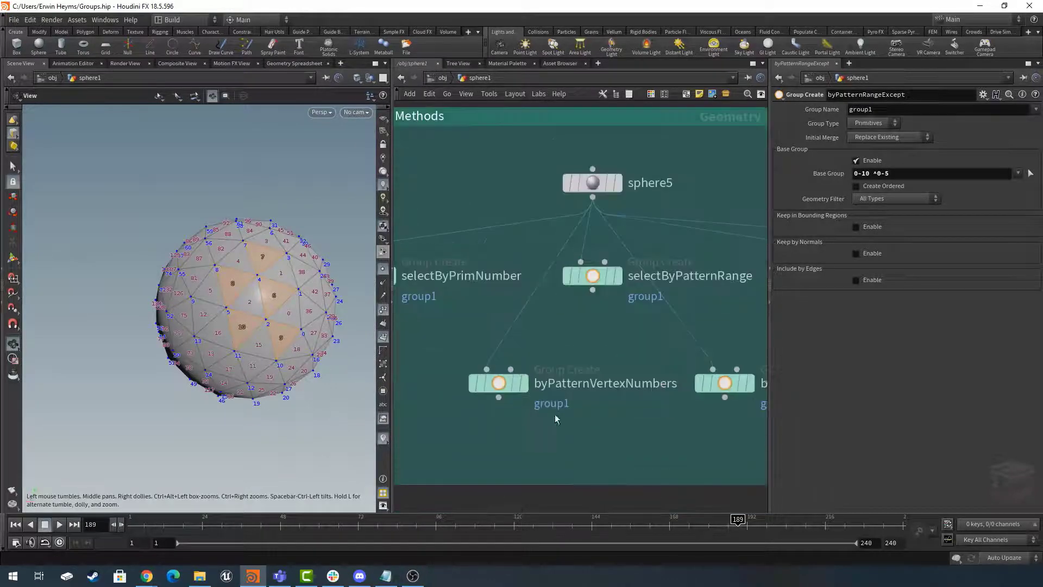
pyautogui.scroll(-3, 556, 419)
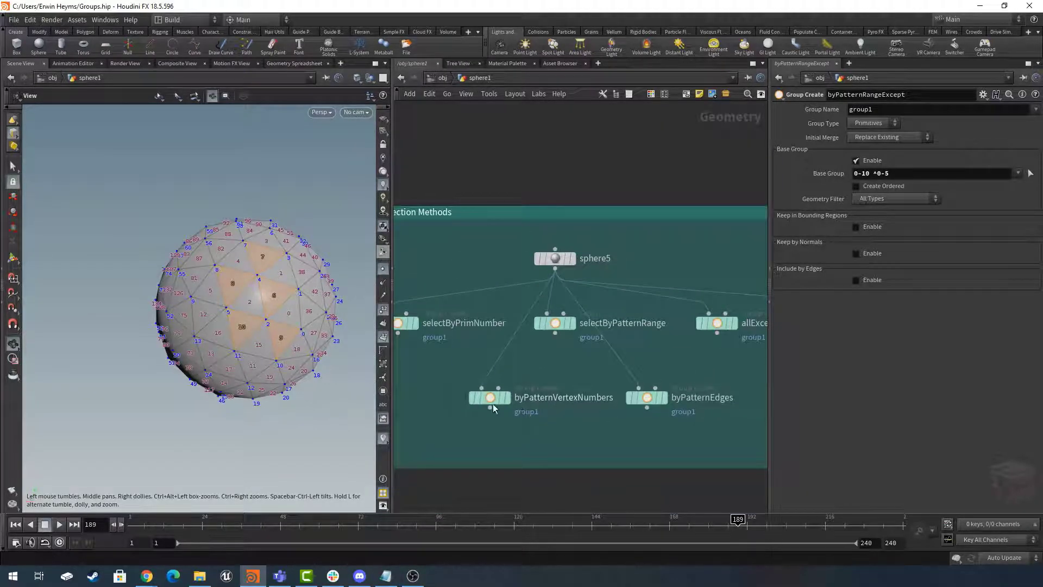
pyautogui.moveTo(508, 407)
pyautogui.click(512, 376)
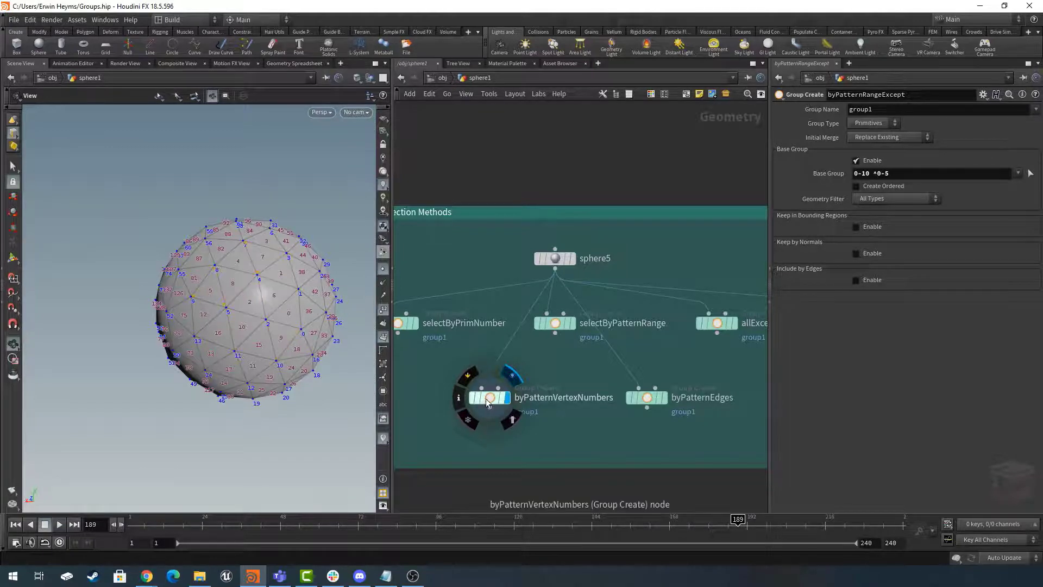
pyautogui.click(488, 402)
pyautogui.scroll(5, 233, 274)
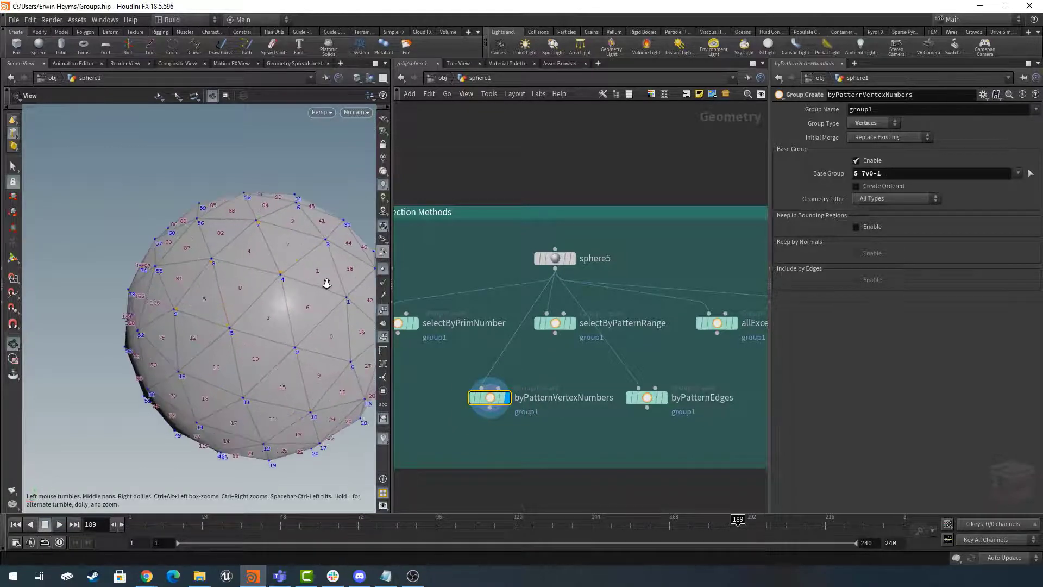
pyautogui.doubleClick(857, 174)
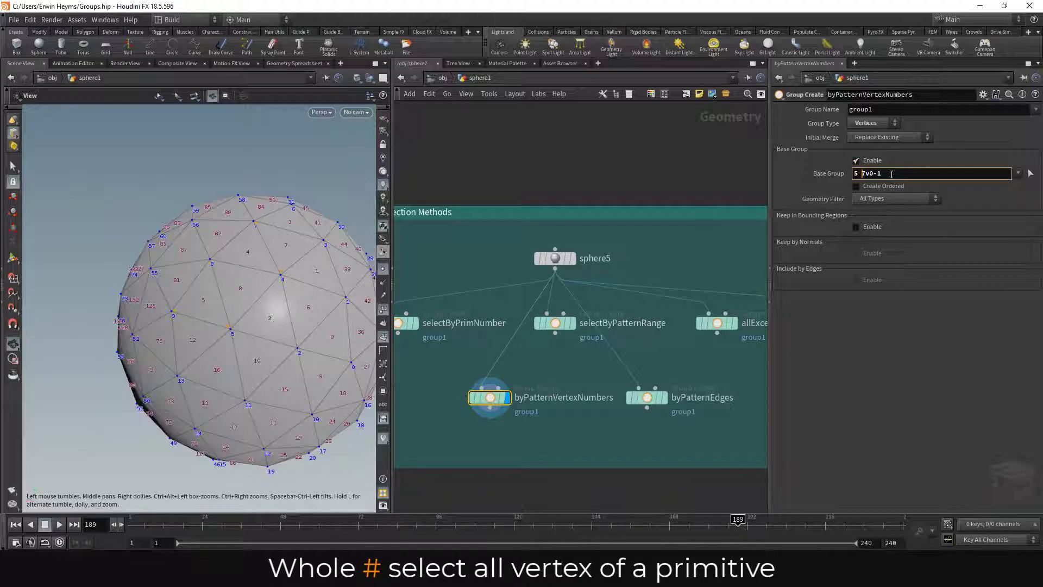
pyautogui.moveTo(892, 174); pyautogui.dragTo(862, 175)
pyautogui.click(863, 174)
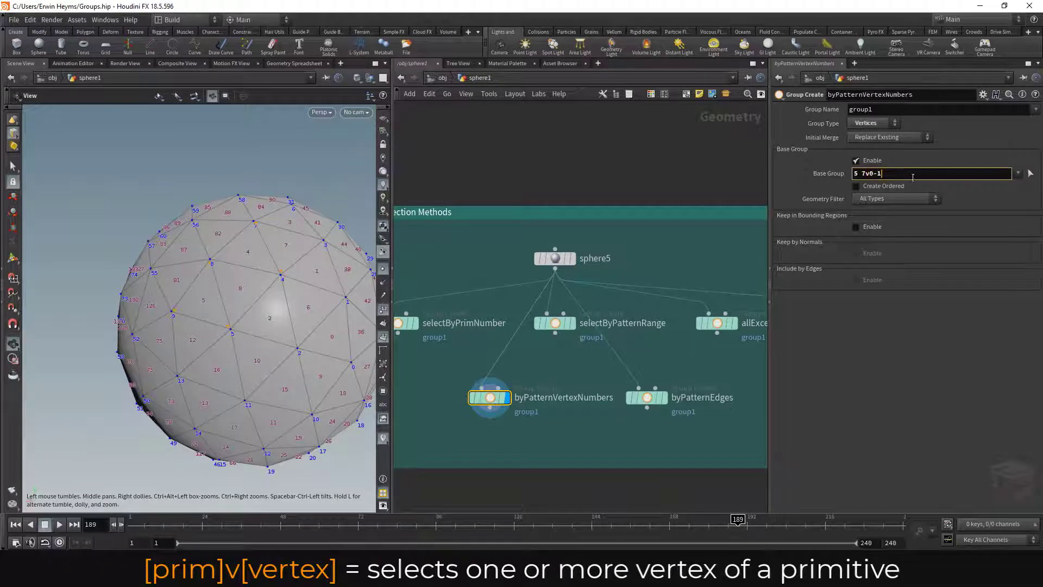
pyautogui.moveTo(210, 287); pyautogui.dragTo(319, 280, button='right')
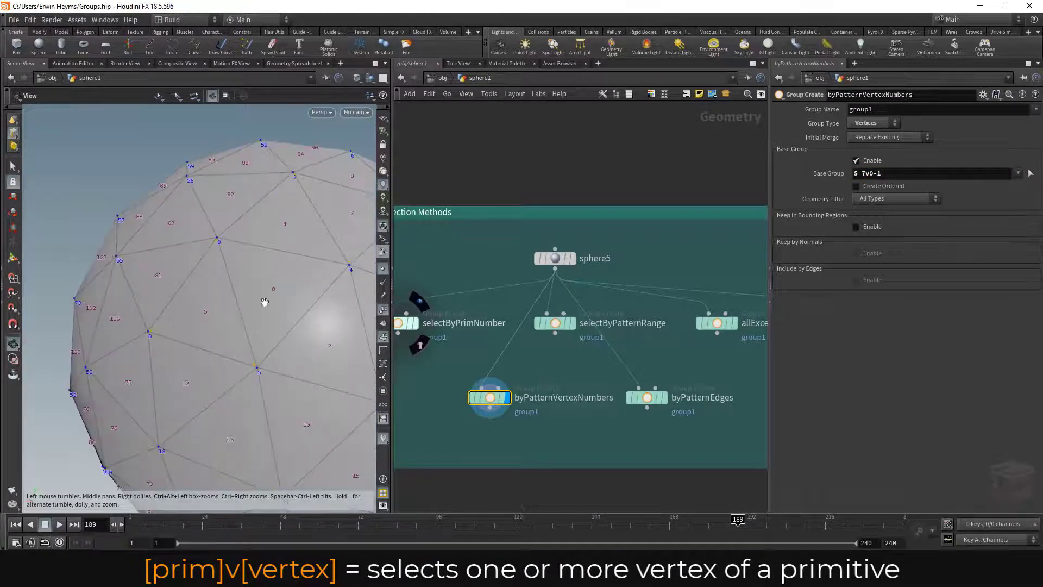
# - Display and select the byPatternEdges node and examine the primitive and point-pair parts of its edge pattern
pyautogui.moveTo(688, 362); pyautogui.dragTo(665, 355, button='middle')
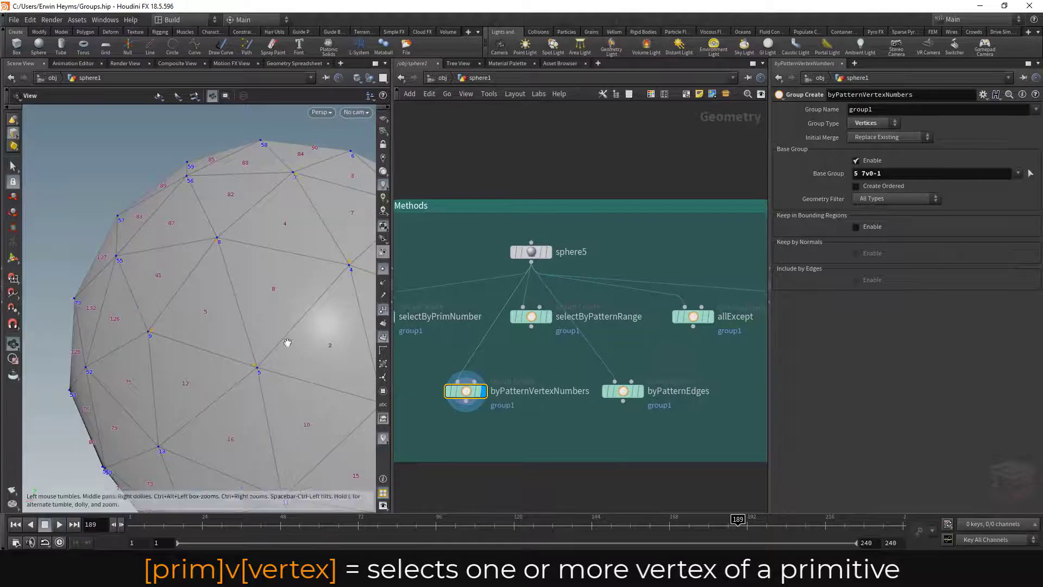
pyautogui.scroll(-5, 288, 343)
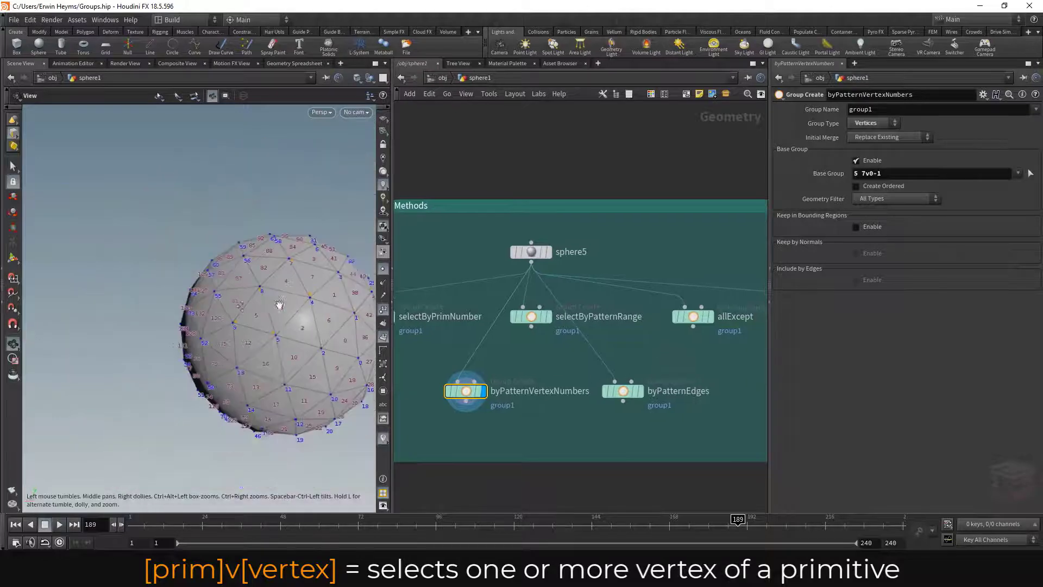
pyautogui.click(624, 392)
pyautogui.scroll(4, 294, 280)
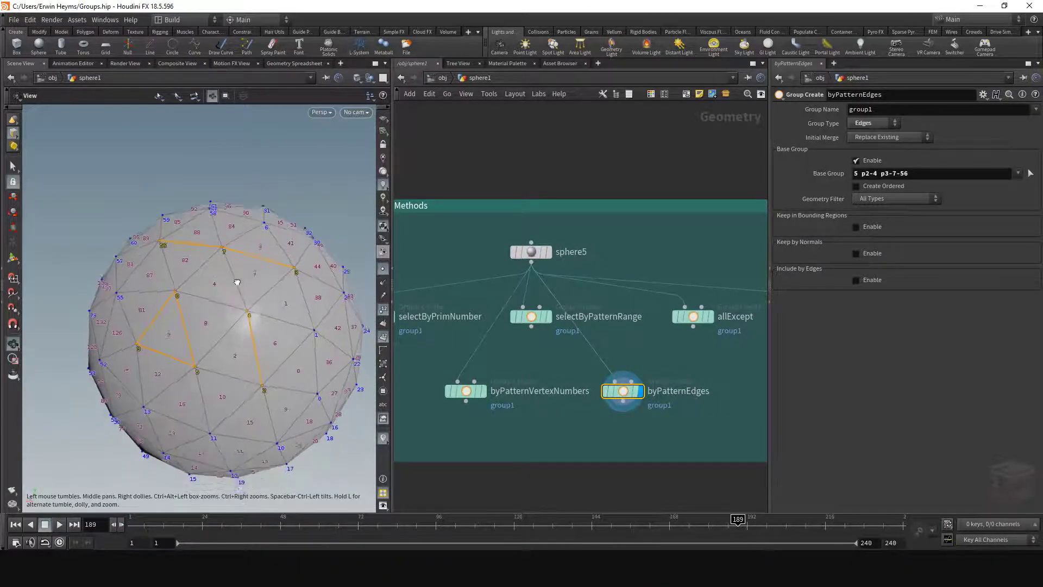
pyautogui.moveTo(237, 282); pyautogui.dragTo(239, 268)
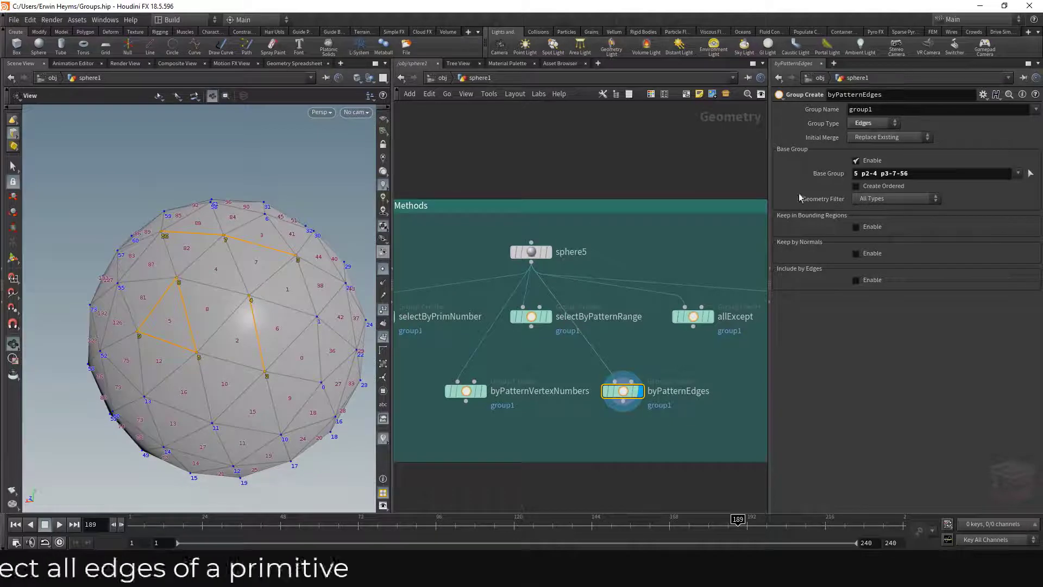
pyautogui.doubleClick(858, 173)
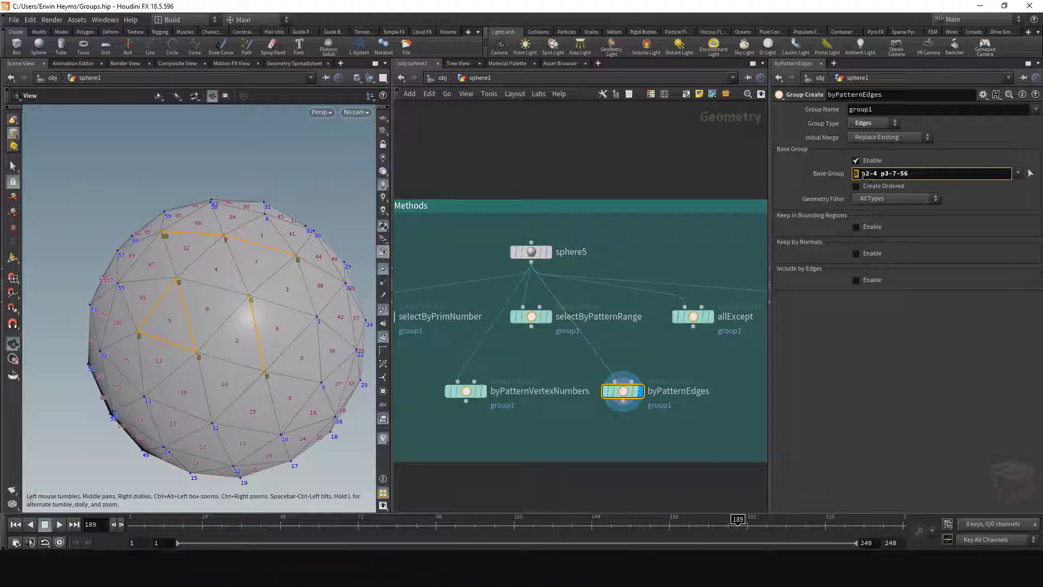
pyautogui.moveTo(862, 175); pyautogui.dragTo(877, 173)
pyautogui.click(882, 174)
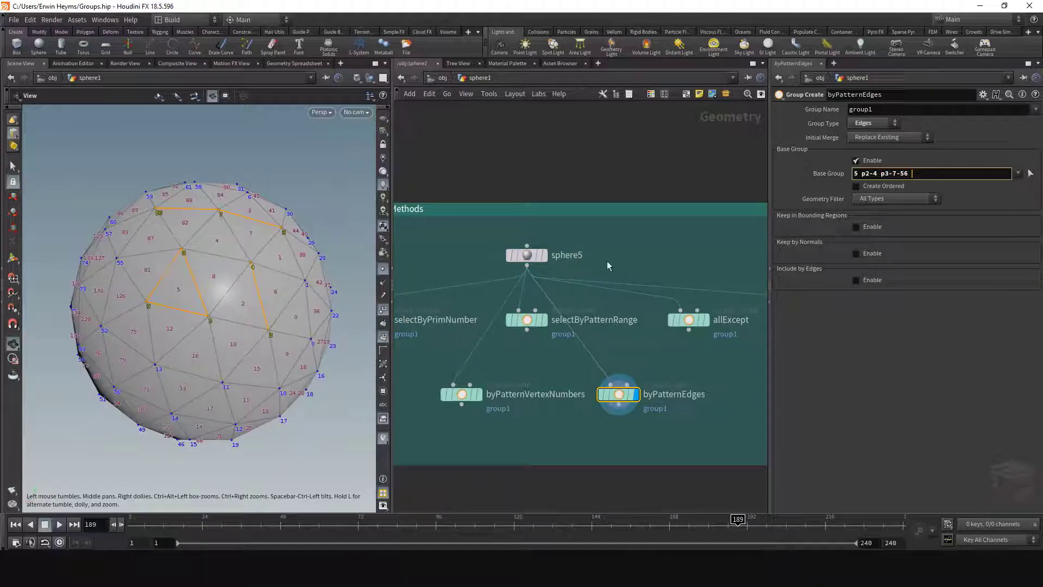
# - Exclude the edges of primitive 81 by setting the base group of byPatternEdges to 5 p2-4 p3-7-56 ^81
pyautogui.write('^81')
pyautogui.press('Return')
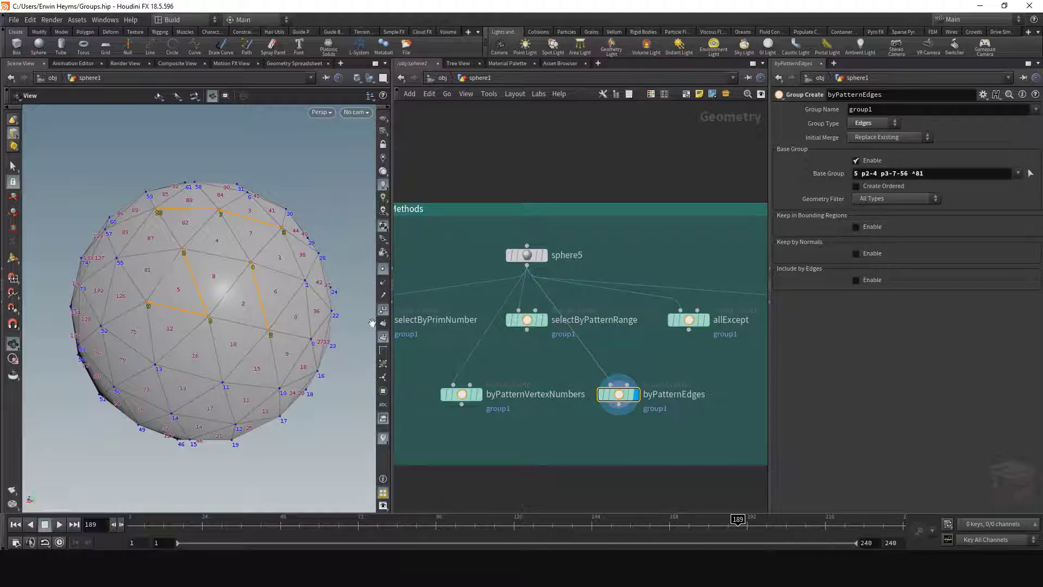
# - Look over the network's group type examples and common group nodes, ending at the Selection Types Using Group Node - Pattern box
pyautogui.scroll(-3, 671, 433)
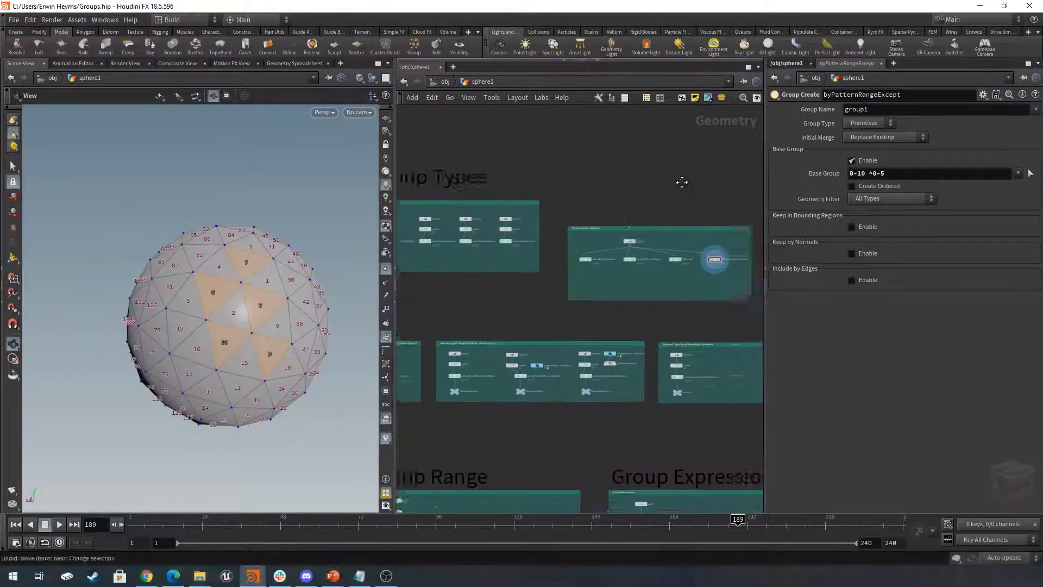
pyautogui.scroll(5, 587, 381)
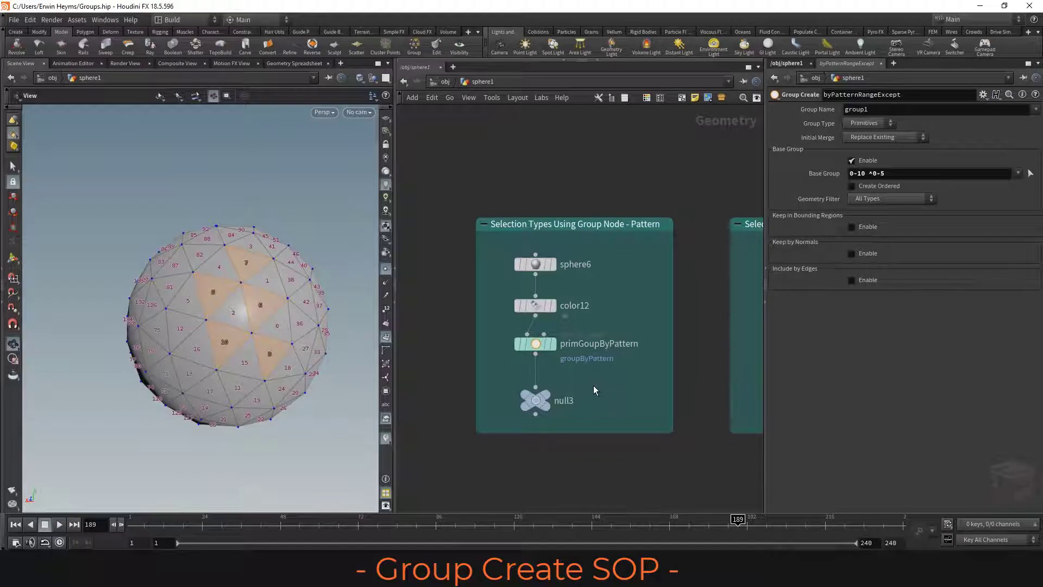
pyautogui.scroll(-5, 567, 384)
pyautogui.scroll(-3, 567, 385)
pyautogui.moveTo(548, 317); pyautogui.dragTo(646, 328, button='middle')
pyautogui.scroll(4, 537, 346)
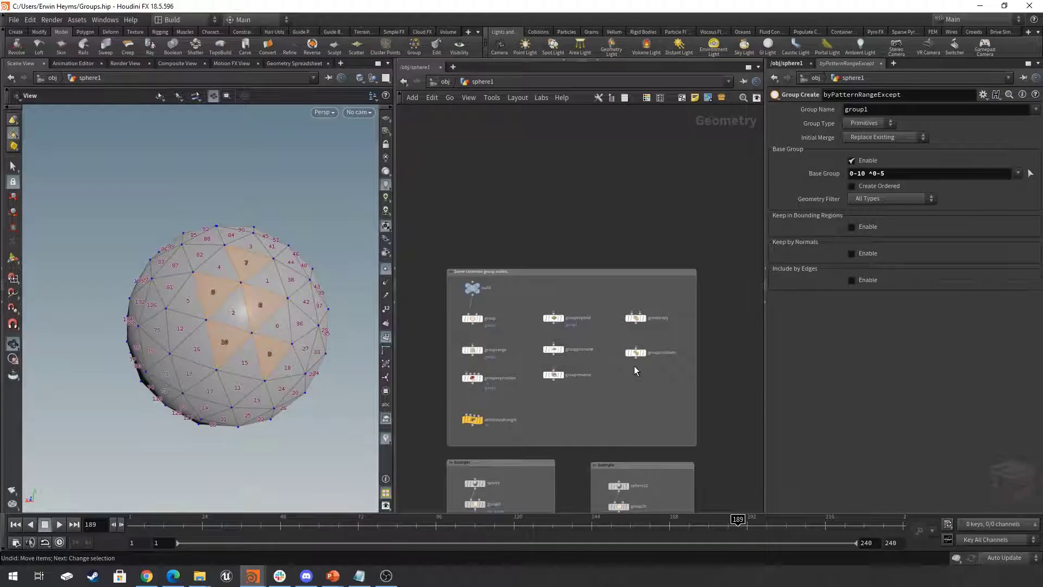
pyautogui.moveTo(700, 389); pyautogui.dragTo(441, 357, button='middle')
pyautogui.moveTo(653, 318); pyautogui.dragTo(610, 255, button='middle')
pyautogui.scroll(5, 573, 346)
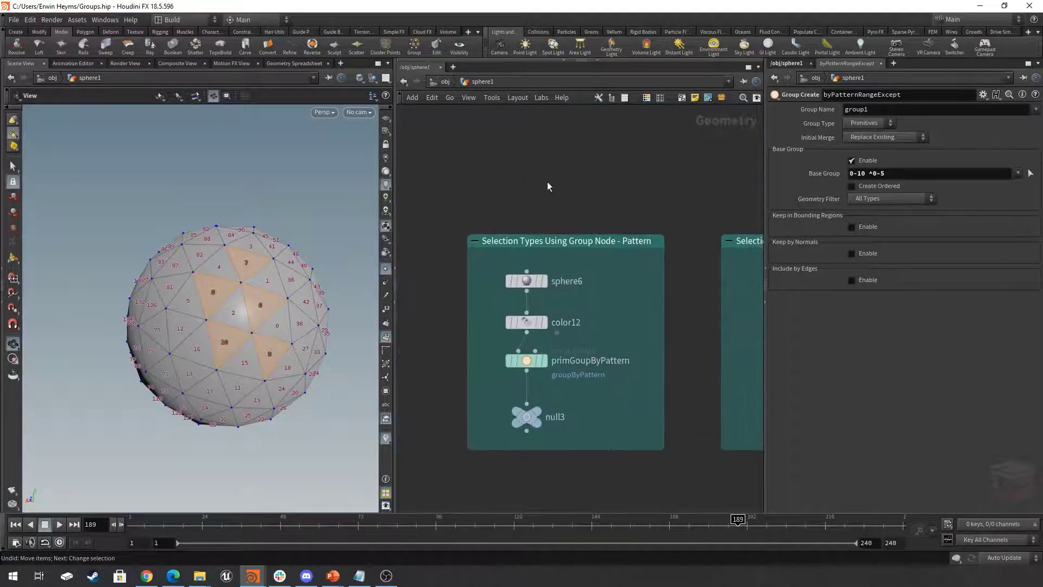
# - Add a Group node in the empty space above the Selection Types Using Group Node - Pattern box
pyautogui.press('Tab')
pyautogui.write('group')
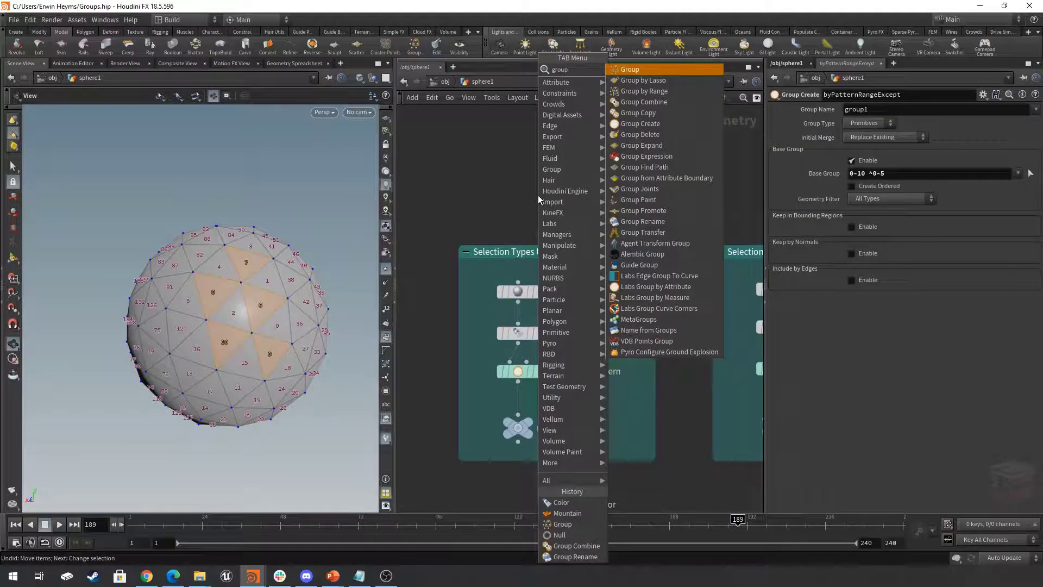
pyautogui.press('Return')
pyautogui.click(517, 182)
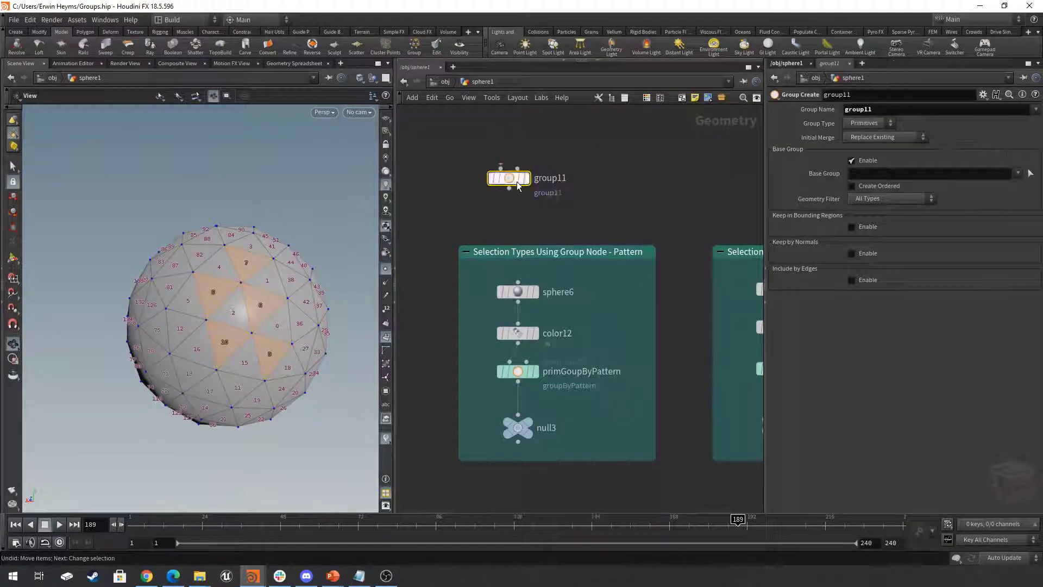
pyautogui.moveTo(505, 177)
pyautogui.mouseDown()
pyautogui.moveTo(517, 184)
pyautogui.moveTo(507, 185)
pyautogui.mouseUp()
pyautogui.moveTo(645, 205); pyautogui.dragTo(640, 184, button='middle')
# - Display and select the primGoupByPattern node and examine which sphere primitives its base group pattern covers
pyautogui.click(531, 350)
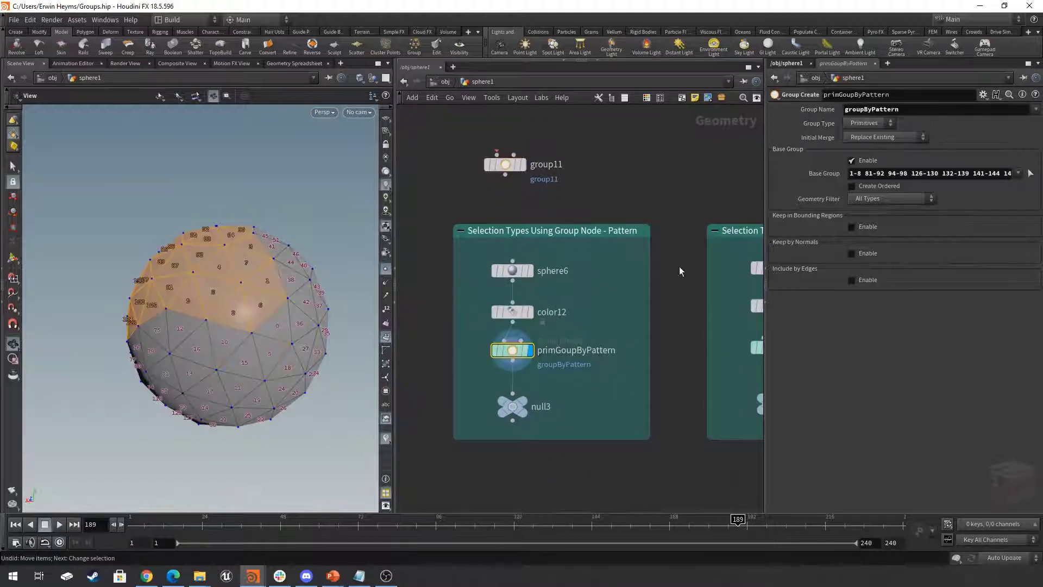
pyautogui.click(513, 350)
pyautogui.moveTo(254, 280); pyautogui.dragTo(217, 296)
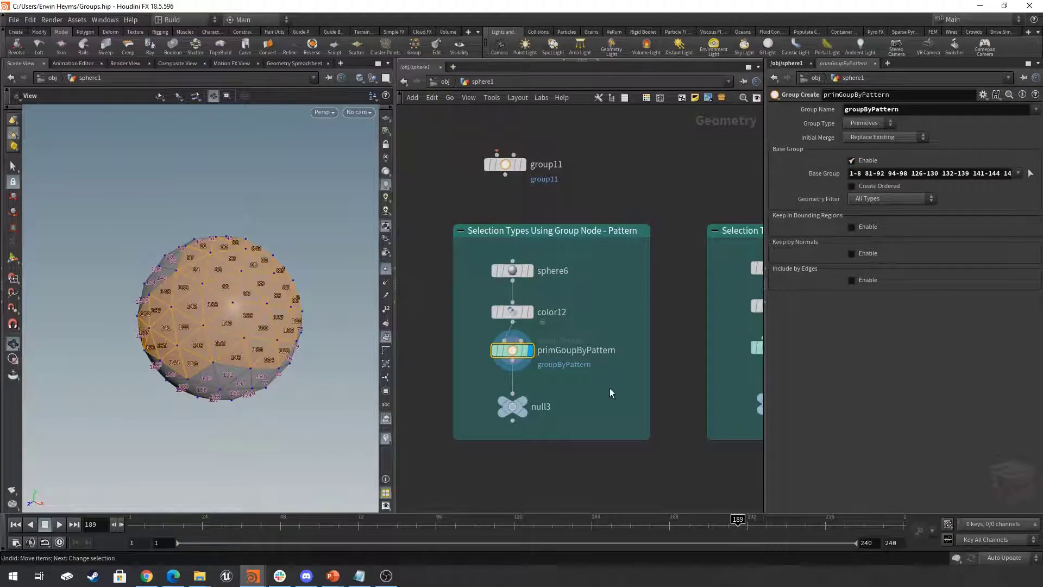
# - Display the BoundingRegion null, select groupPrimsByBoundingRegion and examine its bounding box group around the sphere
pyautogui.moveTo(610, 388); pyautogui.dragTo(397, 381, button='middle')
pyautogui.click(569, 390)
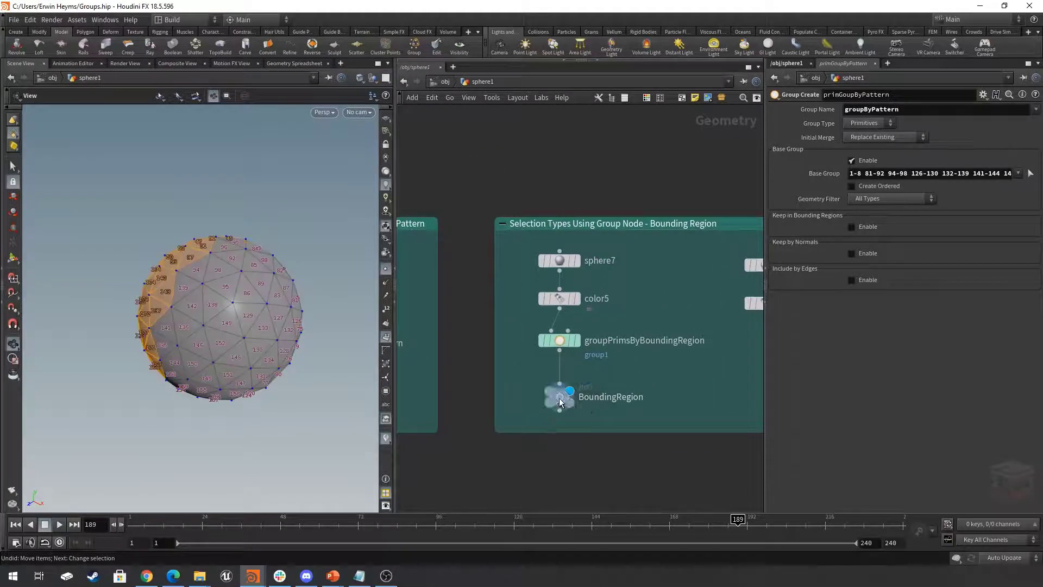
pyautogui.click(560, 399)
pyautogui.moveTo(526, 366); pyautogui.dragTo(526, 367)
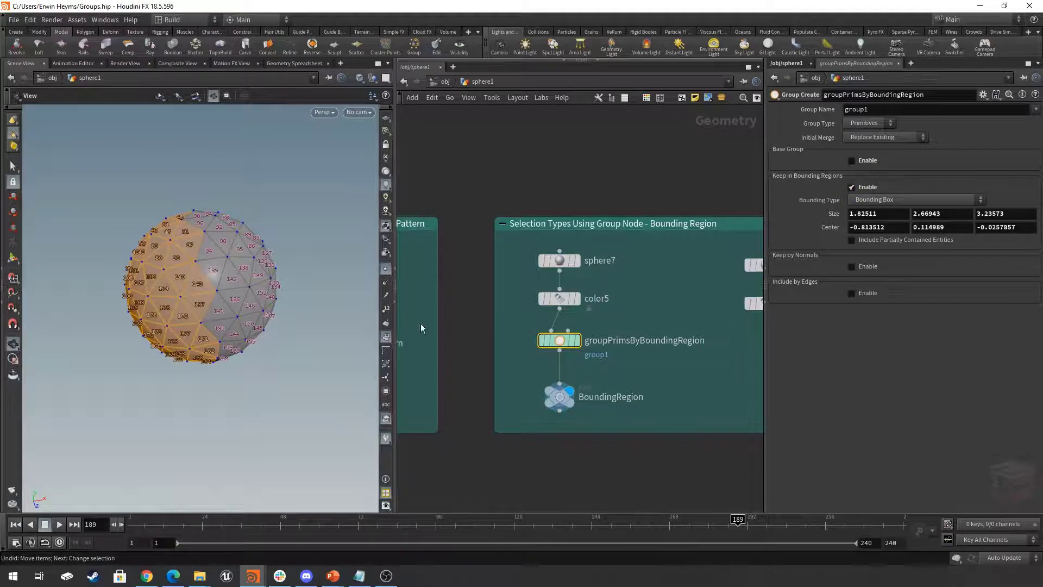
pyautogui.moveTo(304, 283); pyautogui.dragTo(277, 280)
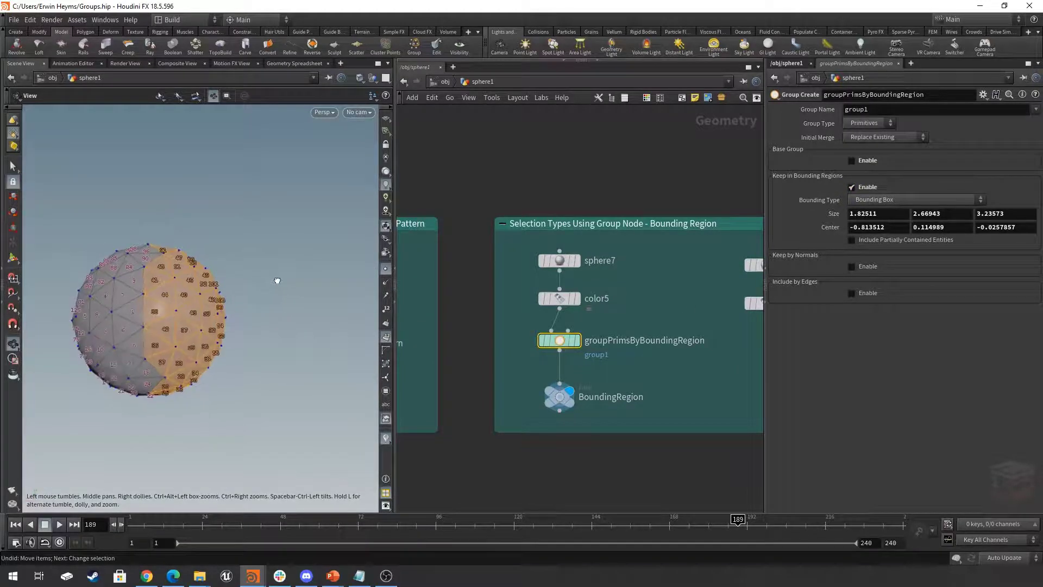
# - Show the bounding region's handles in the viewport and shift the box along X to a centre of about -0.89
pyautogui.click(13, 260)
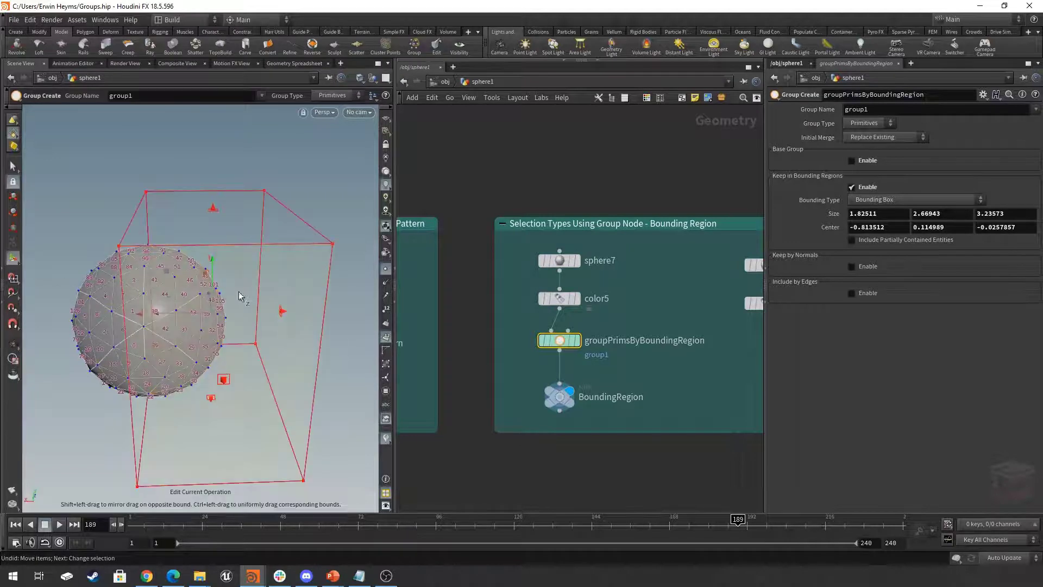
pyautogui.click(624, 370)
pyautogui.moveTo(158, 313); pyautogui.dragTo(179, 332)
# - Change the bounding type of groupPrimsByBoundingRegion to Bounding Sphere
pyautogui.click(894, 200)
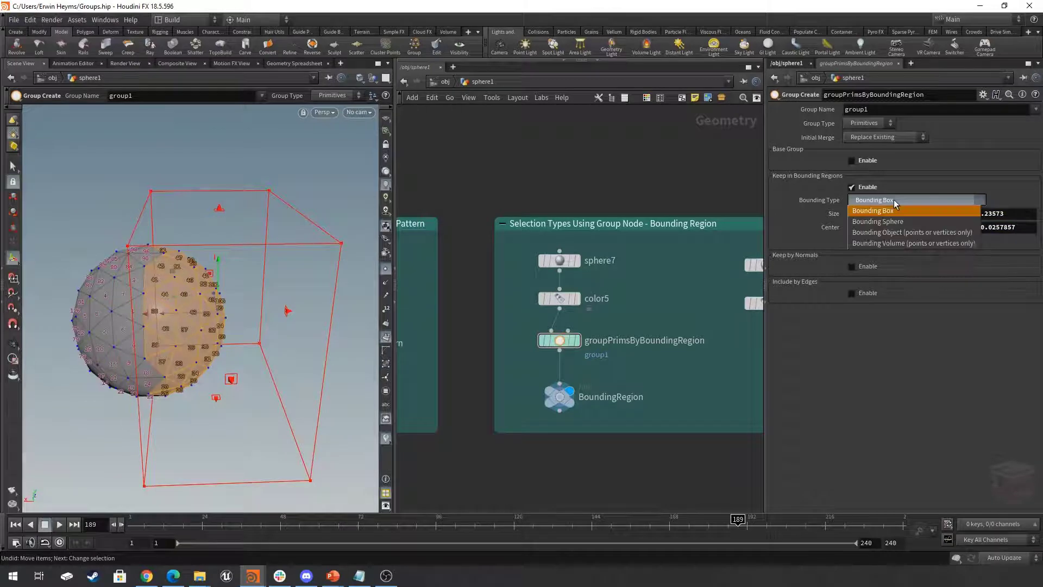
pyautogui.click(891, 221)
pyautogui.moveTo(181, 326)
pyautogui.mouseDown()
pyautogui.moveTo(172, 320)
pyautogui.moveTo(187, 310)
pyautogui.moveTo(252, 319)
pyautogui.moveTo(170, 318)
pyautogui.mouseUp()
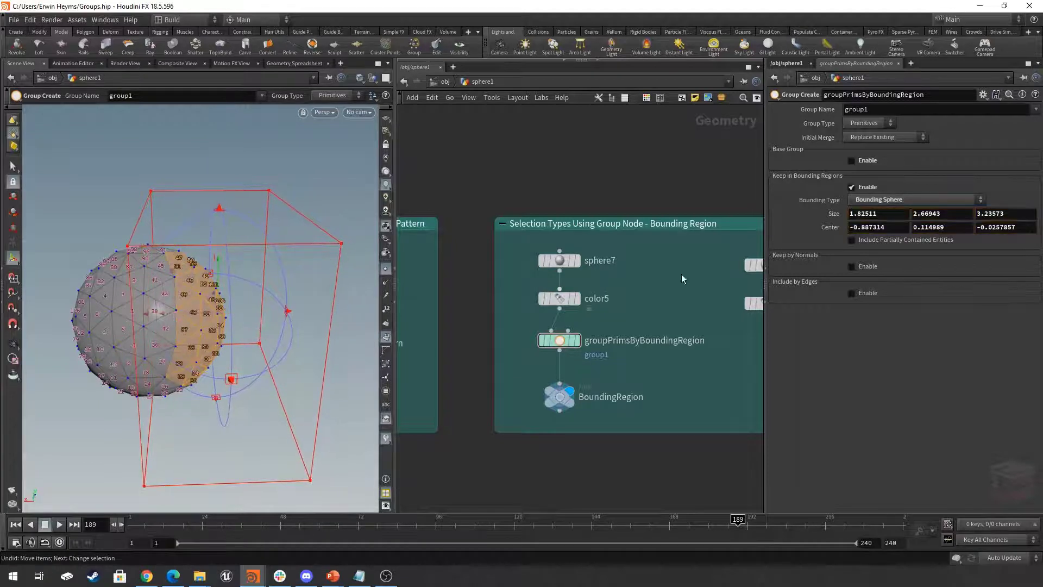
# - Toggle Include Partially Contained Entities on and off to compare the primitives grouped by the bounding sphere
pyautogui.click(869, 240)
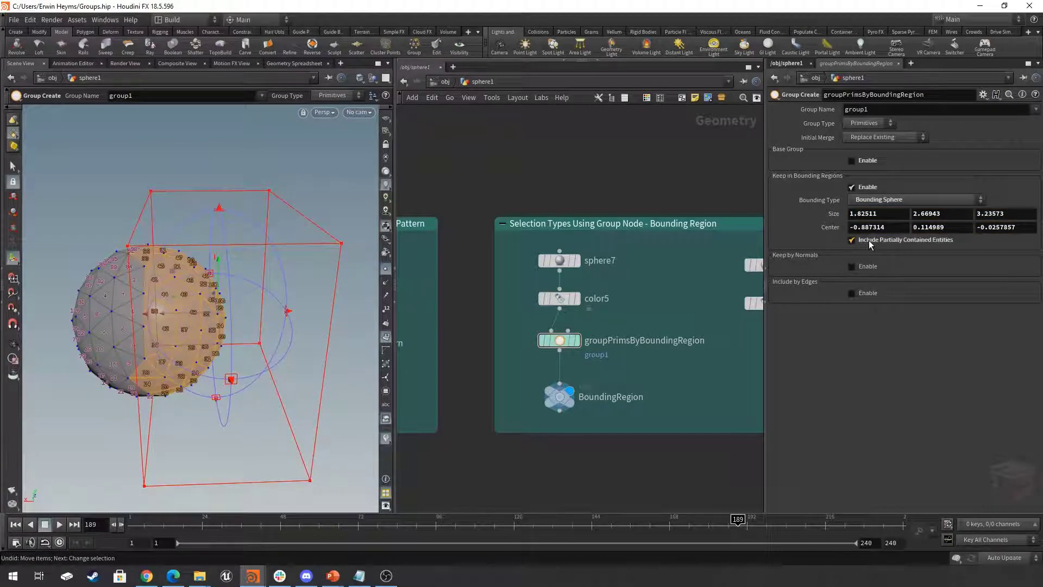
pyautogui.click(869, 240)
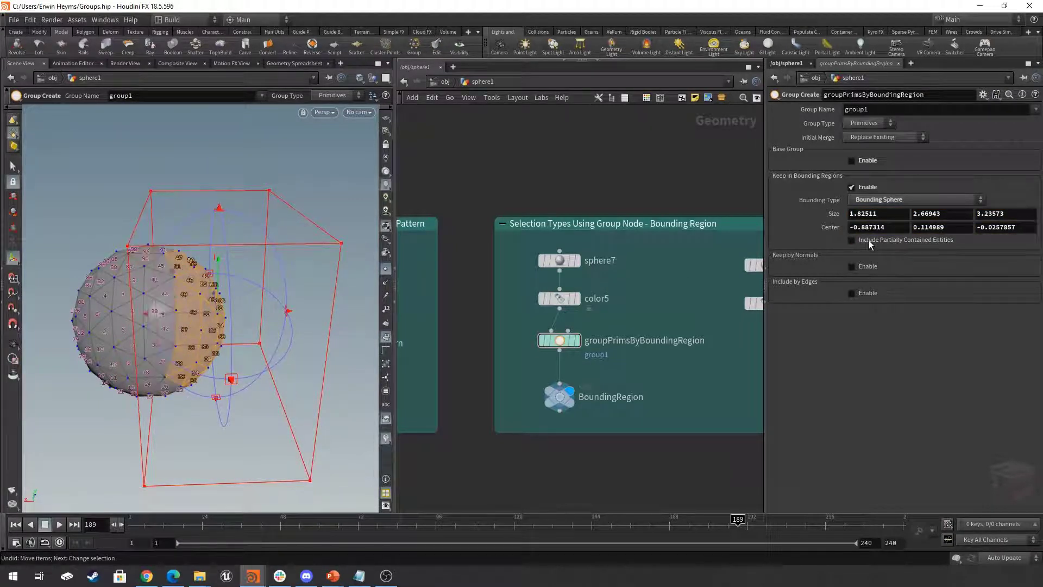
pyautogui.click(869, 240)
pyautogui.click(868, 240)
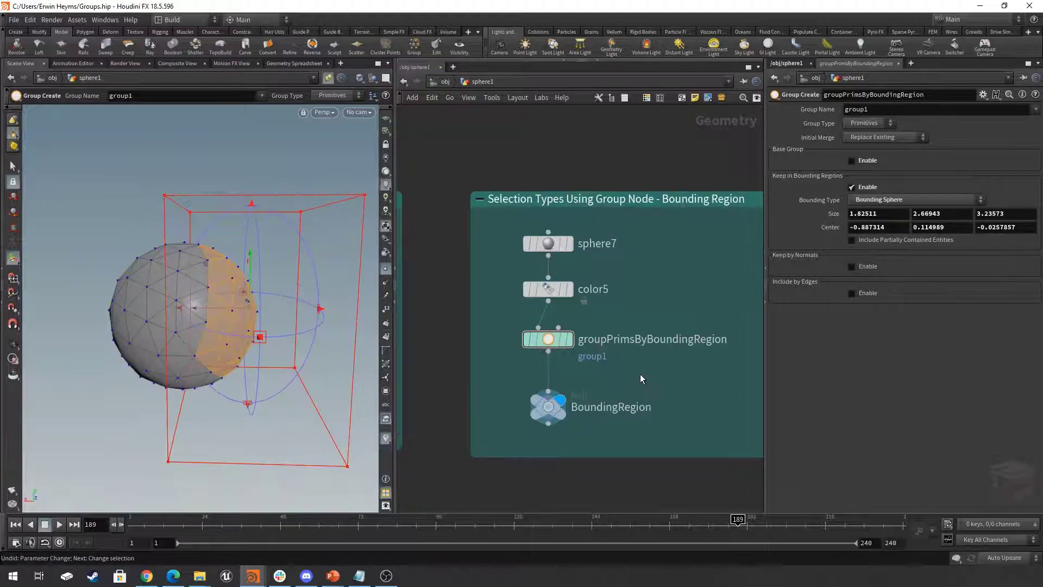
# - Select groupPointsByBoundingObject and check its bounding type options, keeping Bounding Object (points or vertices only)
pyautogui.moveTo(660, 385); pyautogui.dragTo(371, 372, button='middle')
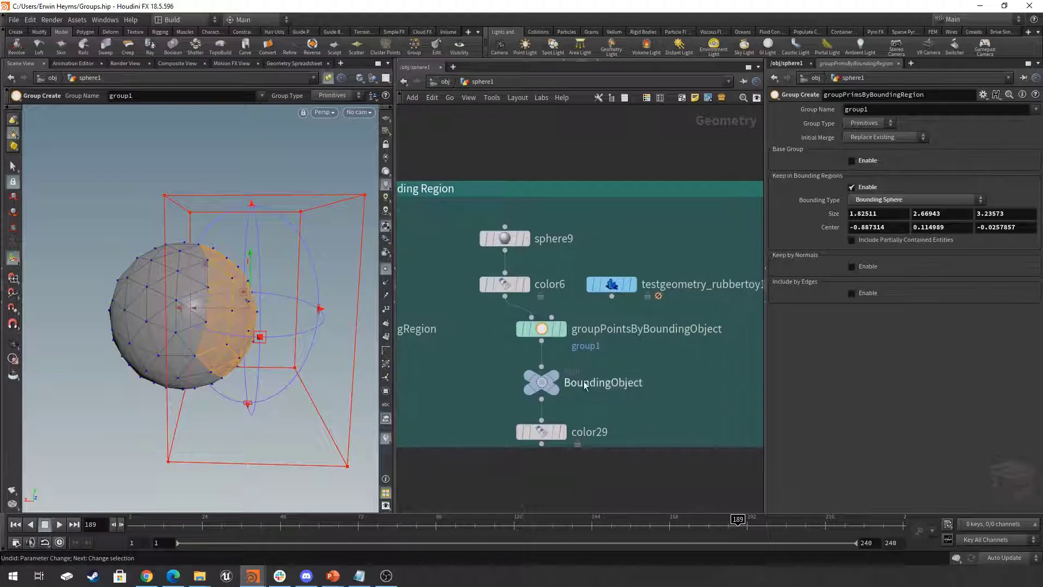
pyautogui.moveTo(615, 389); pyautogui.dragTo(624, 398, button='middle')
pyautogui.click(545, 334)
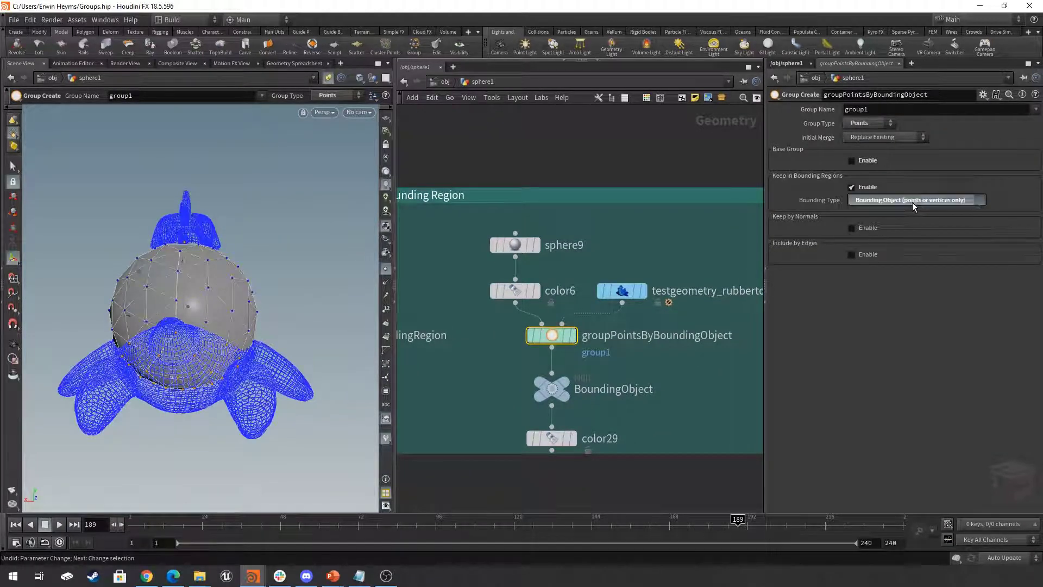
pyautogui.click(912, 202)
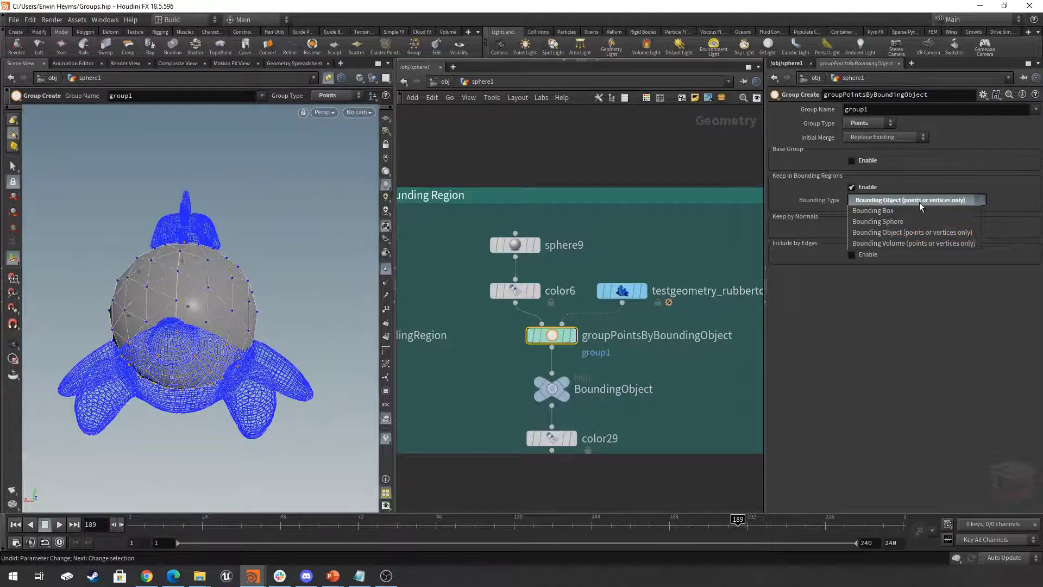
pyautogui.click(920, 233)
# - Display groupPointsByBoundingObject with the View tool and examine from several angles how the rubber toy overlaps the sphere's points
pyautogui.scroll(2, 598, 320)
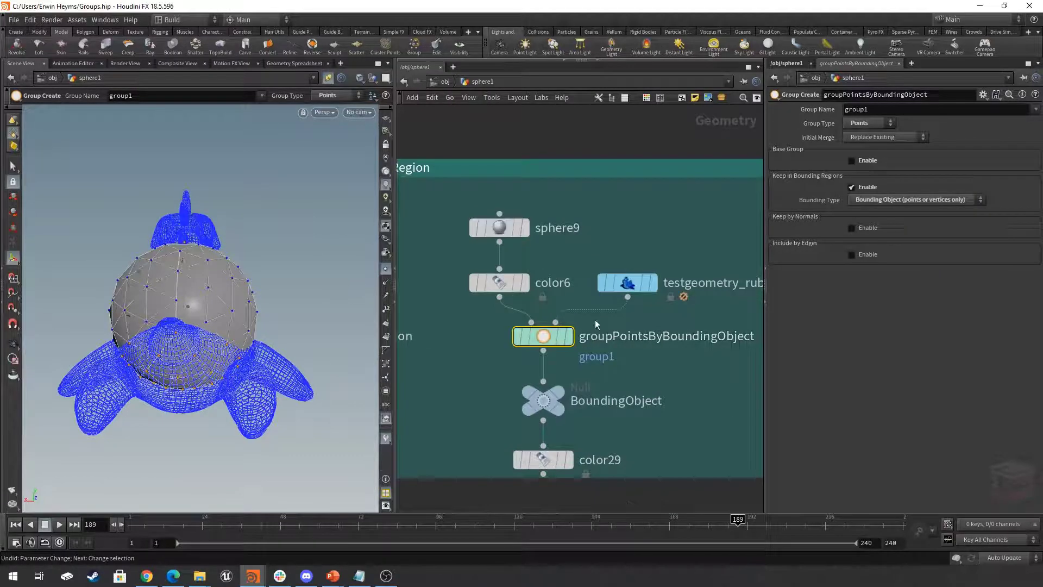
pyautogui.click(569, 337)
pyautogui.click(13, 343)
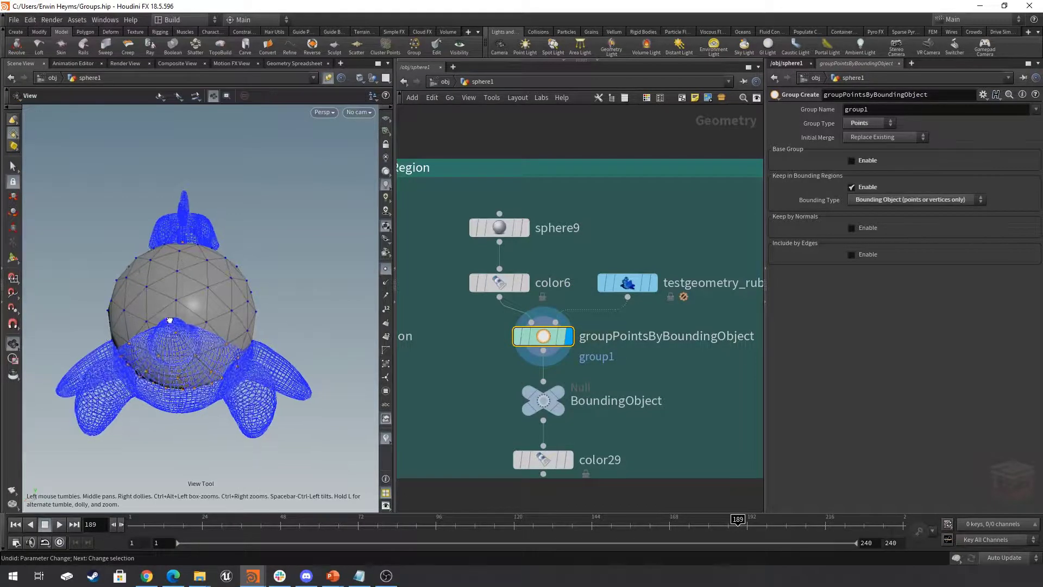
pyautogui.moveTo(169, 304); pyautogui.dragTo(186, 242)
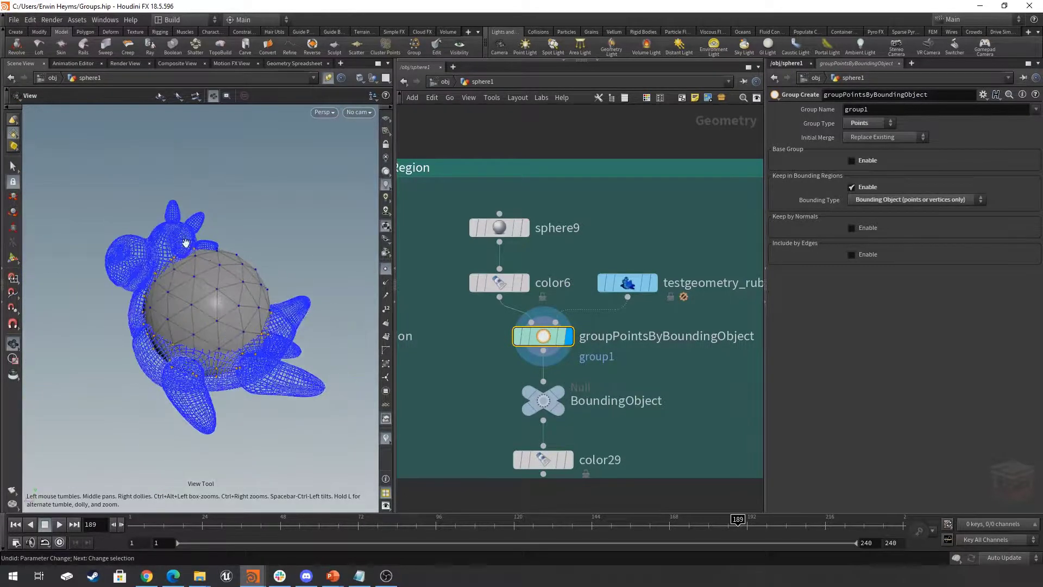
pyautogui.moveTo(703, 261); pyautogui.dragTo(655, 263, button='middle')
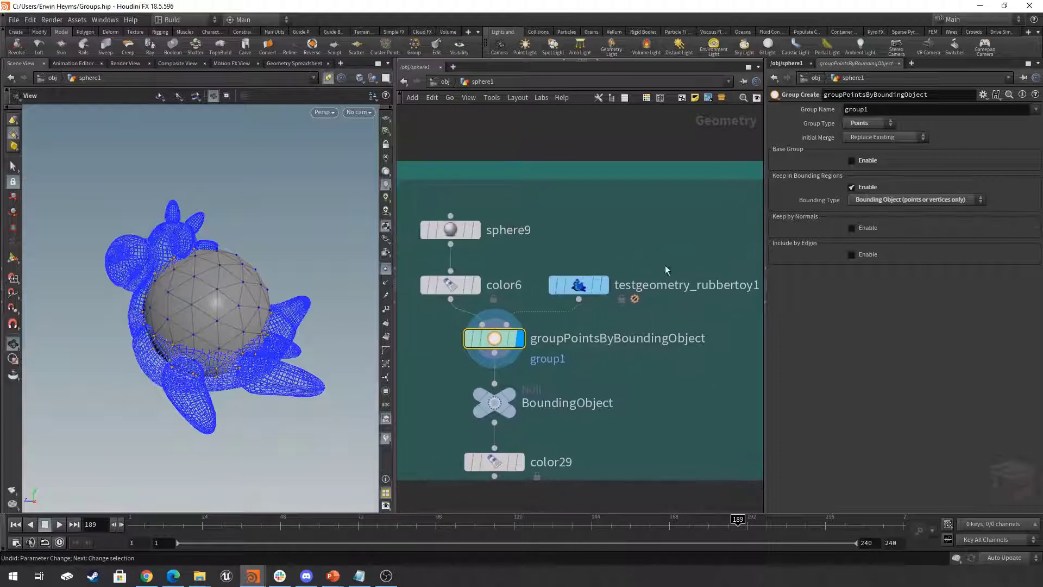
pyautogui.moveTo(581, 286); pyautogui.dragTo(579, 285)
pyautogui.moveTo(179, 326); pyautogui.dragTo(225, 308)
pyautogui.moveTo(225, 308); pyautogui.dragTo(156, 298, button='right')
pyautogui.moveTo(155, 298); pyautogui.dragTo(255, 297)
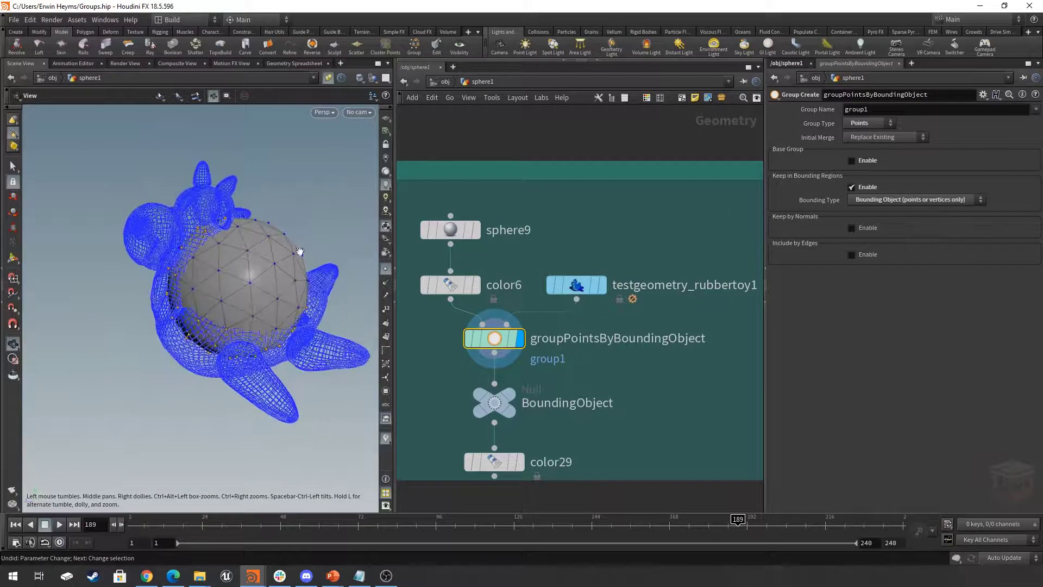
# - Display and select the color29 node and examine the red colouring of group1 on the sphere
pyautogui.click(522, 462)
pyautogui.click(495, 462)
pyautogui.moveTo(177, 282); pyautogui.dragTo(252, 272)
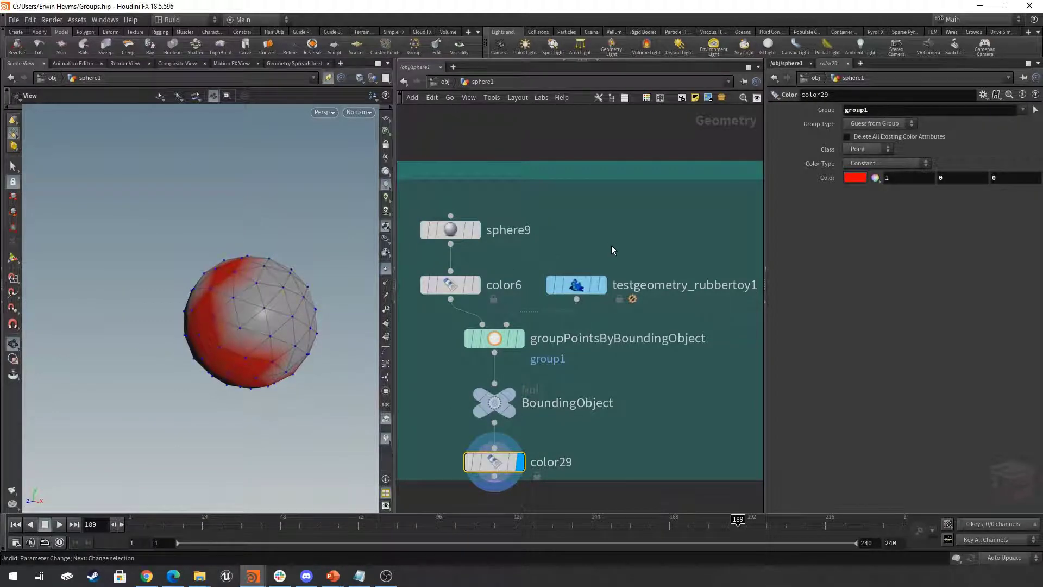
# - Select testgeometry_rubbertoy1, show it with the Move tool and set its Y translation to 0.19
pyautogui.moveTo(617, 239); pyautogui.dragTo(565, 307)
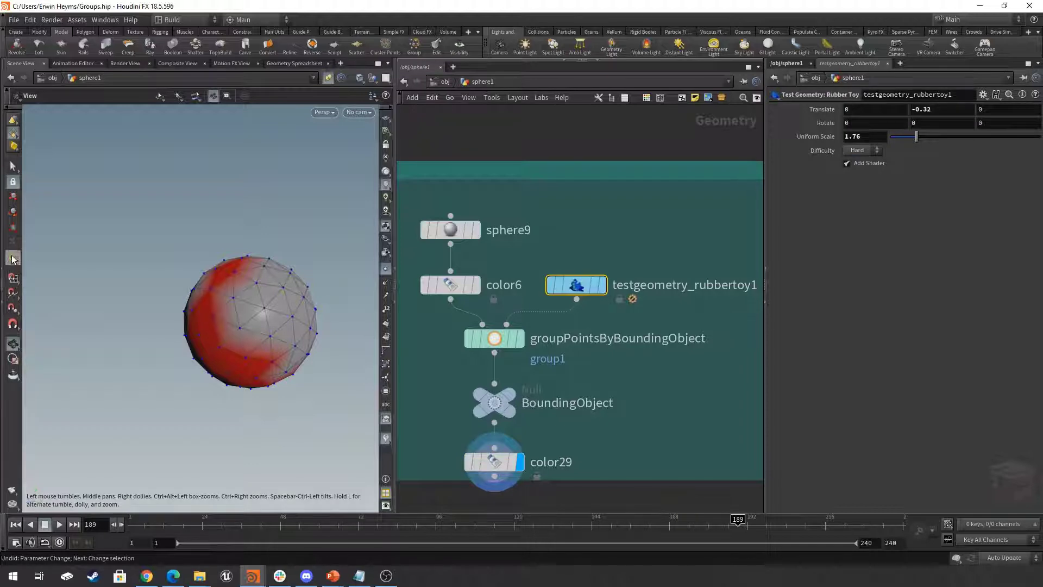
pyautogui.click(16, 198)
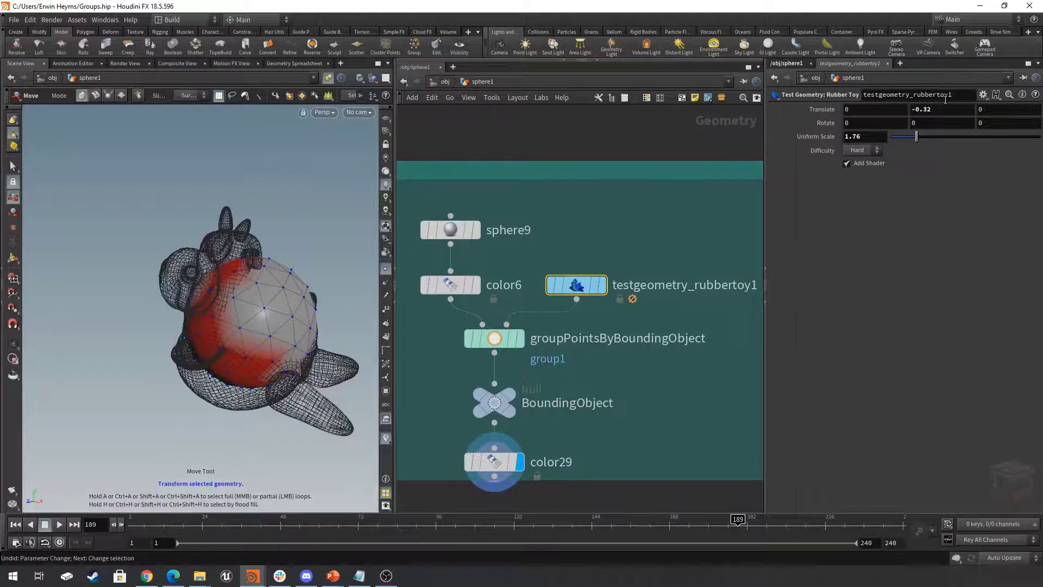
pyautogui.moveTo(933, 108); pyautogui.dragTo(881, 111, button='middle')
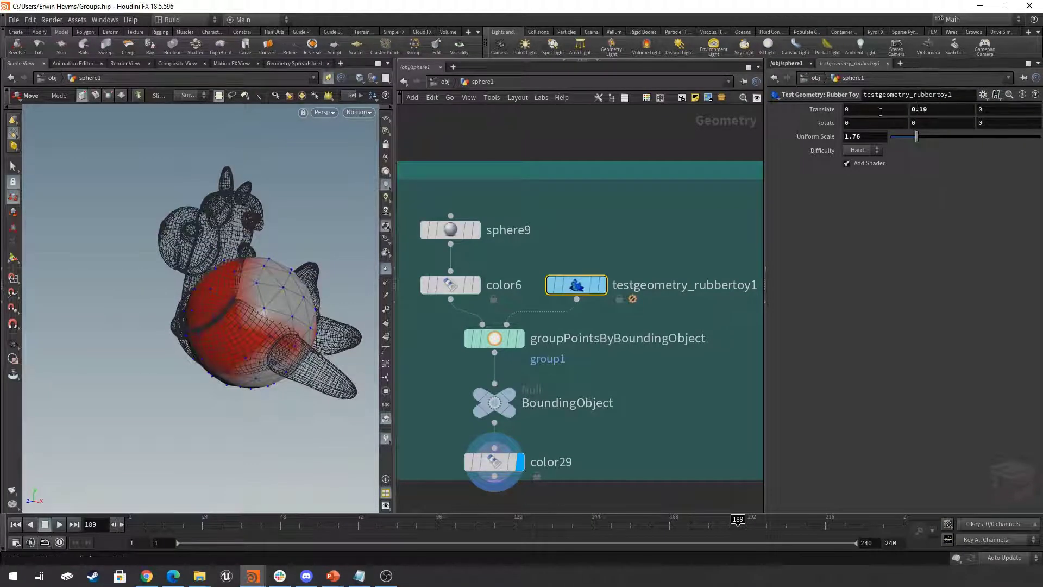
# - Nudge one primitive of the rubber toy in the viewport by about -0.055, -0.020, 0.073 and return to the View tool
pyautogui.moveTo(237, 305); pyautogui.dragTo(233, 303)
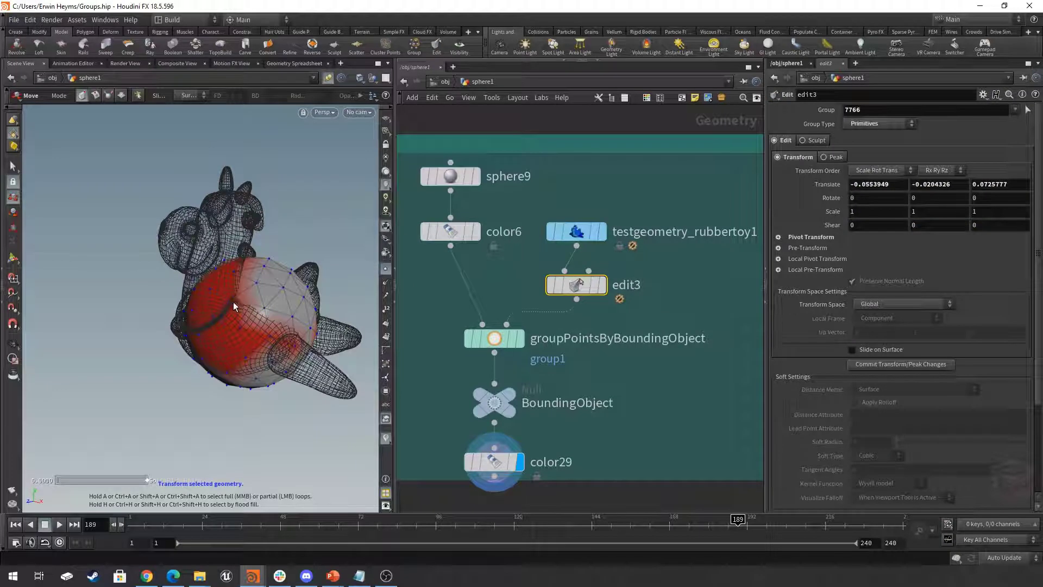
pyautogui.click(14, 344)
pyautogui.scroll(-2, 680, 409)
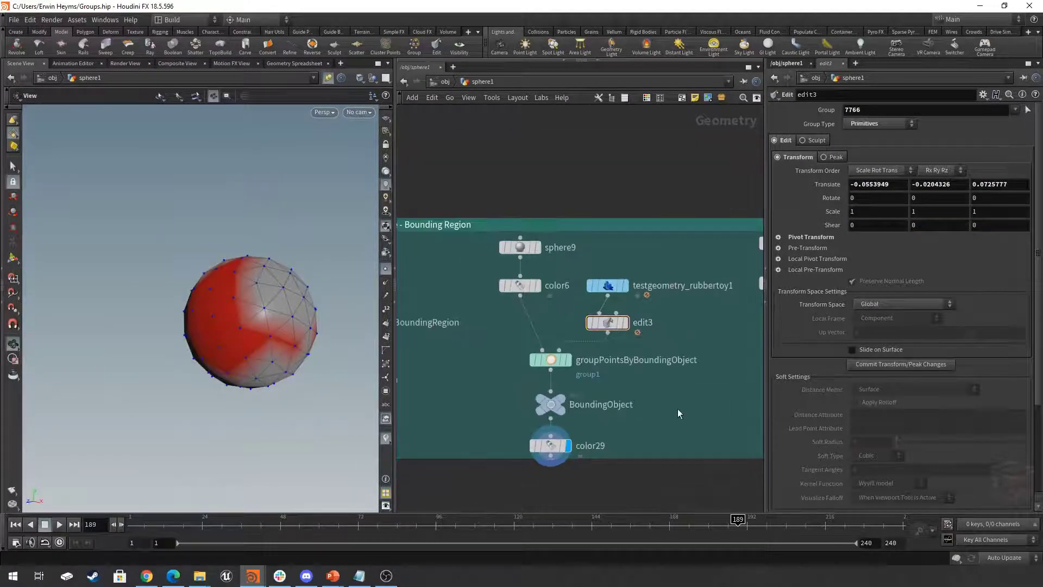
pyautogui.moveTo(678, 409); pyautogui.dragTo(672, 411, button='middle')
# - Inspect the parameters of testgeometry_rubbertoy1 and the bounding type setting of groupPointsByBoundingObject
pyautogui.moveTo(591, 298); pyautogui.dragTo(602, 286)
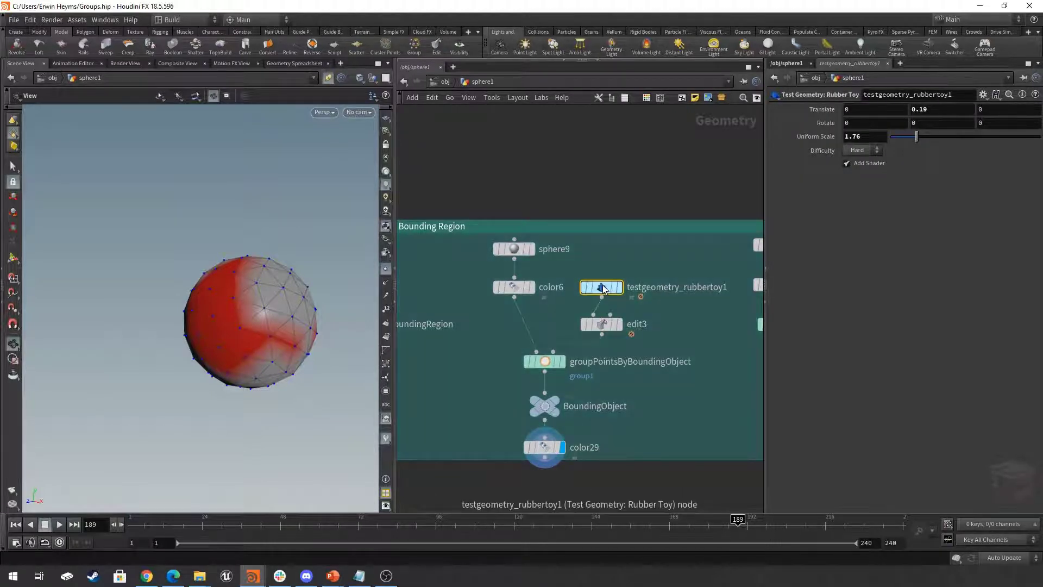
pyautogui.moveTo(682, 336); pyautogui.dragTo(704, 348, button='middle')
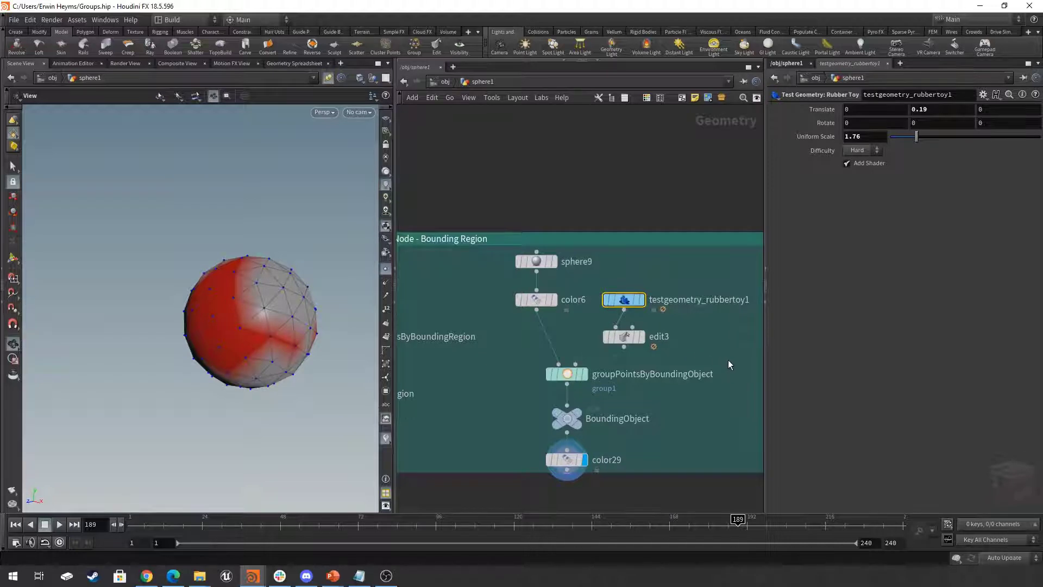
pyautogui.click(575, 376)
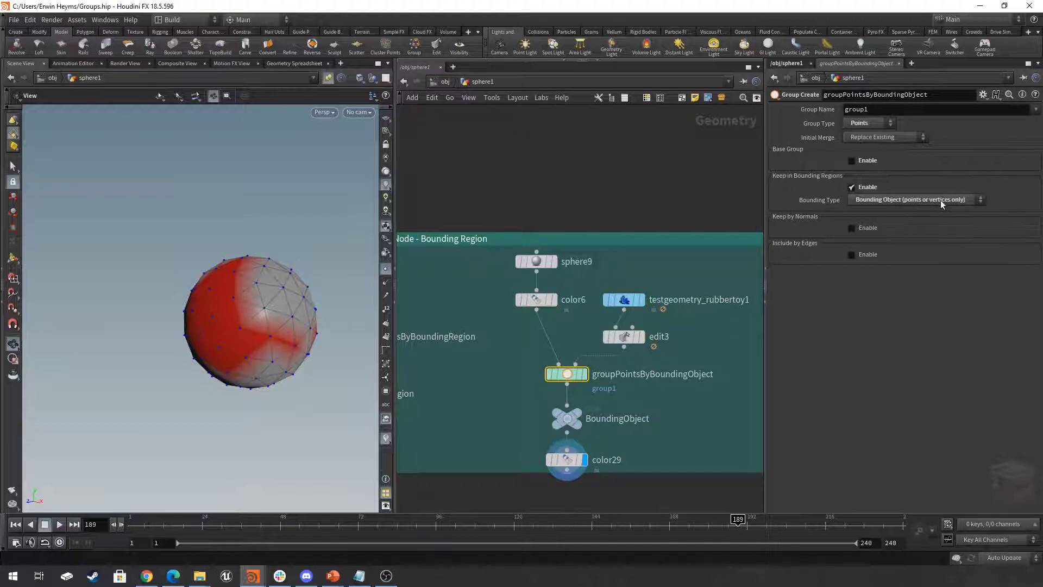
# - Try the Primitives group type on groupPointsByBoundingObject, read the node's error information and undo the change
pyautogui.click(872, 128)
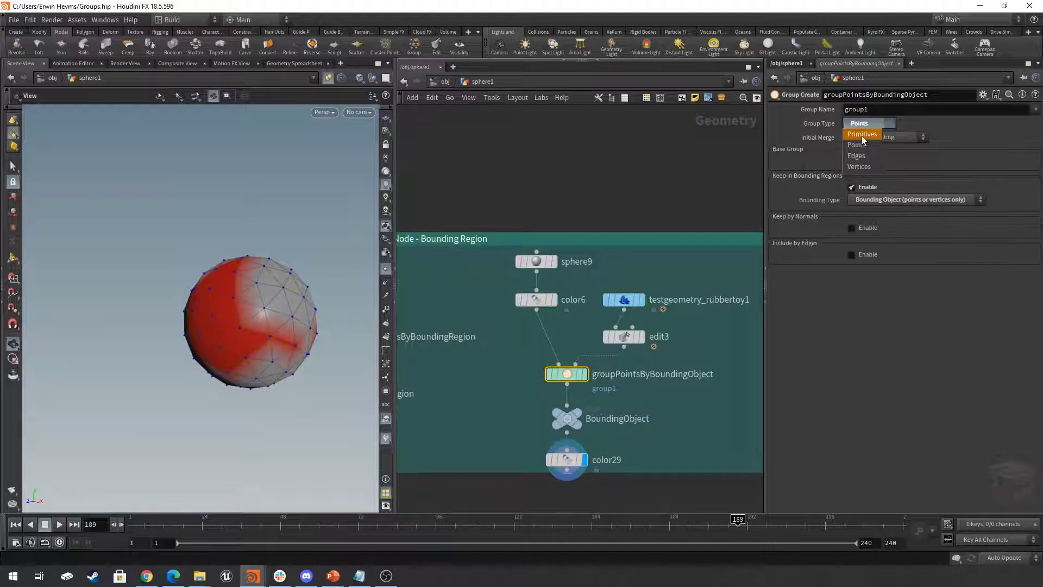
pyautogui.click(865, 137)
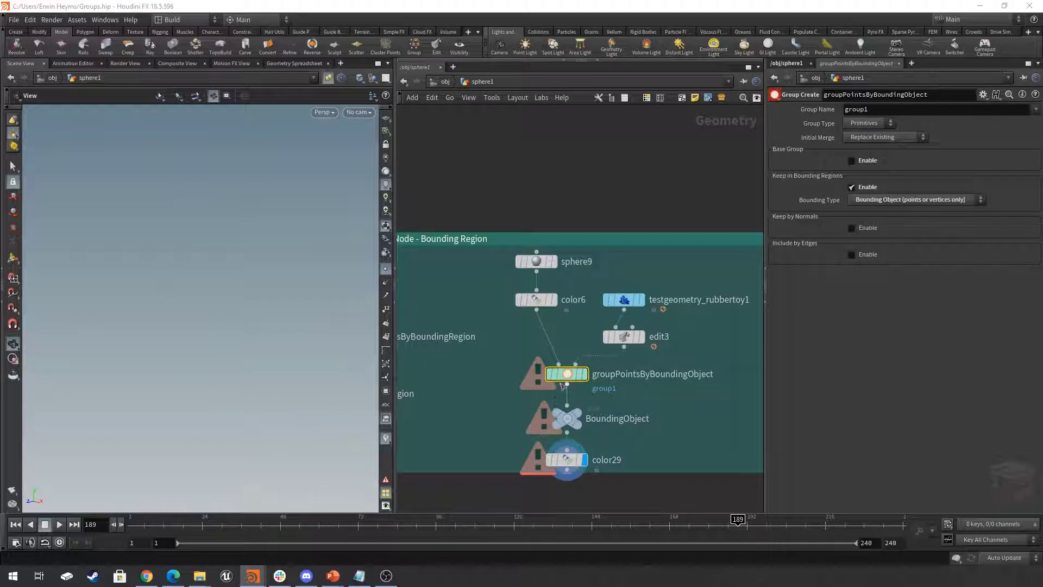
pyautogui.click(537, 376)
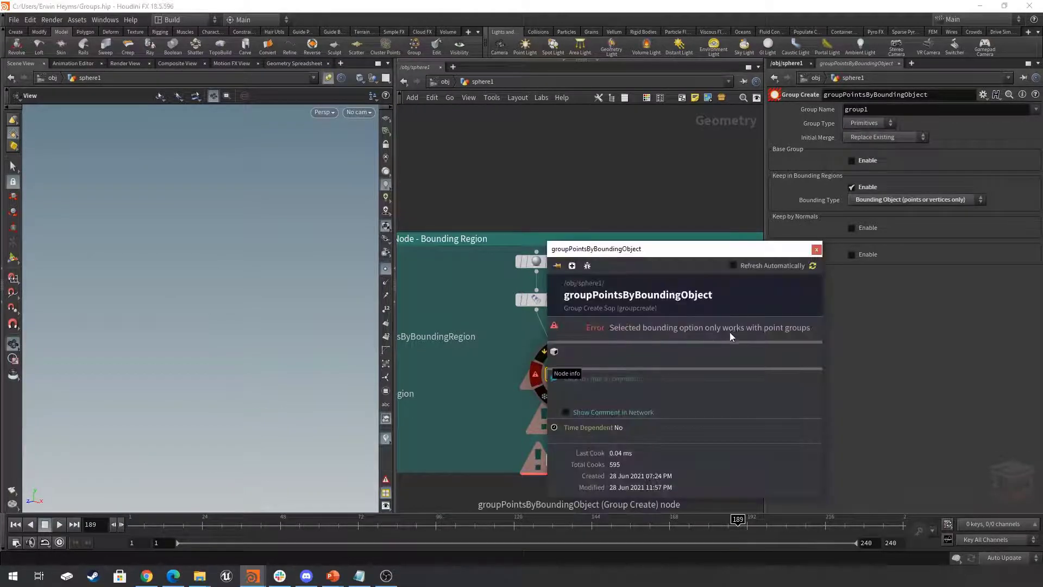
pyautogui.click(817, 249)
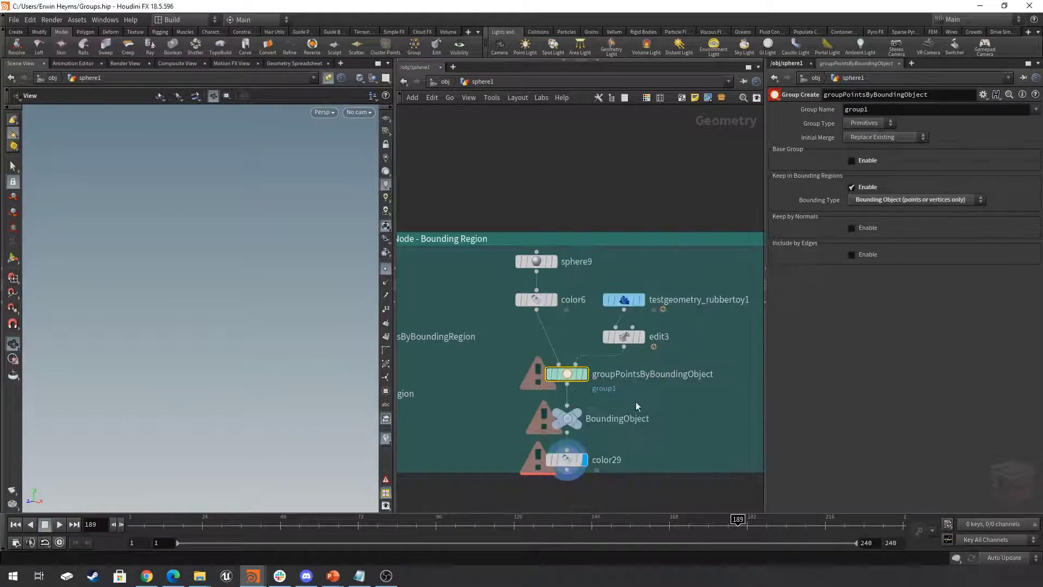
pyautogui.hotkey('ctrl', 'z')
# - Inspect the parameters of pointGroupSelectionByVolume in the bounding volume network and display the BoundingVolume null
pyautogui.scroll(-1, 680, 408)
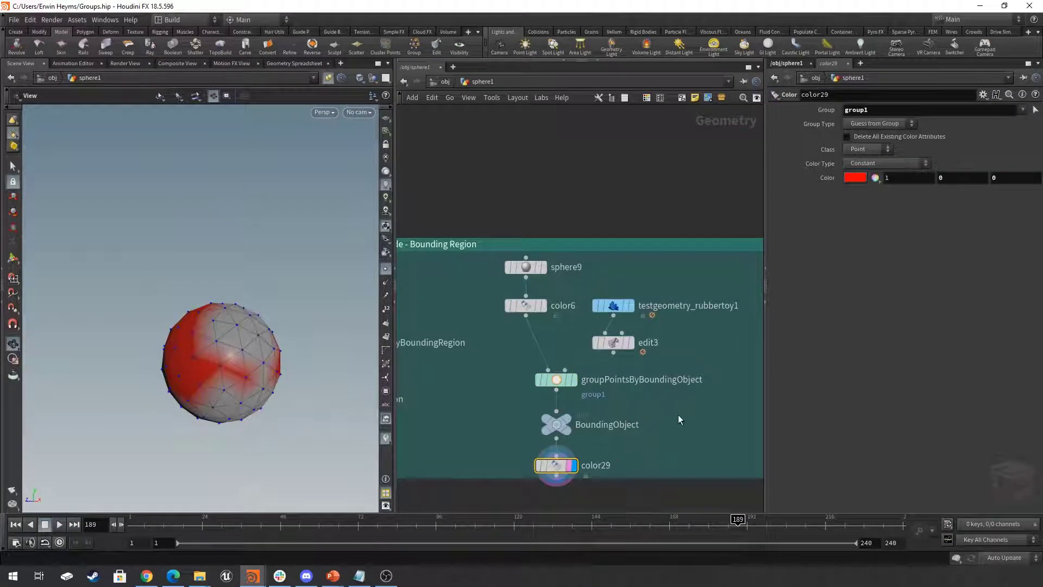
pyautogui.moveTo(679, 417); pyautogui.dragTo(433, 430, button='middle')
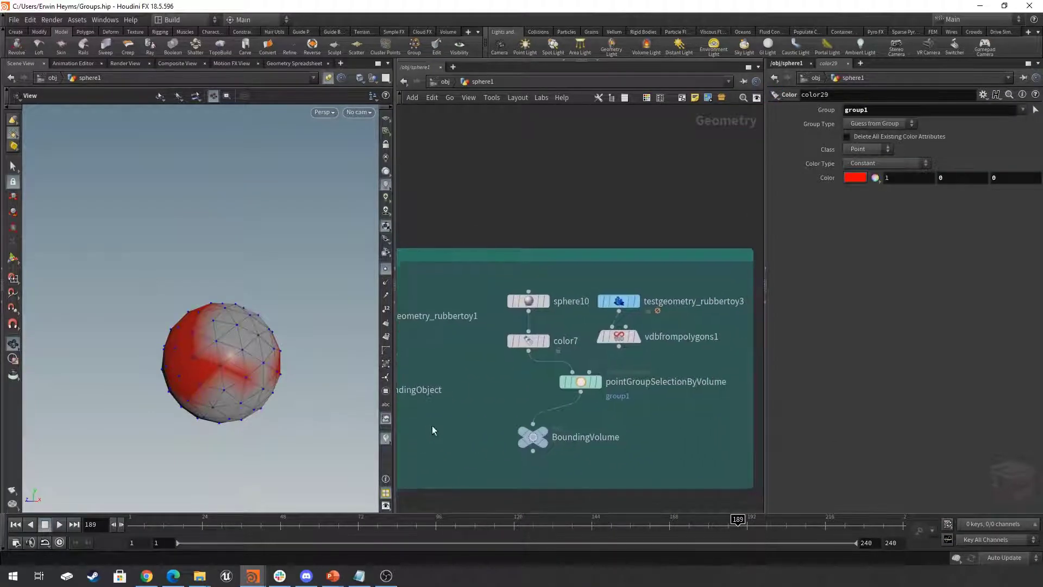
pyautogui.click(561, 373)
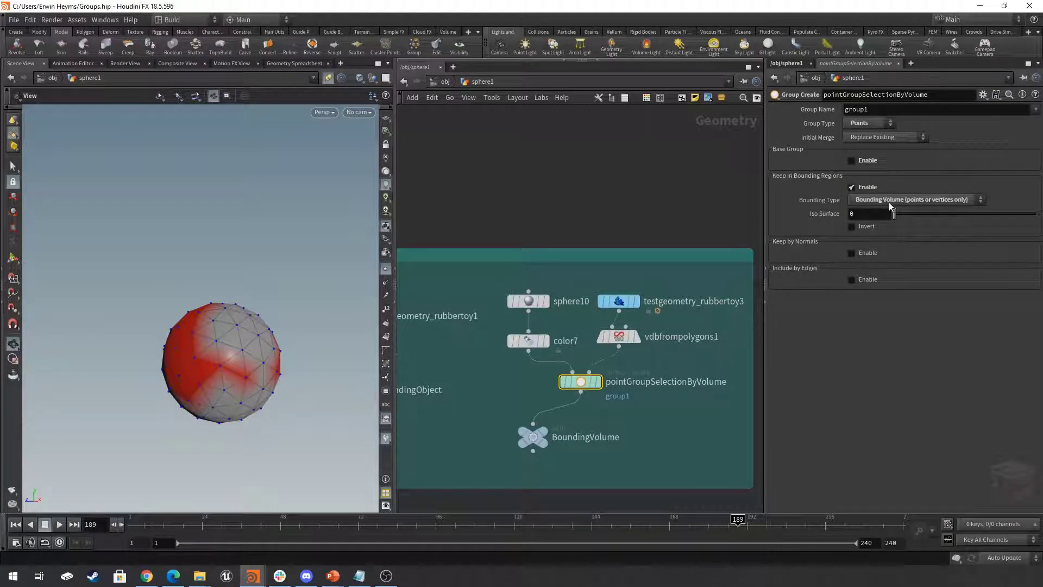
pyautogui.click(531, 437)
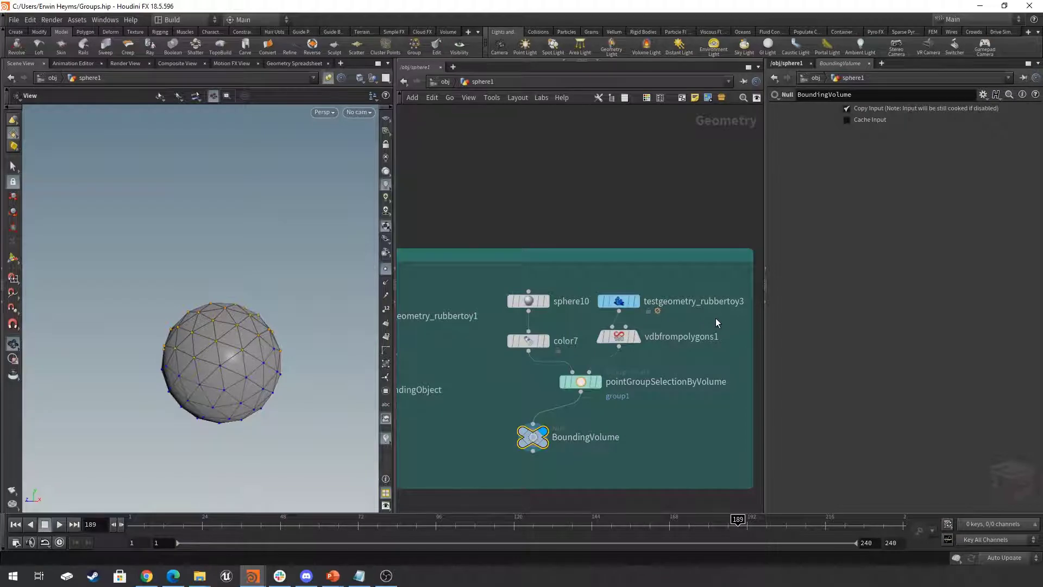
# - Select and display vdbfrompolygons1 and examine the volume made from the rubber toy
pyautogui.click(621, 337)
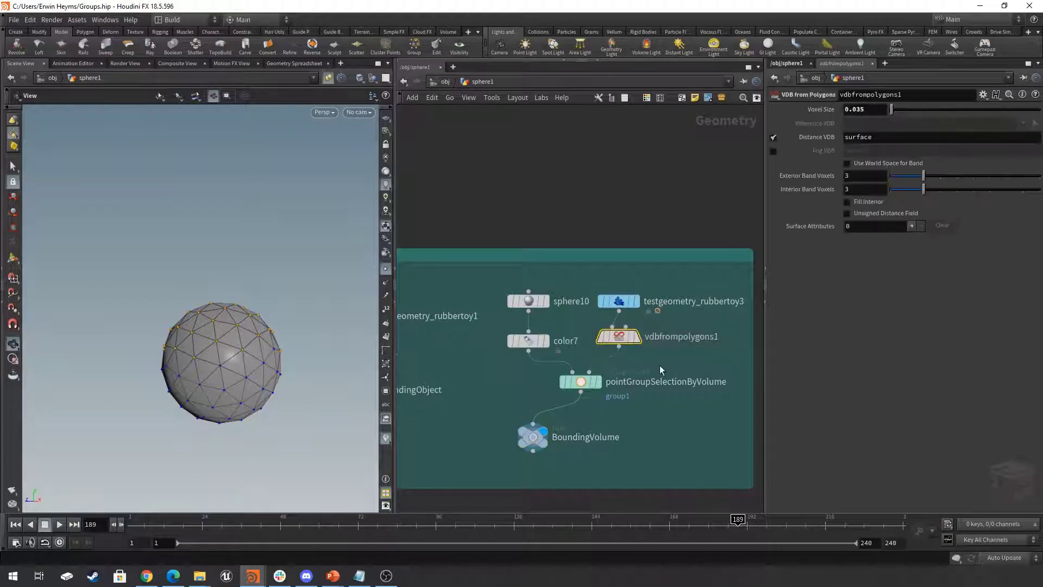
pyautogui.click(636, 336)
pyautogui.moveTo(201, 293); pyautogui.dragTo(212, 329)
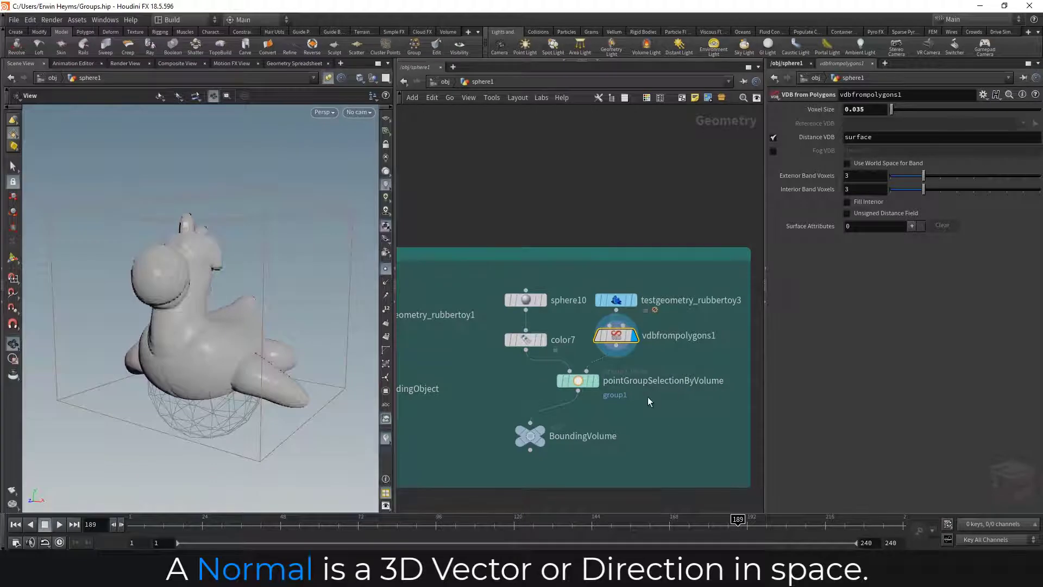
pyautogui.moveTo(648, 396); pyautogui.dragTo(654, 397, button='middle')
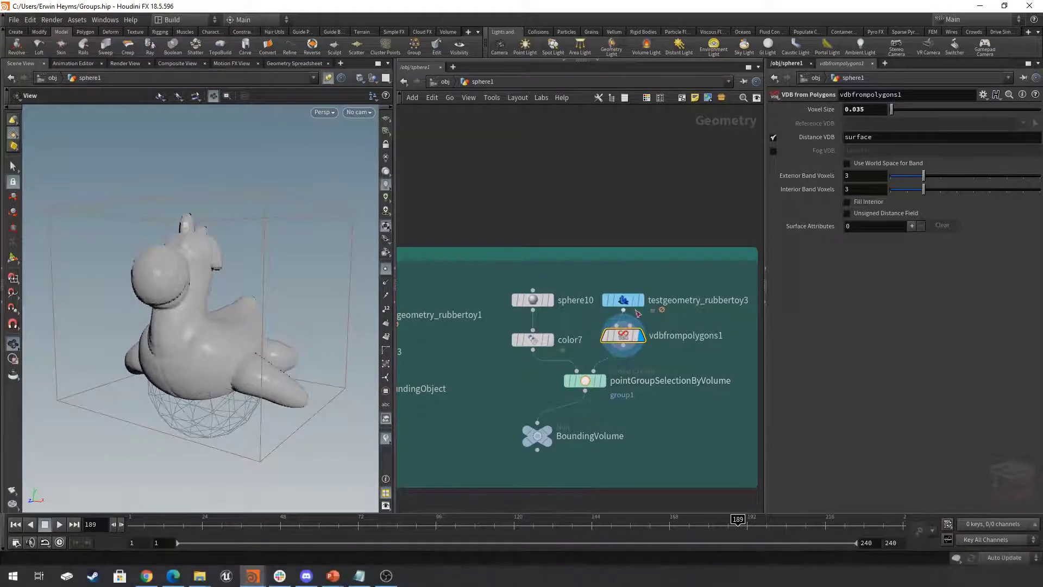
# - Display testgeometry_rubbertoy3 and hide the point markers in the viewport
pyautogui.click(639, 300)
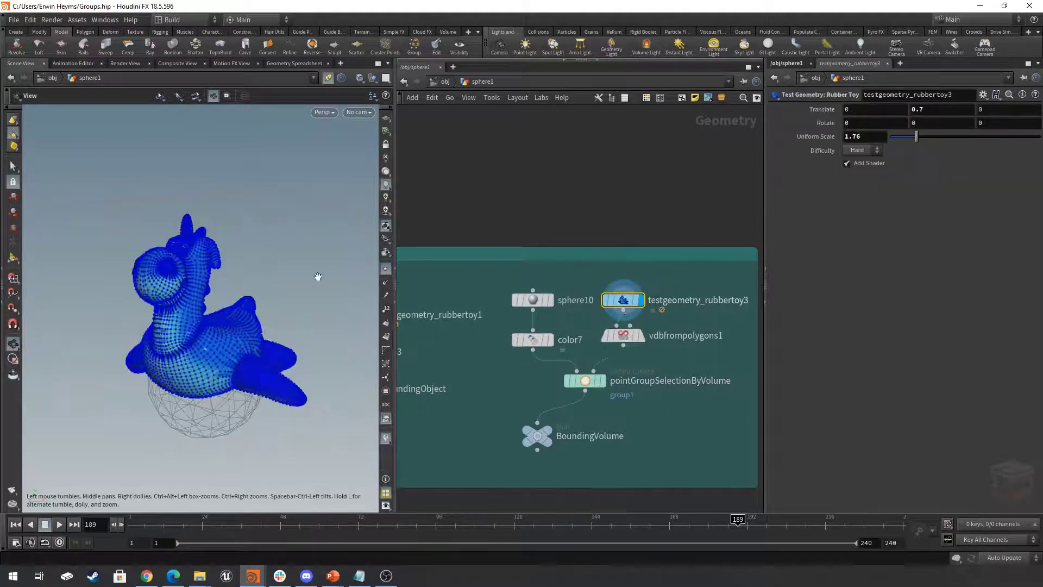
pyautogui.click(386, 268)
pyautogui.moveTo(291, 297); pyautogui.dragTo(268, 302)
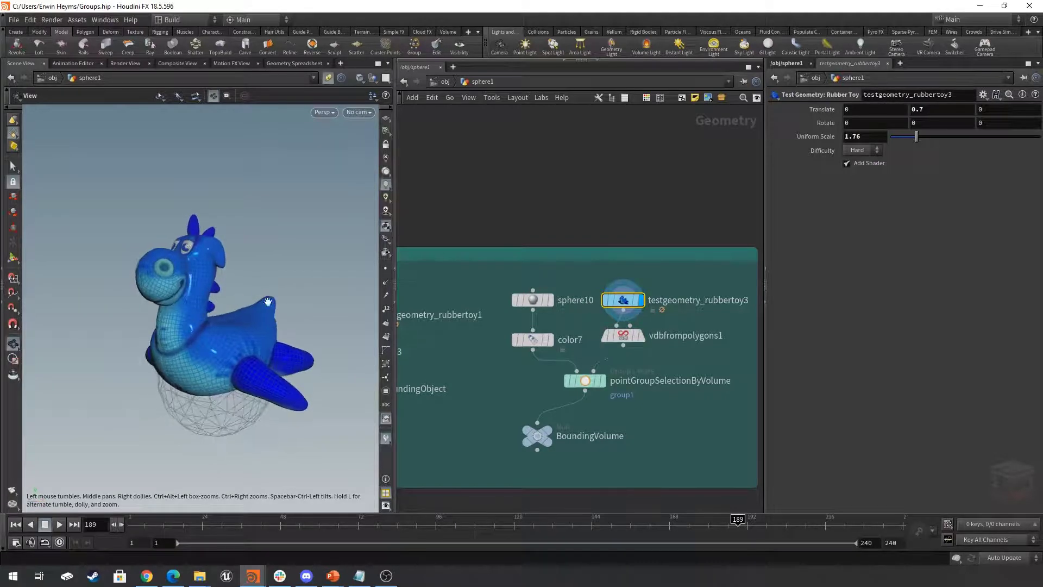
# - Switch the display back to vdbfrompolygons1 and compare its volume with the original toy geometry
pyautogui.moveTo(637, 337)
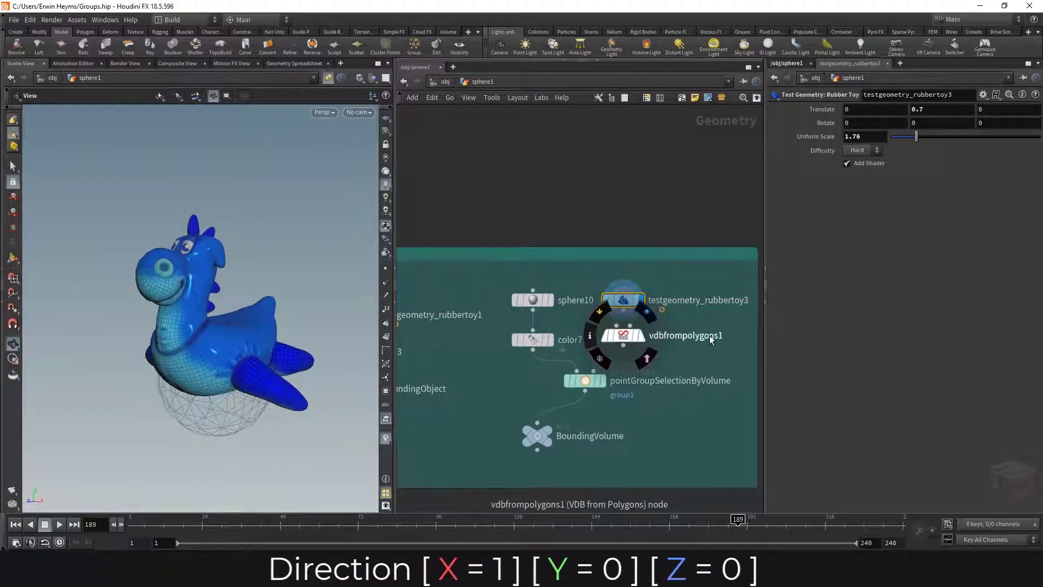
pyautogui.click(643, 337)
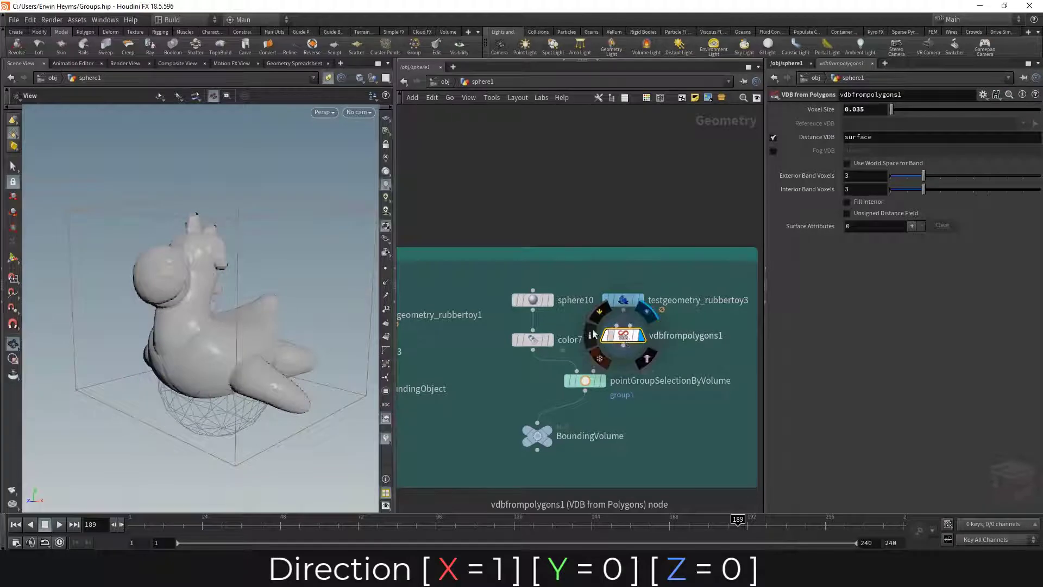
pyautogui.moveTo(190, 334)
pyautogui.mouseDown()
pyautogui.moveTo(147, 326)
pyautogui.moveTo(170, 328)
pyautogui.moveTo(179, 345)
pyautogui.moveTo(228, 330)
pyautogui.moveTo(209, 337)
pyautogui.mouseUp()
# - Choose Bounding Volume (points or vertices only) as the bounding type of pointGroupSelectionByVolume and display that node
pyautogui.click(590, 384)
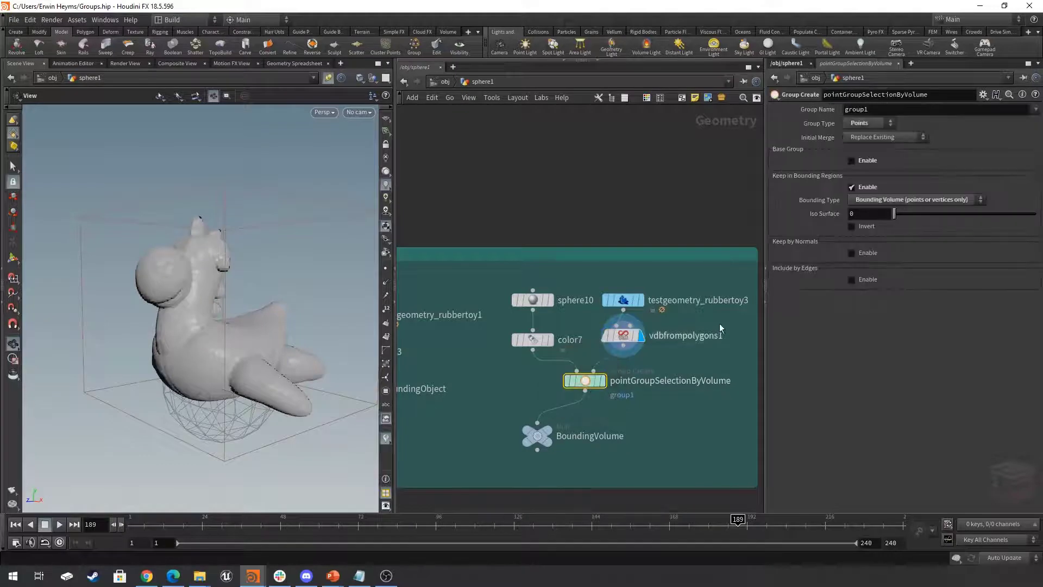
pyautogui.click(896, 200)
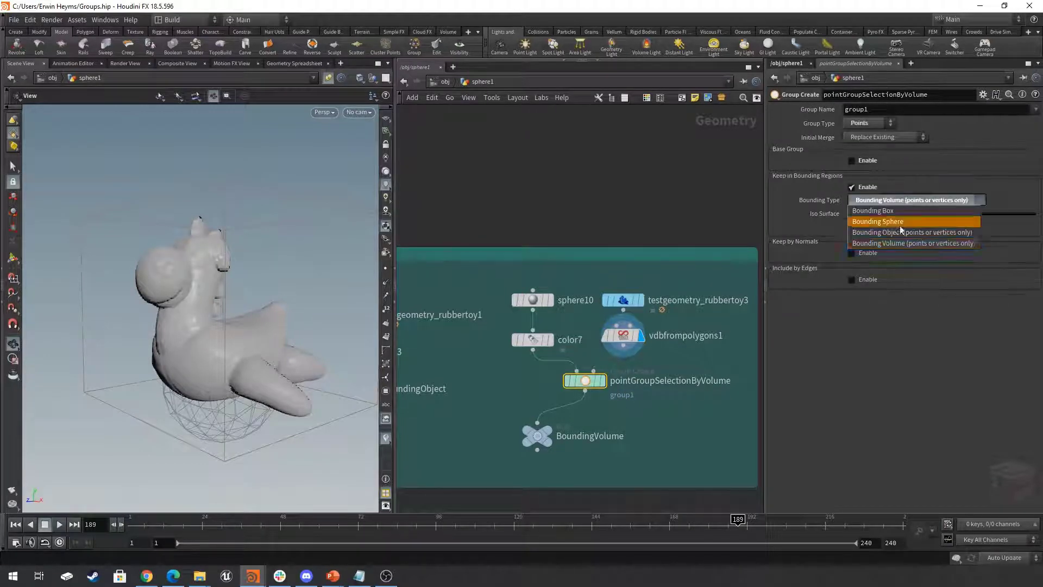
pyautogui.click(902, 245)
pyautogui.click(602, 380)
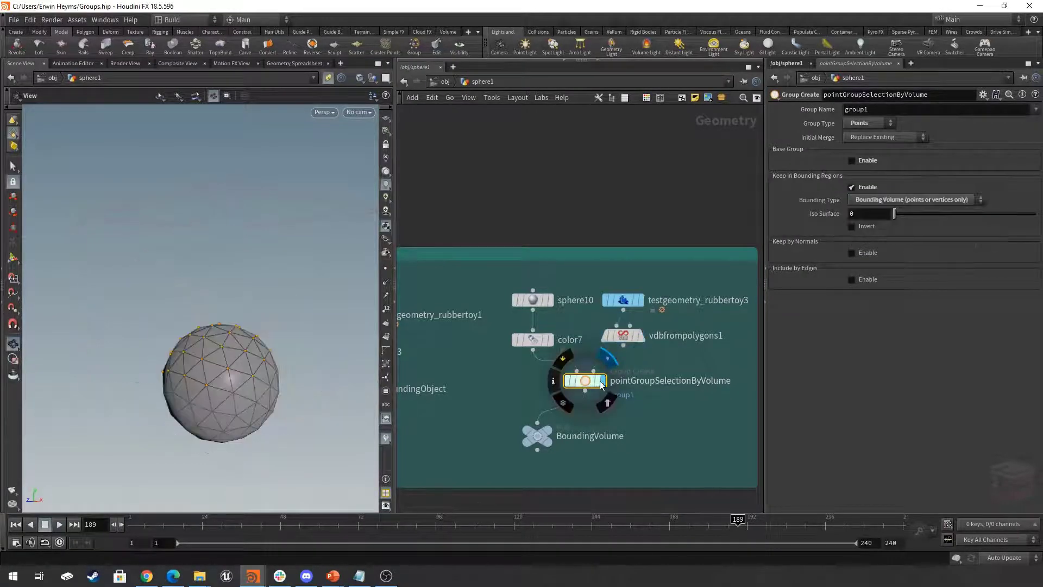
pyautogui.moveTo(266, 346); pyautogui.dragTo(265, 314, button='middle')
pyautogui.scroll(4, 288, 318)
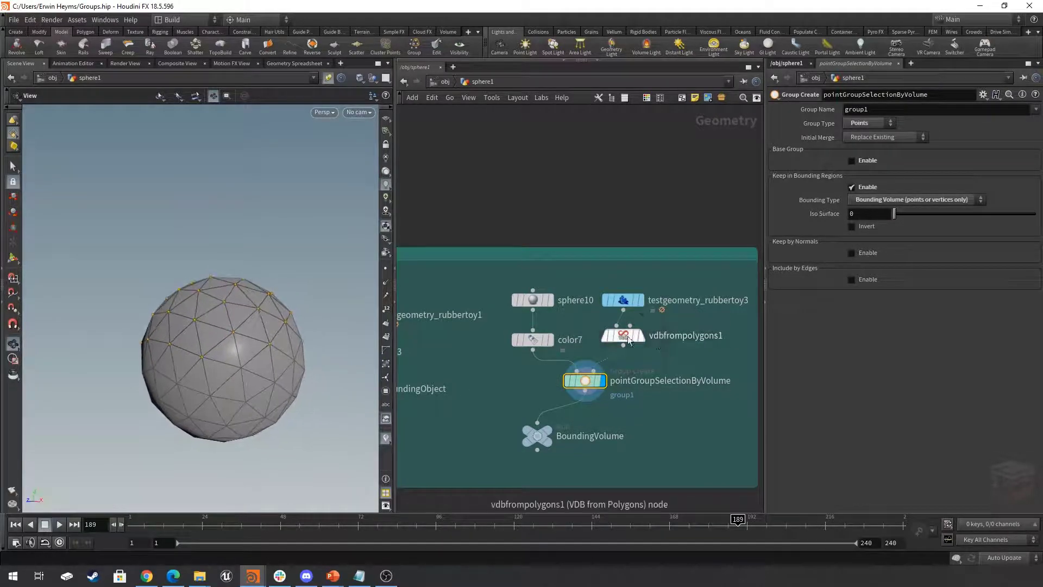
# - Template vdbfrompolygons1 over the displayed sphere and examine how the volume overlaps the grouped points
pyautogui.click(647, 358)
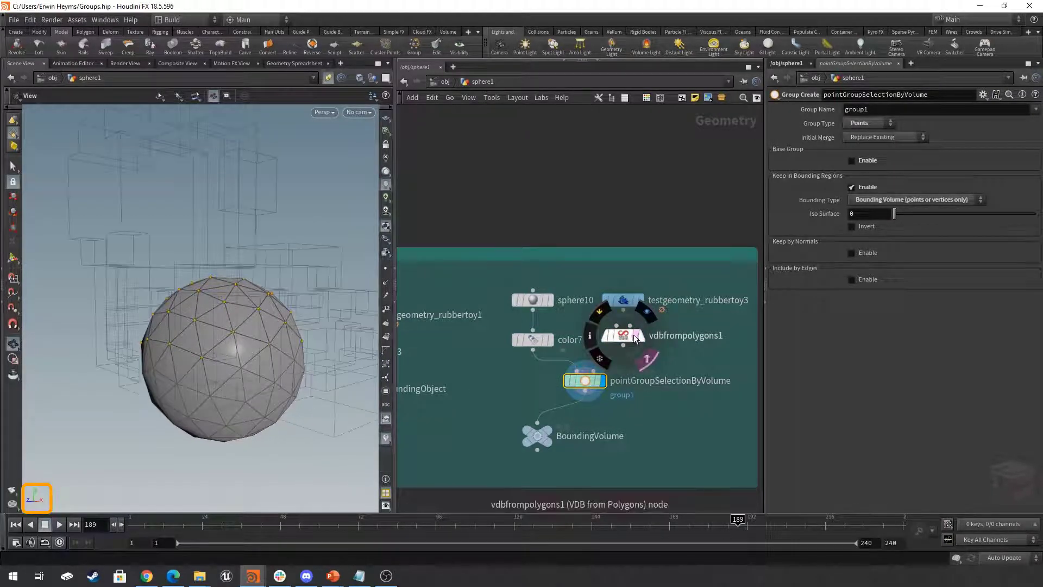
pyautogui.scroll(-2, 260, 302)
pyautogui.moveTo(272, 299); pyautogui.dragTo(204, 281)
pyautogui.moveTo(228, 287); pyautogui.dragTo(207, 294)
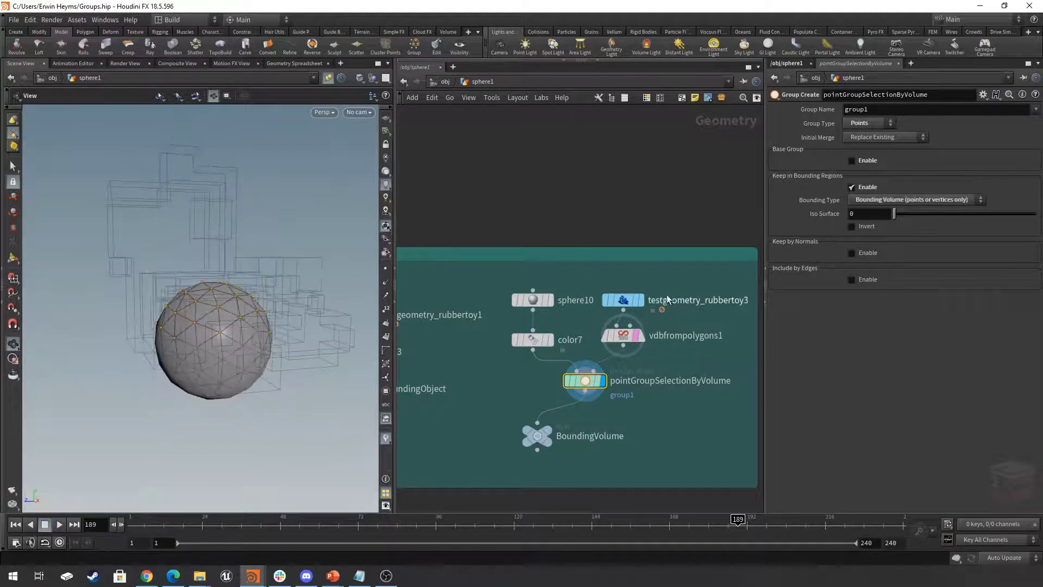
# - Select testgeometry_rubbertoy3, try shifting its Y translation and display the BoundingVolume null
pyautogui.click(645, 298)
pyautogui.moveTo(932, 109)
pyautogui.mouseDown(button='middle')
pyautogui.moveTo(1033, 108)
pyautogui.moveTo(933, 112)
pyautogui.moveTo(937, 119)
pyautogui.mouseUp(button='middle')
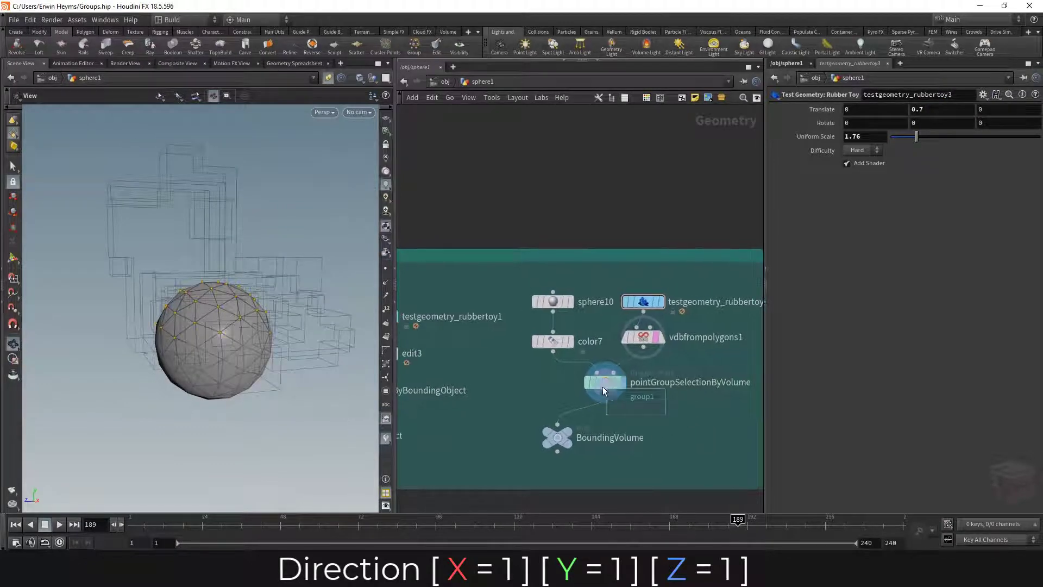
pyautogui.click(602, 384)
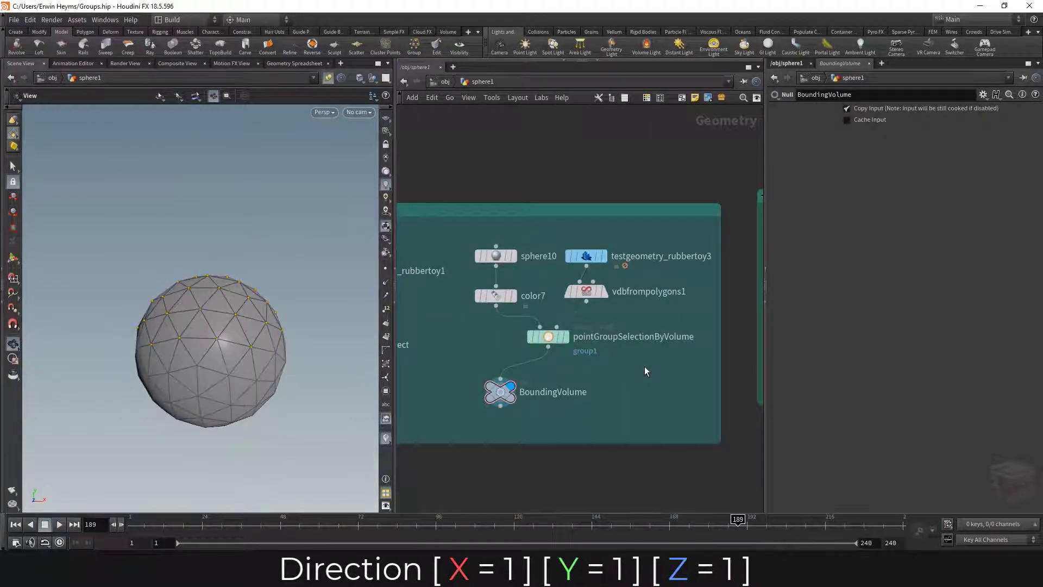
# - Select pointGroupSelectionByNormal in the By Normal network and display the normal null
pyautogui.scroll(-3, 645, 367)
pyautogui.moveTo(655, 371); pyautogui.dragTo(515, 374, button='middle')
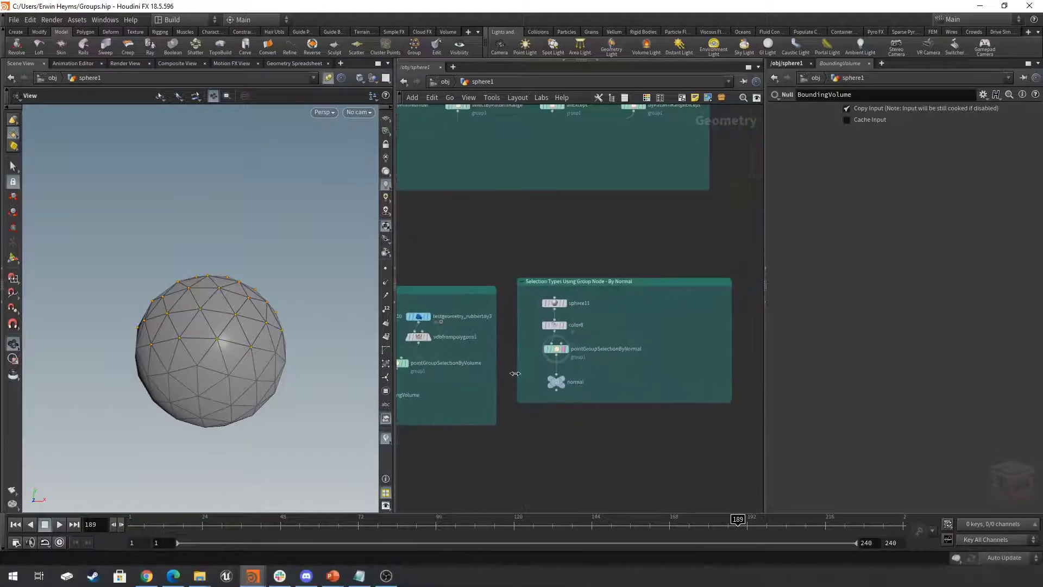
pyautogui.scroll(1, 592, 348)
pyautogui.moveTo(529, 360); pyautogui.dragTo(528, 361)
pyautogui.scroll(2, 566, 357)
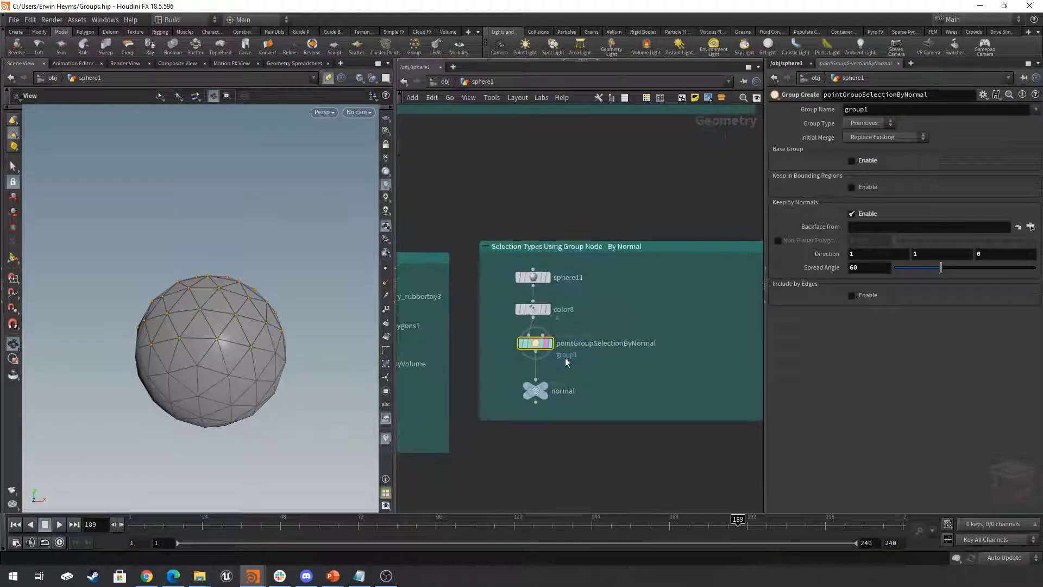
pyautogui.click(540, 386)
pyautogui.moveTo(572, 375); pyautogui.dragTo(532, 349)
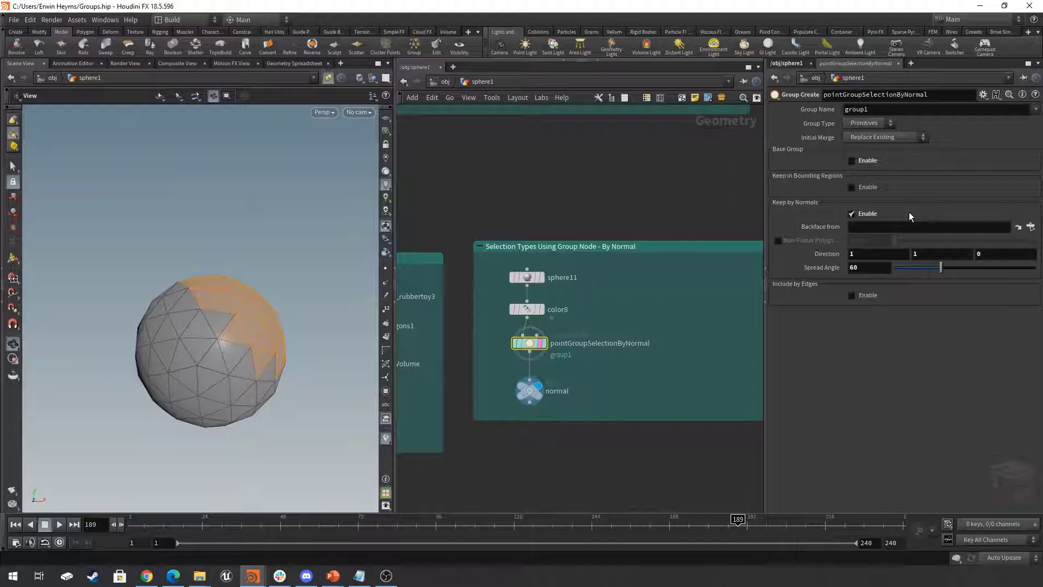
# - Widen the scene viewport and examine the primitives selected by normal on the sphere
pyautogui.moveTo(249, 337)
pyautogui.mouseDown()
pyautogui.moveTo(270, 340)
pyautogui.moveTo(249, 327)
pyautogui.mouseUp()
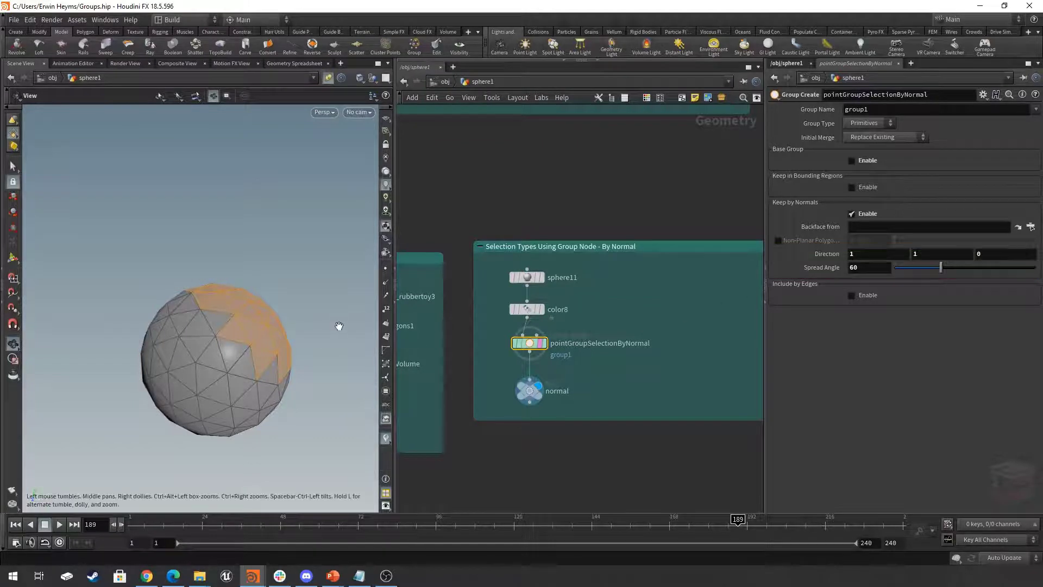
pyautogui.moveTo(337, 327)
pyautogui.mouseDown()
pyautogui.moveTo(324, 337)
pyautogui.moveTo(330, 328)
pyautogui.moveTo(321, 323)
pyautogui.mouseUp()
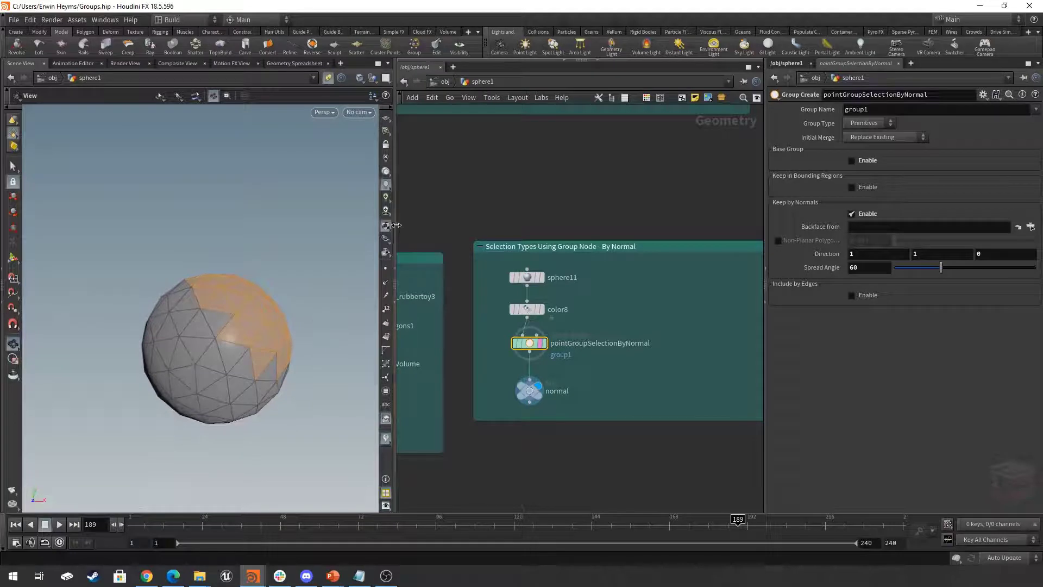
pyautogui.moveTo(396, 225); pyautogui.dragTo(528, 233)
pyautogui.scroll(-1, 377, 323)
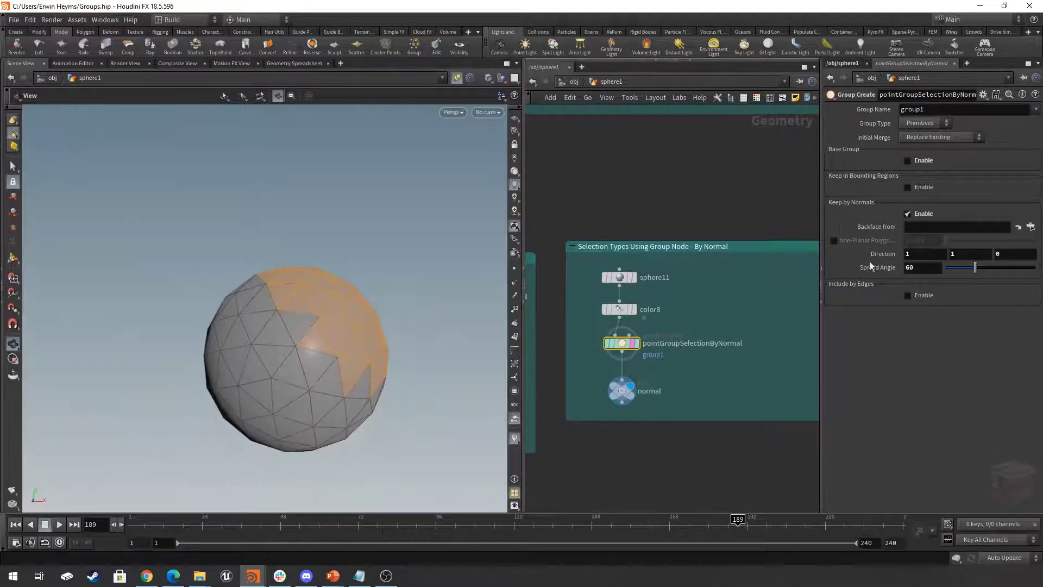
# - Set the Y component of the Keep by Normals direction to 0 and view the new selection on the sphere
pyautogui.moveTo(960, 256); pyautogui.dragTo(904, 262)
pyautogui.write('0')
pyautogui.press('Return')
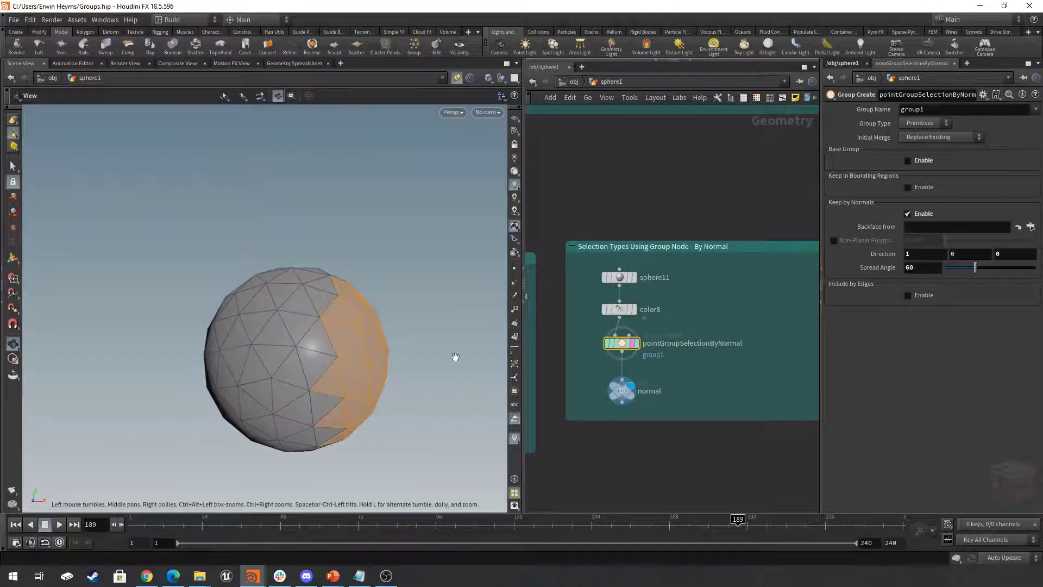
pyautogui.moveTo(357, 352); pyautogui.dragTo(340, 345, button='middle')
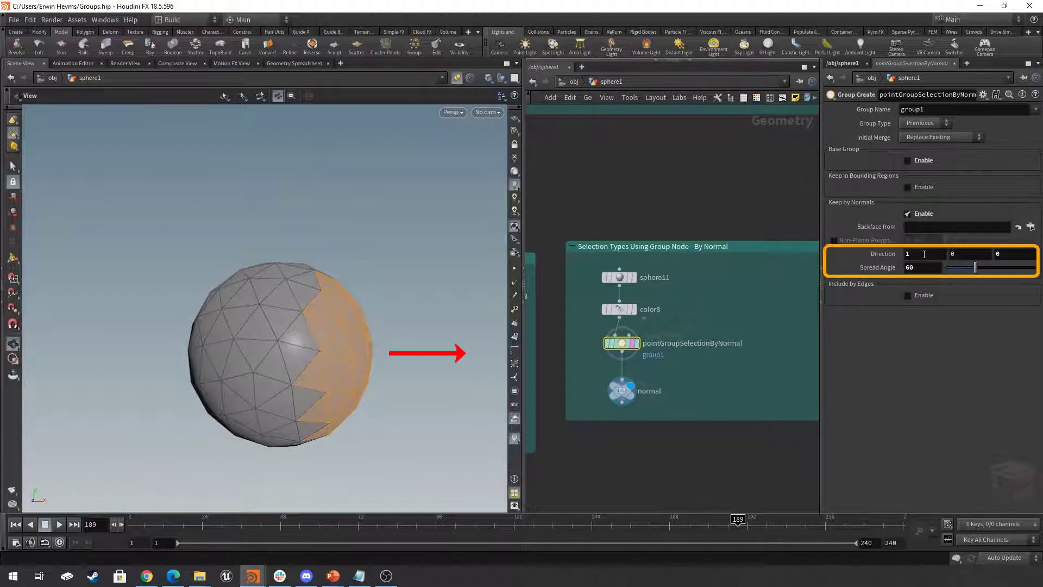
# - Set the Keep by Normals spread angle to 50 and examine the selected primitives along the X direction
pyautogui.doubleClick(976, 255)
pyautogui.doubleClick(1014, 254)
pyautogui.click(763, 438)
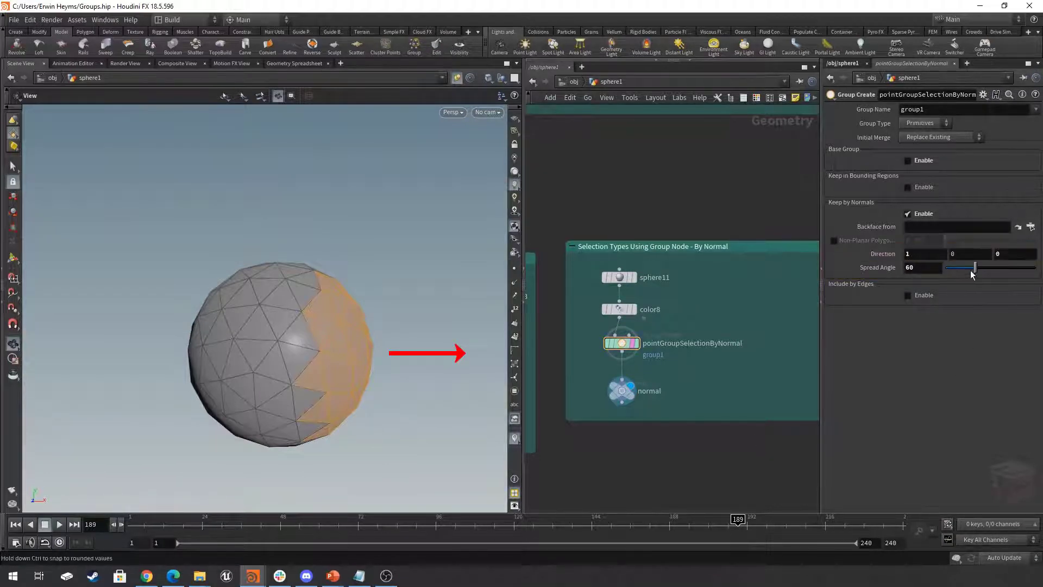
pyautogui.moveTo(977, 270)
pyautogui.mouseDown()
pyautogui.moveTo(1022, 269)
pyautogui.moveTo(955, 278)
pyautogui.moveTo(971, 270)
pyautogui.mouseUp()
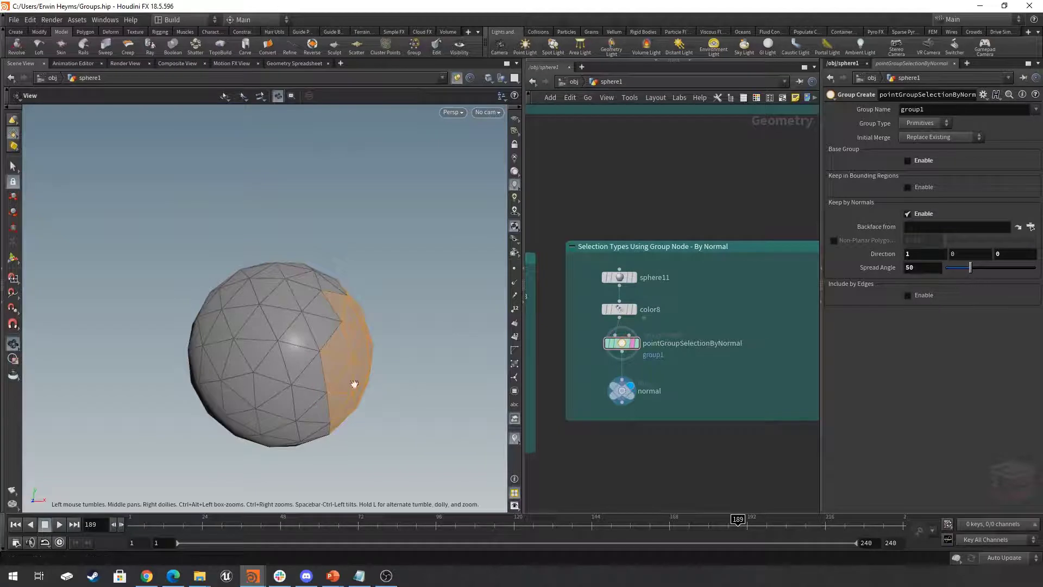
pyautogui.moveTo(354, 384); pyautogui.dragTo(297, 399)
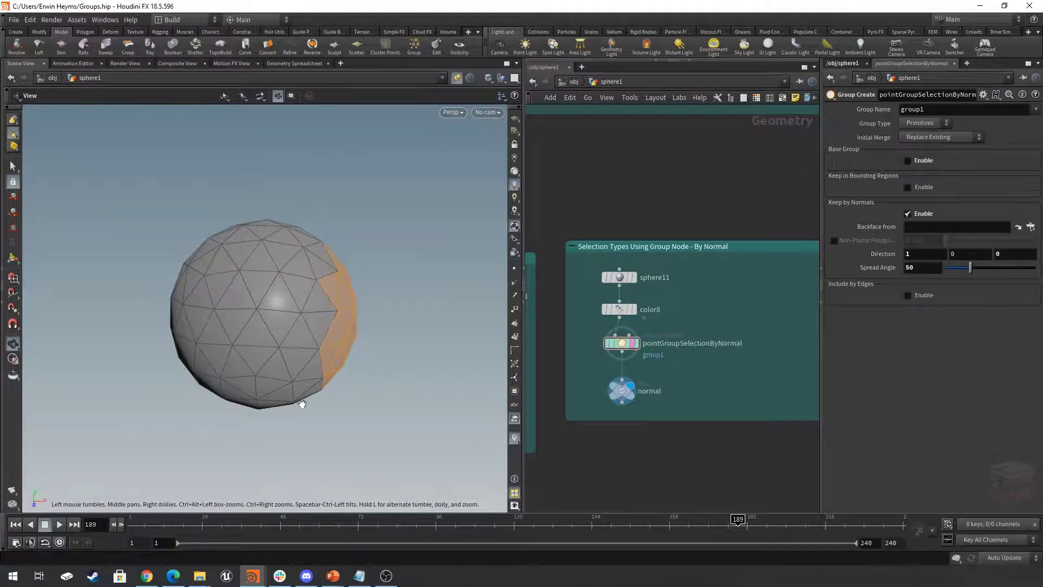
pyautogui.moveTo(302, 403); pyautogui.dragTo(349, 332)
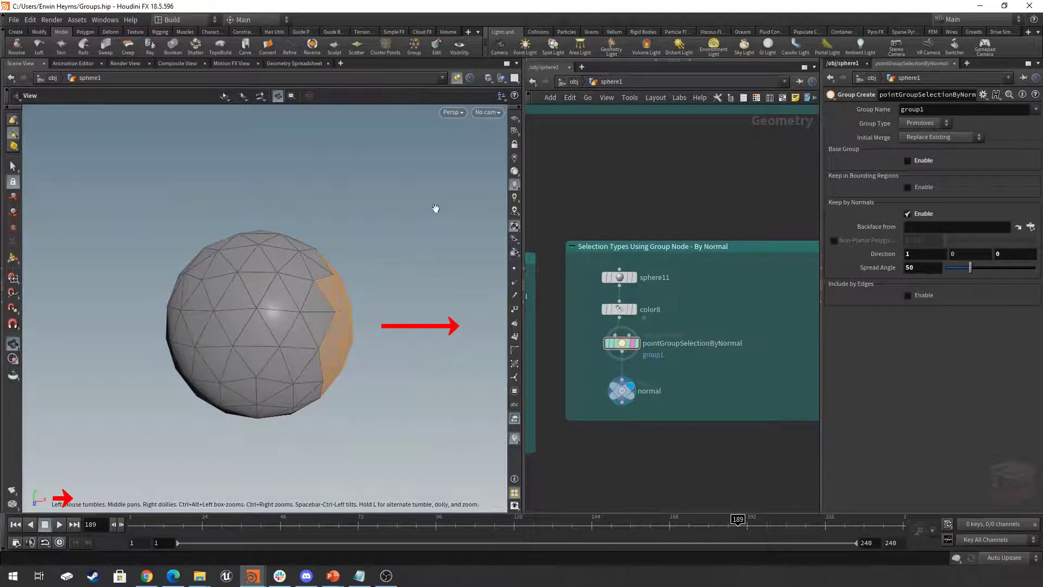
# - Set the Keep by Normals spread angle to 71 and the Y component of the direction to 1
pyautogui.moveTo(436, 208); pyautogui.dragTo(387, 279)
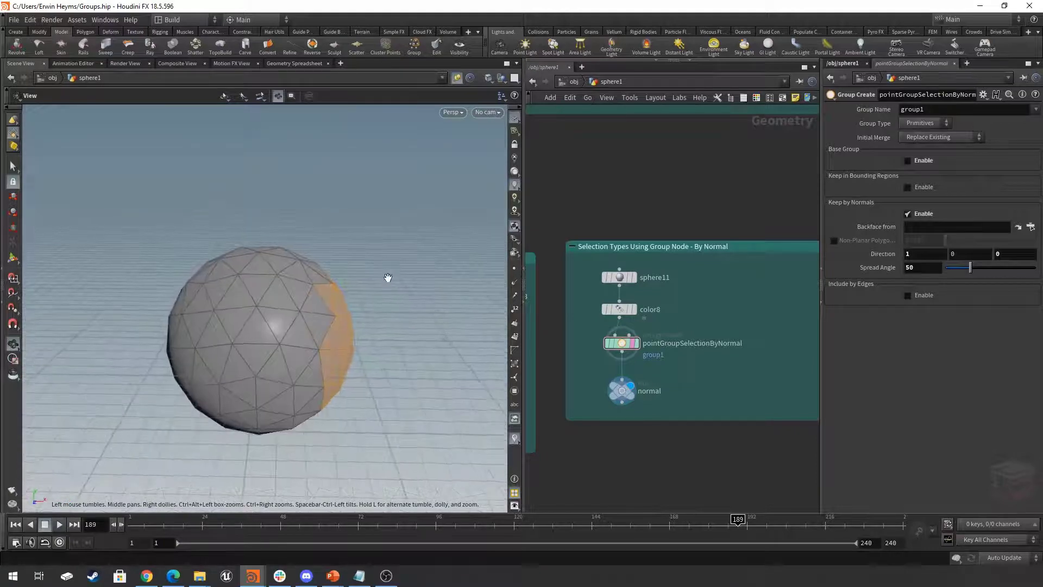
pyautogui.moveTo(970, 267)
pyautogui.mouseDown()
pyautogui.moveTo(994, 267)
pyautogui.moveTo(981, 267)
pyautogui.mouseUp()
pyautogui.click(951, 254)
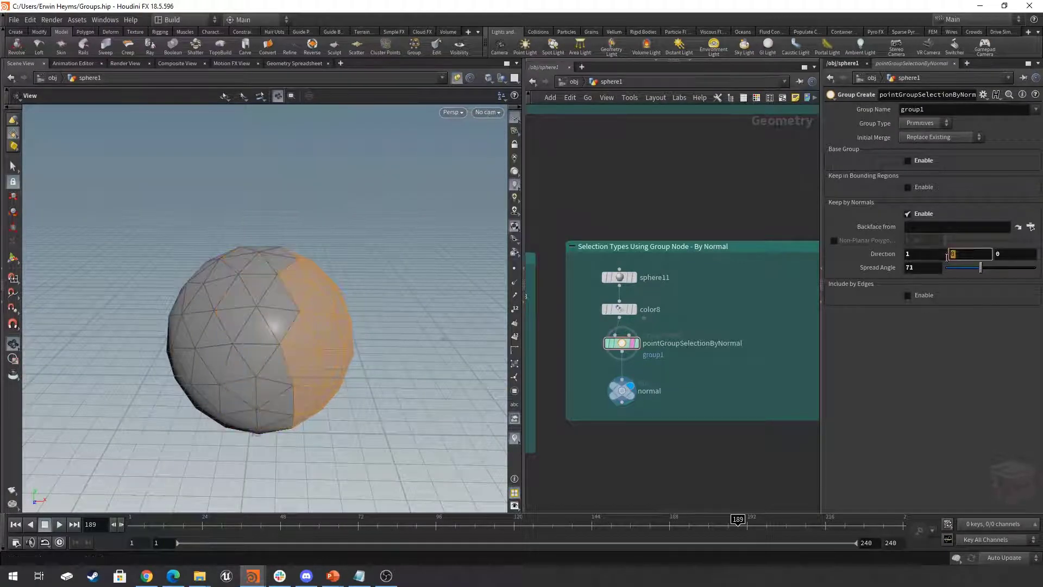
pyautogui.write('1')
pyautogui.press('Return')
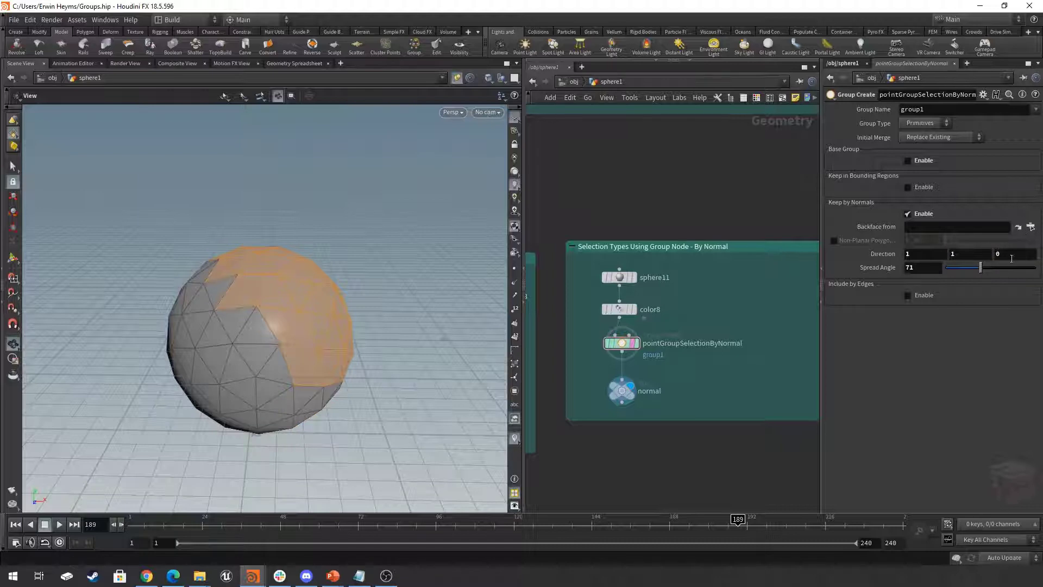
# - Set the Z component of the Keep by Normals direction to 1 and inspect the selection around the sphere
pyautogui.write('1')
pyautogui.press('Return')
pyautogui.moveTo(234, 256); pyautogui.dragTo(257, 273)
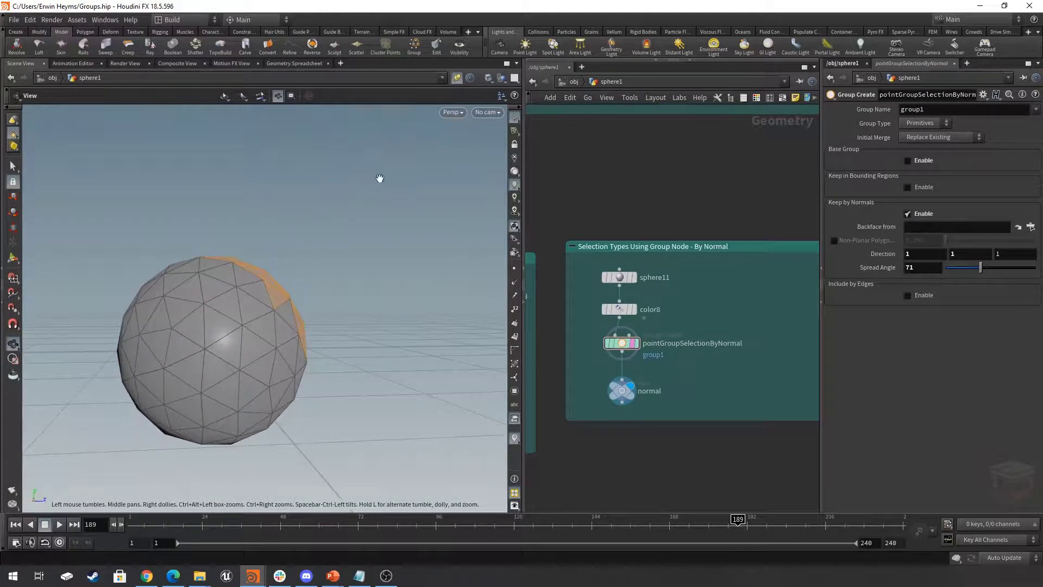
pyautogui.moveTo(380, 174); pyautogui.dragTo(348, 272)
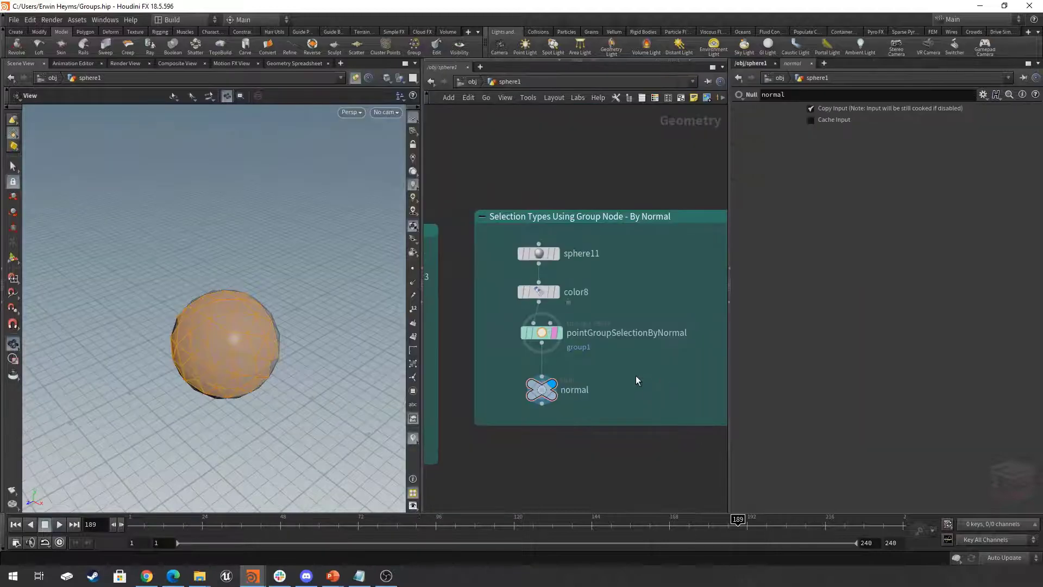
# - Go to the edge angle network, select pointGroupSelectionByEdgeAngle and display the edgeAngle null
pyautogui.scroll(-6, 636, 376)
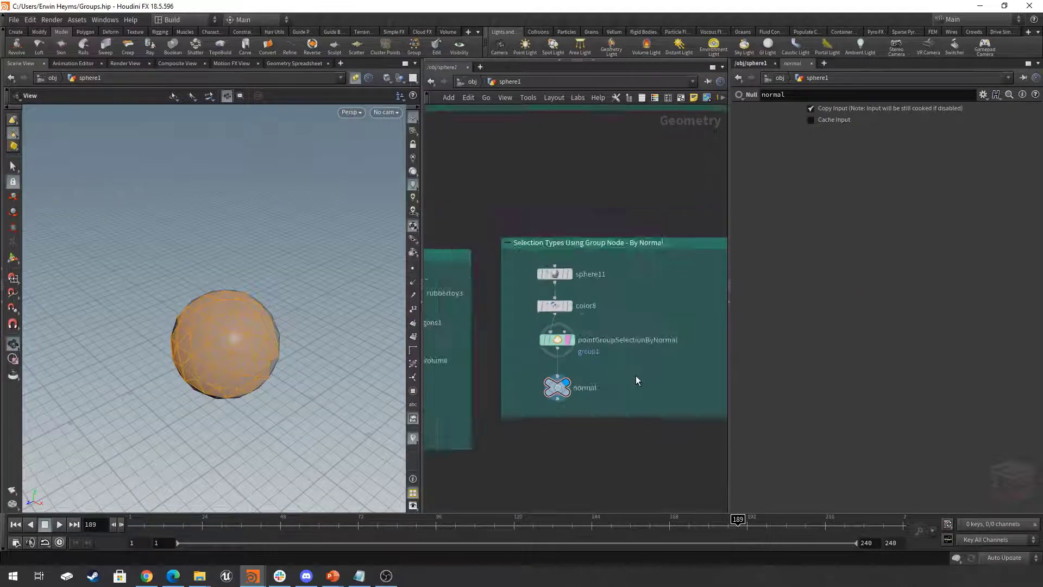
pyautogui.moveTo(655, 394); pyautogui.dragTo(578, 381, button='middle')
pyautogui.scroll(3, 617, 393)
pyautogui.scroll(-4, 614, 390)
pyautogui.scroll(-2, 543, 360)
pyautogui.scroll(7, 557, 386)
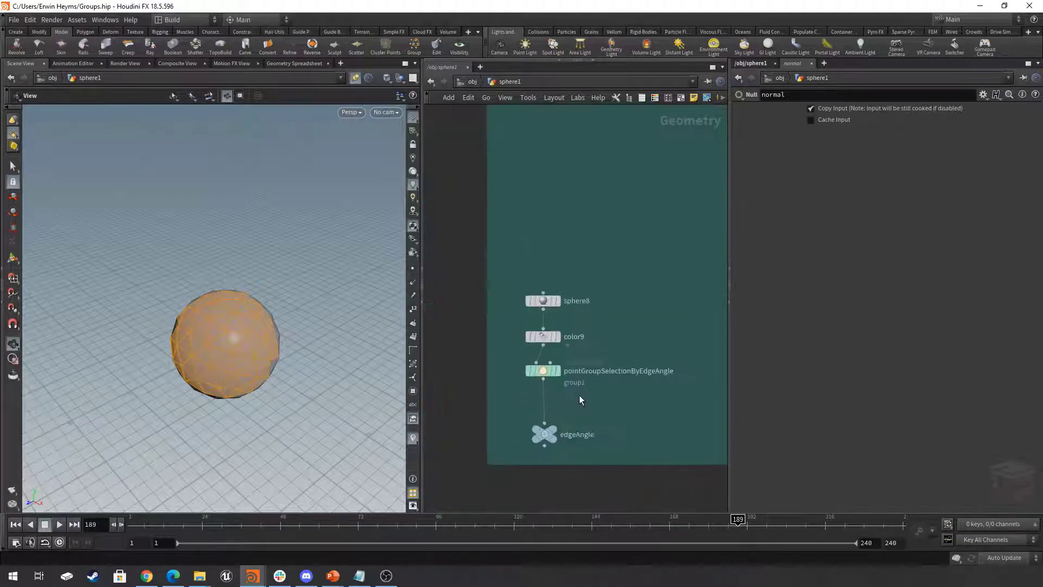
pyautogui.click(545, 371)
pyautogui.click(553, 430)
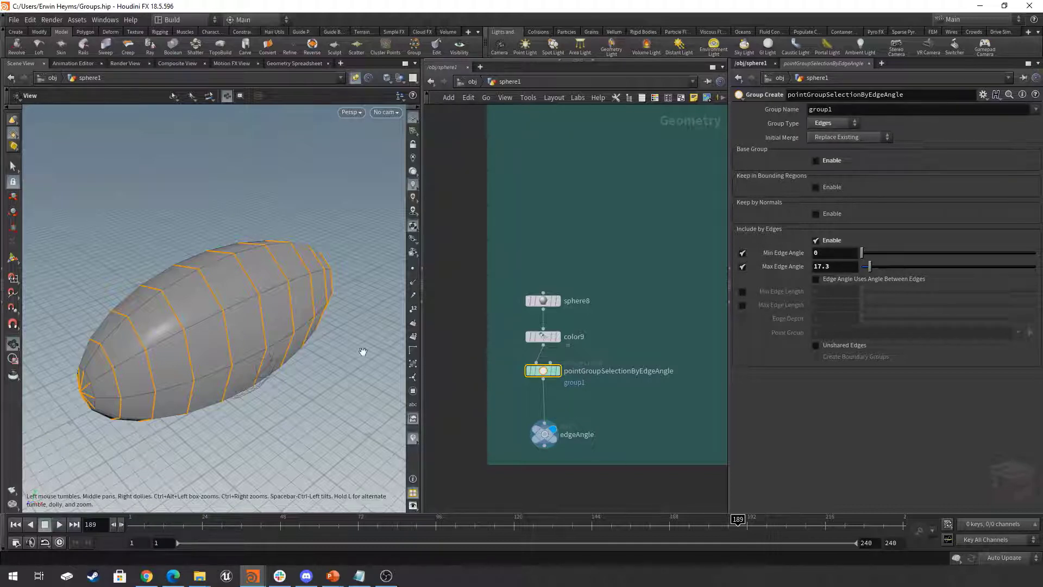
# - Switch the group type of pointGroupSelectionByEdgeAngle to Primitives and back to Edges
pyautogui.click(832, 130)
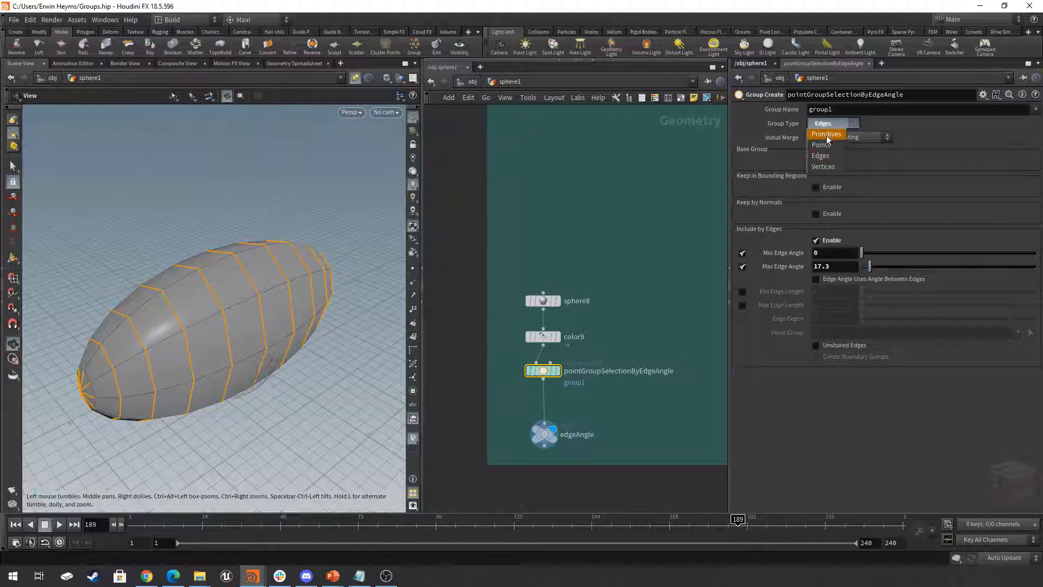
pyautogui.click(828, 134)
pyautogui.click(830, 125)
pyautogui.click(820, 155)
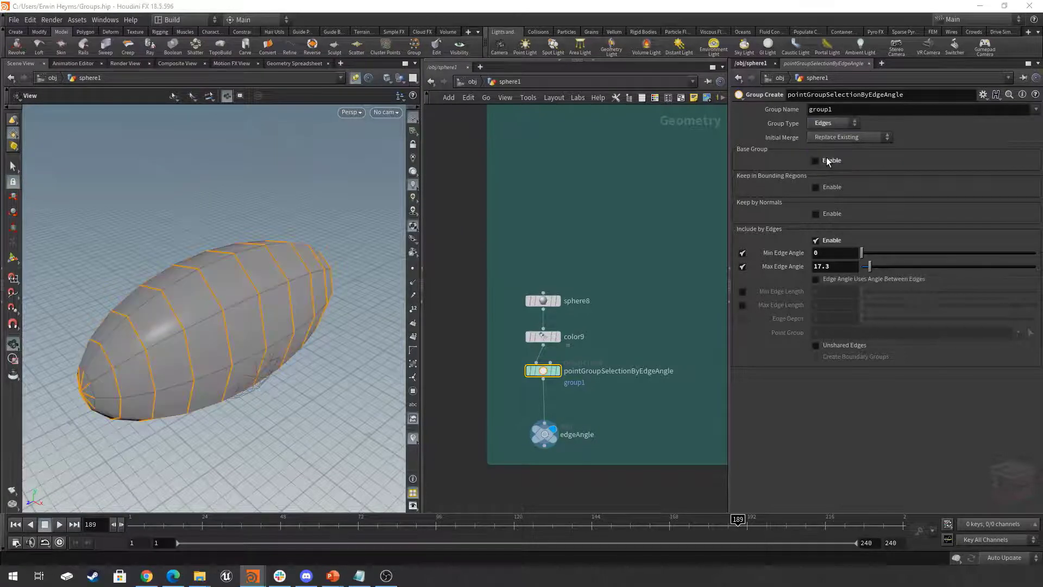
# - Lower the Max Edge Angle to 14 and raise it to 50, comparing the selected edges on the stretched sphere
pyautogui.moveTo(272, 287)
pyautogui.mouseDown()
pyautogui.moveTo(250, 284)
pyautogui.moveTo(270, 288)
pyautogui.mouseUp()
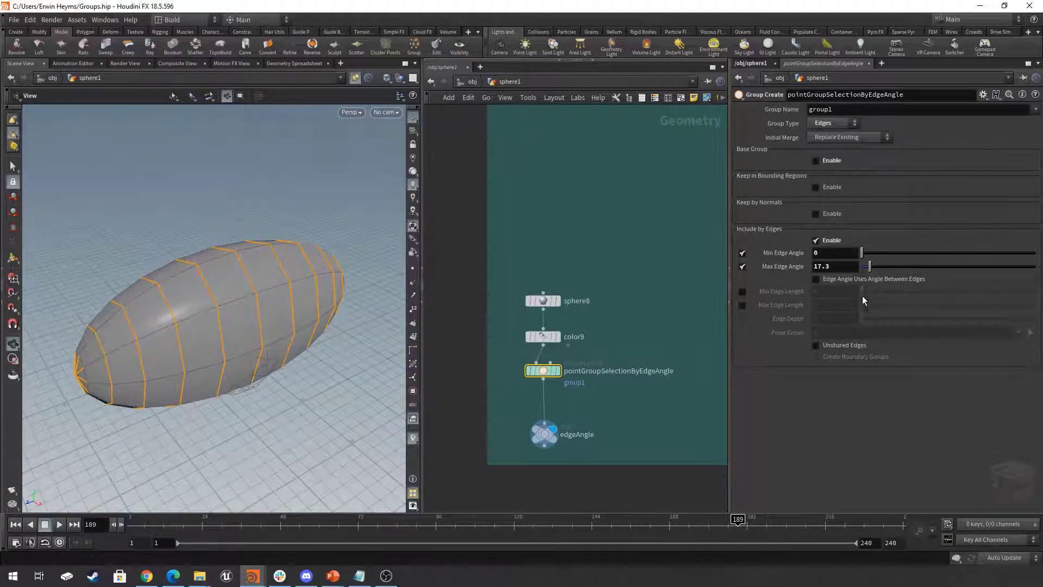
pyautogui.moveTo(870, 269); pyautogui.dragTo(870, 272)
pyautogui.moveTo(228, 305); pyautogui.dragTo(242, 288)
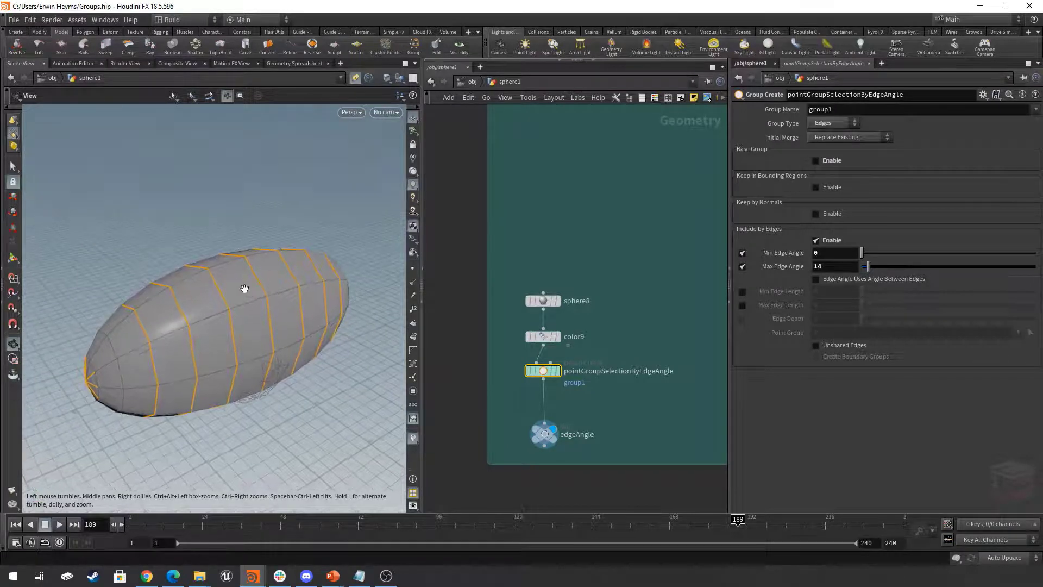
pyautogui.moveTo(868, 266)
pyautogui.mouseDown()
pyautogui.moveTo(888, 269)
pyautogui.moveTo(869, 279)
pyautogui.moveTo(889, 280)
pyautogui.moveTo(873, 284)
pyautogui.moveTo(886, 277)
pyautogui.moveTo(868, 256)
pyautogui.moveTo(878, 255)
pyautogui.moveTo(864, 259)
pyautogui.mouseUp()
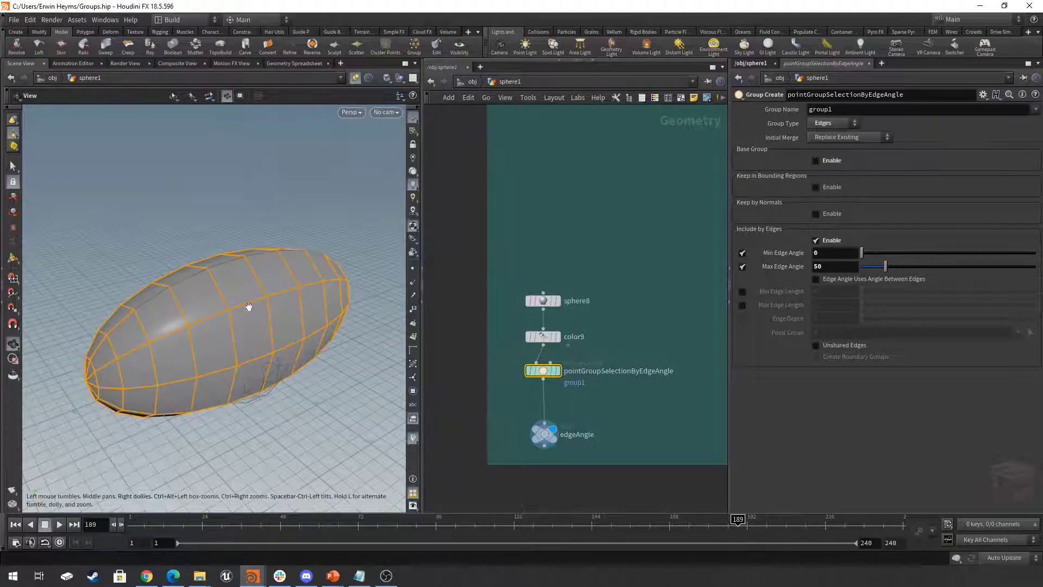
pyautogui.moveTo(282, 300); pyautogui.dragTo(303, 314)
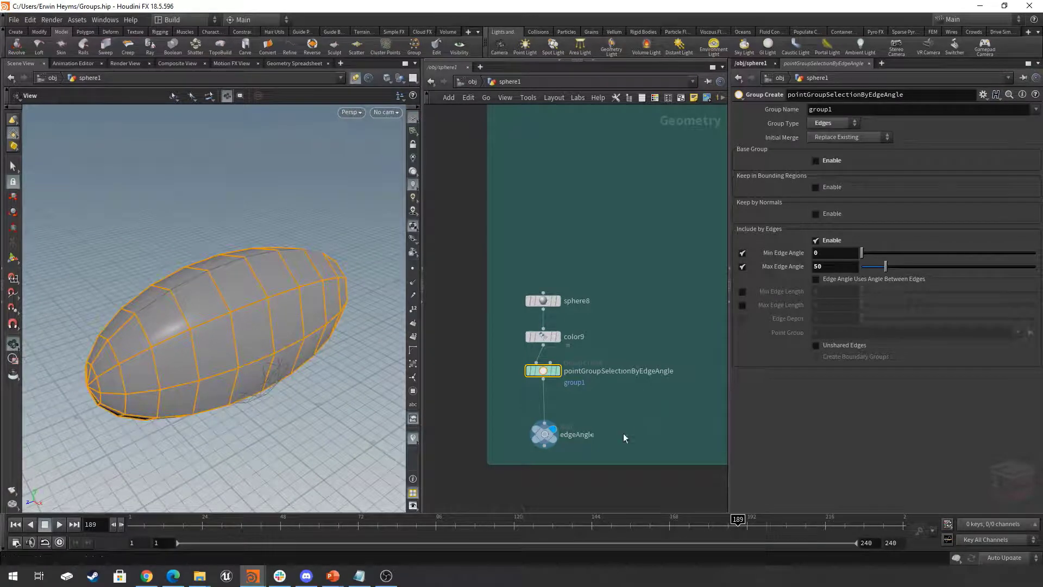
# - Move pointGroupSelectionByEdgeLength together with its edgeLength null to the left, clear of the column below color10
pyautogui.press('h')
pyautogui.click(573, 363)
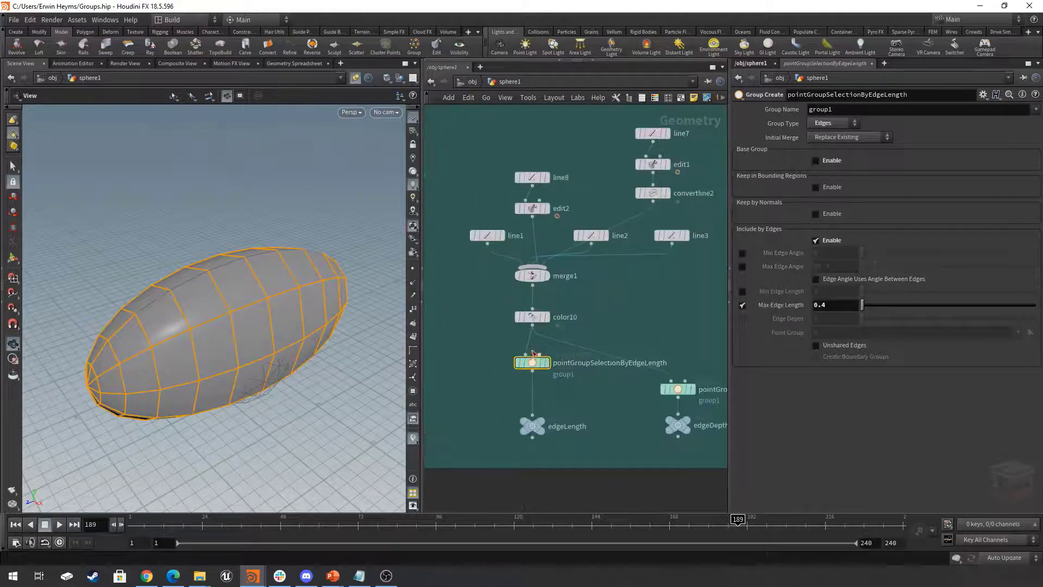
pyautogui.moveTo(604, 334); pyautogui.dragTo(525, 438)
pyautogui.moveTo(535, 363); pyautogui.dragTo(485, 384)
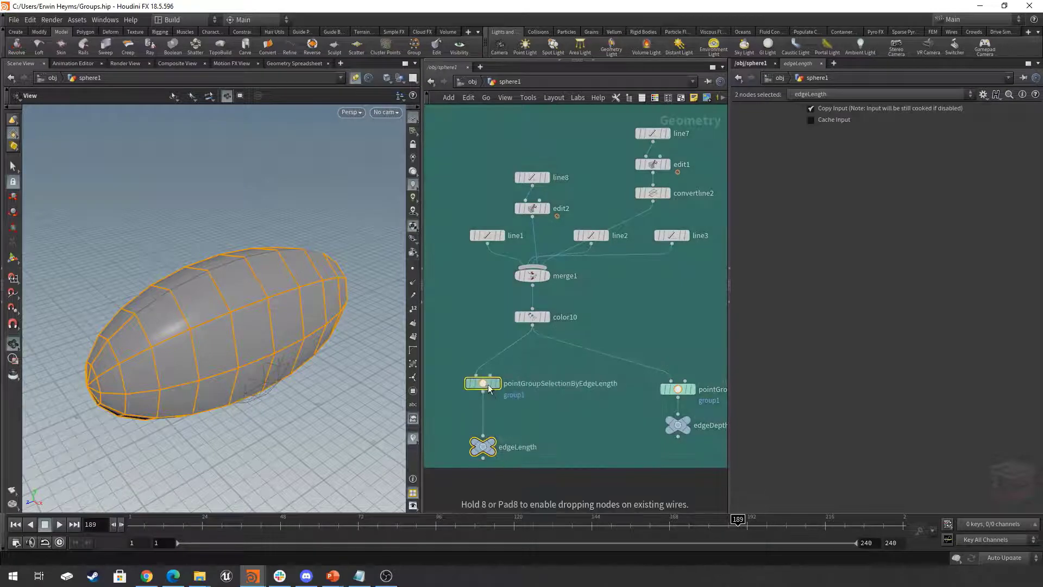
pyautogui.moveTo(584, 405); pyautogui.dragTo(596, 402, button='middle')
pyautogui.click(596, 401)
# - Display the color10 node's lines from the side and turn on point display in the viewport
pyautogui.click(560, 314)
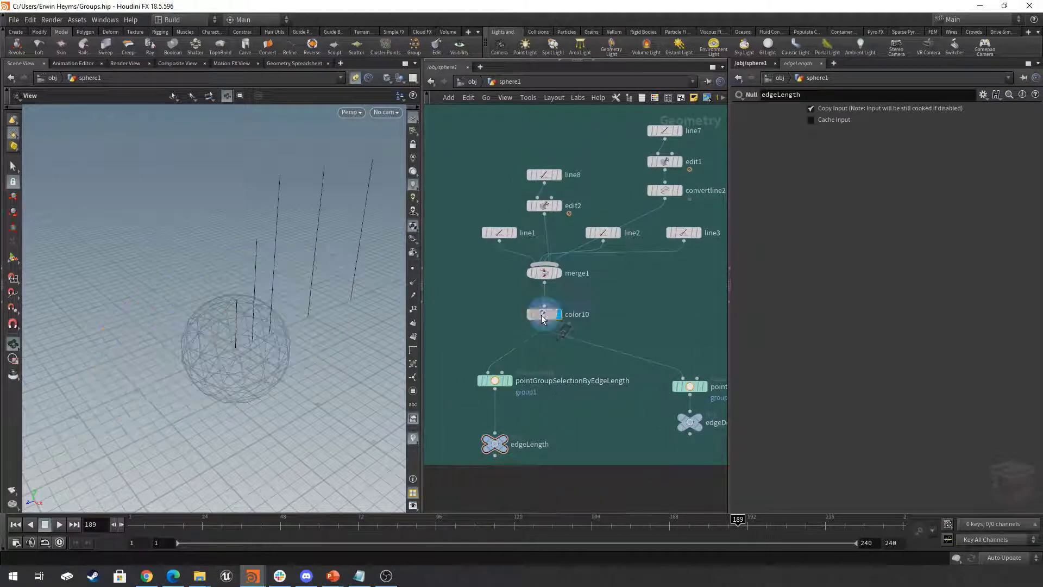
pyautogui.moveTo(317, 282); pyautogui.dragTo(353, 246)
pyautogui.click(554, 315)
pyautogui.click(413, 269)
pyautogui.scroll(2, 282, 303)
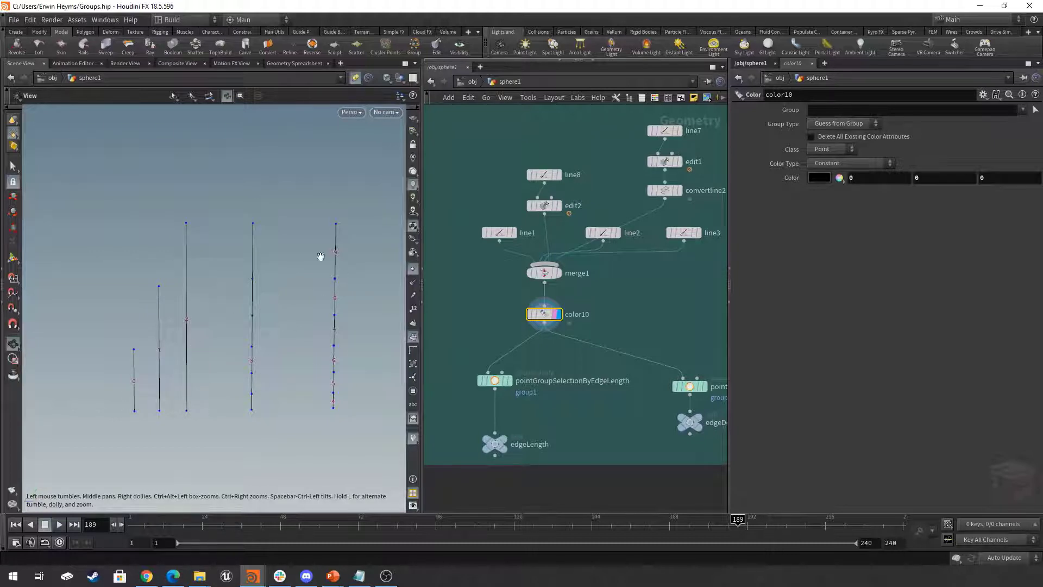
# - Display pointGroupSelectionByEdgeLength and reduce its Max Edge Length to 0
pyautogui.click(506, 384)
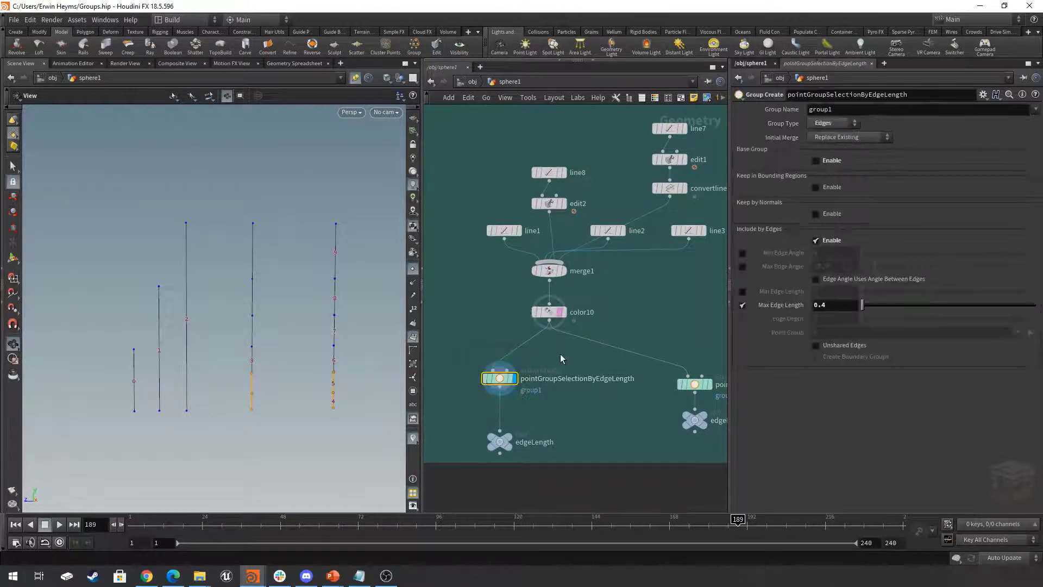
pyautogui.moveTo(568, 386); pyautogui.dragTo(581, 384, button='middle')
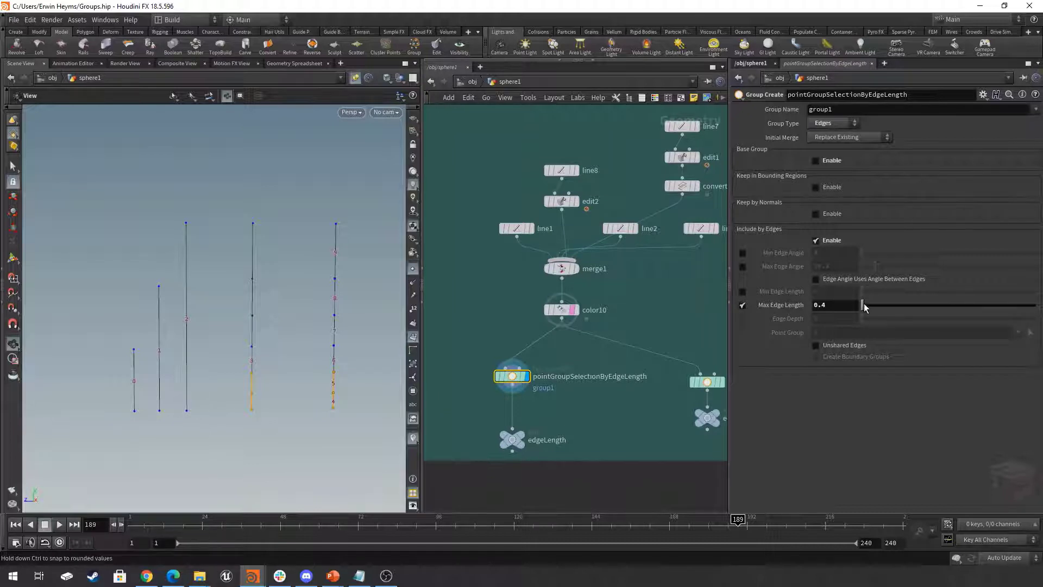
pyautogui.moveTo(864, 309); pyautogui.dragTo(865, 311)
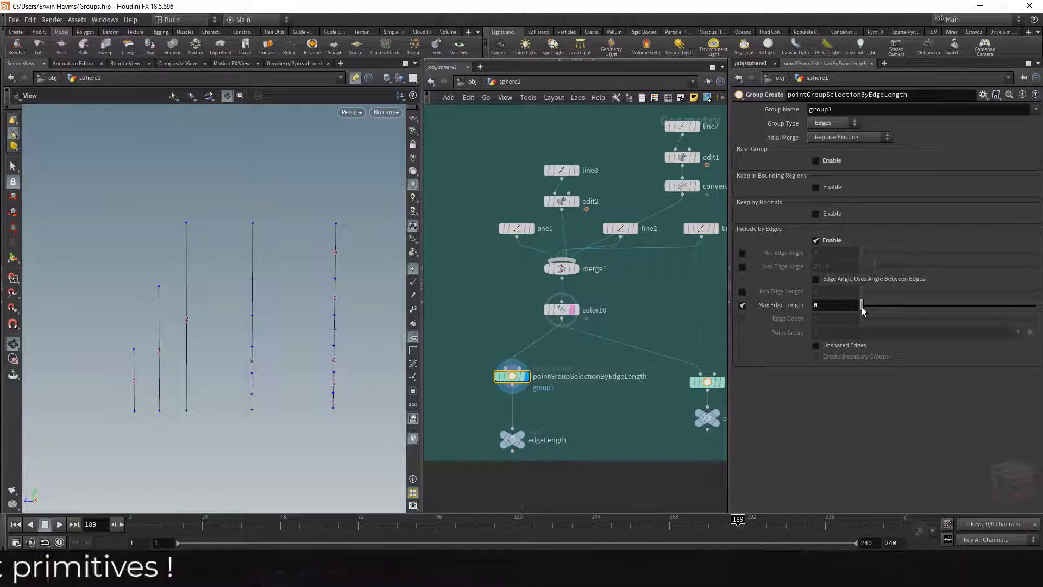
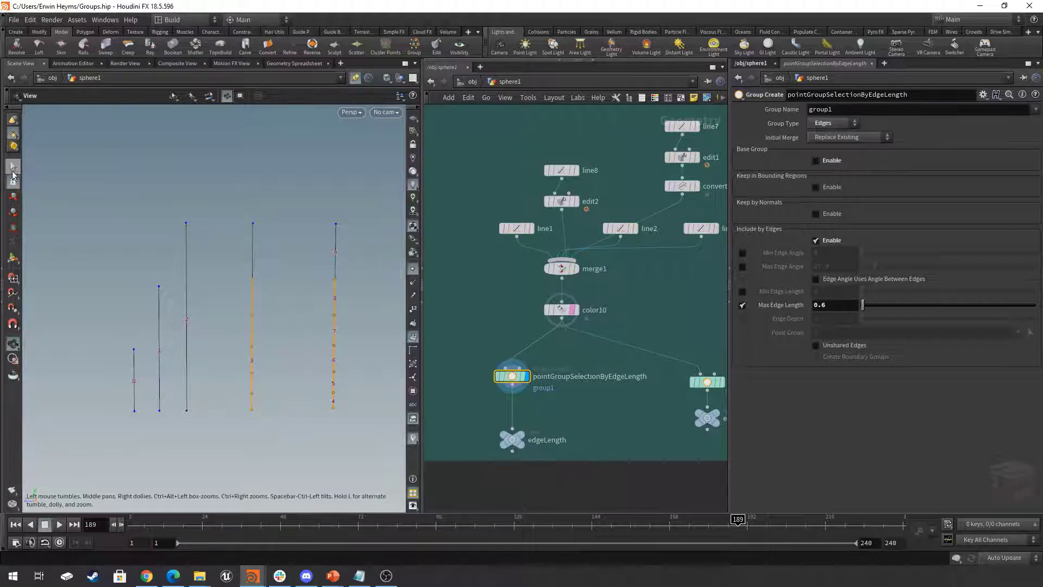
# - Use the viewport's edge and primitive selection modes to inspect the individual segments of the subdivided lines
pyautogui.click(13, 166)
pyautogui.rightClick(13, 135)
pyautogui.press('3')
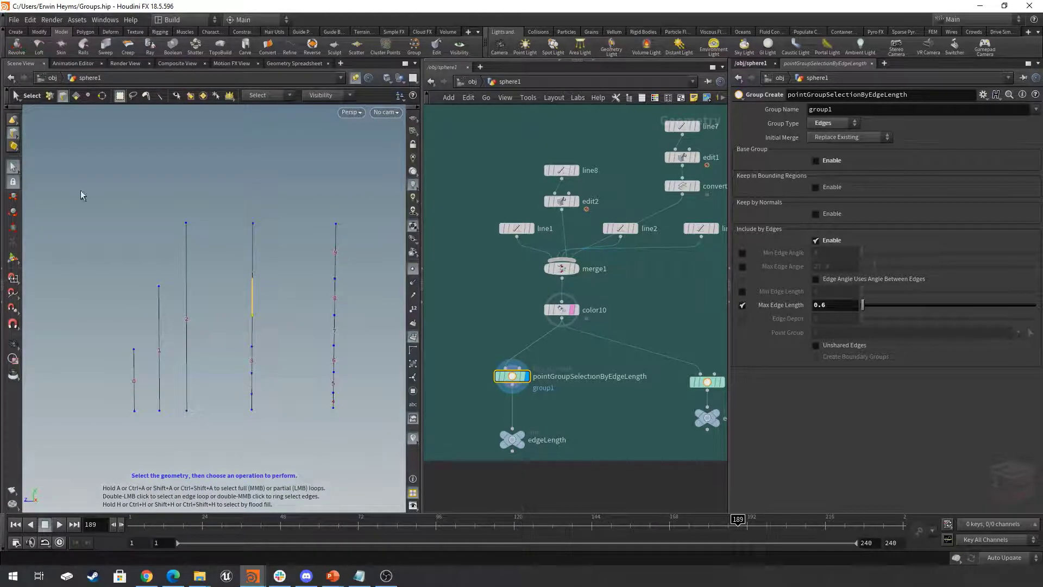
pyautogui.click(13, 133)
pyautogui.click(50, 158)
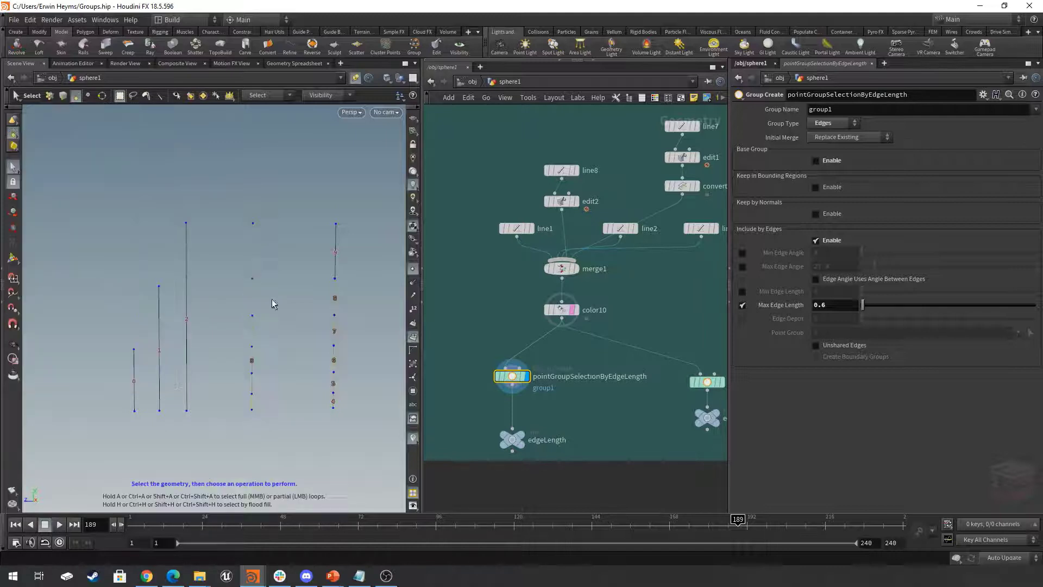
pyautogui.click(251, 347)
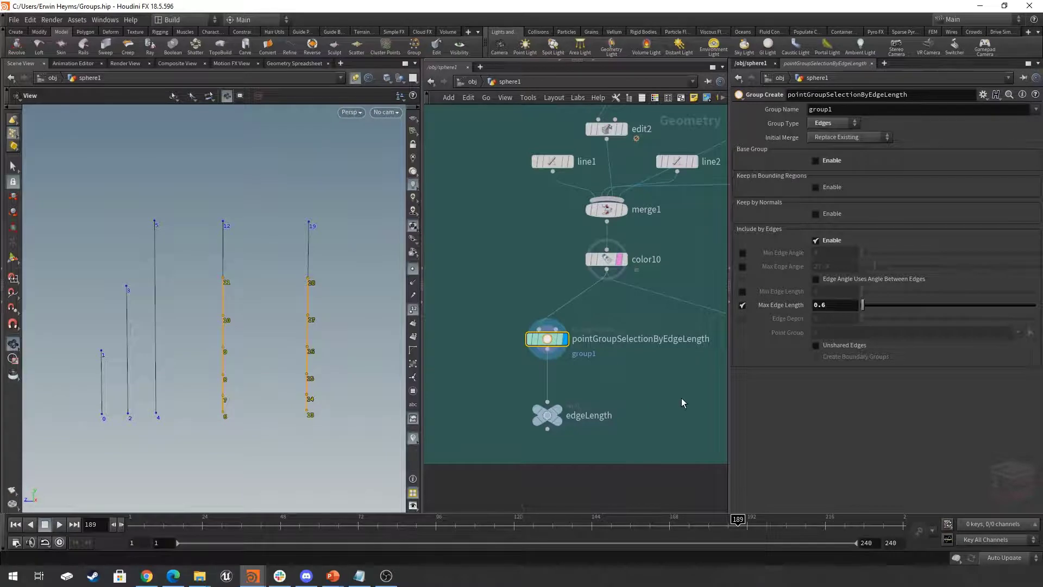
# - Display the edgeDepth null and bring up the parameters of pointGroupSelectionByEdgeDepth
pyautogui.scroll(-2, 682, 398)
pyautogui.moveTo(673, 397); pyautogui.dragTo(489, 391, button='middle')
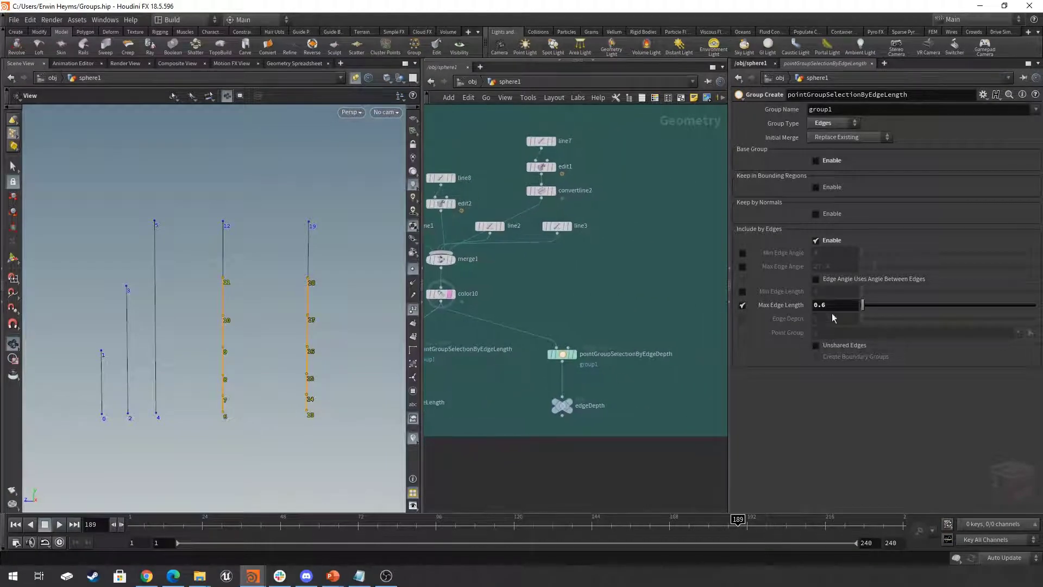
pyautogui.click(568, 405)
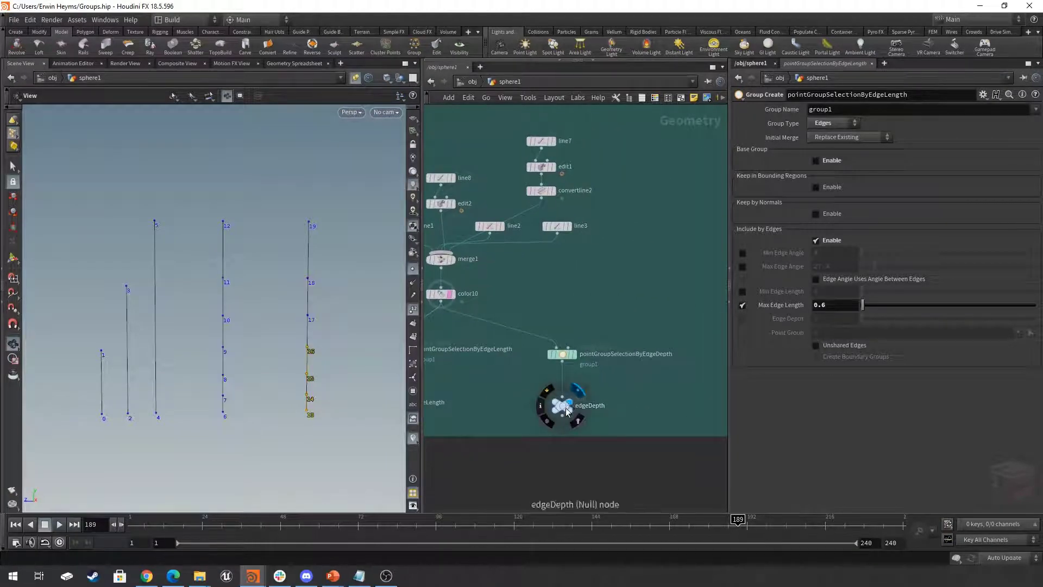
pyautogui.click(563, 355)
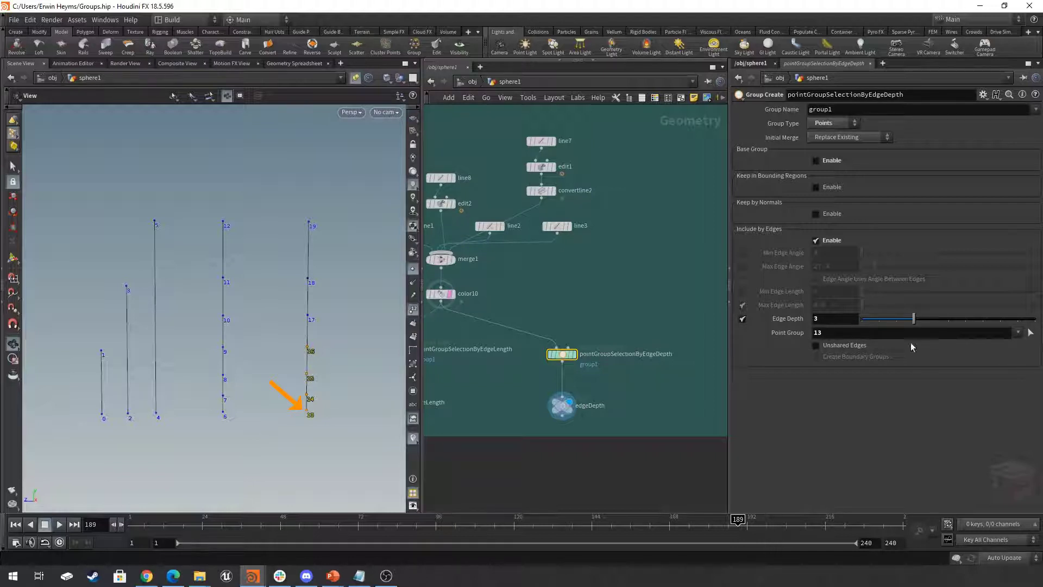
# - Add point 12 to the Point Group of pointGroupSelectionByEdgeDepth, making it 12-13, and lower the Edge Depth
pyautogui.click(1031, 332)
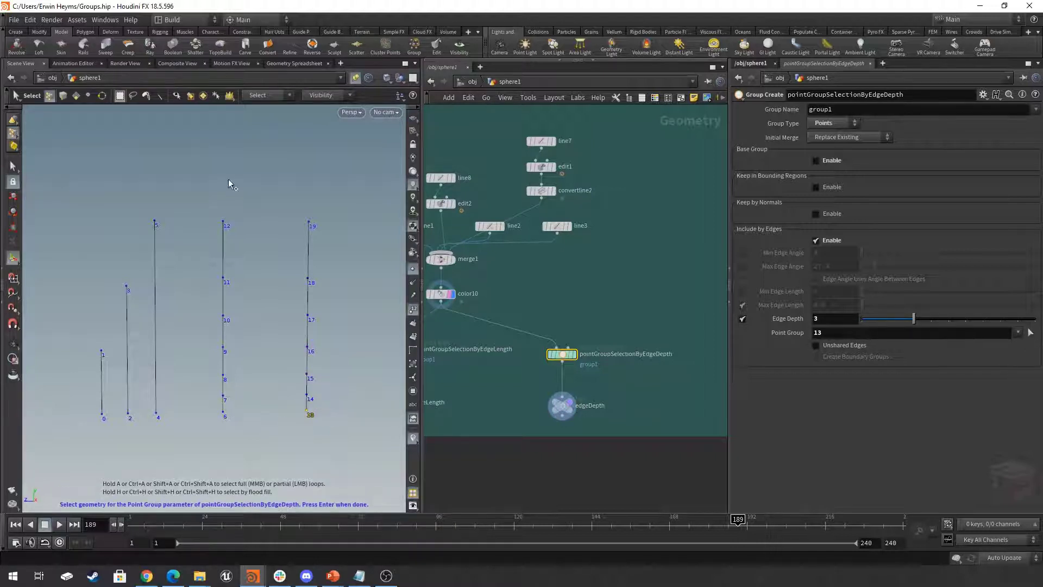
pyautogui.rightClick(300, 194)
pyautogui.click(345, 219)
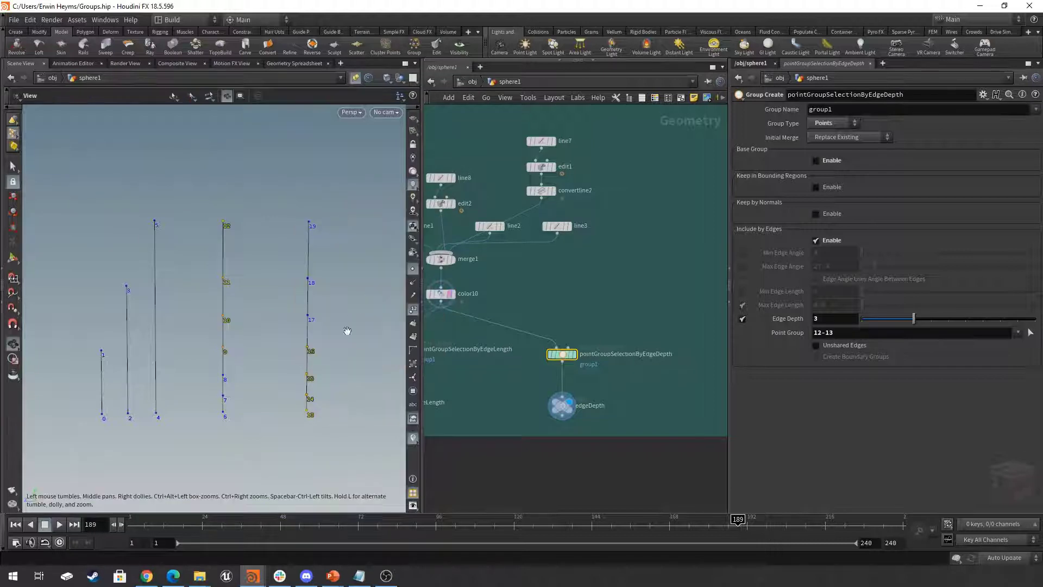
pyautogui.moveTo(911, 324); pyautogui.dragTo(880, 322)
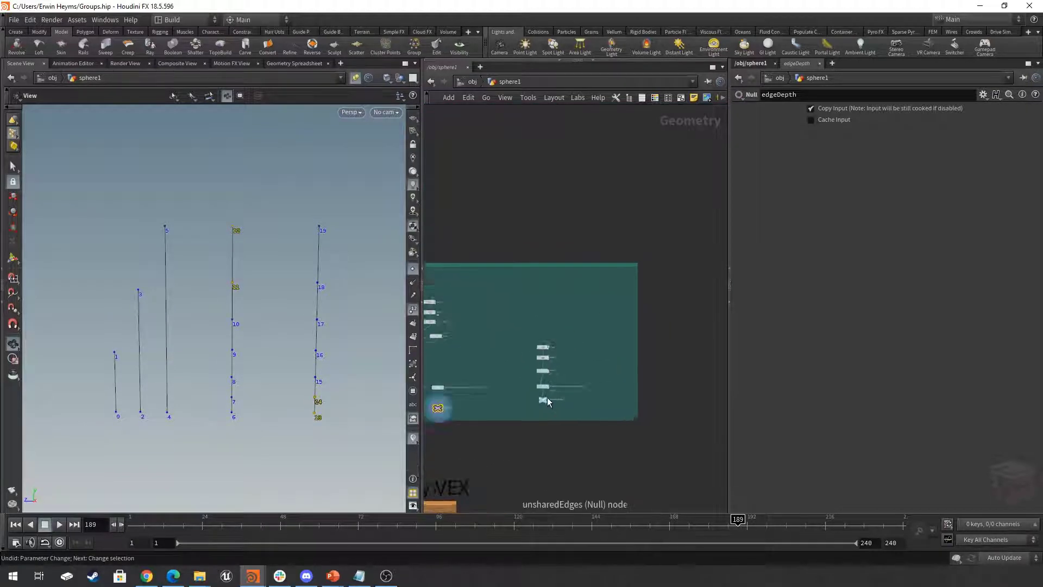
# - Display the unsharedEdges null with its template flag on and view the grid with the cut-out strip from above
pyautogui.click(544, 364)
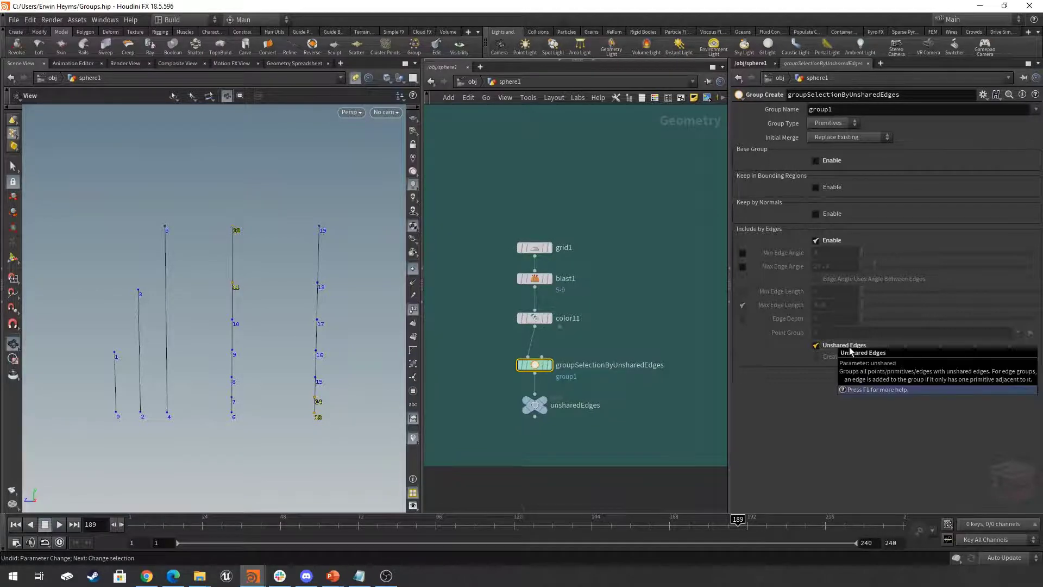
pyautogui.click(543, 403)
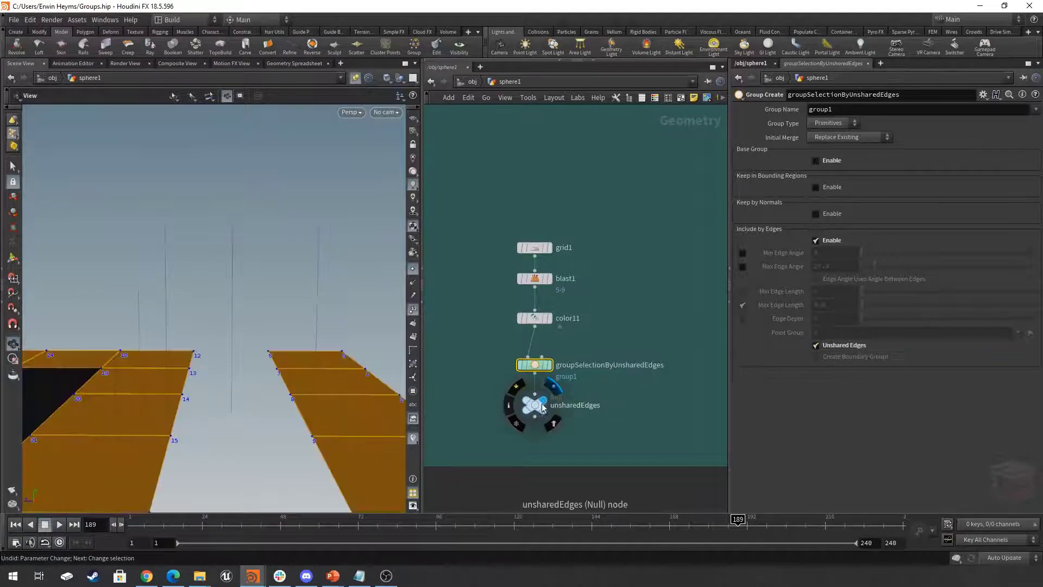
pyautogui.click(535, 405)
pyautogui.moveTo(210, 300); pyautogui.dragTo(218, 356)
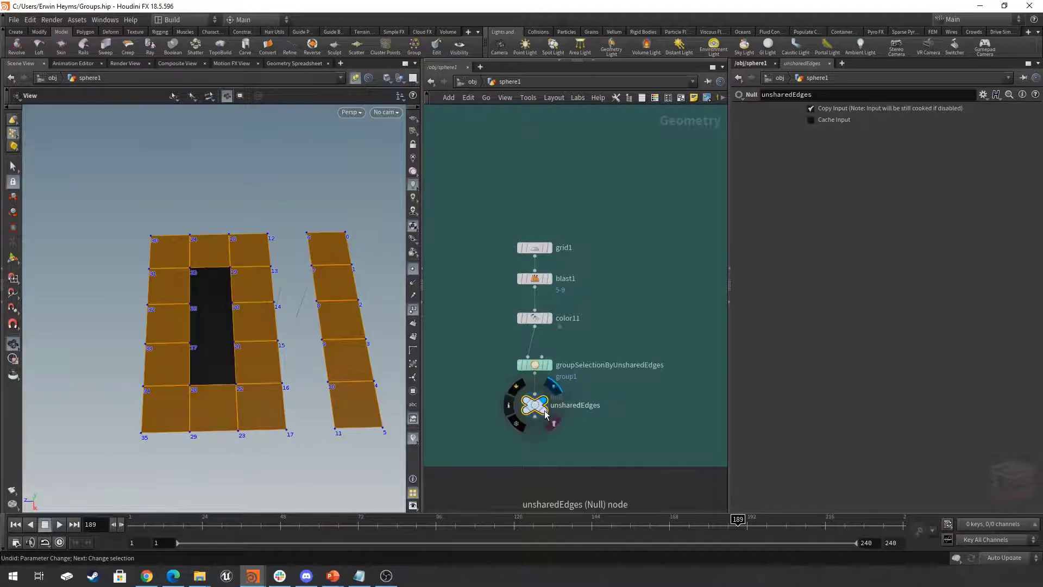
pyautogui.click(552, 420)
pyautogui.moveTo(303, 312); pyautogui.dragTo(297, 297)
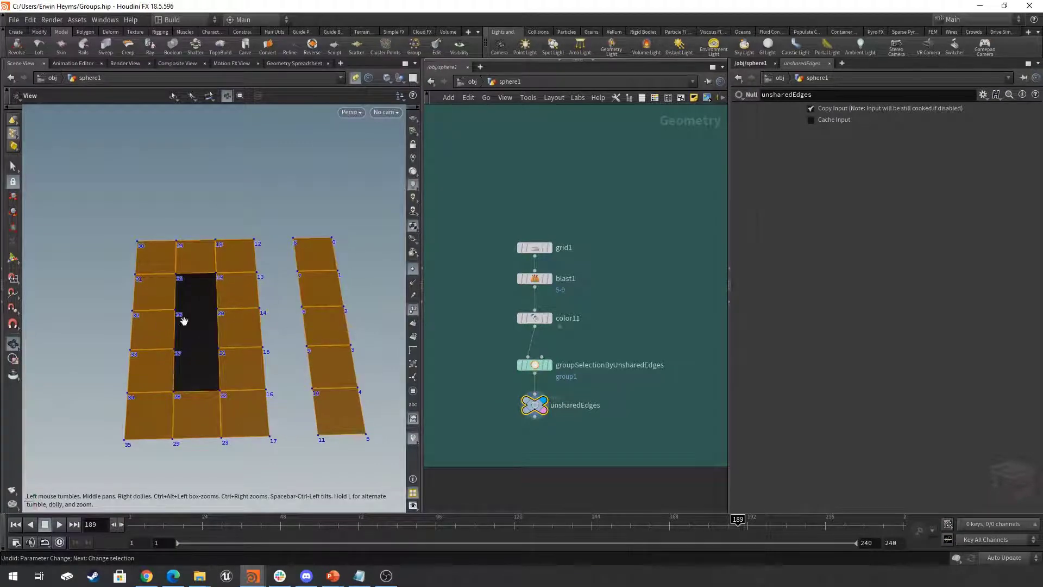
# - Display groupSelectionByUnsharedEdges and set its Group Type to Edges to see the grid's boundary edges
pyautogui.click(534, 365)
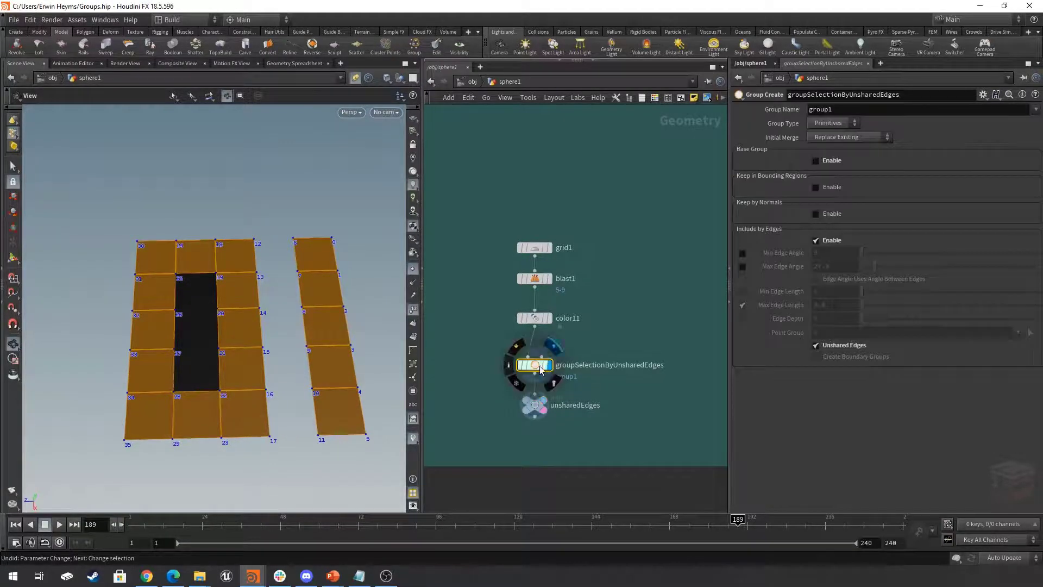
pyautogui.click(836, 124)
pyautogui.click(827, 153)
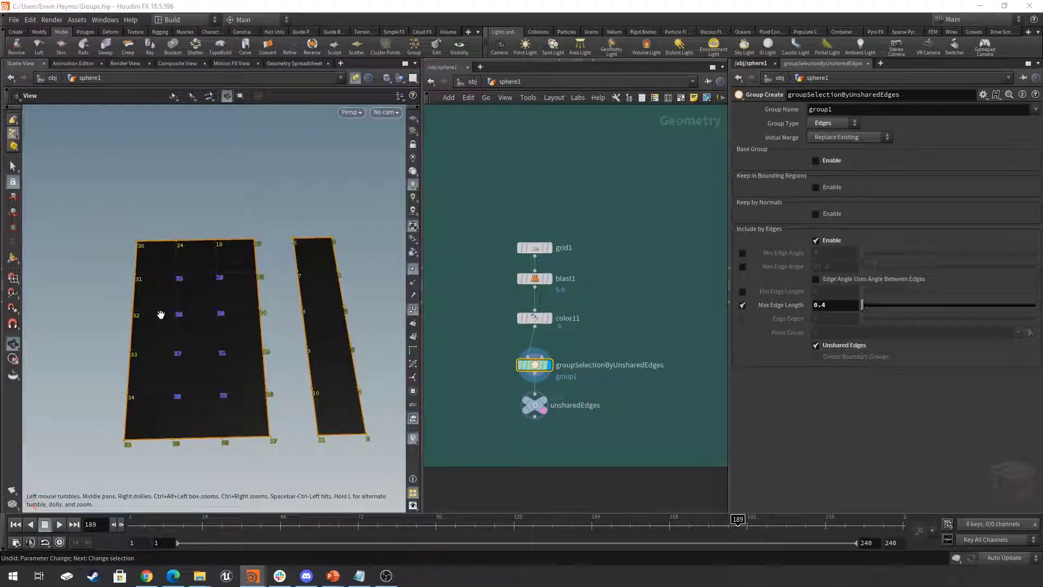
pyautogui.moveTo(184, 326); pyautogui.dragTo(213, 346)
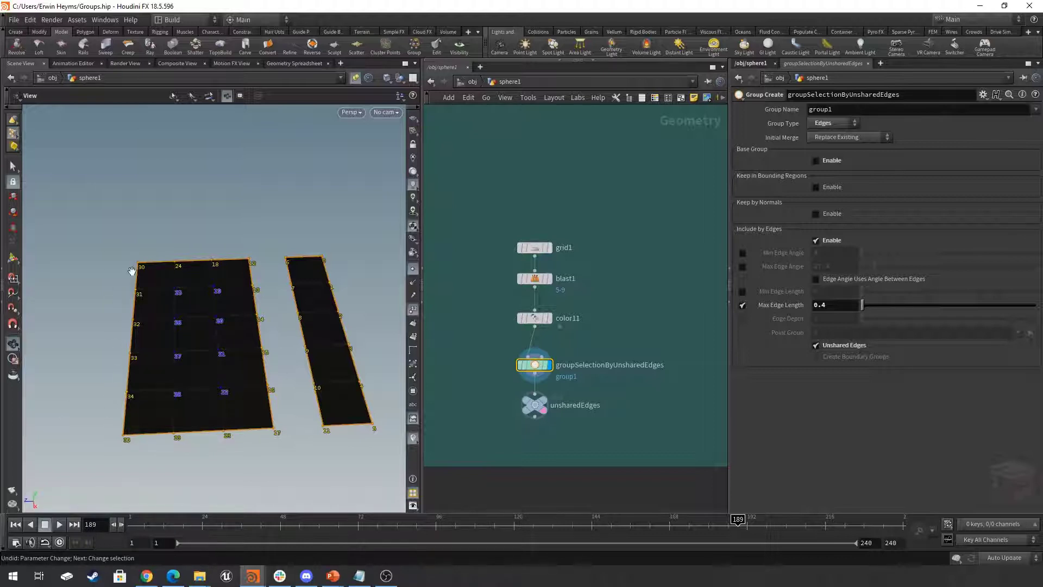
# - Cycle the Group Type of groupSelectionByUnsharedEdges through Primitives, Points, Edges and Vertices, ending on Primitives
pyautogui.click(832, 124)
pyautogui.click(828, 133)
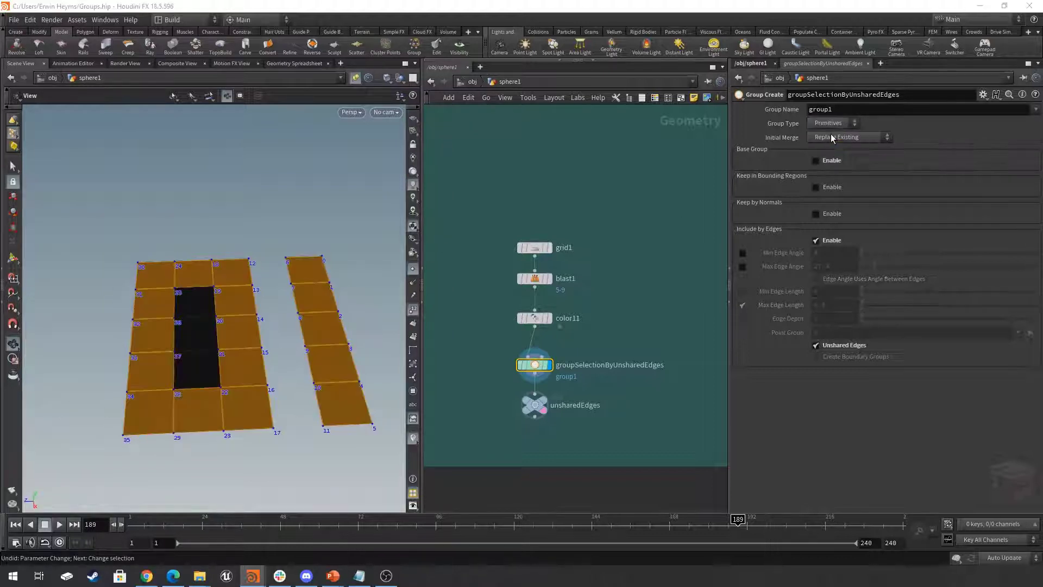
pyautogui.click(833, 125)
pyautogui.click(826, 145)
pyautogui.click(833, 124)
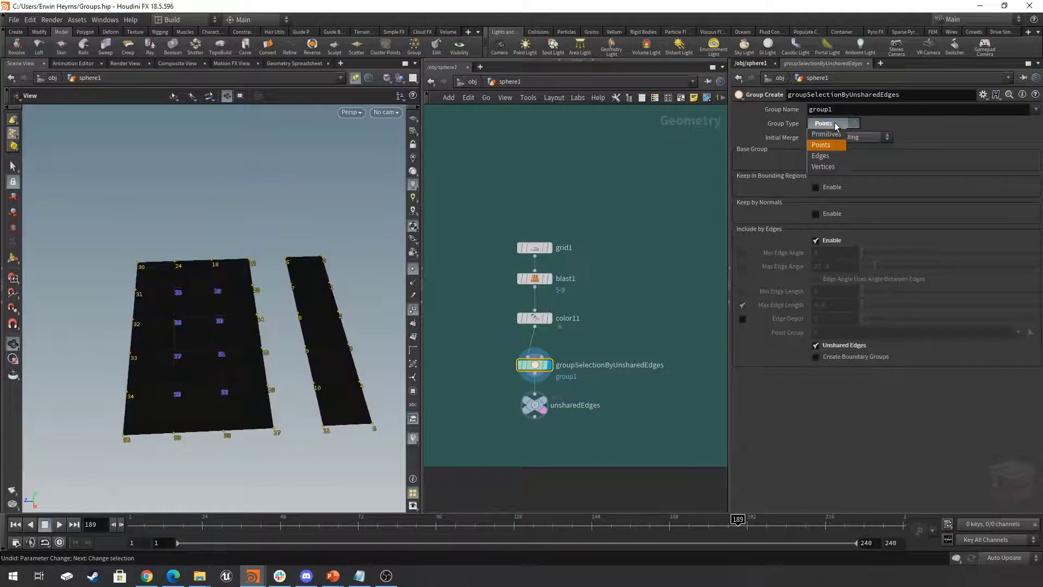
pyautogui.click(833, 157)
pyautogui.click(833, 124)
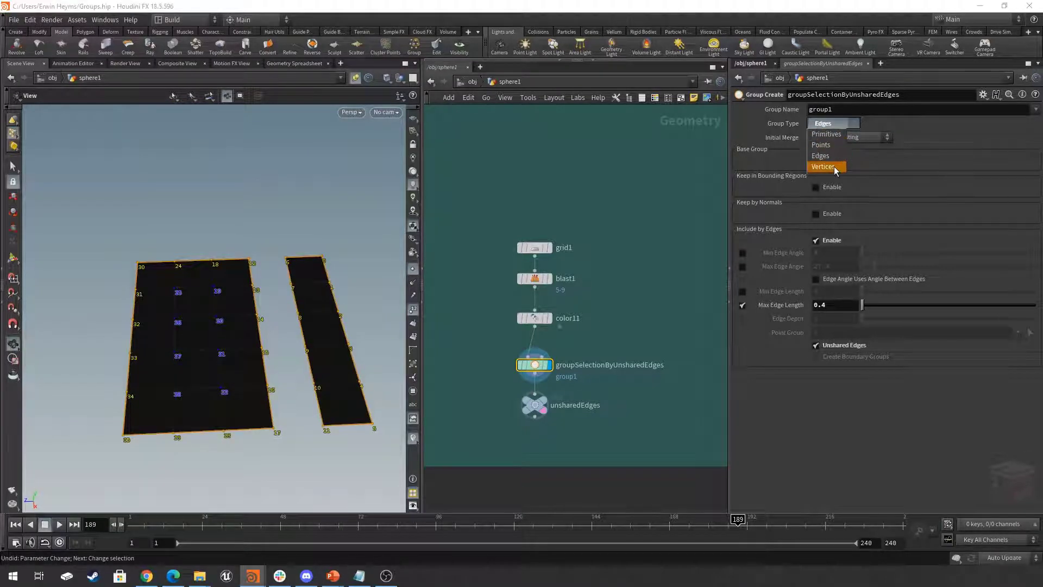
pyautogui.click(829, 166)
pyautogui.click(833, 123)
pyautogui.click(828, 122)
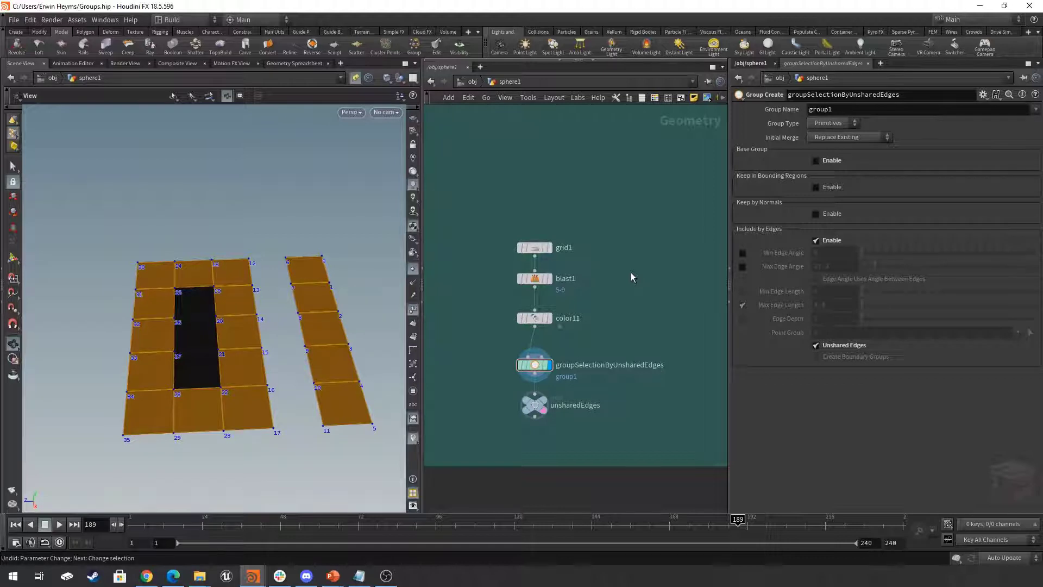
# - Add a Group by Range node in the empty space above the Group Range heading and display it
pyautogui.scroll(-9, 636, 262)
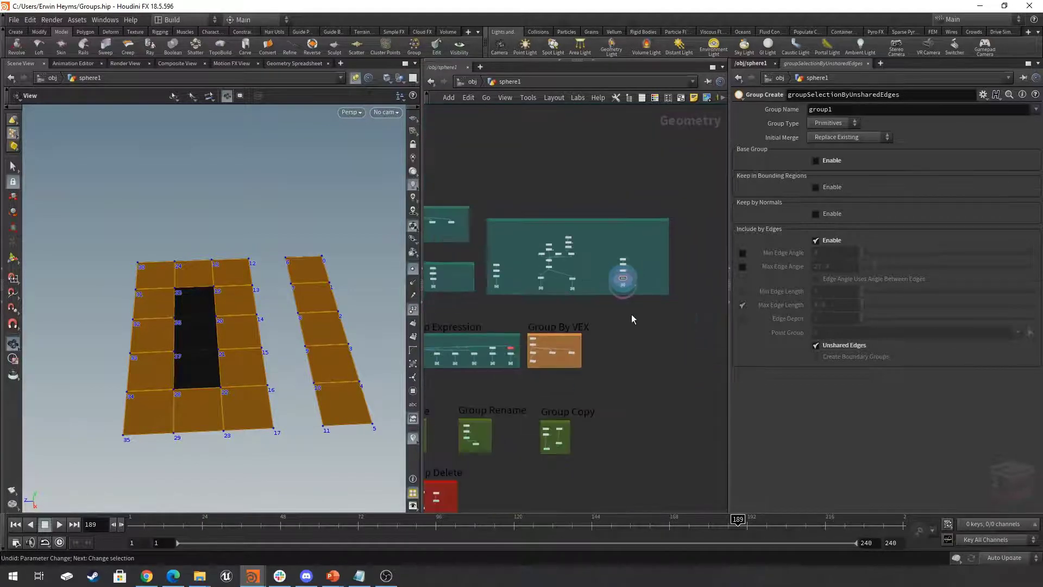
pyautogui.moveTo(615, 348); pyautogui.dragTo(734, 335, button='middle')
pyautogui.moveTo(567, 378); pyautogui.dragTo(703, 387, button='middle')
pyautogui.scroll(4, 571, 383)
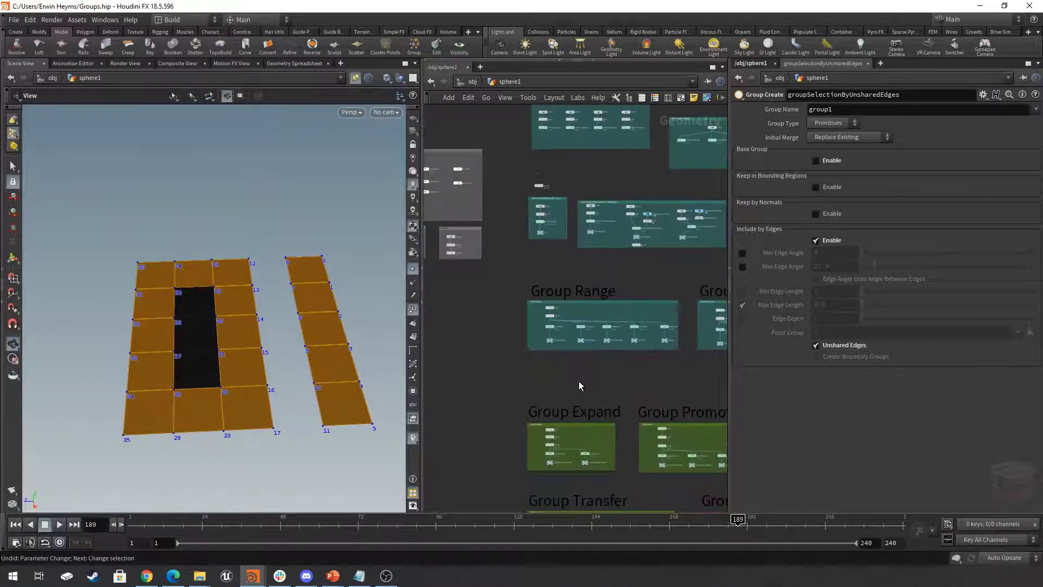
pyautogui.moveTo(580, 384); pyautogui.dragTo(551, 422, button='middle')
pyautogui.scroll(10, 552, 426)
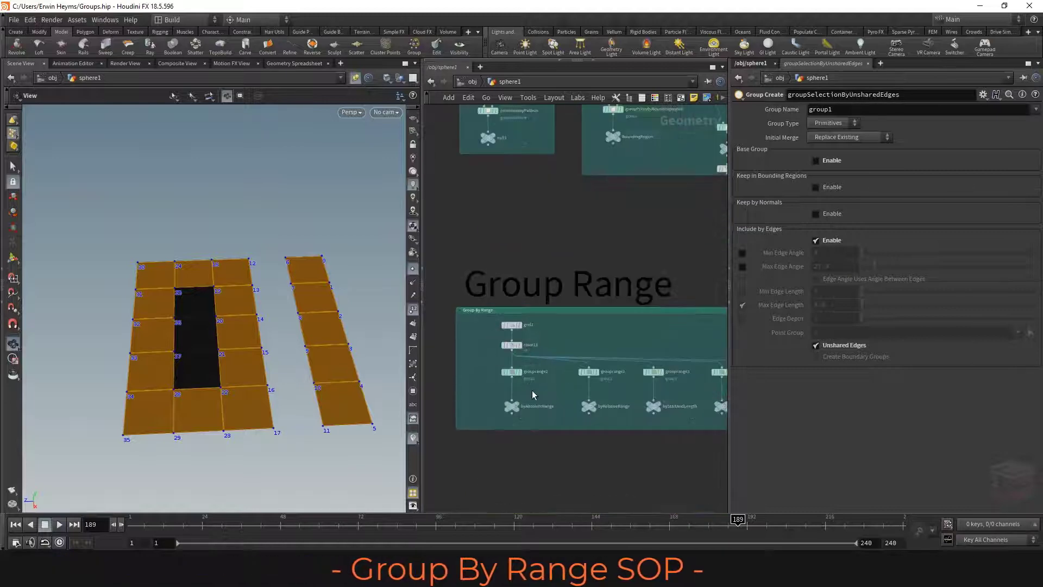
pyautogui.scroll(-8, 492, 424)
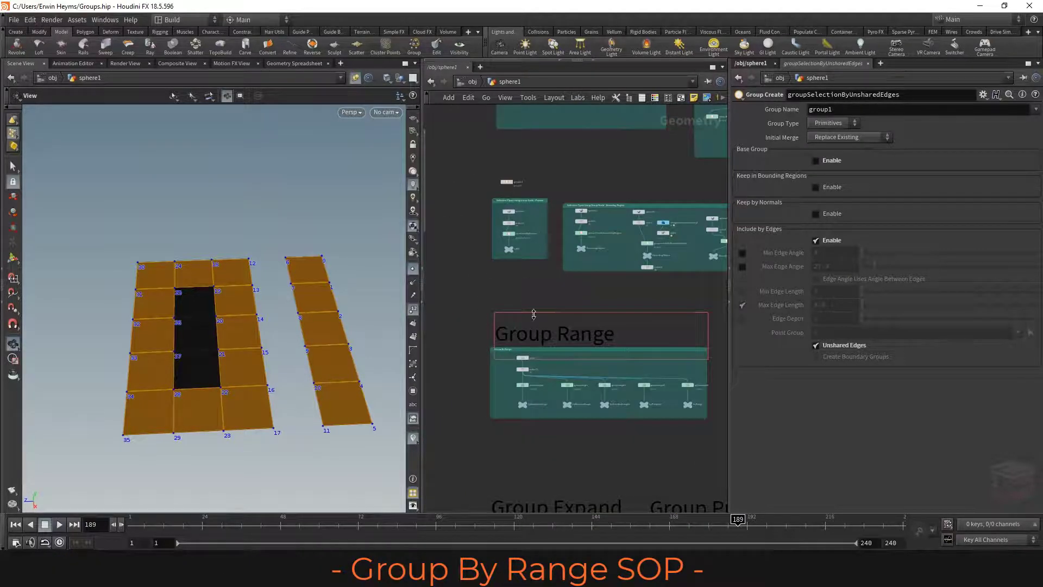
pyautogui.scroll(5, 533, 309)
pyautogui.press('Tab')
pyautogui.write('group')
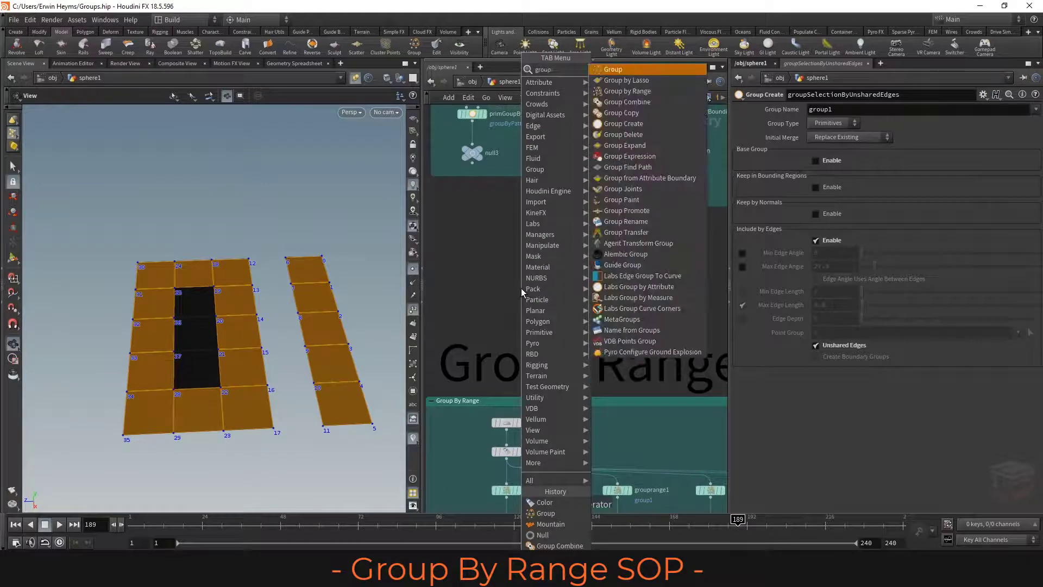
pyautogui.press('Return')
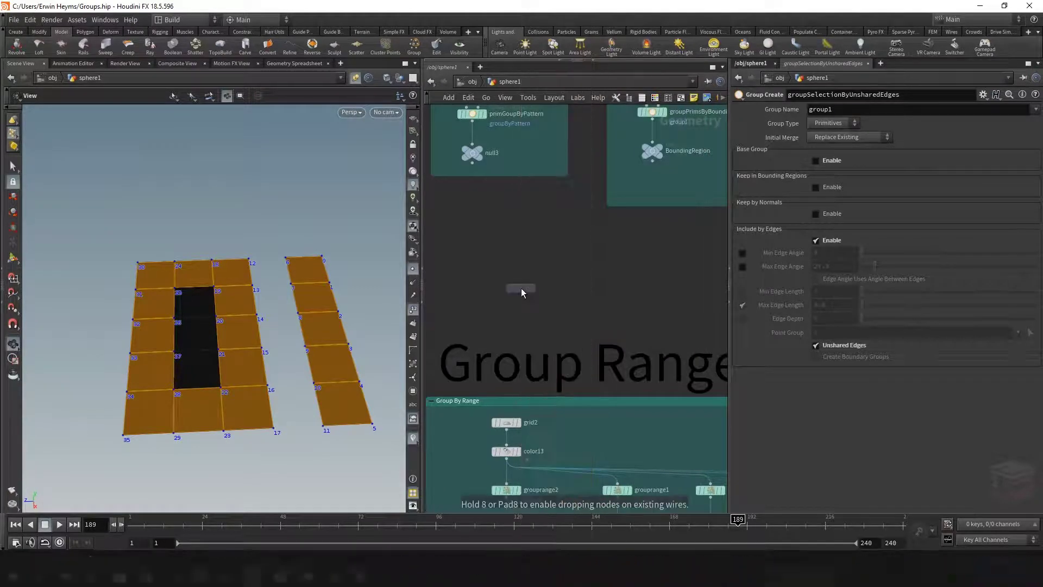
pyautogui.click(501, 288)
pyautogui.scroll(3, 503, 289)
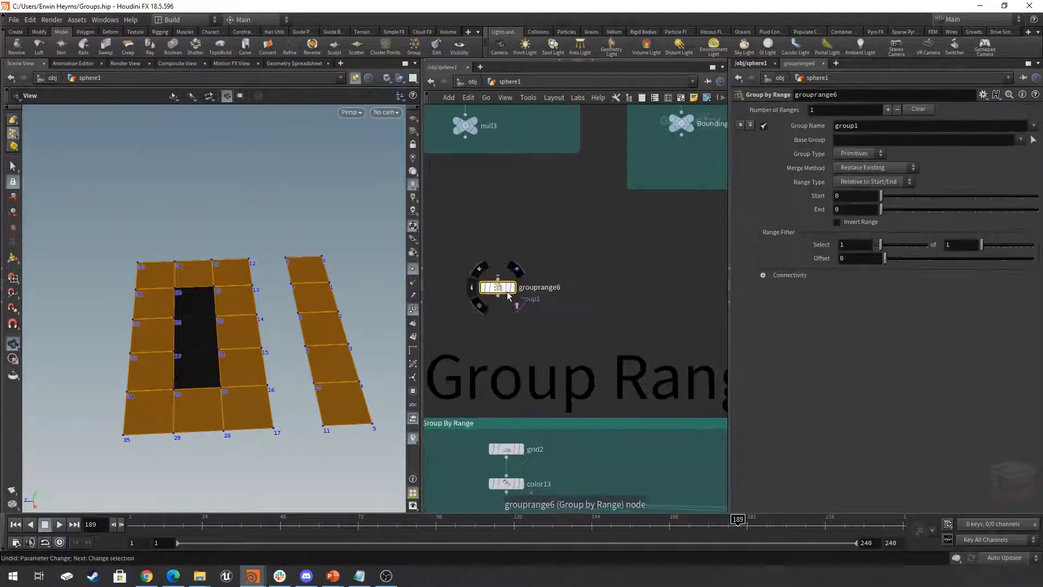
pyautogui.scroll(-4, 585, 310)
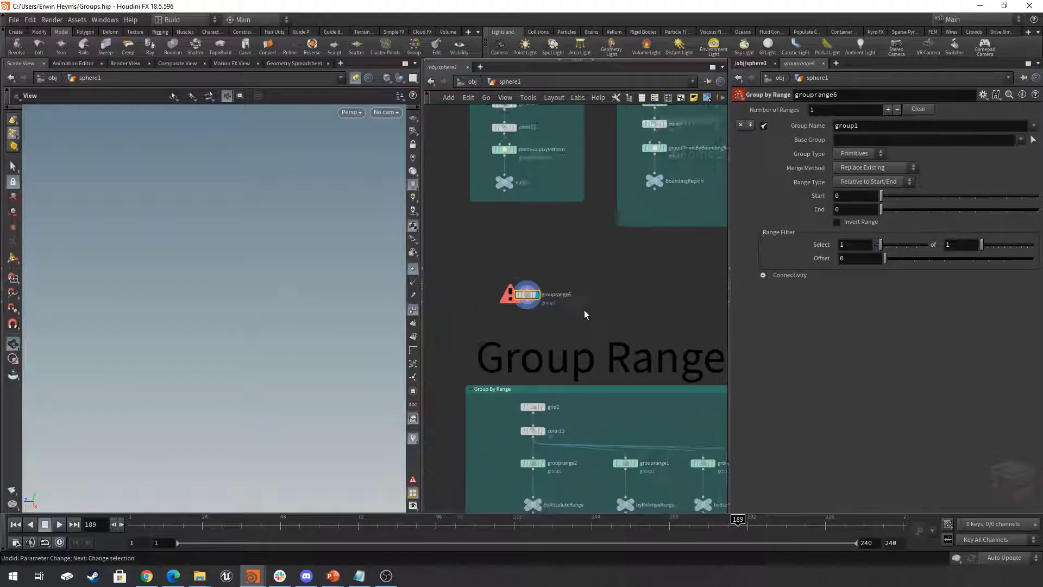
# - Display the grouprange2 node in the Group By Range network and view its grid from above
pyautogui.moveTo(616, 259); pyautogui.dragTo(598, 190, button='middle')
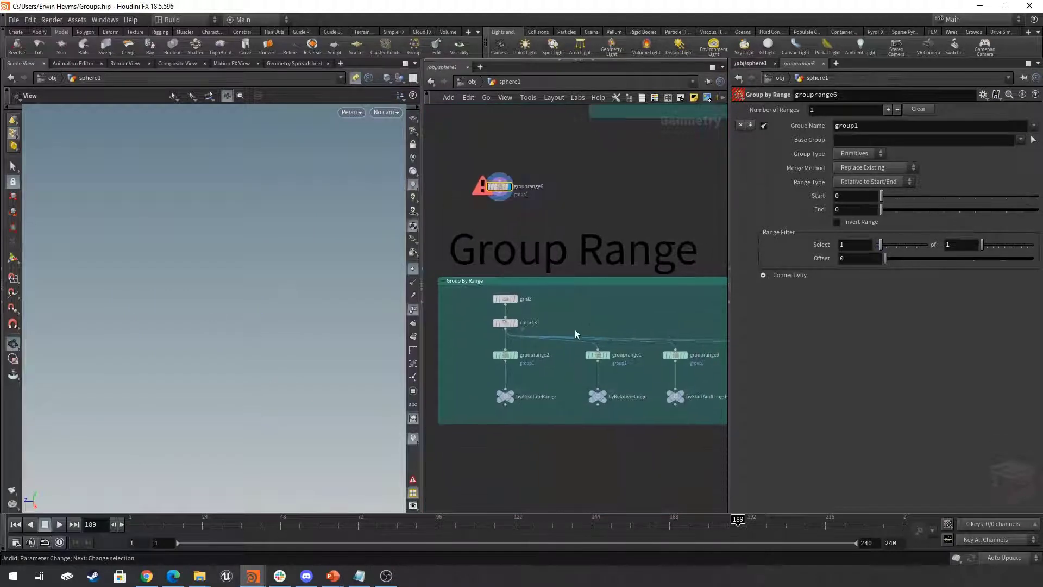
pyautogui.scroll(3, 518, 360)
pyautogui.click(515, 351)
pyautogui.click(500, 352)
pyautogui.moveTo(284, 301); pyautogui.dragTo(284, 321)
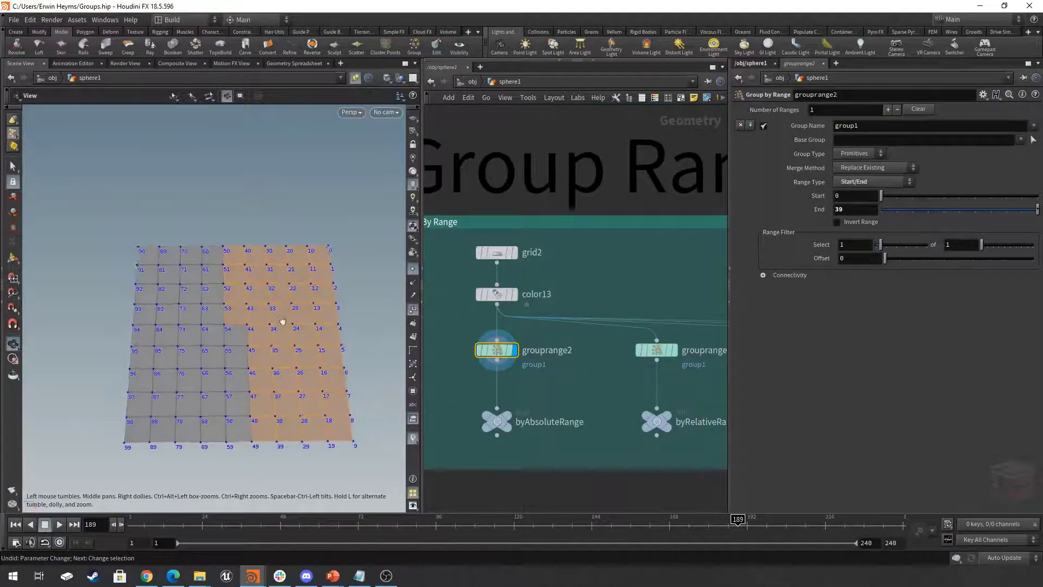
pyautogui.moveTo(284, 321); pyautogui.dragTo(280, 303, button='middle')
pyautogui.moveTo(280, 304); pyautogui.dragTo(282, 300)
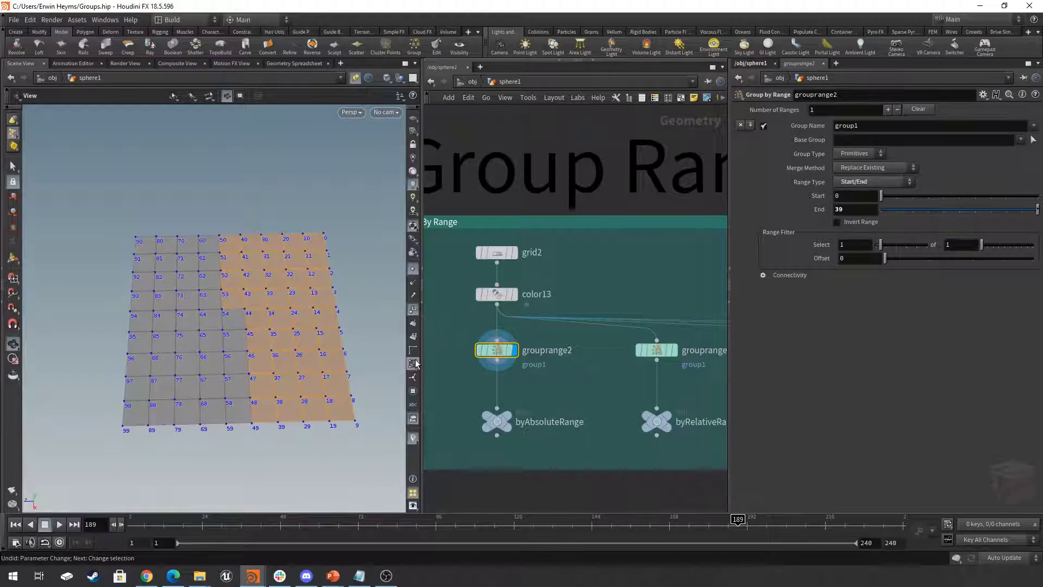
# - Show primitive numbers instead of point numbers in the viewport and raise the End value of grouprange2 to 52
pyautogui.click(416, 338)
pyautogui.moveTo(319, 263)
pyautogui.mouseDown(button='middle')
pyautogui.moveTo(308, 266)
pyautogui.moveTo(334, 262)
pyautogui.mouseUp(button='middle')
pyautogui.click(414, 310)
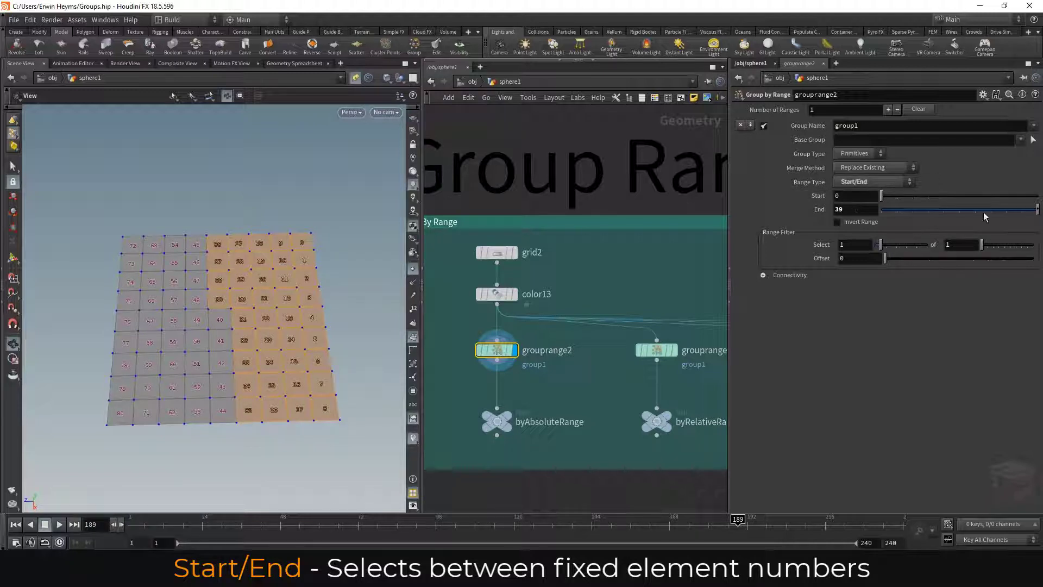
pyautogui.moveTo(861, 210); pyautogui.dragTo(842, 198, button='middle')
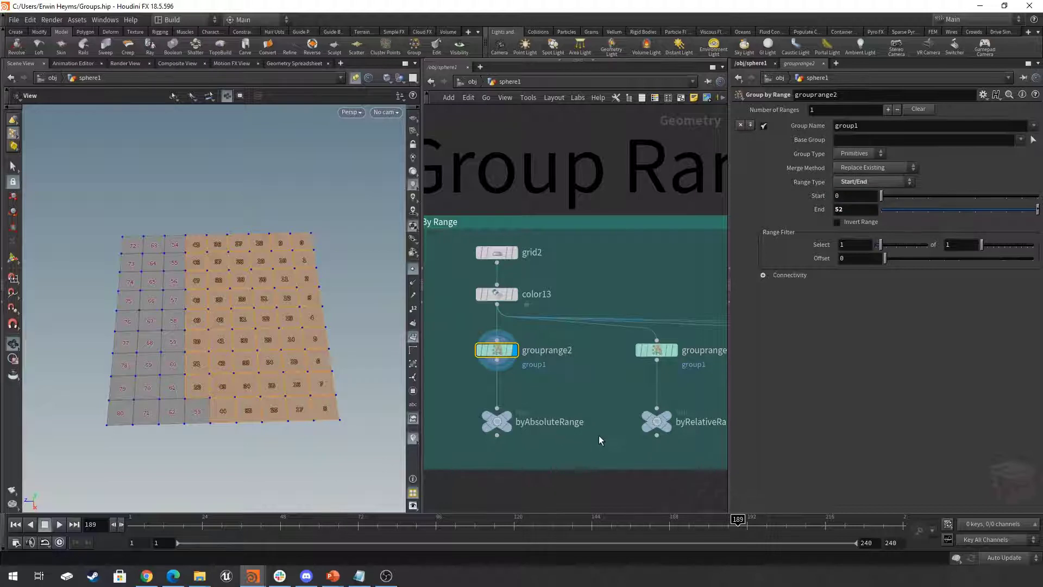
# - Display the grouprange1 node and open its node info to check the primitive count
pyautogui.click(584, 348)
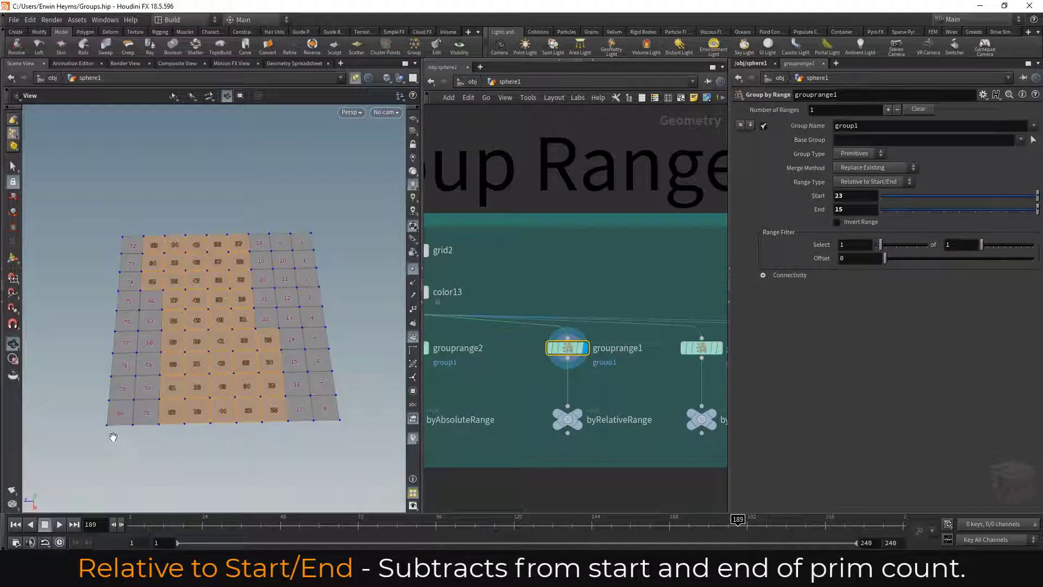
pyautogui.click(536, 350)
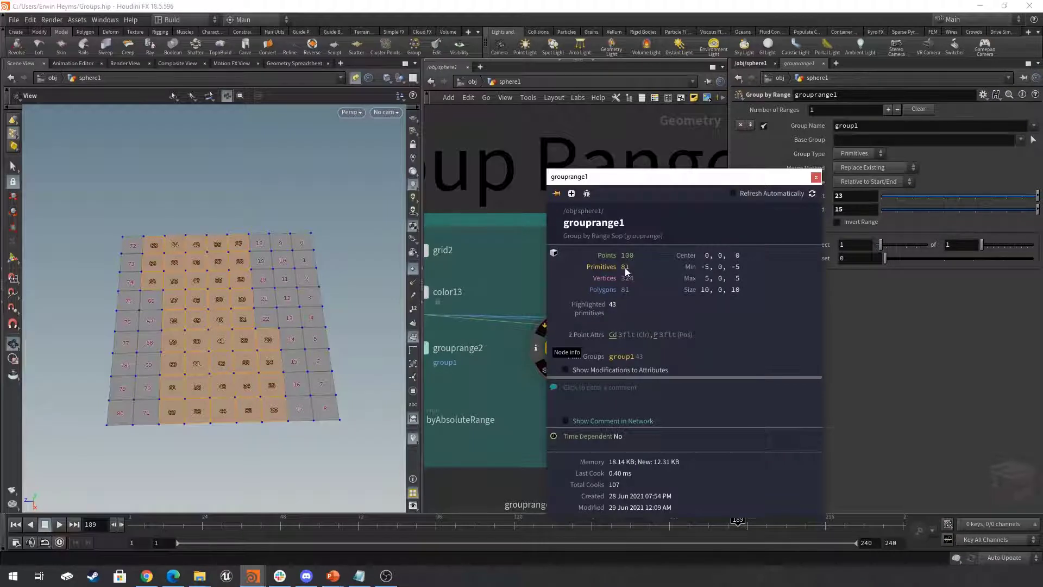
# - Close the node info and set grouprange1's Start to 14 and End to 13
pyautogui.click(816, 179)
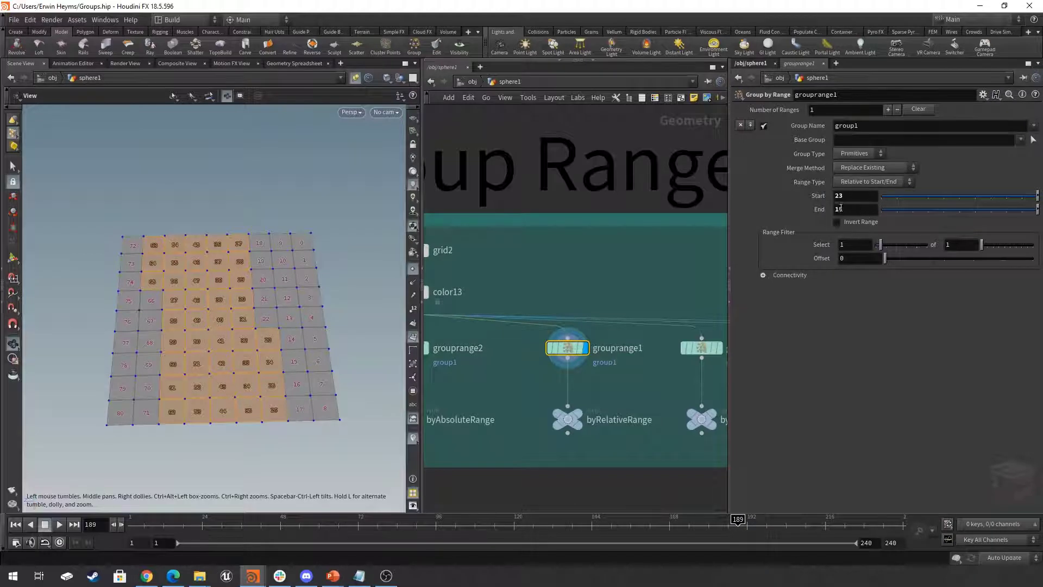
pyautogui.moveTo(859, 209); pyautogui.dragTo(810, 194, button='middle')
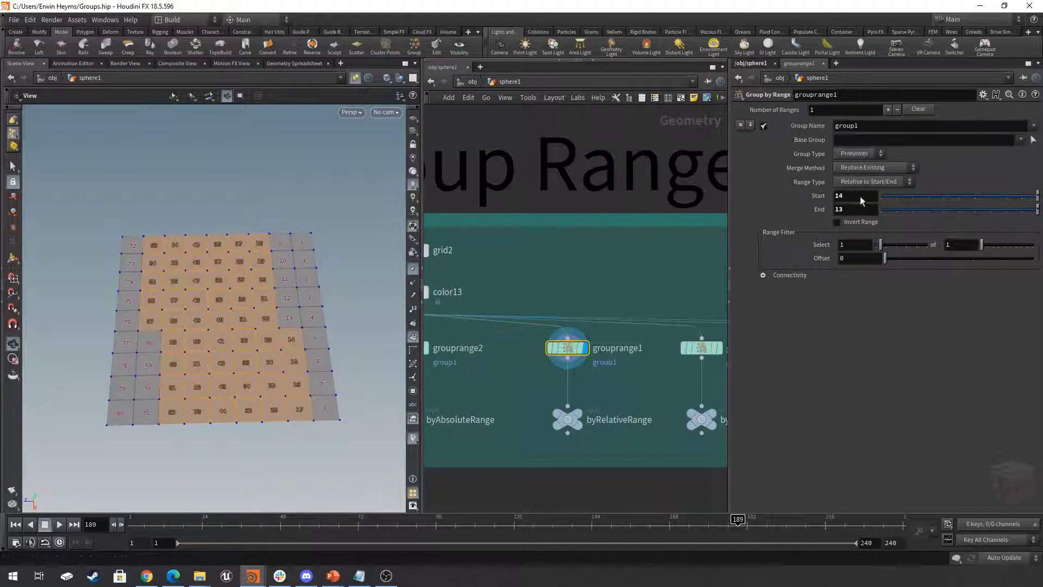
# - Display the byStartAndLength null and select grouprange3 to show its parameters
pyautogui.scroll(-3, 564, 291)
pyautogui.scroll(2, 568, 304)
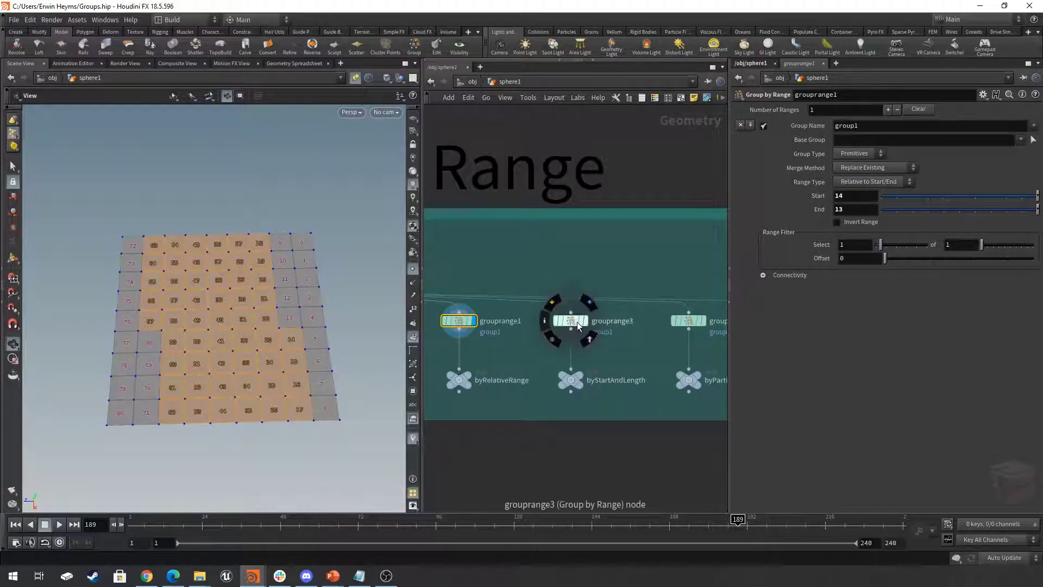
pyautogui.moveTo(585, 350); pyautogui.dragTo(564, 372, button='middle')
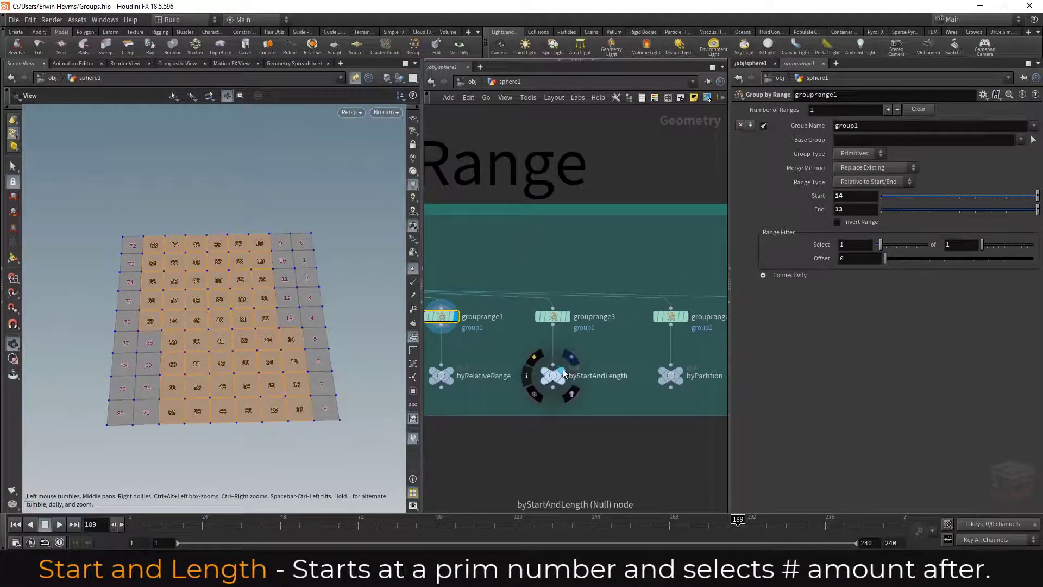
pyautogui.click(563, 373)
pyautogui.click(555, 376)
pyautogui.click(554, 316)
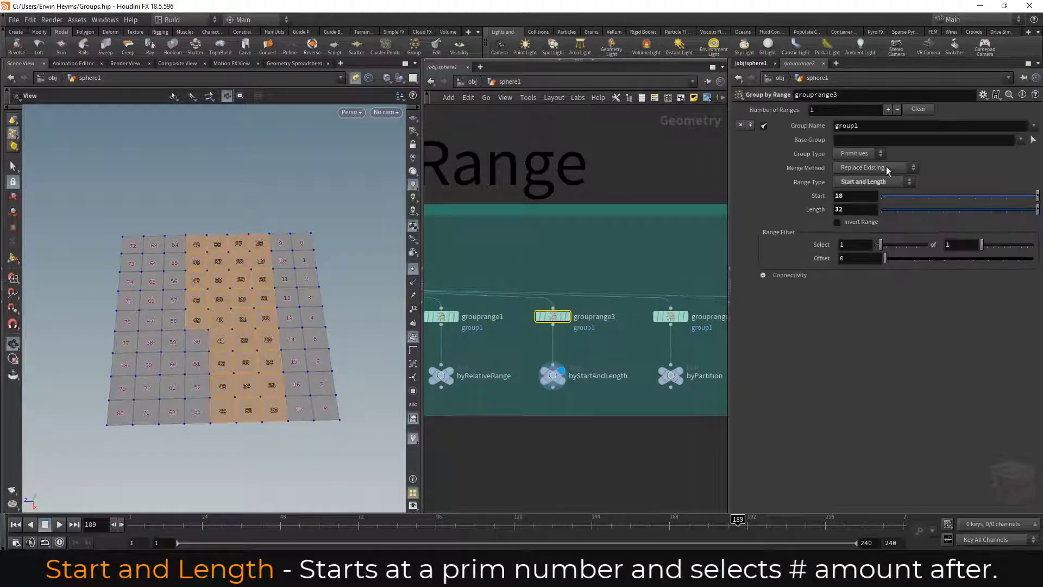
# - Check the Range Type options of grouprange3 and adjust its Start and Length values
pyautogui.click(876, 184)
pyautogui.click(877, 184)
pyautogui.moveTo(859, 195); pyautogui.dragTo(1035, 210, button='middle')
# - Display the grouprange4 node and try different Partition and Number of Partitions values for its equal partitions
pyautogui.moveTo(647, 425); pyautogui.dragTo(547, 438, button='middle')
pyautogui.click(587, 329)
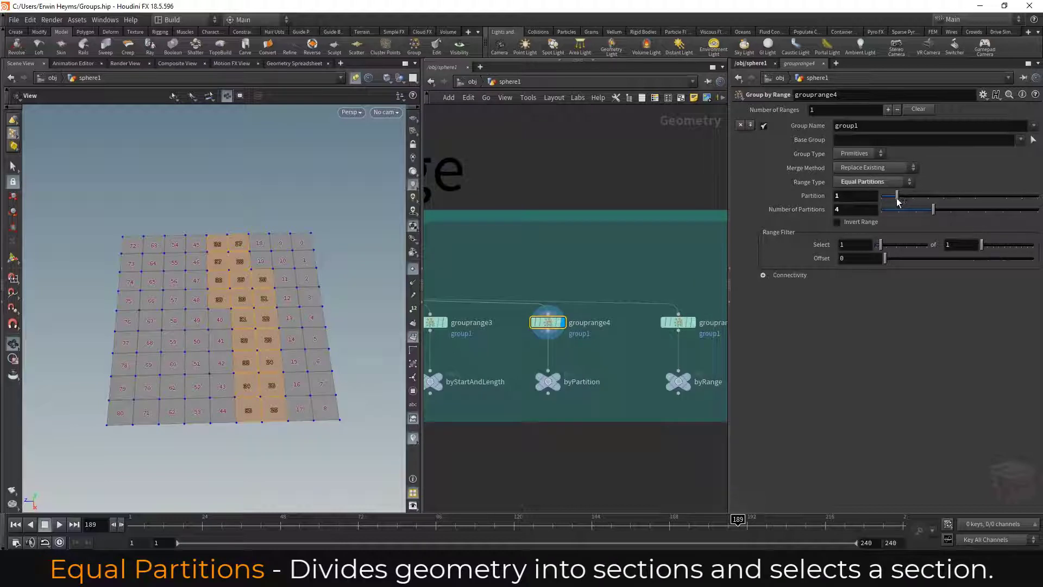
pyautogui.moveTo(936, 209); pyautogui.dragTo(902, 199)
# - Display the grouprange5 node and set its range filter to select 3 of every 5 primitives
pyautogui.moveTo(612, 348); pyautogui.dragTo(523, 368, button='middle')
pyautogui.click(601, 367)
pyautogui.moveTo(563, 361); pyautogui.dragTo(564, 360)
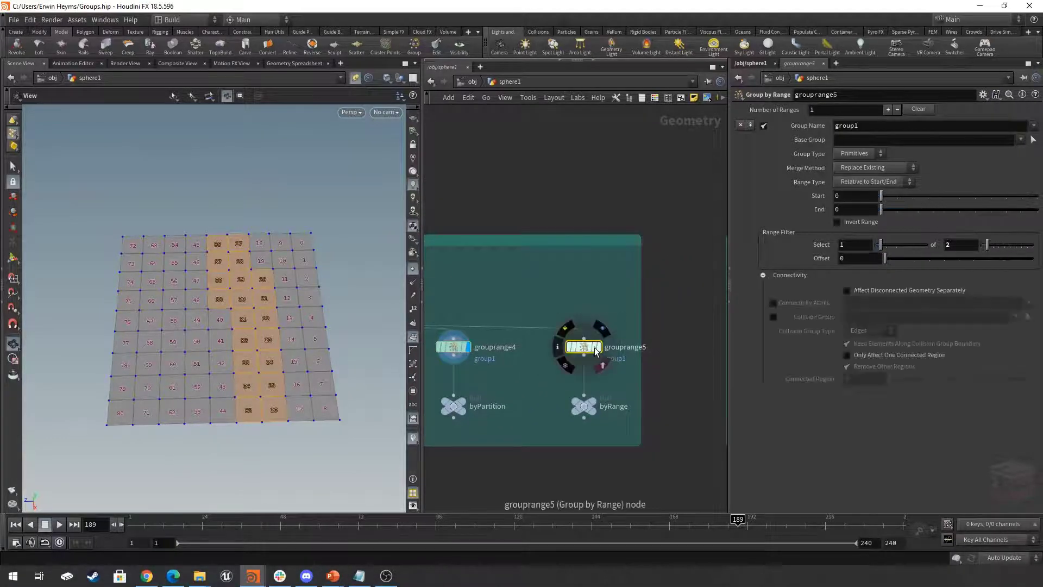
pyautogui.click(600, 347)
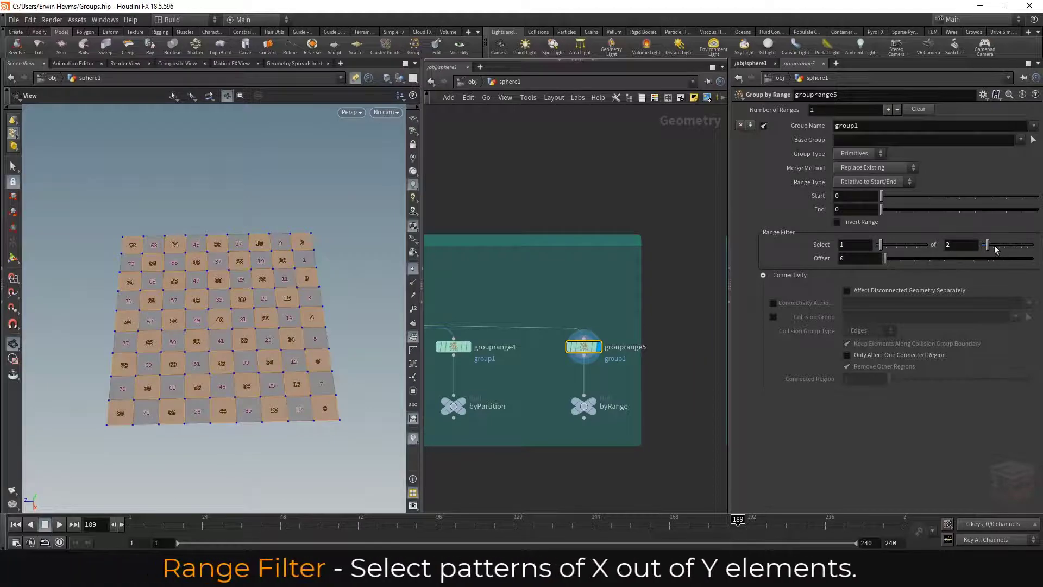
pyautogui.moveTo(996, 249); pyautogui.dragTo(1005, 249)
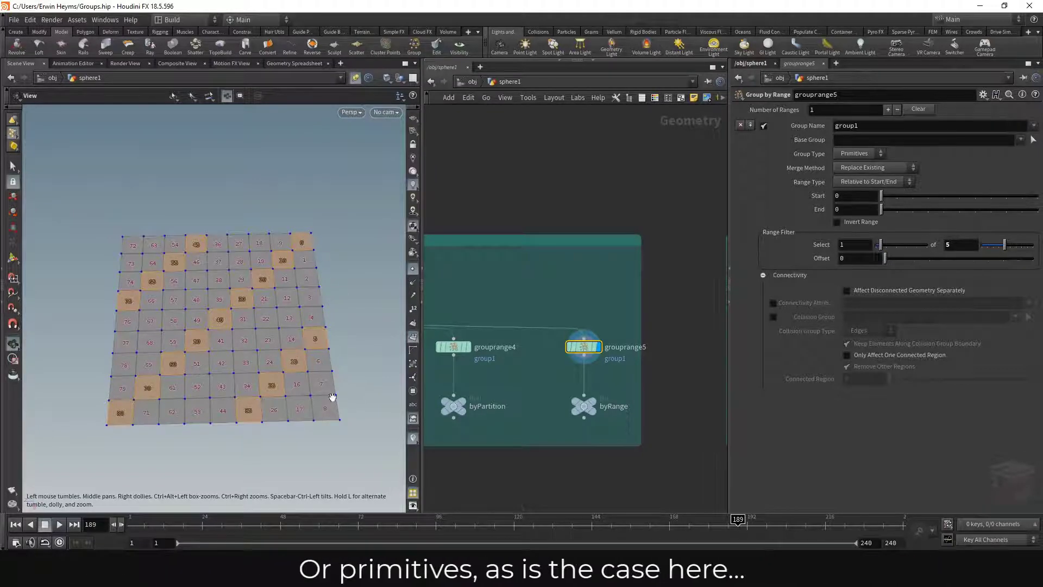
pyautogui.moveTo(882, 245); pyautogui.dragTo(891, 248)
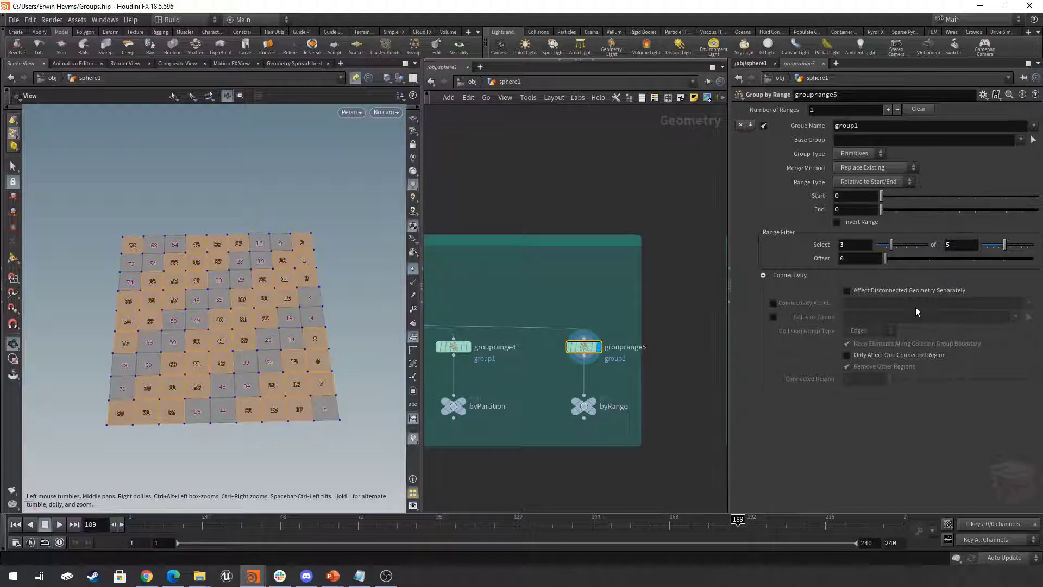
# - Add a Group Expression node inside the Group By Expression network box, in the free space above byDistFromCenter
pyautogui.scroll(-5, 662, 298)
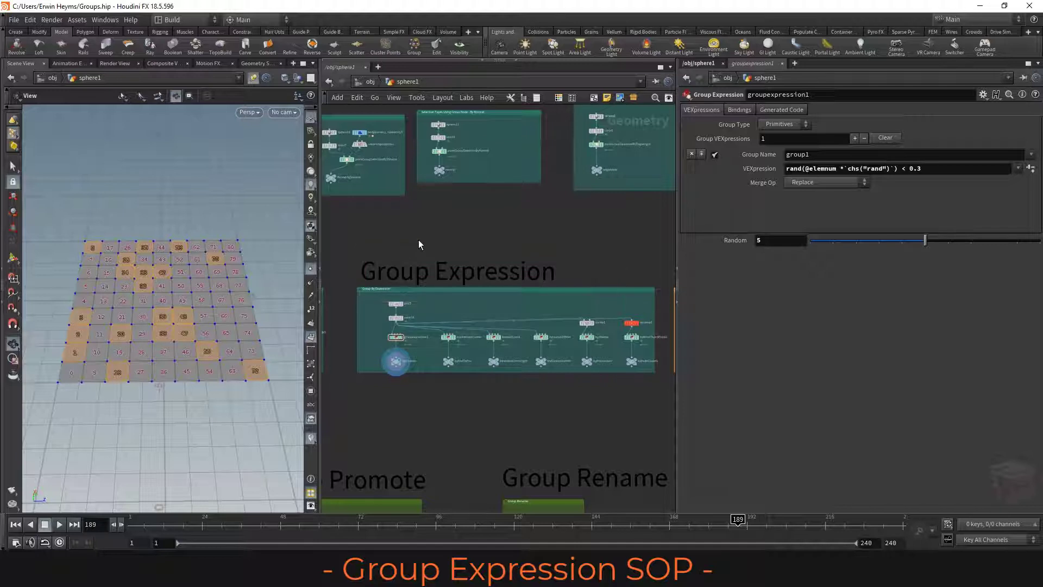
pyautogui.moveTo(432, 237)
pyautogui.mouseDown(button='middle')
pyautogui.moveTo(435, 257)
pyautogui.moveTo(428, 245)
pyautogui.mouseUp(button='middle')
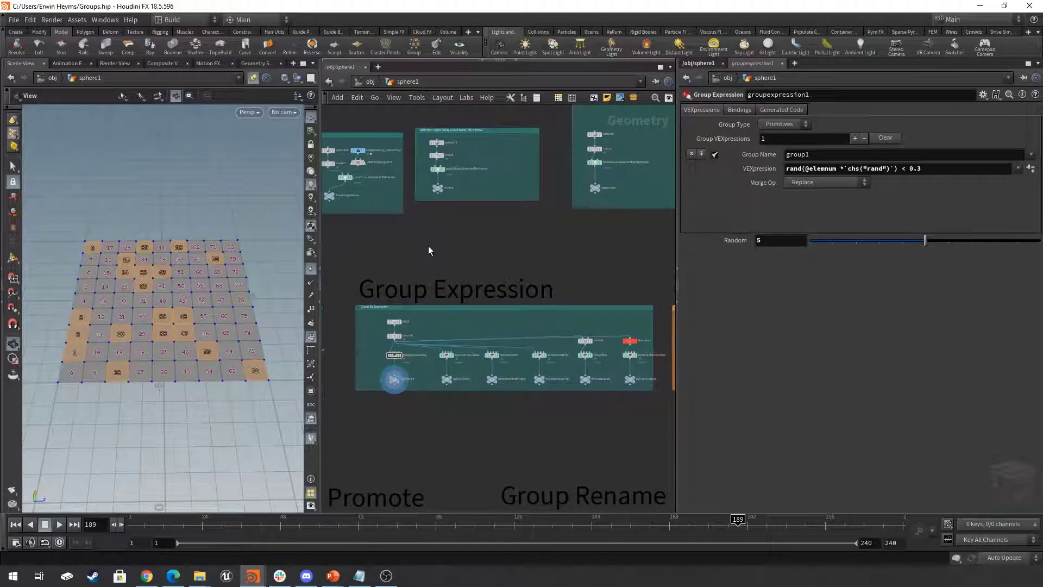
pyautogui.scroll(5, 386, 258)
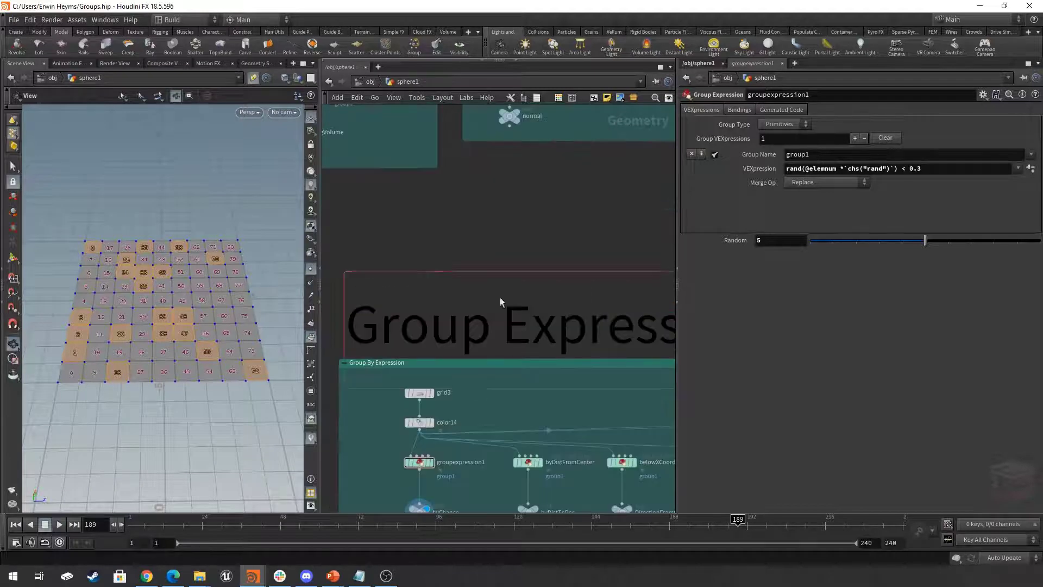
pyautogui.scroll(1, 522, 375)
pyautogui.press('Tab')
pyautogui.write('grou')
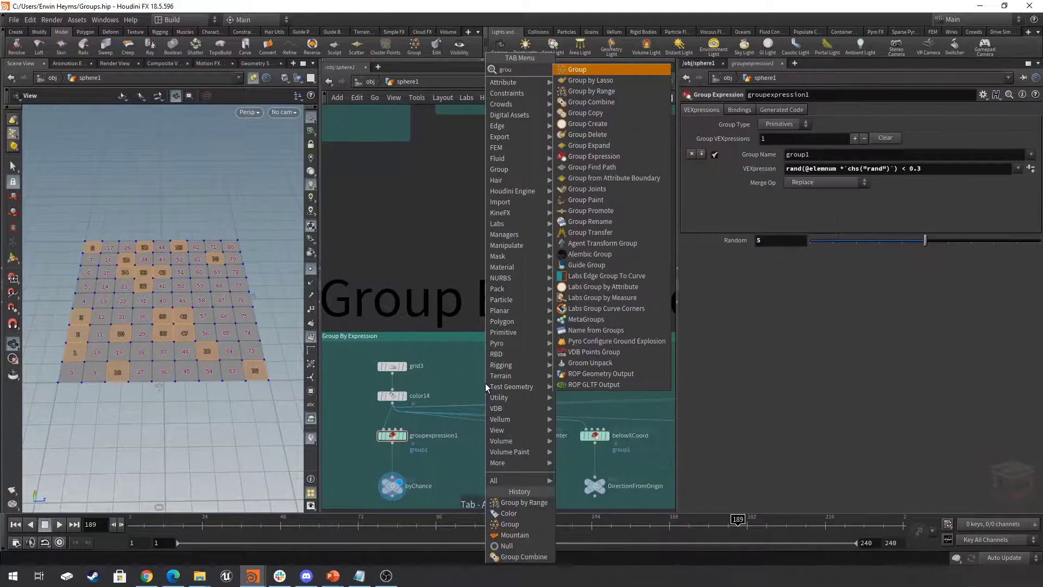
pyautogui.write('by')
pyautogui.press('BackSpace')
pyautogui.press('BackSpace')
pyautogui.write('pex')
pyautogui.press('Return')
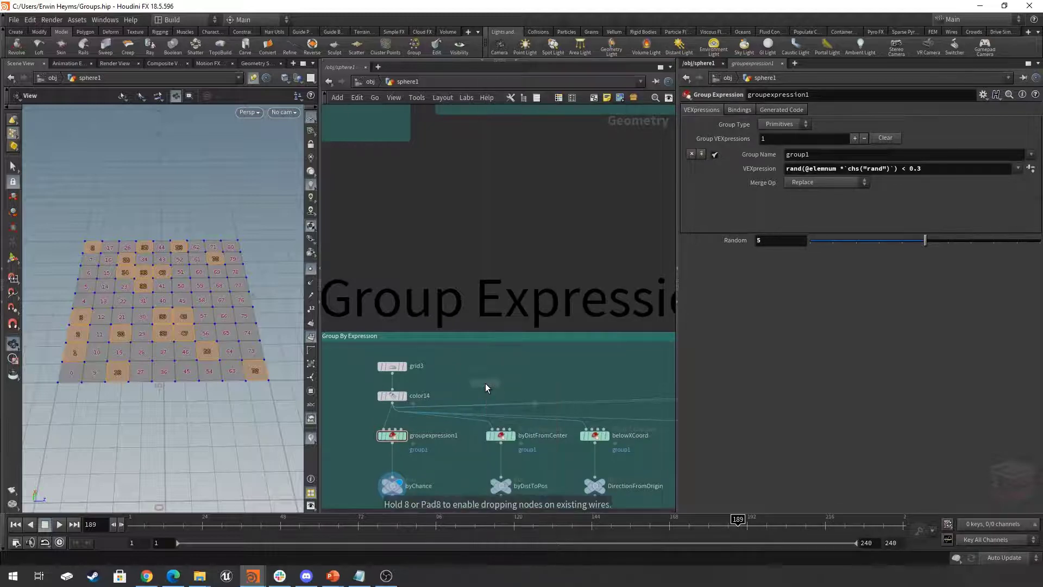
pyautogui.click(485, 383)
pyautogui.scroll(5, 486, 385)
pyautogui.click(490, 387)
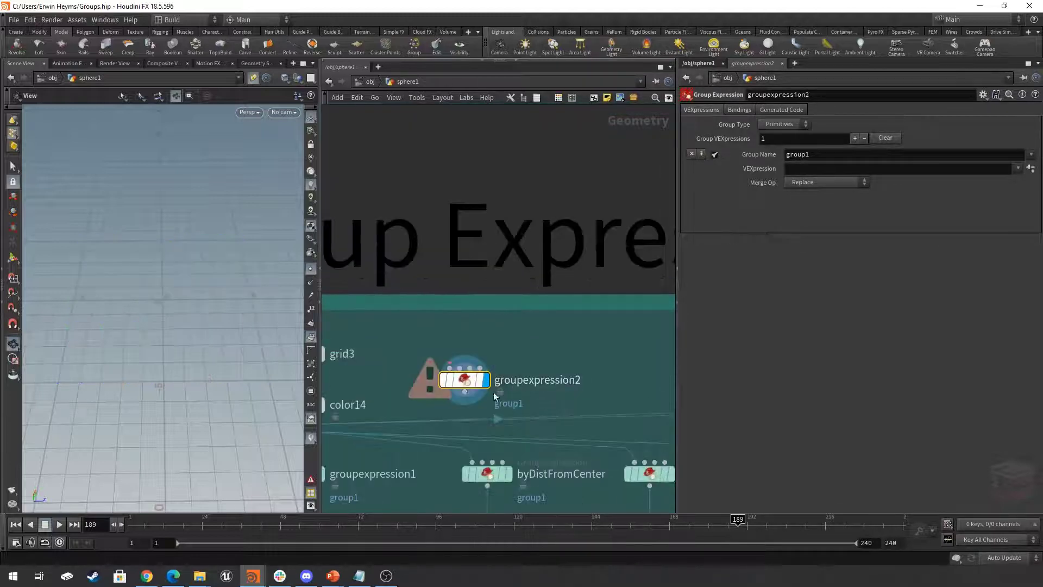
pyautogui.moveTo(493, 393); pyautogui.dragTo(535, 376, button='middle')
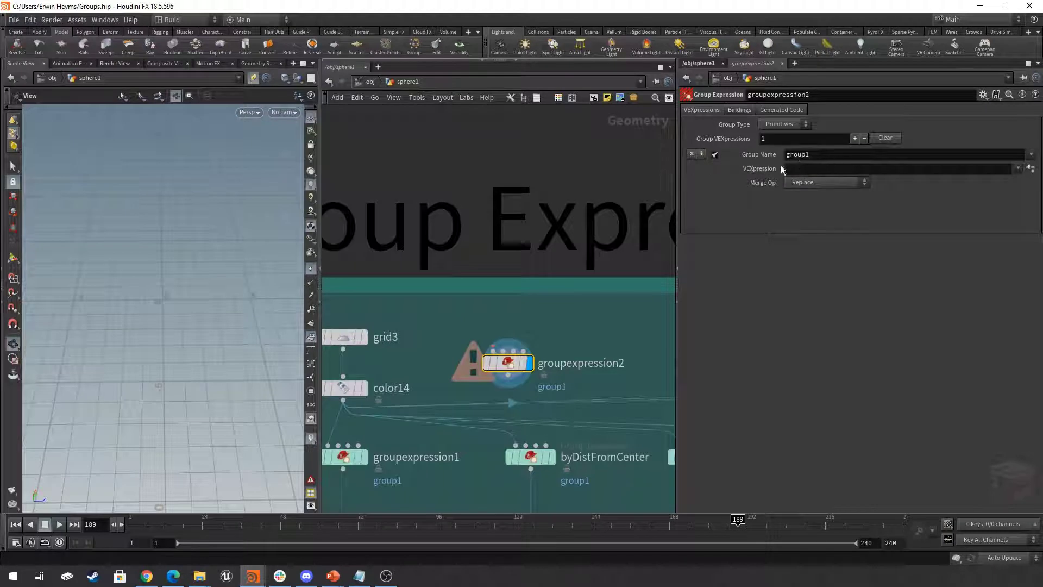
# - Display the groupexpression1 node and look through the preset expressions available for its VEXpression
pyautogui.scroll(-4, 562, 389)
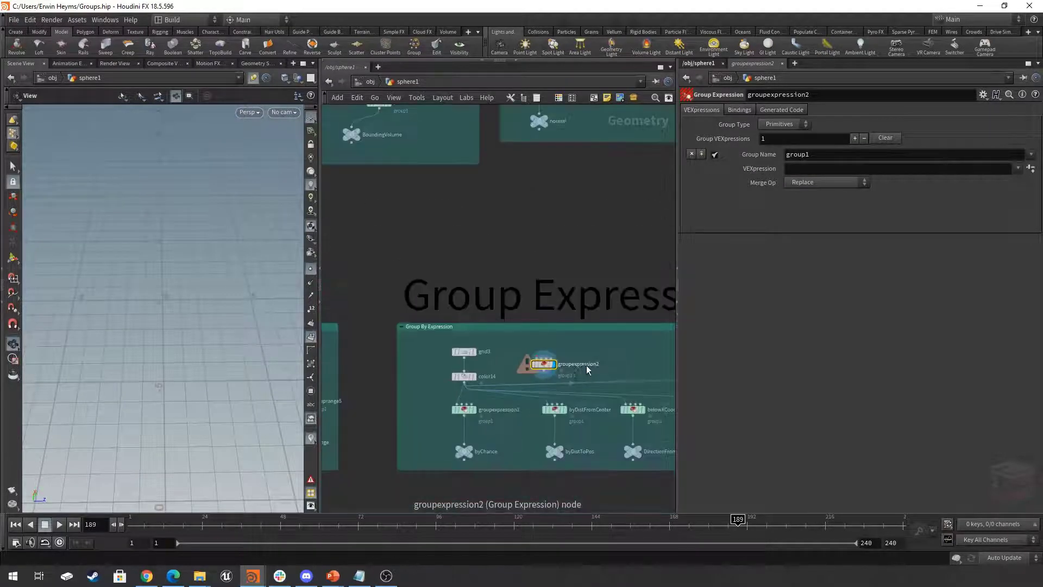
pyautogui.scroll(3, 488, 422)
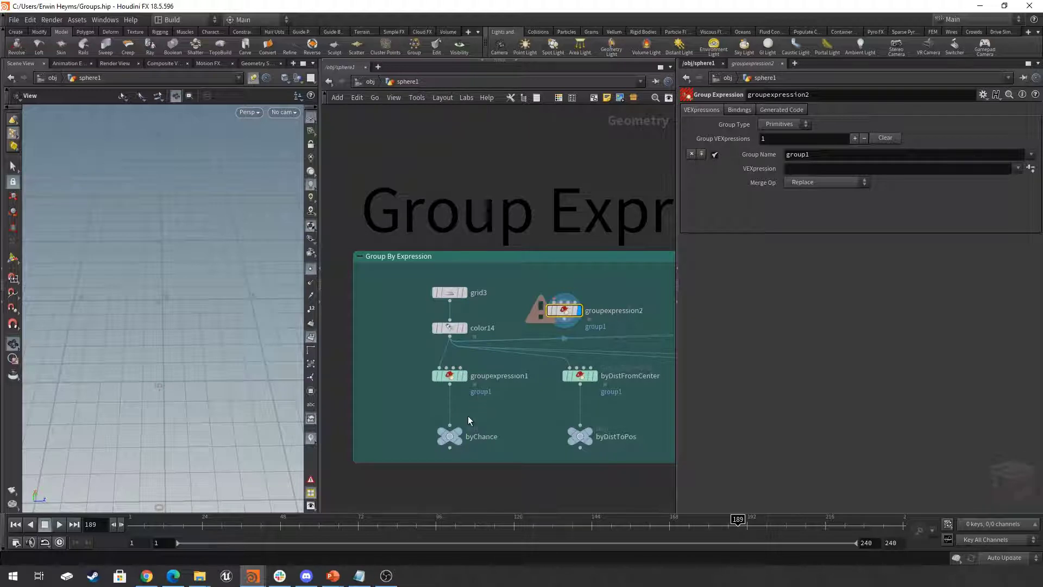
pyautogui.click(465, 376)
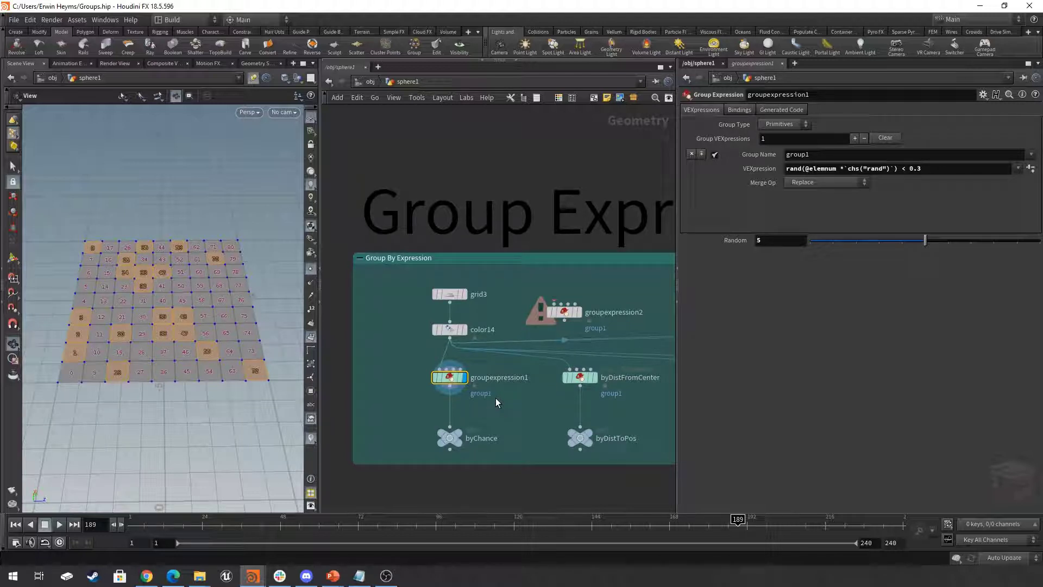
pyautogui.moveTo(450, 382)
pyautogui.moveTo(454, 382); pyautogui.dragTo(454, 382)
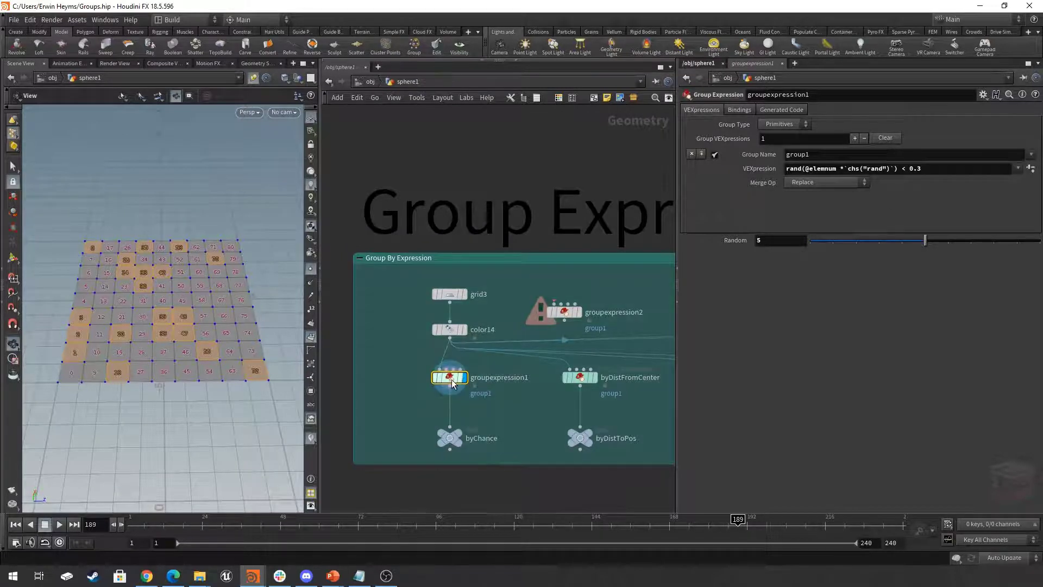
pyautogui.click(1019, 169)
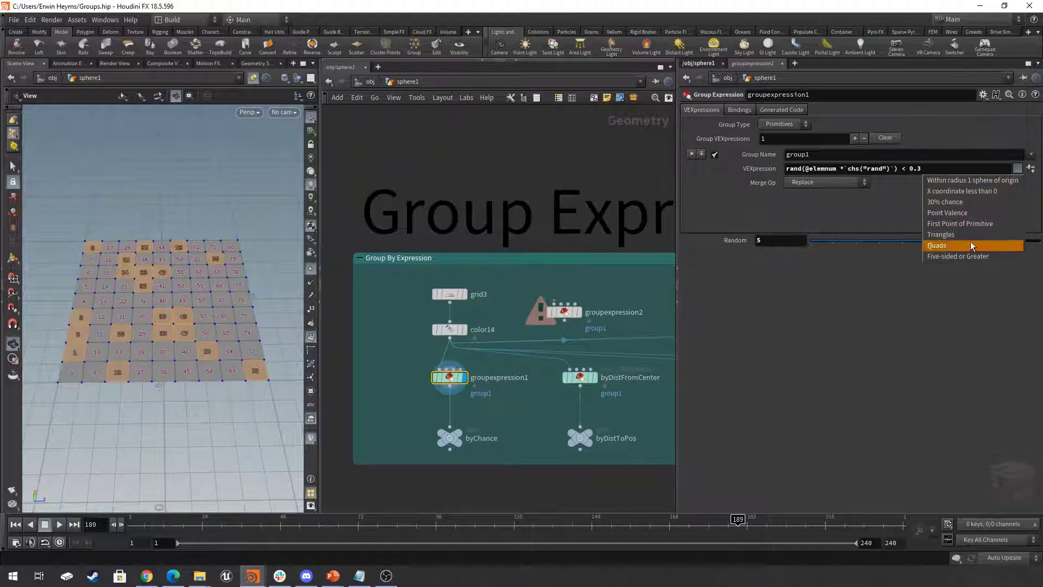
pyautogui.click(1018, 169)
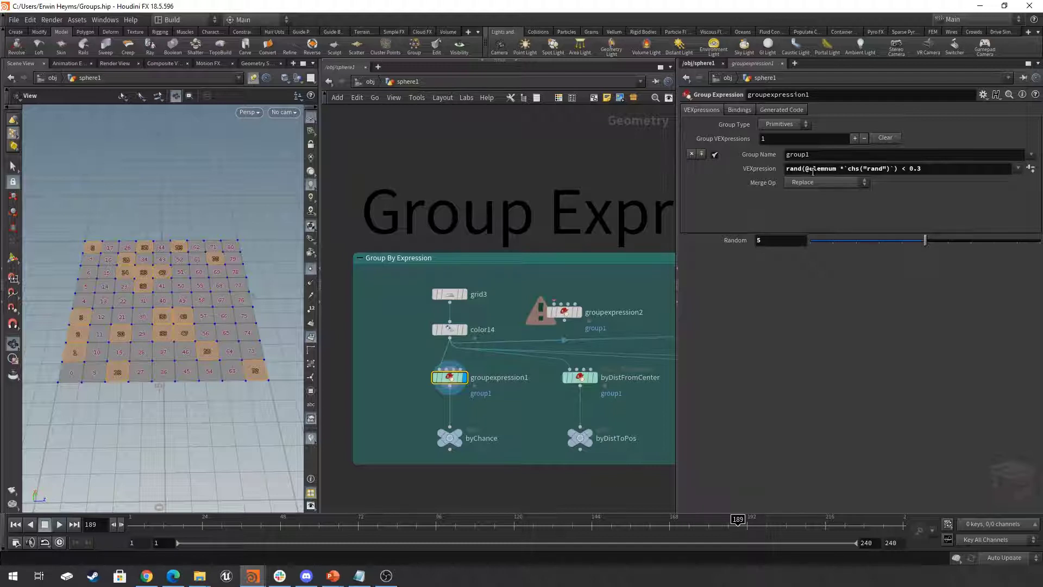
# - Try the 30% chance preset as groupexpression1's VEXpression, inspect the grid, and undo the change
pyautogui.click(1018, 169)
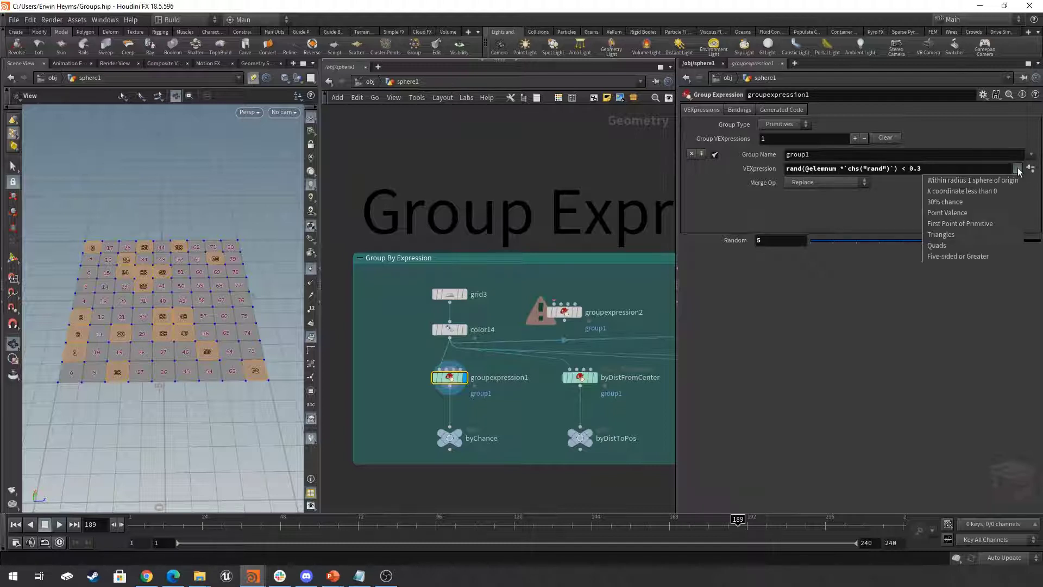
pyautogui.click(951, 201)
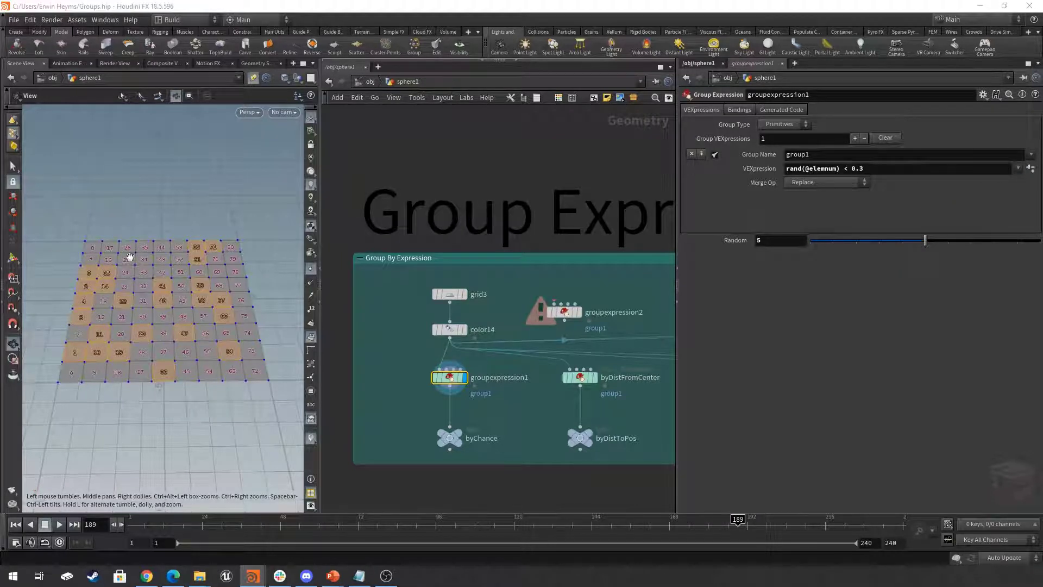
pyautogui.moveTo(221, 292); pyautogui.dragTo(222, 302)
pyautogui.moveTo(221, 303)
pyautogui.mouseDown(button='right')
pyautogui.moveTo(236, 301)
pyautogui.moveTo(221, 301)
pyautogui.mouseUp(button='right')
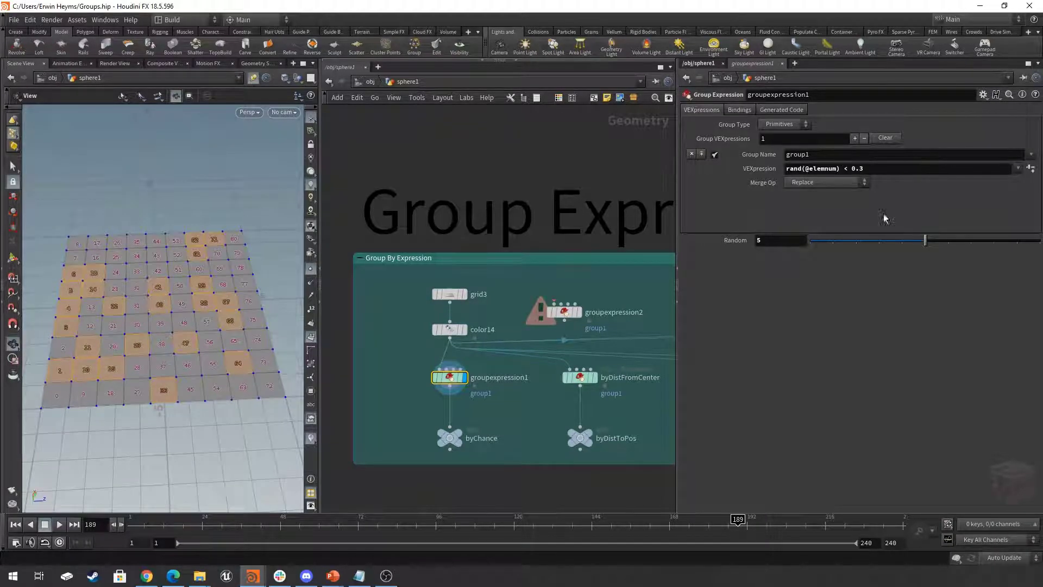
pyautogui.hotkey('ctrl', 'z')
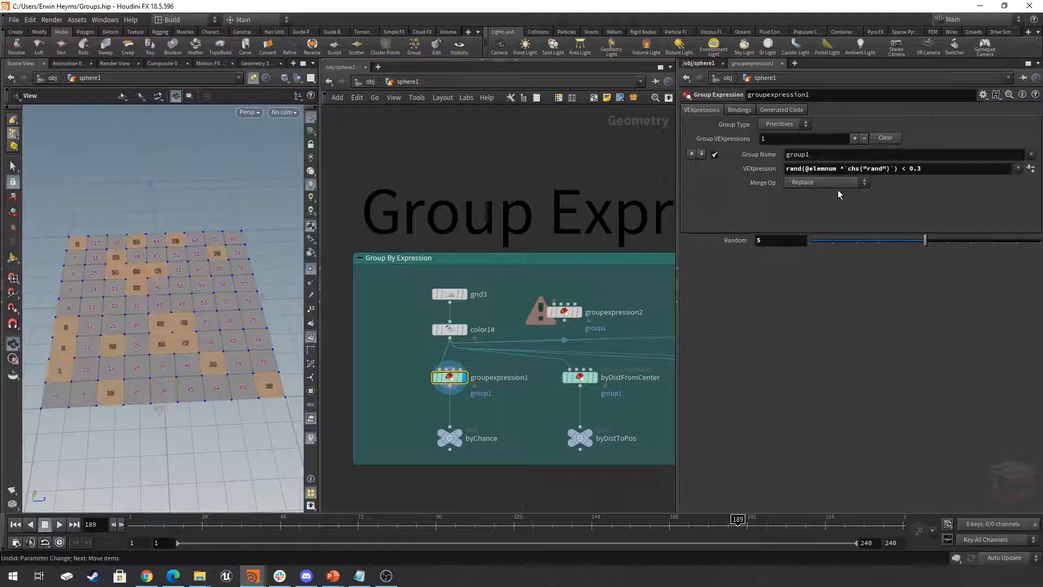
# - Change the threshold in groupexpression1's VEXpression to 0.8 and set its Random value to 6
pyautogui.moveTo(843, 168); pyautogui.dragTo(894, 169)
pyautogui.click(800, 323)
pyautogui.moveTo(926, 240); pyautogui.dragTo(902, 245)
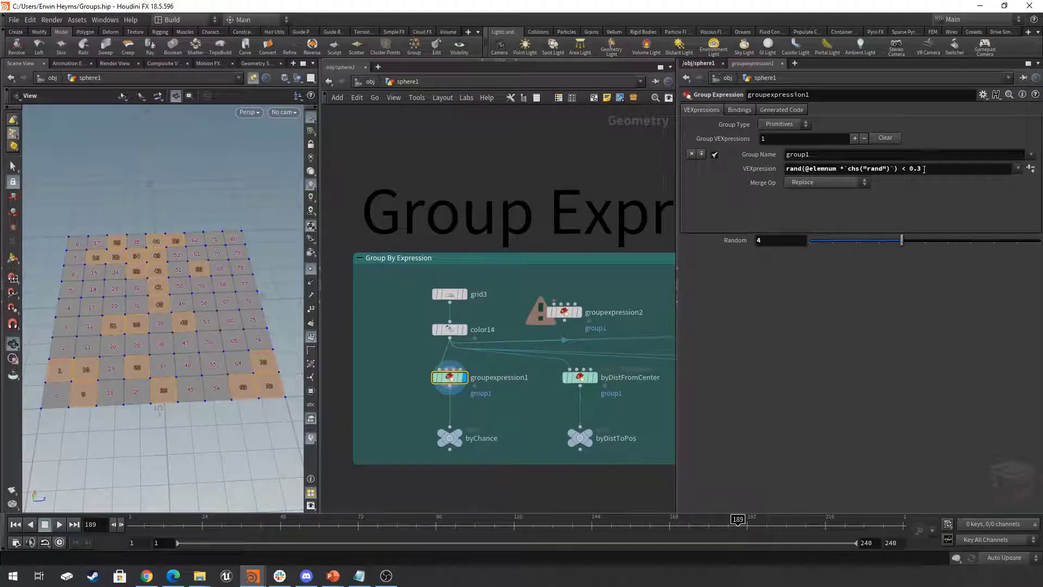
pyautogui.doubleClick(924, 169)
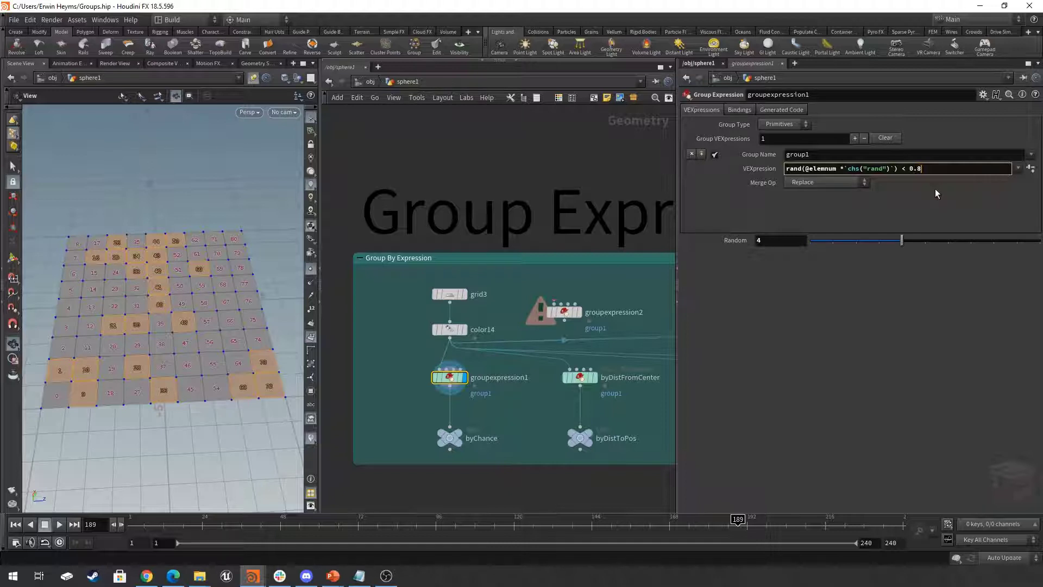
pyautogui.write('8')
pyautogui.press('Return')
pyautogui.moveTo(901, 245); pyautogui.dragTo(948, 245)
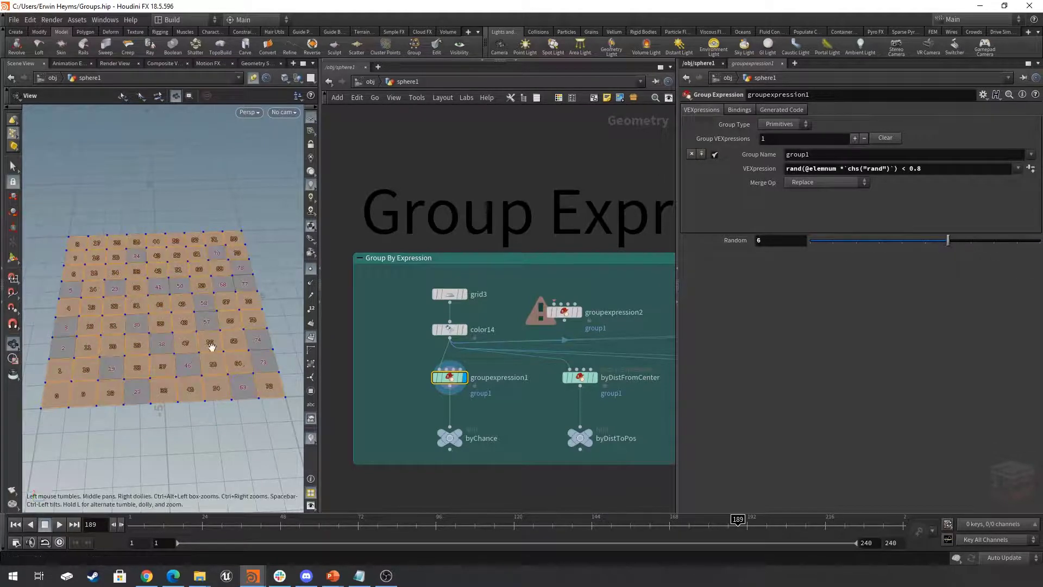
# - Switch groupexpression1's Group Type to Points and set its Random value to 8
pyautogui.scroll(-2, 209, 348)
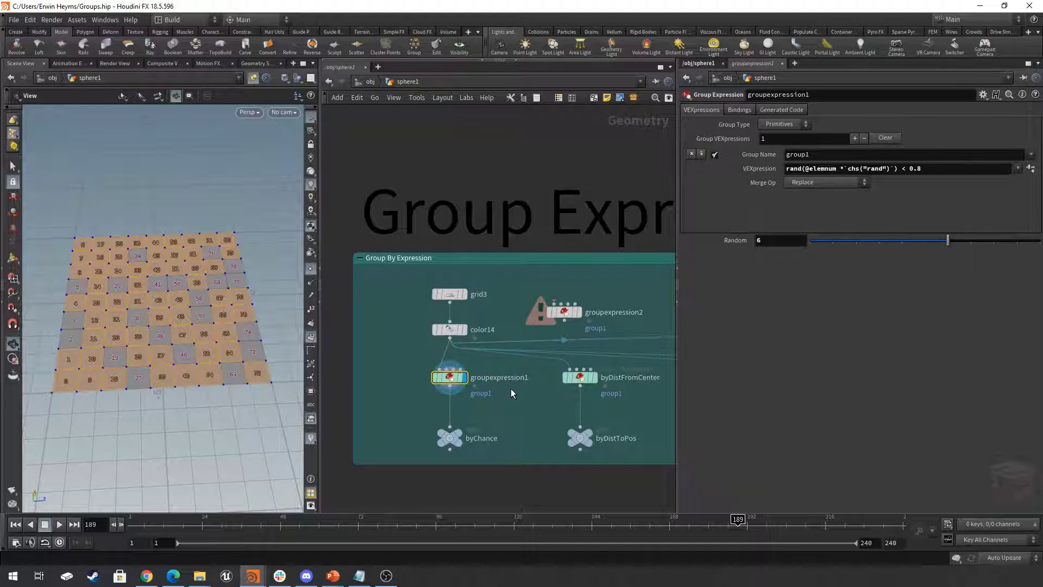
pyautogui.click(781, 127)
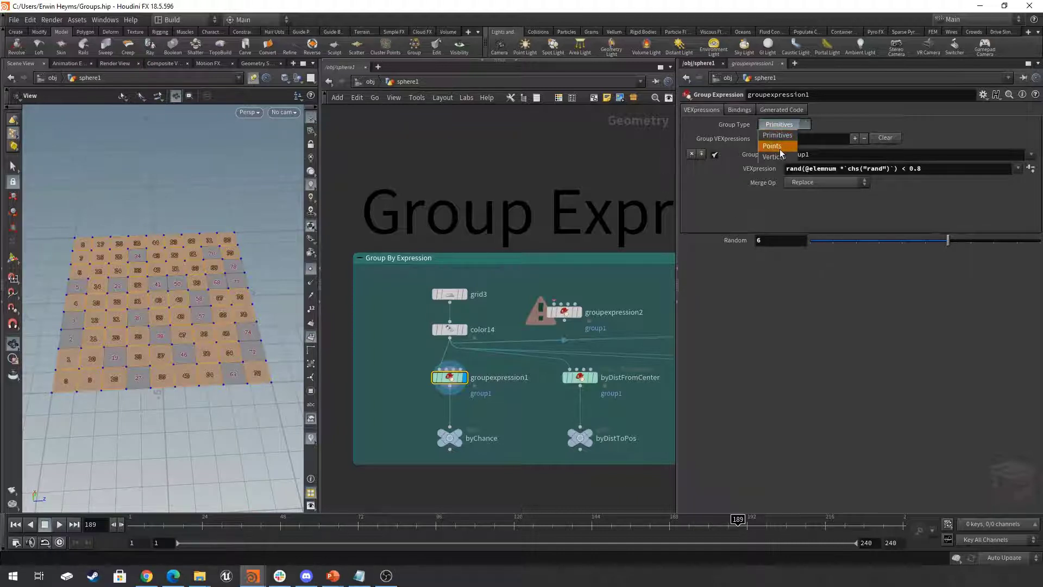
pyautogui.click(780, 145)
pyautogui.moveTo(948, 237); pyautogui.dragTo(1000, 238)
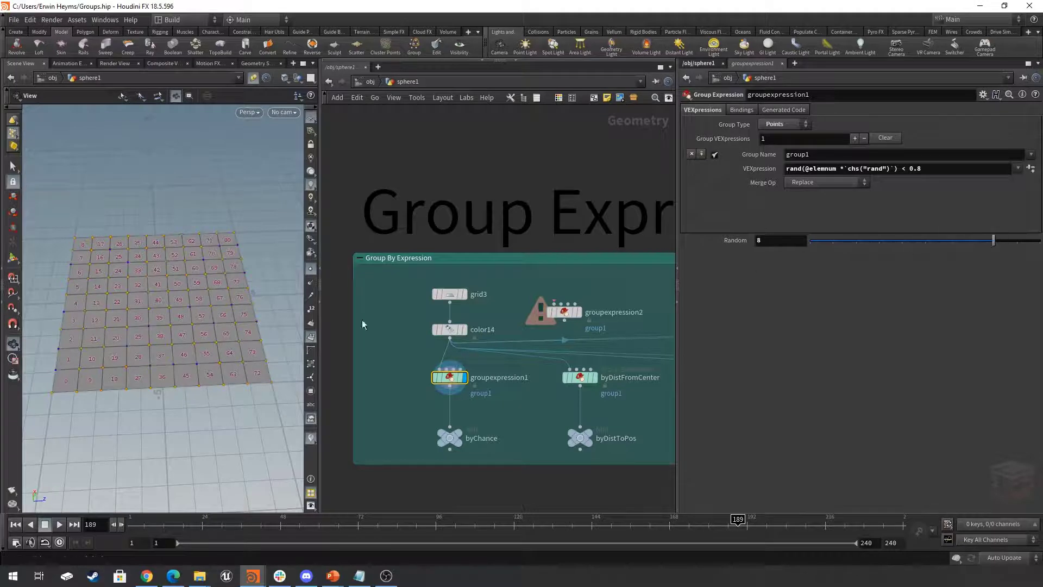
# - Hide the primitive numbers in the viewport and display the byDistFromCenter node
pyautogui.click(312, 337)
pyautogui.moveTo(522, 403); pyautogui.dragTo(485, 405, button='middle')
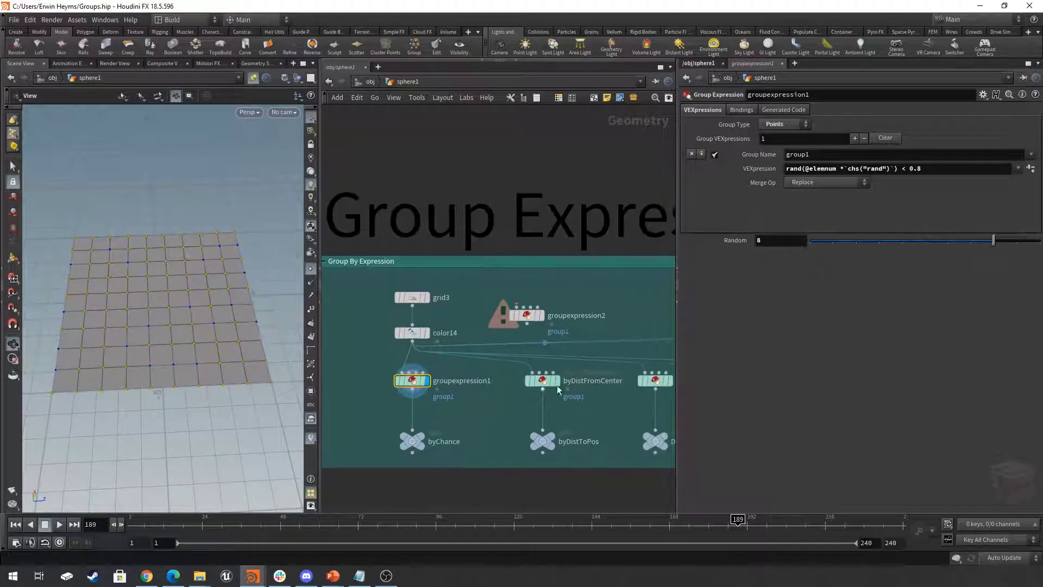
pyautogui.moveTo(631, 284); pyautogui.dragTo(602, 277, button='middle')
pyautogui.scroll(-1, 540, 380)
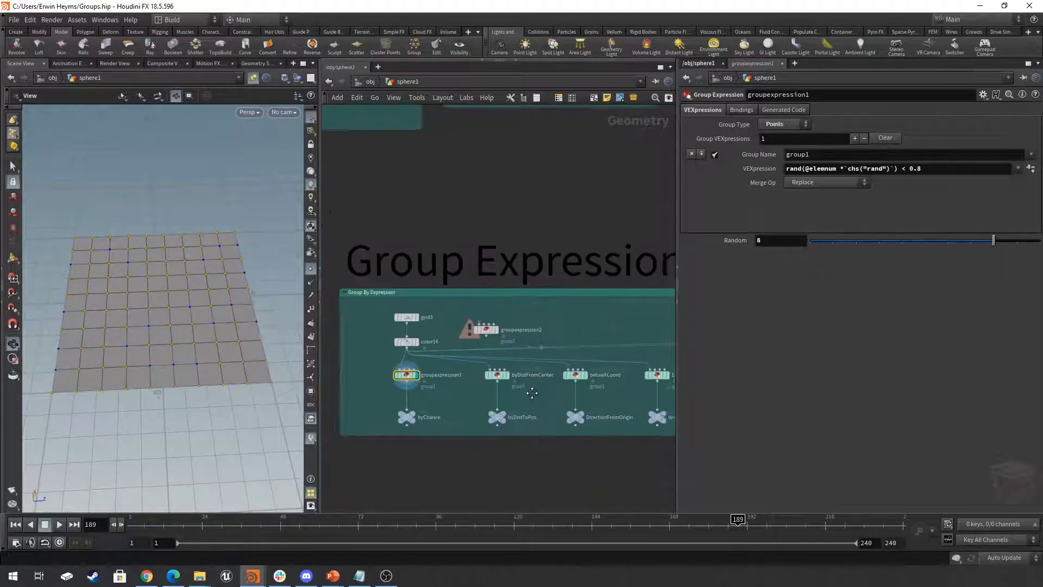
pyautogui.click(504, 381)
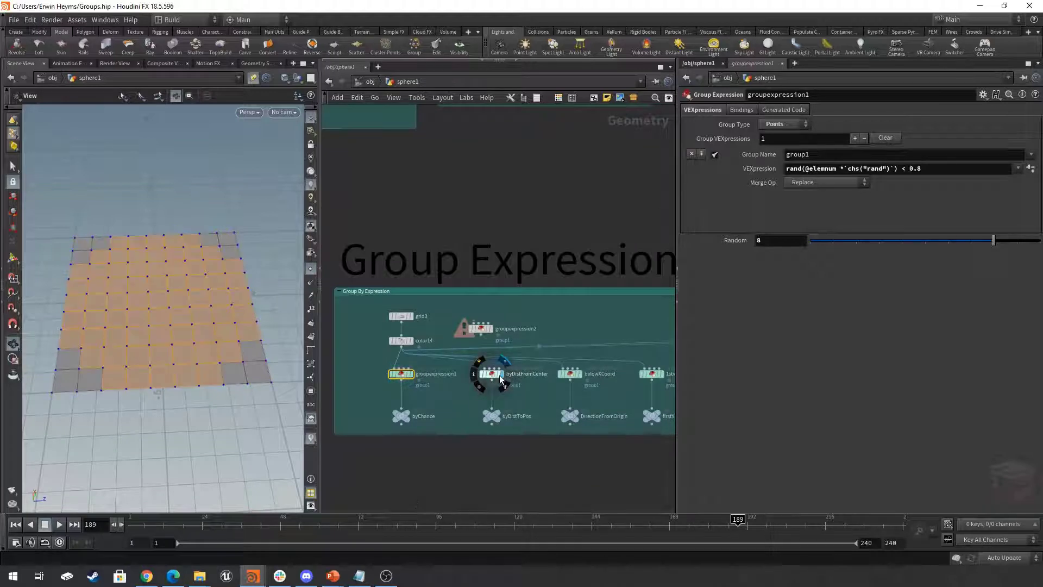
# - Open byDistFromCenter's parameters, display the belowXCoord node and inspect its point group on the grid
pyautogui.click(492, 374)
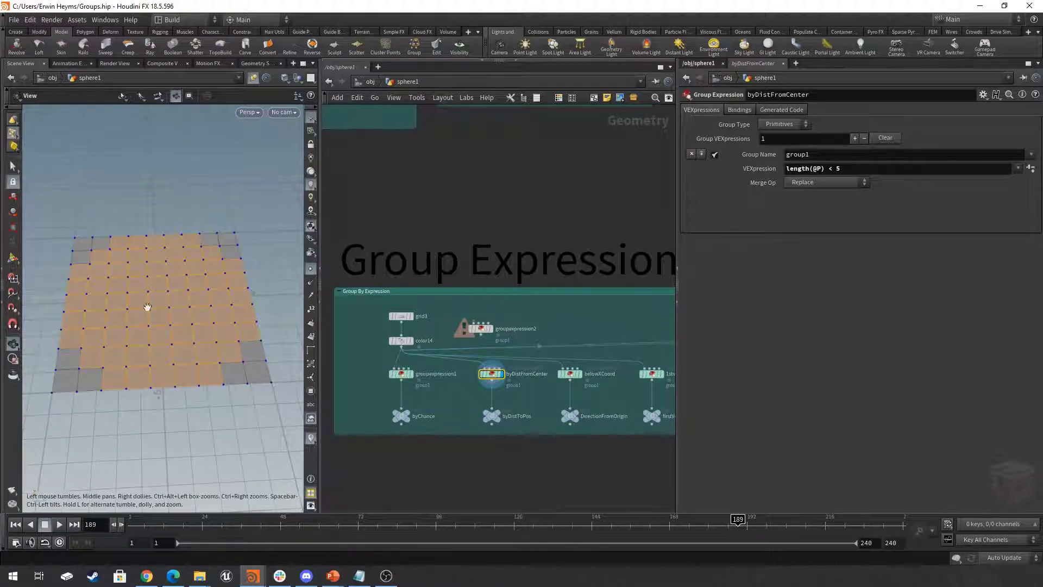
pyautogui.moveTo(536, 396); pyautogui.dragTo(439, 400, button='middle')
pyautogui.scroll(2, 481, 381)
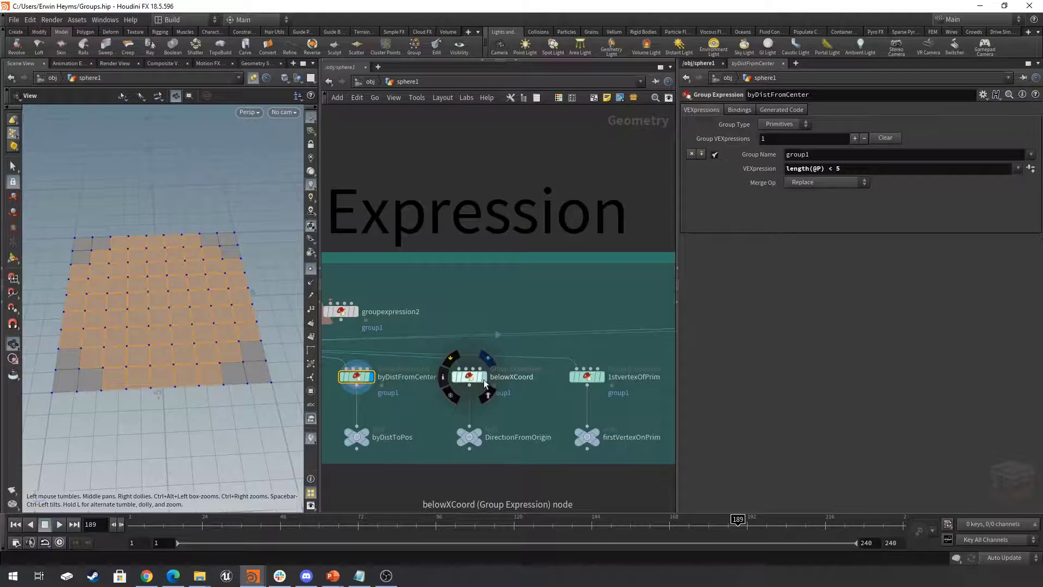
pyautogui.click(483, 379)
pyautogui.click(465, 378)
pyautogui.moveTo(156, 308); pyautogui.dragTo(163, 333)
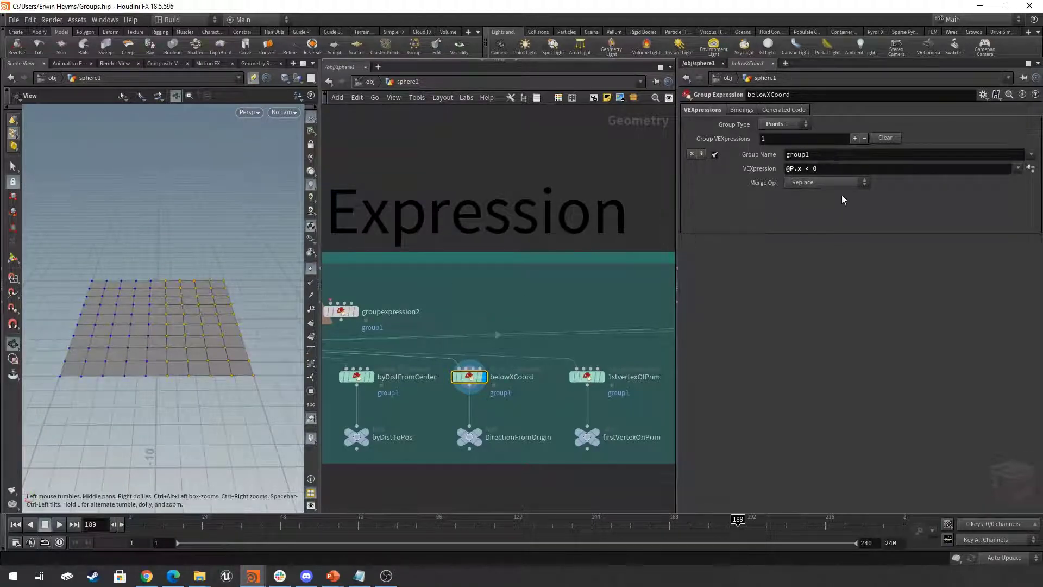
# - Change belowXCoord's VEXpression to @P.x < -2
pyautogui.click(839, 169)
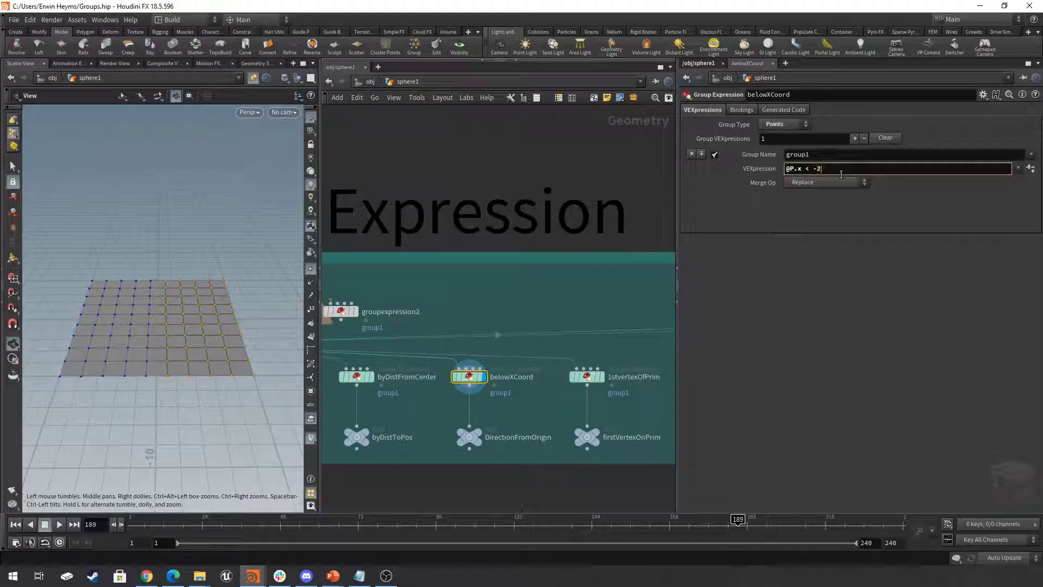
pyautogui.write('-2')
pyautogui.press('Return')
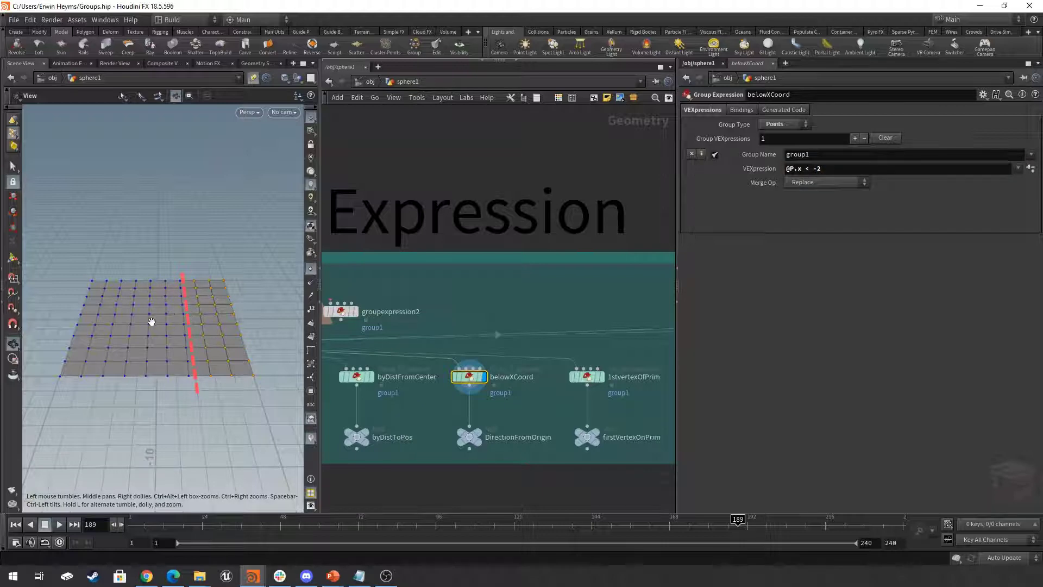
# - Turn on the origin gnomon in the viewport's display options and inspect the grid's orientation around it
pyautogui.press('d')
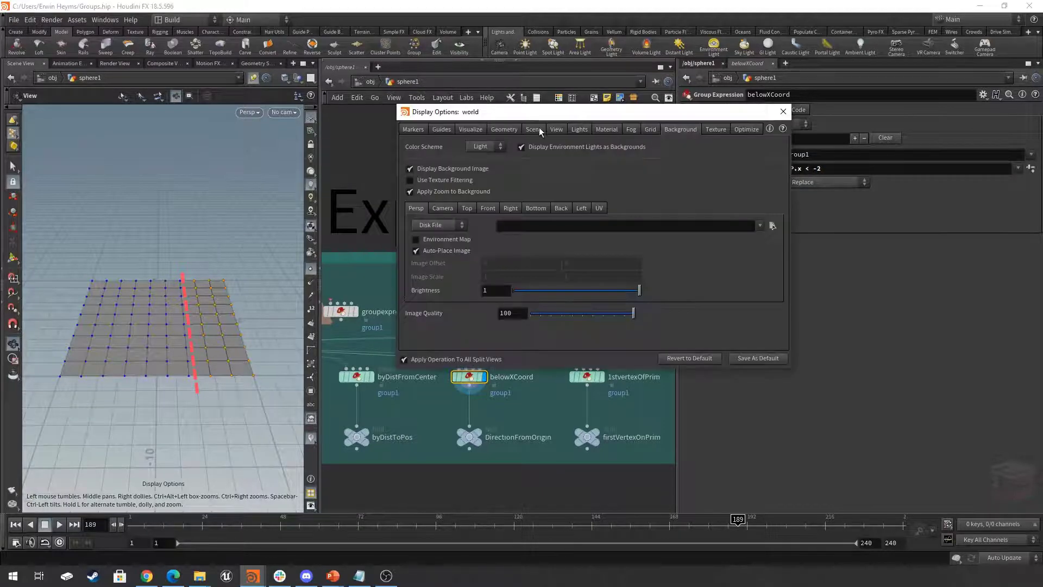
pyautogui.click(484, 129)
pyautogui.click(492, 130)
pyautogui.click(435, 130)
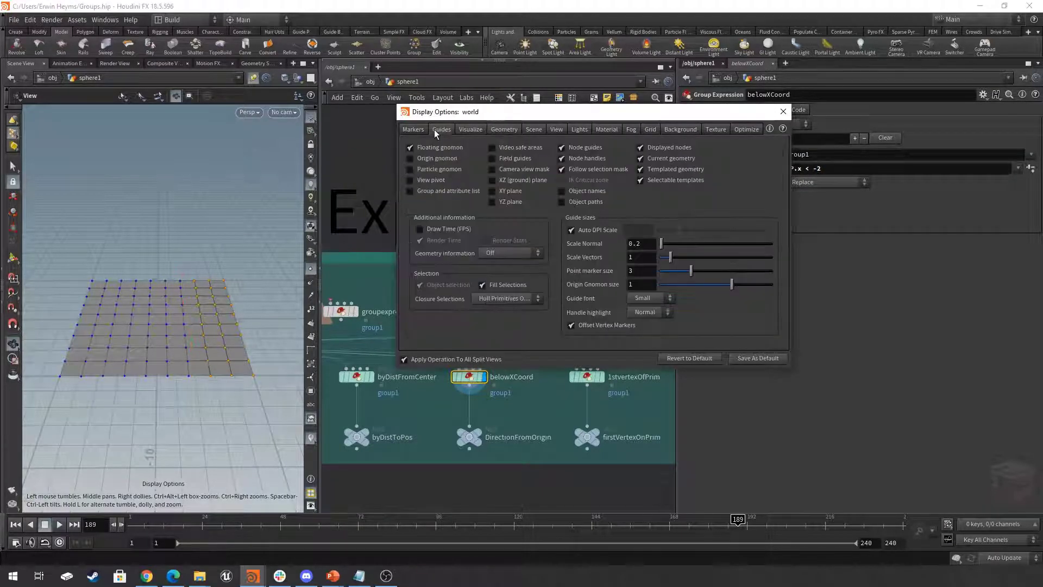
pyautogui.click(419, 159)
pyautogui.moveTo(164, 310); pyautogui.dragTo(165, 328)
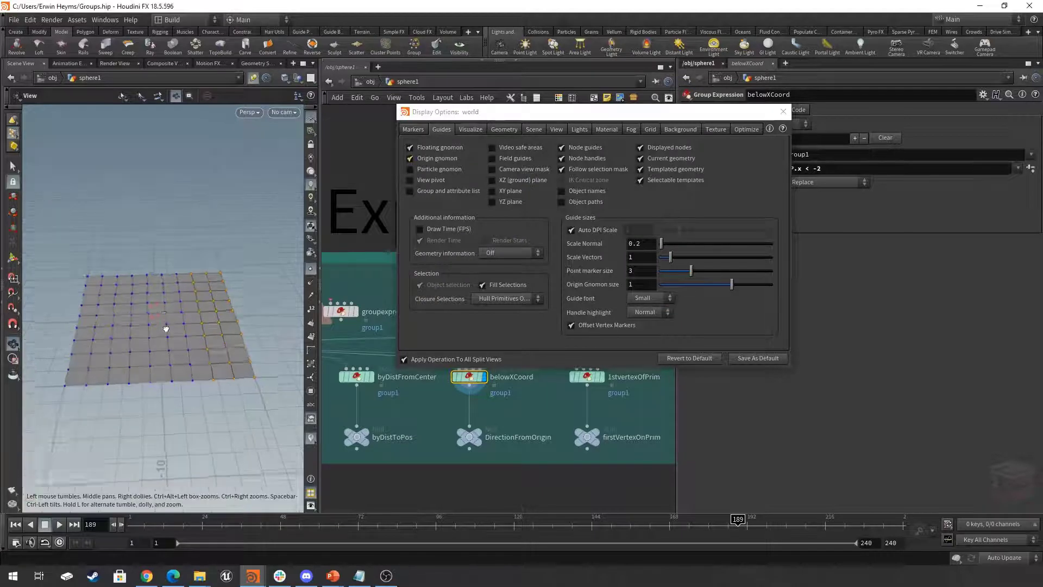
pyautogui.moveTo(165, 328); pyautogui.dragTo(283, 311, button='right')
pyautogui.moveTo(135, 318); pyautogui.dragTo(170, 319)
pyautogui.moveTo(170, 319); pyautogui.dragTo(138, 345, button='right')
pyautogui.moveTo(138, 345); pyautogui.dragTo(199, 337)
pyautogui.moveTo(256, 337); pyautogui.dragTo(190, 327, button='right')
pyautogui.click(784, 112)
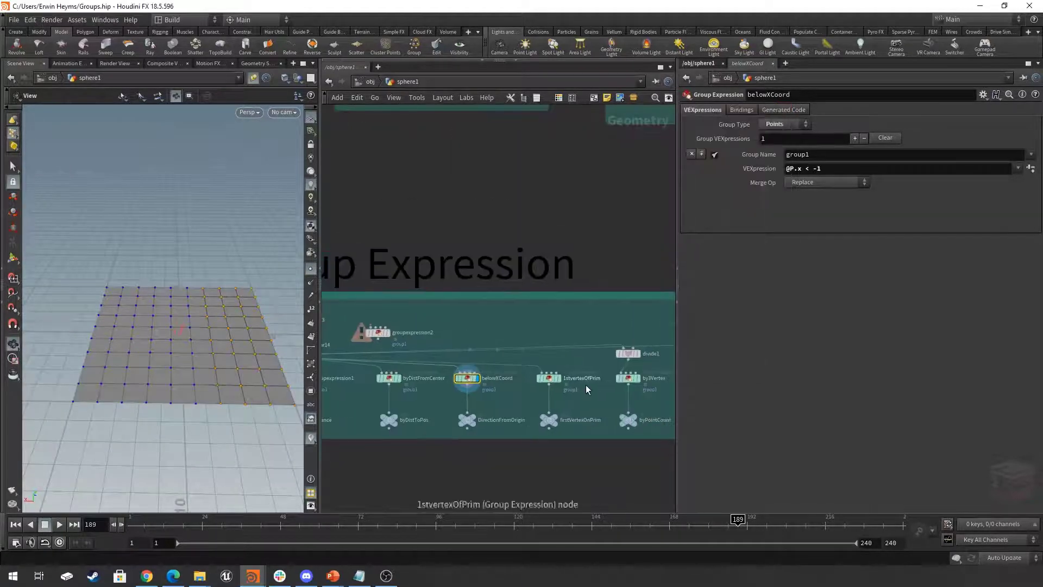
# - Display the 1stvertexOfPrim node, inspect its grouped vertices up close and turn on primitive numbers in the viewport
pyautogui.scroll(3, 578, 396)
pyautogui.click(492, 368)
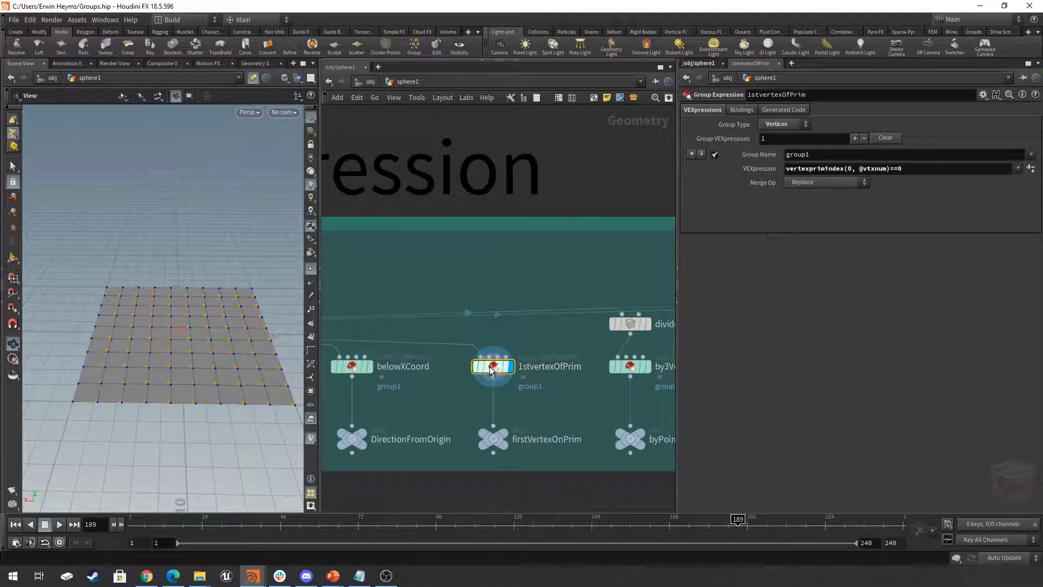
pyautogui.moveTo(185, 357); pyautogui.dragTo(186, 368)
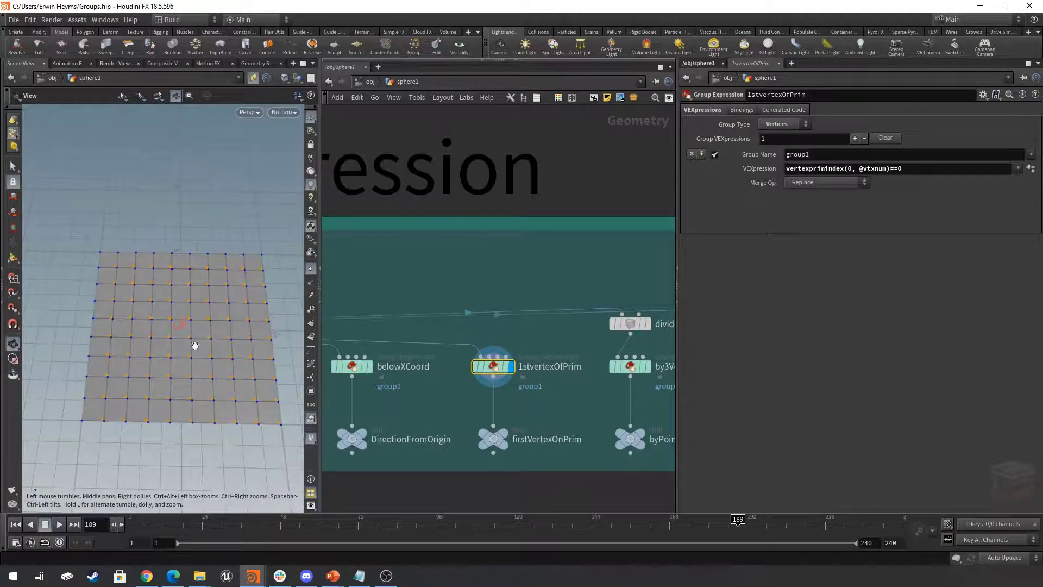
pyautogui.scroll(5, 193, 335)
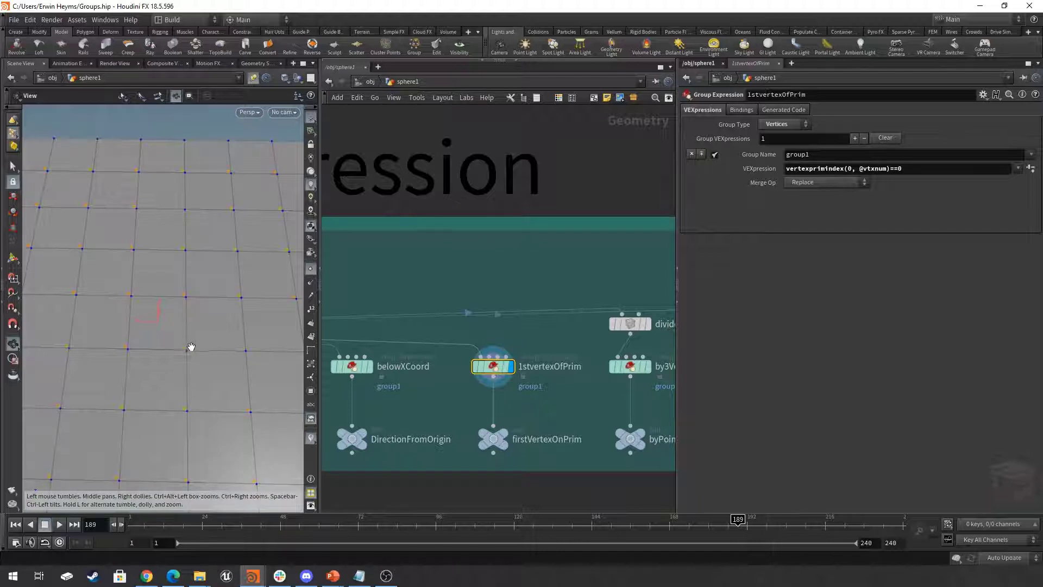
pyautogui.click(311, 336)
# - Display the by3Vertex node and inspect which primitives it groups on the grid
pyautogui.scroll(-3, 570, 403)
pyautogui.moveTo(569, 403); pyautogui.dragTo(452, 404, button='middle')
pyautogui.scroll(1, 452, 403)
pyautogui.click(519, 375)
pyautogui.click(504, 375)
pyautogui.scroll(-6, 114, 331)
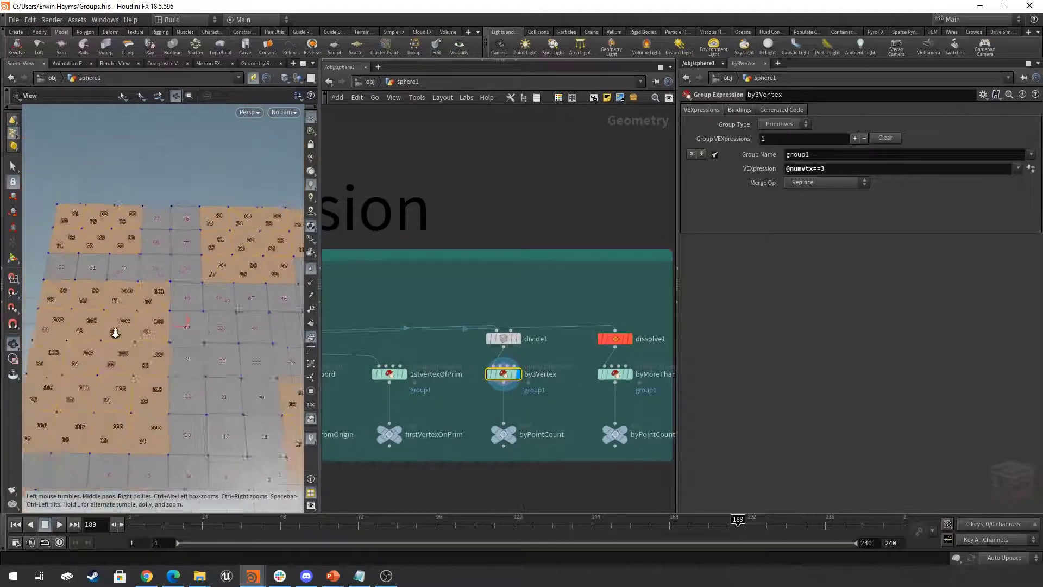
pyautogui.moveTo(152, 329); pyautogui.dragTo(202, 323)
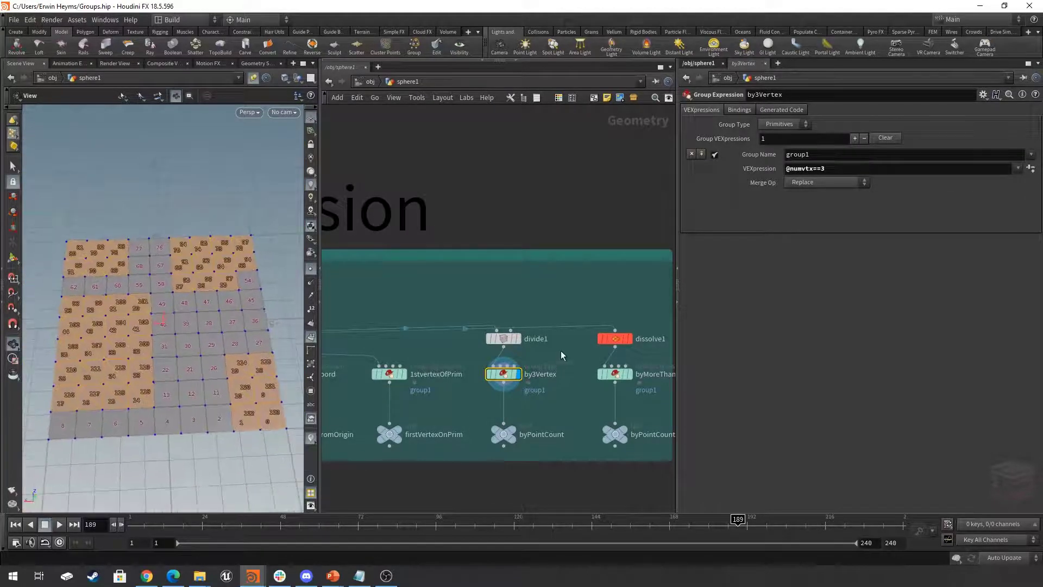
# - Display the divide1 node without primitive numbers and examine the triangulated grid against by3Vertex's VEXpression
pyautogui.click(517, 338)
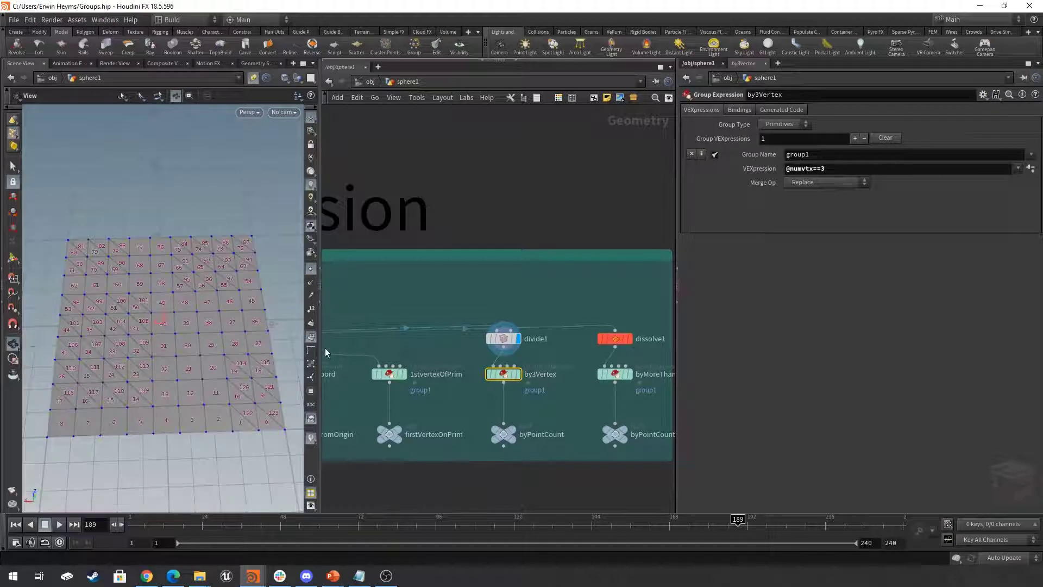
pyautogui.click(311, 340)
pyautogui.moveTo(156, 328); pyautogui.dragTo(177, 333)
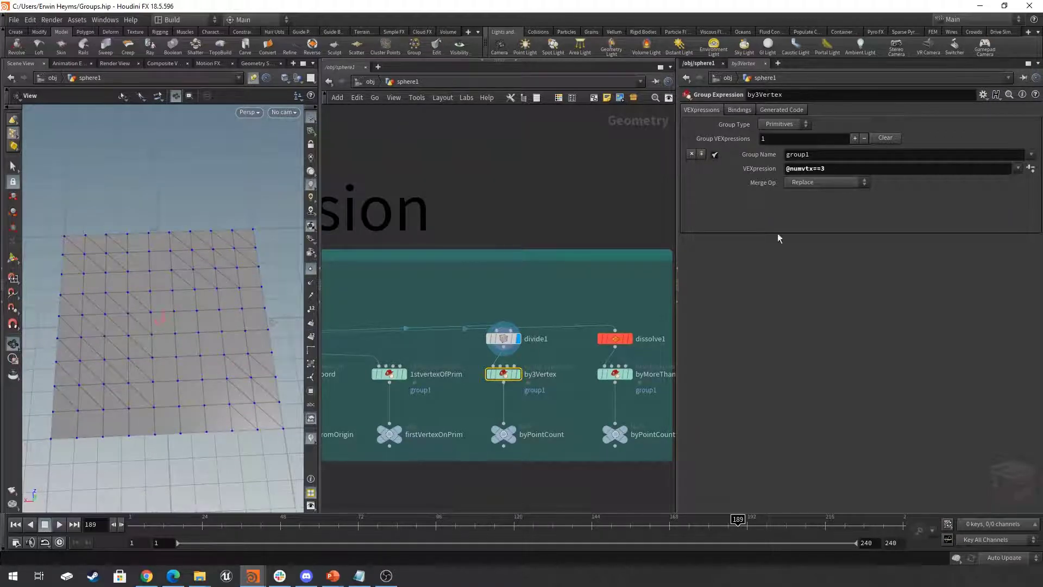
pyautogui.moveTo(840, 168); pyautogui.dragTo(747, 169)
pyautogui.click(864, 265)
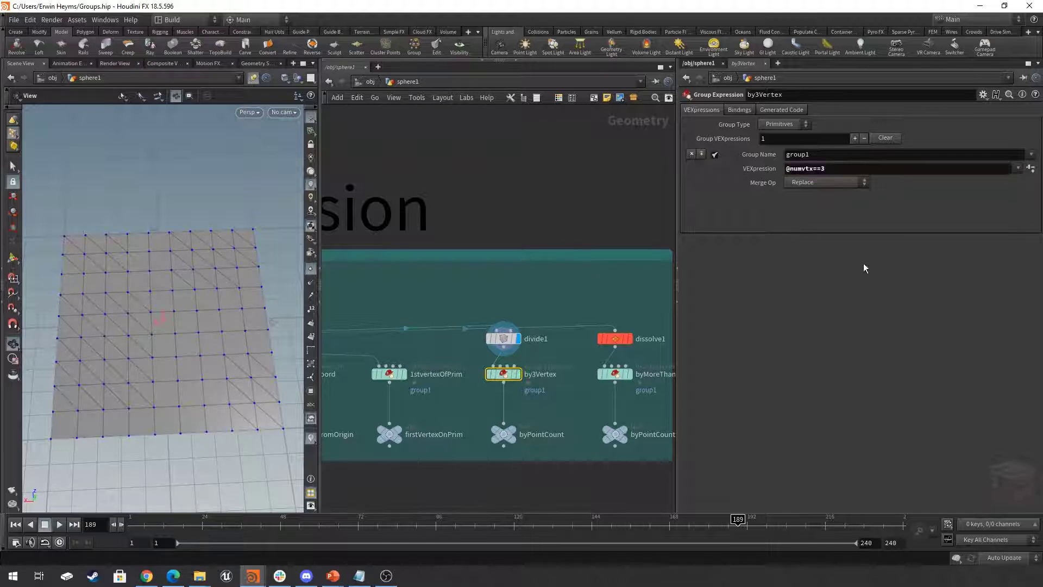
# - Compare the dissolve1 geometry with the byMoreThan5Points group, leaving byMoreThan5Points displayed with primitive numbers on
pyautogui.click(630, 375)
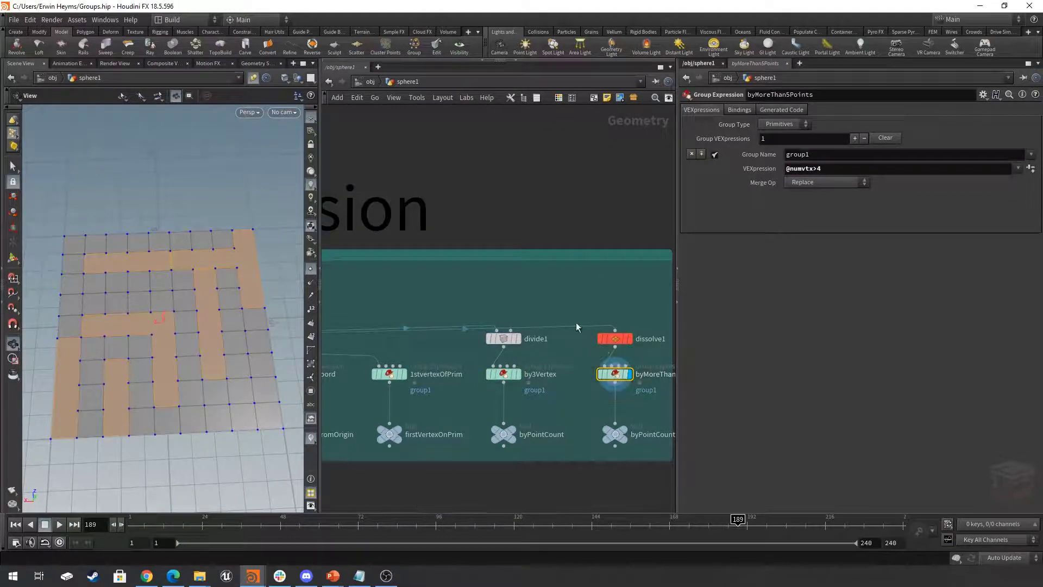
pyautogui.click(629, 340)
pyautogui.moveTo(155, 313); pyautogui.dragTo(201, 312)
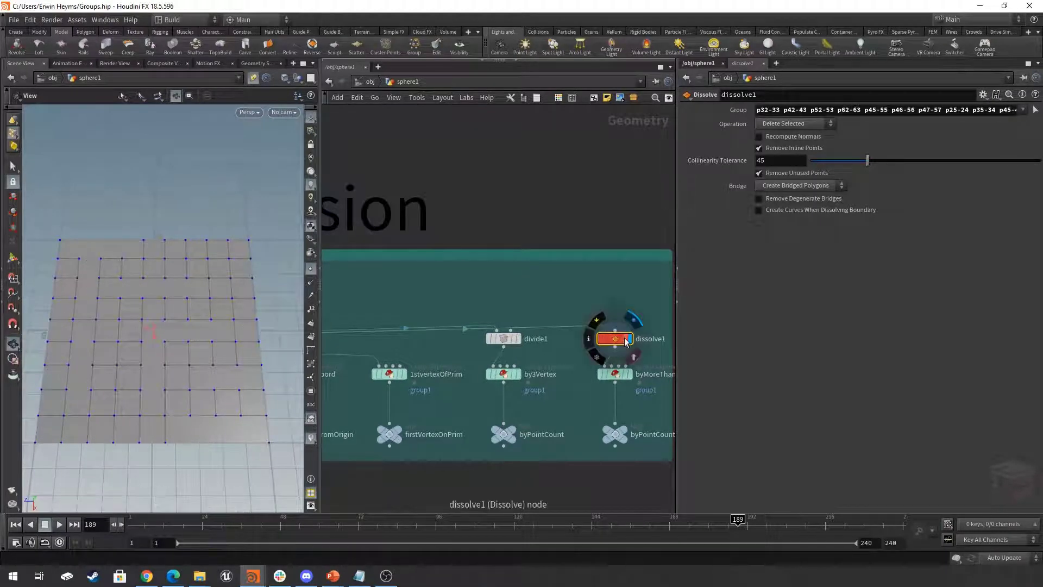
pyautogui.click(608, 376)
pyautogui.click(608, 377)
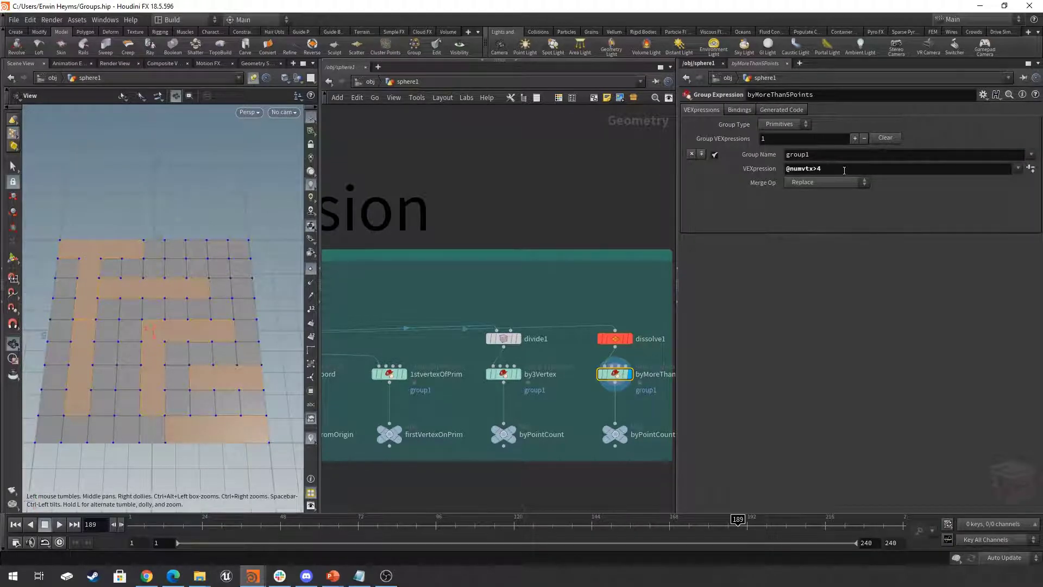
pyautogui.click(311, 337)
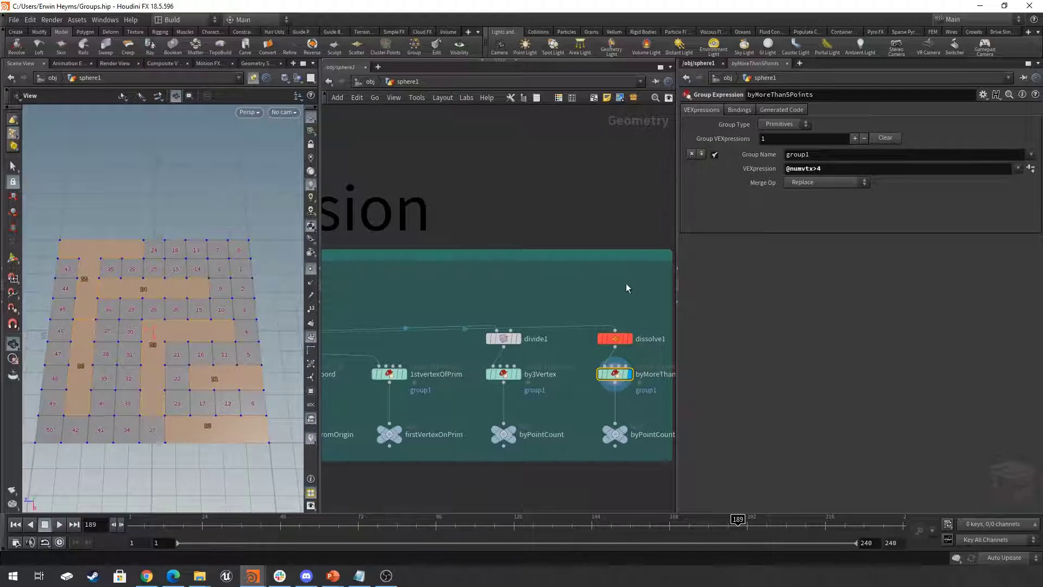
# - Go to the Group By VEX network section and display the color15 node
pyautogui.scroll(-5, 625, 286)
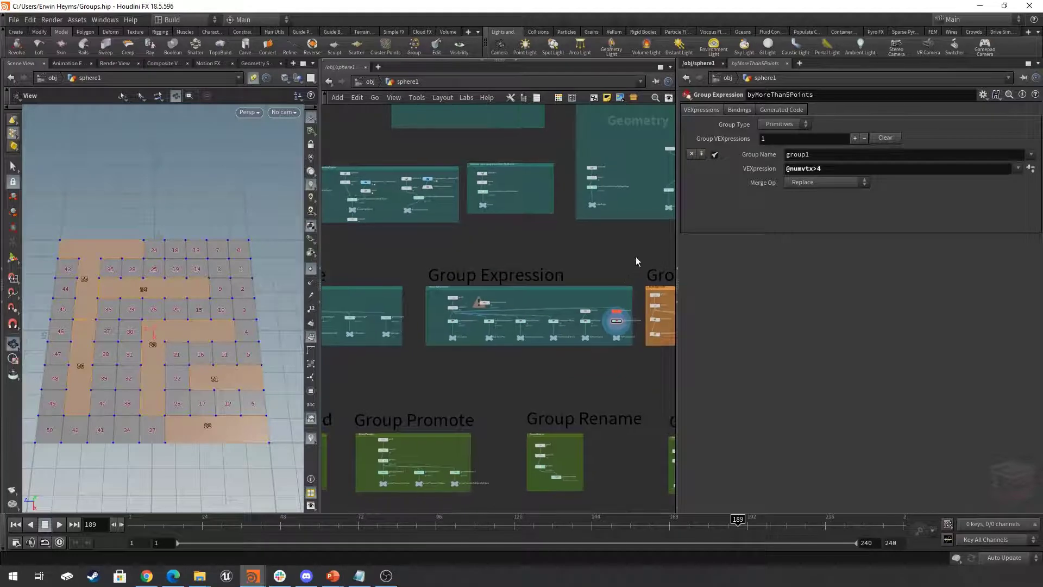
pyautogui.moveTo(636, 261); pyautogui.dragTo(496, 319, button='middle')
pyautogui.scroll(5, 500, 331)
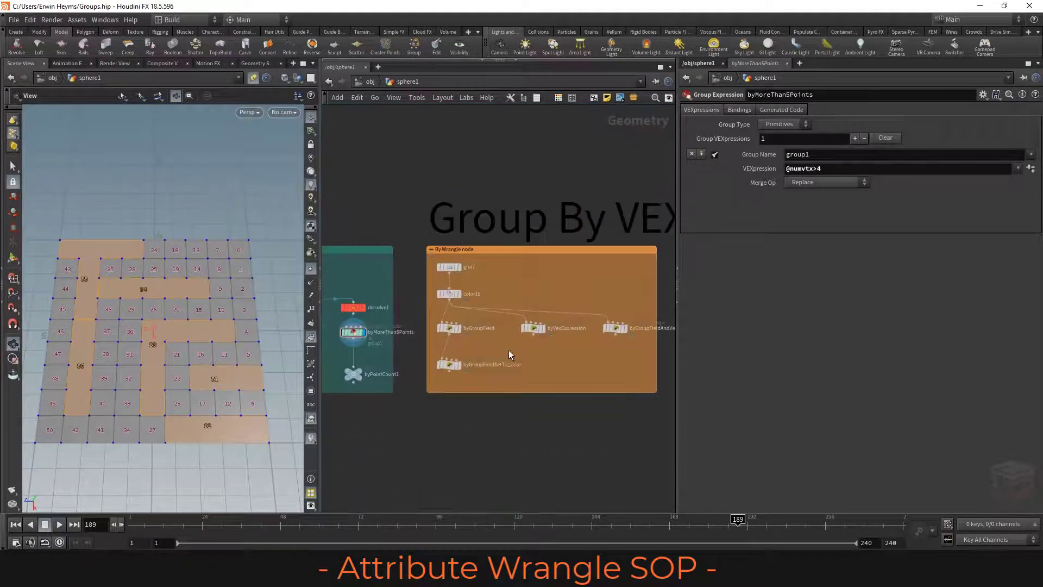
pyautogui.moveTo(499, 380); pyautogui.dragTo(478, 383, button='middle')
pyautogui.scroll(2, 467, 382)
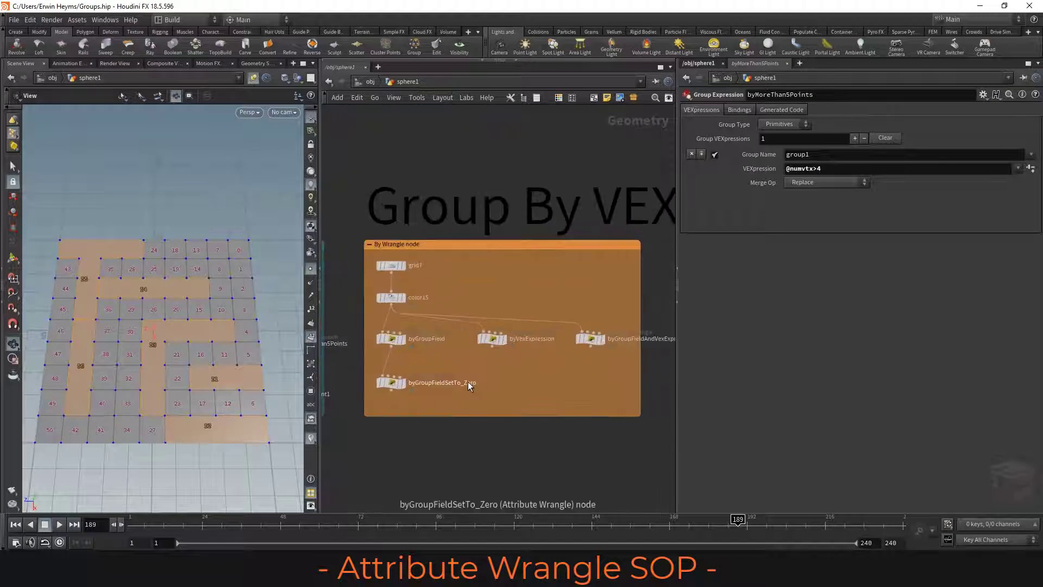
pyautogui.moveTo(396, 301)
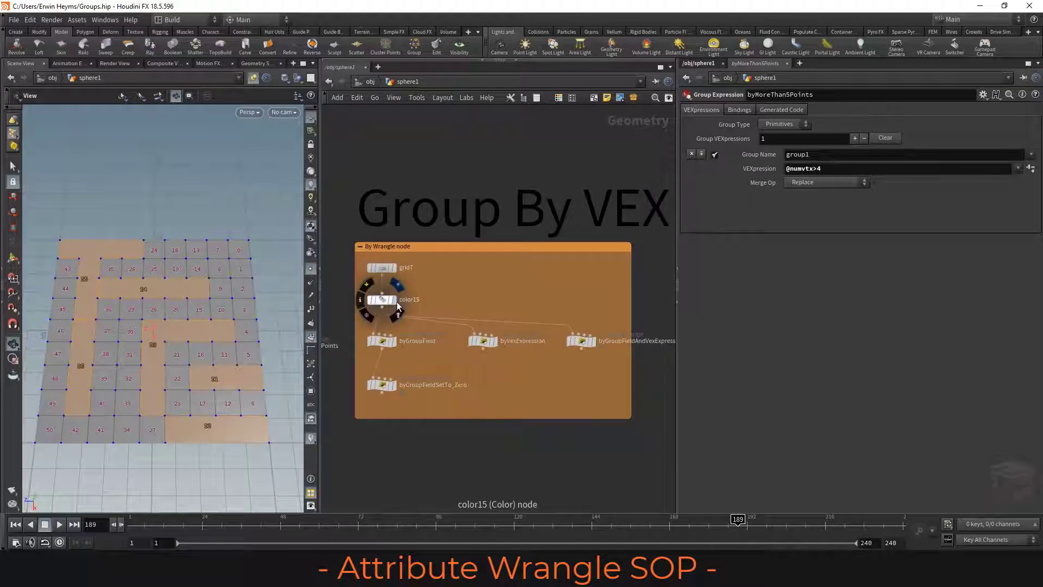
pyautogui.click(396, 302)
pyautogui.click(381, 300)
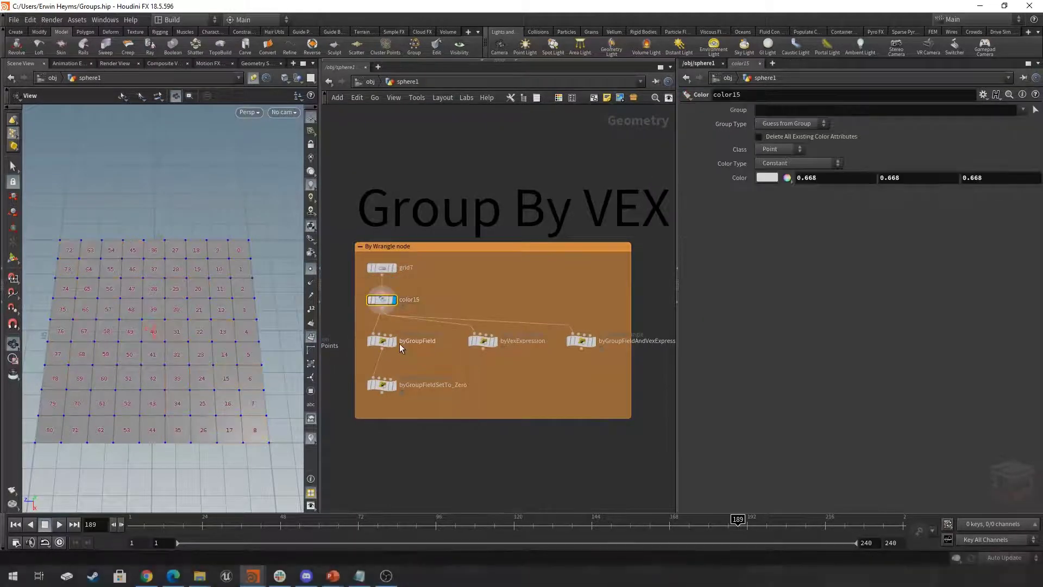
# - Display the byGroupField wrangle node and frame its grid in the viewport
pyautogui.click(394, 341)
pyautogui.click(382, 341)
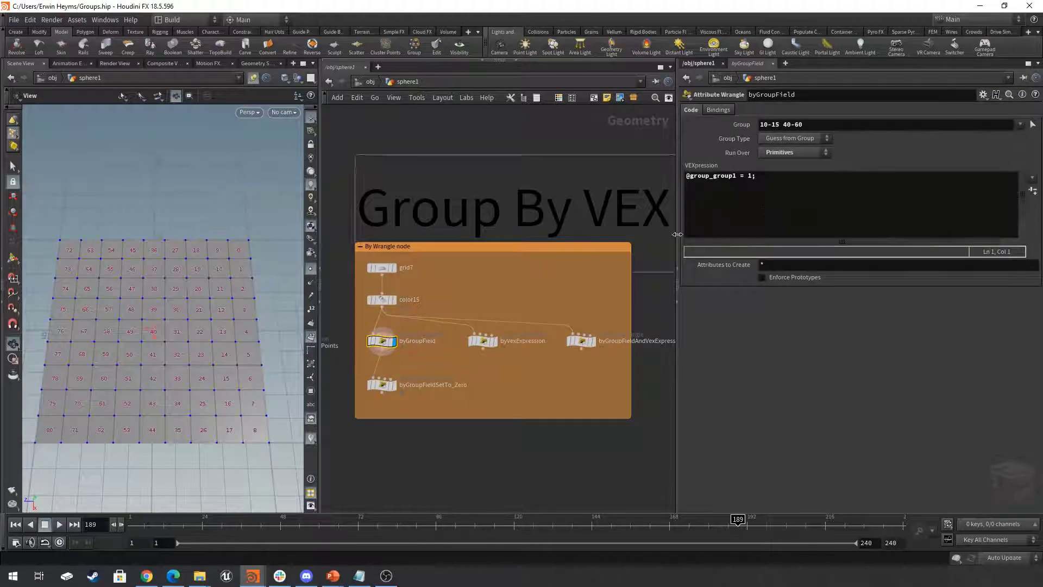
pyautogui.scroll(3, 462, 368)
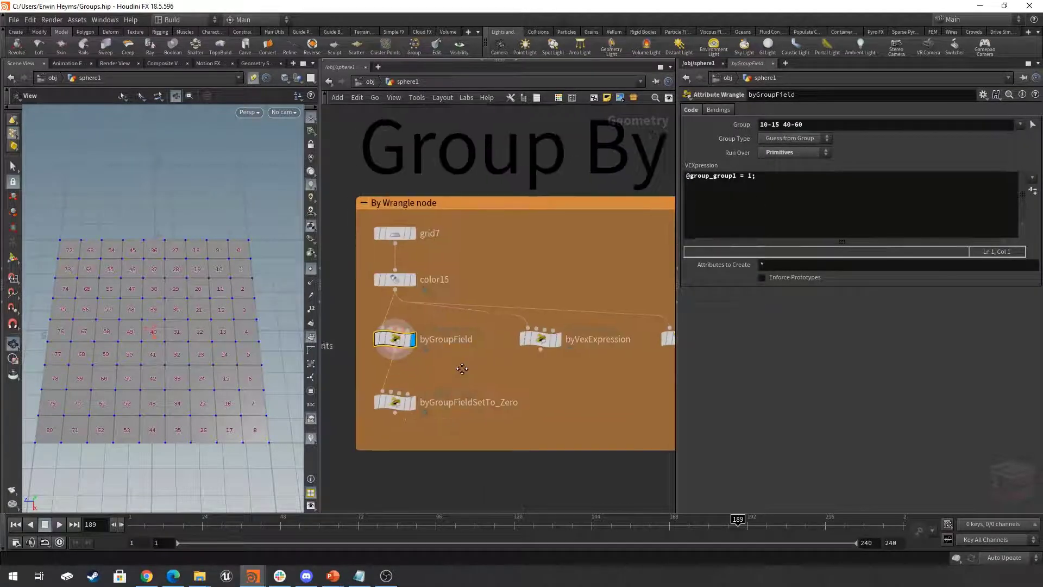
pyautogui.scroll(2, 456, 361)
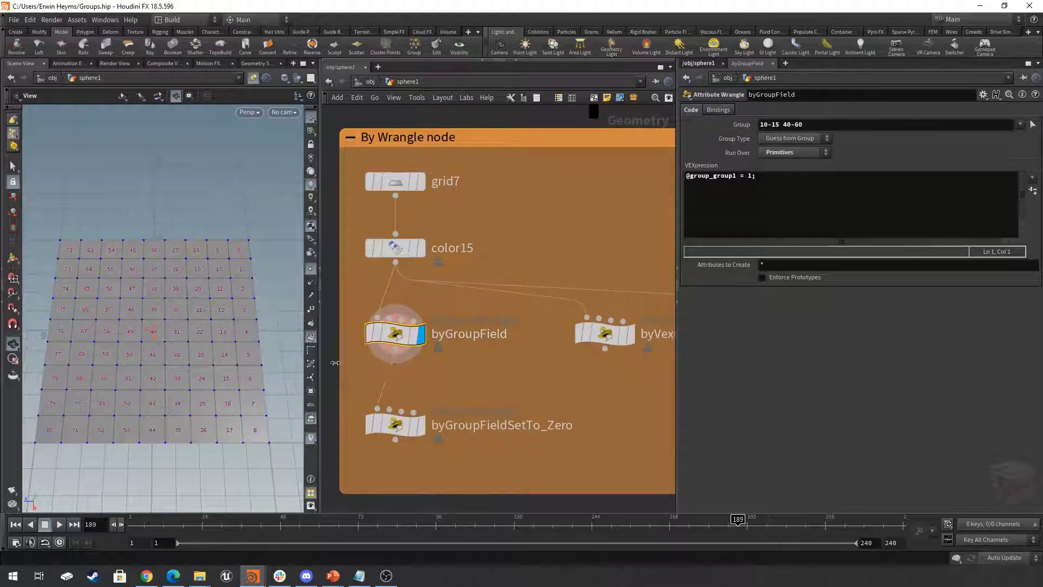
pyautogui.scroll(-5, 242, 348)
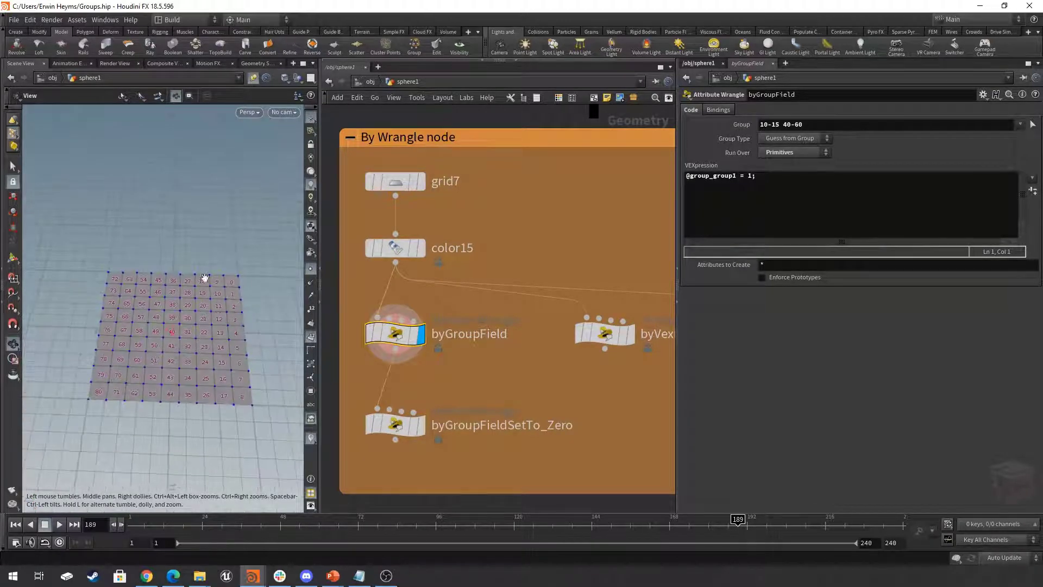
pyautogui.moveTo(219, 320); pyautogui.dragTo(178, 328, button='middle')
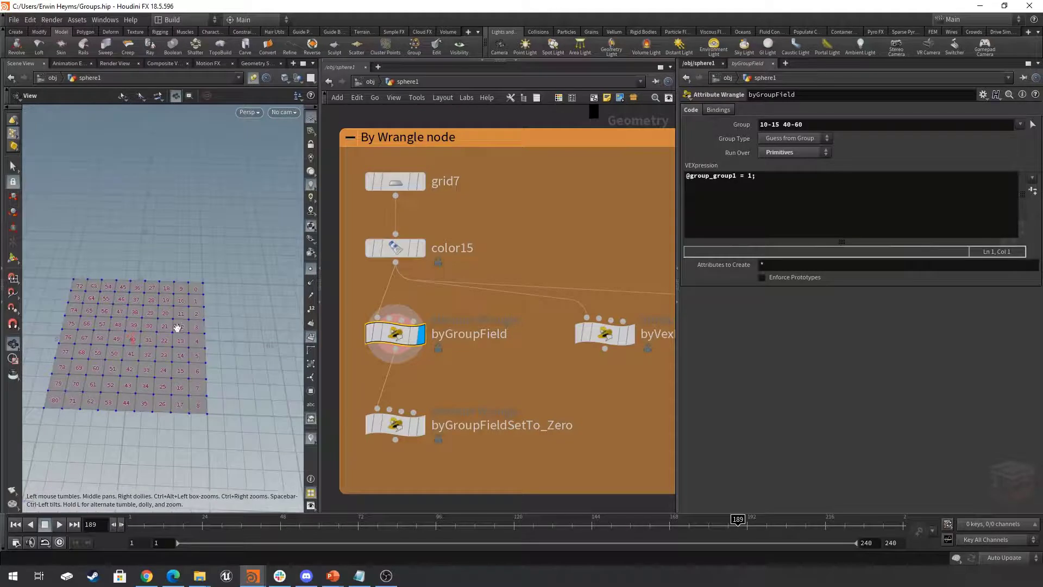
# - Show the viewport's group and attribute list and set it to list byGroupField's groups
pyautogui.click(311, 391)
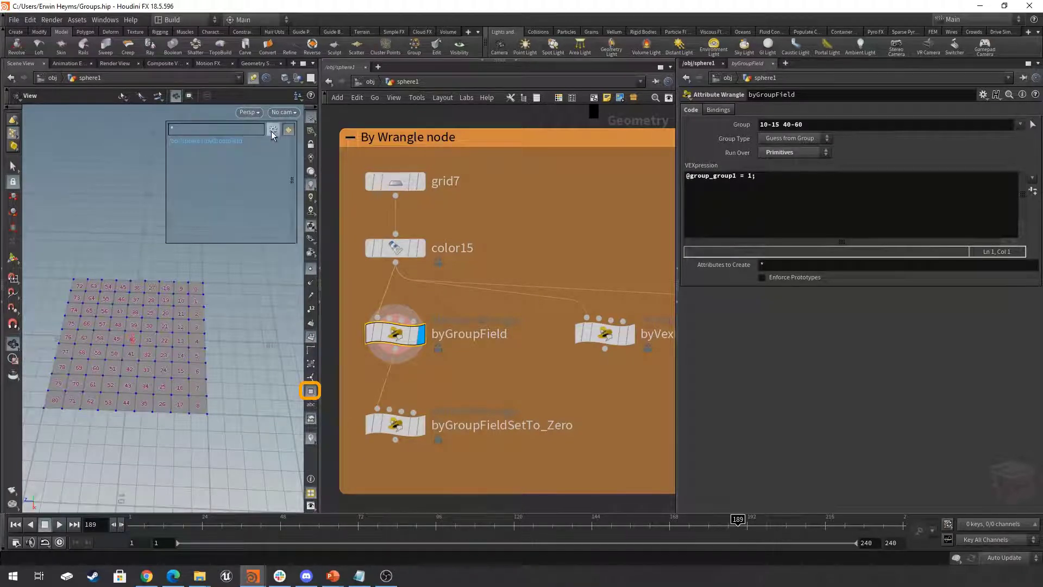
pyautogui.click(273, 131)
pyautogui.click(305, 141)
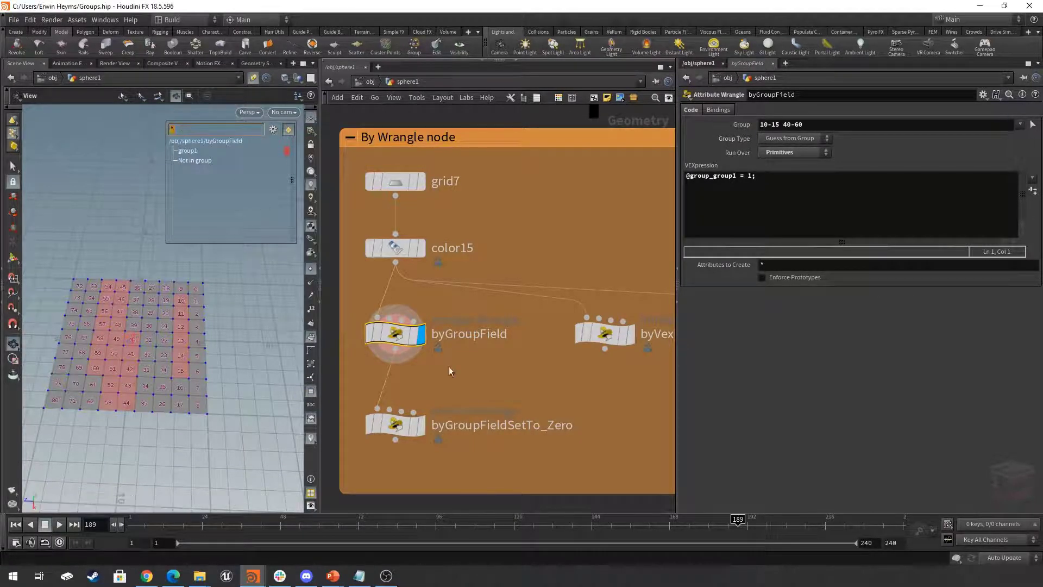
# - Hide the primitive numbers in the viewport and highlight the pattern in byGroupField's Group field
pyautogui.moveTo(86, 324); pyautogui.dragTo(246, 326)
pyautogui.click(400, 335)
pyautogui.click(311, 339)
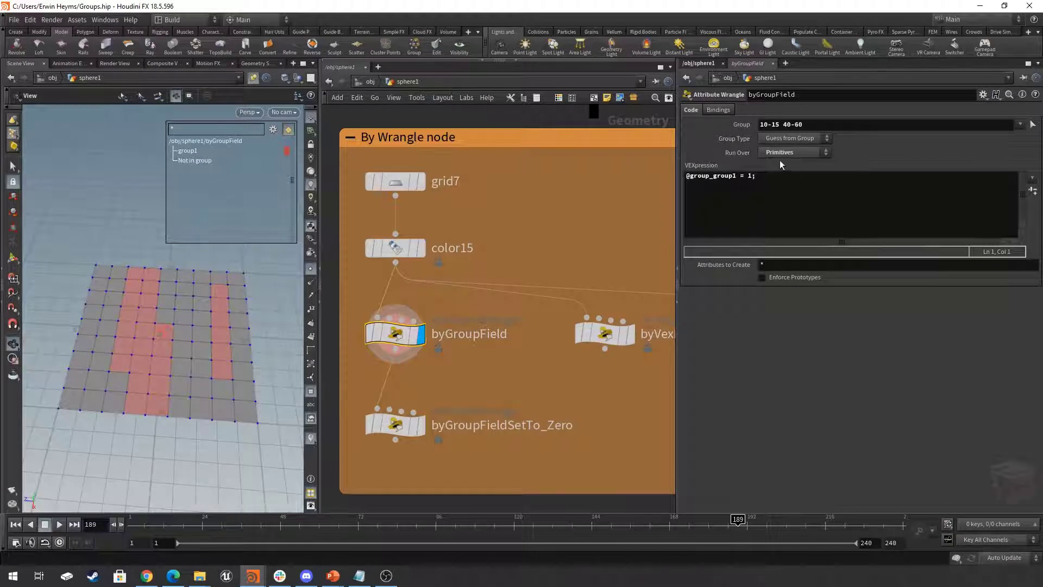
pyautogui.moveTo(833, 123); pyautogui.dragTo(735, 126)
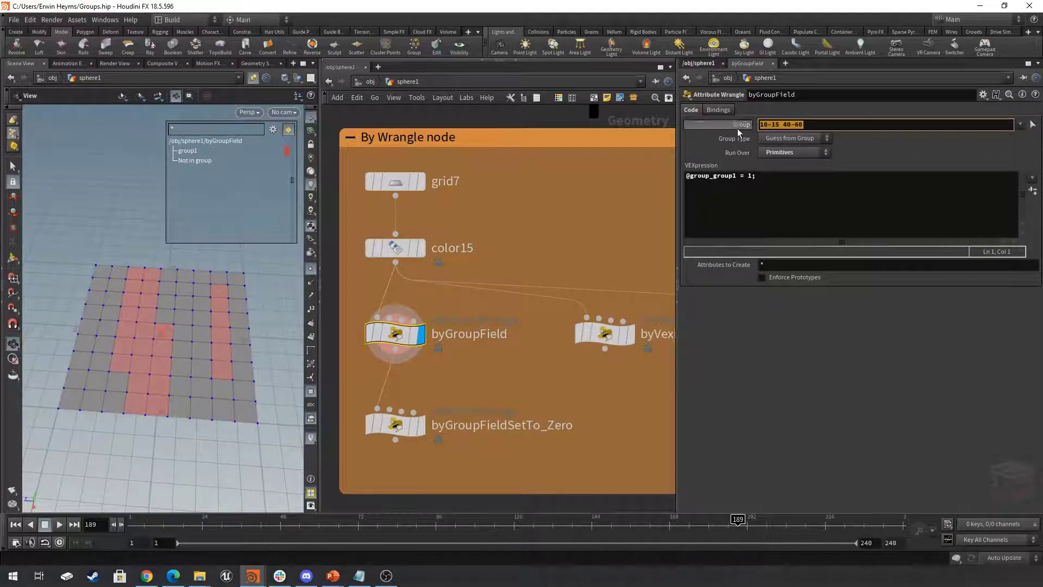
# - Highlight the group1 assignment line in byGroupField's VEXpression, leaving the code unchanged
pyautogui.click(801, 125)
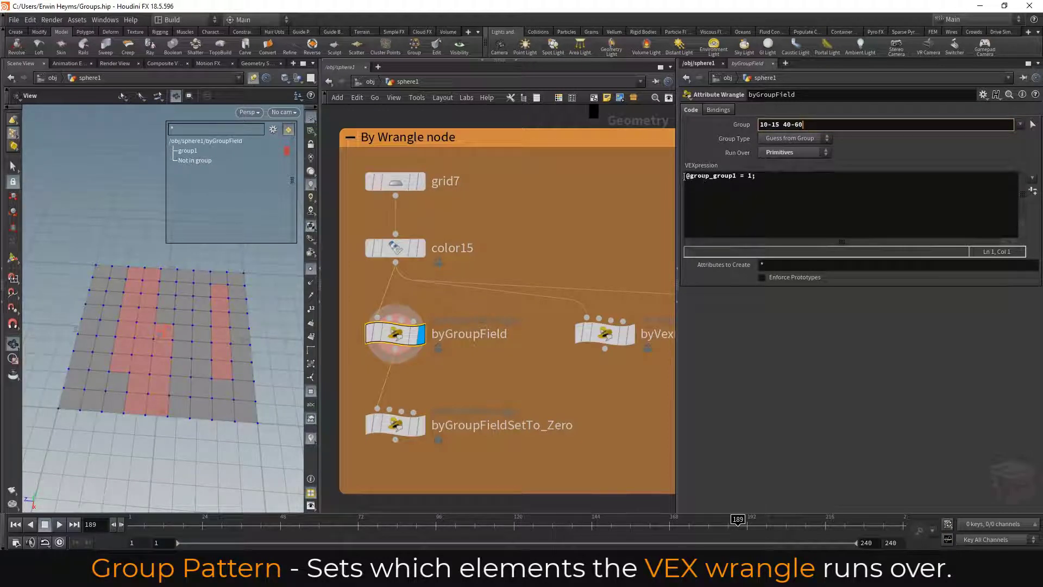
pyautogui.moveTo(684, 175); pyautogui.dragTo(756, 176)
pyautogui.click(761, 182)
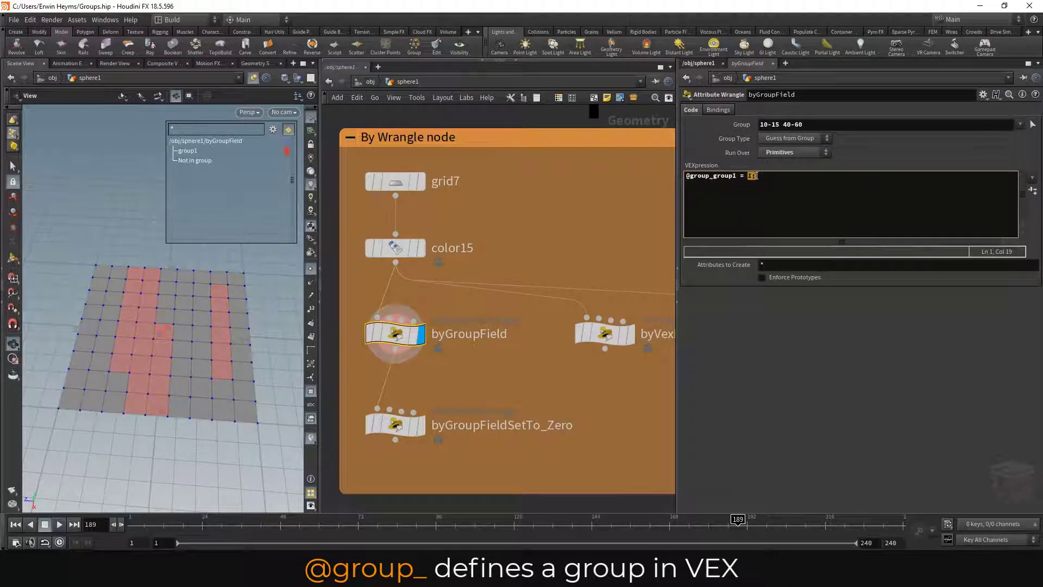
pyautogui.click(777, 177)
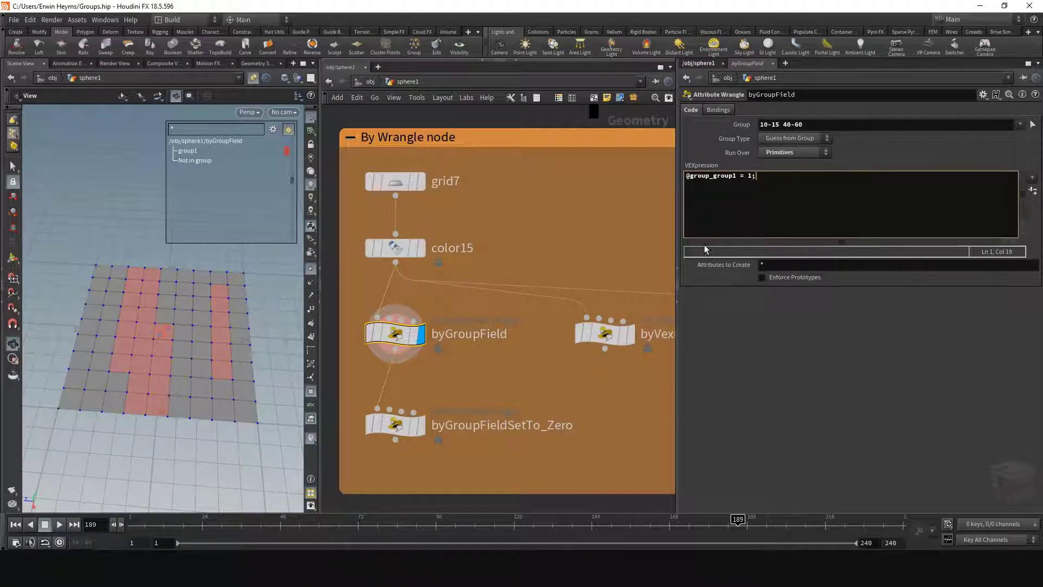
# - Open byGroupField's node info to check its primitive groups, and close it again
pyautogui.moveTo(436, 361); pyautogui.dragTo(507, 354, button='middle')
pyautogui.moveTo(466, 334)
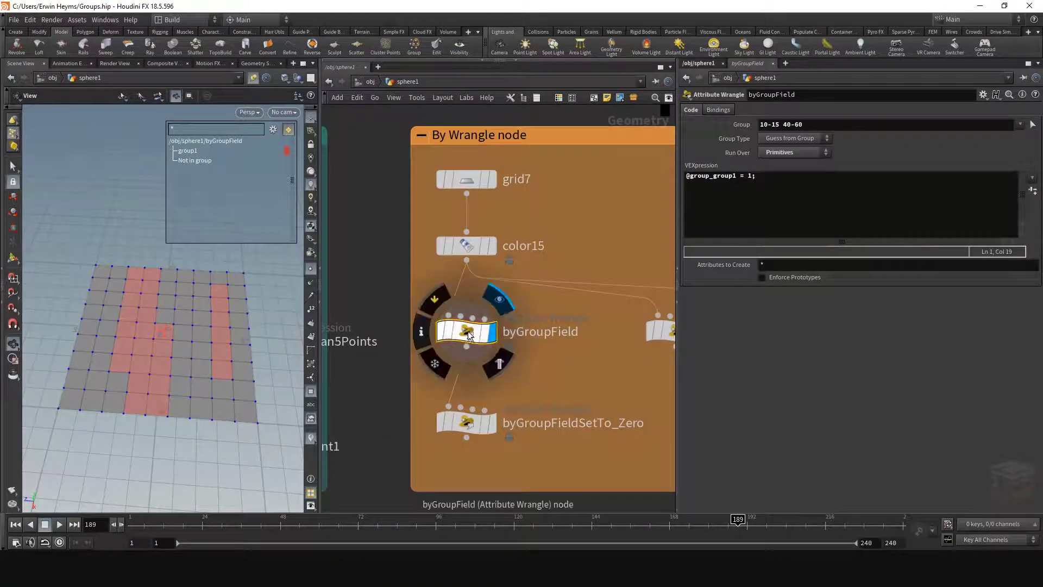
pyautogui.click(422, 335)
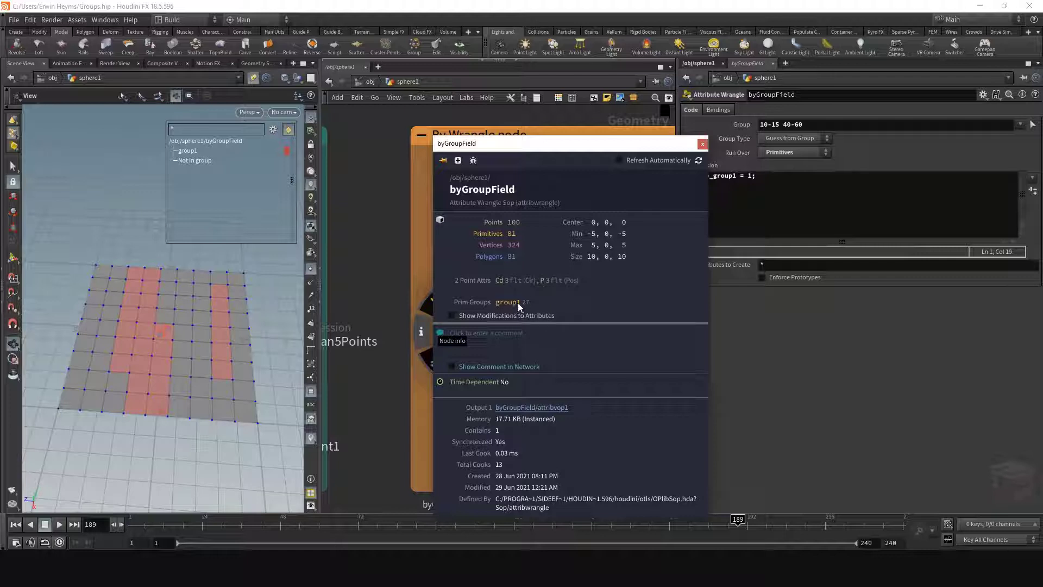
pyautogui.click(703, 146)
# - Select the byGroupFieldSetTo_Zero wrangle and compare its viewport result with byGroupField's, leaving byGroupFieldSetTo_Zero displayed
pyautogui.scroll(-2, 567, 367)
pyautogui.scroll(1, 467, 386)
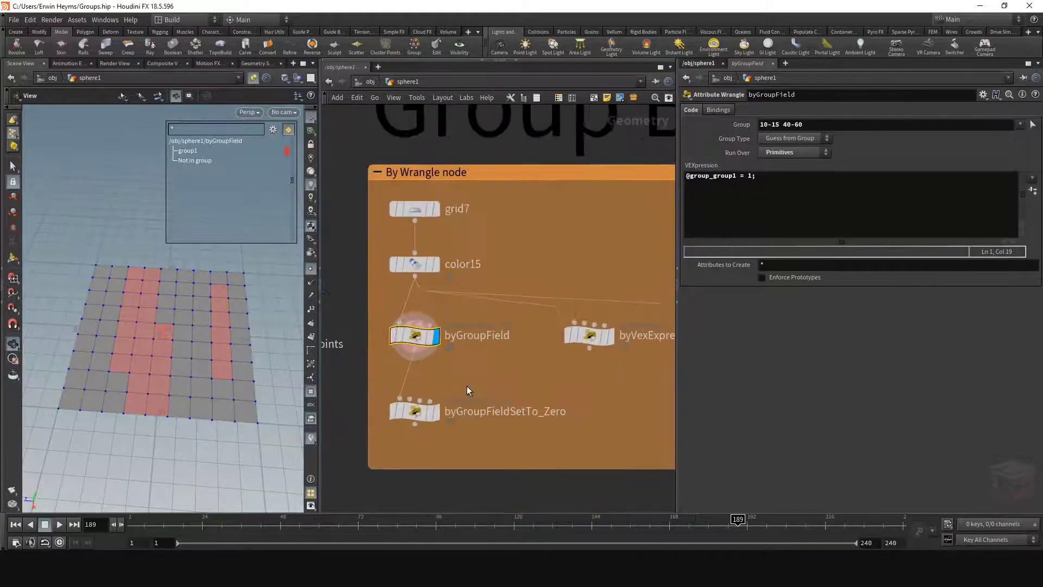
pyautogui.click(414, 419)
pyautogui.scroll(1, 415, 429)
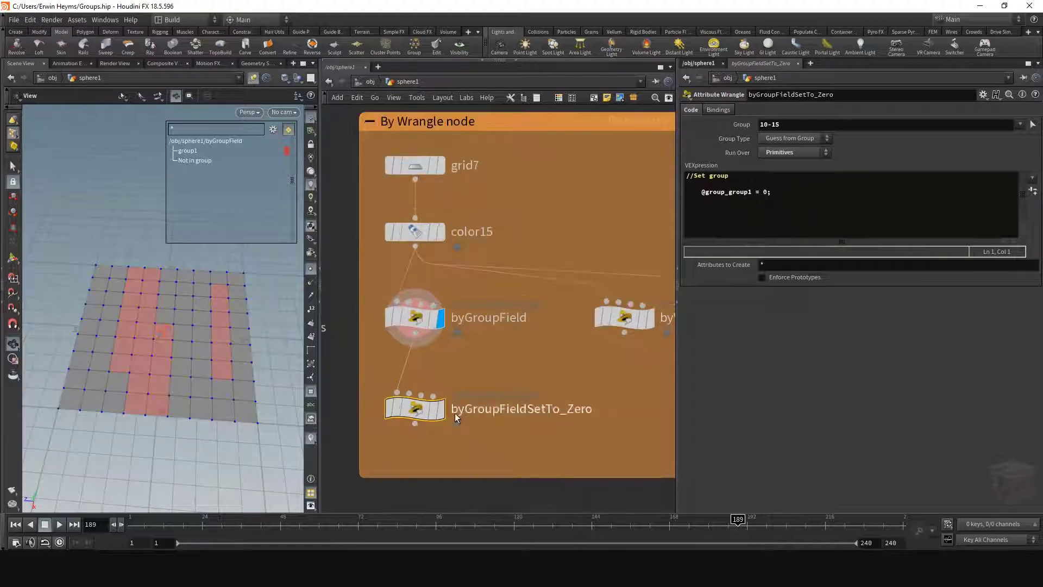
pyautogui.moveTo(442, 416)
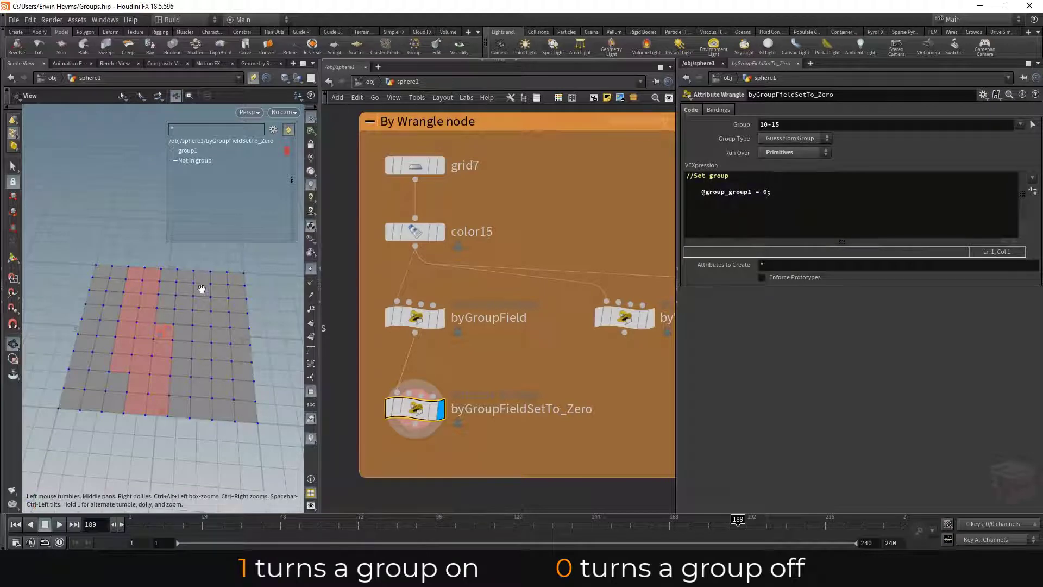
pyautogui.click(416, 318)
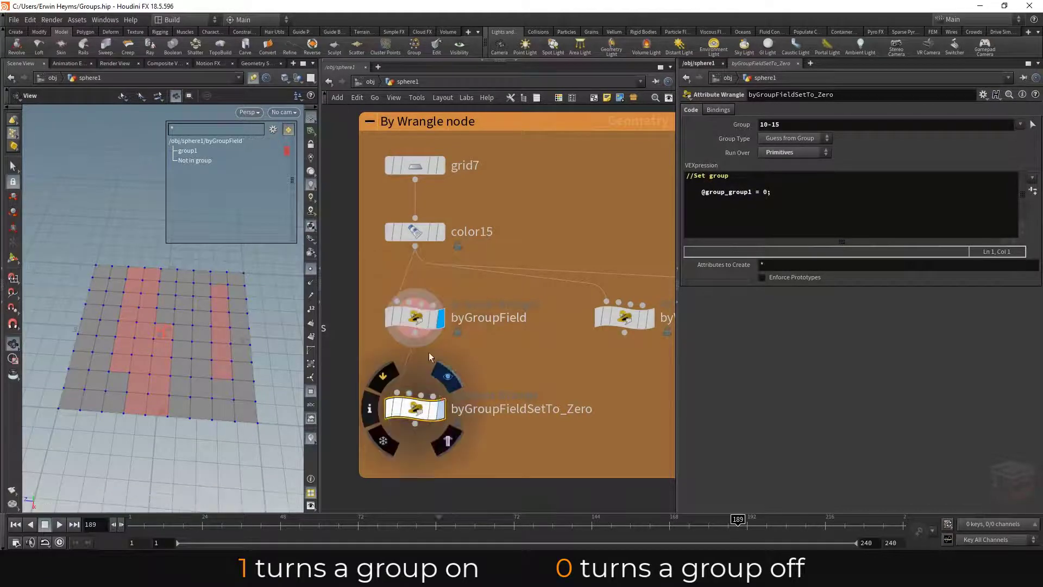
pyautogui.click(420, 410)
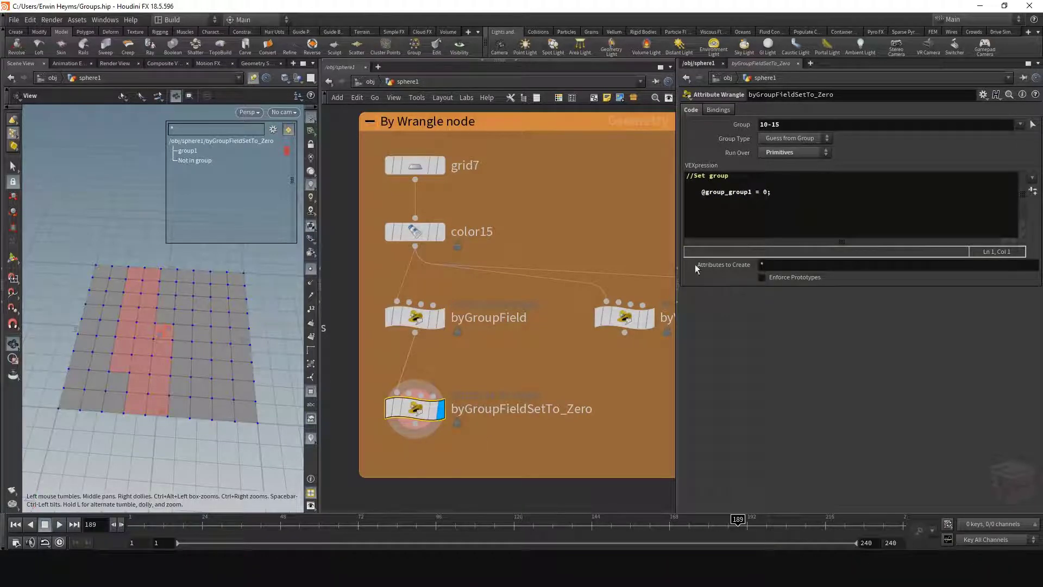
pyautogui.click(753, 193)
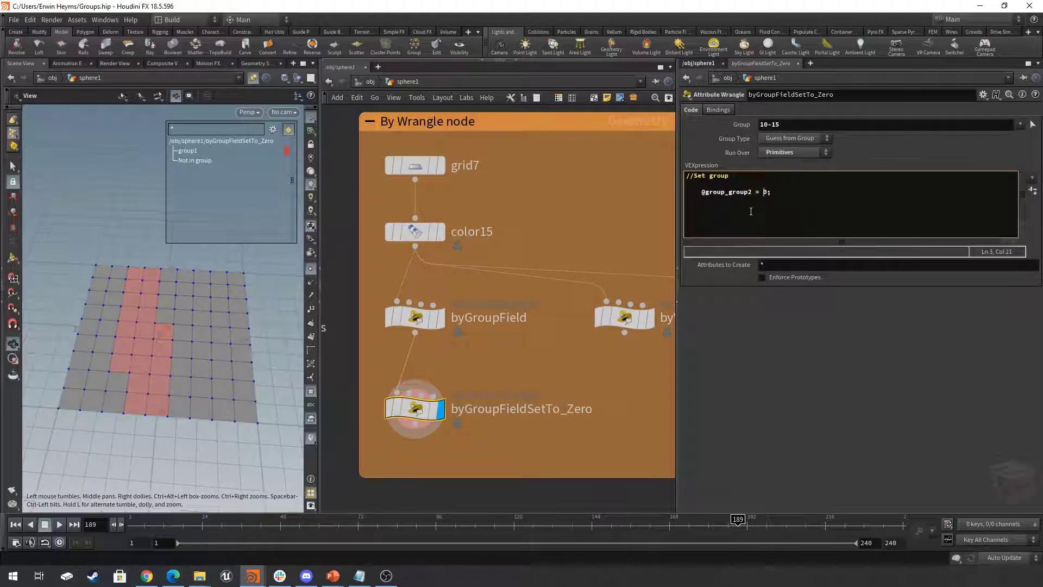
pyautogui.write(';')
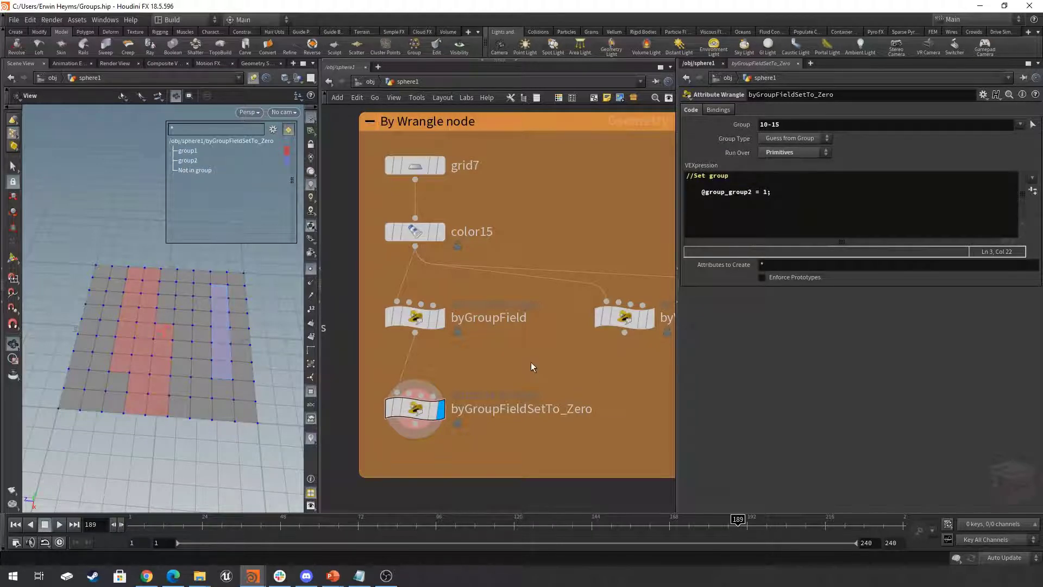
# - Select and display the byVexExpression wrangle, and toggle group1's highlight in the viewport group list
pyautogui.scroll(-2, 531, 364)
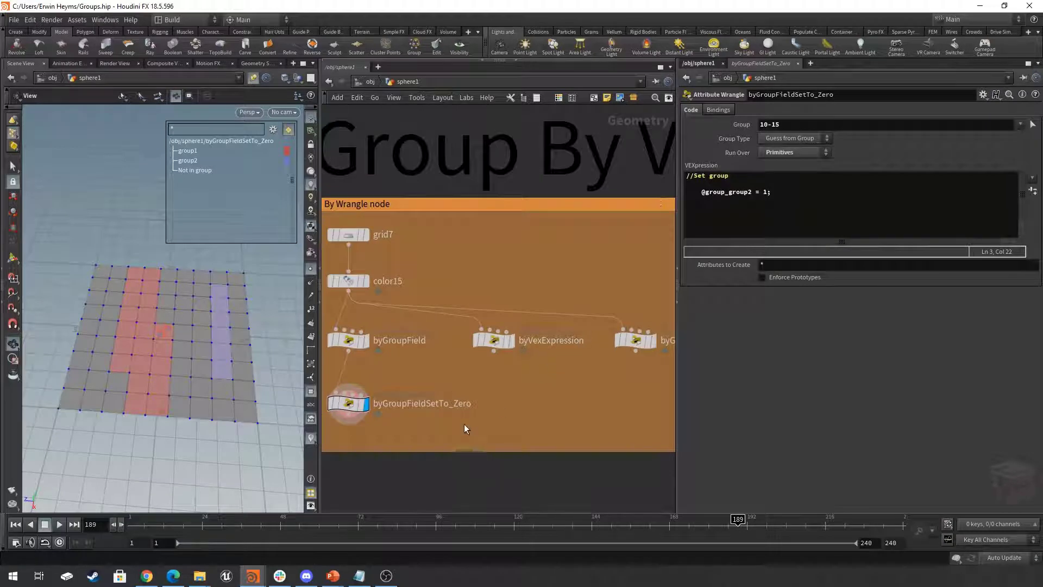
pyautogui.moveTo(540, 387); pyautogui.dragTo(497, 387, button='middle')
pyautogui.scroll(1, 476, 375)
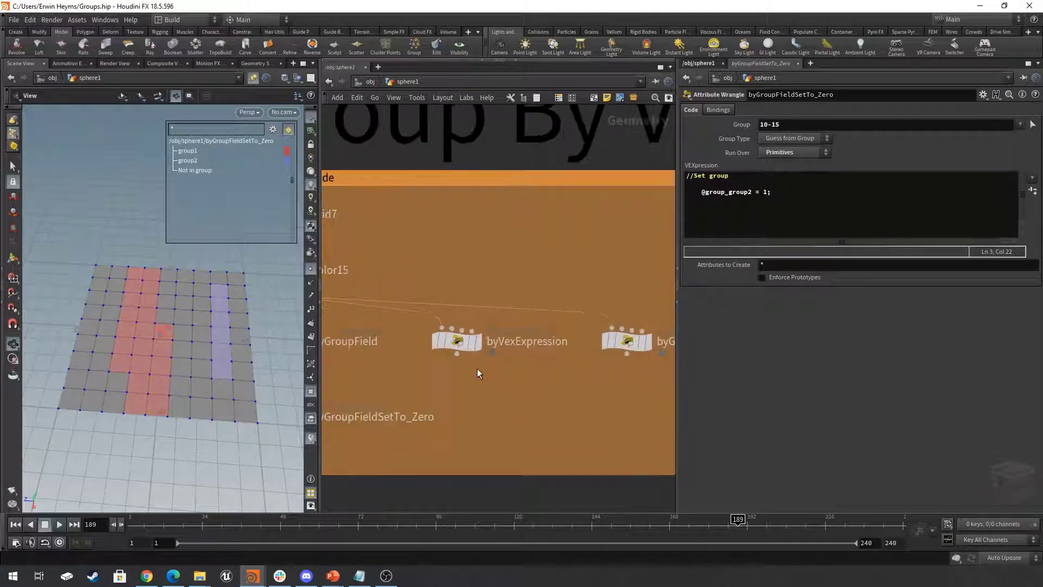
pyautogui.click(459, 344)
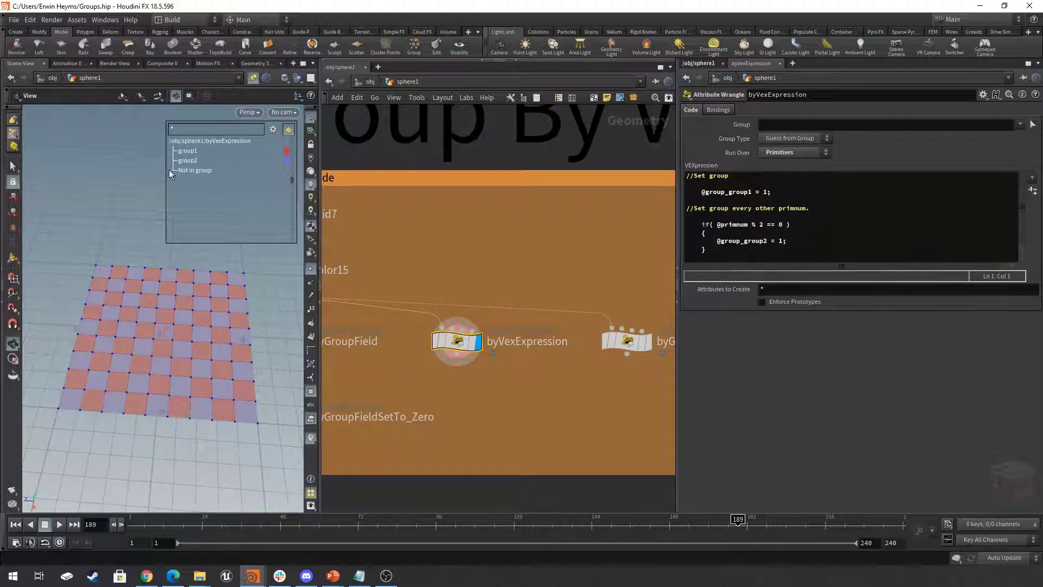
pyautogui.click(186, 151)
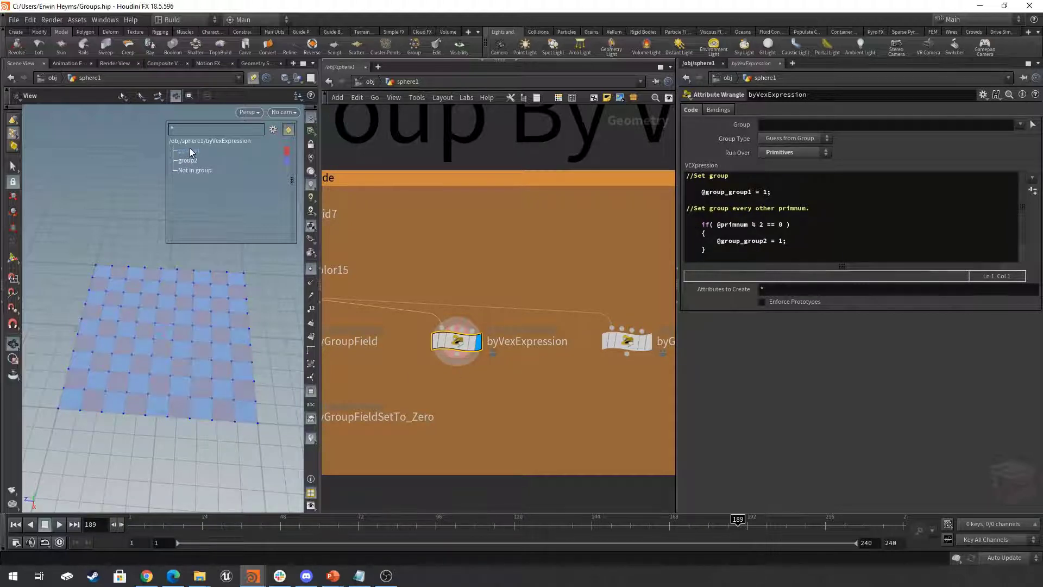
pyautogui.click(188, 150)
pyautogui.moveTo(255, 269); pyautogui.dragTo(268, 264)
pyautogui.click(782, 125)
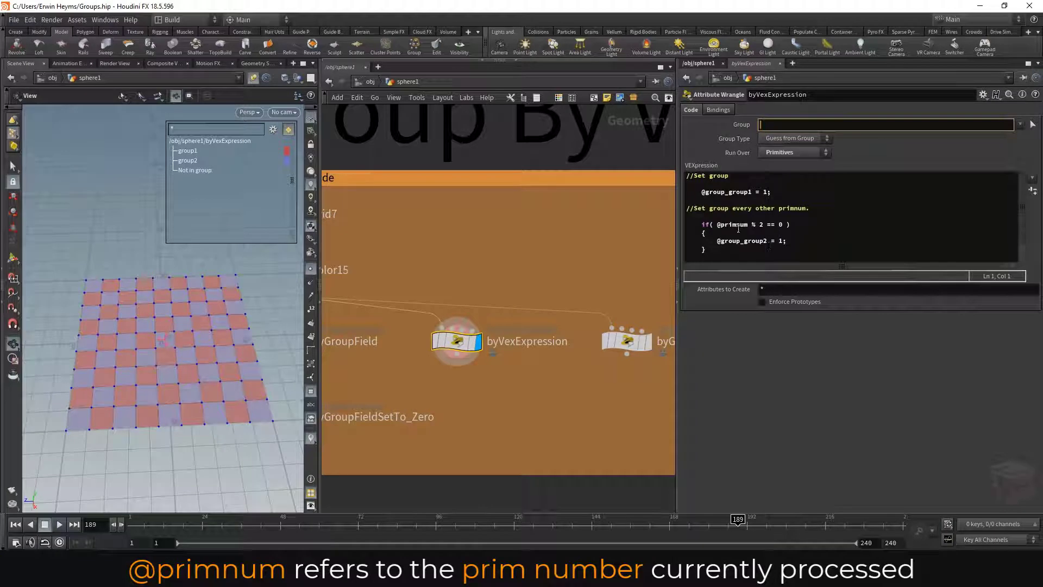
pyautogui.moveTo(718, 224); pyautogui.dragTo(764, 225)
pyautogui.click(789, 224)
pyautogui.click(767, 227)
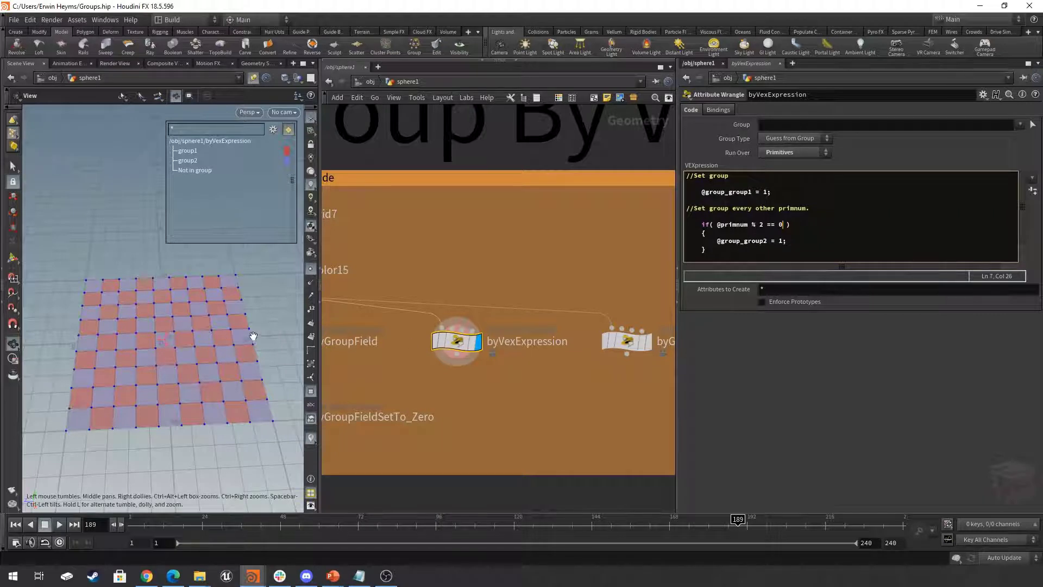
pyautogui.moveTo(270, 324); pyautogui.dragTo(263, 321)
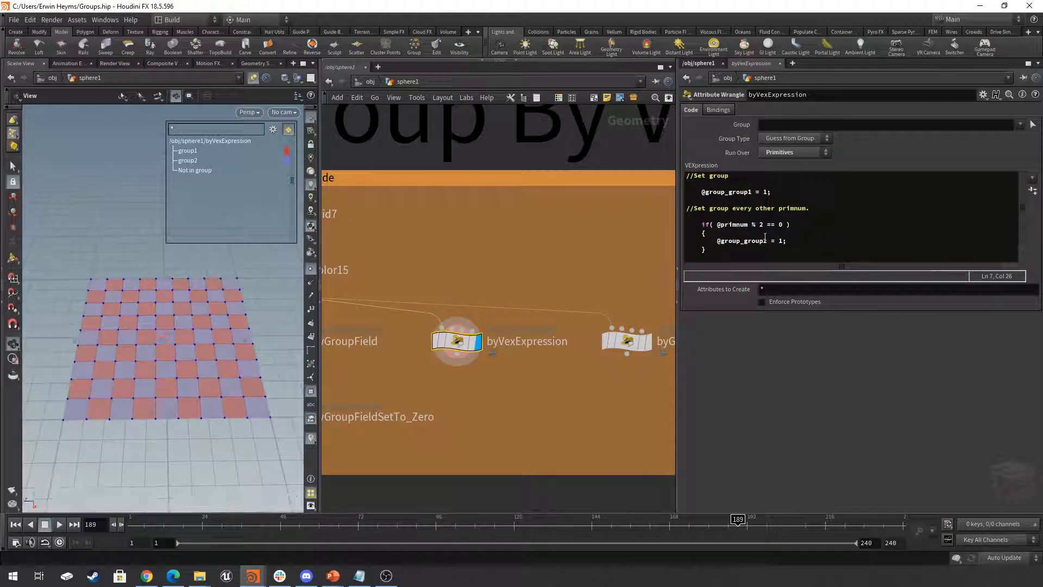
pyautogui.moveTo(773, 241); pyautogui.dragTo(731, 244)
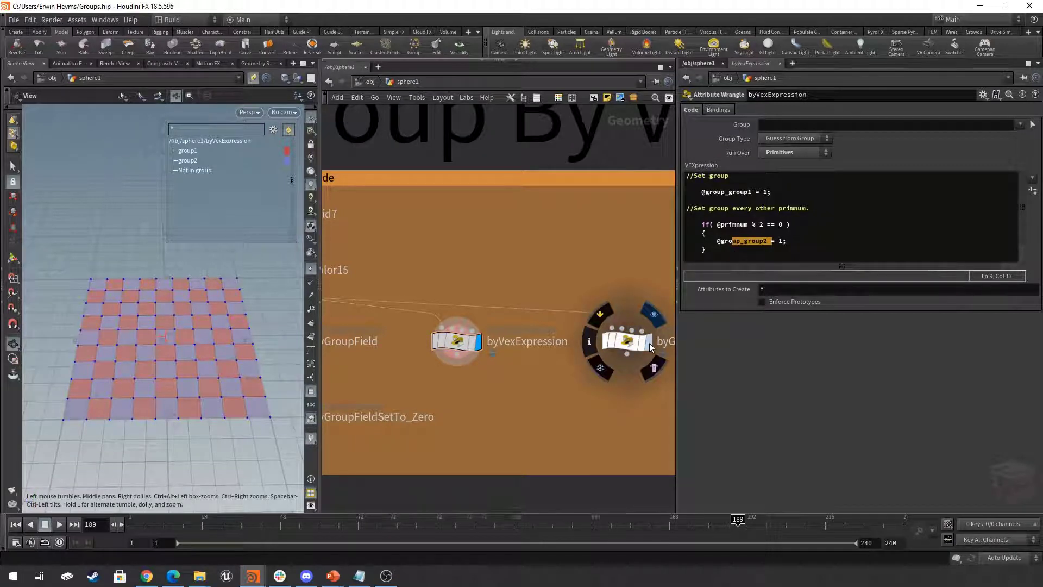
# - Select and display the byGroupFieldAndVexExpression wrangle, and inspect its grid groups and VEXpression
pyautogui.click(626, 342)
pyautogui.moveTo(607, 395); pyautogui.dragTo(536, 395, button='middle')
pyautogui.scroll(-2, 533, 393)
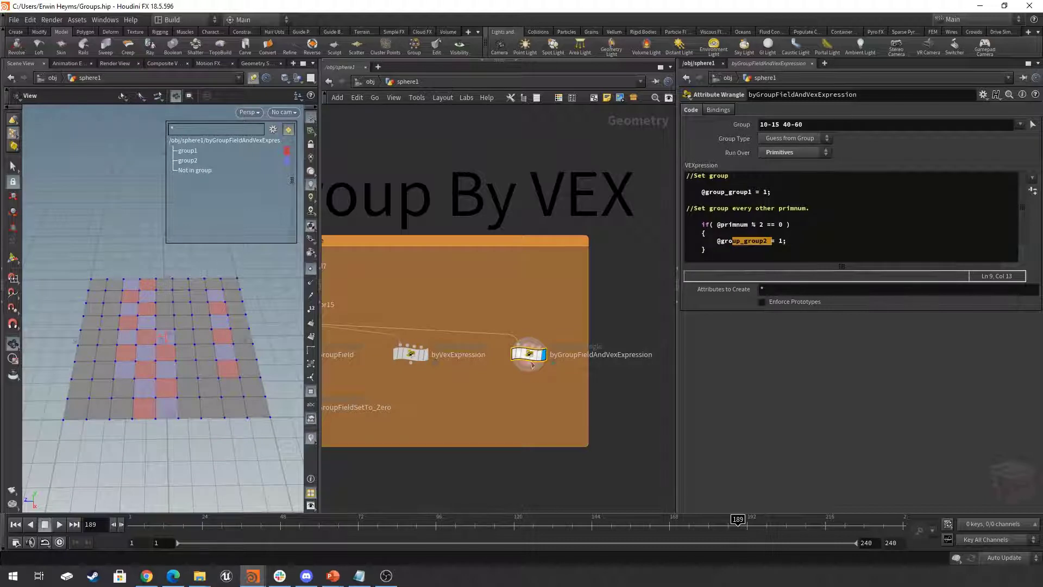
pyautogui.moveTo(210, 299); pyautogui.dragTo(208, 302)
pyautogui.moveTo(200, 154)
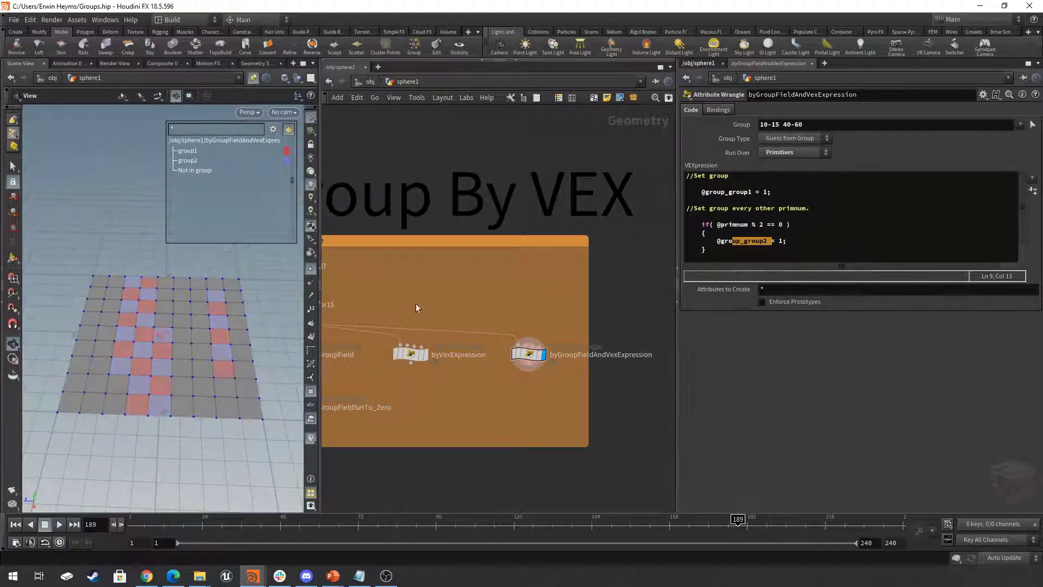
pyautogui.moveTo(531, 358)
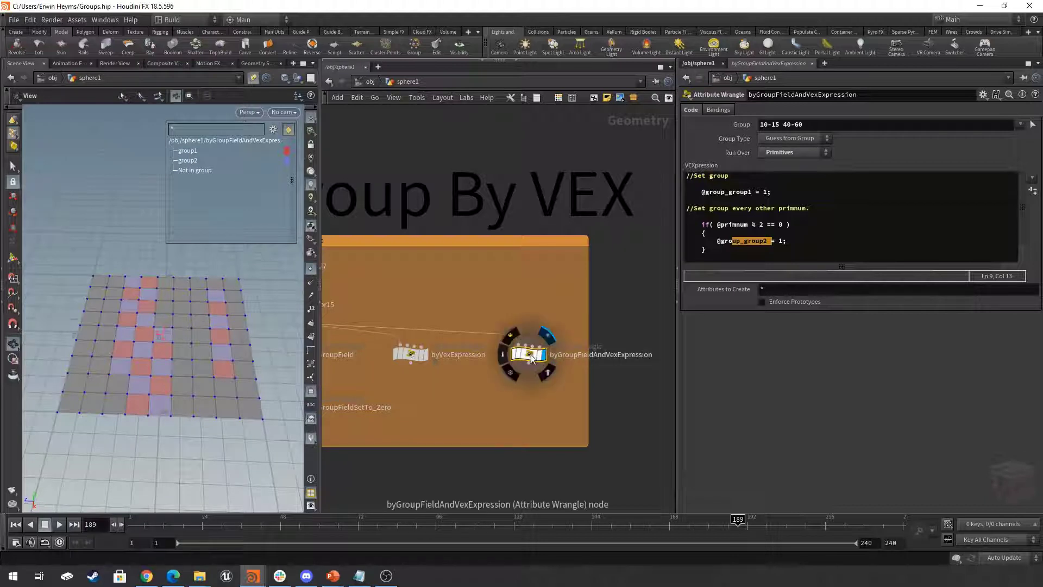
pyautogui.scroll(-3, 531, 354)
pyautogui.scroll(5, 530, 355)
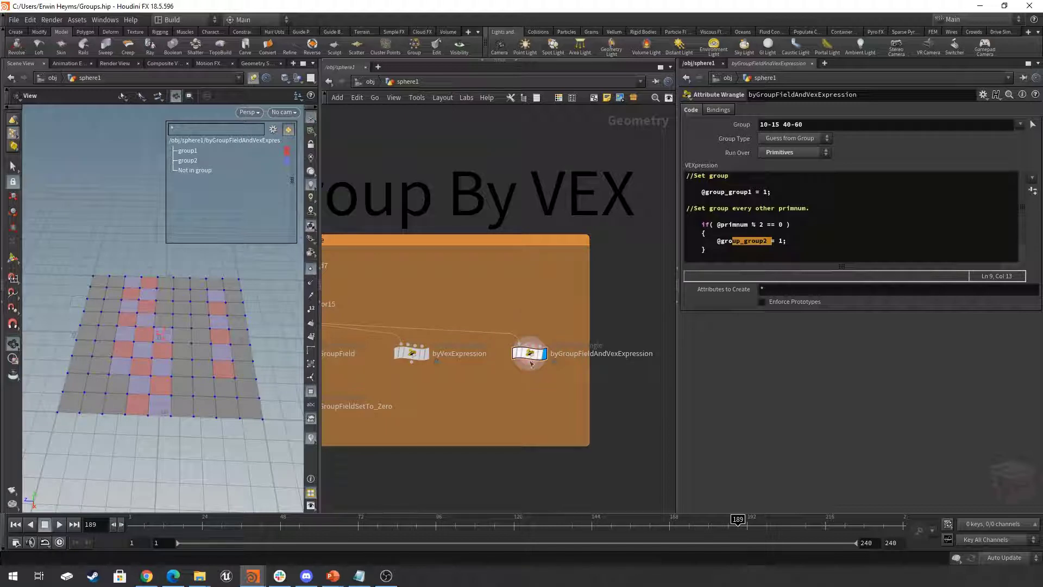
pyautogui.click(854, 234)
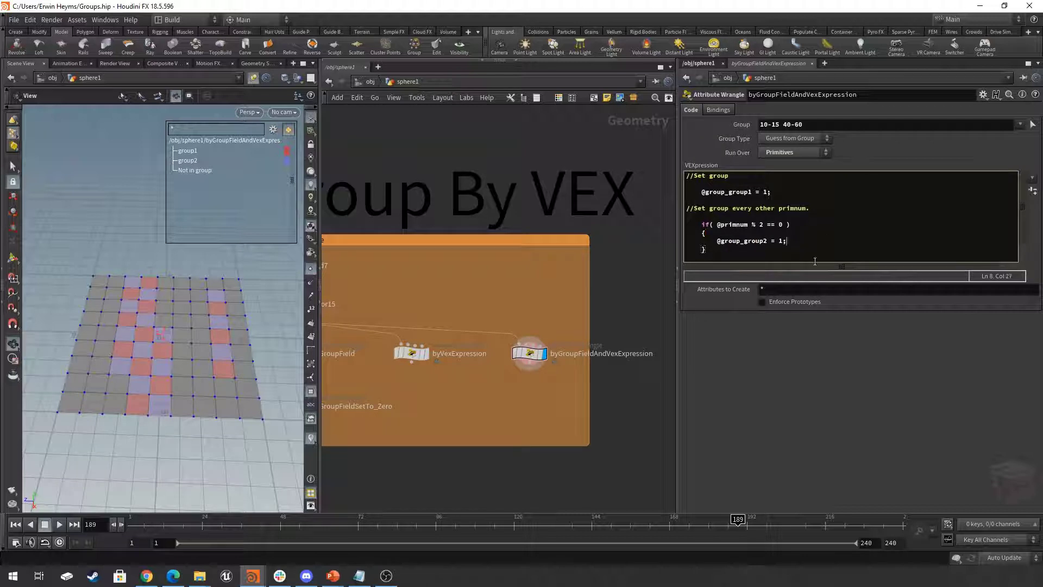
pyautogui.click(819, 249)
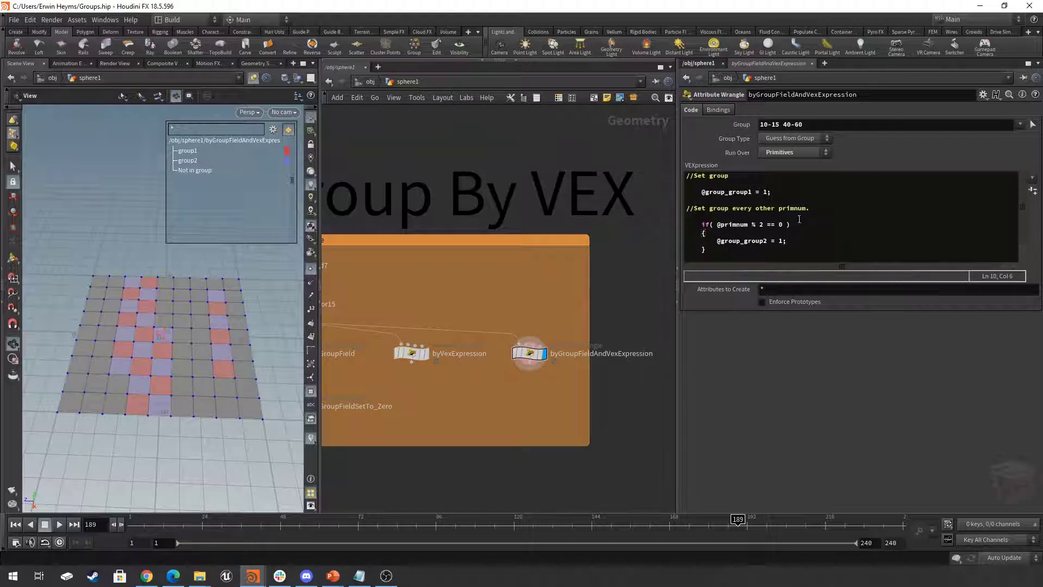
# - Go to the Group Expand network section and select the groupexpand1 node
pyautogui.scroll(-6, 631, 414)
pyautogui.scroll(-2, 620, 383)
pyautogui.moveTo(584, 385); pyautogui.dragTo(660, 351, button='middle')
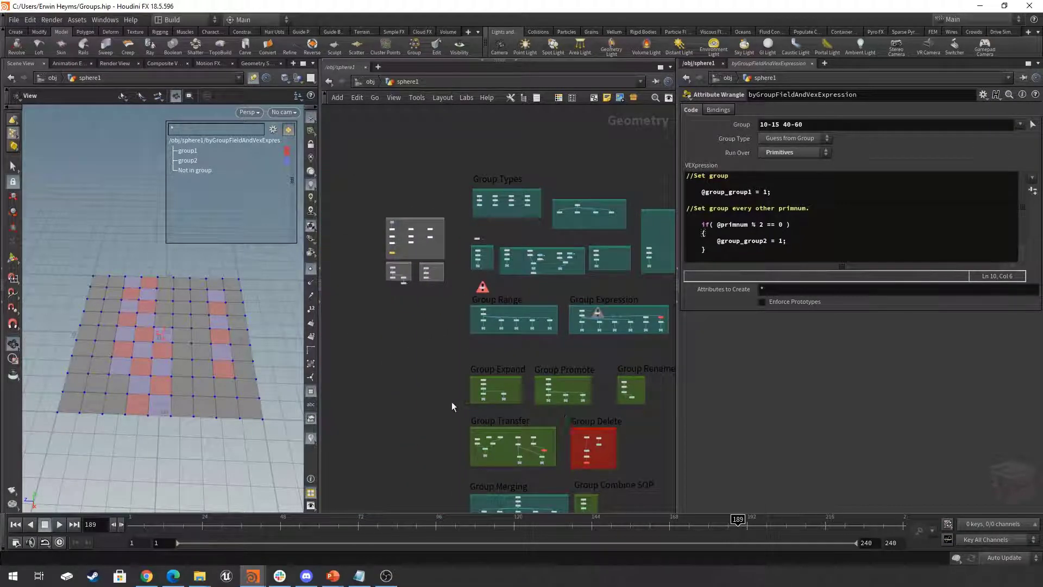
pyautogui.moveTo(452, 402); pyautogui.dragTo(332, 386, button='middle')
pyautogui.scroll(5, 390, 362)
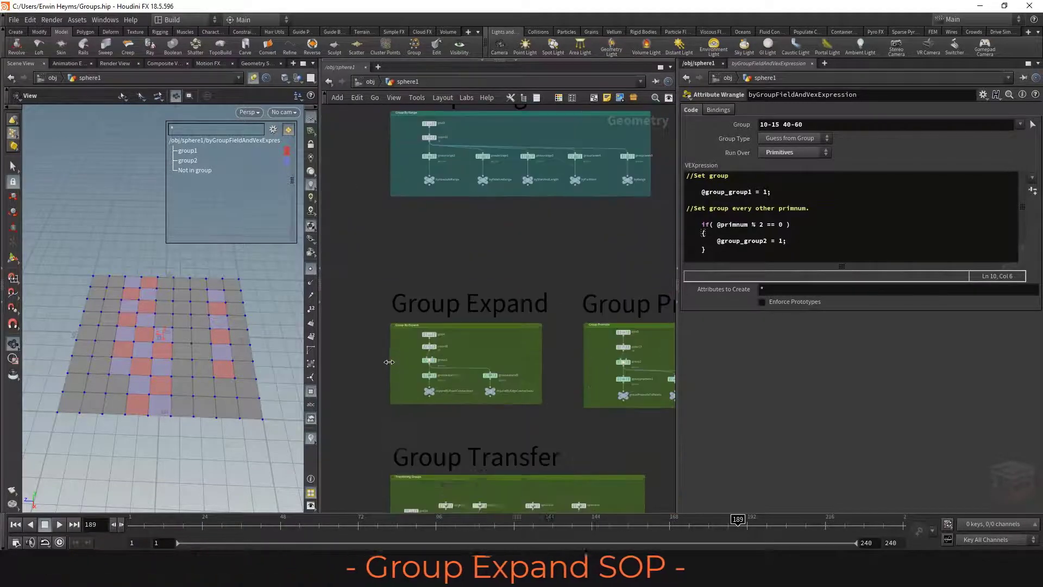
pyautogui.scroll(3, 459, 366)
pyautogui.scroll(3, 484, 392)
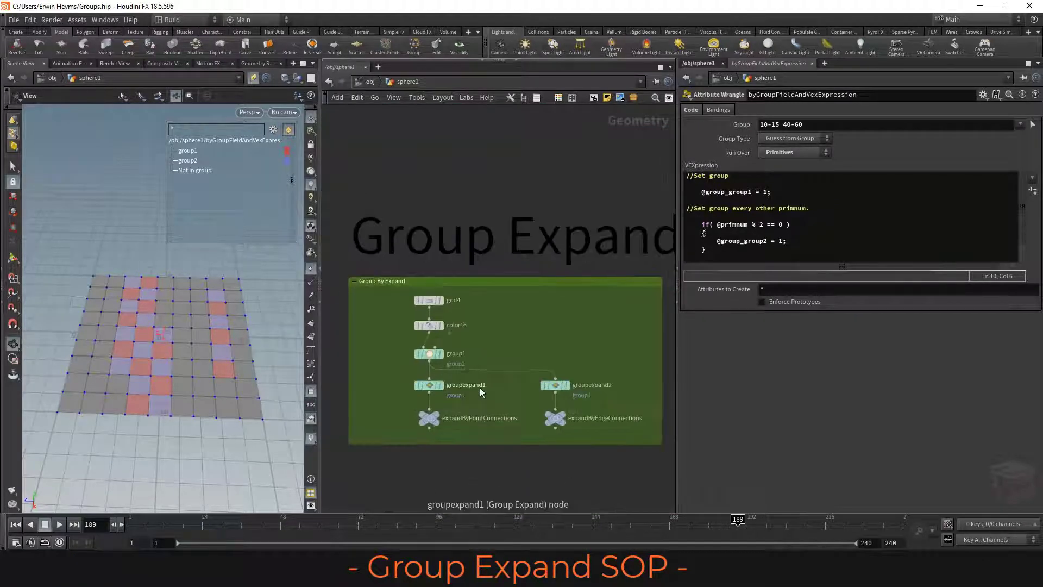
pyautogui.click(409, 384)
pyautogui.moveTo(427, 384)
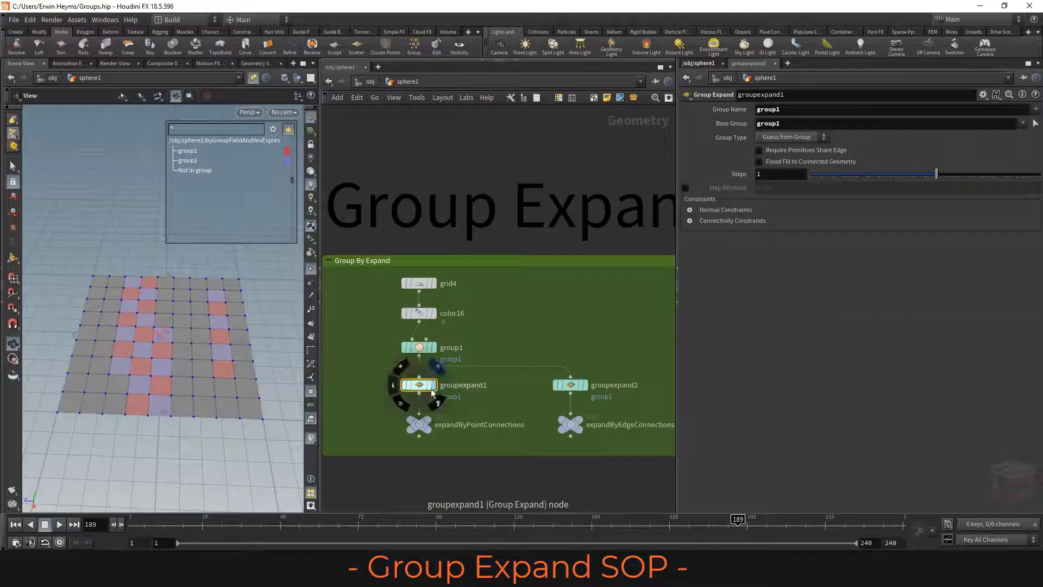
pyautogui.scroll(4, 428, 384)
pyautogui.scroll(-3, 440, 376)
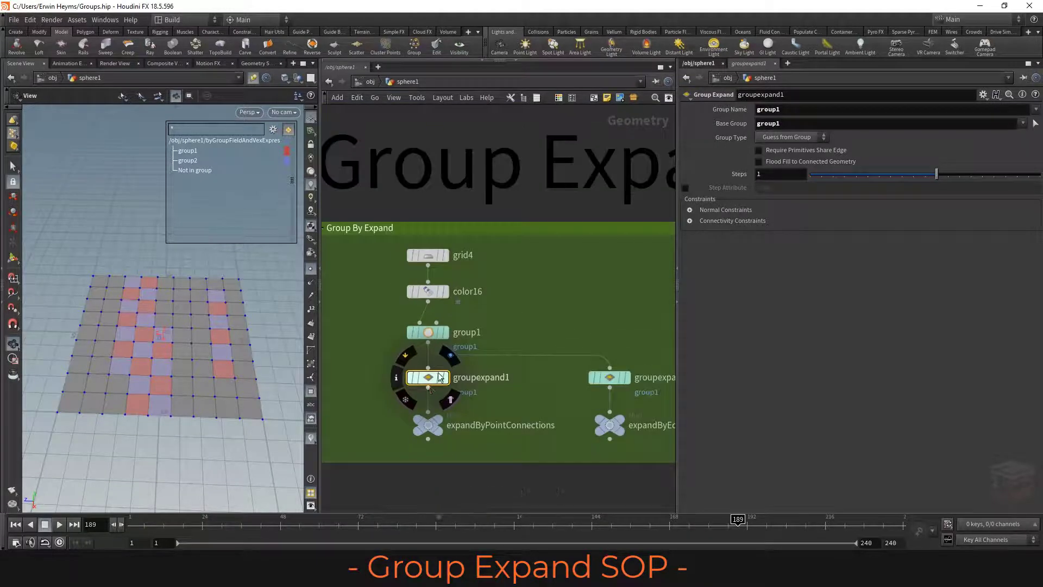
# - Select and display the Group Expand section's group1 node, and toggle its Include by Edges option on and off
pyautogui.click(445, 333)
pyautogui.click(429, 333)
pyautogui.click(764, 279)
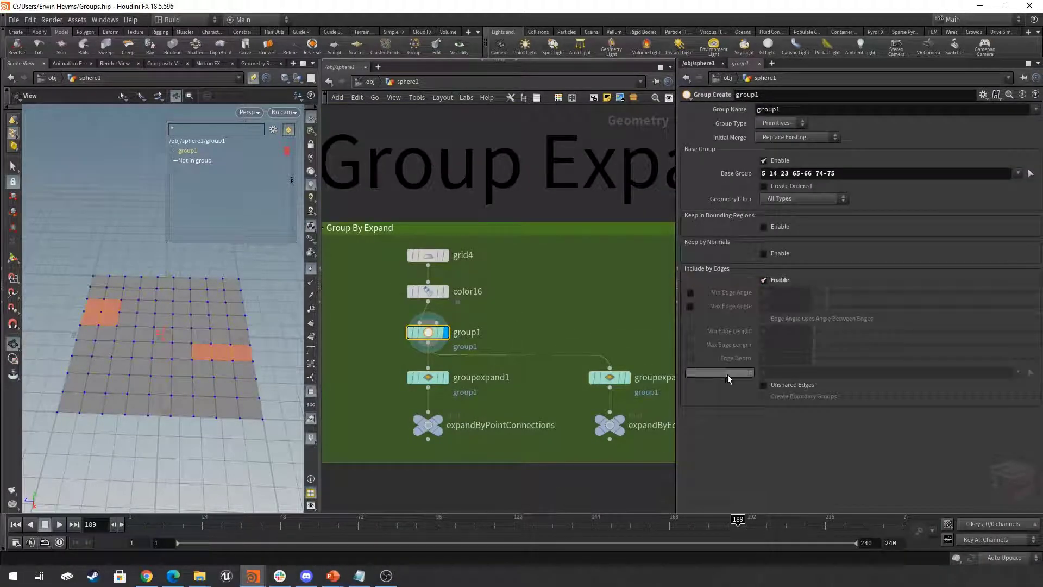
pyautogui.click(771, 280)
# - Compare the expanded group from groupexpand1 with group1's original primitives in the viewport, ending on group1's display
pyautogui.moveTo(451, 381)
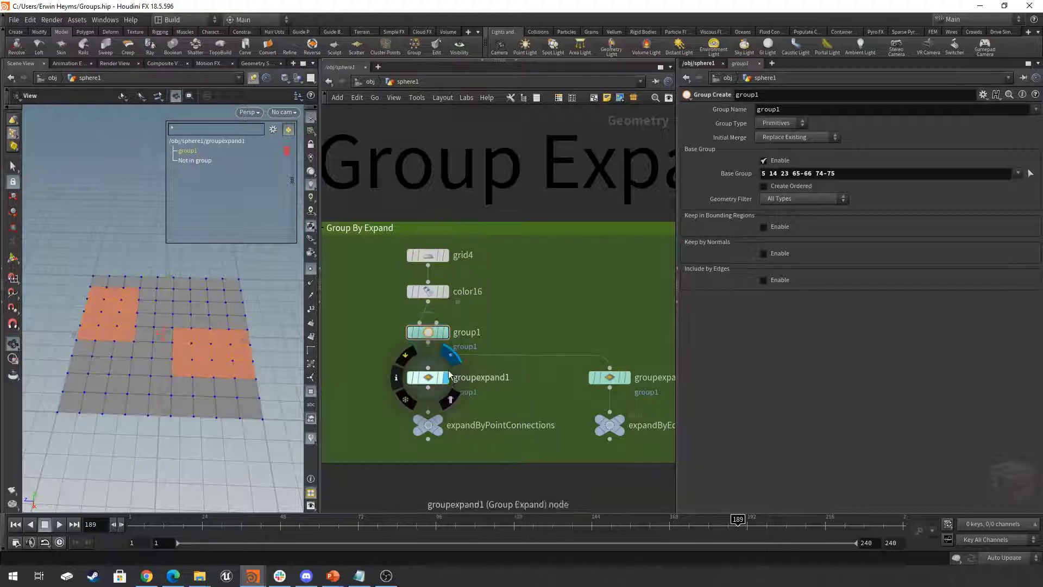
pyautogui.moveTo(419, 337)
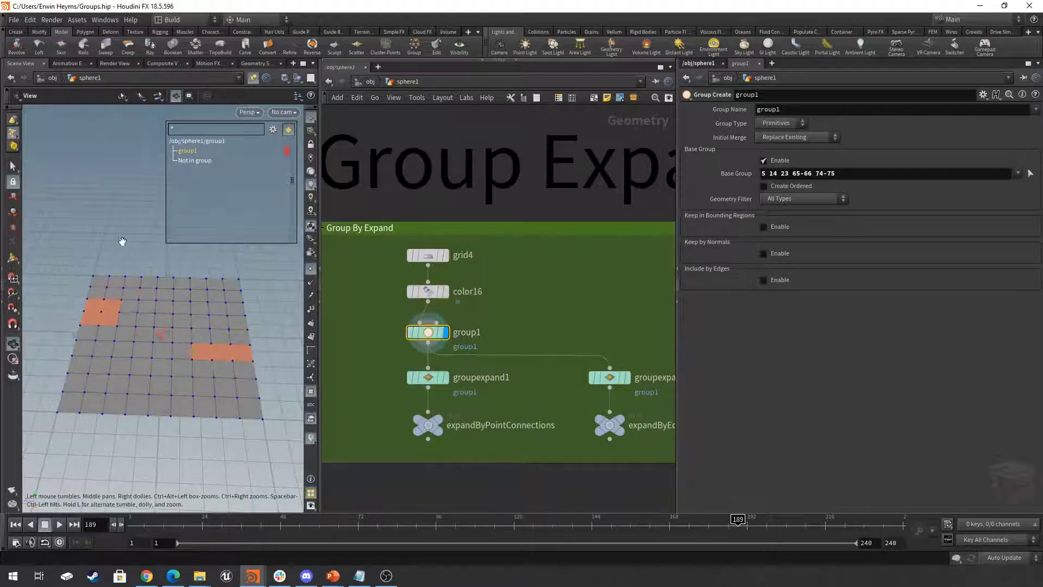
pyautogui.moveTo(173, 311); pyautogui.dragTo(207, 340)
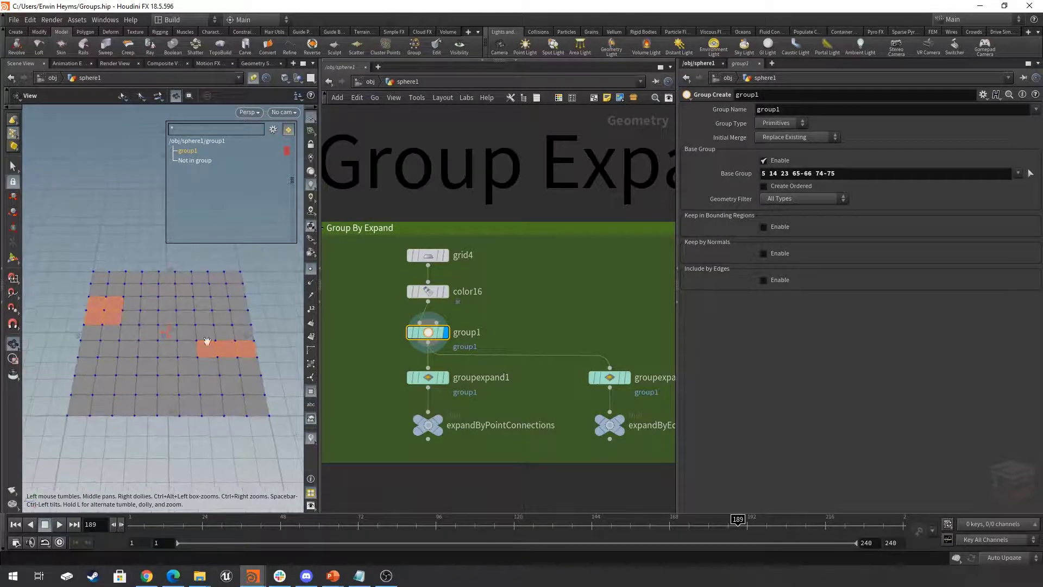
# - Display and select the groupexpand1 node, and set its Steps to 0
pyautogui.click(445, 379)
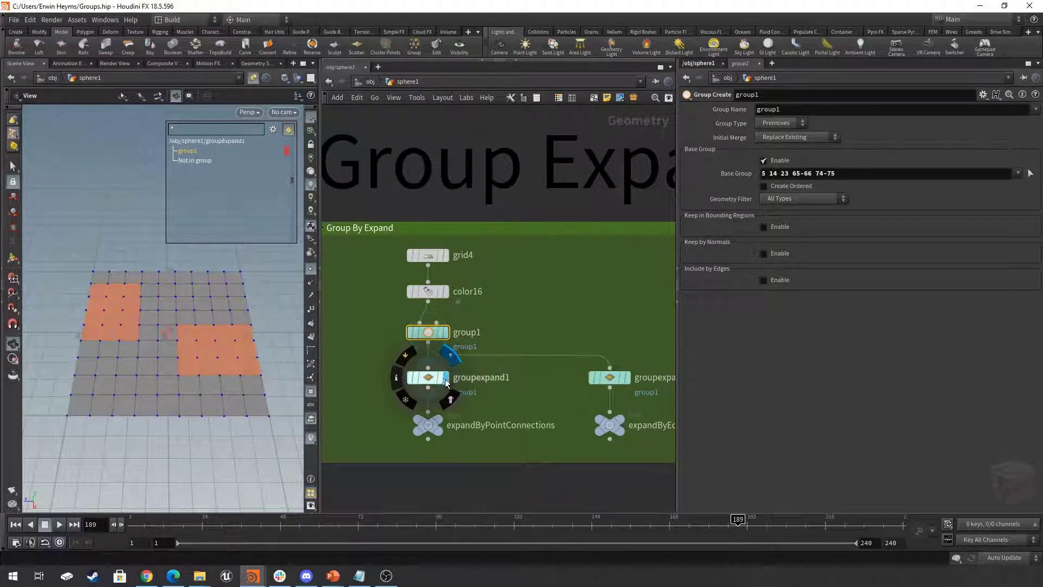
pyautogui.click(429, 382)
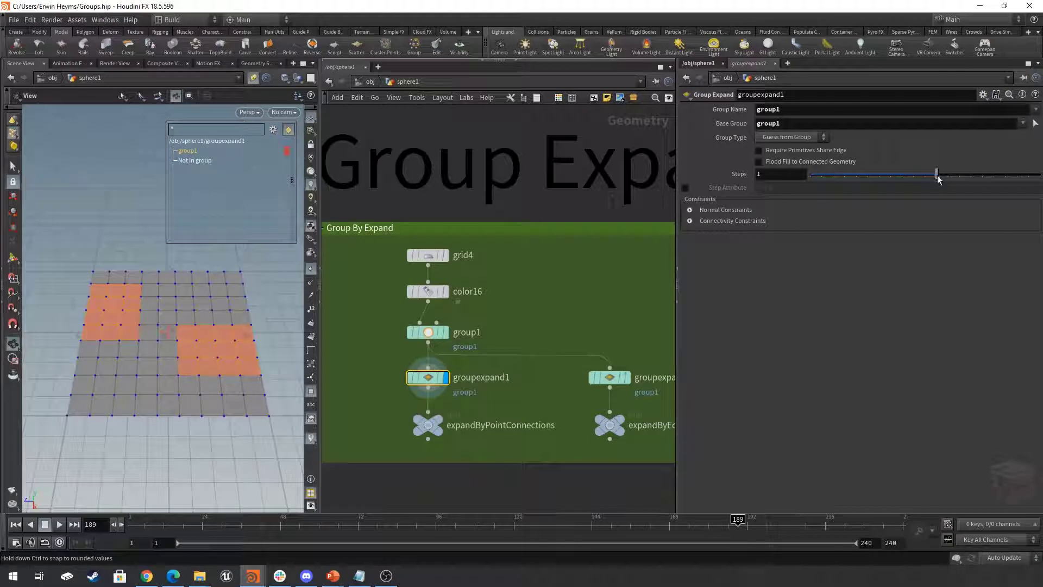
pyautogui.moveTo(938, 179)
pyautogui.mouseDown()
pyautogui.moveTo(963, 173)
pyautogui.moveTo(913, 185)
pyautogui.moveTo(927, 181)
pyautogui.mouseUp()
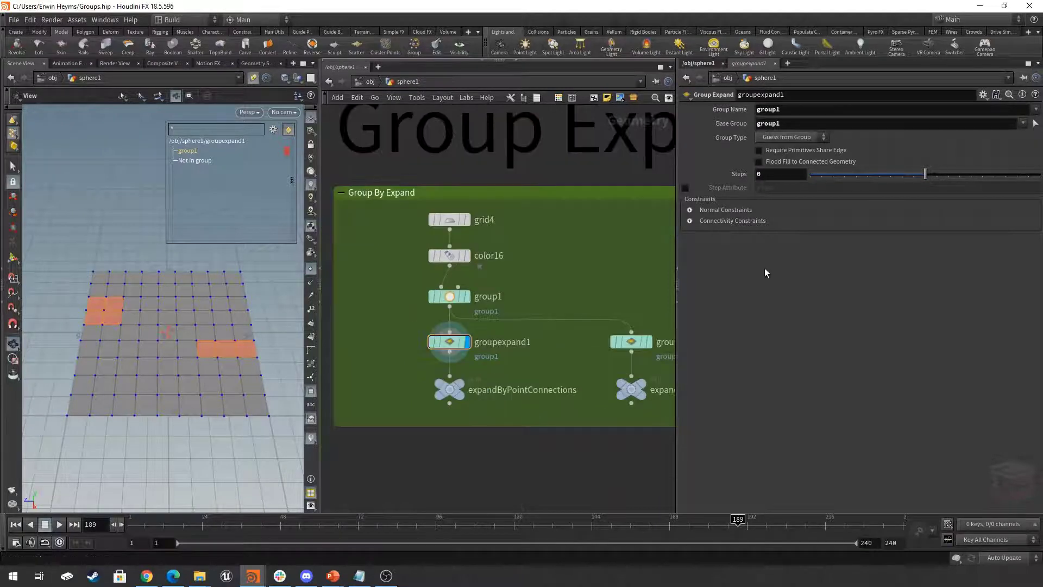
# - Examine groupexpand1's Normal Constraints and Connectivity Constraints options, then collapse both sections
pyautogui.click(690, 210)
pyautogui.click(692, 256)
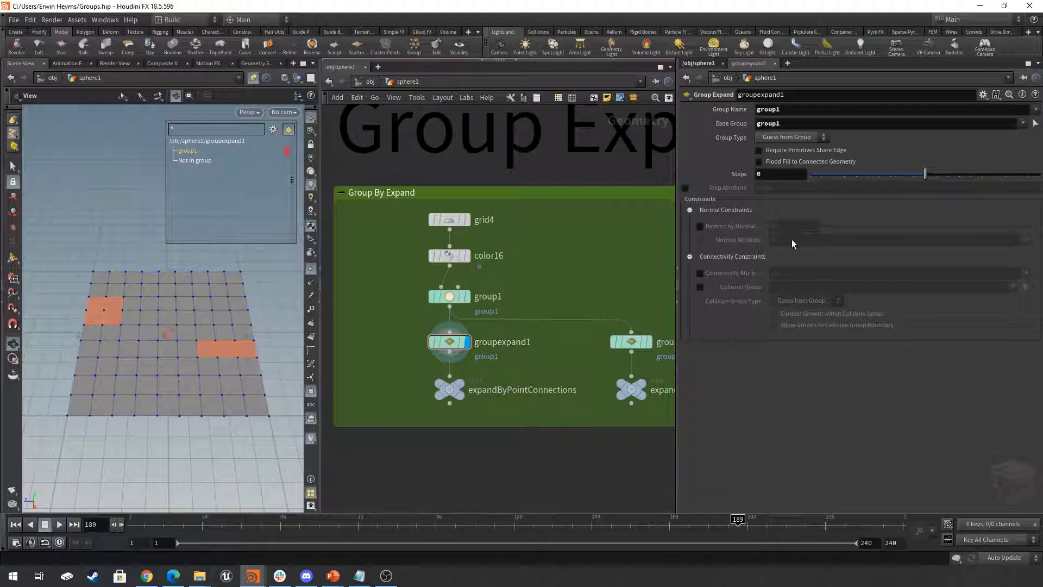
pyautogui.click(689, 209)
pyautogui.click(690, 221)
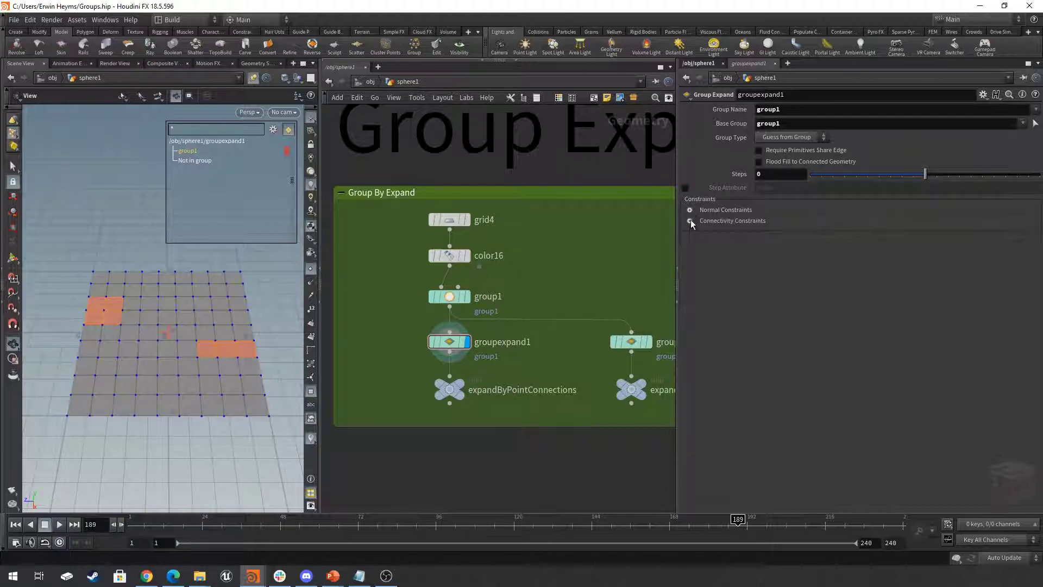
# - Display and select the groupexpand2 node, and toggle its Require Primitives Share Edge option off and on to compare the expansion
pyautogui.moveTo(601, 302); pyautogui.dragTo(535, 293, button='middle')
pyautogui.click(577, 343)
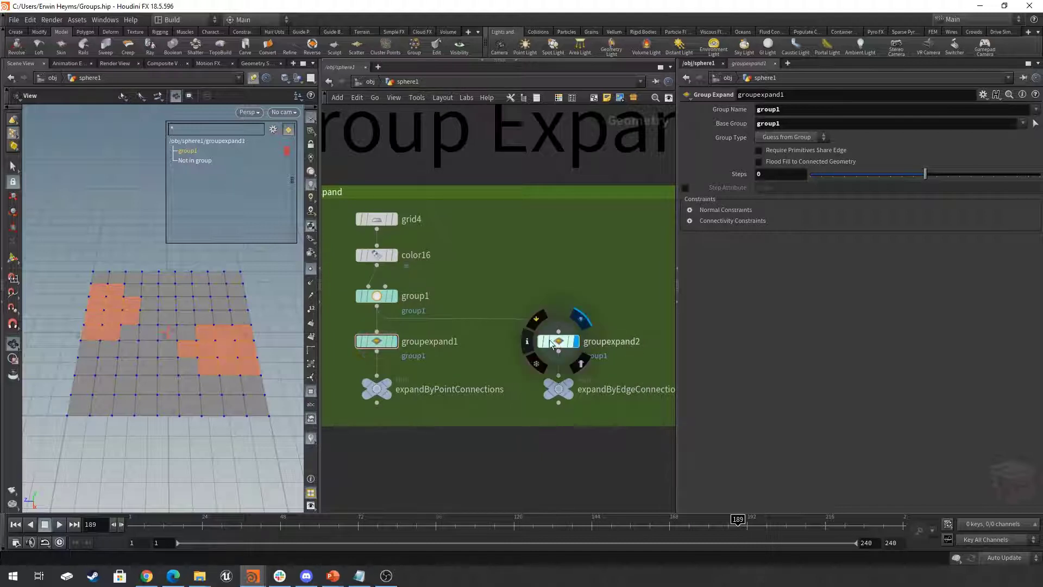
pyautogui.click(558, 342)
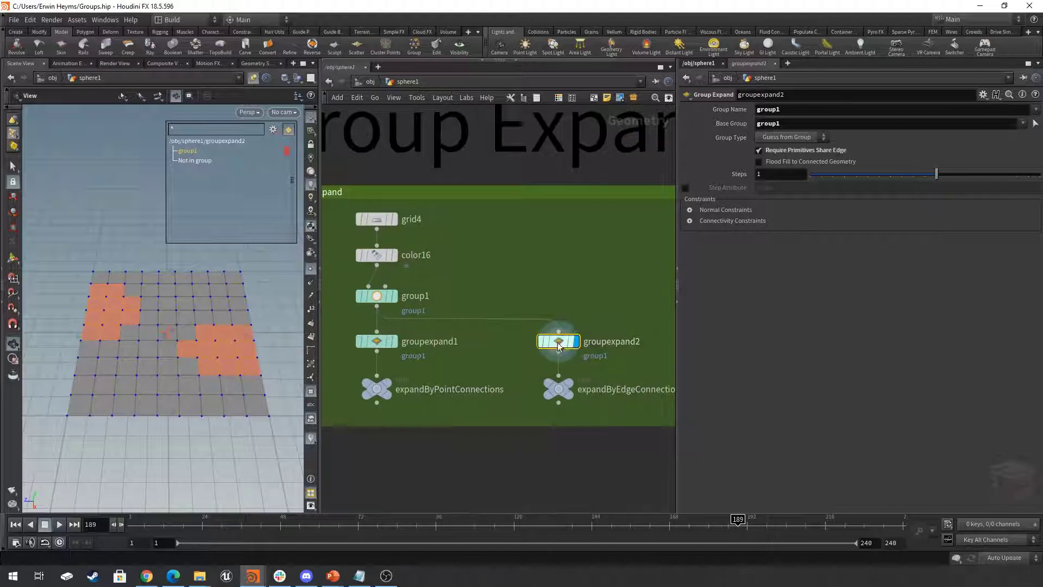
pyautogui.click(783, 153)
pyautogui.click(783, 153)
pyautogui.click(781, 151)
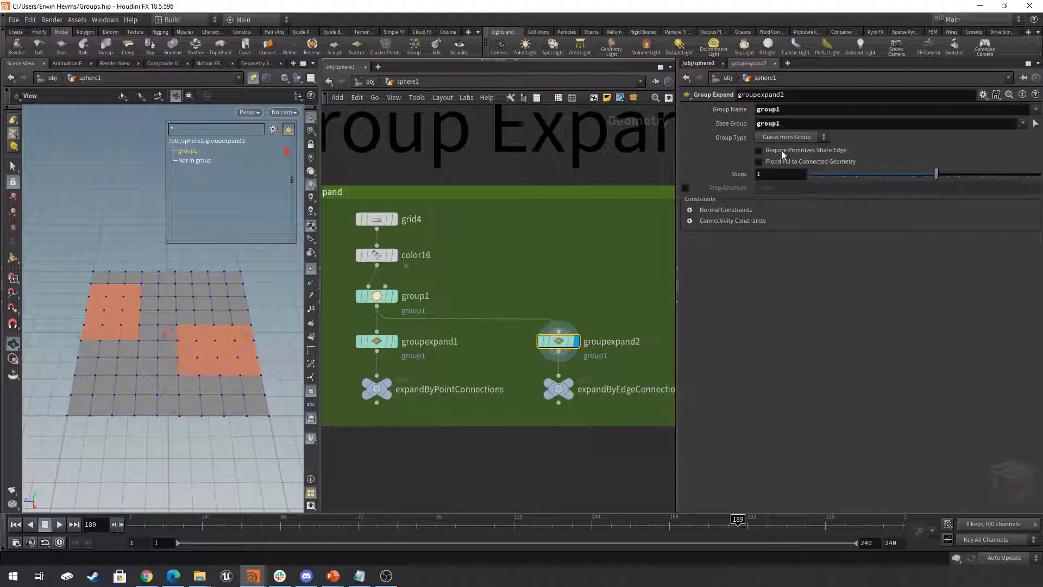
pyautogui.click(781, 151)
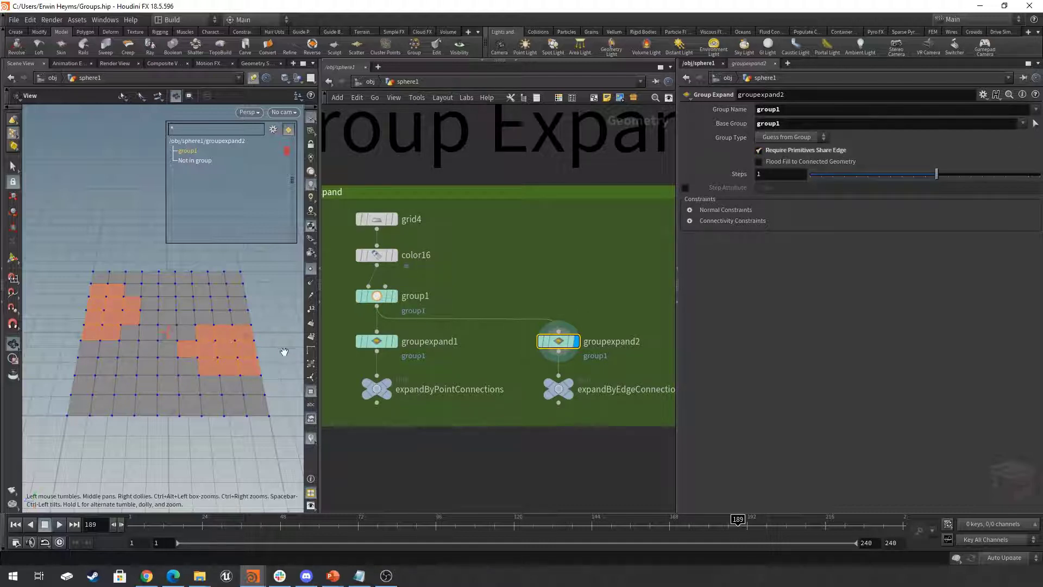
# - Try another Steps value on groupexpand2, return it to 1, and turn off Require Primitives Share Edge
pyautogui.moveTo(227, 342); pyautogui.dragTo(301, 337, button='right')
pyautogui.moveTo(943, 174)
pyautogui.mouseDown()
pyautogui.moveTo(967, 175)
pyautogui.moveTo(931, 178)
pyautogui.mouseUp()
pyautogui.click(775, 151)
pyautogui.scroll(-3, 223, 312)
pyautogui.moveTo(224, 312); pyautogui.dragTo(224, 317, button='middle')
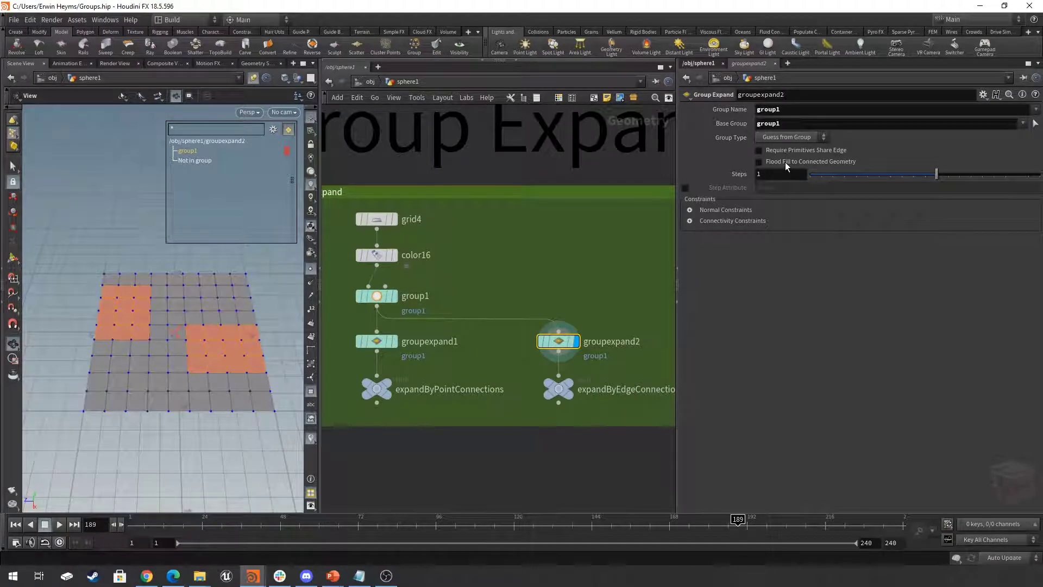
# - Compare groupexpand2's result with Flood Fill to Connected Geometry on and off, leaving it off
pyautogui.click(800, 162)
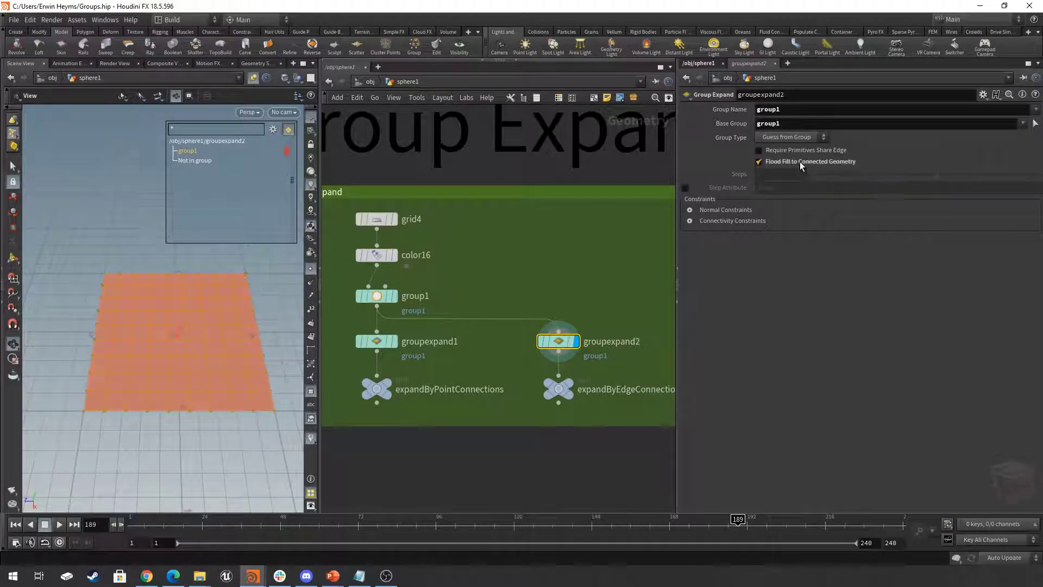
pyautogui.click(800, 162)
pyautogui.click(800, 161)
pyautogui.click(800, 161)
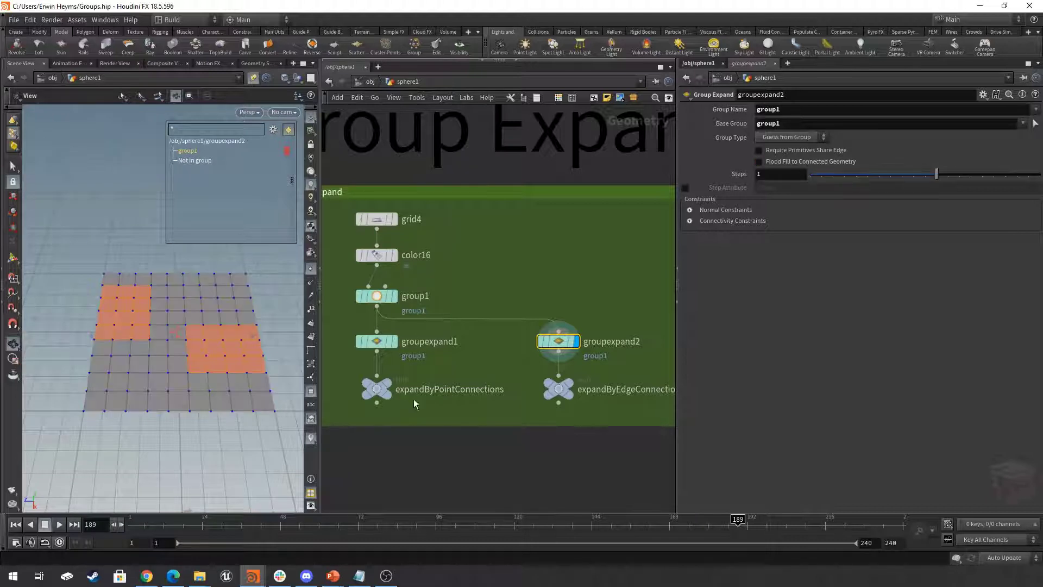
# - Select the L-shaped strip of grid primitives 51-53, 60, 69 and 78 in the viewport and delete it
pyautogui.click(13, 168)
pyautogui.rightClick(17, 134)
pyautogui.click(52, 162)
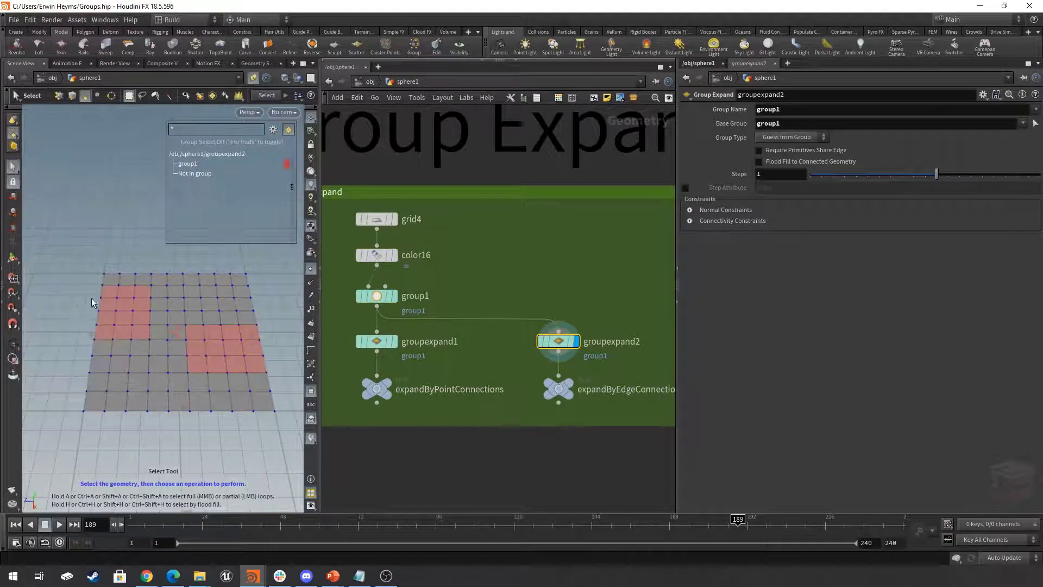
pyautogui.moveTo(93, 364); pyautogui.dragTo(159, 378)
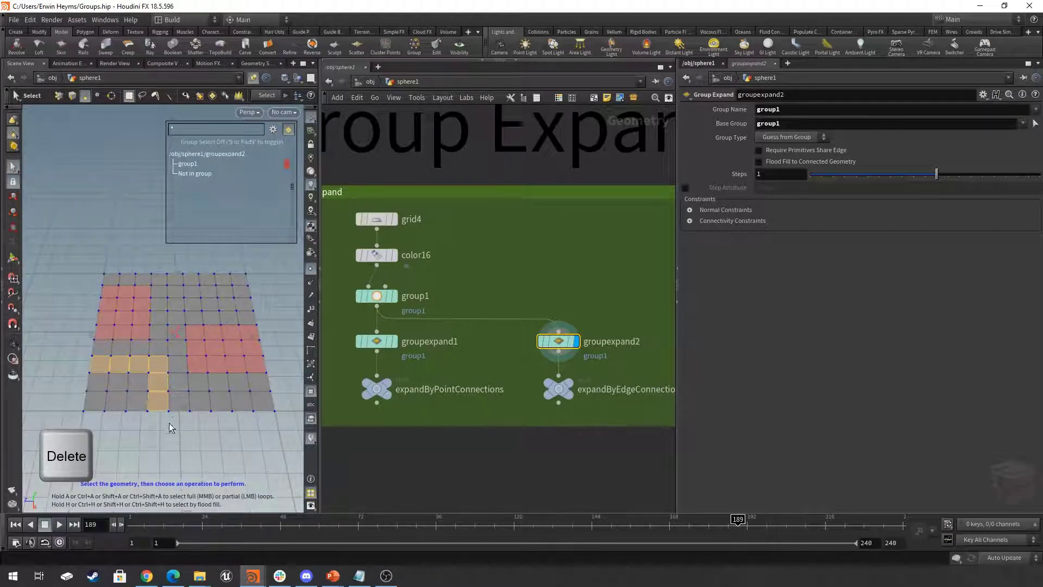
pyautogui.press('Delete')
# - Place blast3 between group1 and groupexpand2, and enable Flood Fill to Connected Geometry on the displayed groupexpand2
pyautogui.moveTo(555, 344); pyautogui.dragTo(555, 251)
pyautogui.moveTo(560, 250); pyautogui.dragTo(561, 269)
pyautogui.click(577, 306)
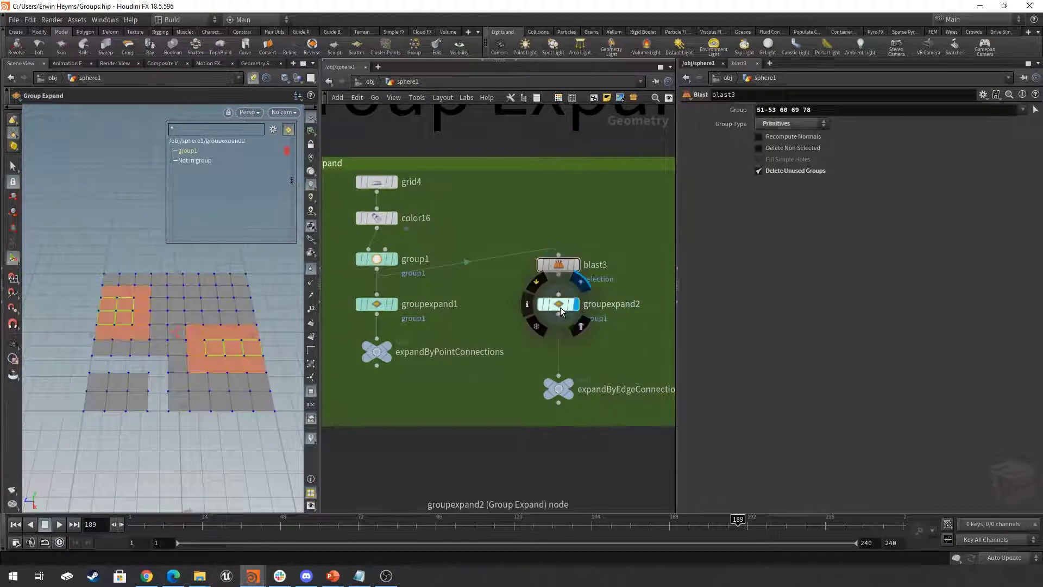
pyautogui.click(562, 311)
pyautogui.click(800, 162)
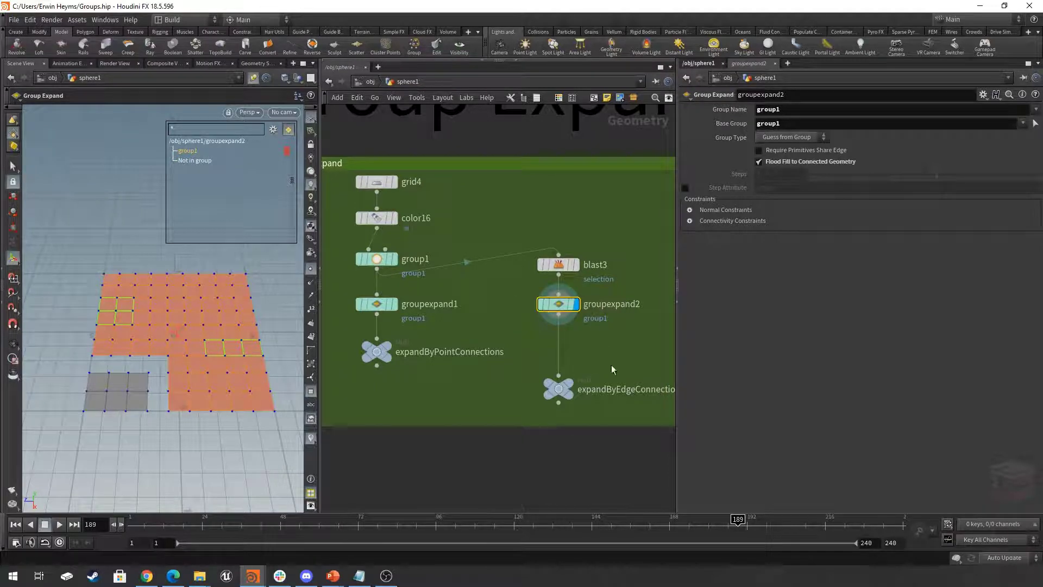
# - Go to the Group Promote network section
pyautogui.scroll(-6, 615, 357)
pyautogui.scroll(-3, 592, 359)
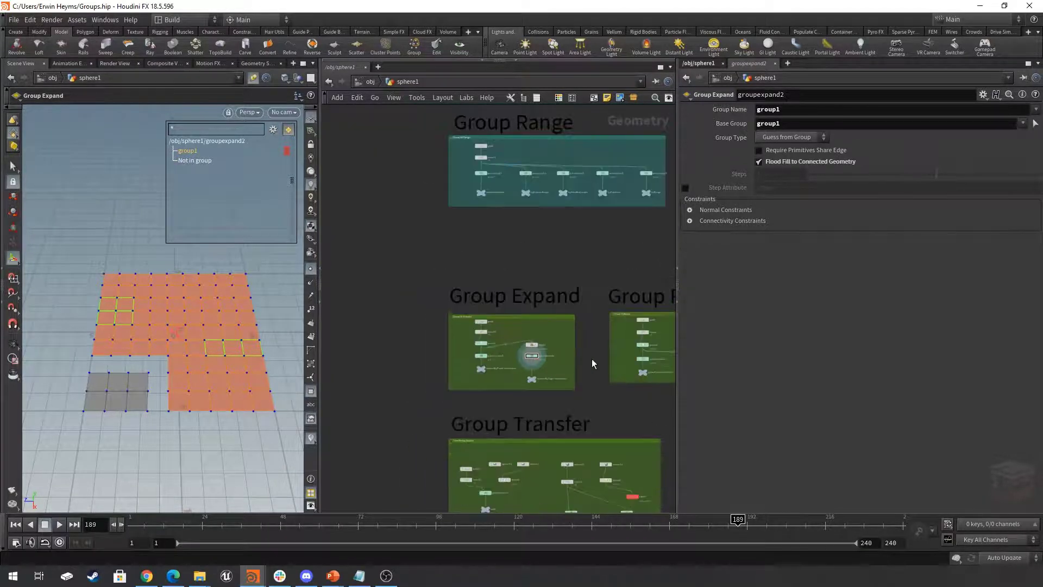
pyautogui.moveTo(591, 359); pyautogui.dragTo(464, 357, button='middle')
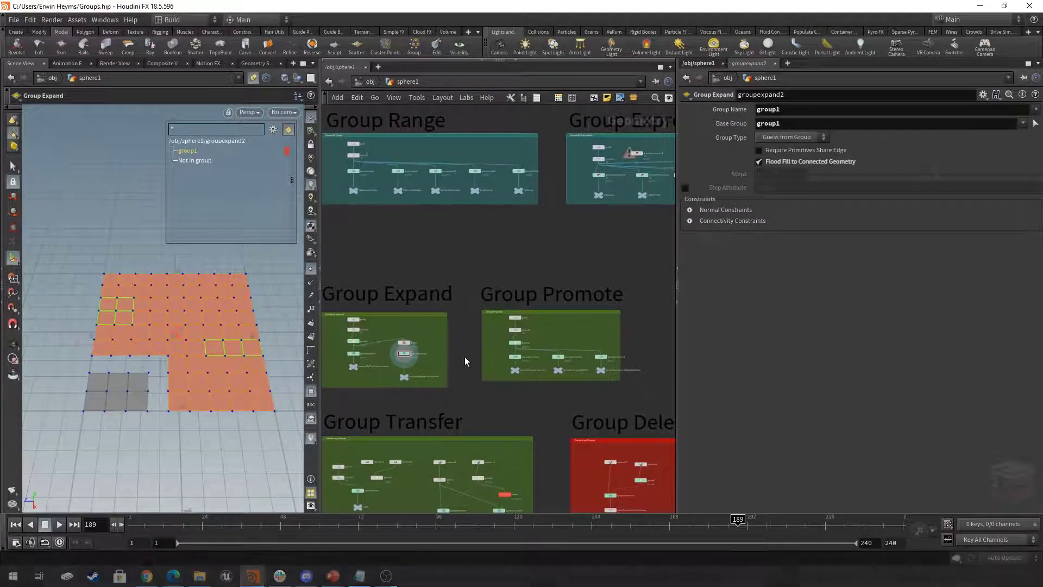
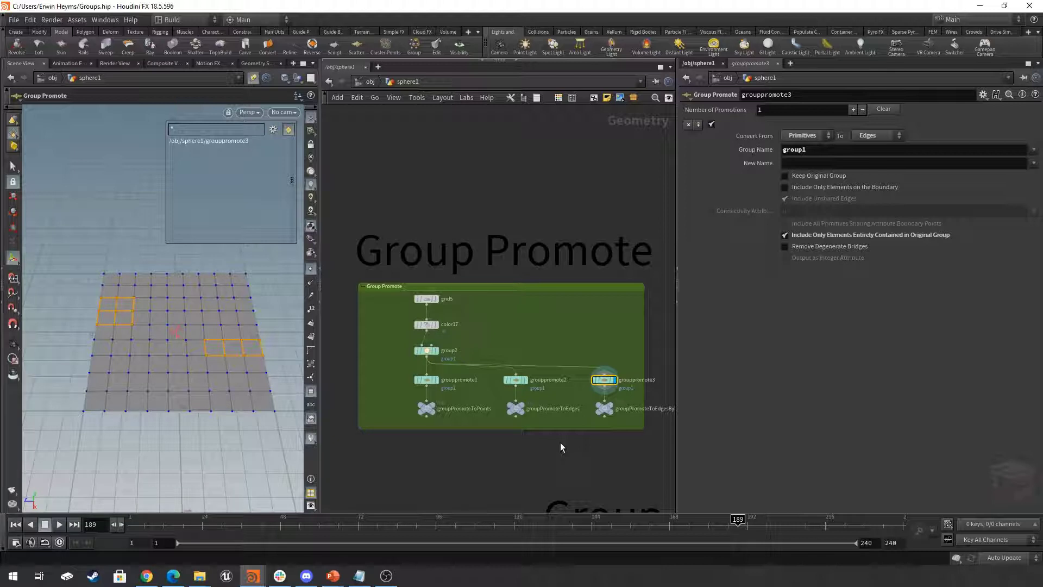
# - Display the grouprename1 node in the Group Rename network section and show its parameters
pyautogui.scroll(-5, 560, 442)
pyautogui.moveTo(576, 445); pyautogui.dragTo(416, 439, button='middle')
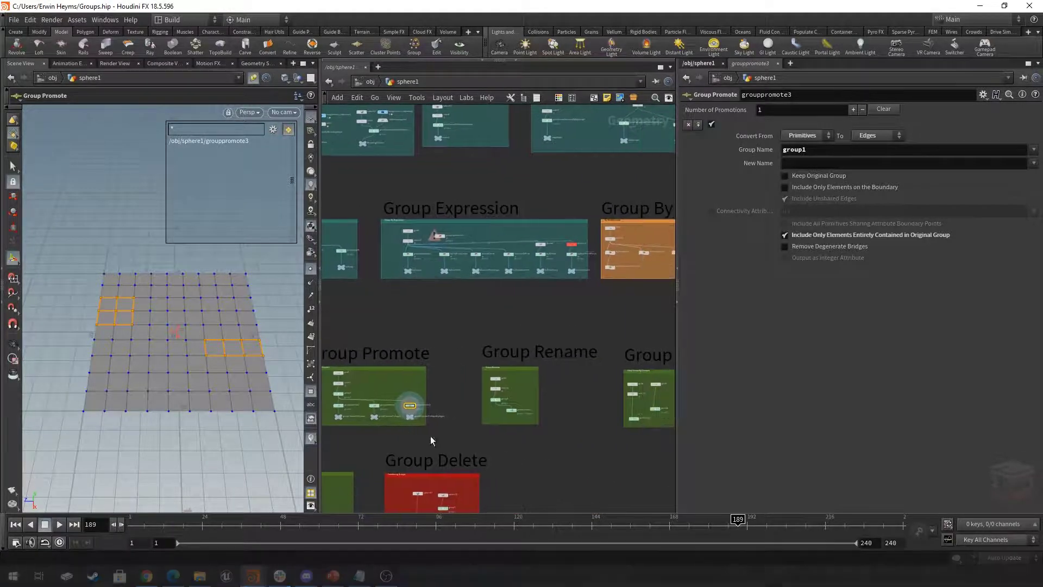
pyautogui.scroll(5, 511, 400)
pyautogui.moveTo(517, 393); pyautogui.dragTo(434, 393, button='middle')
pyautogui.scroll(-1, 423, 400)
pyautogui.scroll(1, 427, 404)
pyautogui.scroll(-1, 428, 403)
pyautogui.scroll(1, 445, 431)
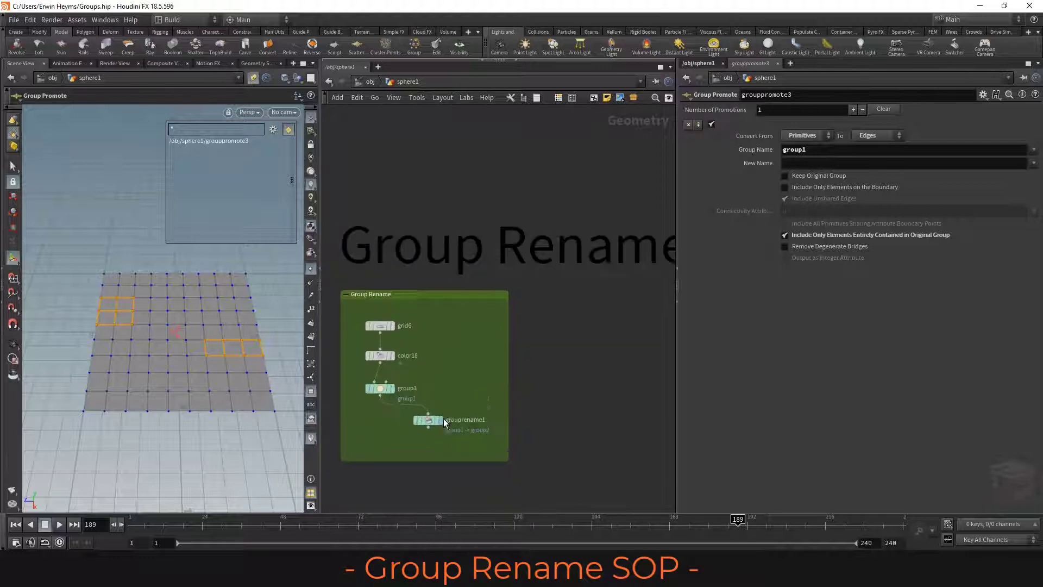
pyautogui.click(378, 388)
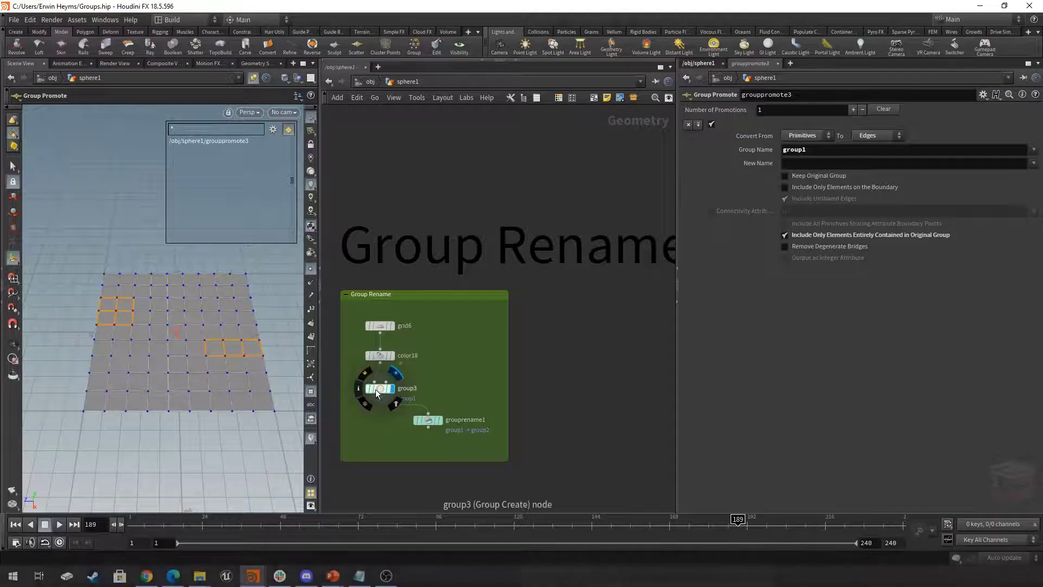
pyautogui.click(441, 419)
pyautogui.click(429, 422)
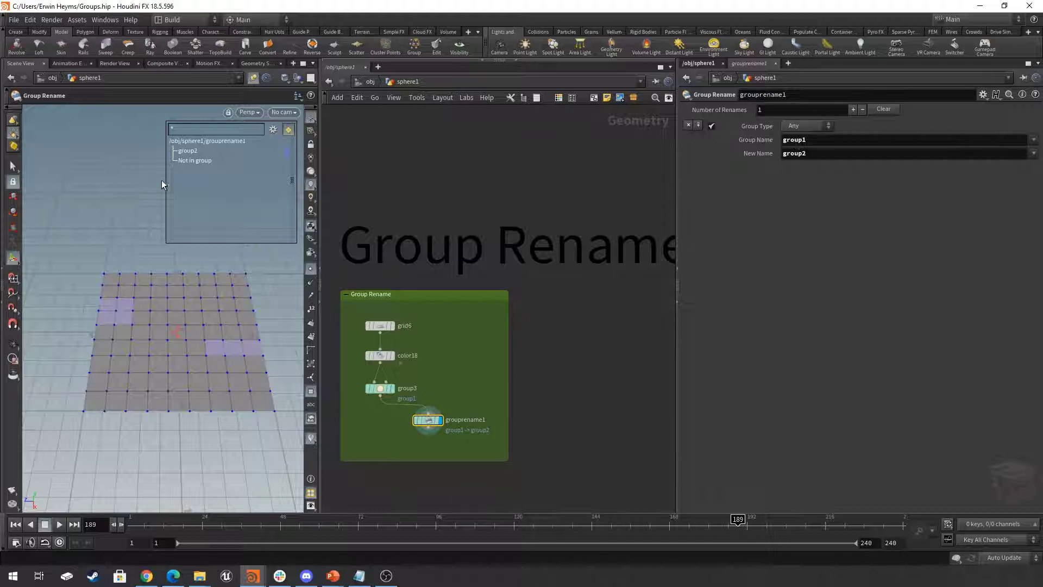
# - Compare the group name in the group list at group3 with the one at grouprename1, leaving grouprename1 displayed
pyautogui.click(382, 389)
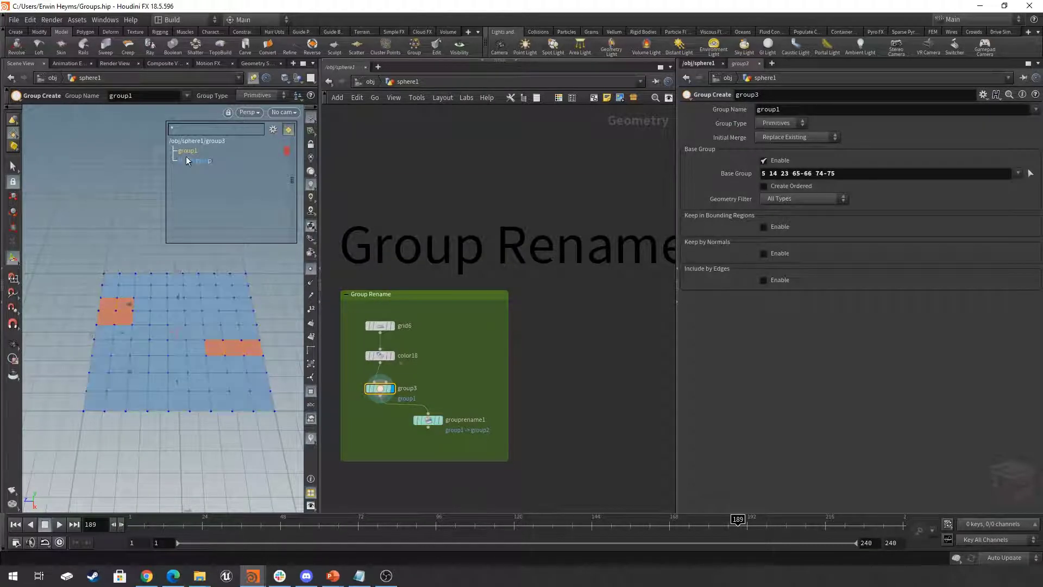
pyautogui.click(430, 422)
pyautogui.scroll(6, 435, 443)
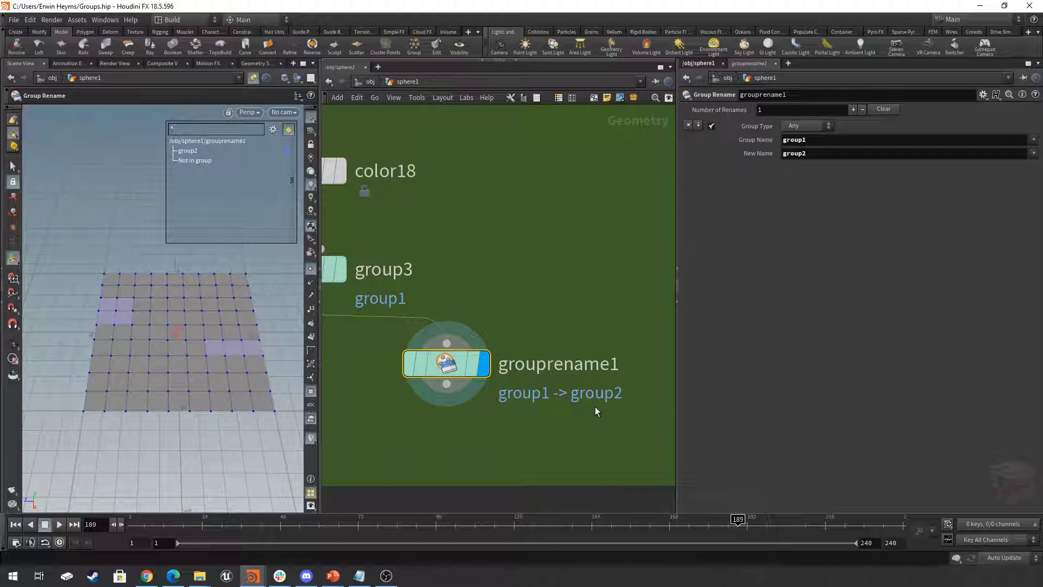
pyautogui.scroll(-2, 554, 411)
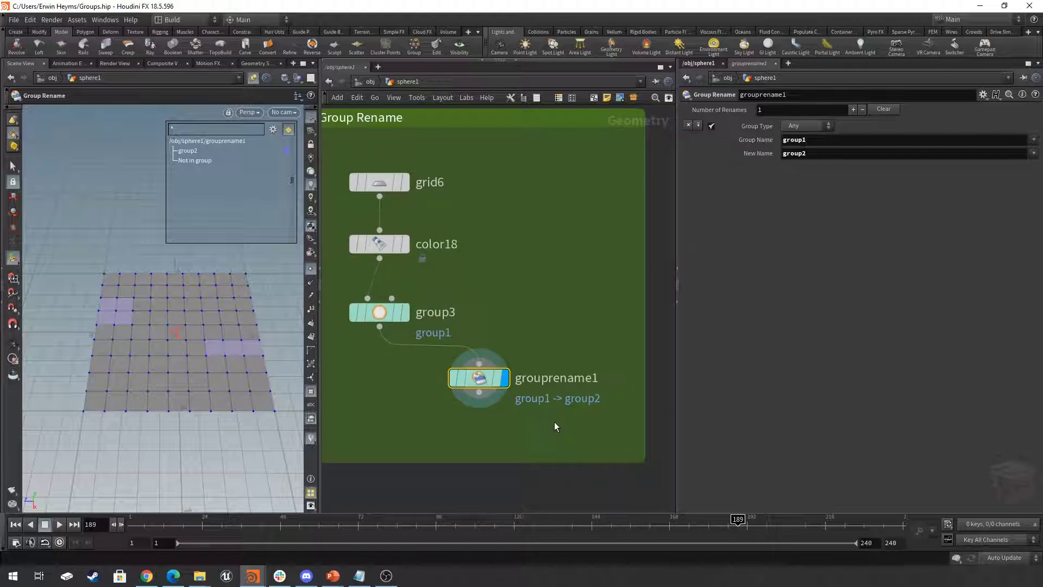
# - Place a temporary Attribute Create node with two attribute entries below group3, and delete it
pyautogui.press('Tab')
pyautogui.write('attribce')
pyautogui.press('Return')
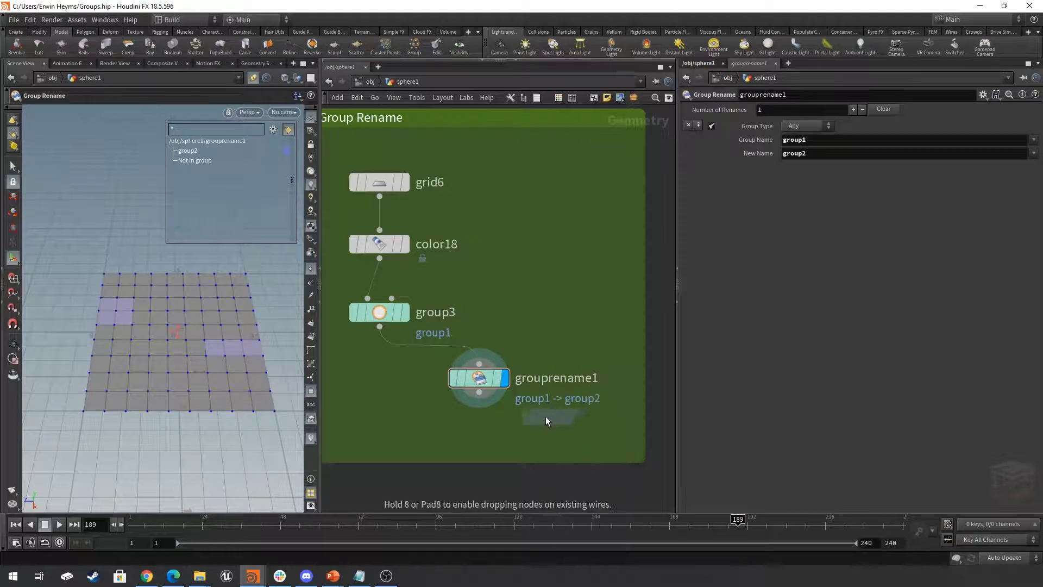
pyautogui.click(354, 431)
pyautogui.click(383, 439)
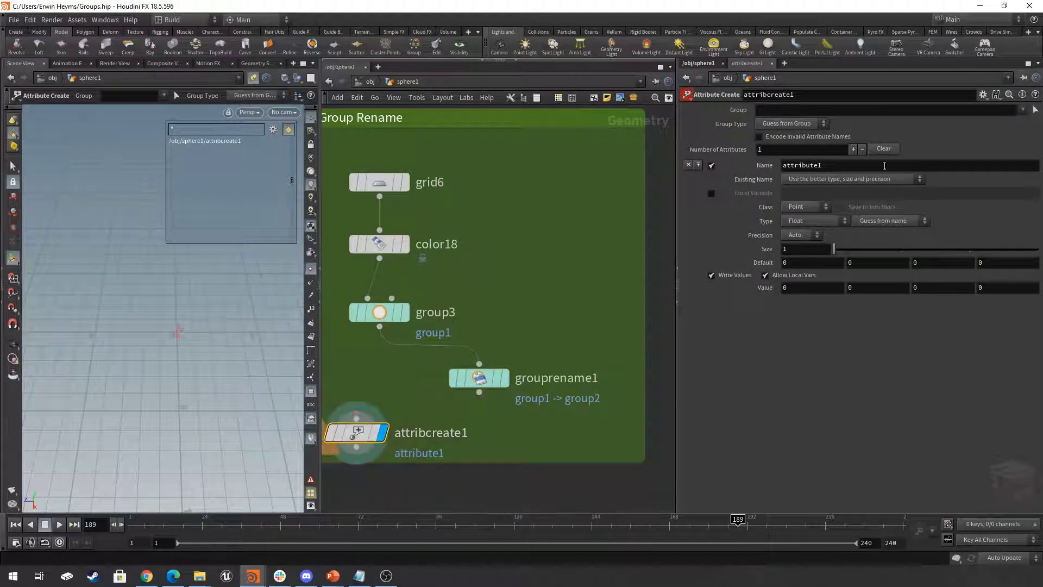
pyautogui.click(853, 149)
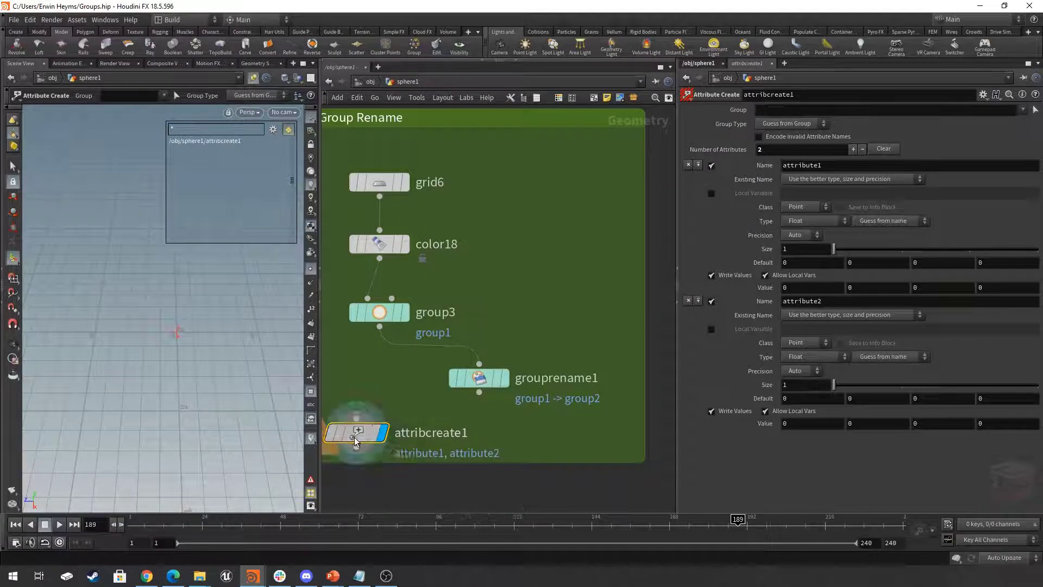
pyautogui.press('Delete')
# - Display the groupcopy1 node in the Group Copy network section and show its parameters
pyautogui.scroll(-8, 517, 441)
pyautogui.moveTo(609, 414); pyautogui.dragTo(431, 379, button='middle')
pyautogui.scroll(-2, 489, 401)
pyautogui.scroll(5, 496, 401)
pyautogui.scroll(2, 476, 389)
pyautogui.scroll(-8, 440, 376)
pyautogui.moveTo(489, 398); pyautogui.dragTo(559, 419, button='middle')
pyautogui.scroll(7, 597, 343)
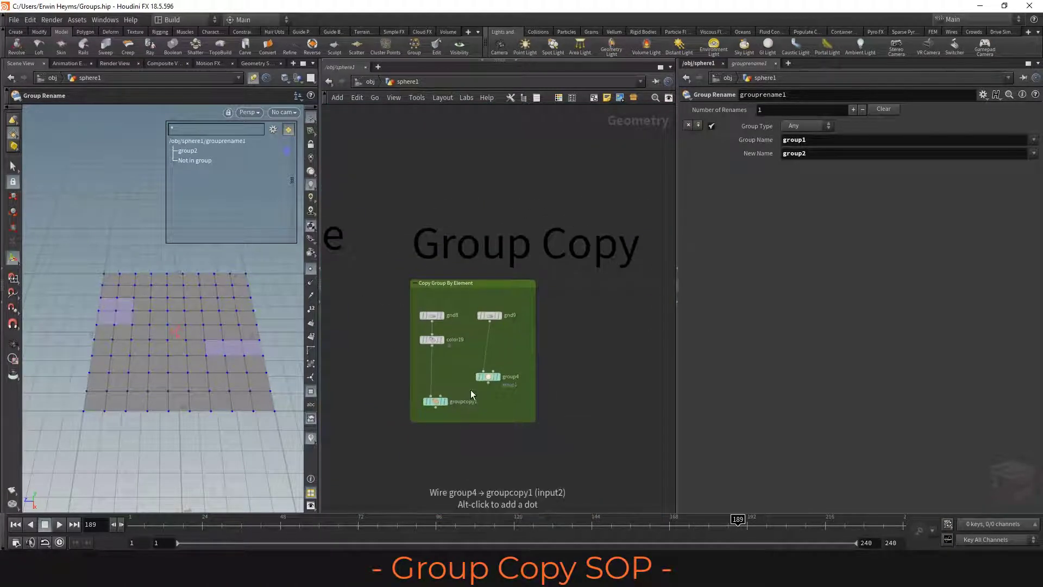
pyautogui.scroll(3, 448, 404)
pyautogui.click(416, 404)
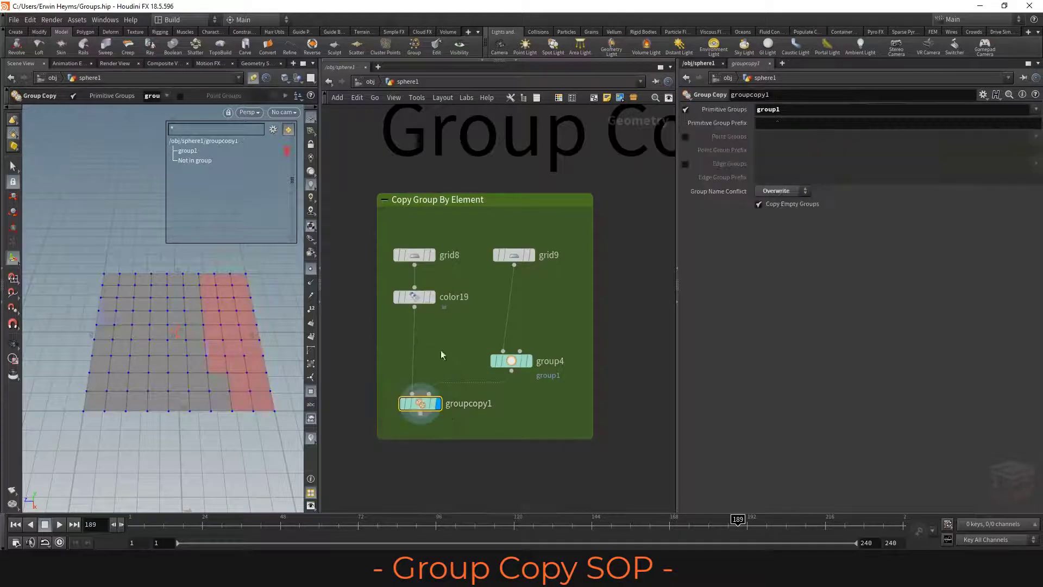
# - Display grid8 and turn on primitive numbers in the viewport to examine its numbering
pyautogui.scroll(-3, 435, 360)
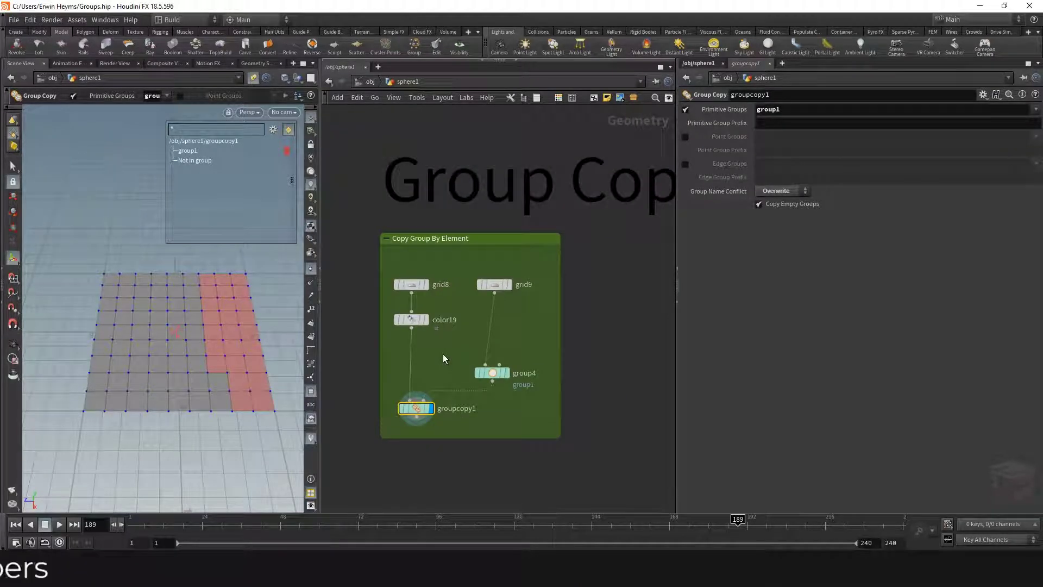
pyautogui.click(430, 288)
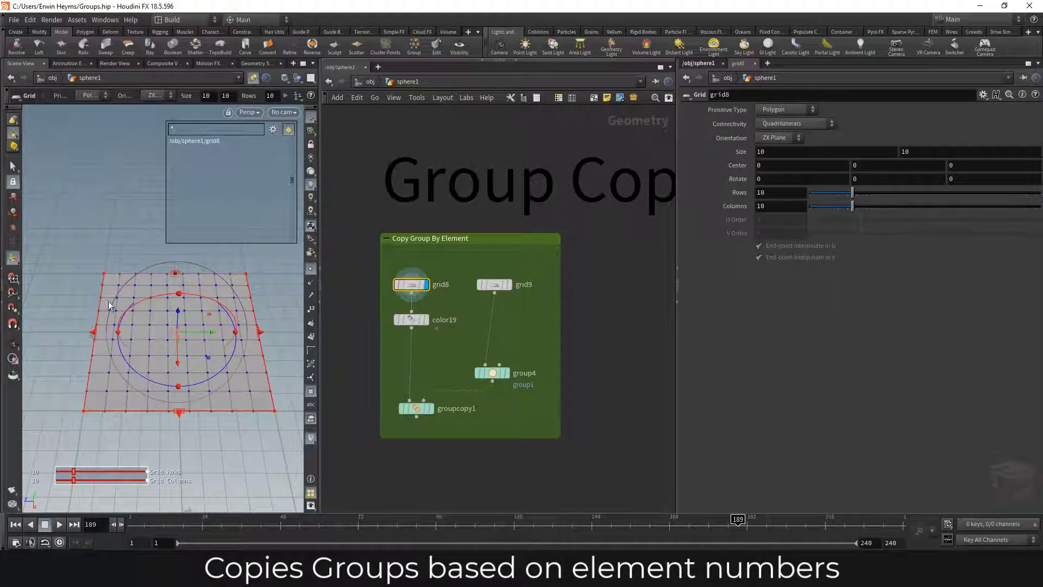
pyautogui.click(10, 345)
pyautogui.moveTo(217, 328); pyautogui.dragTo(182, 340)
pyautogui.click(311, 336)
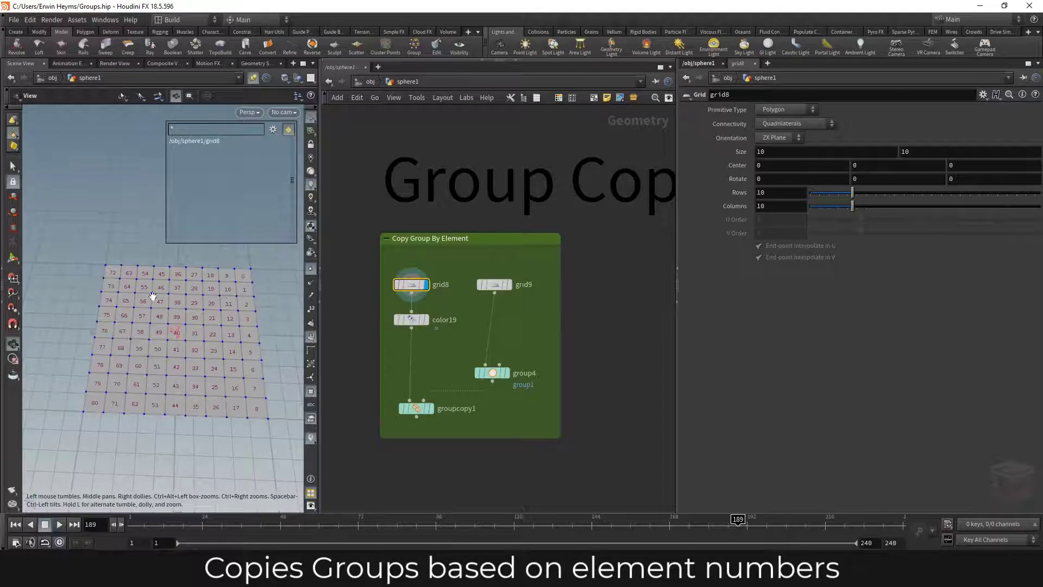
pyautogui.moveTo(205, 353); pyautogui.dragTo(214, 350)
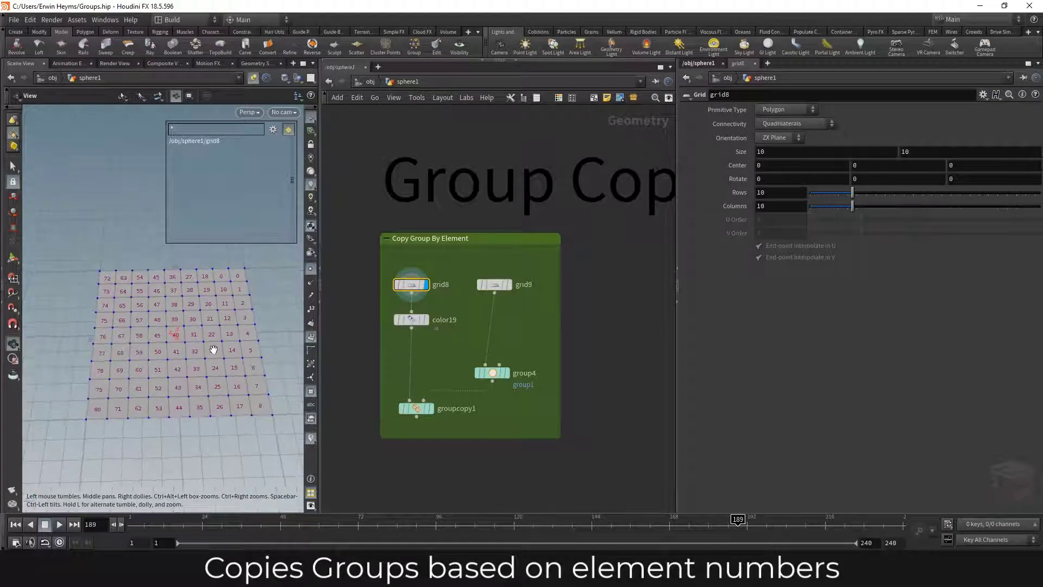
# - Examine the primitive numbering of grid9, display group4, and align group4 directly beneath grid9
pyautogui.click(497, 283)
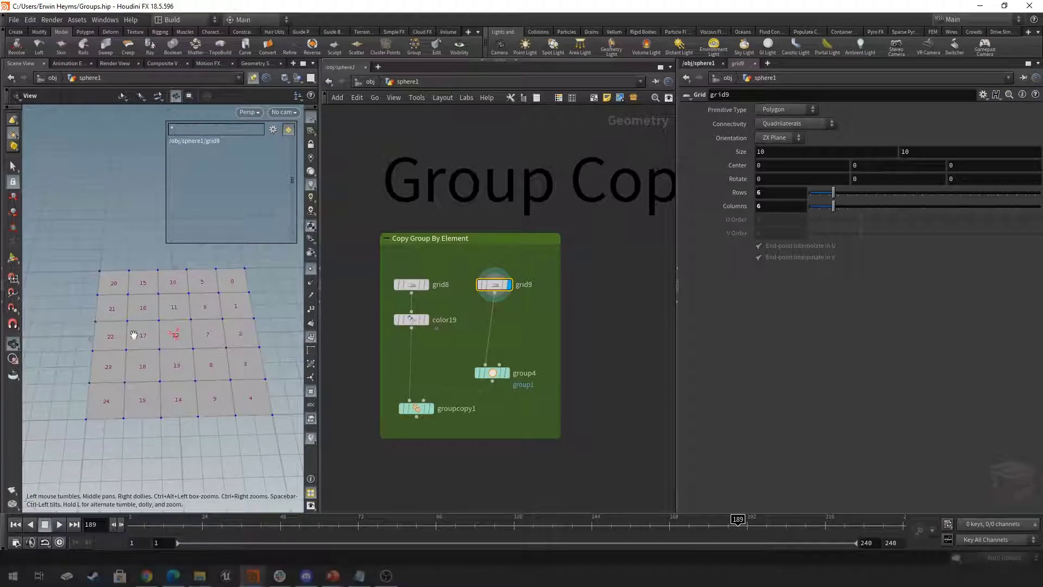
pyautogui.click(496, 373)
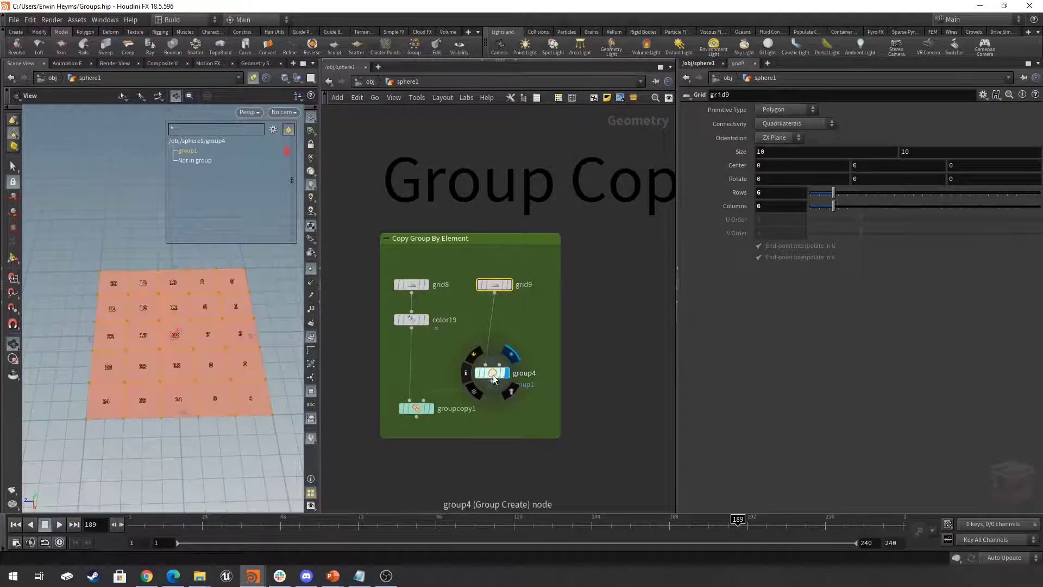
pyautogui.moveTo(495, 374); pyautogui.dragTo(497, 356)
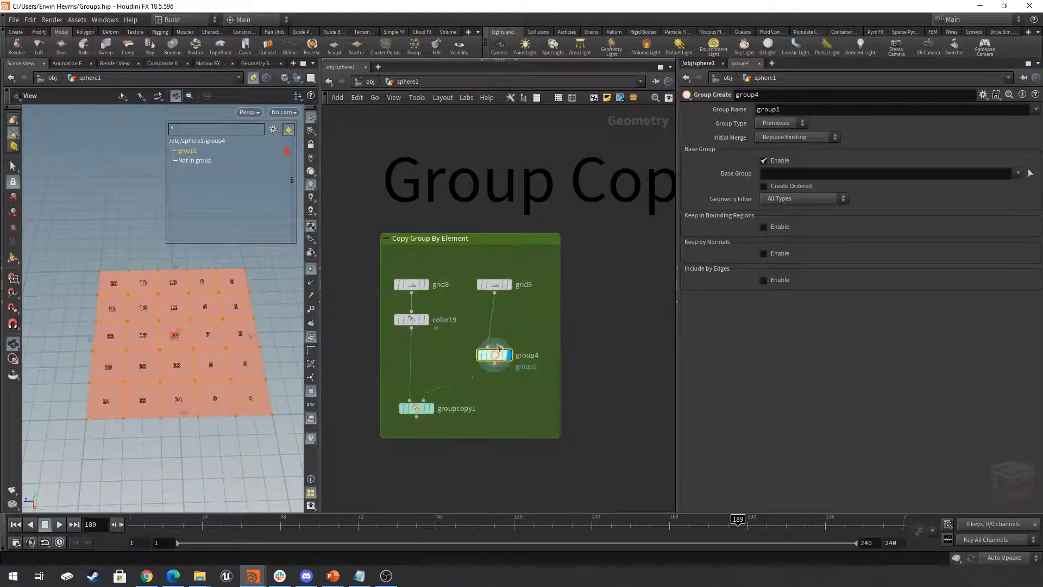
# - Display groupcopy1 and examine which numbered grid primitives belong to the copied group1
pyautogui.moveTo(413, 416)
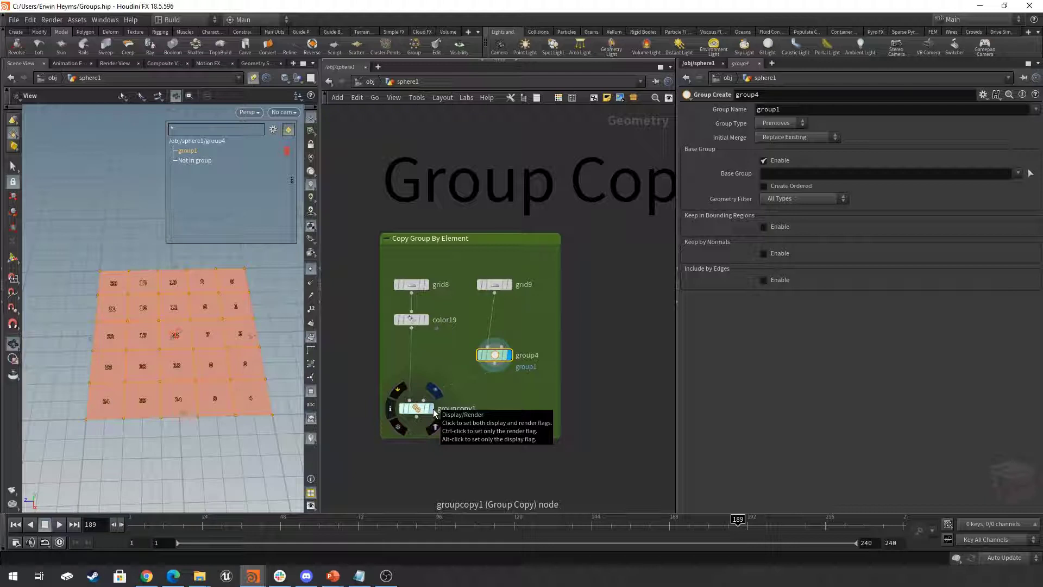
pyautogui.click(435, 413)
pyautogui.click(416, 408)
pyautogui.moveTo(262, 358); pyautogui.dragTo(254, 363, button='middle')
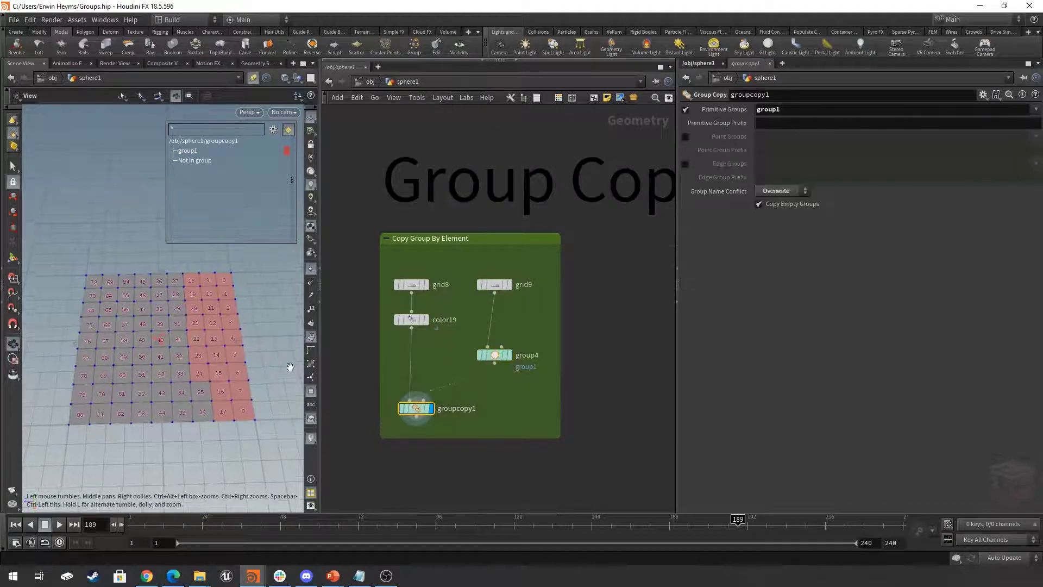
pyautogui.moveTo(495, 291)
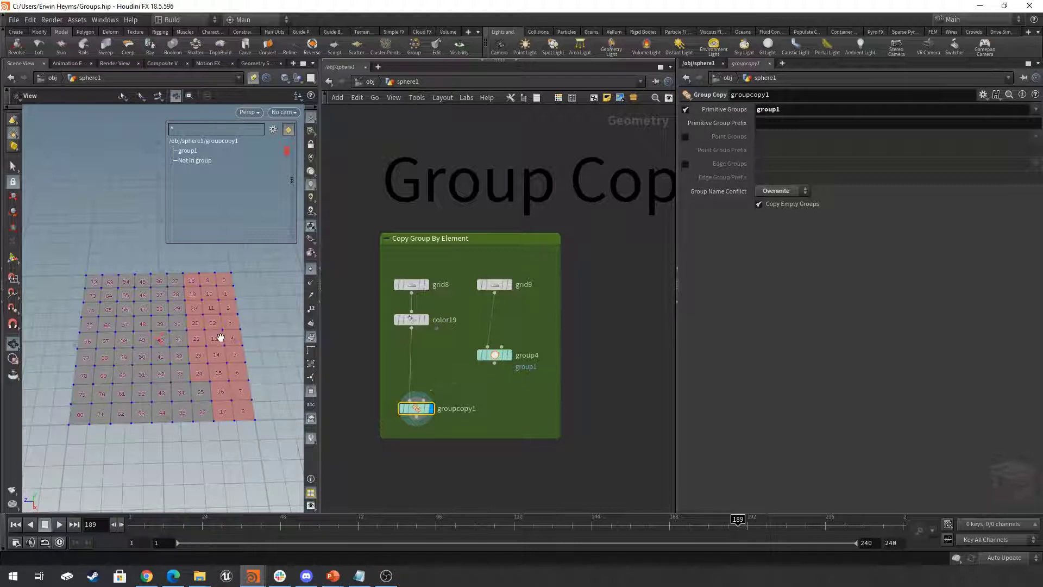
# - Display the null1 node beneath grouptransfer1 in the Group Transfer network section
pyautogui.scroll(-10, 589, 415)
pyautogui.moveTo(576, 440); pyautogui.dragTo(666, 392, button='middle')
pyautogui.moveTo(487, 422); pyautogui.dragTo(561, 409, button='right')
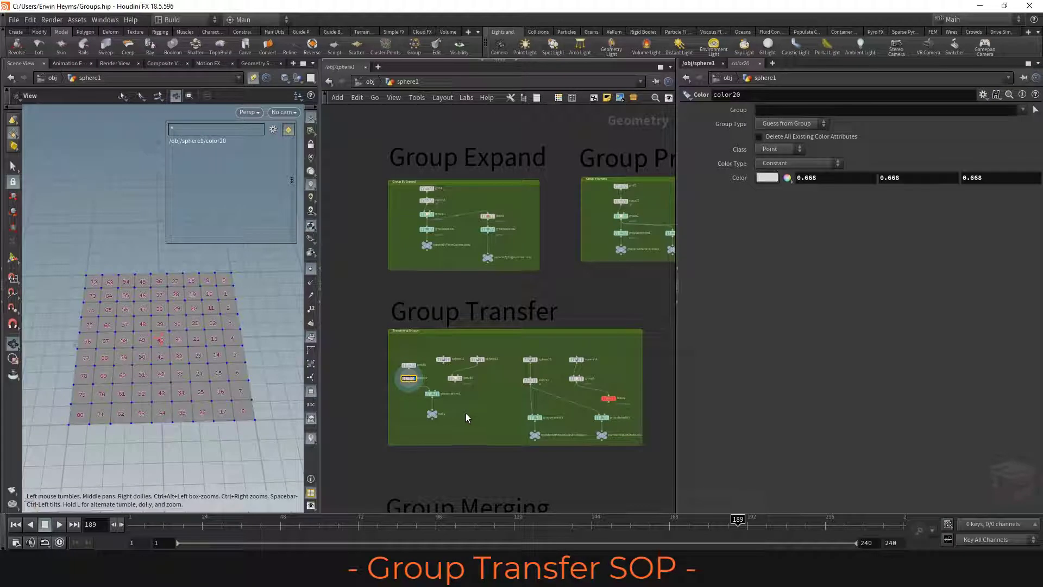
pyautogui.moveTo(433, 412); pyautogui.dragTo(537, 403, button='right')
pyautogui.moveTo(537, 403); pyautogui.dragTo(569, 410, button='middle')
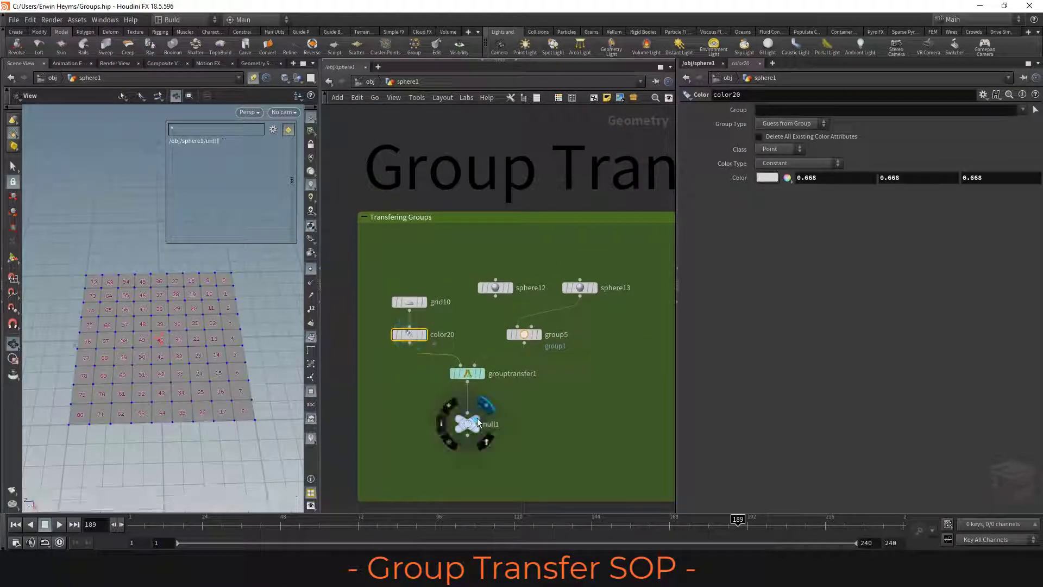
pyautogui.click(480, 423)
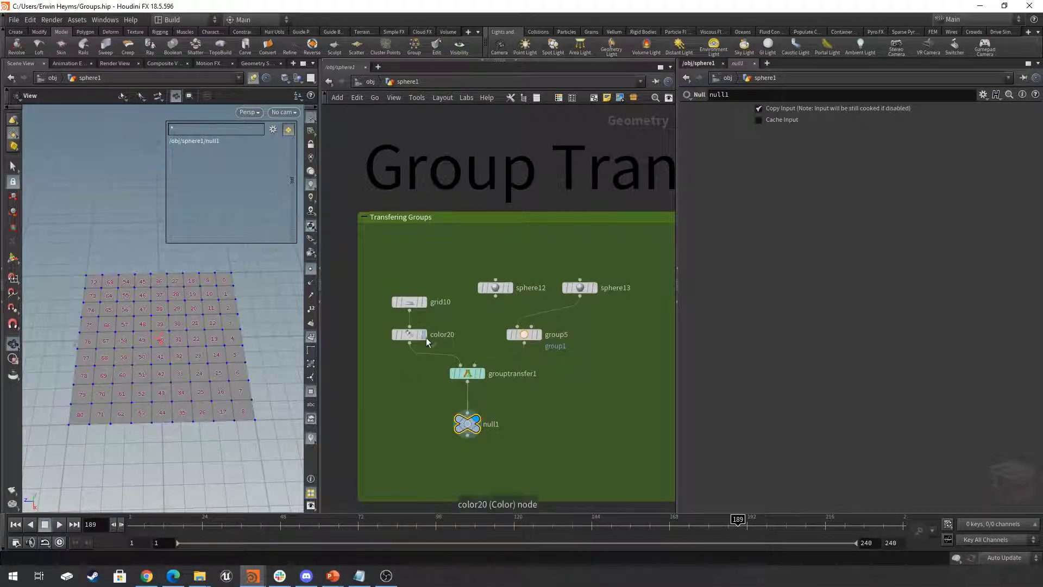
# - Connect sphere12 to group5 in place of sphere13, and show grouptransfer1's parameters
pyautogui.moveTo(426, 340)
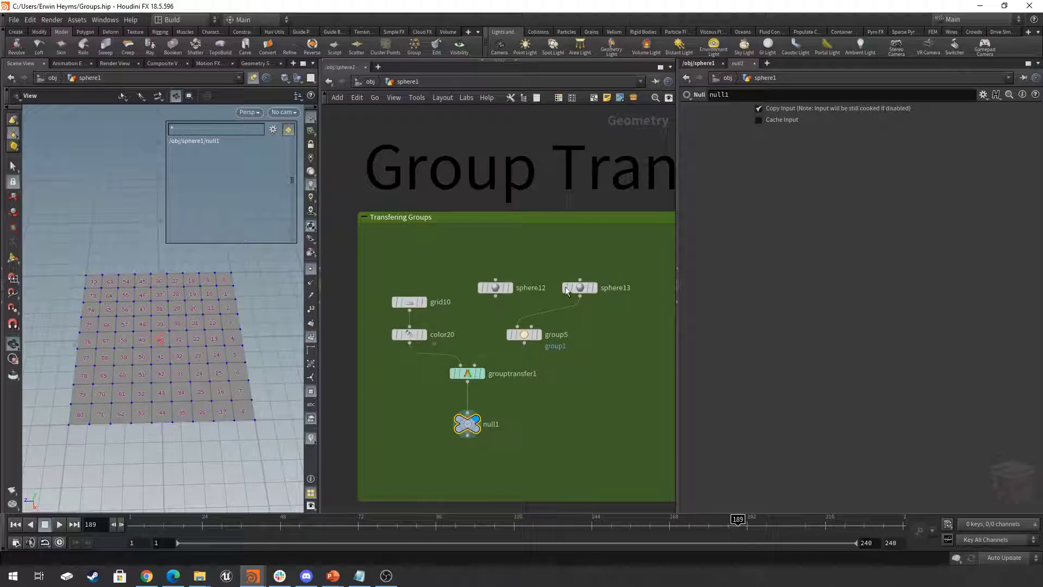
pyautogui.moveTo(556, 309); pyautogui.dragTo(488, 306)
pyautogui.click(451, 370)
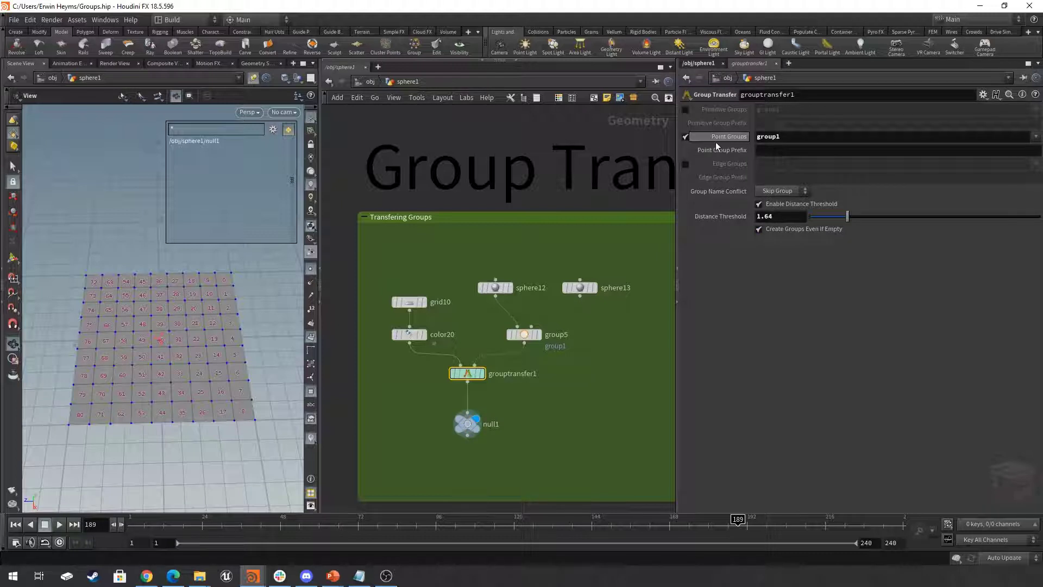
# - Set the viewport group list to show point groups, and turn off primitive numbers
pyautogui.click(273, 130)
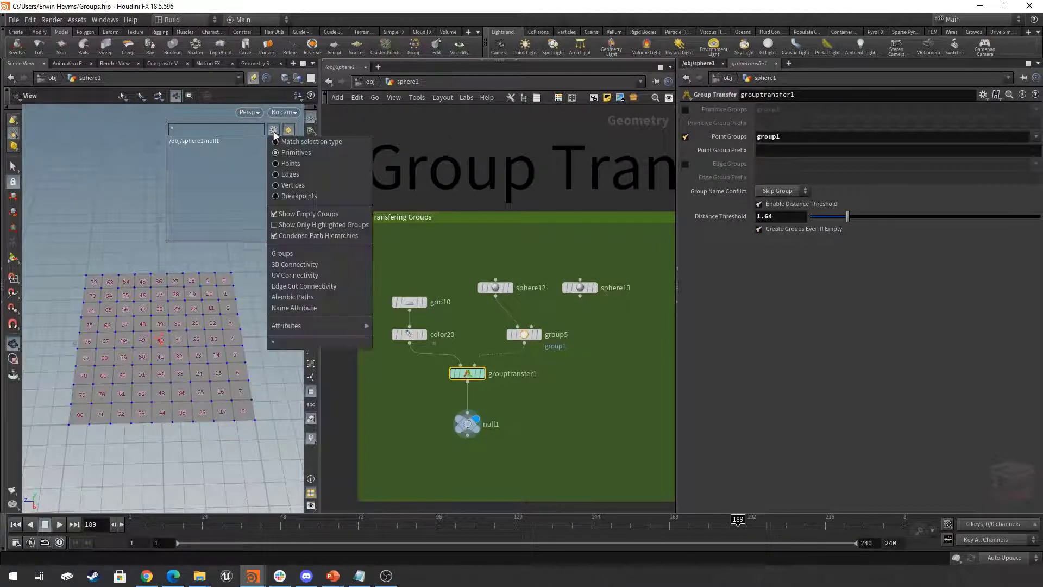
pyautogui.click(285, 163)
pyautogui.scroll(2, 200, 343)
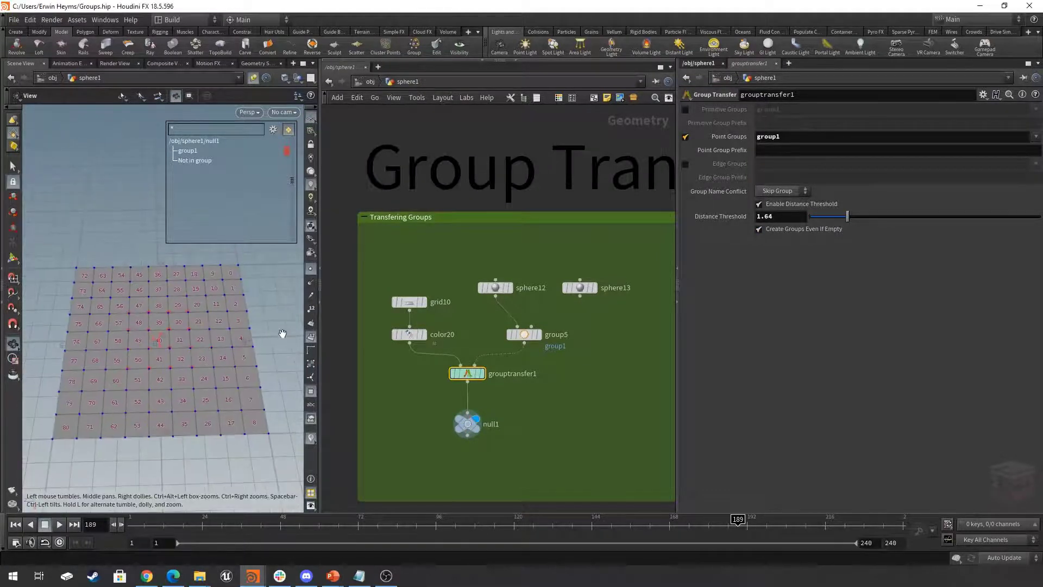
pyautogui.click(311, 338)
pyautogui.moveTo(242, 345)
pyautogui.mouseDown()
pyautogui.moveTo(235, 356)
pyautogui.moveTo(238, 337)
pyautogui.mouseUp()
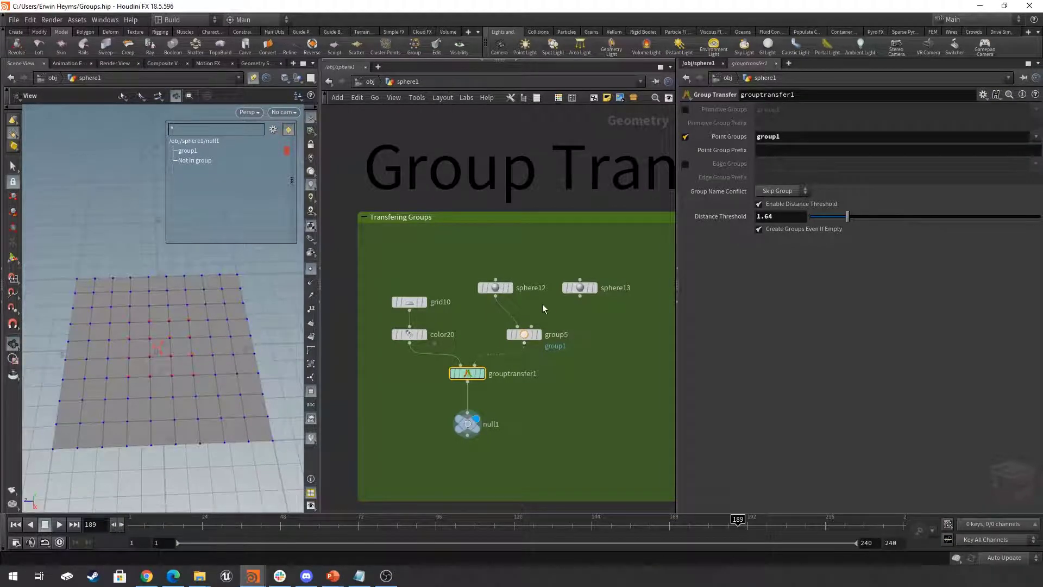
# - Move sphere12 with its viewport handle to the far-left corner of the grid, centered at about -3.99, 0, 4.11
pyautogui.click(495, 287)
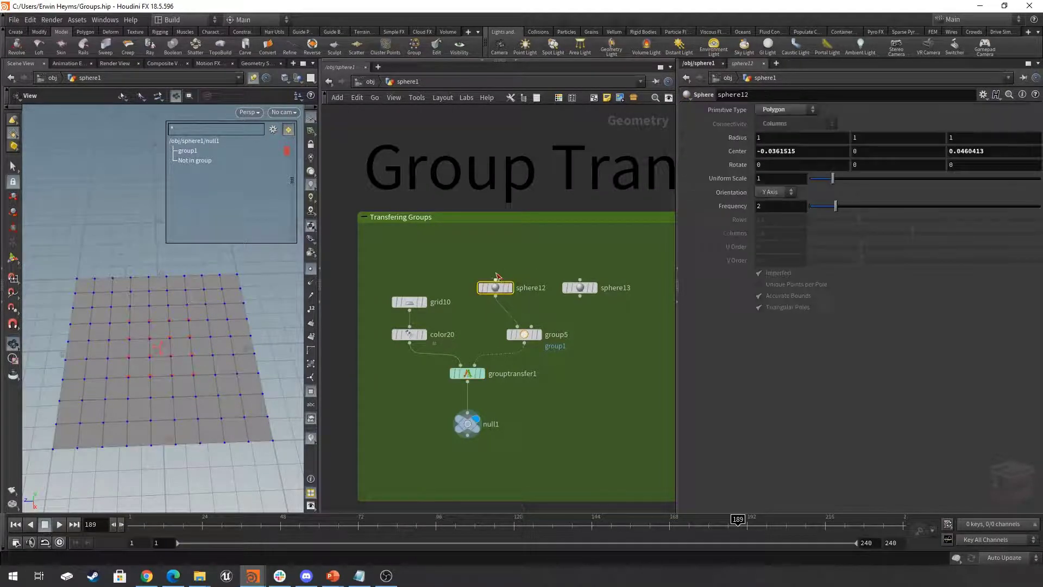
pyautogui.click(13, 260)
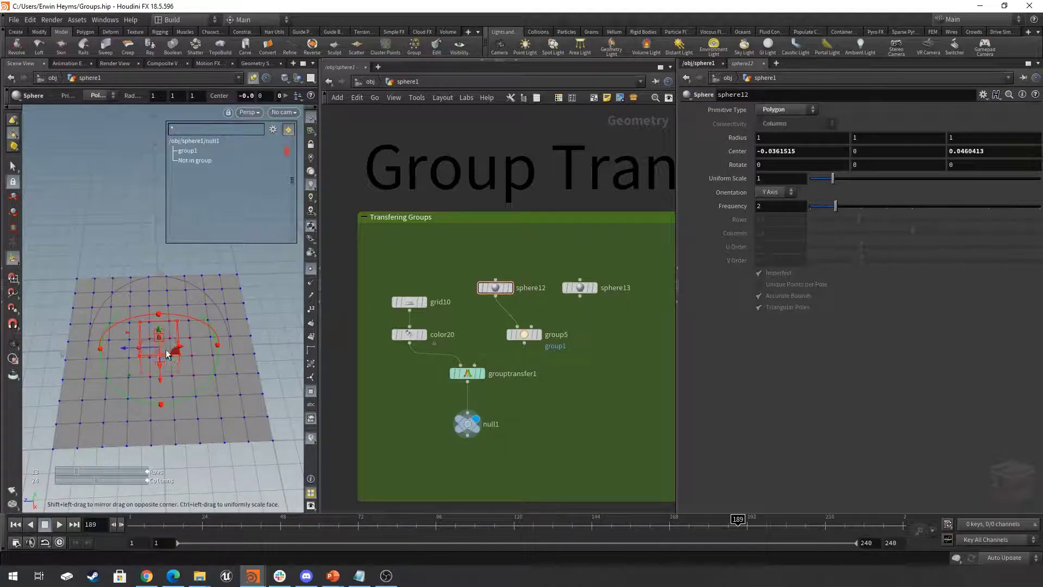
pyautogui.moveTo(129, 349); pyautogui.dragTo(60, 315)
# - Examine grouptransfer1's inputs, and move sphere12 back to the middle of the grid, centered at about -0.19, 0, -0.11
pyautogui.scroll(3, 465, 377)
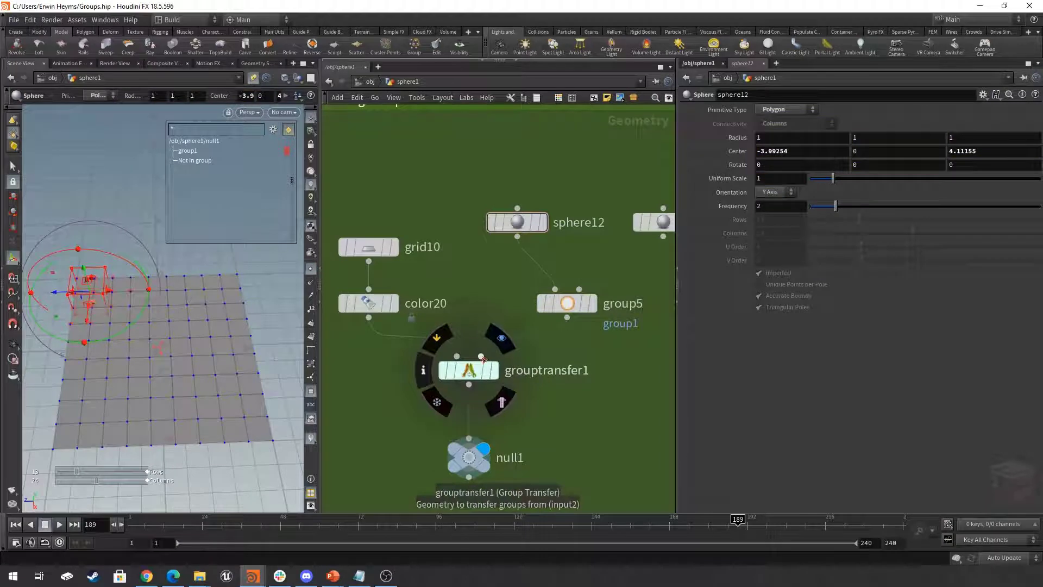
pyautogui.scroll(-3, 483, 359)
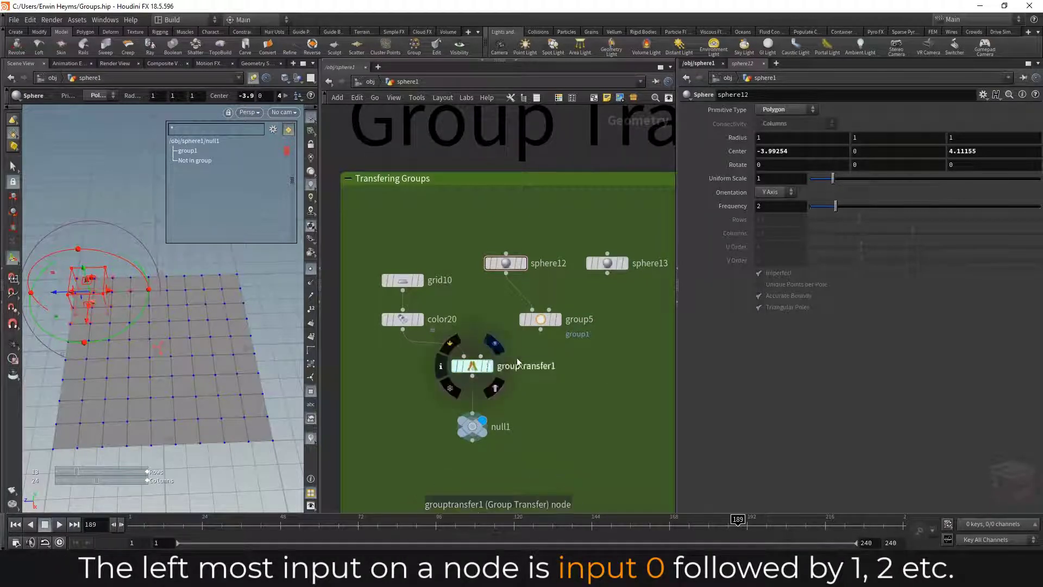
pyautogui.moveTo(56, 317); pyautogui.dragTo(125, 375)
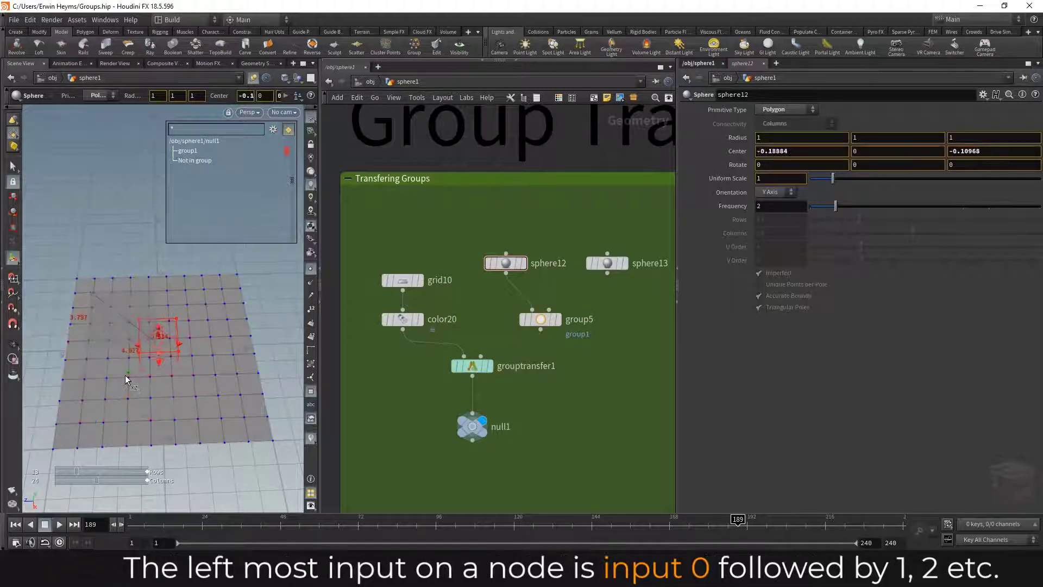
# - Connect sphere13 to group5 in place of sphere12, and show sphere13 as a template wireframe over null1's grid
pyautogui.moveTo(520, 297); pyautogui.dragTo(619, 279)
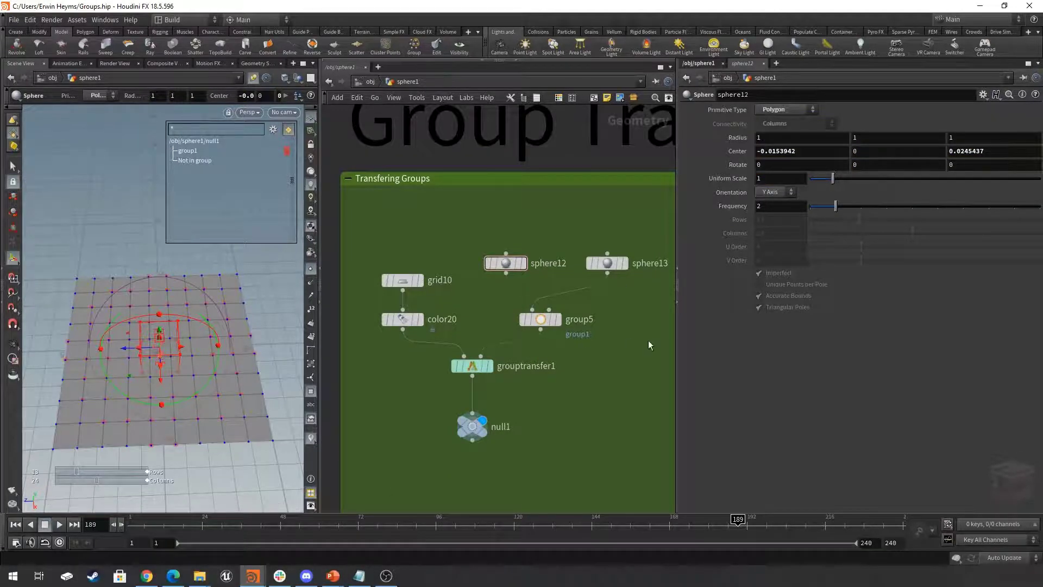
pyautogui.click(471, 427)
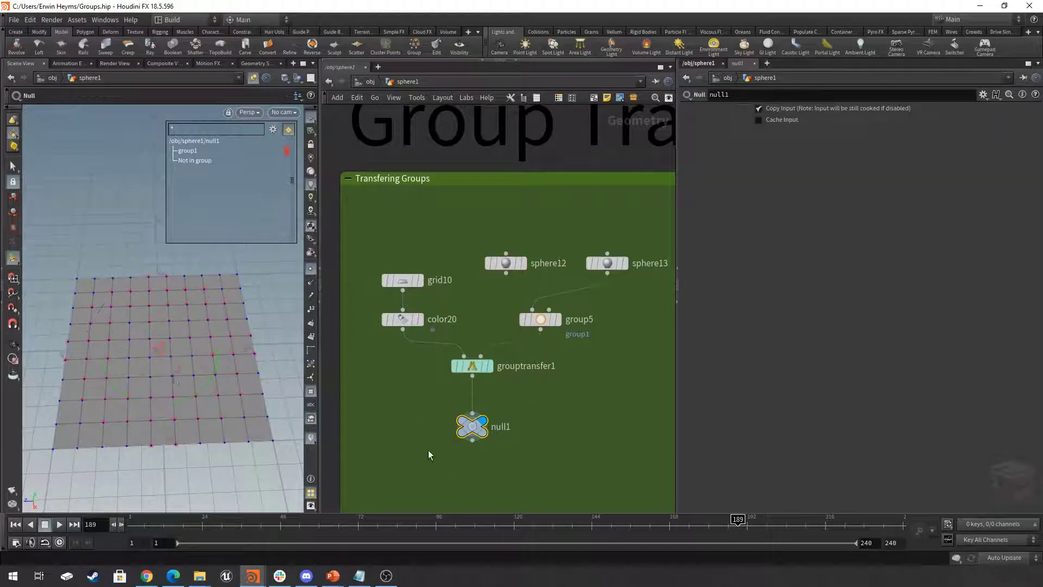
pyautogui.click(620, 263)
pyautogui.click(12, 343)
pyautogui.moveTo(196, 342)
pyautogui.mouseDown()
pyautogui.moveTo(198, 309)
pyautogui.moveTo(196, 343)
pyautogui.moveTo(207, 348)
pyautogui.mouseUp()
pyautogui.scroll(-5, 543, 402)
pyautogui.moveTo(526, 405); pyautogui.dragTo(523, 400, button='middle')
pyautogui.moveTo(130, 334); pyautogui.dragTo(156, 351, button='right')
pyautogui.moveTo(156, 350); pyautogui.dragTo(131, 348)
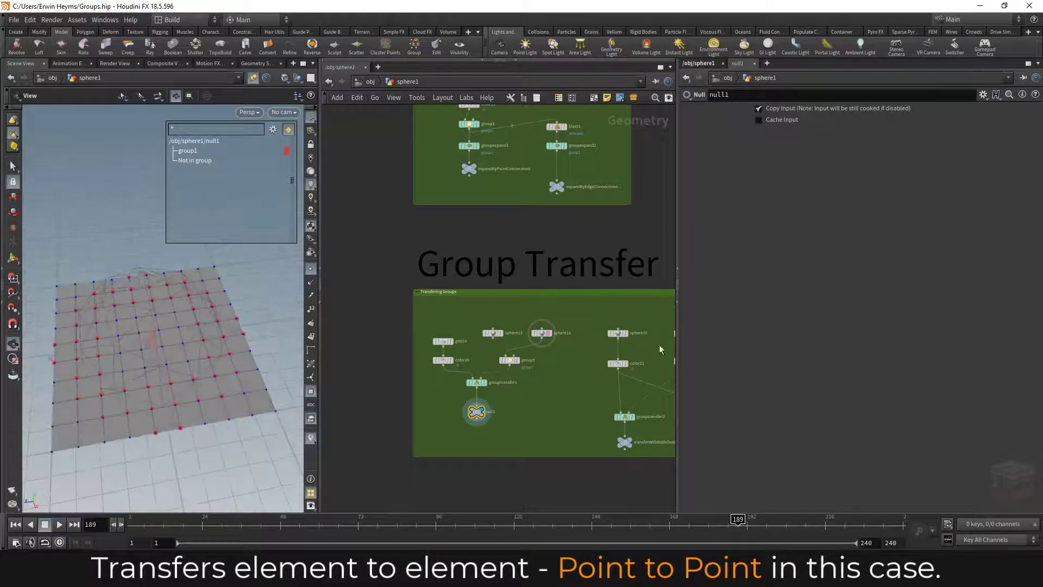
# - Show sphere13's parameters, and inspect where its template points lie relative to the grouped grid points
pyautogui.scroll(2, 538, 333)
pyautogui.click(545, 333)
pyautogui.moveTo(556, 364); pyautogui.dragTo(606, 351, button='middle')
pyautogui.moveTo(820, 210); pyautogui.dragTo(818, 212)
pyautogui.moveTo(145, 319); pyautogui.dragTo(91, 360)
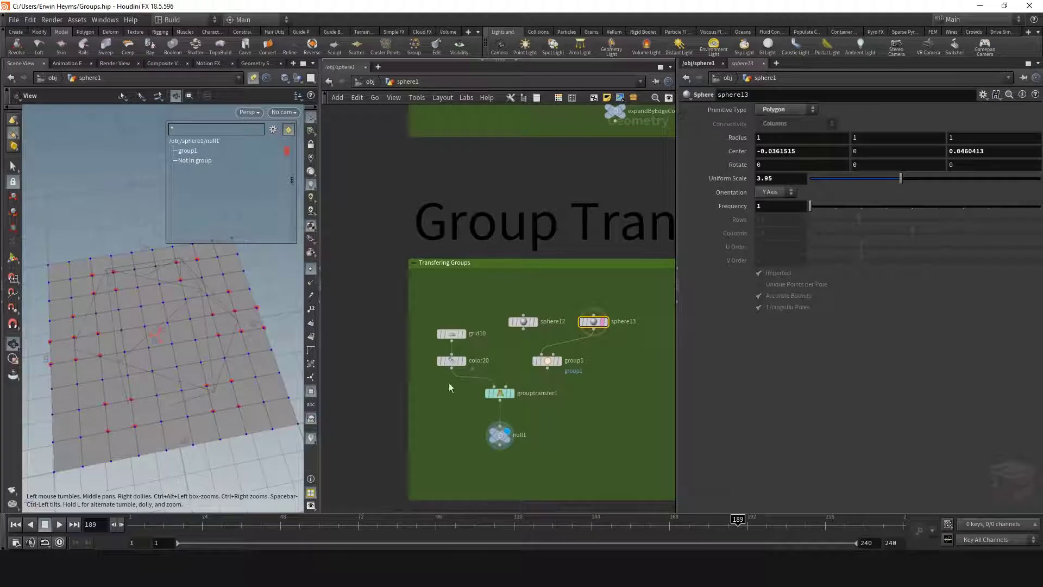
pyautogui.moveTo(186, 293); pyautogui.dragTo(149, 337)
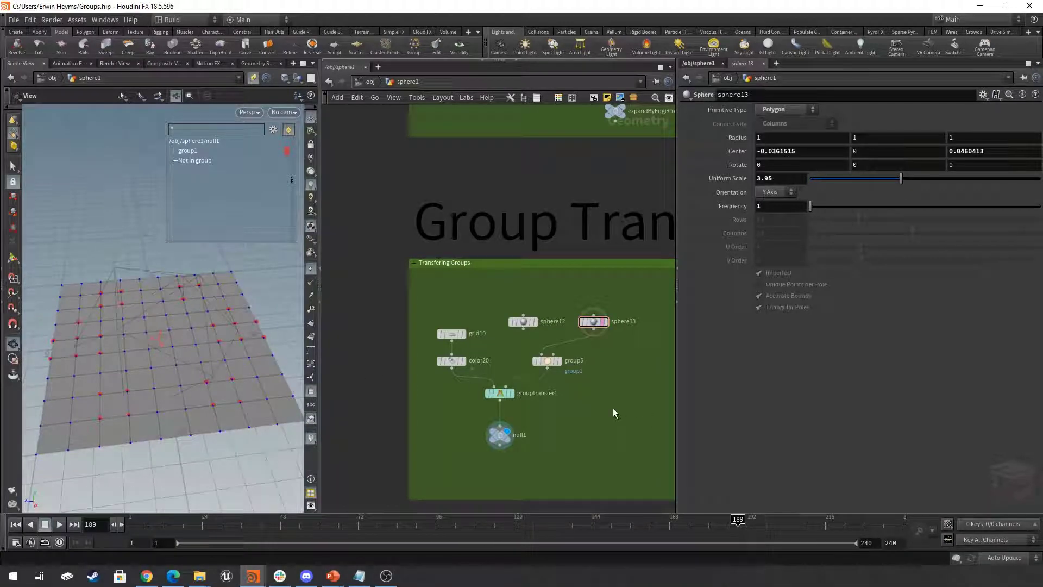
# - Display the transferWithBothOnAndOffStates null framed in the viewport, and show grouptransfer2's parameters
pyautogui.scroll(-3, 612, 408)
pyautogui.moveTo(612, 408); pyautogui.dragTo(399, 397, button='middle')
pyautogui.scroll(3, 481, 423)
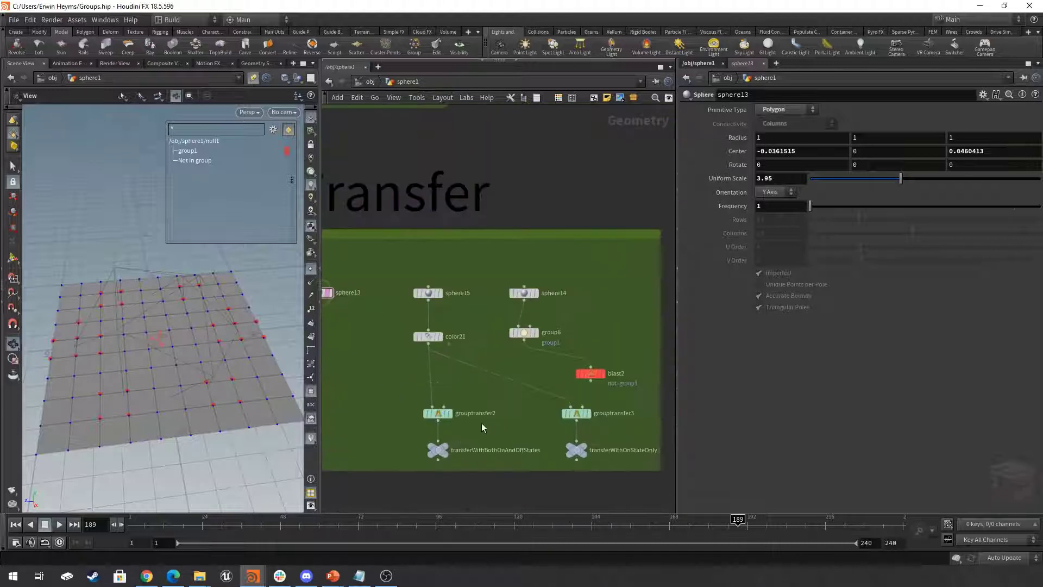
pyautogui.scroll(2, 508, 419)
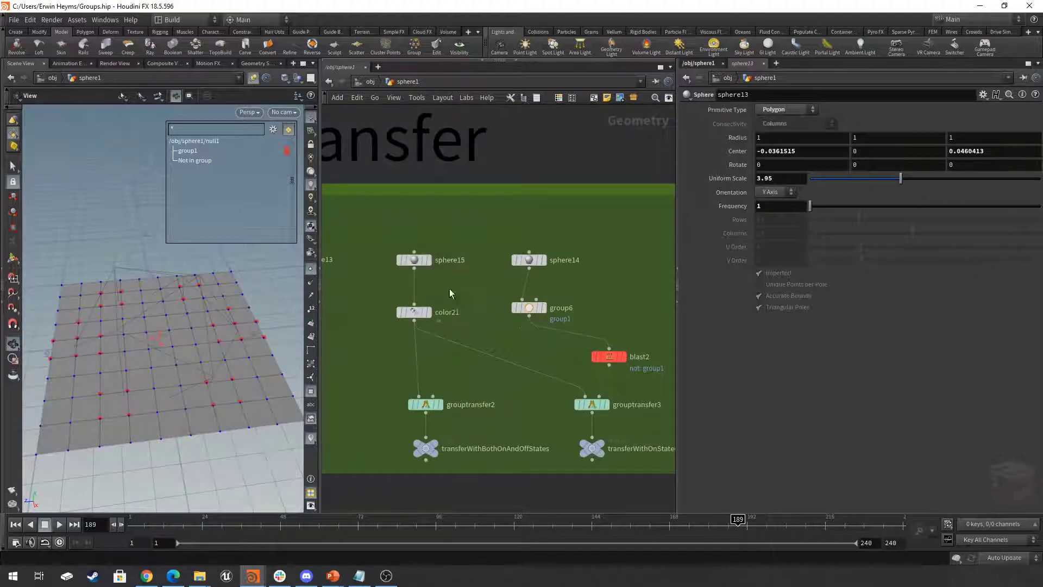
pyautogui.click(436, 447)
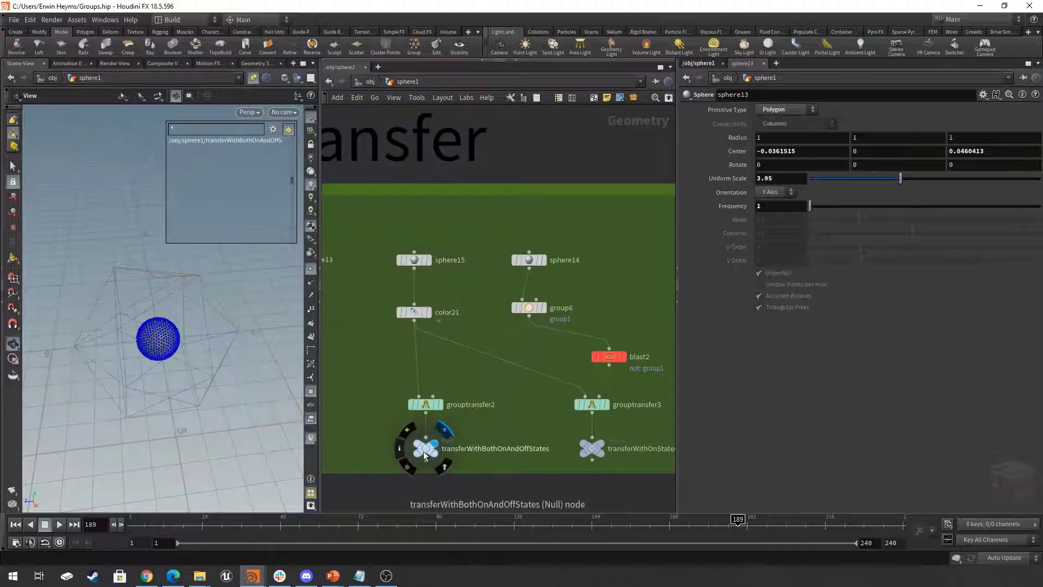
pyautogui.click(423, 452)
pyautogui.moveTo(186, 340)
pyautogui.mouseDown()
pyautogui.moveTo(168, 338)
pyautogui.moveTo(201, 326)
pyautogui.moveTo(196, 342)
pyautogui.mouseUp()
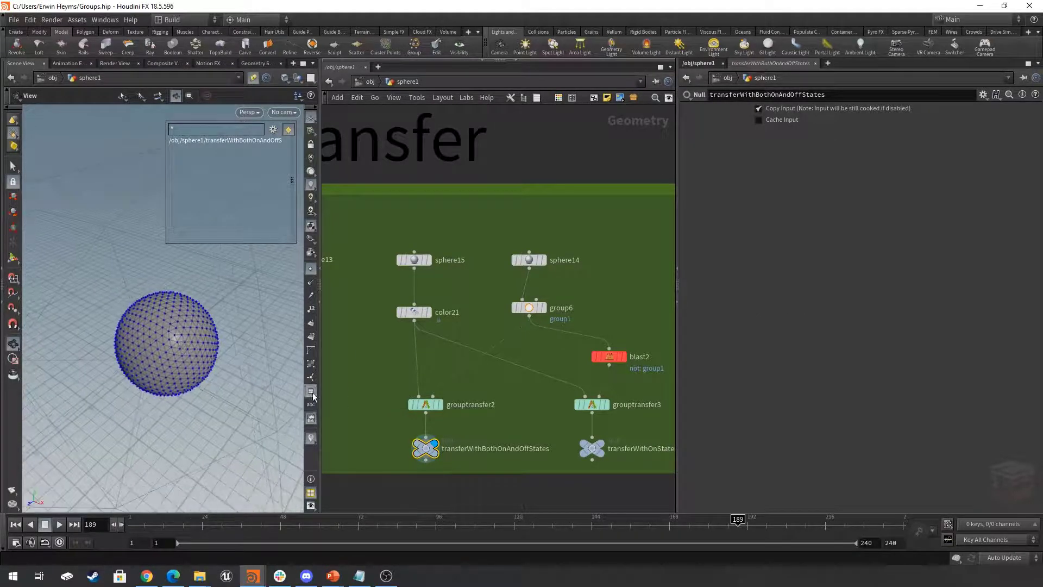
pyautogui.moveTo(489, 432); pyautogui.dragTo(417, 390)
pyautogui.moveTo(438, 408)
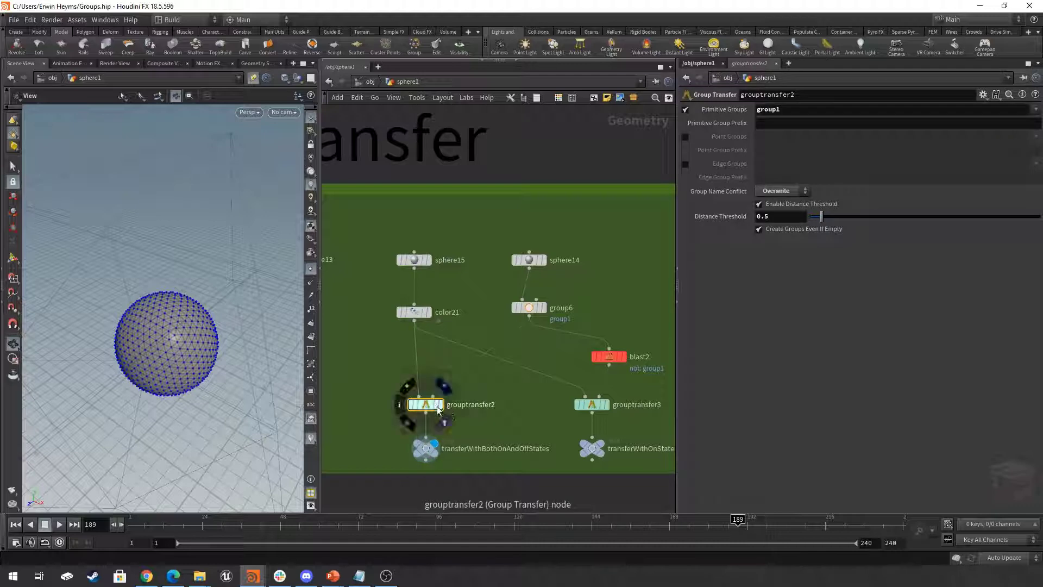
# - Turn off point display in the viewport, and display group6 with its parameters
pyautogui.click(414, 312)
pyautogui.moveTo(211, 321); pyautogui.dragTo(188, 354)
pyautogui.click(311, 269)
pyautogui.scroll(1, 186, 329)
pyautogui.moveTo(186, 329); pyautogui.dragTo(207, 311, button='middle')
pyautogui.click(543, 308)
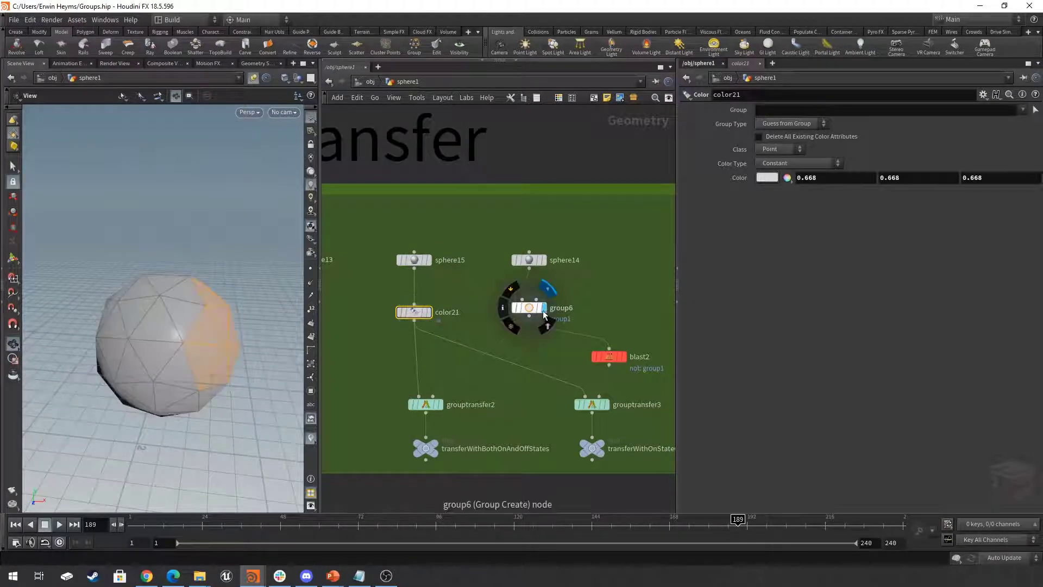
pyautogui.click(533, 308)
pyautogui.moveTo(153, 332); pyautogui.dragTo(202, 335)
pyautogui.moveTo(526, 309)
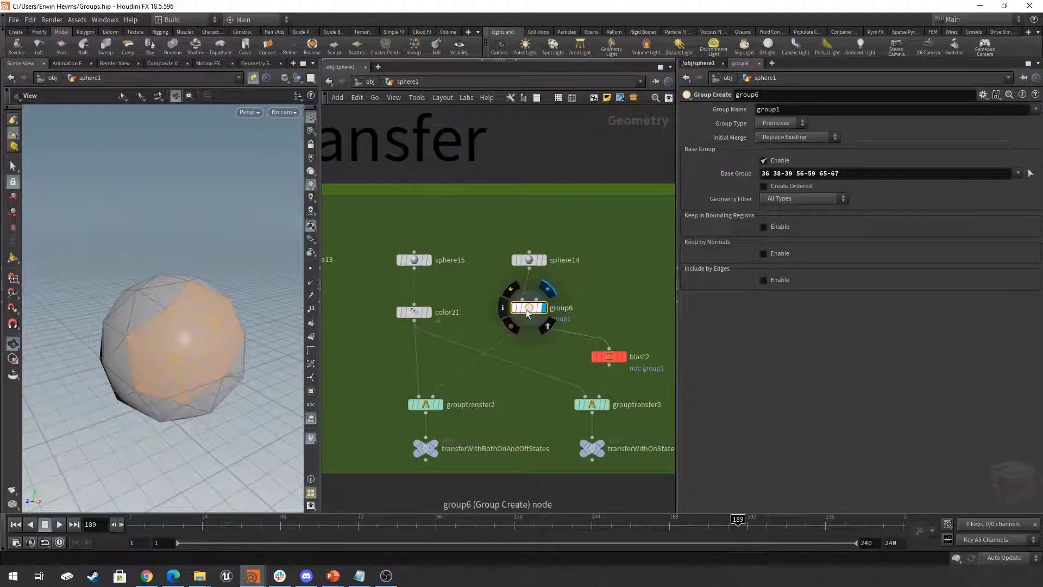
# - Display grouptransfer2, and set the viewport group list to show primitive groups with group1 highlighted on the sphere
pyautogui.click(439, 405)
pyautogui.click(427, 408)
pyautogui.moveTo(486, 382); pyautogui.dragTo(497, 375, button='middle')
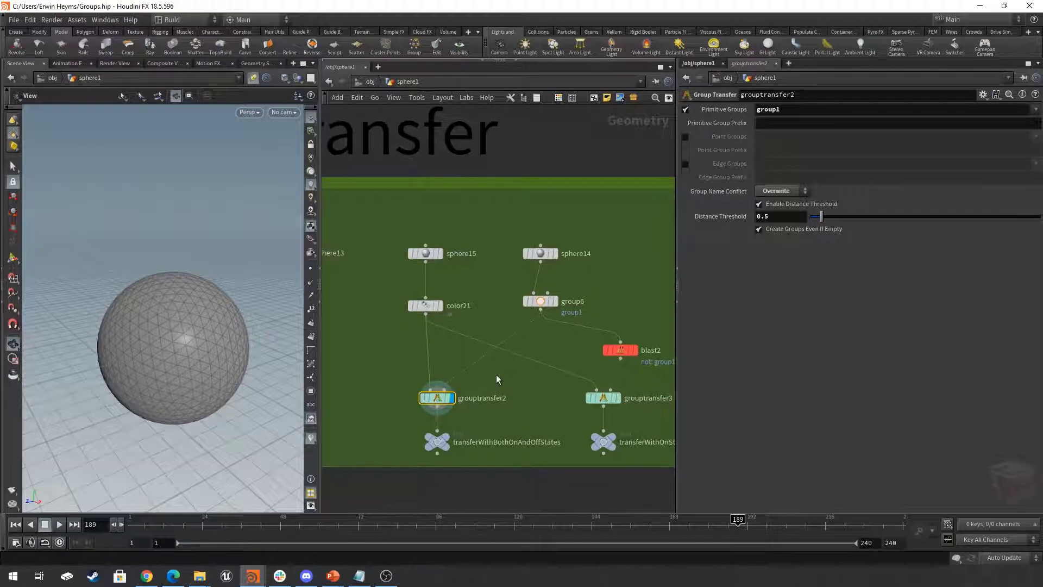
pyautogui.click(311, 391)
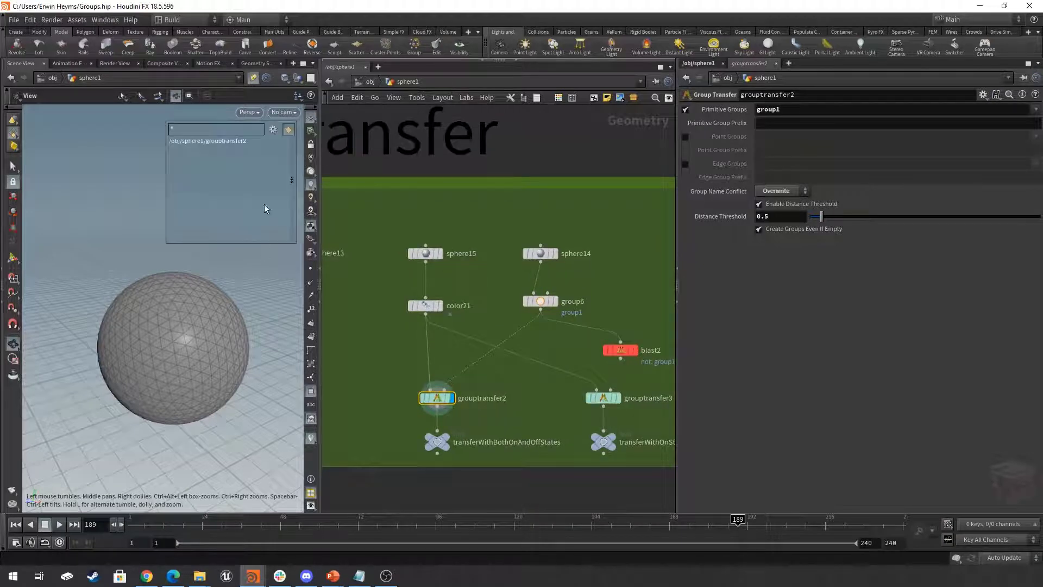
pyautogui.click(273, 134)
pyautogui.click(291, 155)
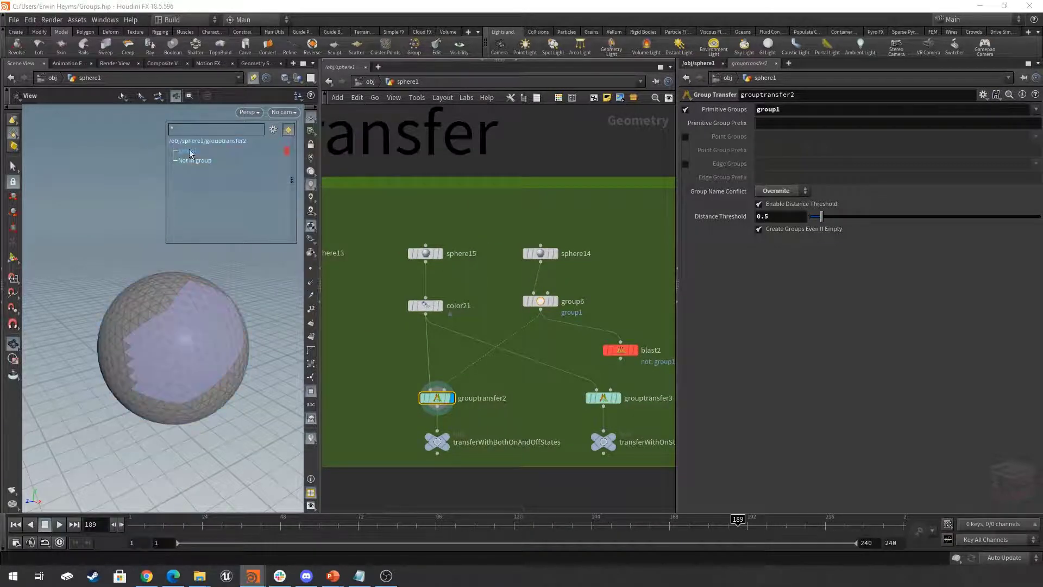
pyautogui.moveTo(219, 366); pyautogui.dragTo(207, 335)
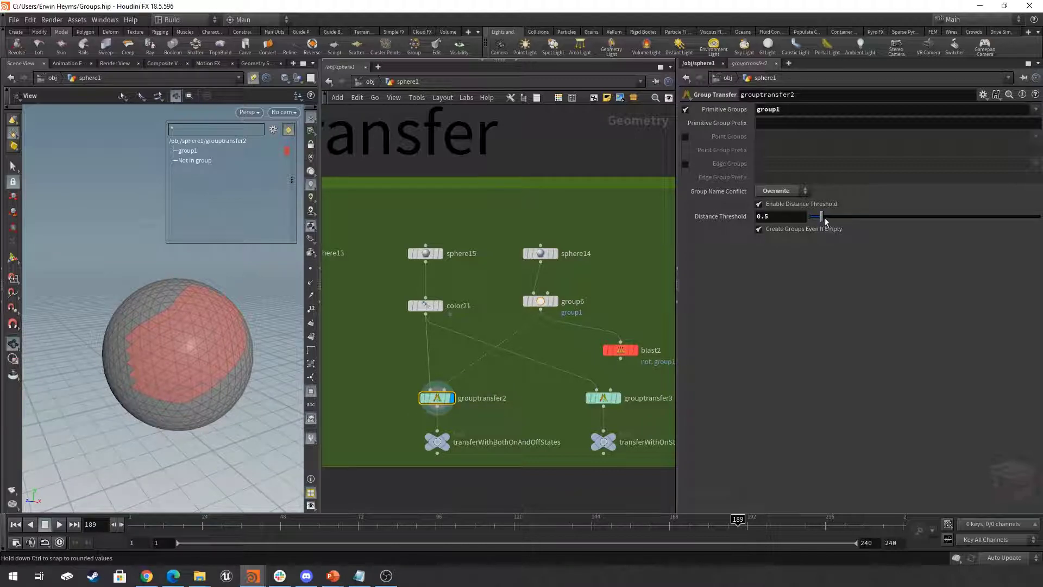
# - Set grouptransfer2's Distance Threshold to 0.12, and compare transferWithBothOnAndOffStates against a template of group6
pyautogui.moveTo(813, 221); pyautogui.dragTo(813, 221)
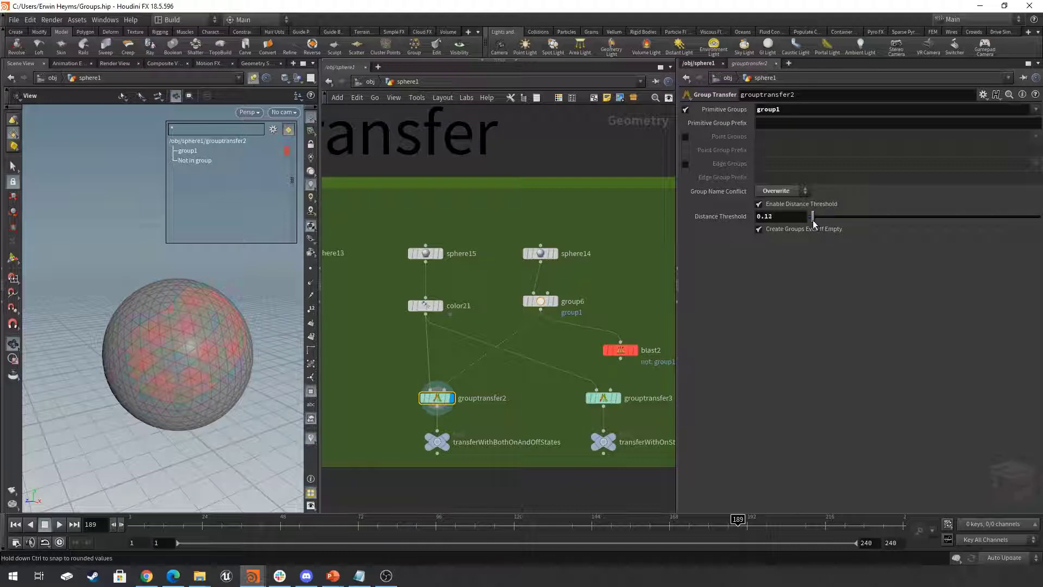
pyautogui.click(551, 301)
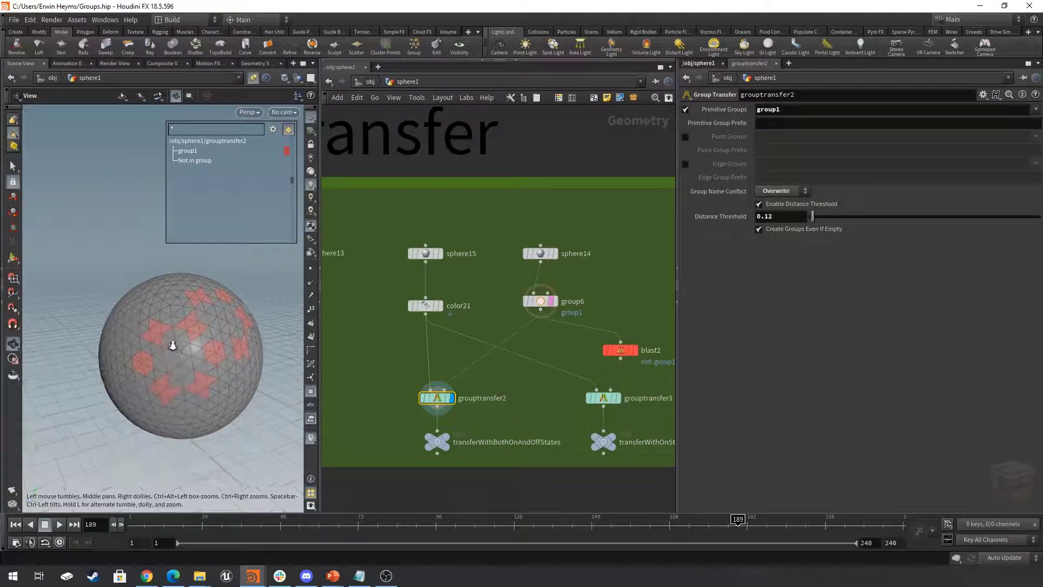
pyautogui.click(555, 301)
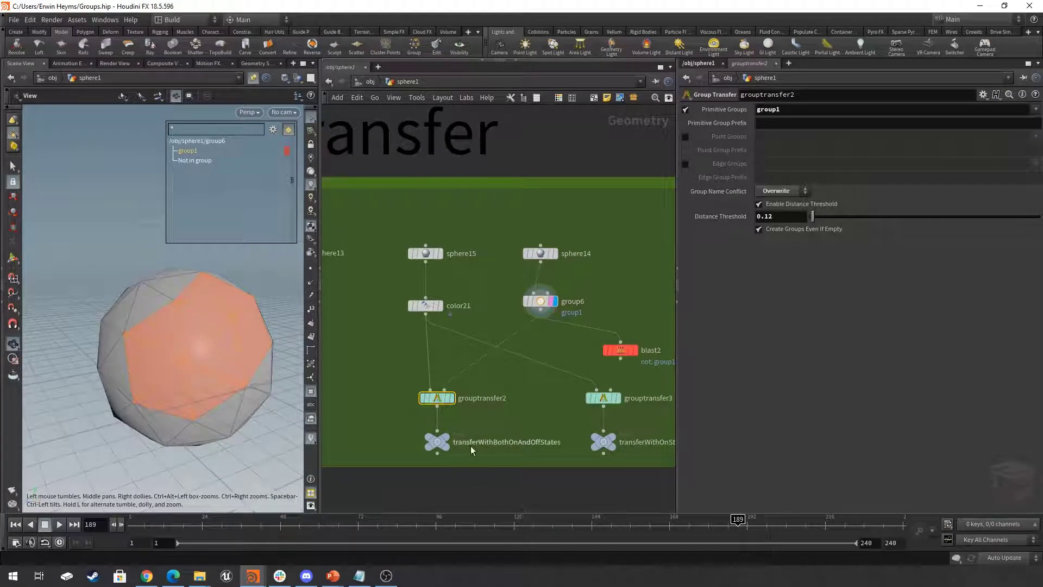
pyautogui.click(446, 436)
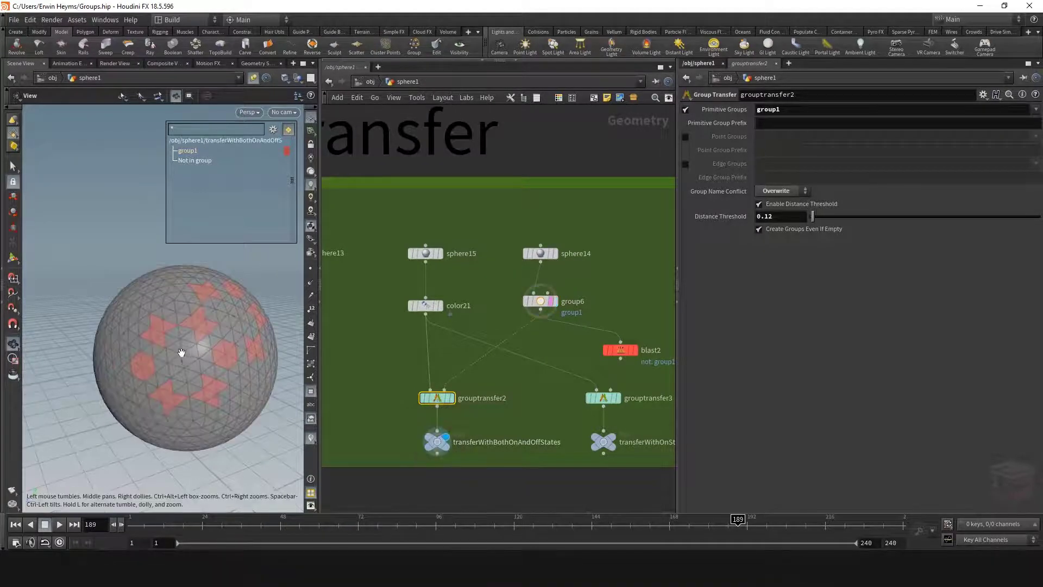
pyautogui.moveTo(180, 357); pyautogui.dragTo(210, 348)
# - Set sphere14's Uniform Scale to 1.11, and inspect the transferred primitives inside the template wireframe
pyautogui.click(541, 254)
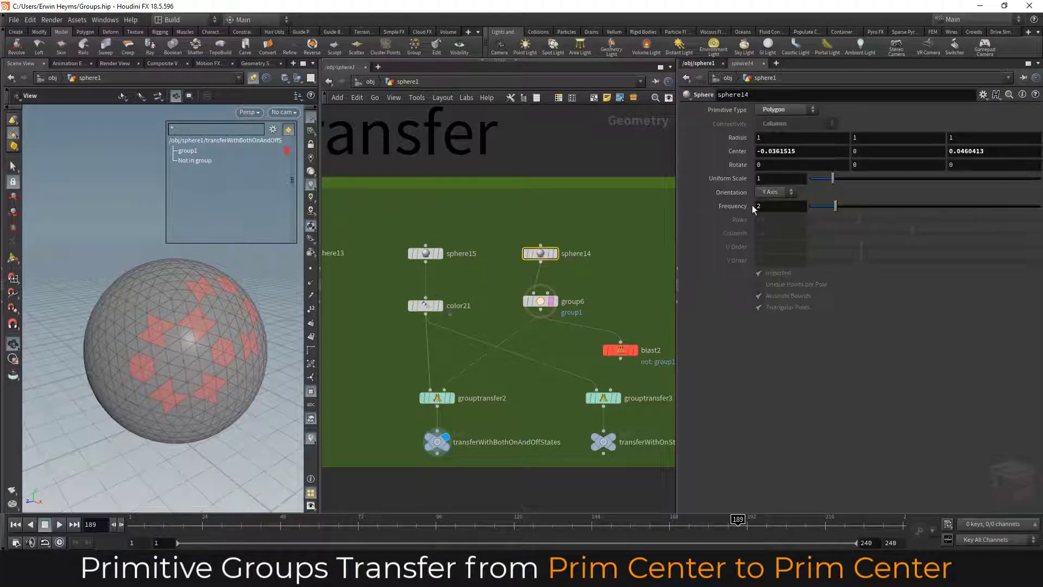
pyautogui.click(836, 180)
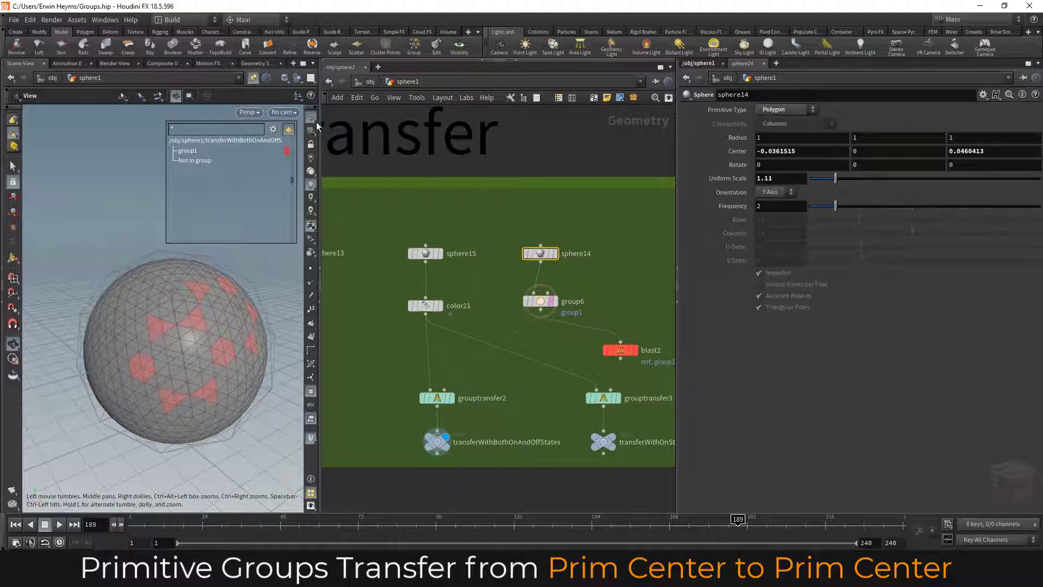
pyautogui.moveTo(185, 370); pyautogui.dragTo(207, 353, button='right')
pyautogui.moveTo(208, 354)
pyautogui.mouseDown()
pyautogui.moveTo(184, 347)
pyautogui.moveTo(186, 337)
pyautogui.moveTo(206, 355)
pyautogui.mouseUp()
pyautogui.moveTo(205, 356); pyautogui.dragTo(186, 355, button='right')
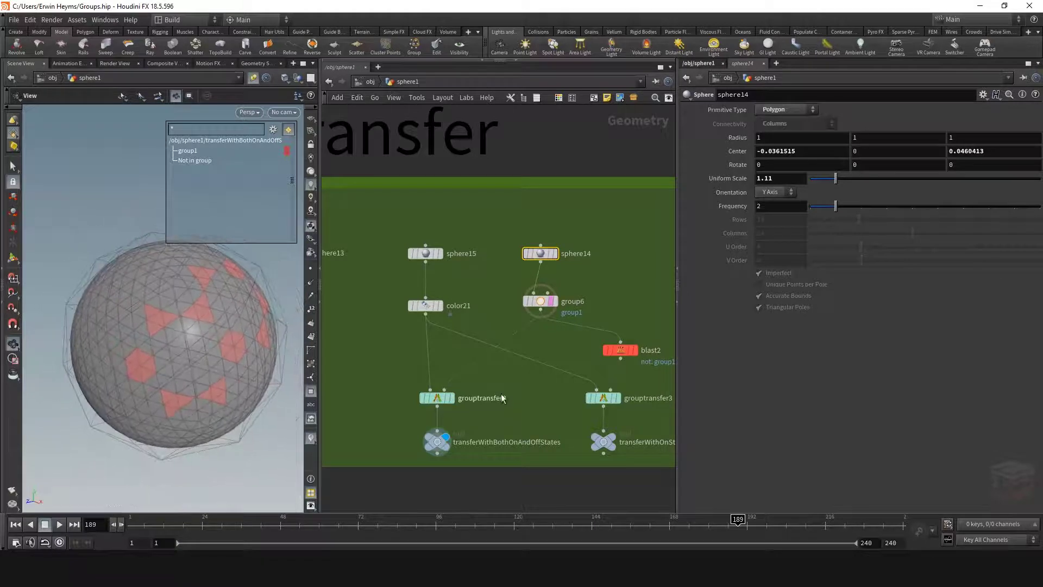
# - Set grouptransfer2's Distance Threshold to 0.8, and display group6 to view the source group
pyautogui.click(438, 398)
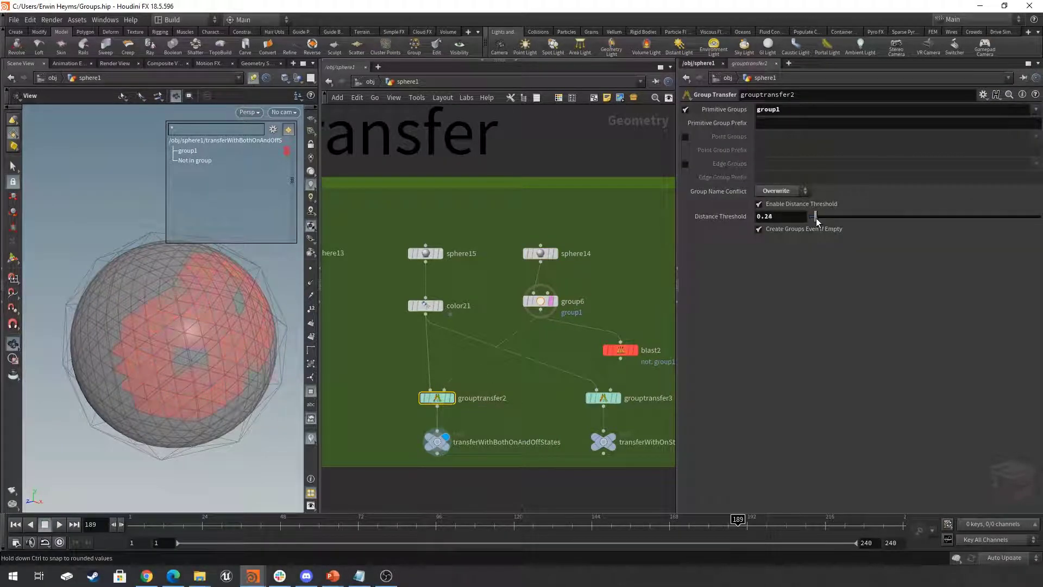
pyautogui.moveTo(820, 217)
pyautogui.mouseDown()
pyautogui.moveTo(887, 215)
pyautogui.moveTo(830, 216)
pyautogui.mouseUp()
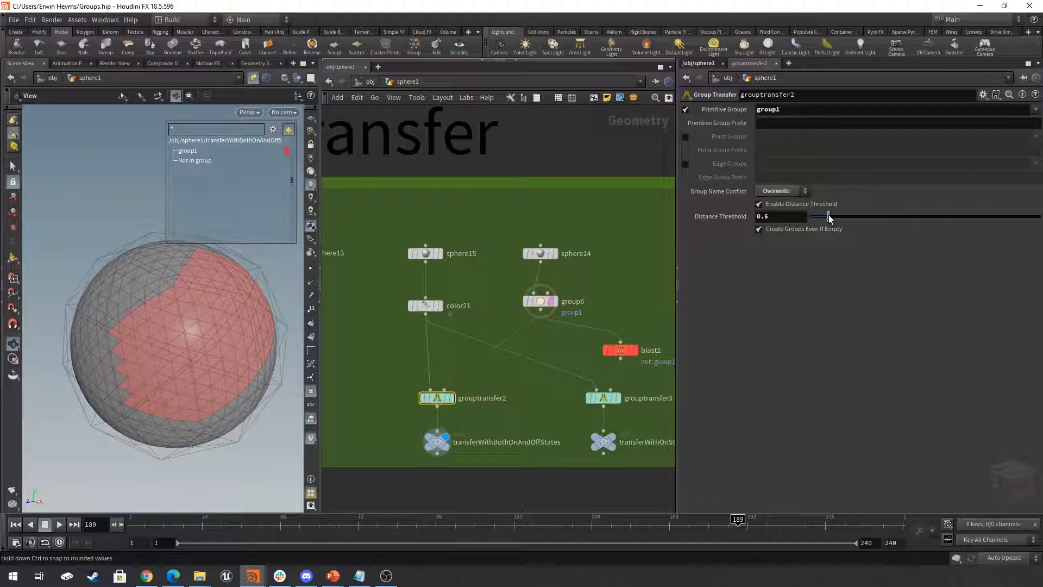
pyautogui.click(554, 302)
pyautogui.click(546, 303)
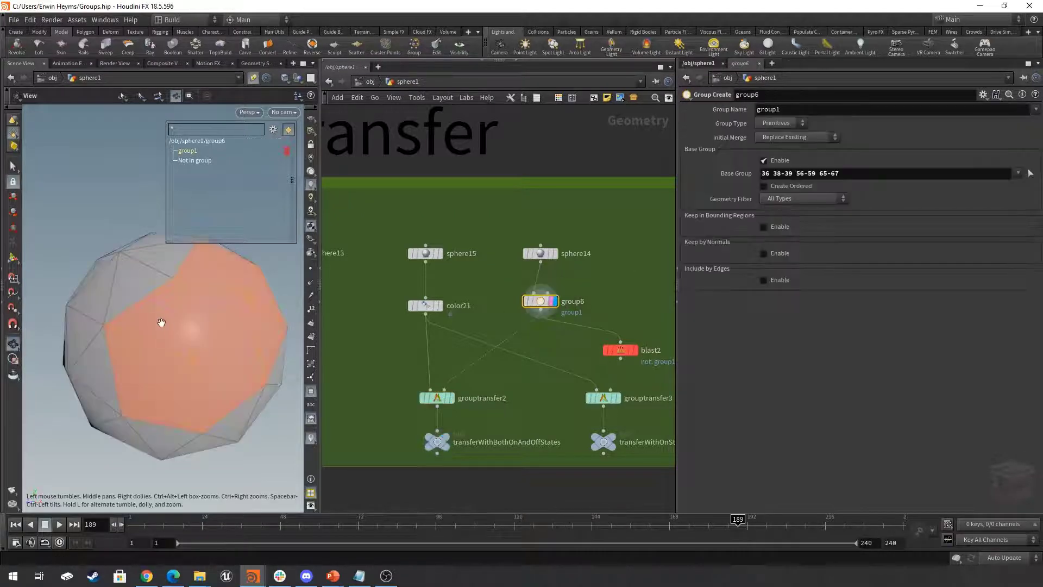
pyautogui.scroll(-3, 164, 321)
pyautogui.moveTo(174, 321); pyautogui.dragTo(165, 339)
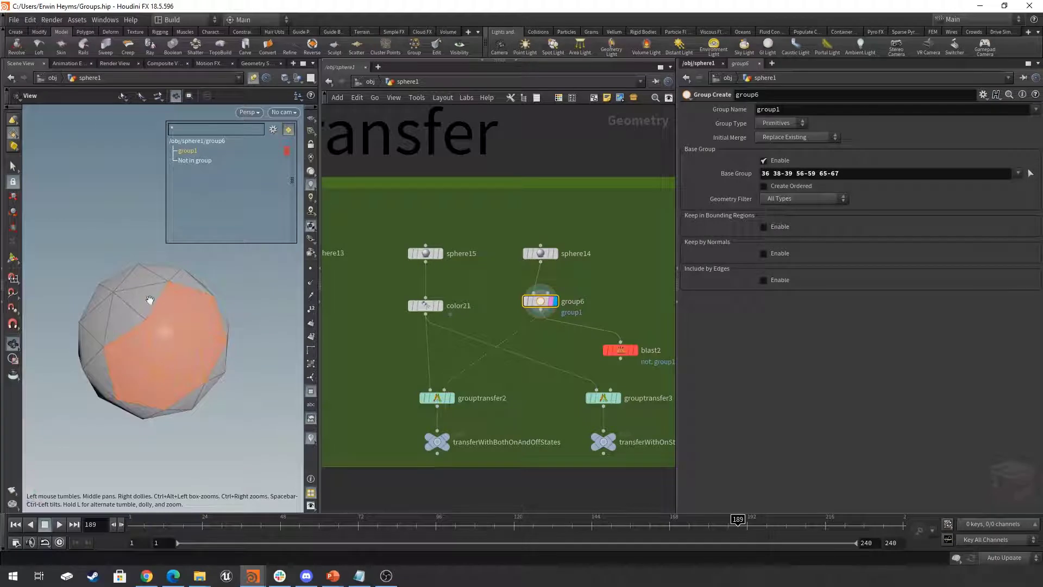
pyautogui.moveTo(186, 312); pyautogui.dragTo(221, 326, button='middle')
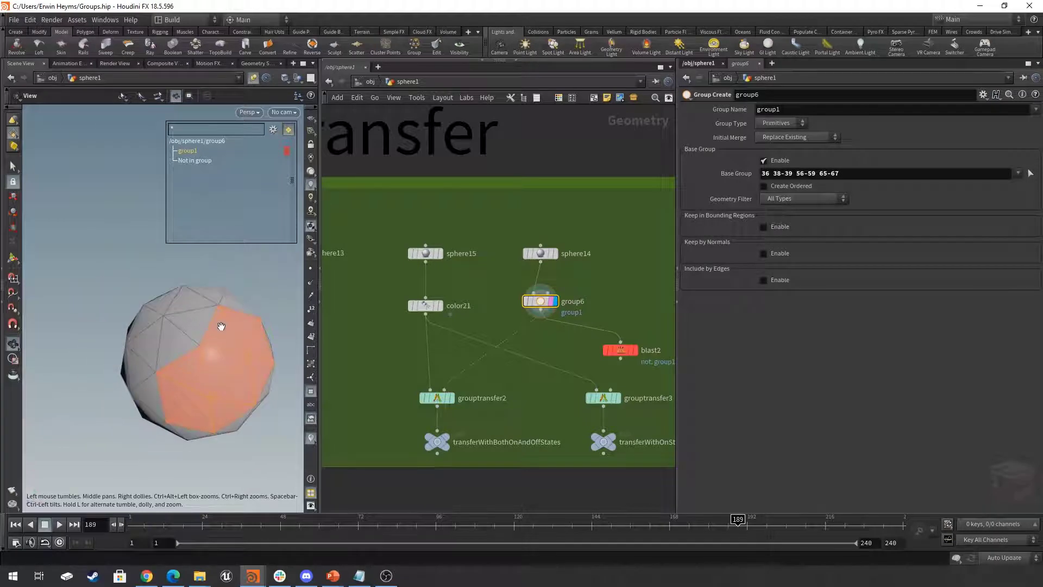
# - Examine group1's primitive membership values for group6 in the geometry spreadsheet
pyautogui.rightClick(543, 302)
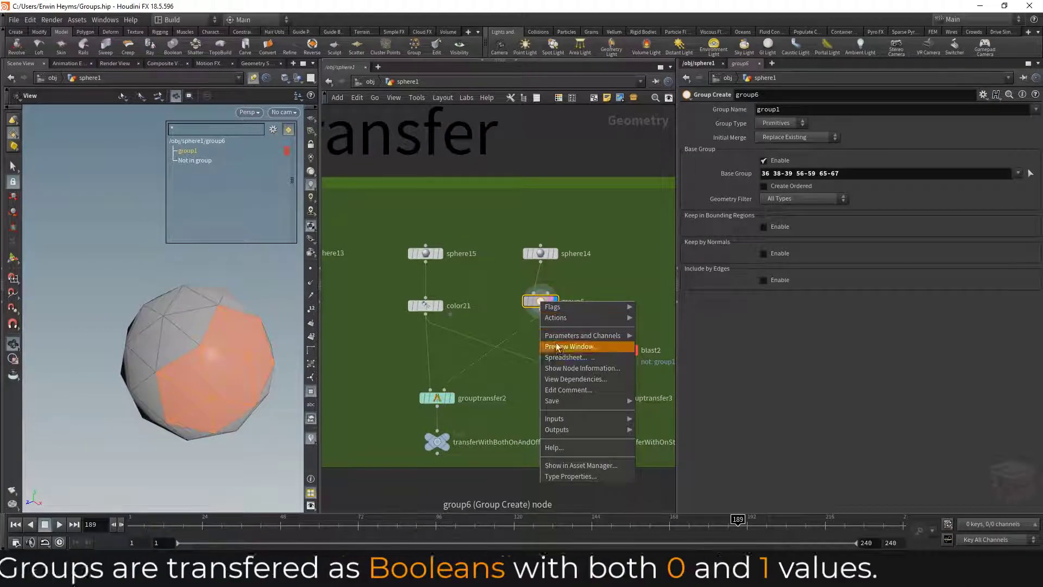
pyautogui.click(560, 357)
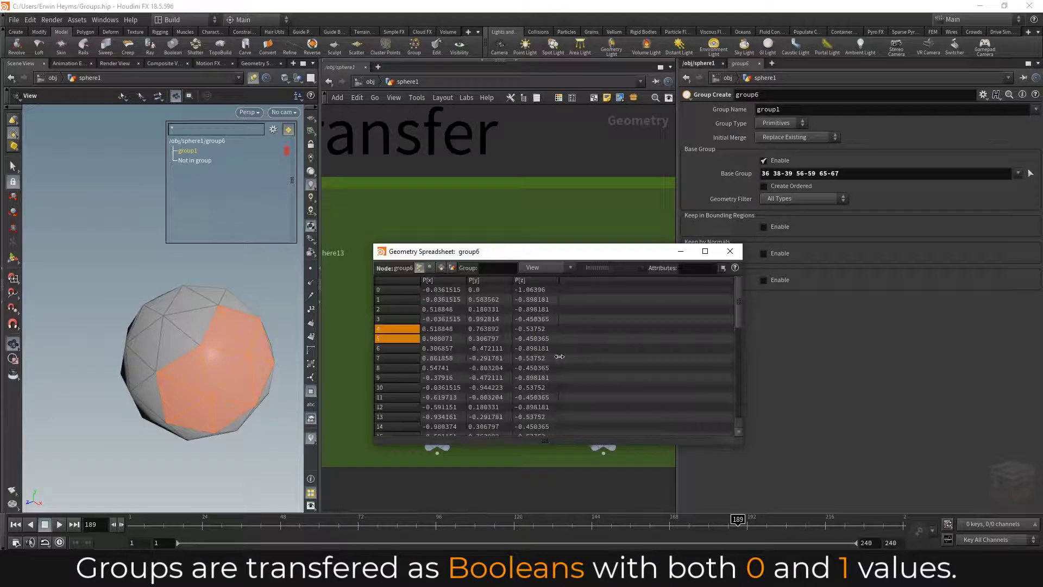
pyautogui.click(442, 268)
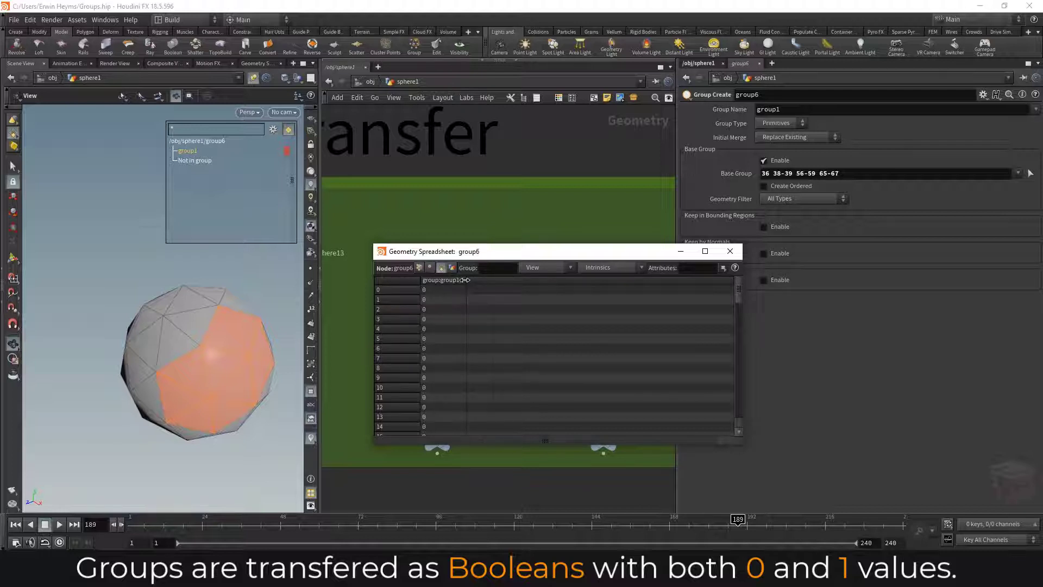
pyautogui.moveTo(476, 286); pyautogui.dragTo(470, 291)
pyautogui.moveTo(738, 288); pyautogui.dragTo(717, 345)
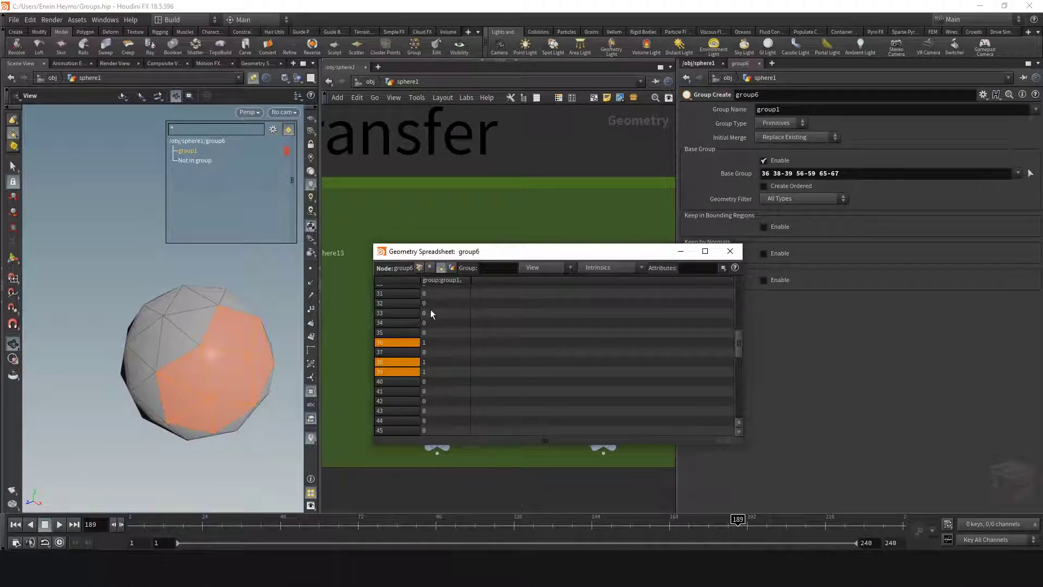
pyautogui.click(730, 251)
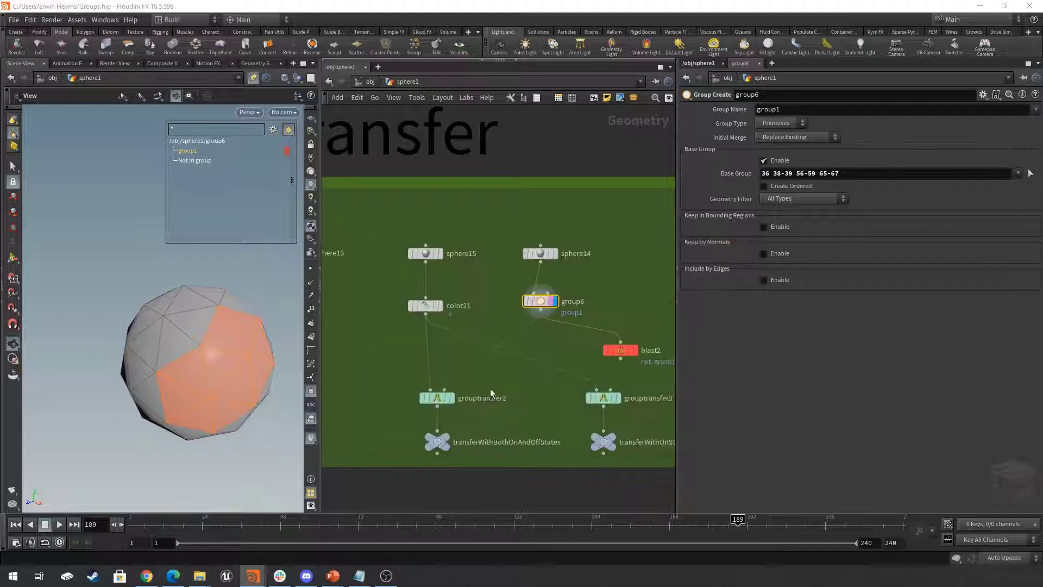
# - Display grouptransfer2, and compare its output with color21's
pyautogui.click(435, 400)
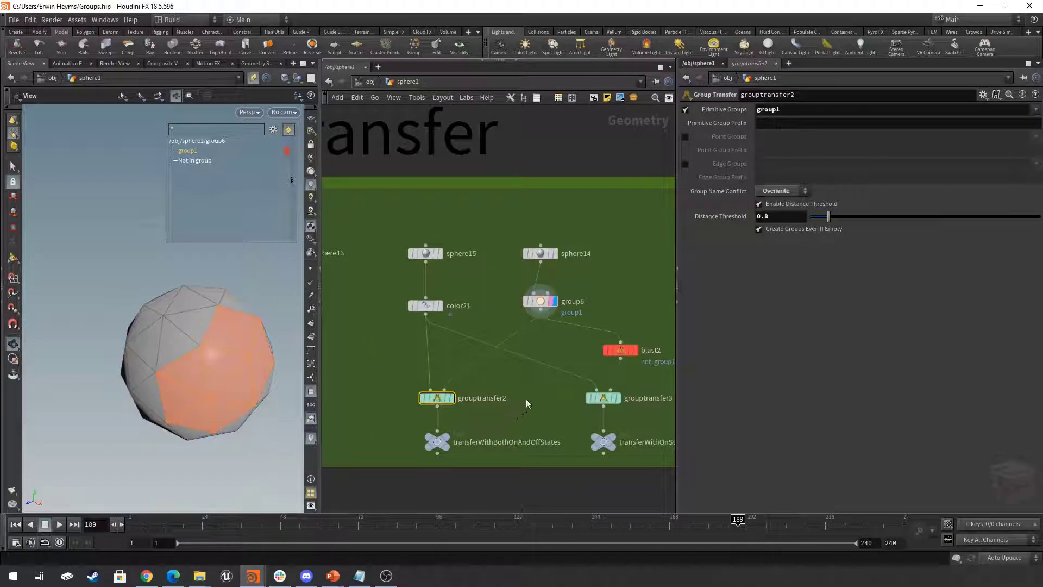
pyautogui.click(449, 398)
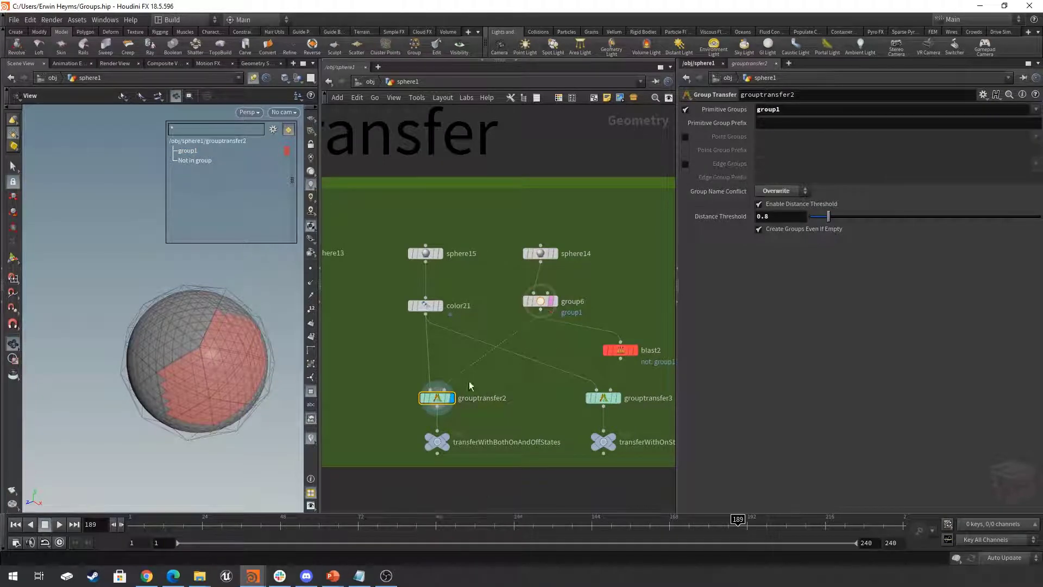
pyautogui.click(441, 306)
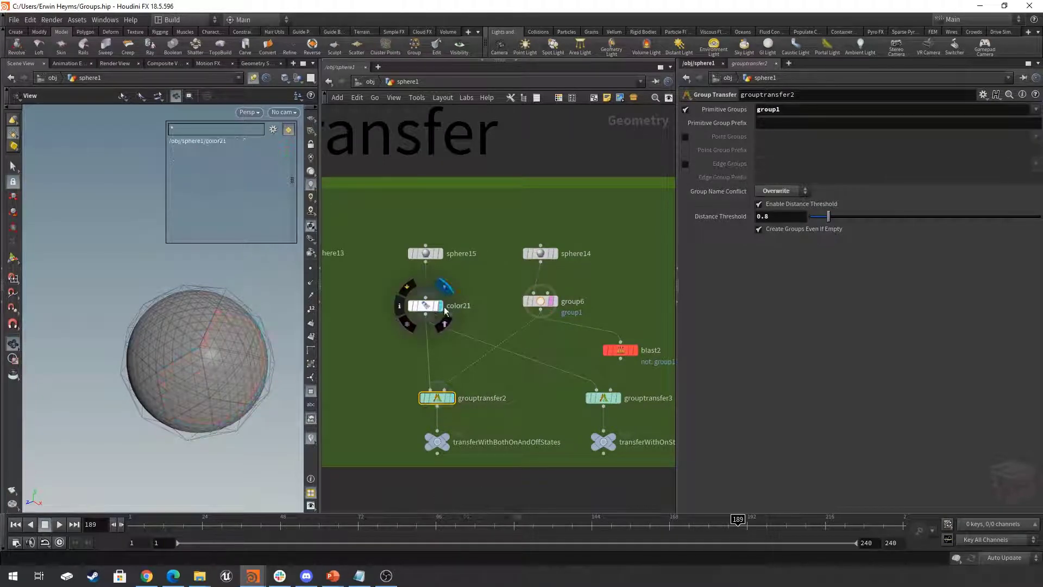
pyautogui.click(450, 399)
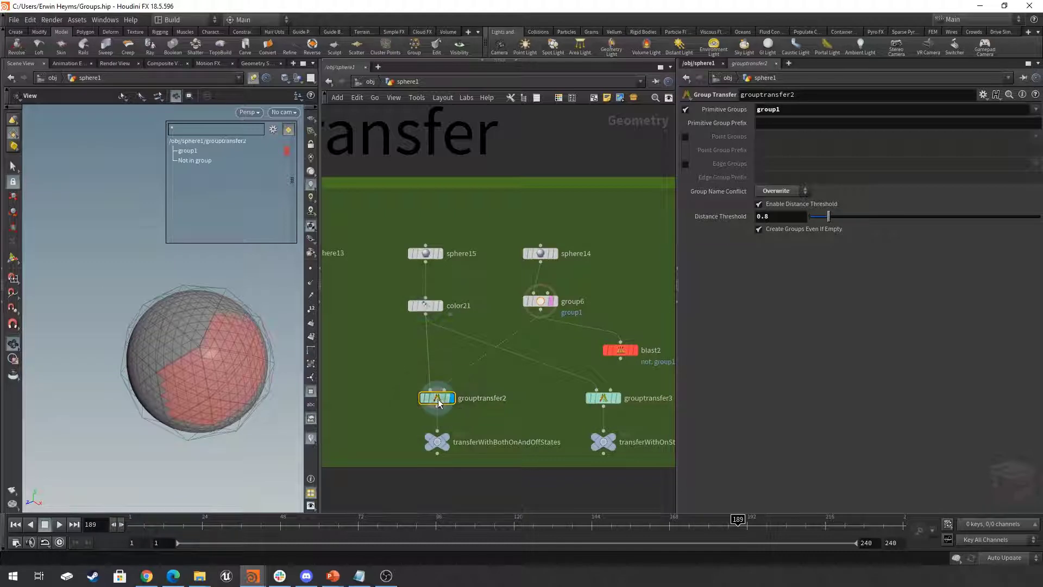
# - Display grouptransfer3, and inspect the blast2 node that isolates group1 before the transfer
pyautogui.moveTo(526, 383); pyautogui.dragTo(476, 385, button='middle')
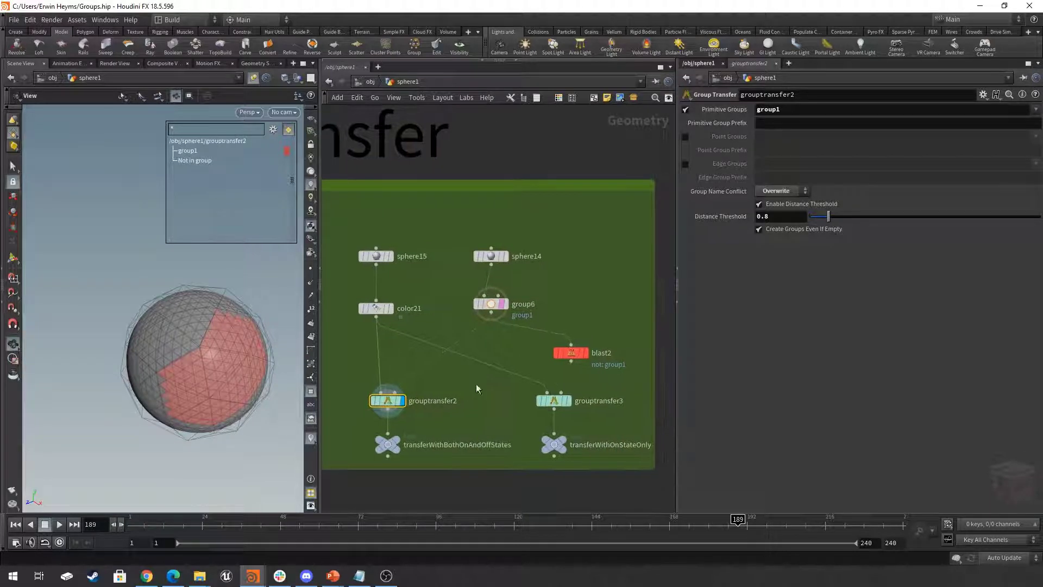
pyautogui.click(568, 401)
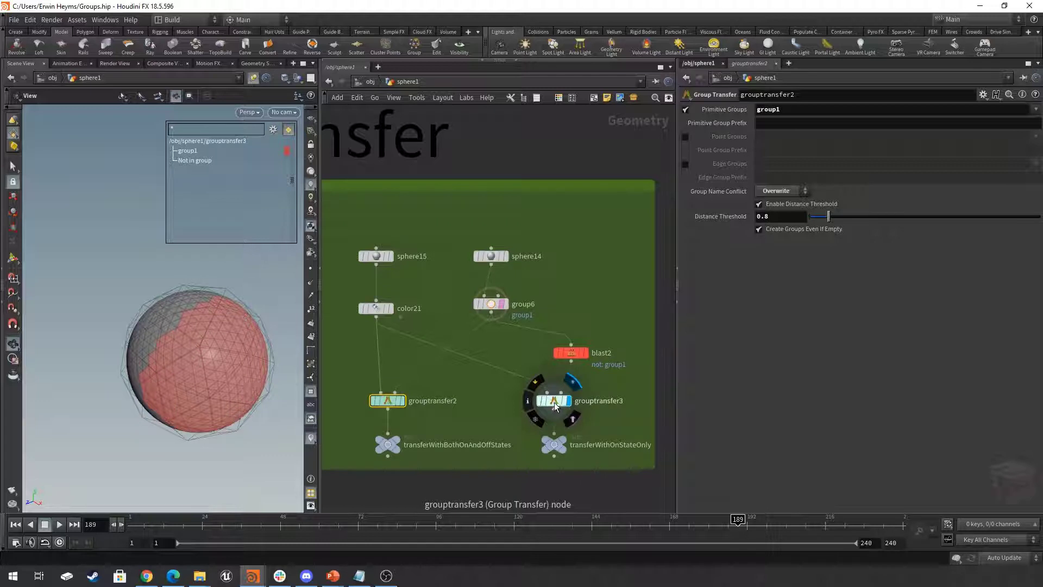
pyautogui.click(585, 353)
pyautogui.moveTo(216, 365); pyautogui.dragTo(244, 356)
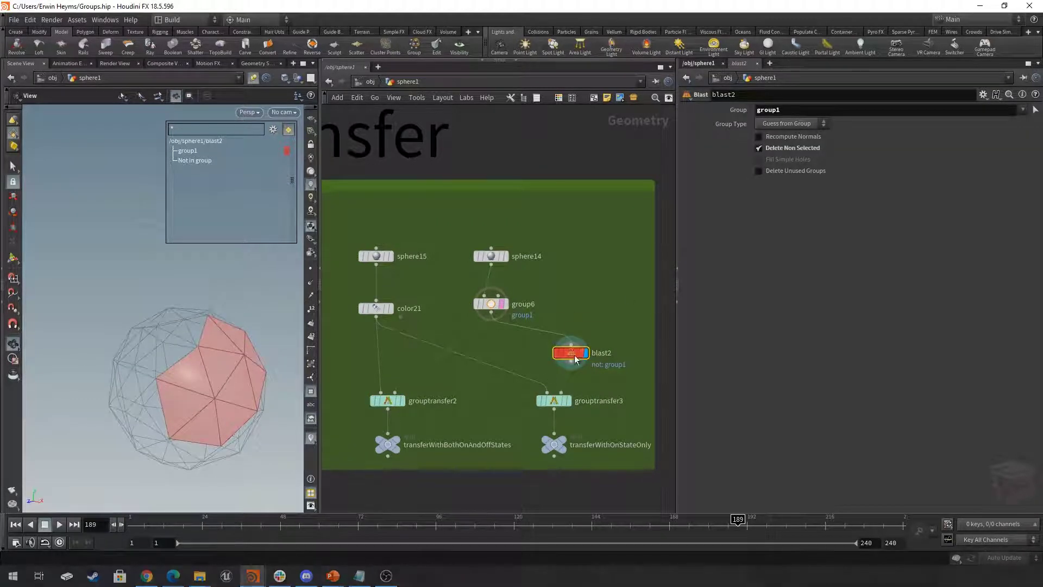
pyautogui.moveTo(572, 361)
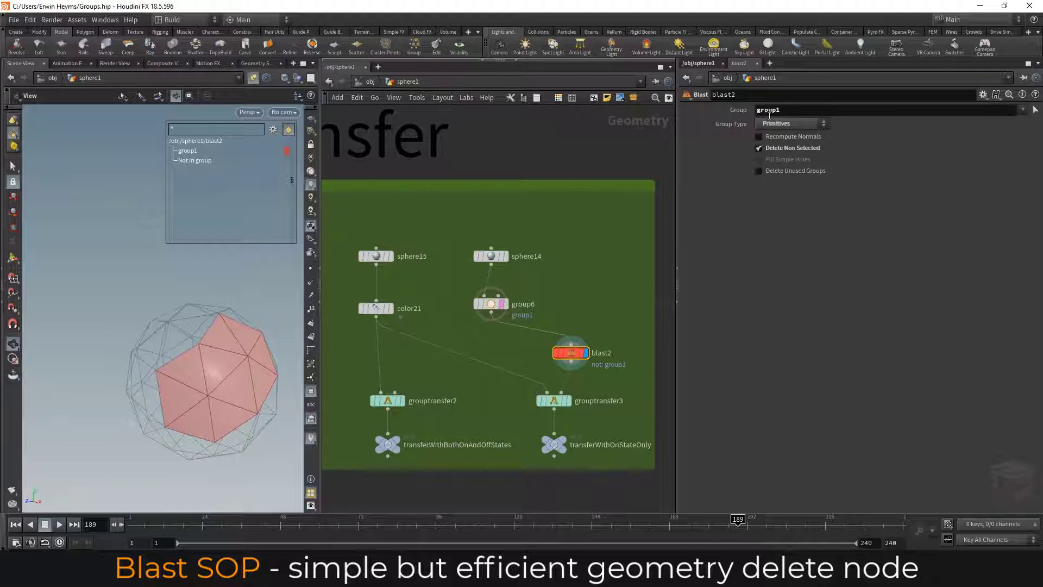
# - Try negating blast2's group as !group1 with Delete Non Selected off, and restore the original settings
pyautogui.click(776, 148)
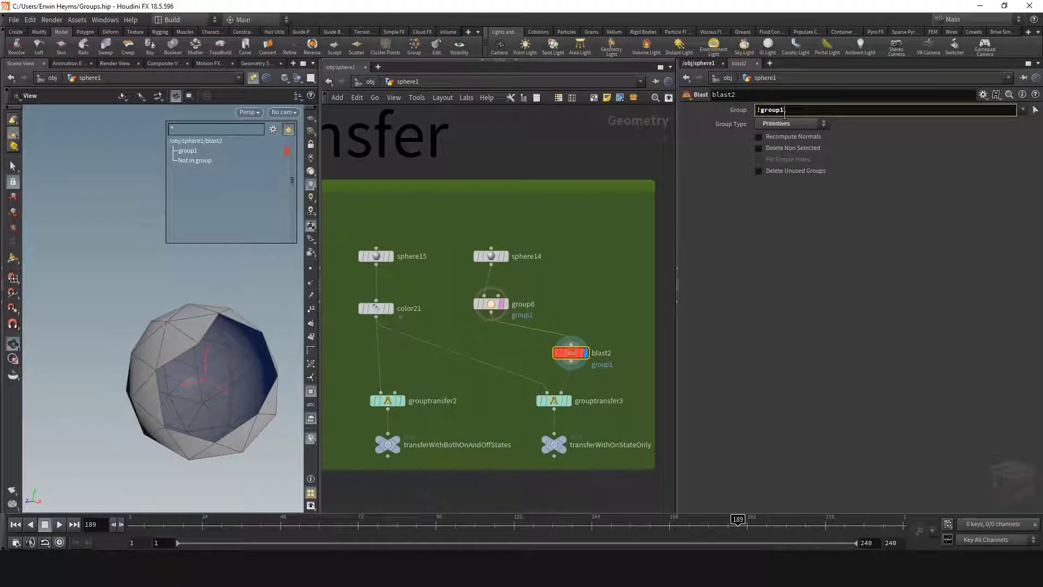
pyautogui.press('Return')
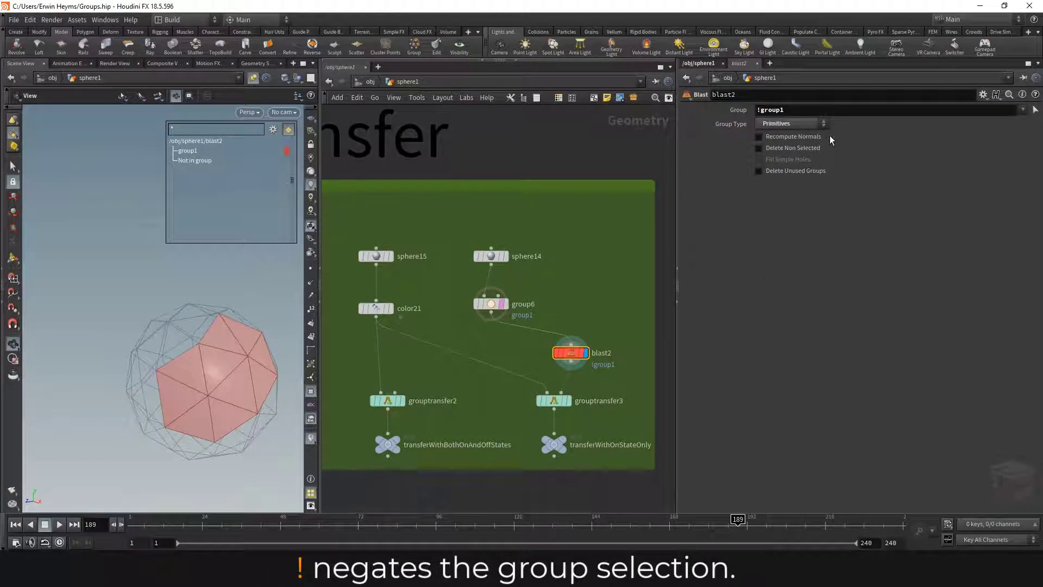
pyautogui.hotkey('ctrl', 'z')
pyautogui.click(786, 151)
pyautogui.moveTo(600, 330); pyautogui.dragTo(538, 374)
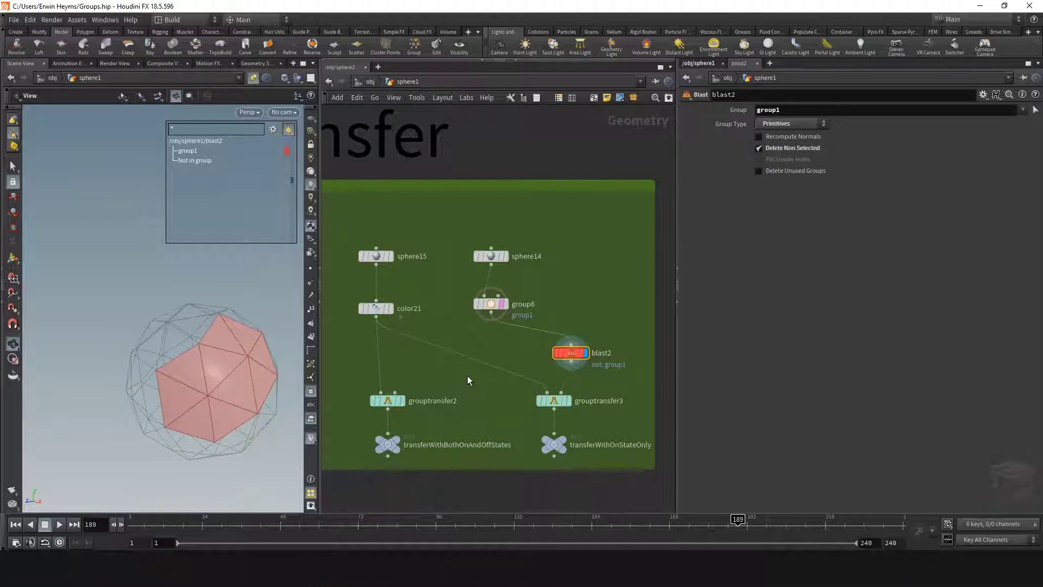
# - Display grouptransfer3 and adjust its Distance Threshold to 0.66 while inspecting the transferred group on the sphere
pyautogui.click(187, 151)
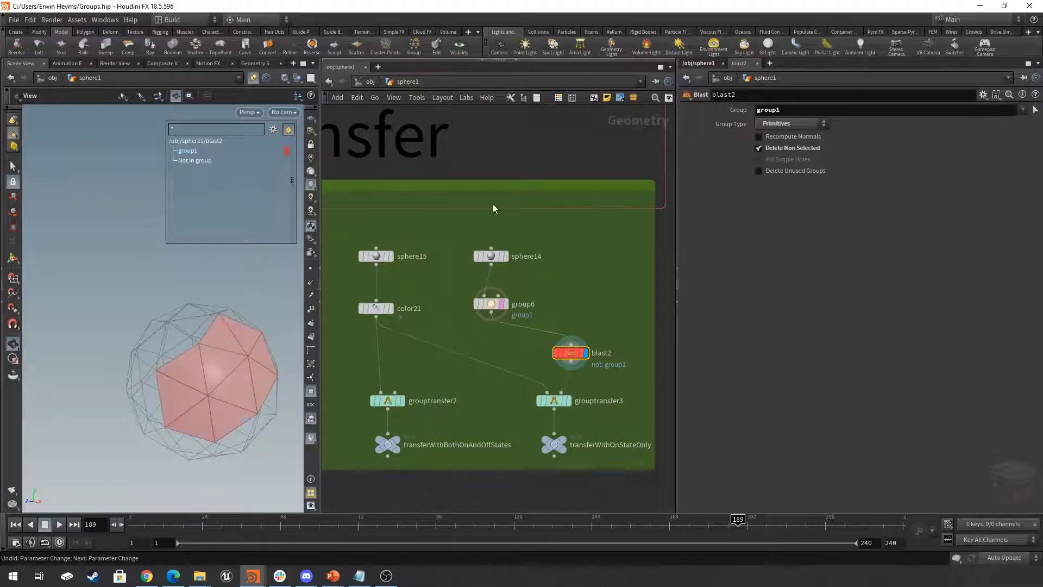
pyautogui.click(569, 401)
pyautogui.moveTo(194, 359)
pyautogui.mouseDown()
pyautogui.moveTo(182, 350)
pyautogui.moveTo(204, 344)
pyautogui.mouseUp()
pyautogui.moveTo(824, 216); pyautogui.dragTo(837, 216)
pyautogui.moveTo(156, 344); pyautogui.dragTo(216, 330)
pyautogui.moveTo(841, 216)
pyautogui.mouseDown()
pyautogui.moveTo(934, 213)
pyautogui.moveTo(803, 216)
pyautogui.moveTo(826, 217)
pyautogui.mouseUp()
# - Display primColorFromPrimGroup and groupdelete2 in the Group Delete network to compare their groups and colors
pyautogui.scroll(-6, 533, 291)
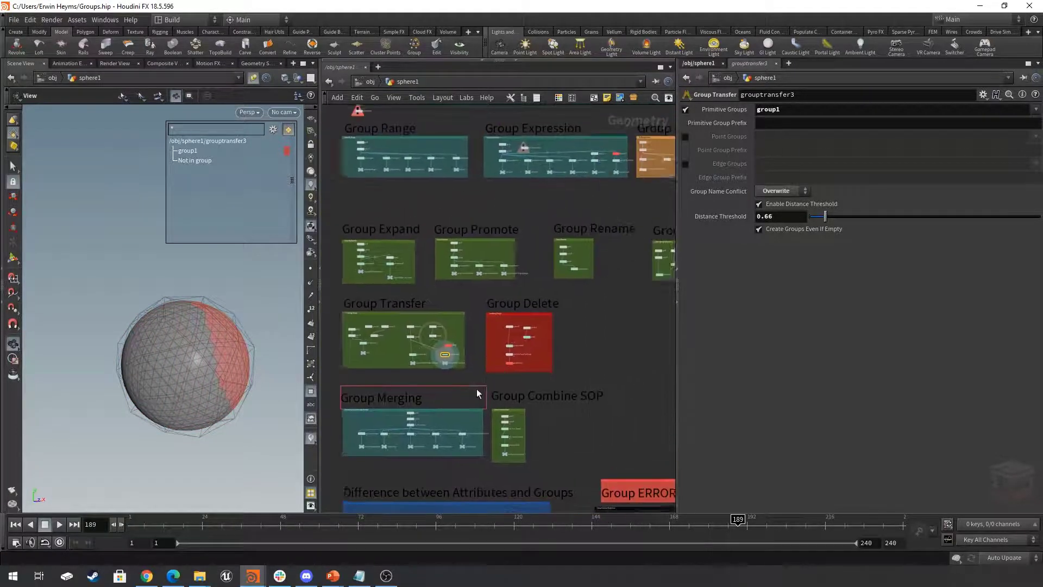
pyautogui.scroll(5, 528, 358)
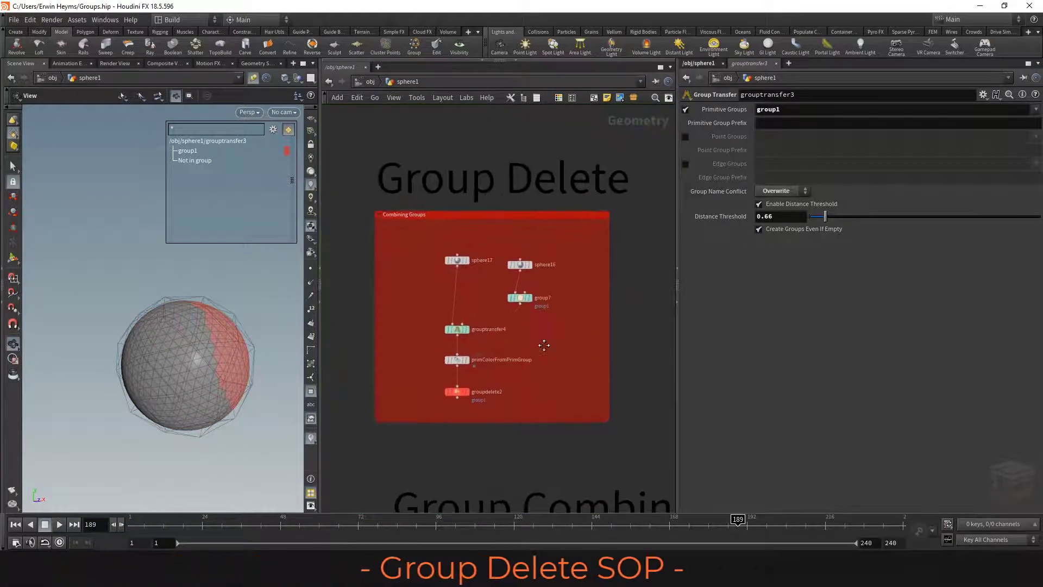
pyautogui.scroll(2, 500, 368)
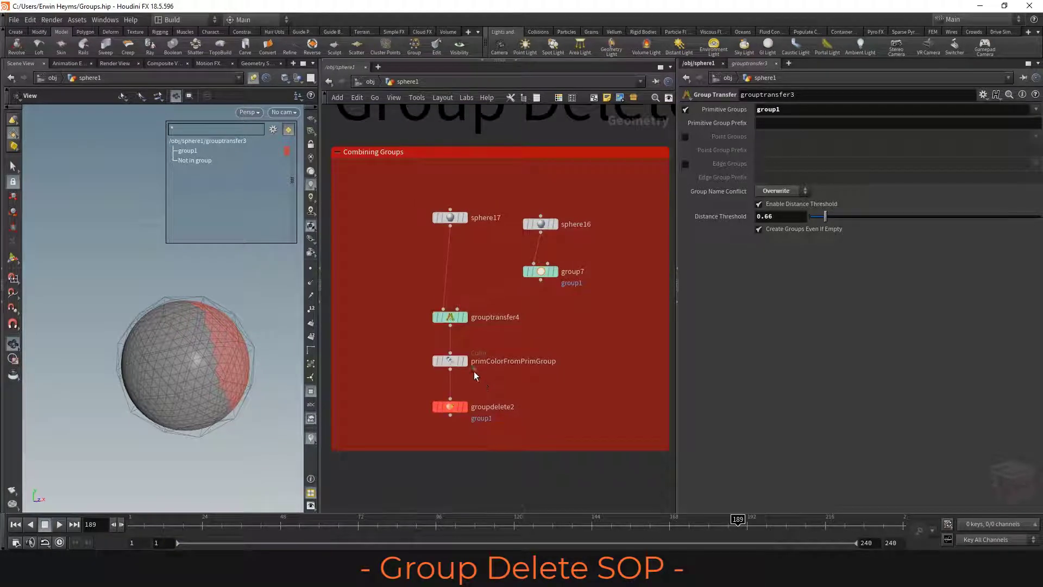
pyautogui.click(469, 364)
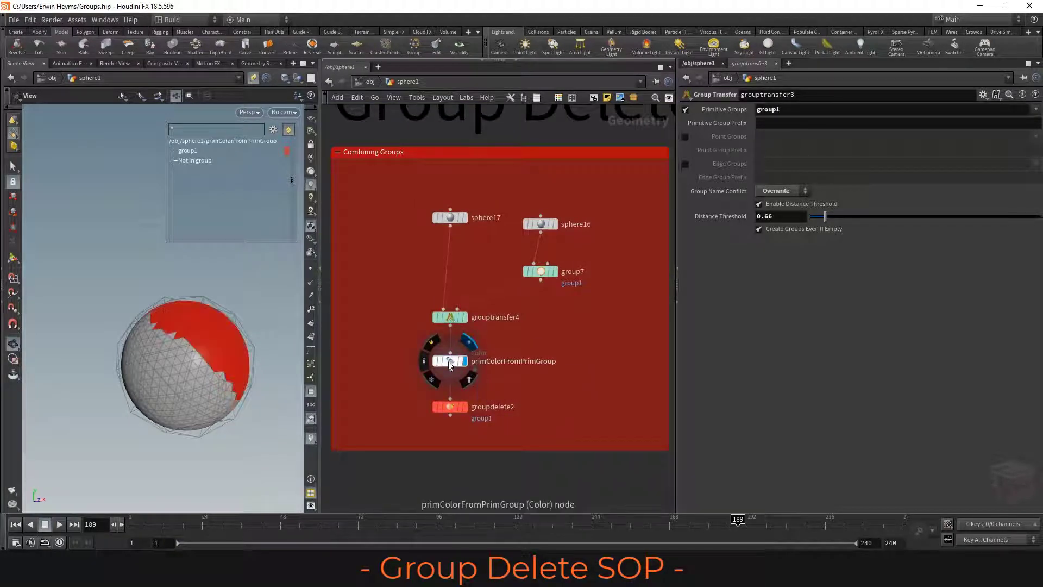
pyautogui.moveTo(209, 348)
pyautogui.mouseDown()
pyautogui.moveTo(206, 326)
pyautogui.moveTo(137, 344)
pyautogui.moveTo(210, 333)
pyautogui.mouseUp()
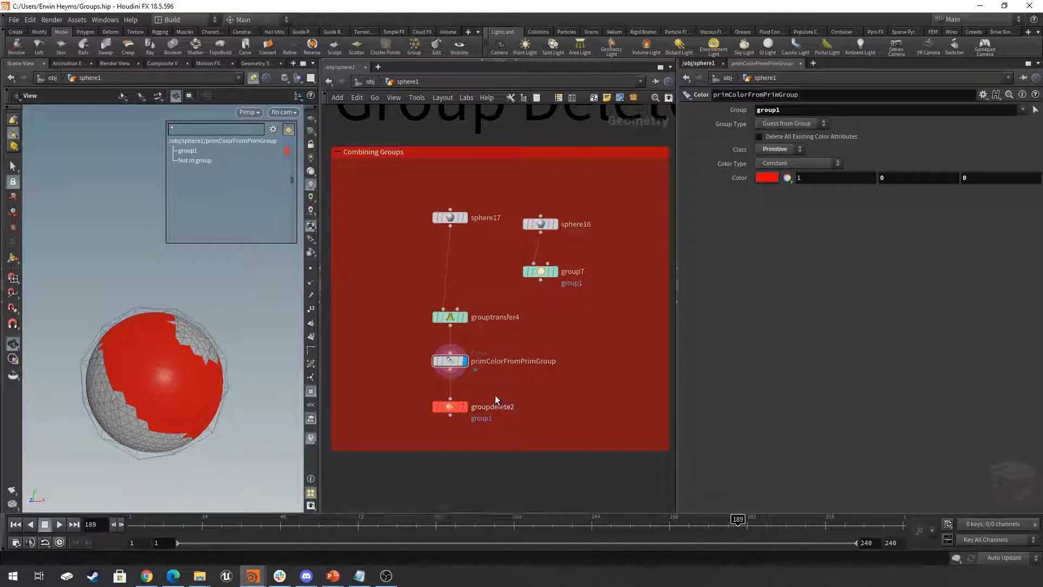
pyautogui.click(451, 407)
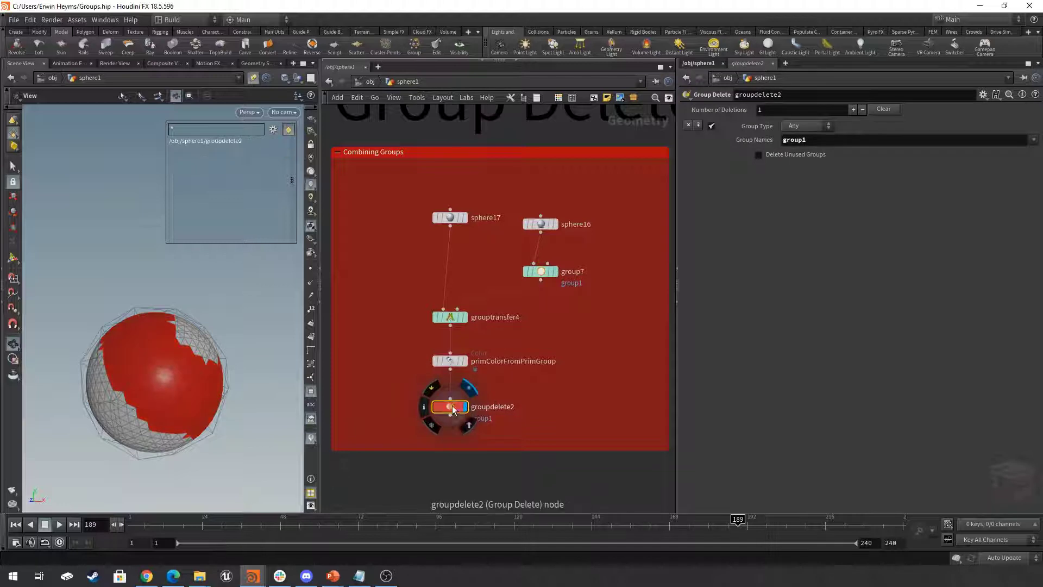
pyautogui.moveTo(179, 372); pyautogui.dragTo(163, 328)
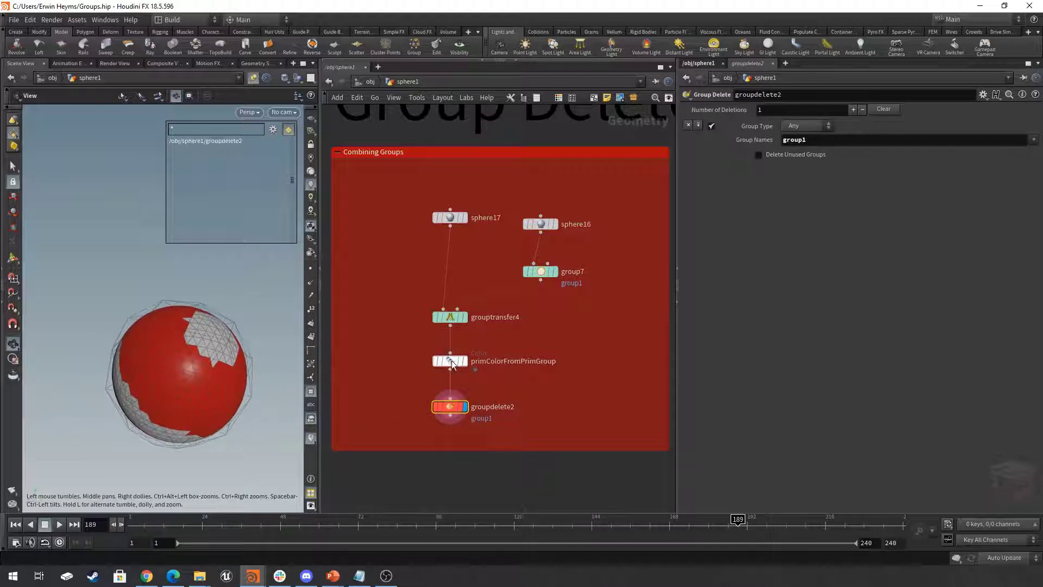
# - Compare the primitive groups listed in the node info of primColorFromPrimGroup and groupdelete2
pyautogui.click(424, 361)
pyautogui.scroll(-1, 543, 325)
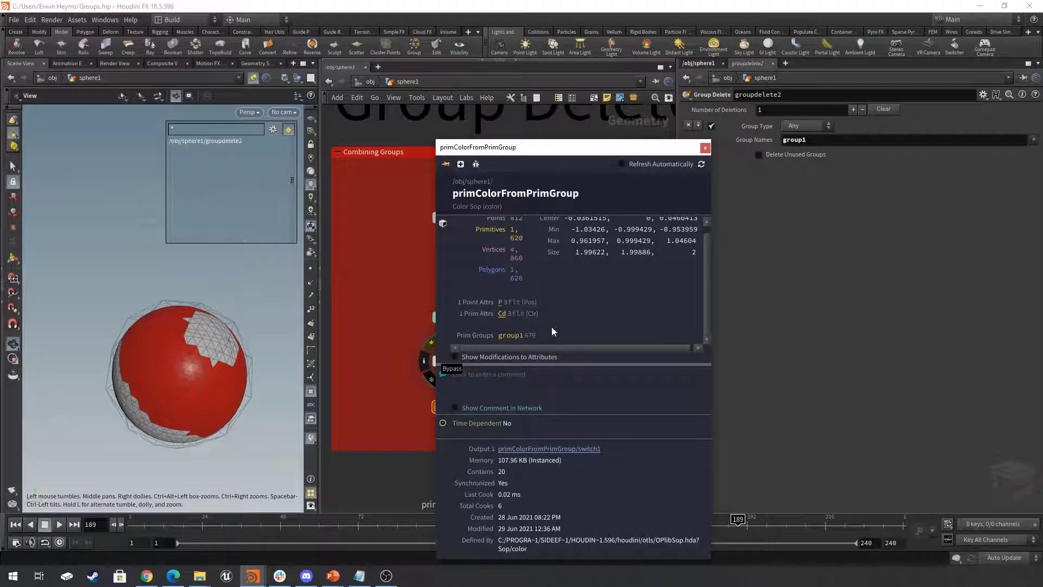
pyautogui.click(705, 148)
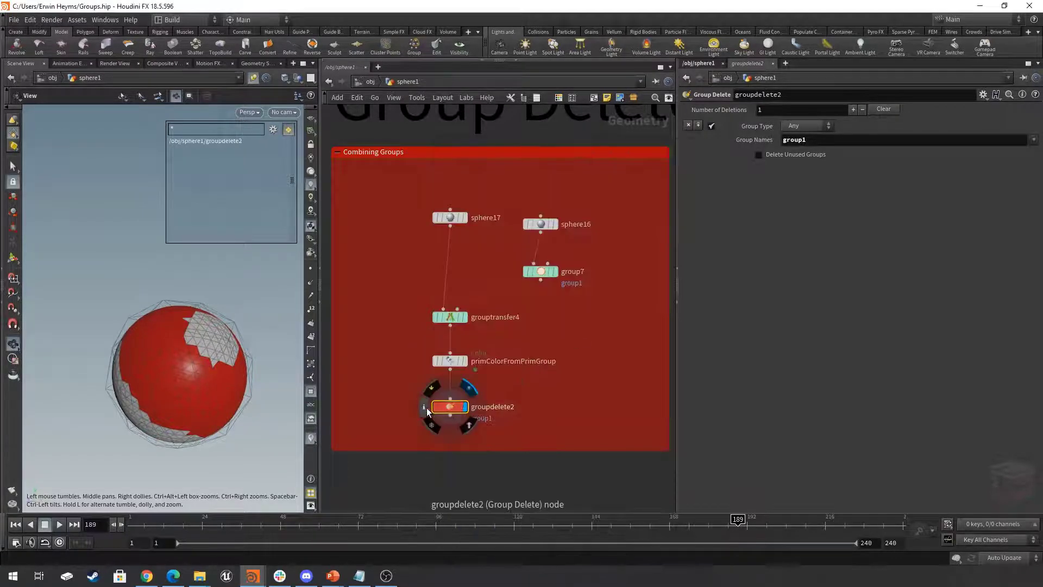
pyautogui.click(424, 406)
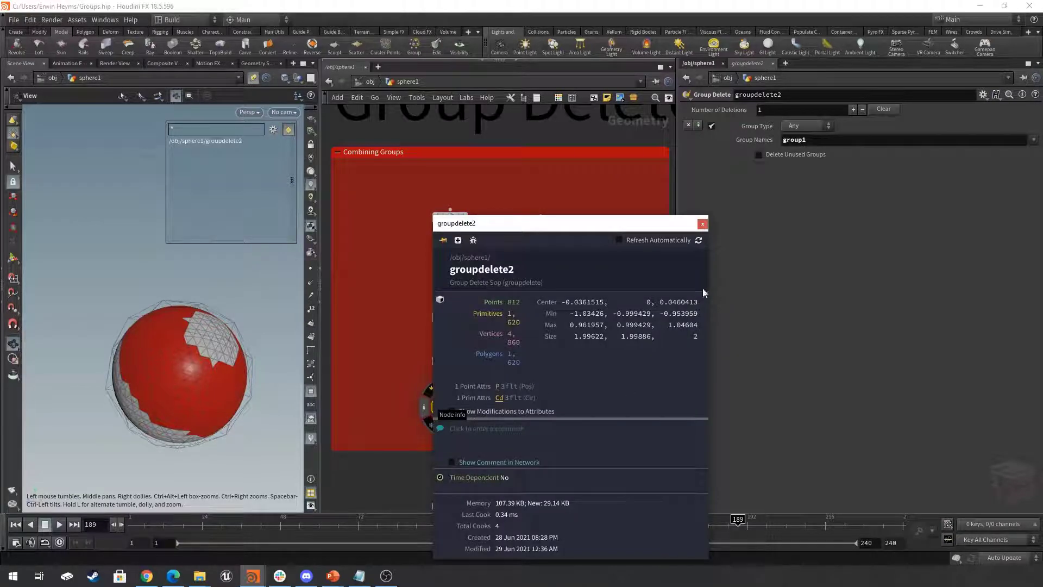
pyautogui.click(703, 224)
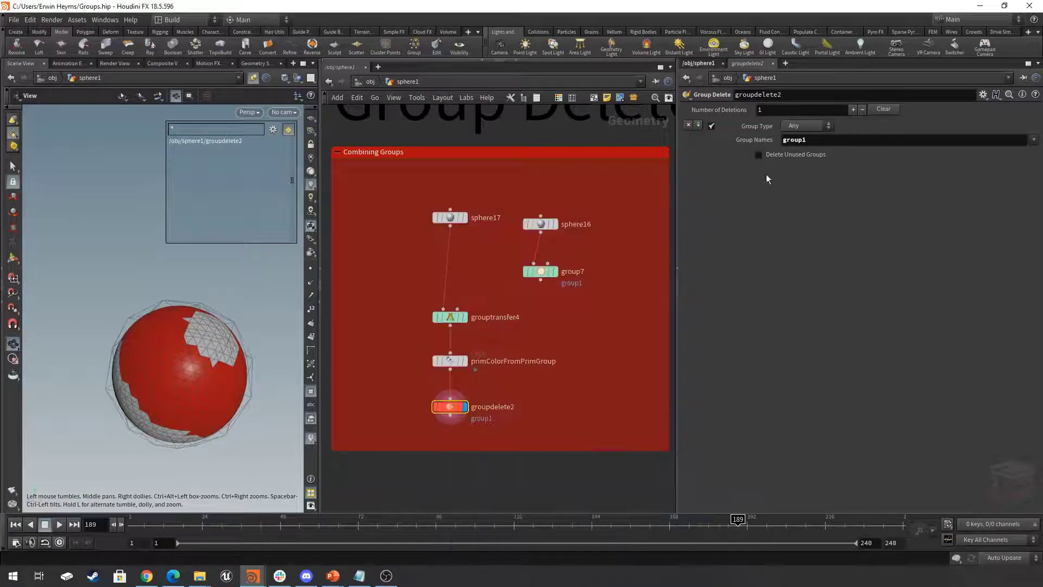
# - Add a second deletion entry of type Points to groupdelete2, and set the first entry's Group Type to Primitives
pyautogui.click(853, 110)
pyautogui.click(797, 156)
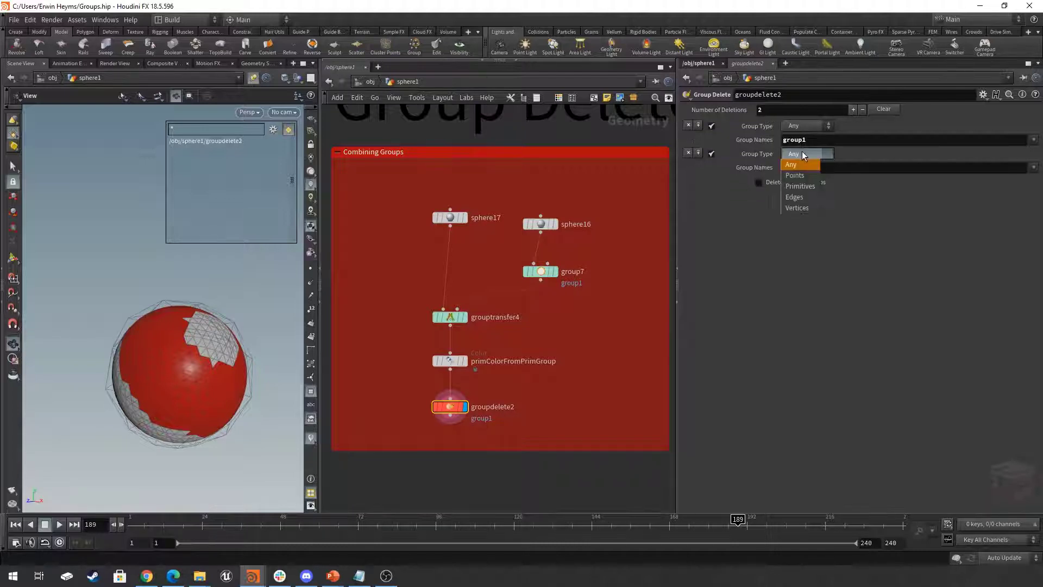
pyautogui.click(798, 175)
pyautogui.click(807, 126)
pyautogui.click(806, 138)
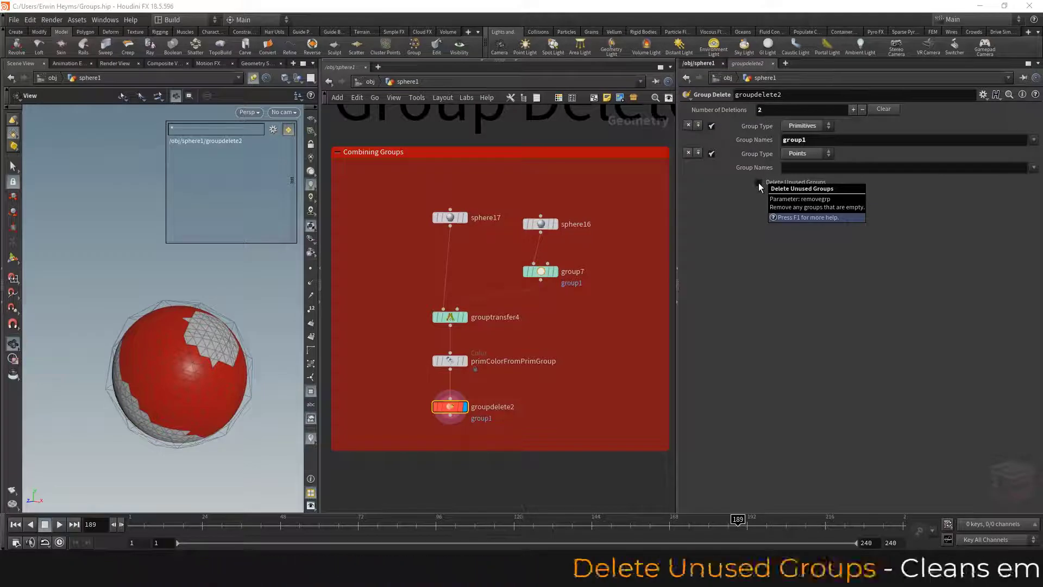
# - Copy the blast2 node from the Group Transfer network into the Group Delete network
pyautogui.moveTo(333, 359); pyautogui.dragTo(330, 338, button='middle')
pyautogui.click(393, 332)
pyautogui.hotkey('ctrl', 'c')
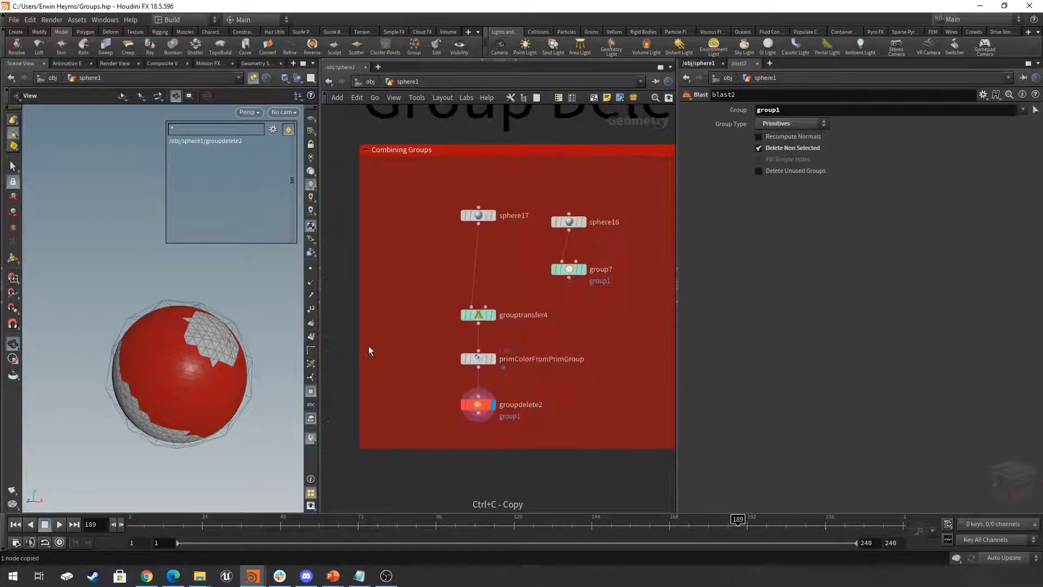
pyautogui.scroll(1, 549, 369)
pyautogui.hotkey('ctrl', 'v')
# - Connect the pasted Blast node below primColorFromPrimGroup, and turn off its Delete Non Selected option
pyautogui.click(463, 366)
pyautogui.click(569, 391)
pyautogui.click(587, 402)
pyautogui.moveTo(605, 379); pyautogui.dragTo(557, 374, button='middle')
pyautogui.moveTo(521, 403); pyautogui.dragTo(543, 411)
pyautogui.moveTo(268, 363); pyautogui.dragTo(337, 328)
pyautogui.click(775, 148)
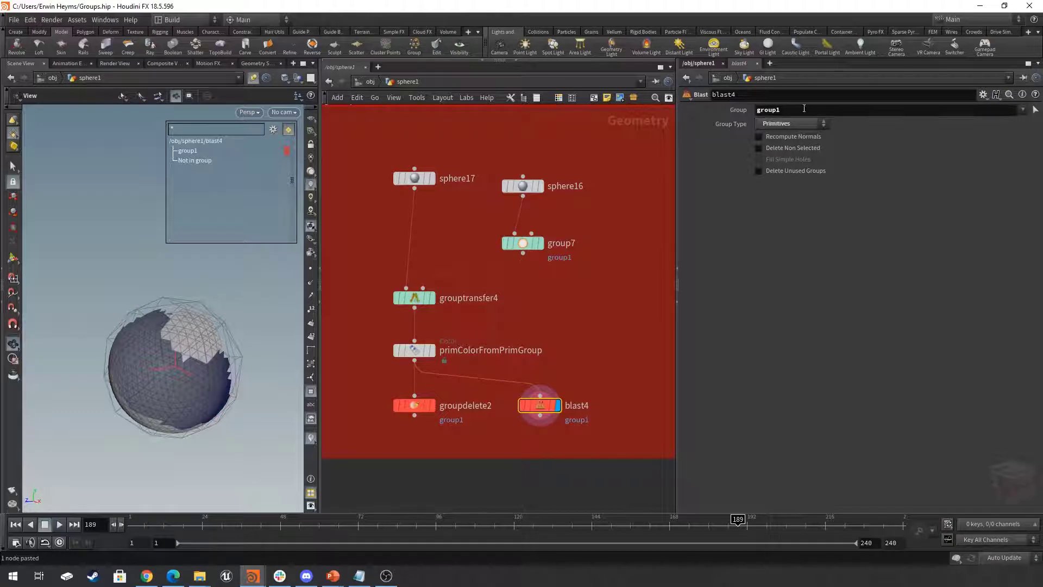
# - Check the primitive groups in blast4's node info, and toggle its Delete Unused Groups option on and off
pyautogui.click(508, 406)
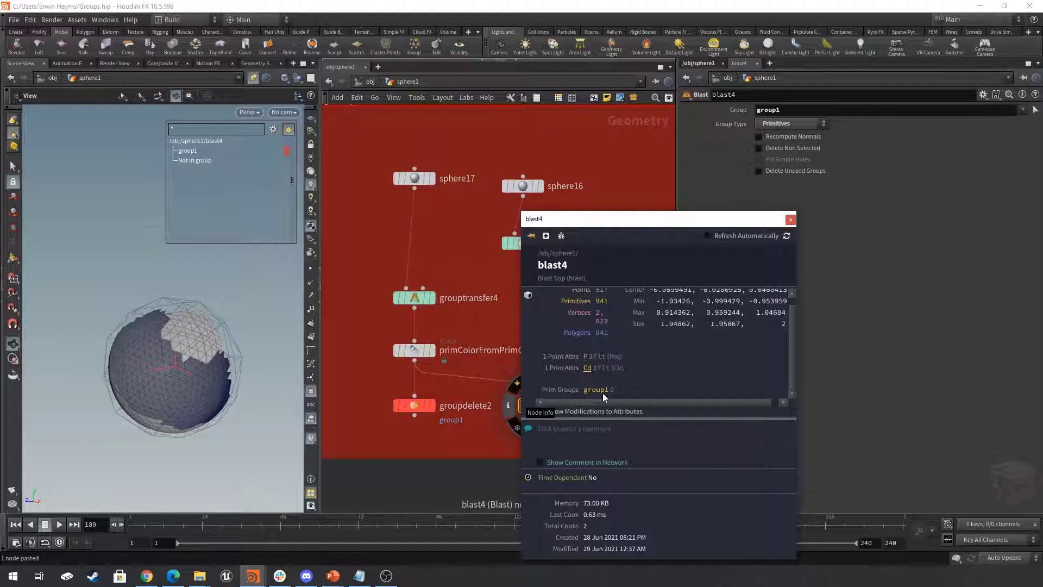
pyautogui.click(791, 220)
pyautogui.moveTo(581, 363); pyautogui.dragTo(604, 343, button='middle')
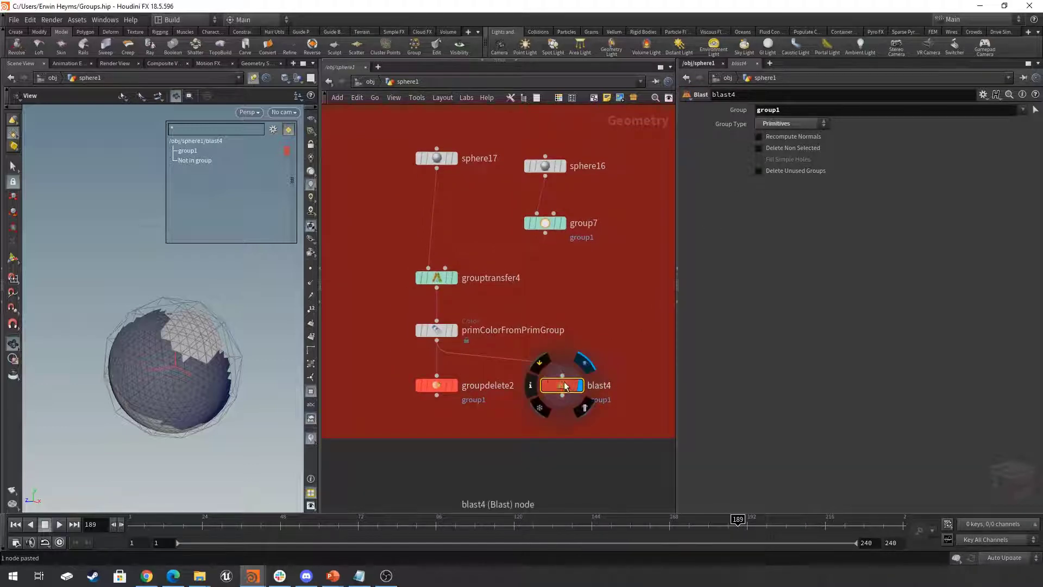
pyautogui.moveTo(561, 386); pyautogui.dragTo(585, 386)
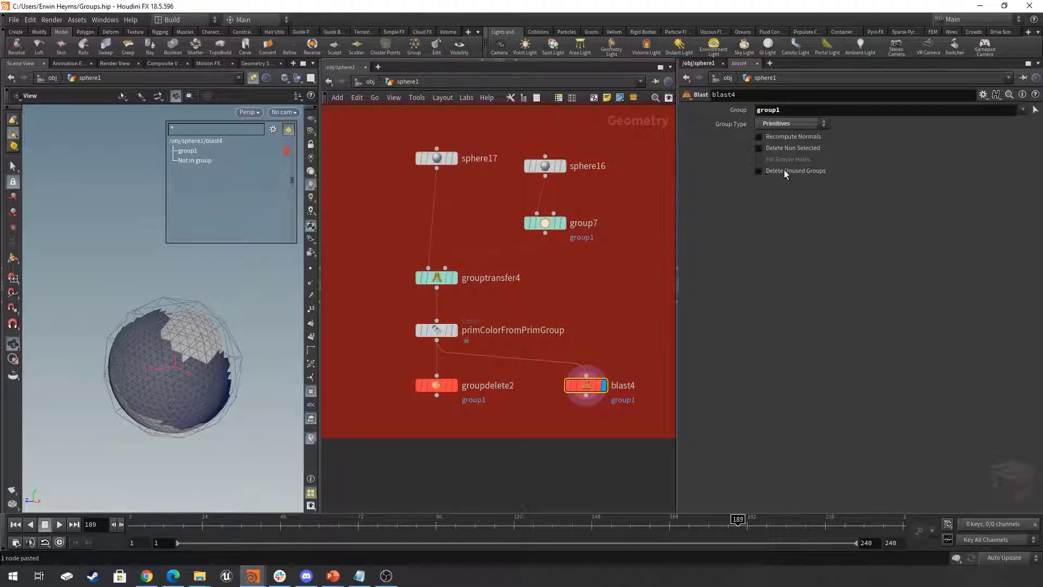
pyautogui.click(777, 170)
pyautogui.click(773, 171)
# - Attach a copy of groupdelete2 below blast4, display it and enable Delete Unused Groups
pyautogui.click(445, 387)
pyautogui.moveTo(499, 400); pyautogui.dragTo(492, 370, button='middle')
pyautogui.hotkey('ctrl', 'c')
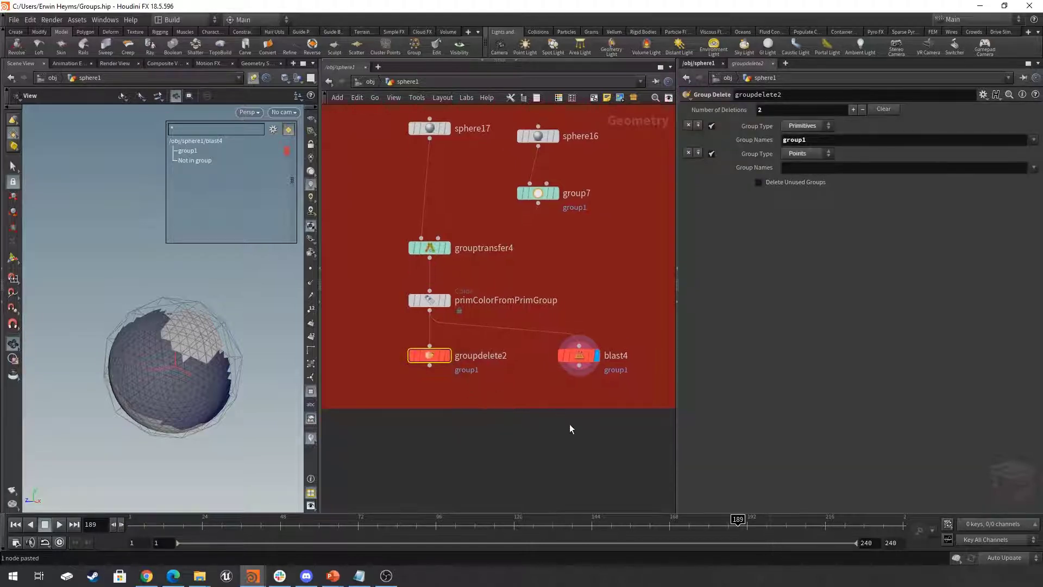
pyautogui.hotkey('ctrl', 'v')
pyautogui.moveTo(579, 375); pyautogui.dragTo(585, 425)
pyautogui.click(589, 422)
pyautogui.click(778, 182)
pyautogui.moveTo(208, 349); pyautogui.dragTo(210, 350)
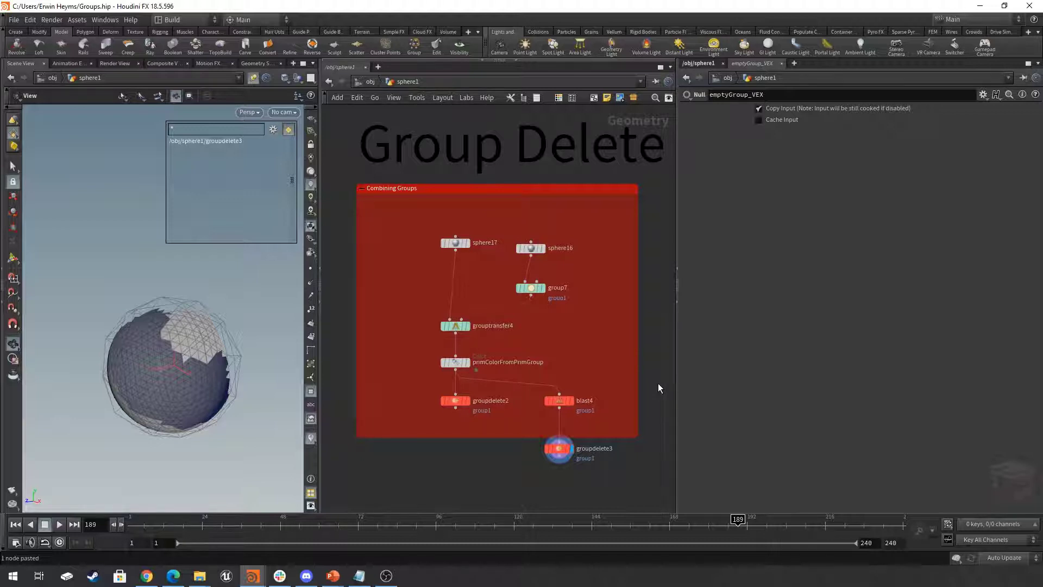
# - Display my_Second_Group in the Group Merging network, and examine the two overlapping groups on the grid
pyautogui.press('h')
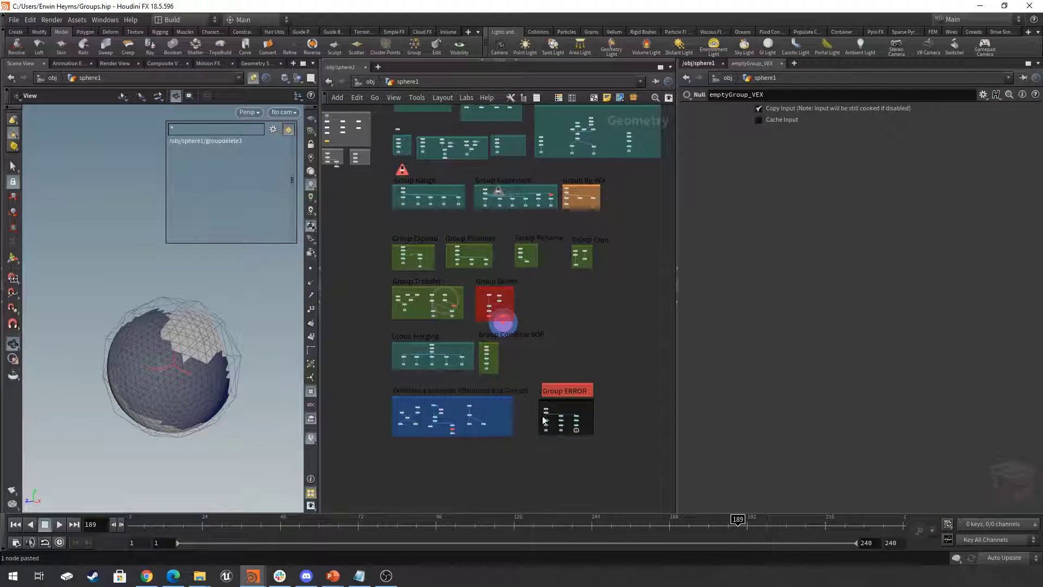
pyautogui.moveTo(579, 365); pyautogui.dragTo(622, 367, button='middle')
pyautogui.scroll(5, 475, 374)
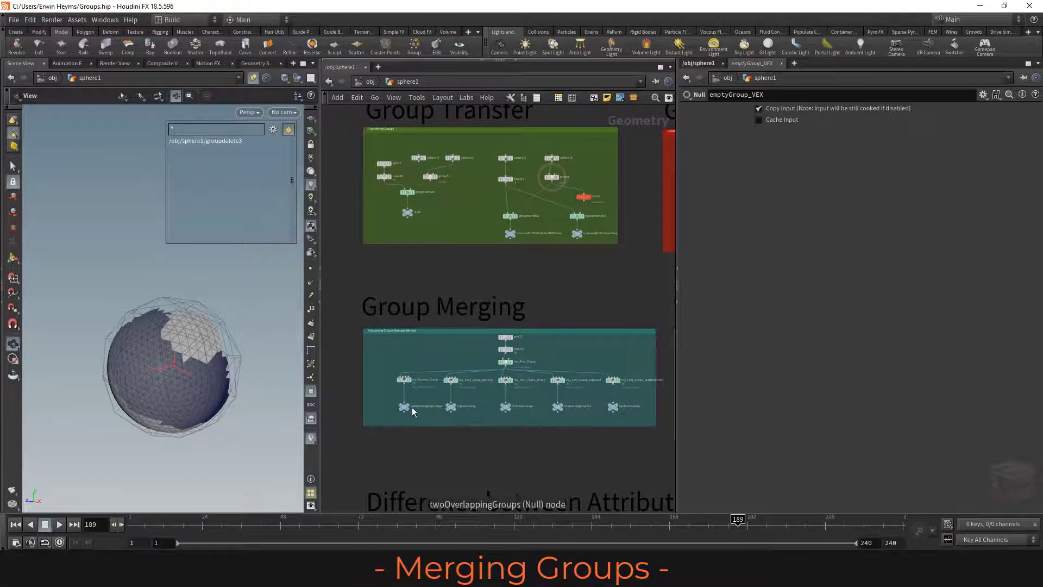
pyautogui.moveTo(484, 452); pyautogui.dragTo(487, 458, button='middle')
pyautogui.click(386, 357)
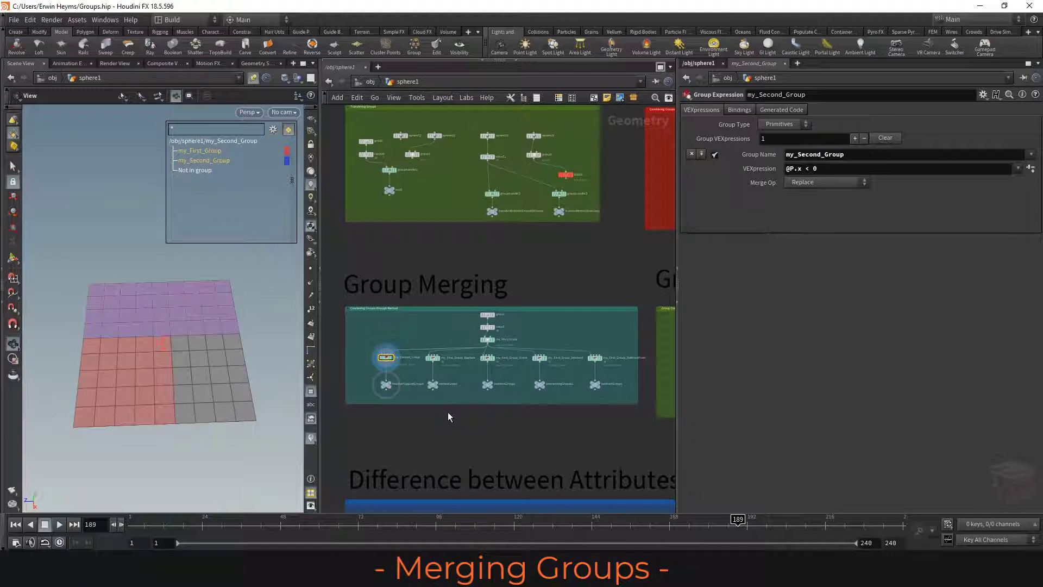
pyautogui.scroll(4, 409, 375)
pyautogui.moveTo(411, 360); pyautogui.dragTo(462, 360, button='middle')
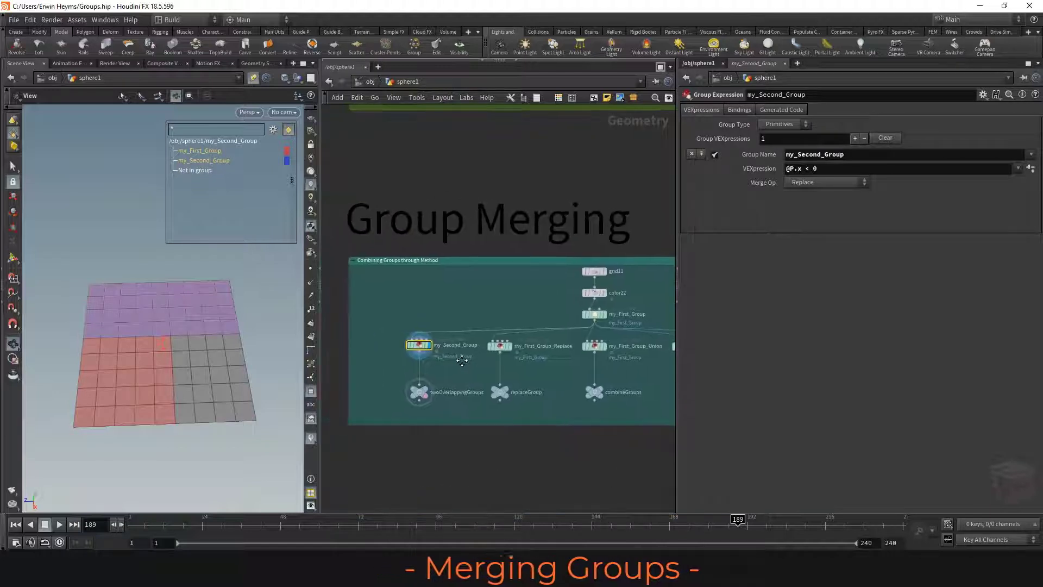
pyautogui.scroll(2, 460, 361)
pyautogui.scroll(-2, 462, 355)
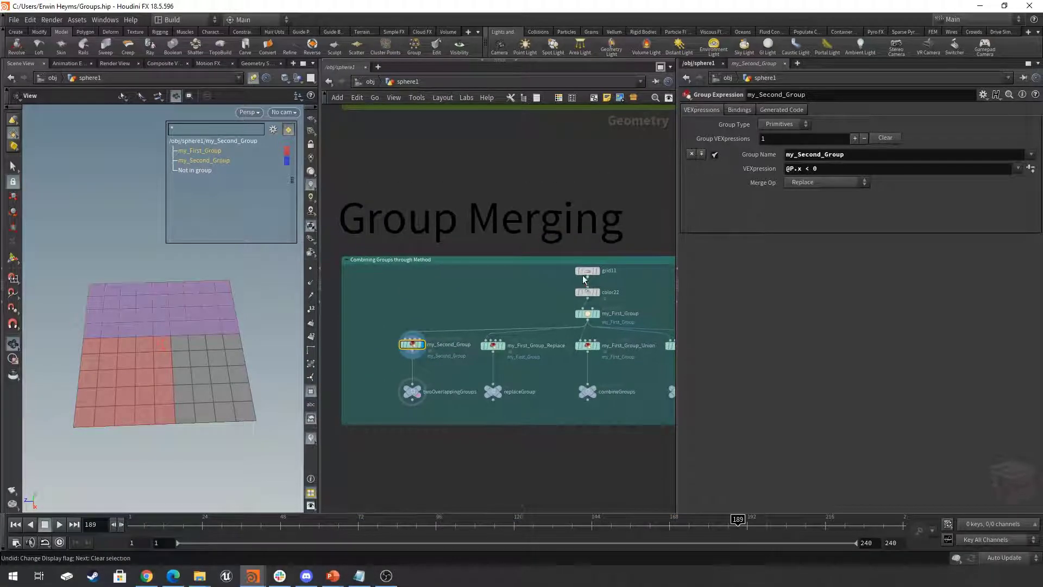
# - Display and select my_First_Group to review its primitive group and Base Group range
pyautogui.click(598, 315)
pyautogui.click(589, 314)
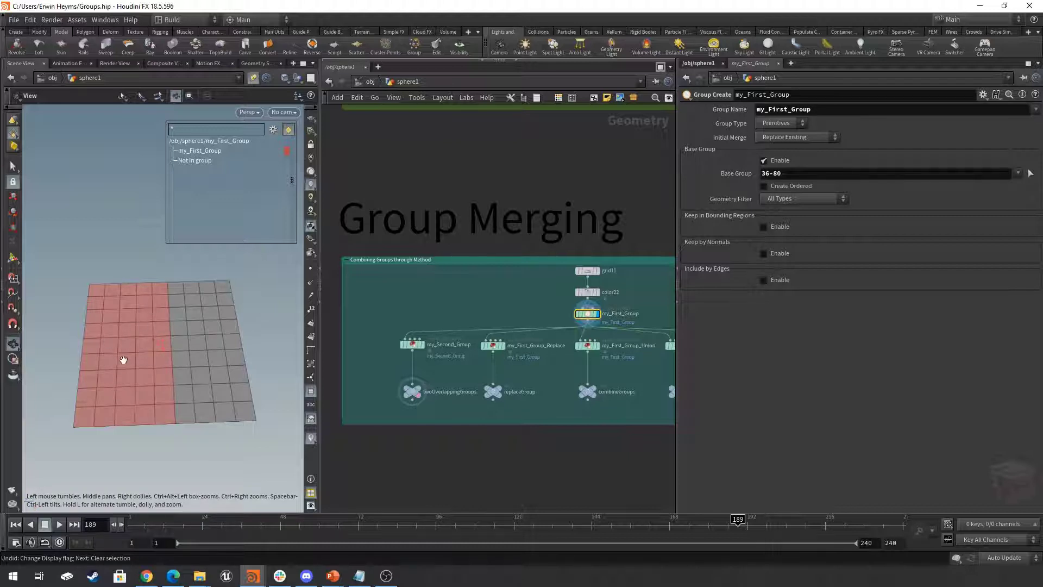
pyautogui.scroll(2, 459, 369)
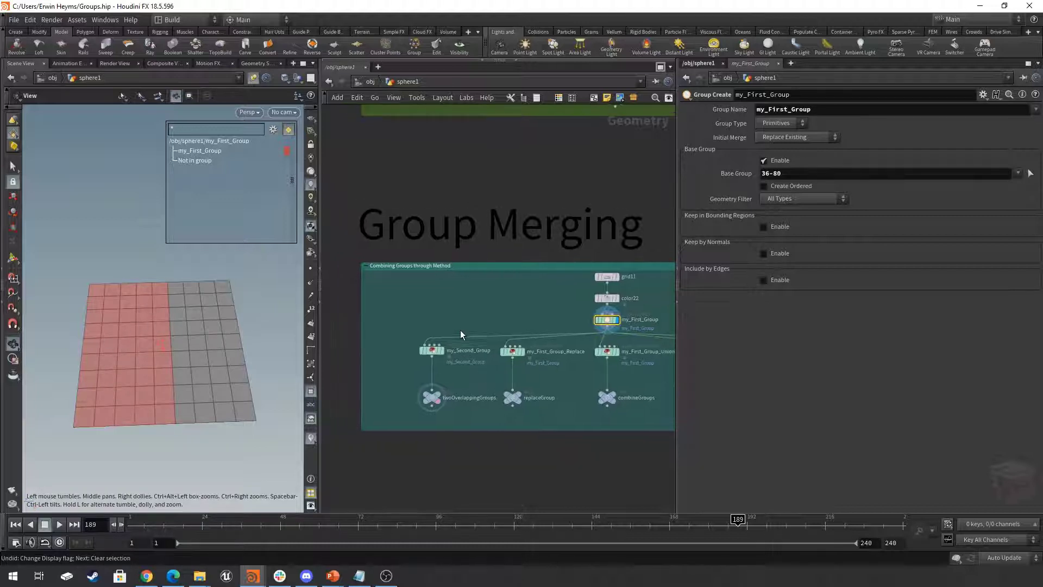
# - Display and select my_Second_Group, and examine its @P.x < 0 expression and overlap with my_First_Group on the grid
pyautogui.click(441, 352)
pyautogui.click(429, 354)
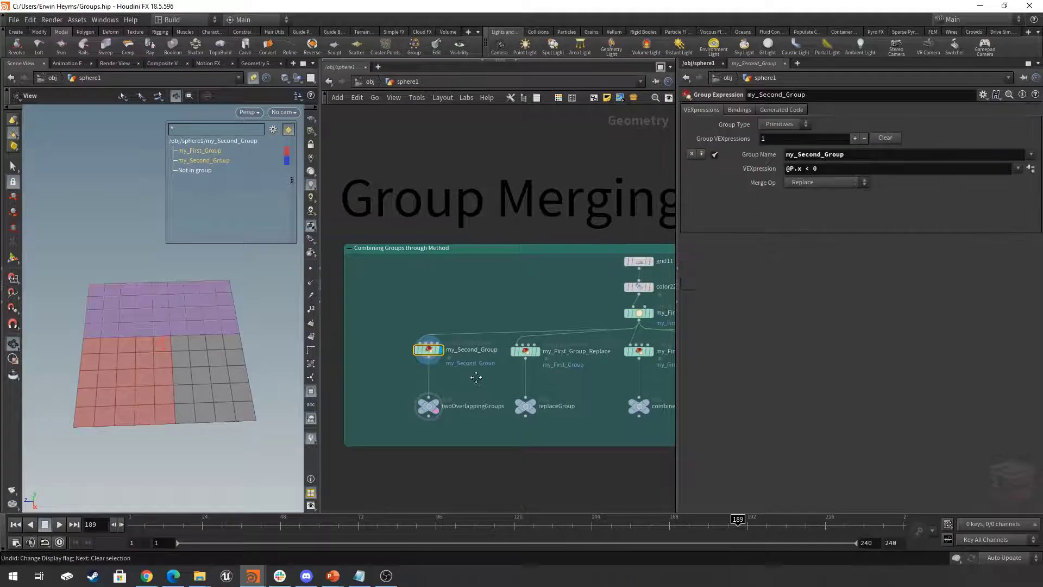
pyautogui.scroll(2, 471, 366)
pyautogui.scroll(2, 467, 357)
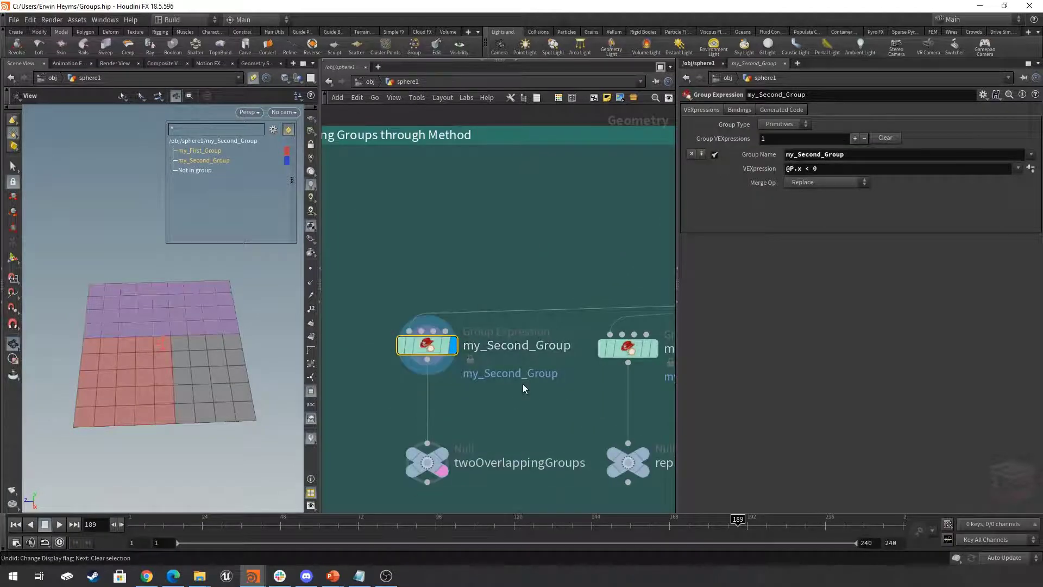
pyautogui.scroll(-1, 523, 383)
pyautogui.scroll(-1, 521, 397)
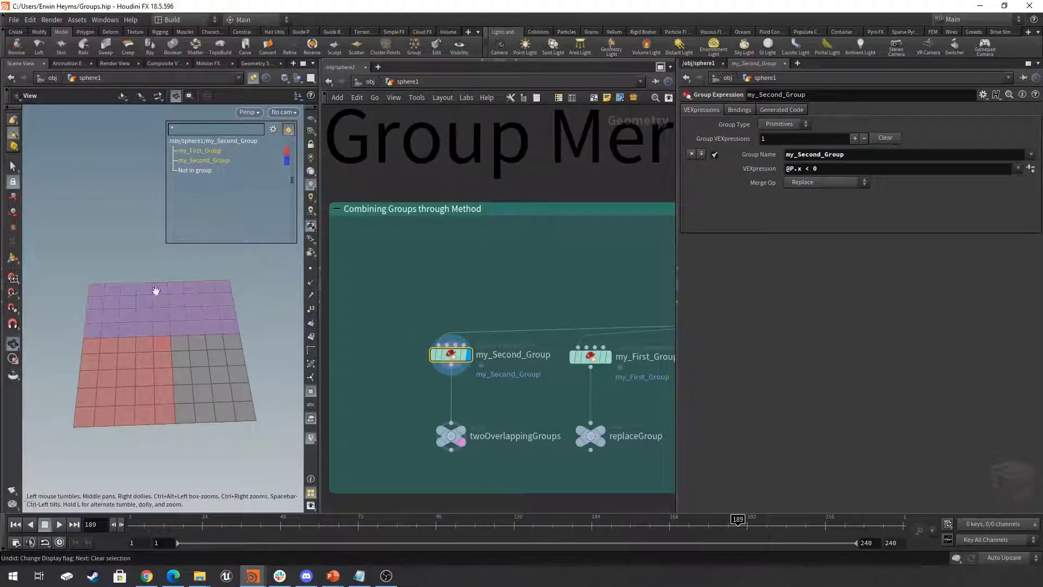
pyautogui.moveTo(512, 396); pyautogui.dragTo(506, 392, button='middle')
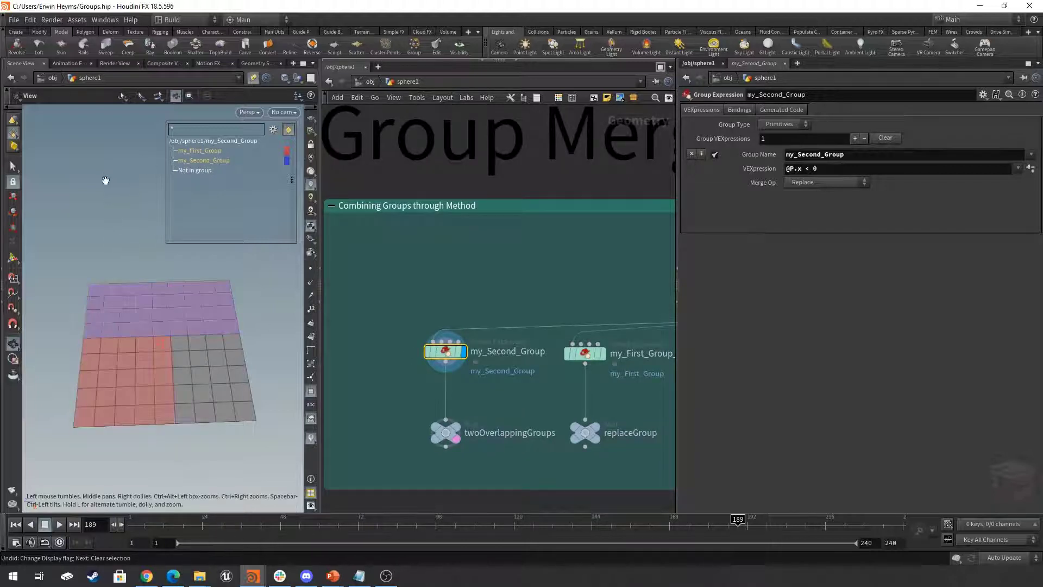
# - Display and select my_First_Group_Replace, and review its Merge Op choices while keeping Replace
pyautogui.scroll(-1, 511, 268)
pyautogui.moveTo(542, 304); pyautogui.dragTo(445, 301, button='middle')
pyautogui.click(492, 337)
pyautogui.click(477, 340)
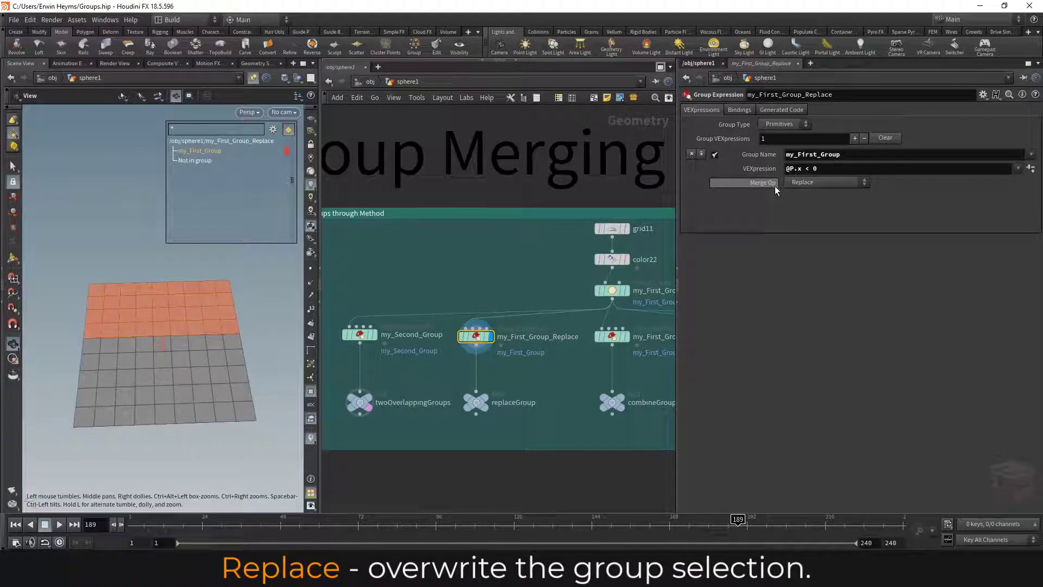
pyautogui.click(798, 186)
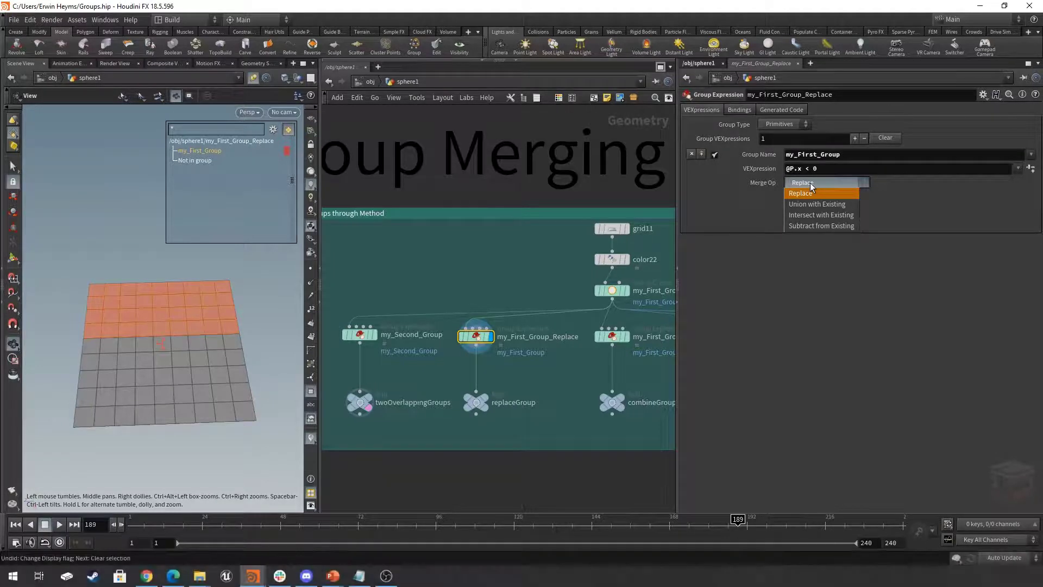
pyautogui.click(812, 187)
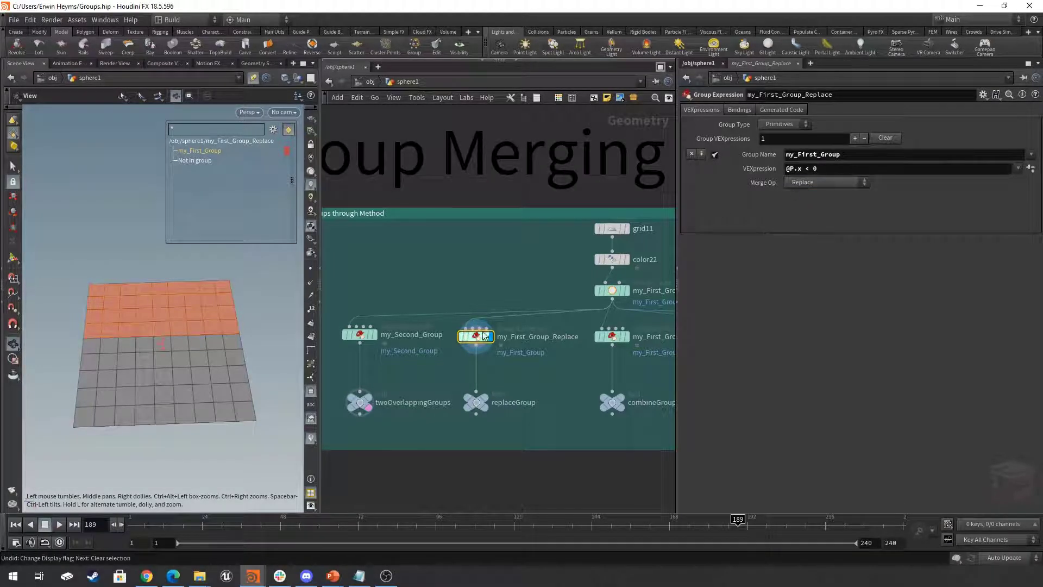
pyautogui.moveTo(472, 342)
pyautogui.click(805, 181)
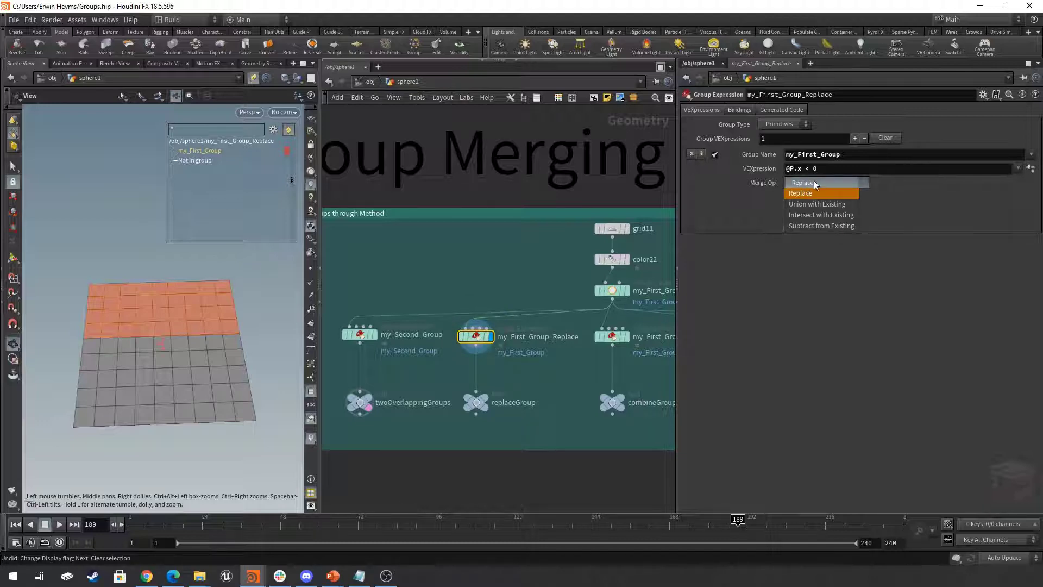
pyautogui.click(816, 185)
# - Add a Group node in the Combining Groups through Method network and review its Initial Merge choices, keeping Replace Existing
pyautogui.press('Tab')
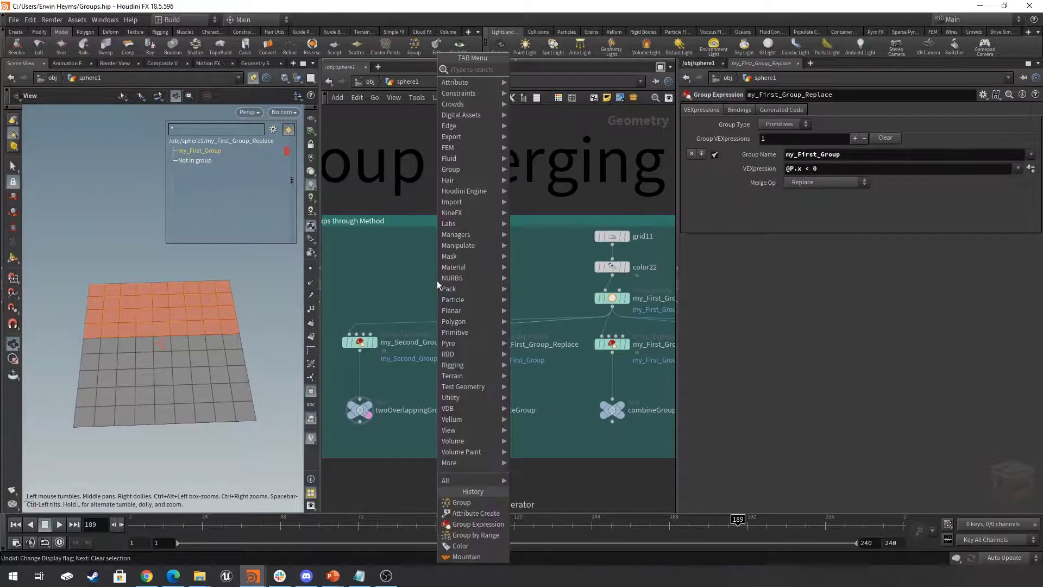
pyautogui.write('grou')
pyautogui.press('Return')
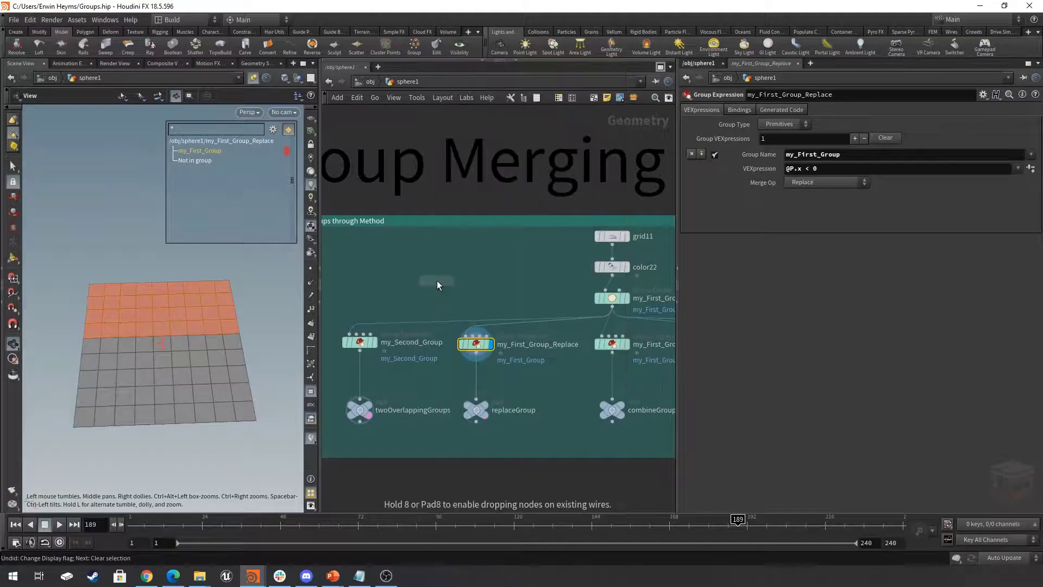
pyautogui.click(437, 280)
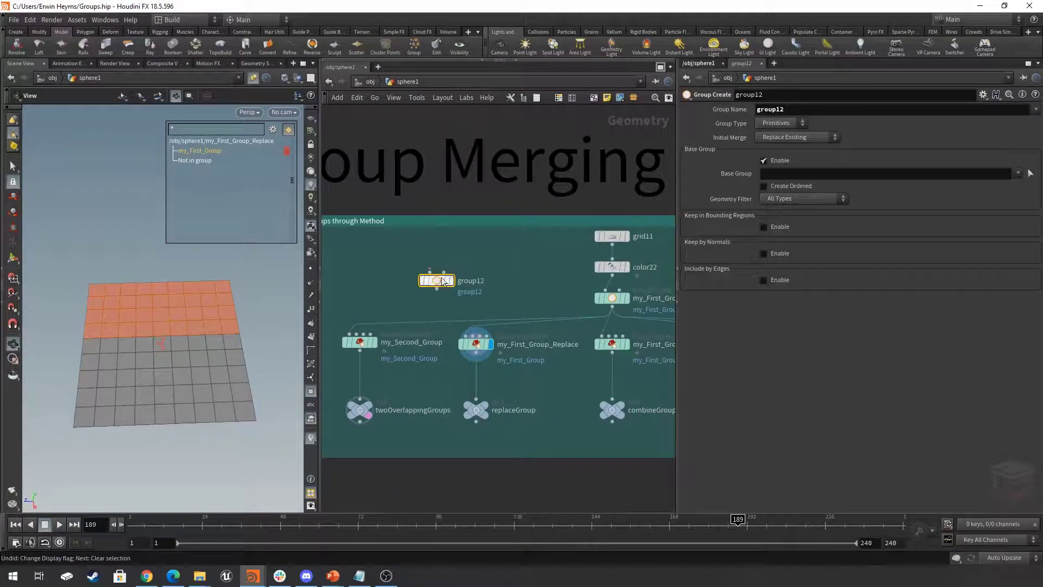
pyautogui.click(790, 137)
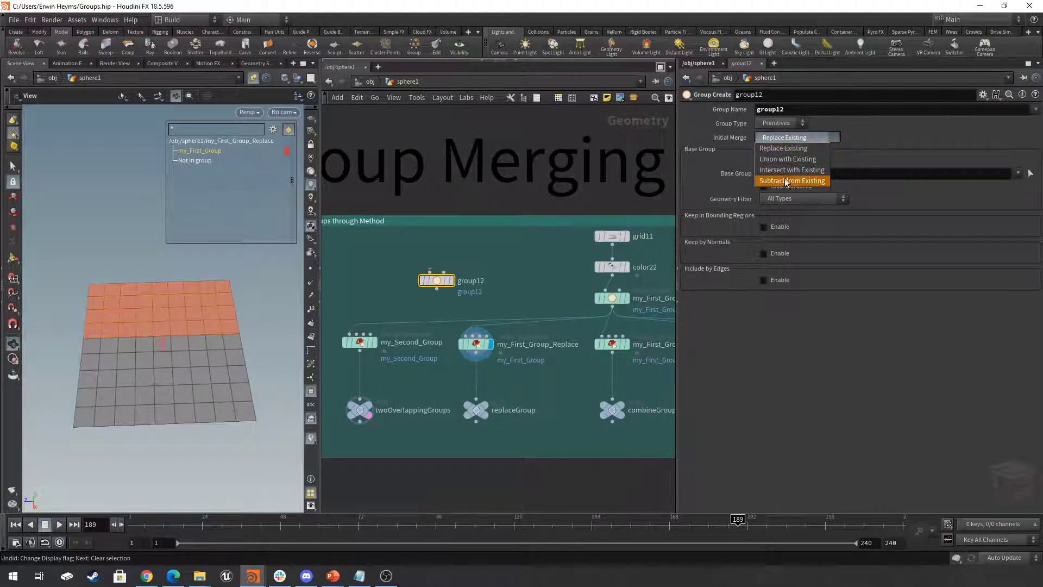
pyautogui.click(790, 148)
# - Display and select my_First_Group_Union to examine its Union with Existing merge on the grid
pyautogui.moveTo(531, 285); pyautogui.dragTo(512, 277, button='middle')
pyautogui.moveTo(484, 372); pyautogui.dragTo(449, 329)
pyautogui.moveTo(530, 371); pyautogui.dragTo(393, 363, button='middle')
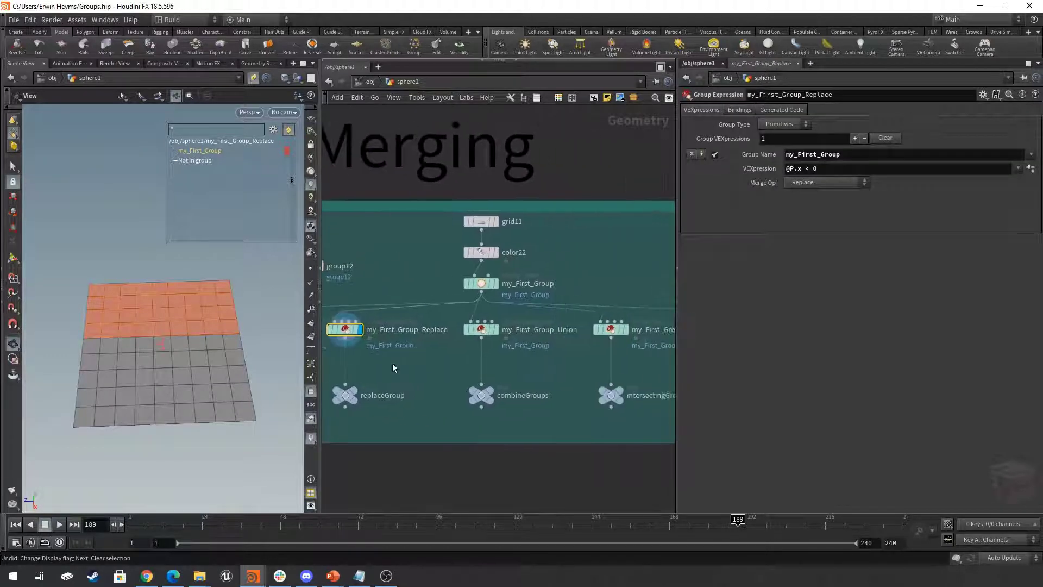
pyautogui.click(494, 329)
pyautogui.click(481, 329)
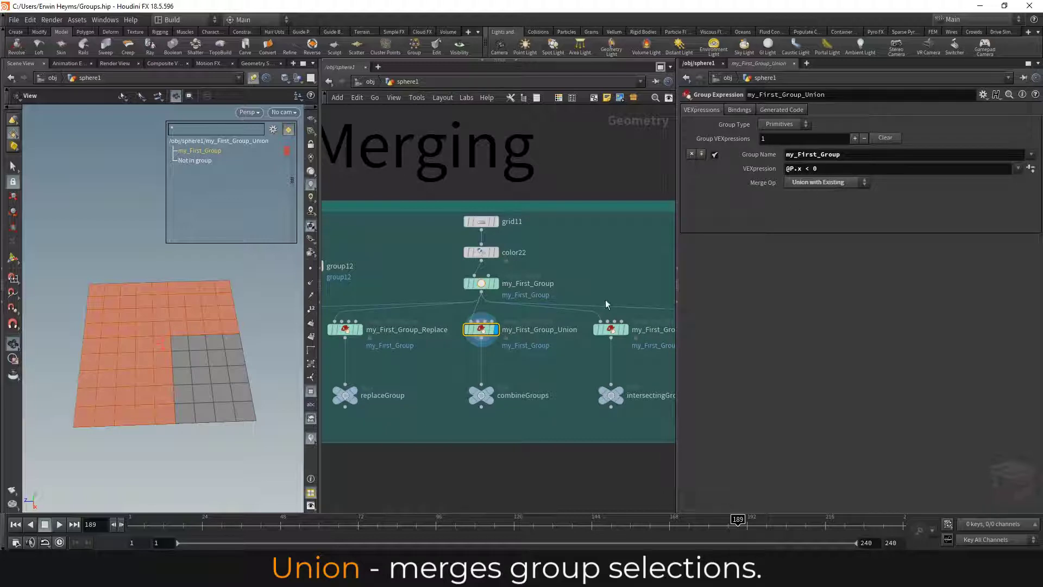
# - Display and select my_First_Group_Intersect to examine its Intersect with Existing merge on the grid
pyautogui.moveTo(602, 317); pyautogui.dragTo(522, 309, button='middle')
pyautogui.click(546, 322)
pyautogui.click(531, 322)
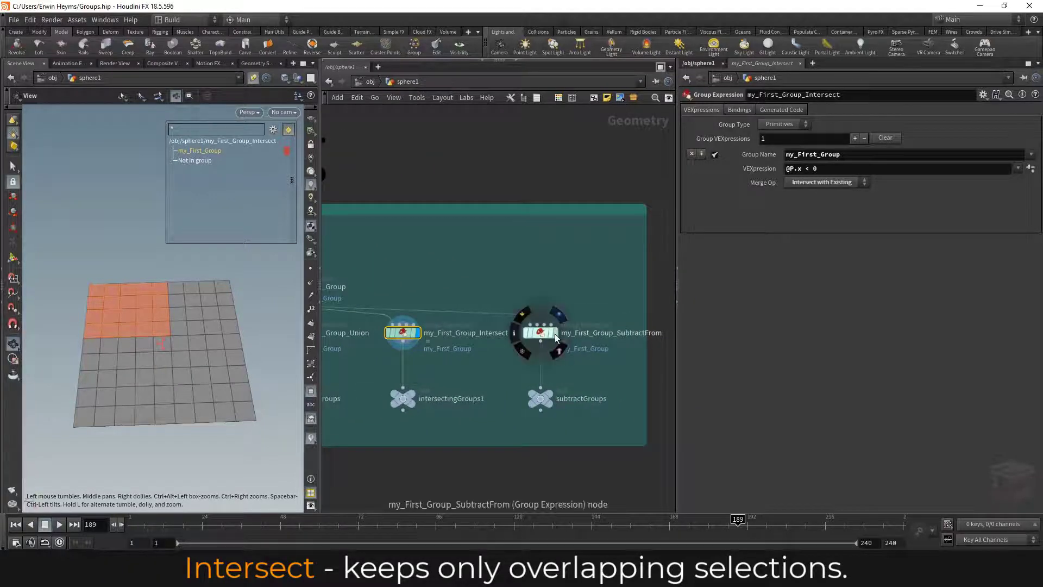
# - Display my_First_Group_SubtractFrom and compare its Subtract from Existing merge with the original my_First_Group
pyautogui.click(543, 336)
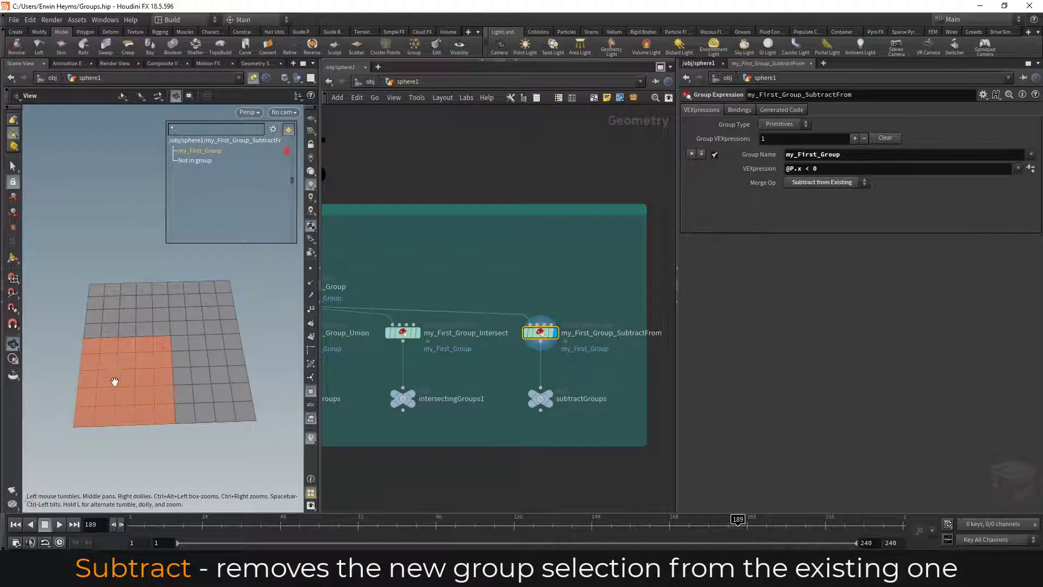
pyautogui.moveTo(548, 282); pyautogui.dragTo(527, 304, button='middle')
pyautogui.click(372, 283)
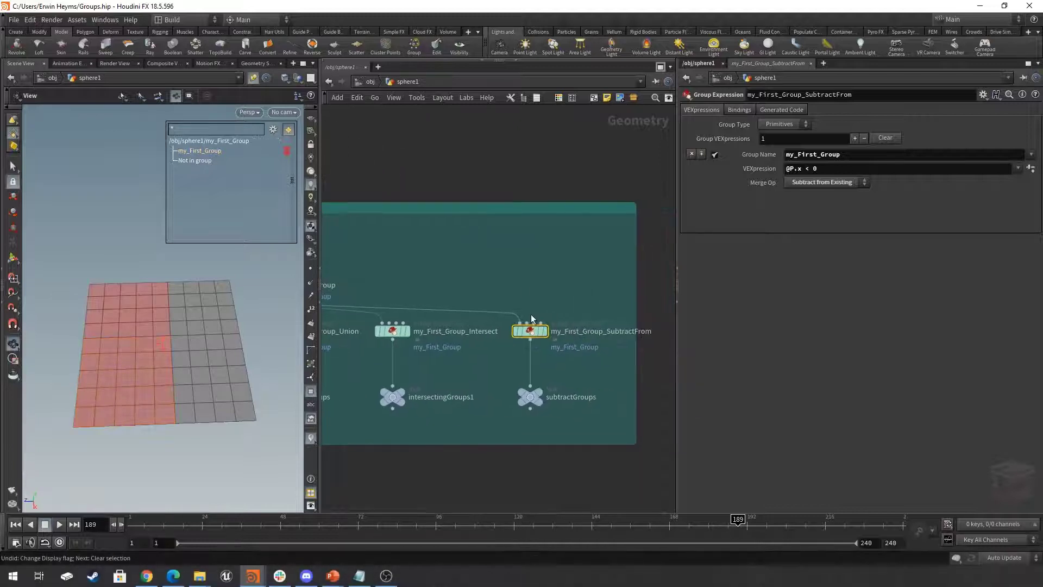
pyautogui.click(545, 331)
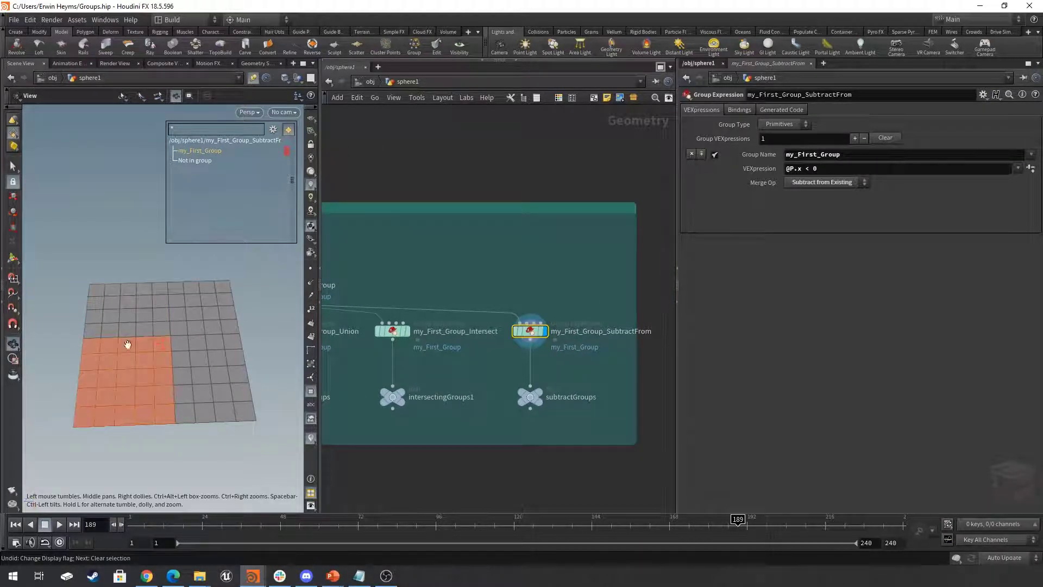
# - Go to the Group Combine Node network, and display and select my_Second_Group1 to examine the two source groups
pyautogui.scroll(-5, 533, 439)
pyautogui.scroll(-3, 532, 435)
pyautogui.scroll(-1, 532, 370)
pyautogui.moveTo(530, 369); pyautogui.dragTo(411, 361, button='middle')
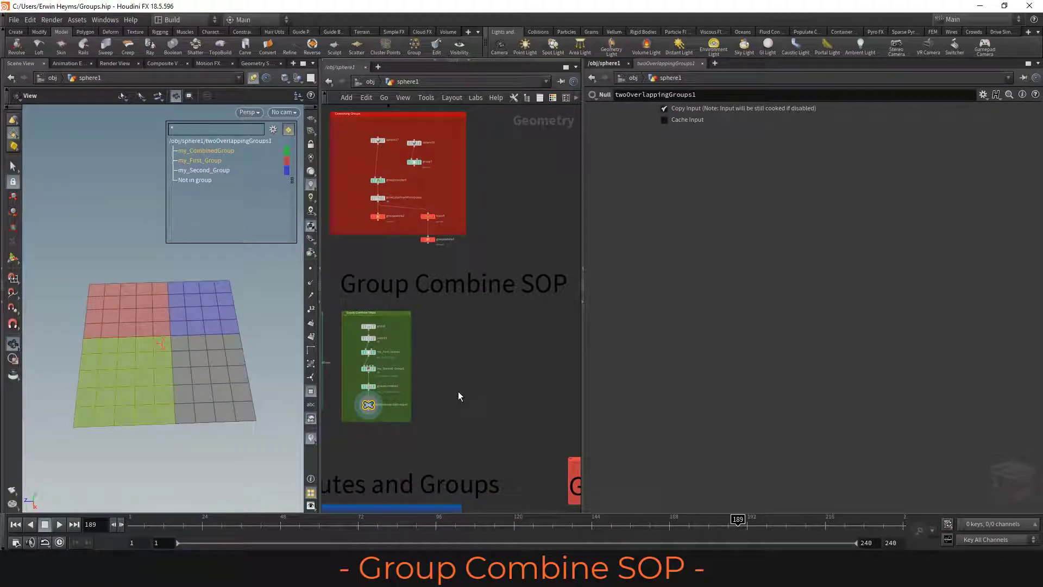
pyautogui.scroll(5, 376, 384)
pyautogui.moveTo(421, 362); pyautogui.dragTo(483, 339, button='middle')
pyautogui.moveTo(483, 339); pyautogui.dragTo(379, 382)
pyautogui.moveTo(482, 343); pyautogui.dragTo(477, 354, button='middle')
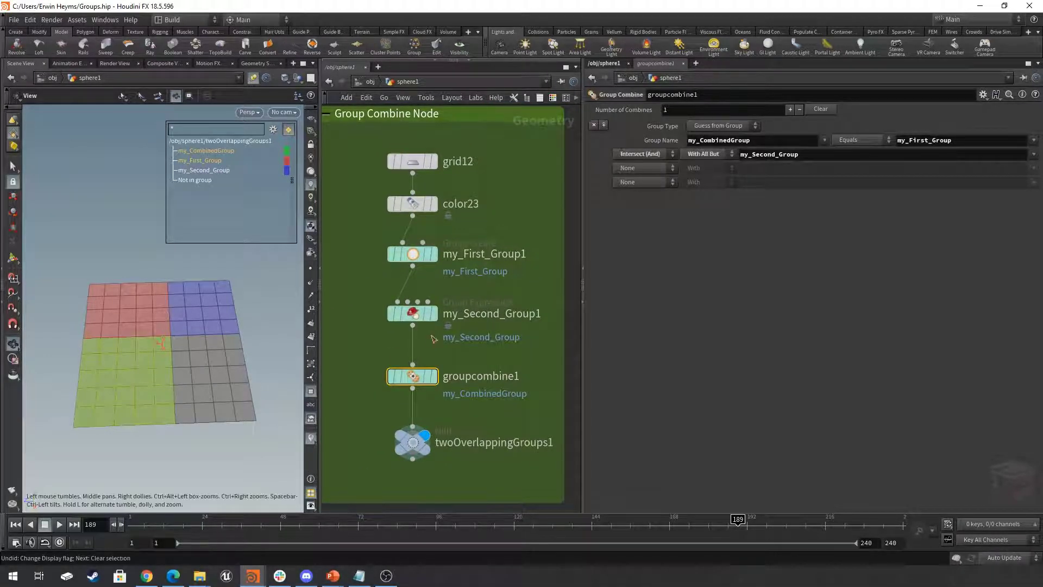
pyautogui.click(433, 313)
pyautogui.click(409, 314)
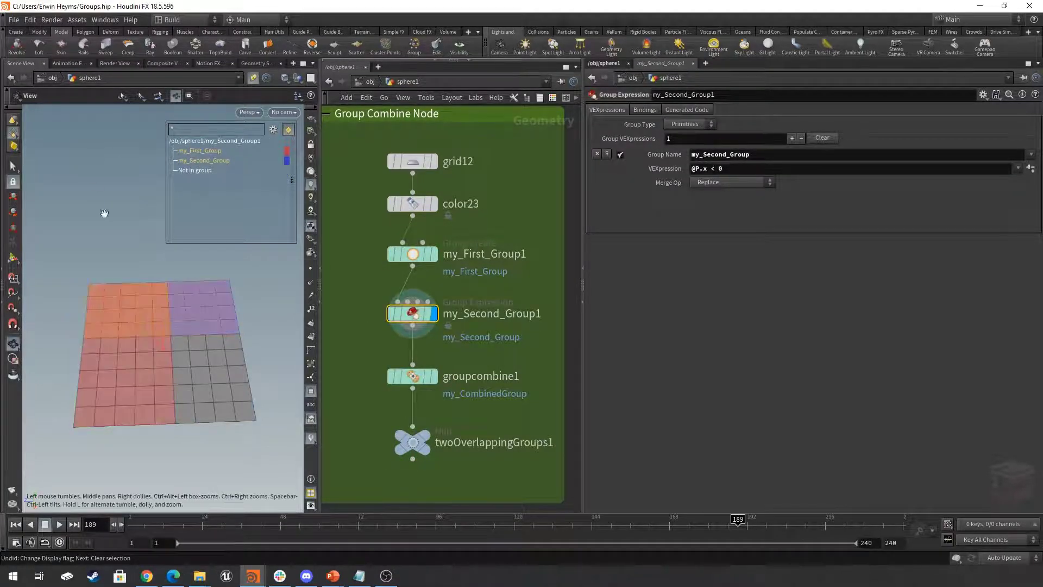
# - Display and select groupcombine1, and examine its my_CombinedGroup output and the my_First_Group input it equals
pyautogui.click(432, 376)
pyautogui.click(409, 376)
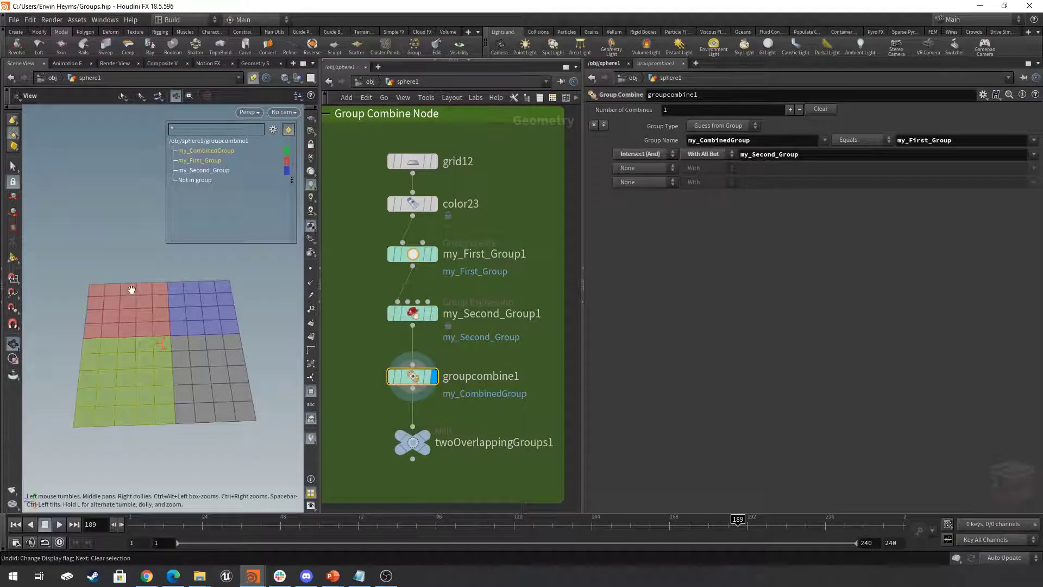
pyautogui.moveTo(264, 270); pyautogui.dragTo(266, 260, button='middle')
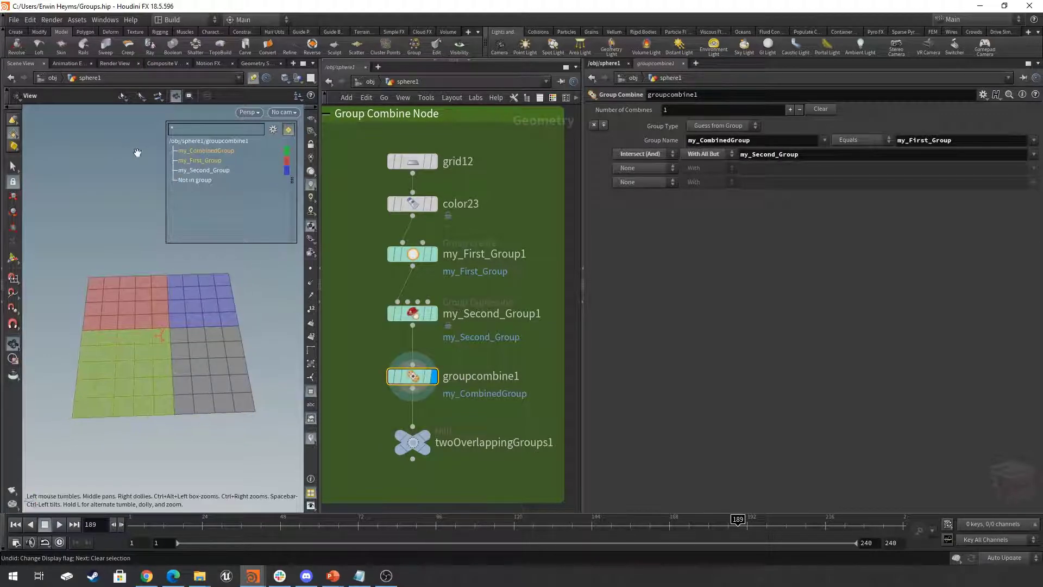
pyautogui.click(221, 153)
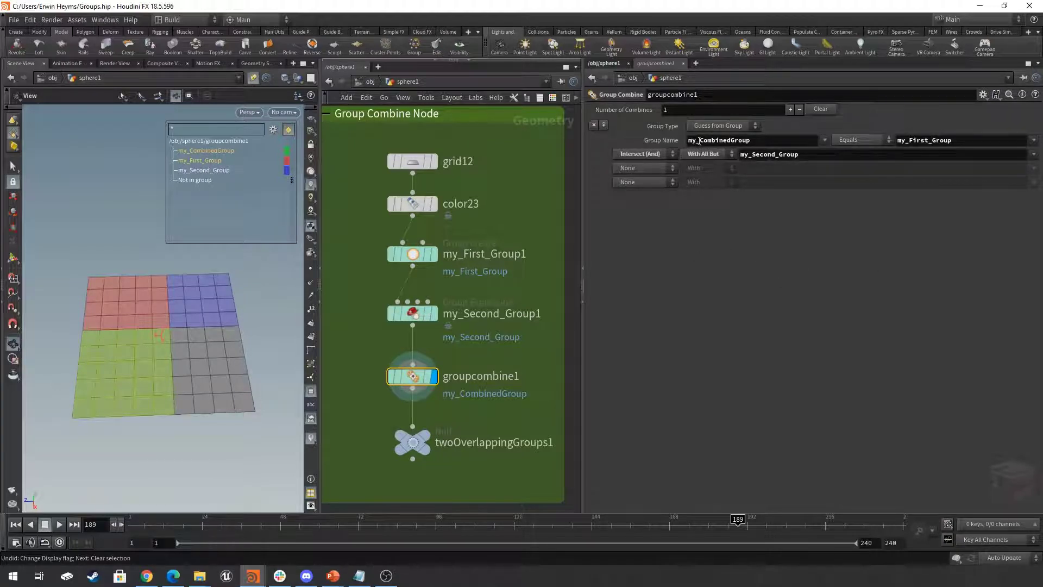
pyautogui.moveTo(689, 141); pyautogui.dragTo(774, 141)
pyautogui.click(775, 141)
pyautogui.press('Tab')
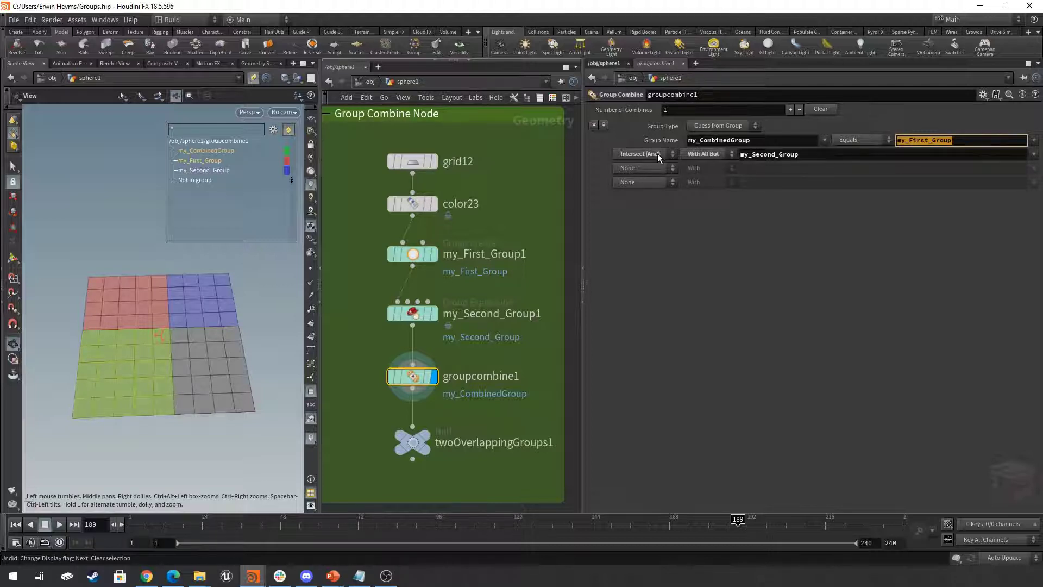
# - Try With as the my_Second_Group operand mode in groupcombine1, and return it to With All But
pyautogui.click(709, 154)
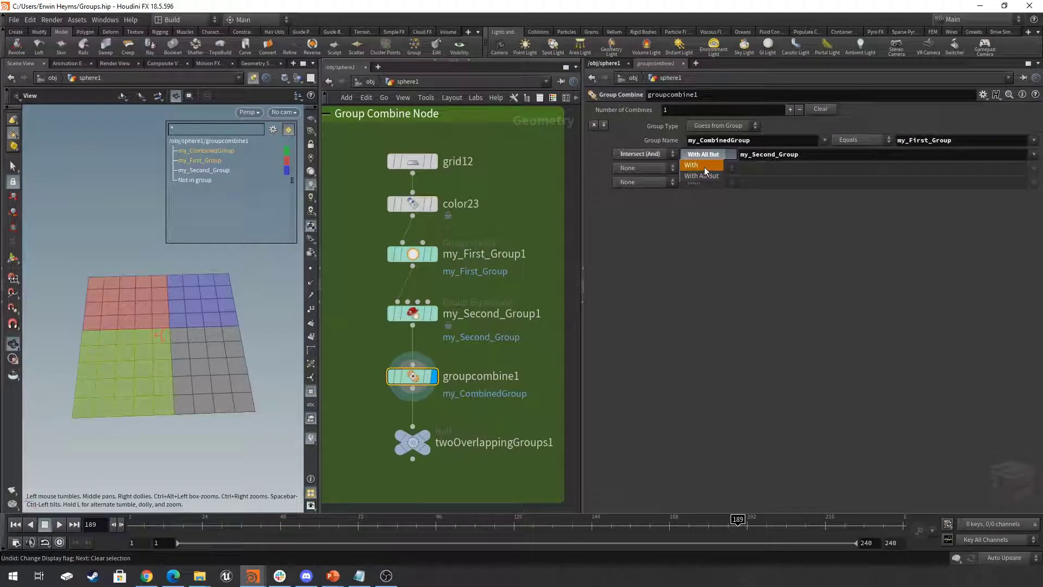
pyautogui.click(705, 165)
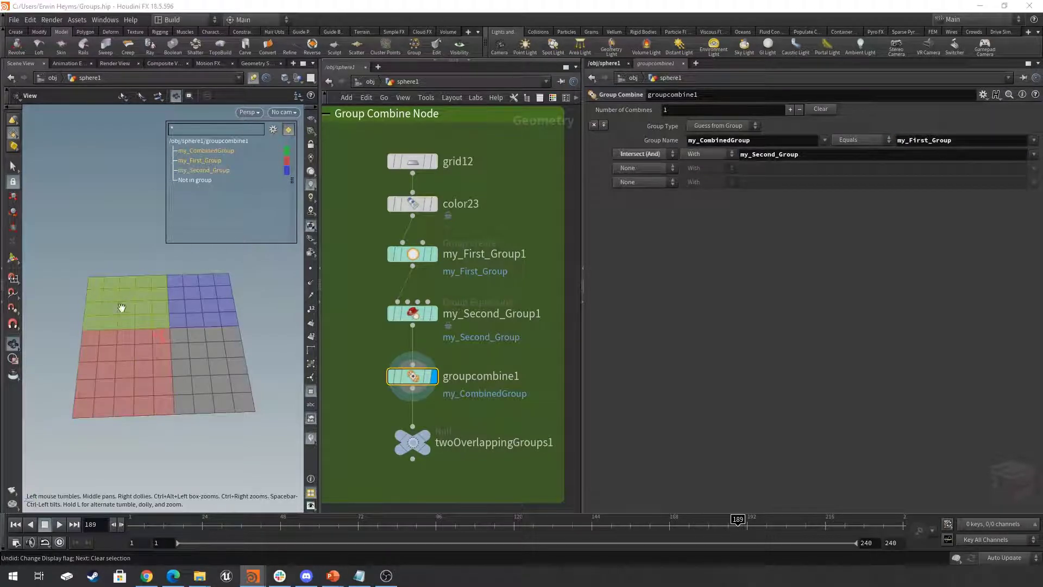
pyautogui.click(709, 154)
pyautogui.click(709, 175)
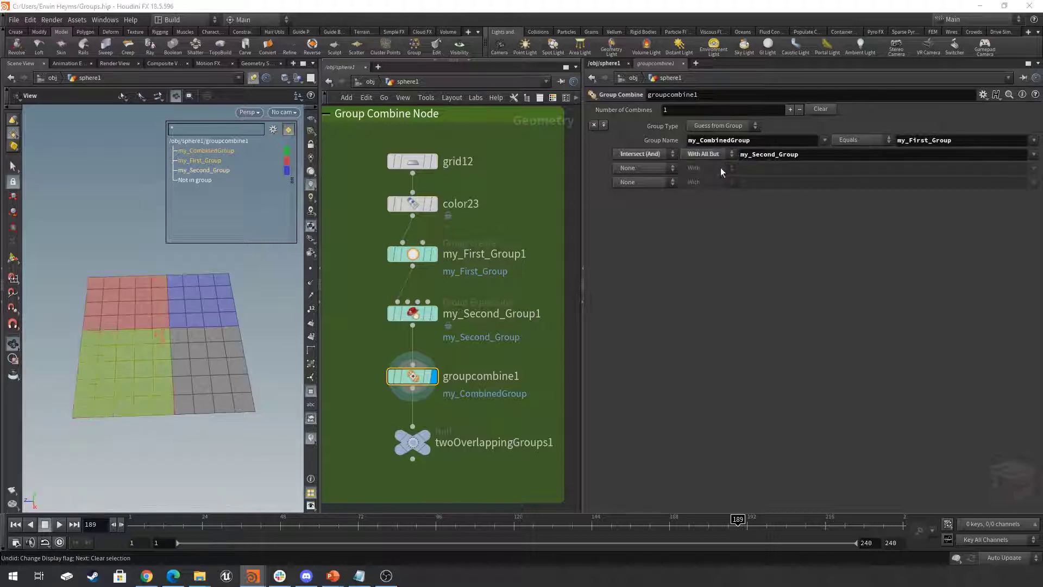
pyautogui.doubleClick(810, 155)
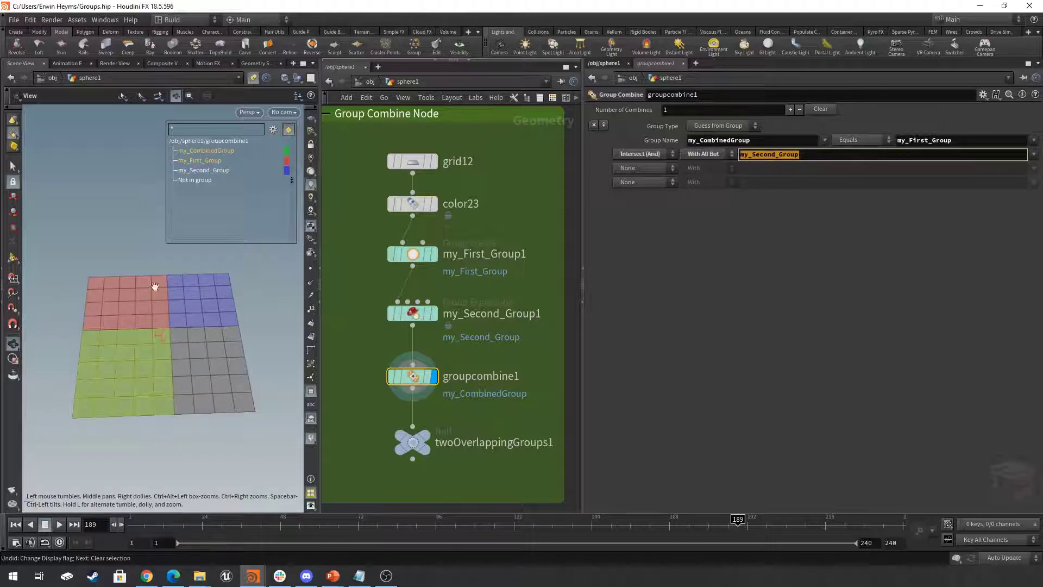
# - Change groupcombine1's first operation to Subtraction and its operand mode to With for my_Second_Group
pyautogui.click(651, 155)
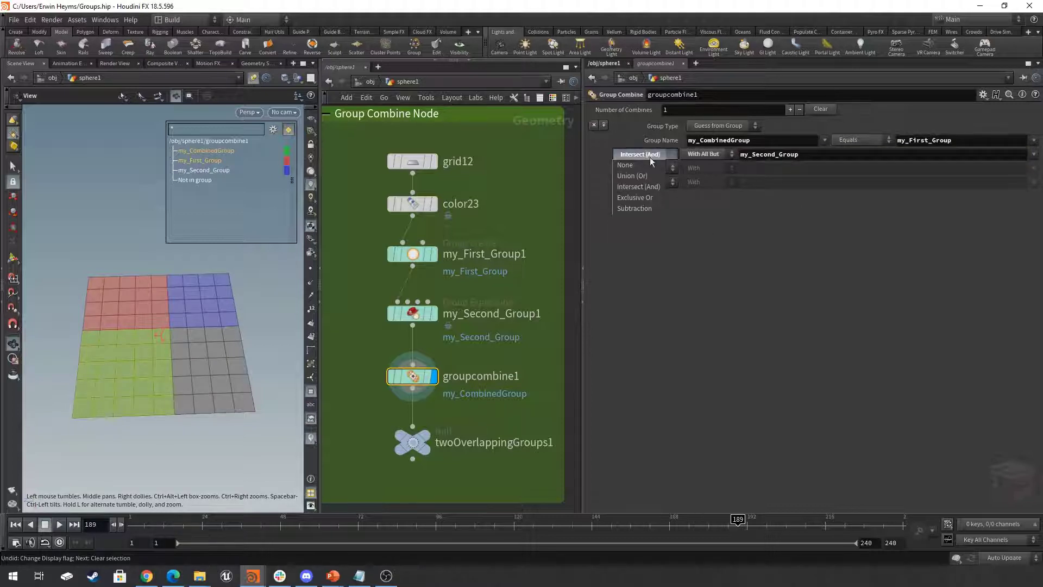
pyautogui.click(636, 209)
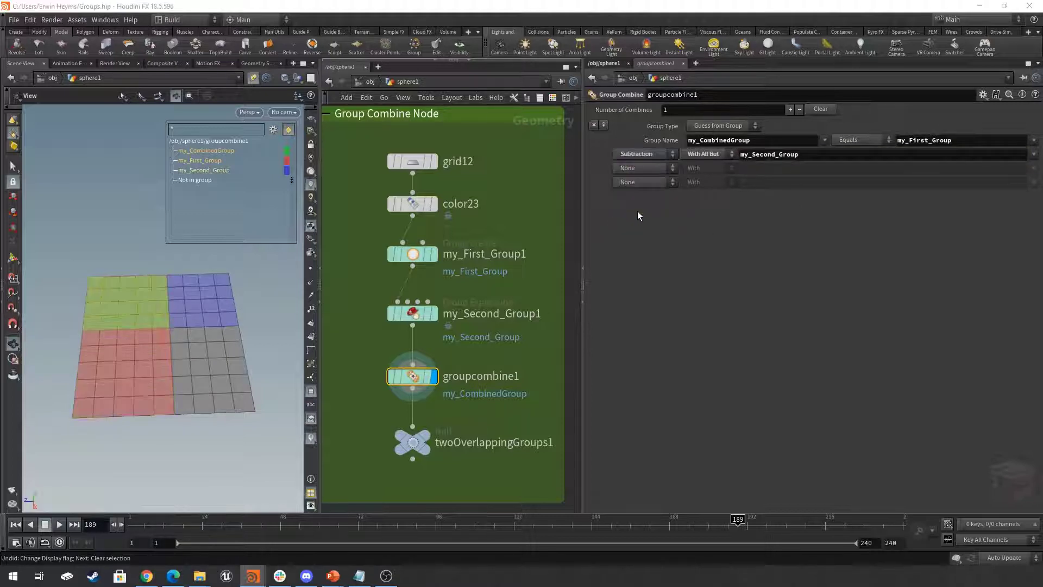
pyautogui.click(704, 154)
pyautogui.click(696, 165)
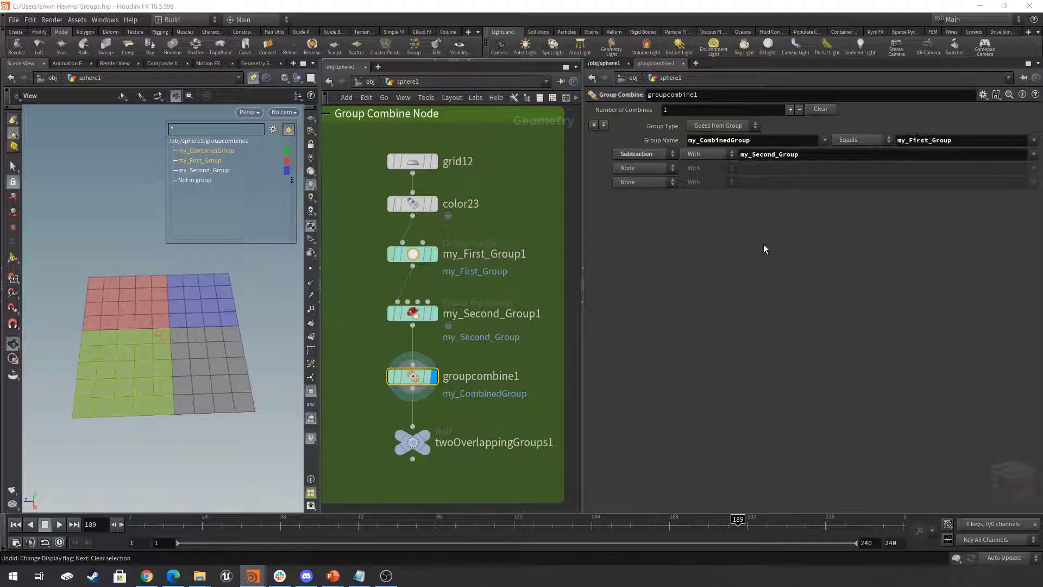
# - Set groupcombine1's output Group Name to my_First_Group so the subtraction overwrites the original group
pyautogui.click(959, 141)
pyautogui.hotkey('ctrl', 'c')
pyautogui.click(799, 140)
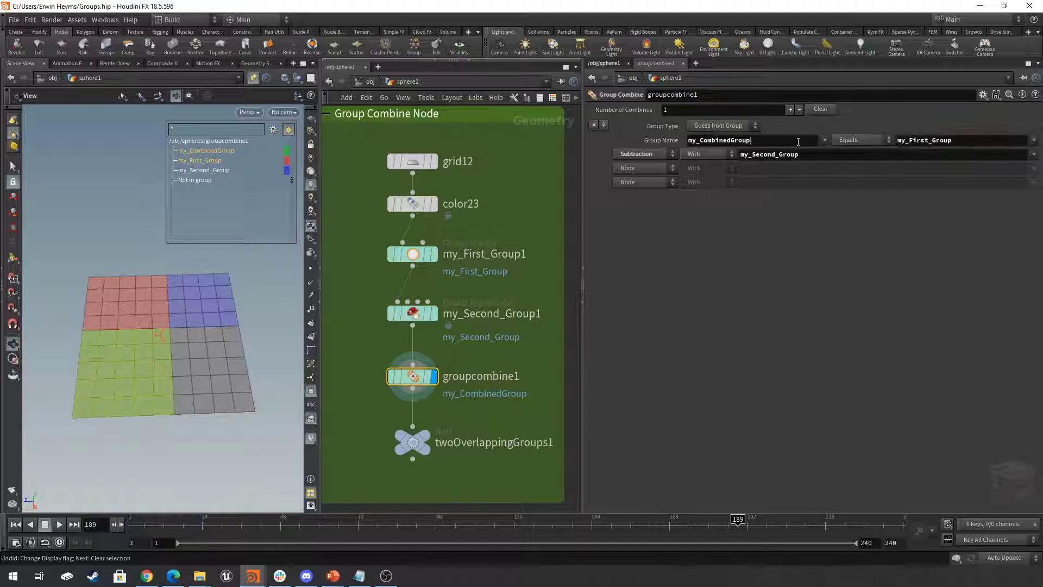
pyautogui.hotkey('ctrl', 'v')
pyautogui.press('Return')
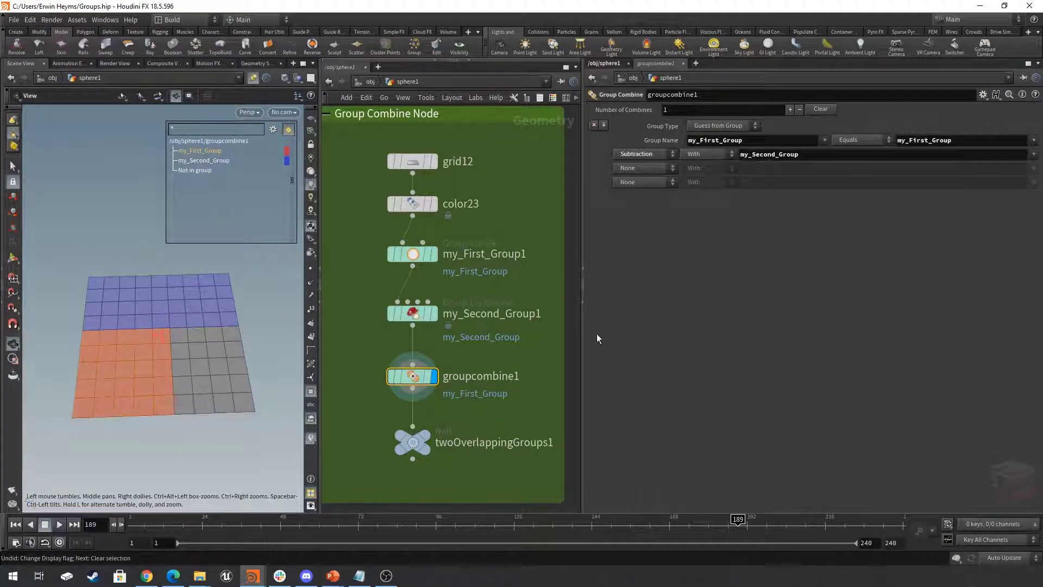
pyautogui.scroll(-3, 514, 402)
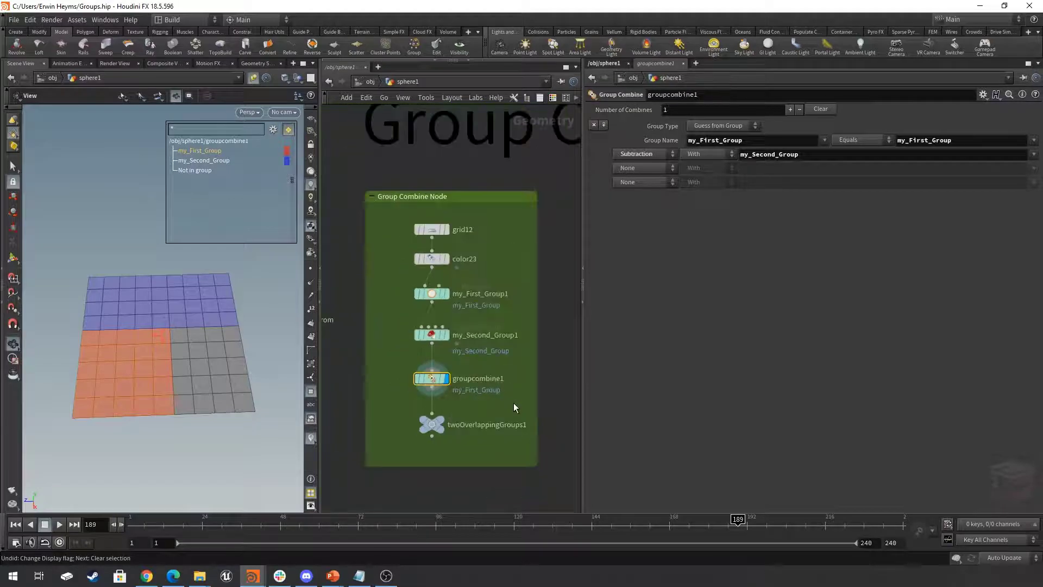
# - Find the Group Combine Node Error network, and display and select its missingGroupError null
pyautogui.scroll(-3, 513, 402)
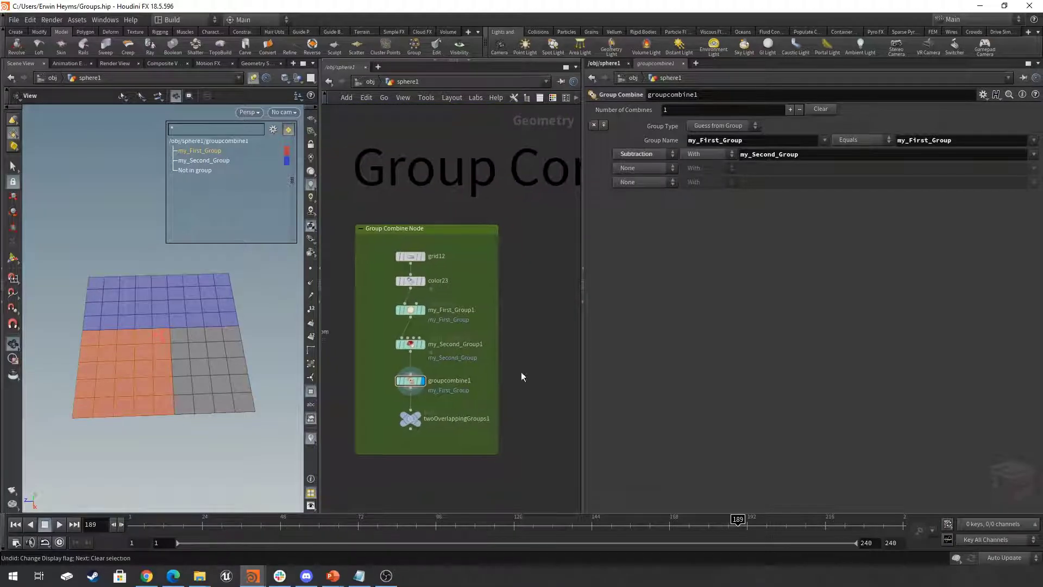
pyautogui.scroll(-5, 528, 368)
pyautogui.moveTo(529, 368); pyautogui.dragTo(256, 199, button='middle')
pyautogui.scroll(3, 379, 320)
pyautogui.moveTo(436, 327); pyautogui.dragTo(455, 304, button='middle')
pyautogui.scroll(-1, 438, 310)
pyautogui.scroll(2, 395, 335)
pyautogui.scroll(3, 400, 337)
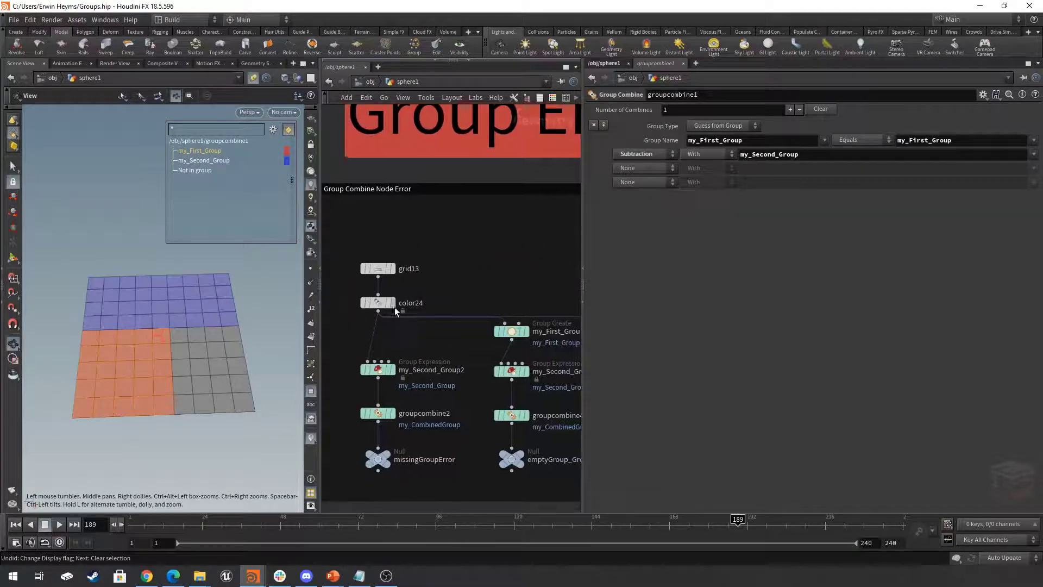
pyautogui.click(390, 459)
pyautogui.moveTo(436, 423); pyautogui.dragTo(475, 403, button='middle')
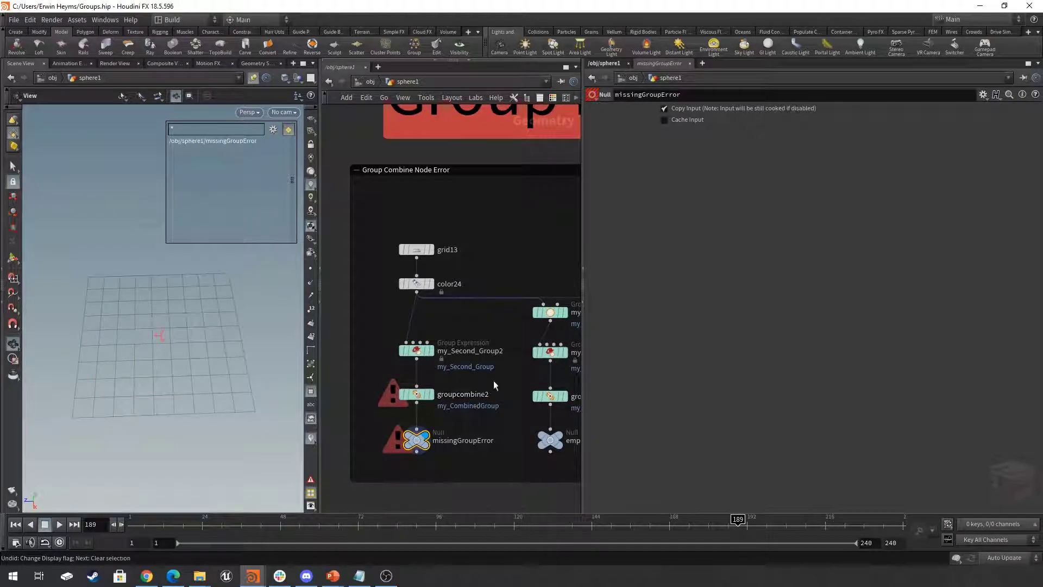
# - Select groupcombine2 and examine its operands and the error reported in its node info
pyautogui.click(405, 395)
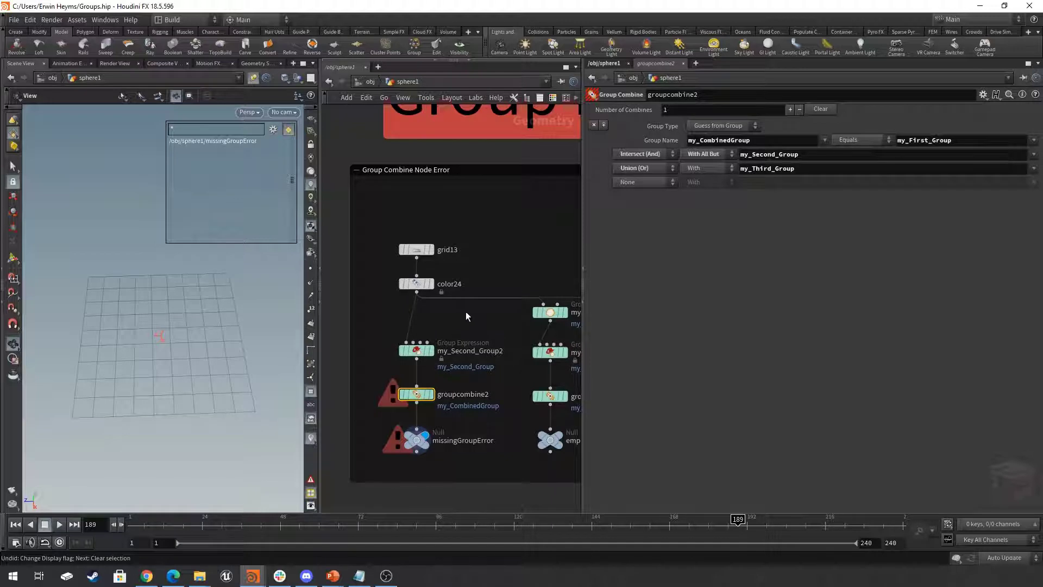
pyautogui.click(968, 142)
pyautogui.click(392, 400)
pyautogui.moveTo(566, 264); pyautogui.dragTo(855, 209)
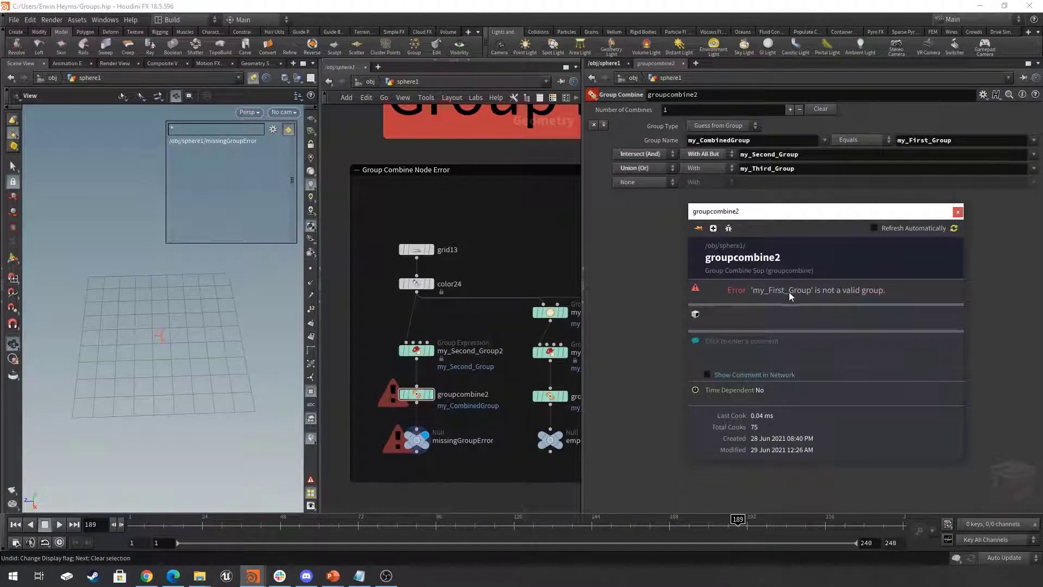
pyautogui.click(958, 213)
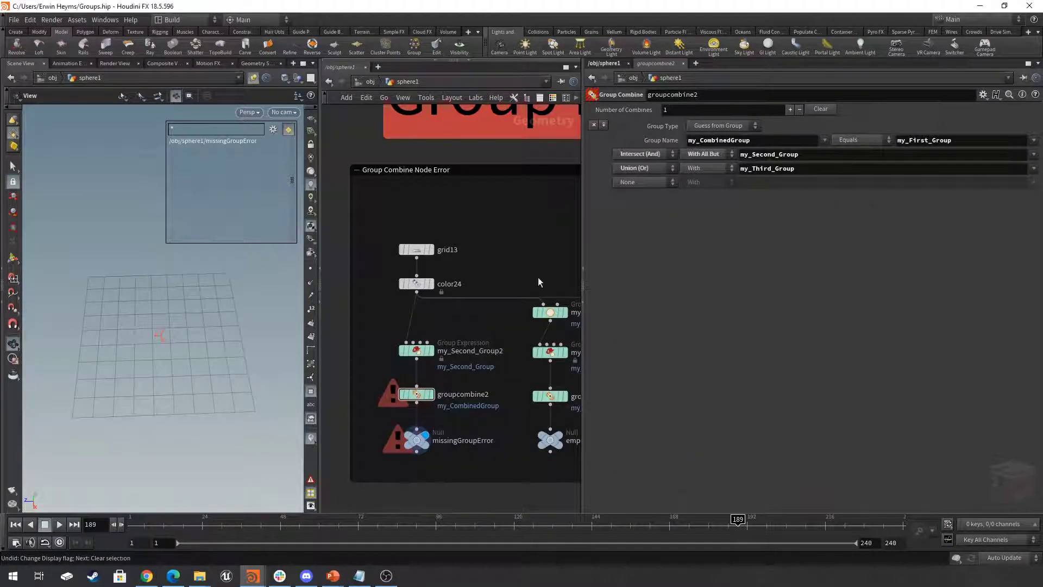
pyautogui.scroll(-2, 546, 255)
pyautogui.moveTo(546, 255); pyautogui.dragTo(484, 256, button='middle')
pyautogui.scroll(2, 425, 357)
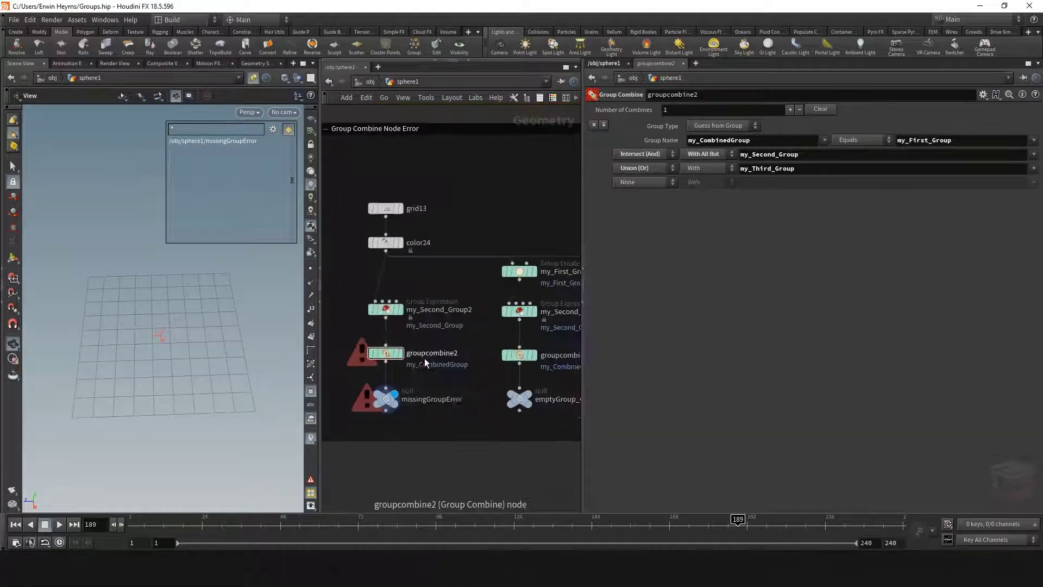
pyautogui.click(387, 354)
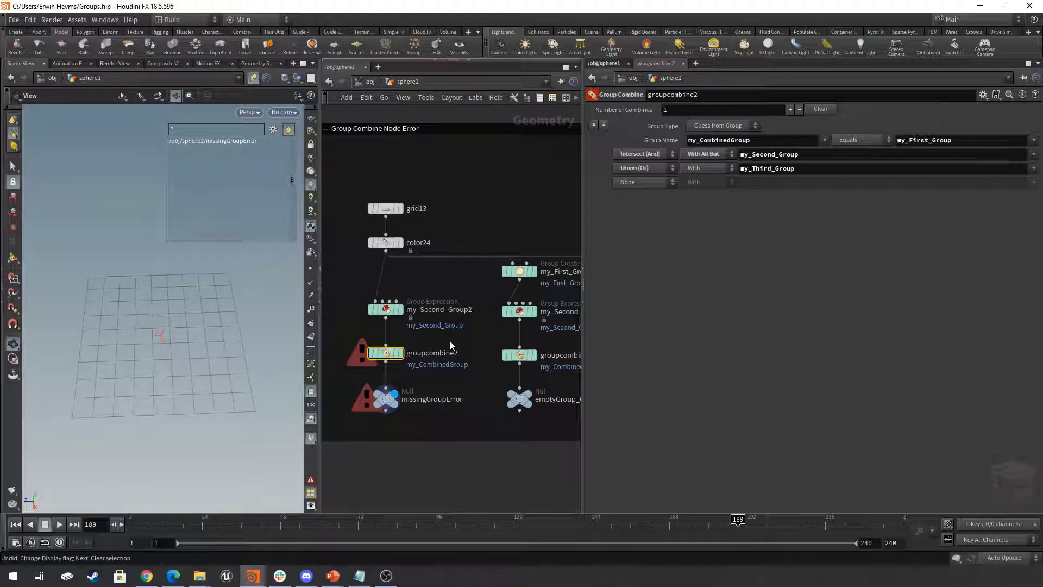
# - Select and display the my_First_Group_Placeholder Group Create node, and review its parameters
pyautogui.moveTo(563, 244); pyautogui.dragTo(450, 243, button='middle')
pyautogui.scroll(-1, 469, 239)
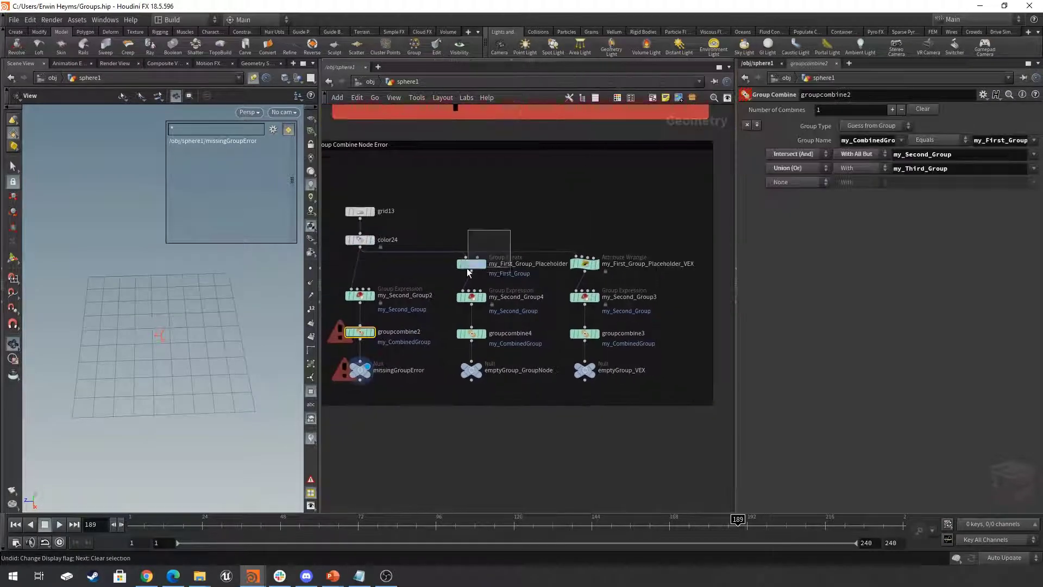
pyautogui.moveTo(468, 268); pyautogui.dragTo(446, 269)
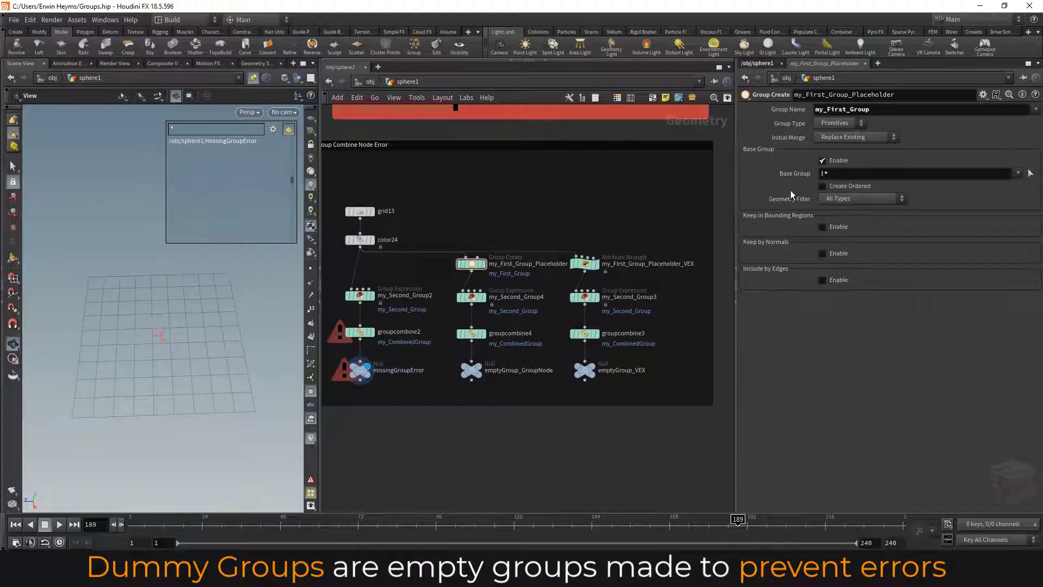
pyautogui.scroll(2, 498, 239)
pyautogui.moveTo(501, 213); pyautogui.dragTo(427, 278)
pyautogui.scroll(2, 465, 277)
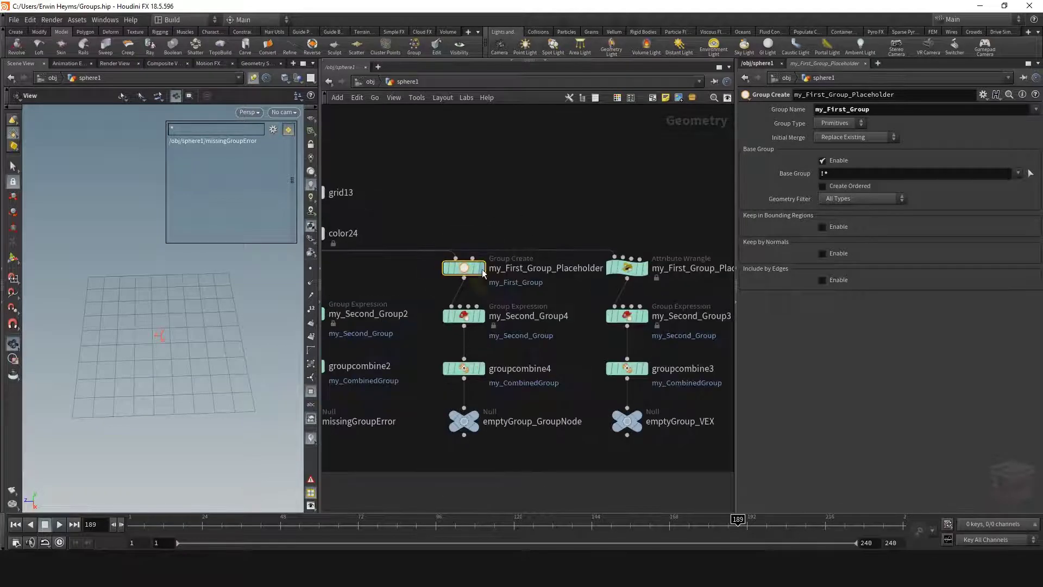
pyautogui.click(467, 274)
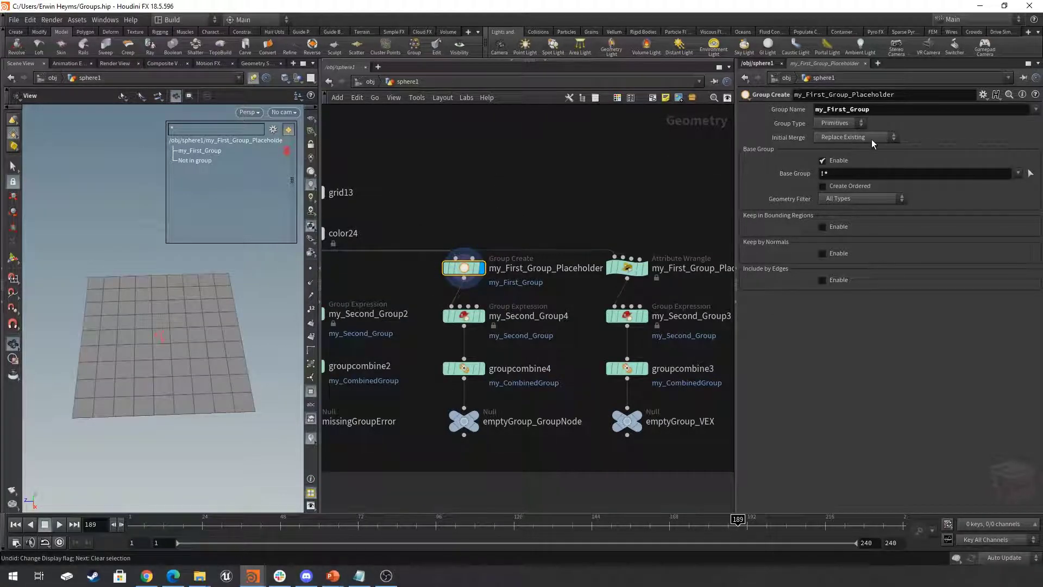
pyautogui.scroll(-3, 545, 220)
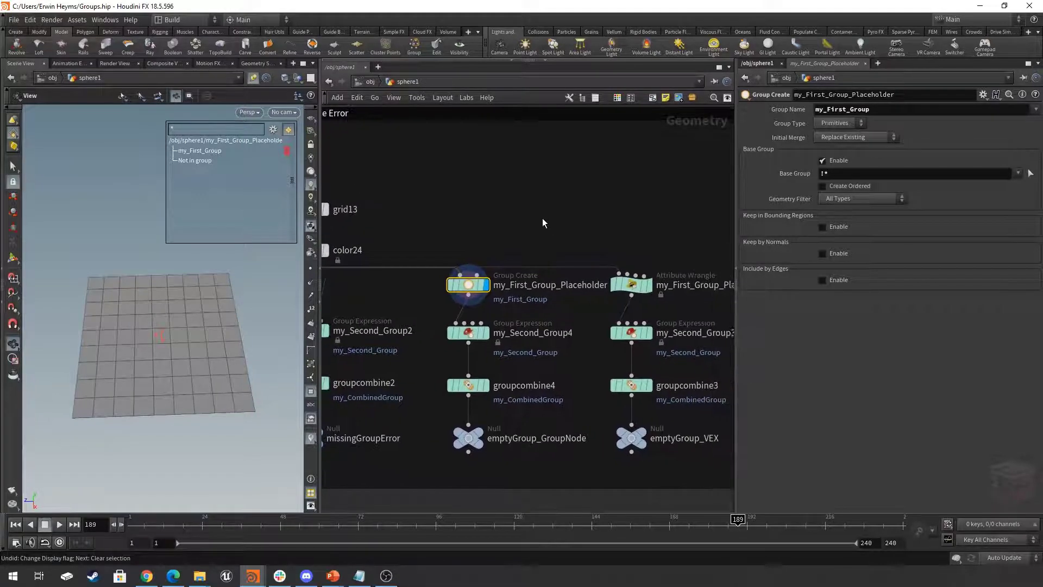
pyautogui.moveTo(545, 220); pyautogui.dragTo(489, 230, button='middle')
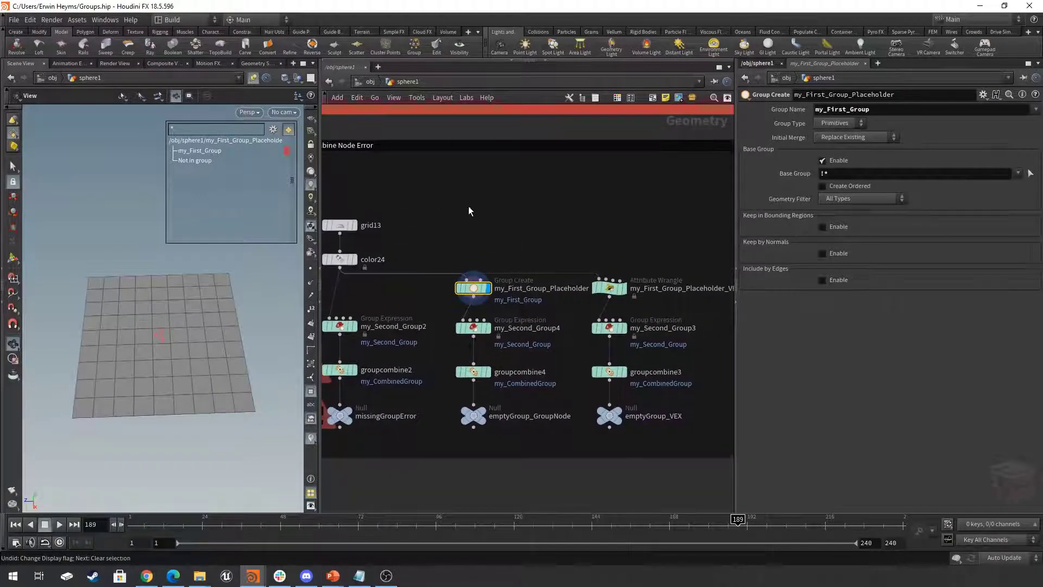
# - Set my_First_Group_Placeholder's Initial Merge to Union with Existing, keeping !* as its Base Group
pyautogui.click(856, 139)
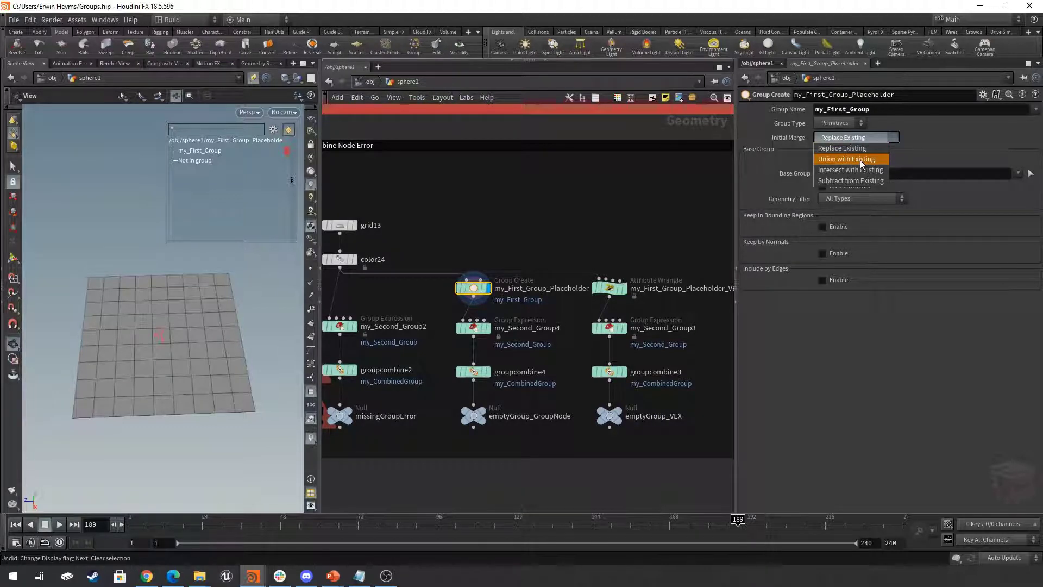
pyautogui.click(859, 159)
pyautogui.click(873, 174)
pyautogui.moveTo(873, 174); pyautogui.dragTo(778, 173)
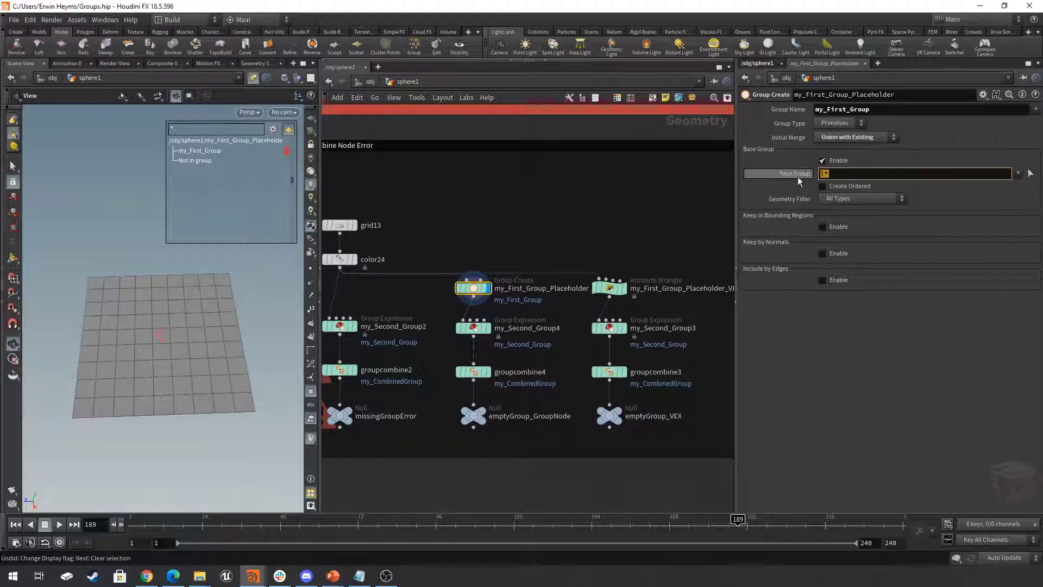
pyautogui.click(856, 412)
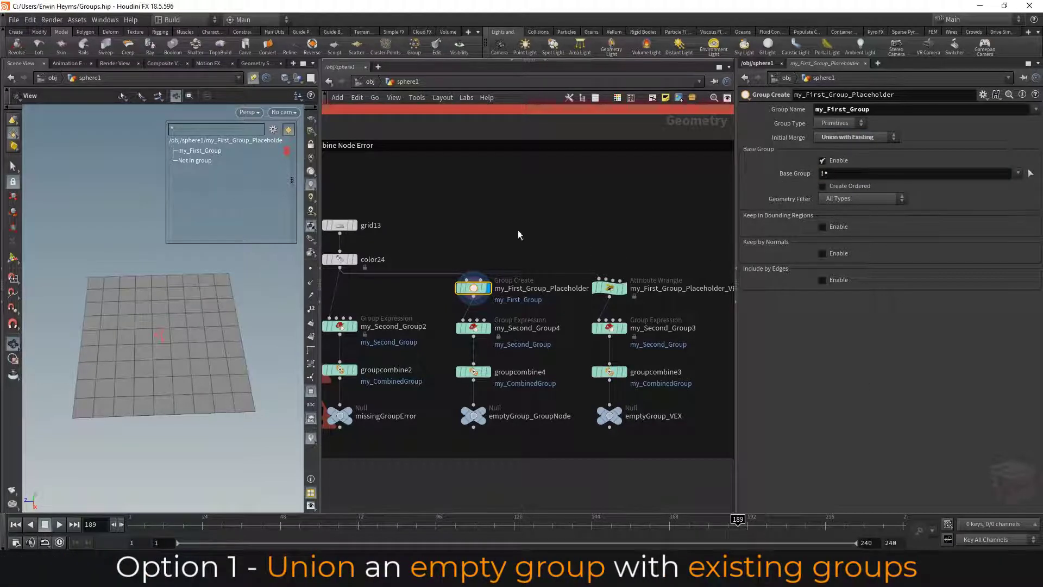
# - Review my_First_Group_Placeholder's Group Name and Base Group pattern, and check its primitive group in the node info
pyautogui.moveTo(500, 252); pyautogui.dragTo(443, 297)
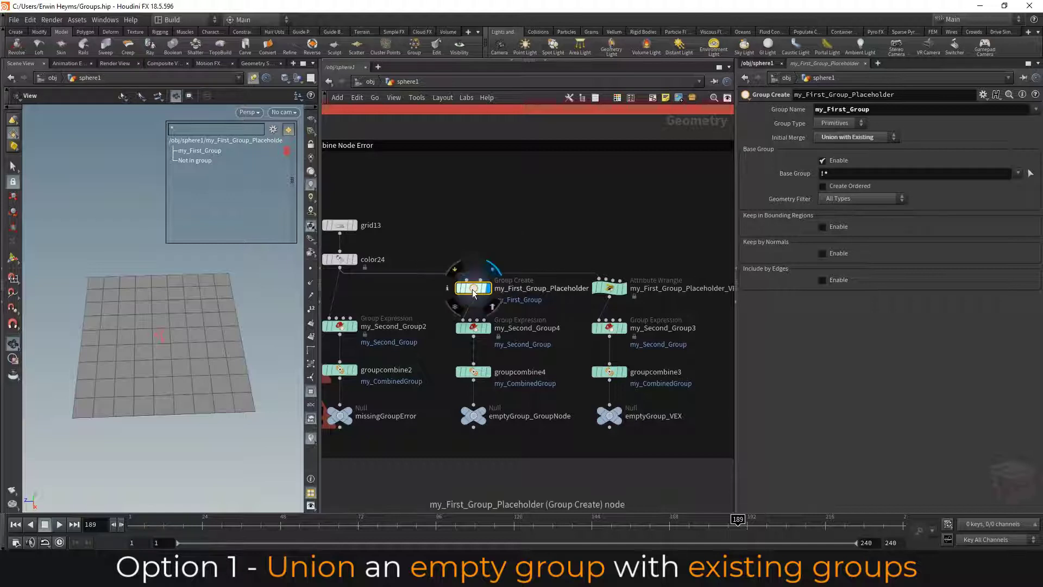
pyautogui.doubleClick(863, 109)
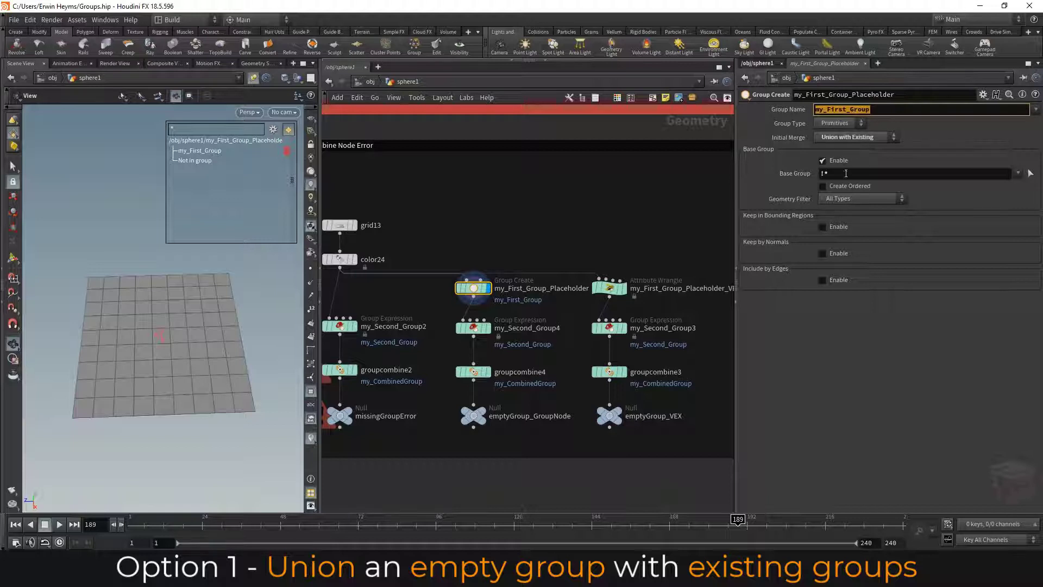
pyautogui.click(864, 173)
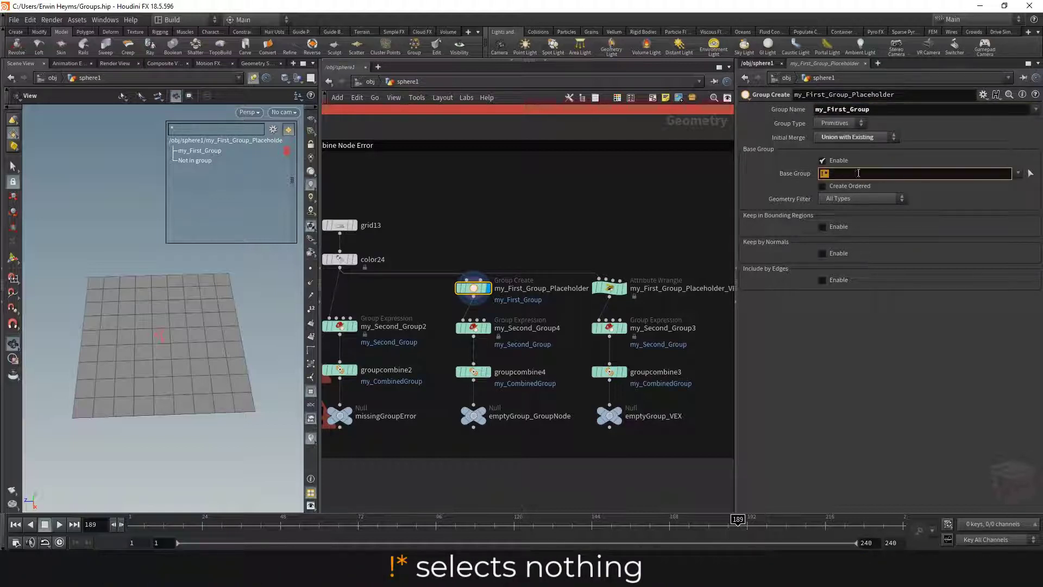
pyautogui.moveTo(484, 297)
pyautogui.click(449, 288)
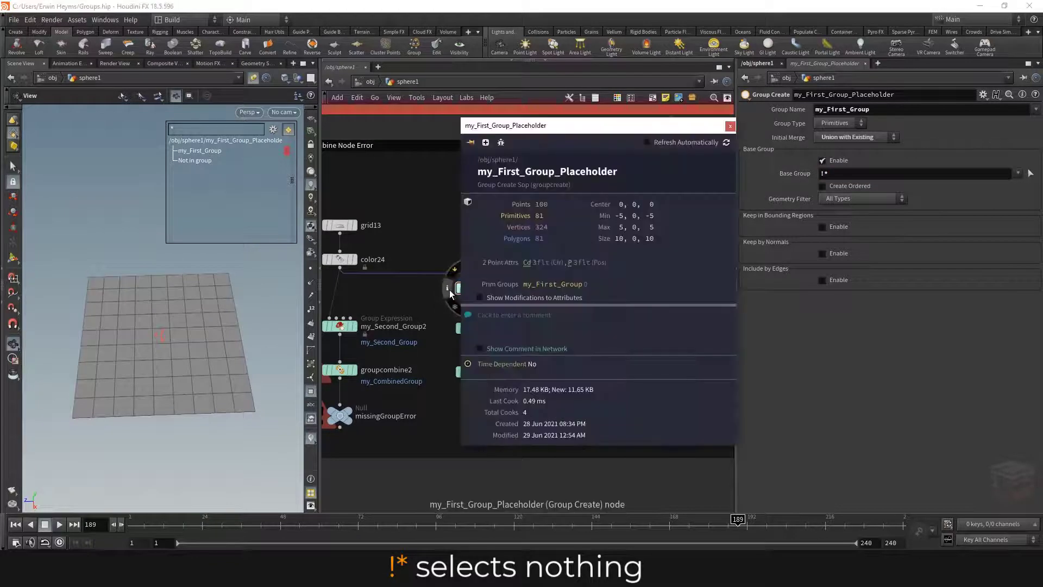
pyautogui.moveTo(597, 125); pyautogui.dragTo(190, 152)
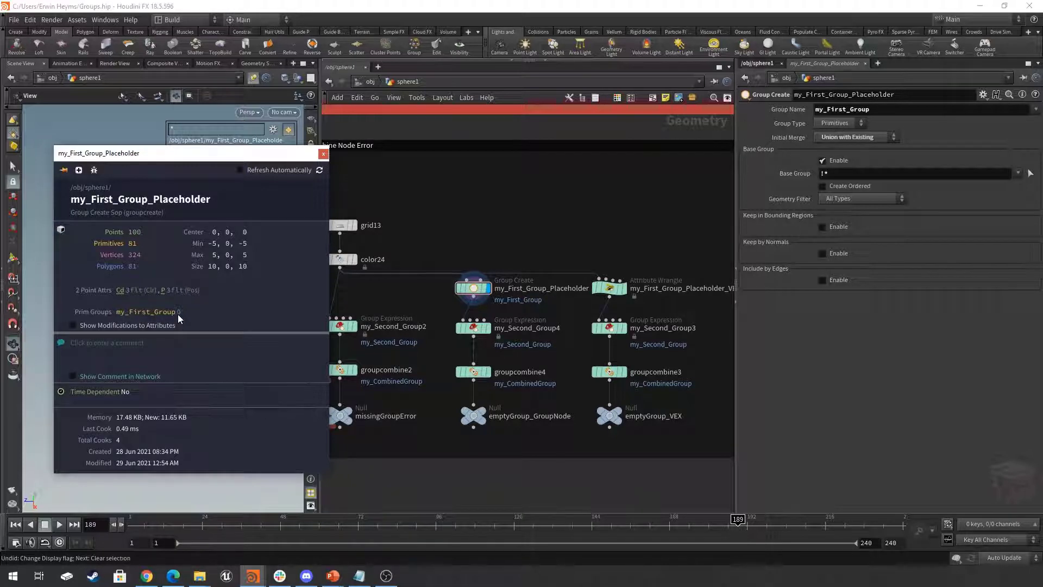
pyautogui.click(323, 153)
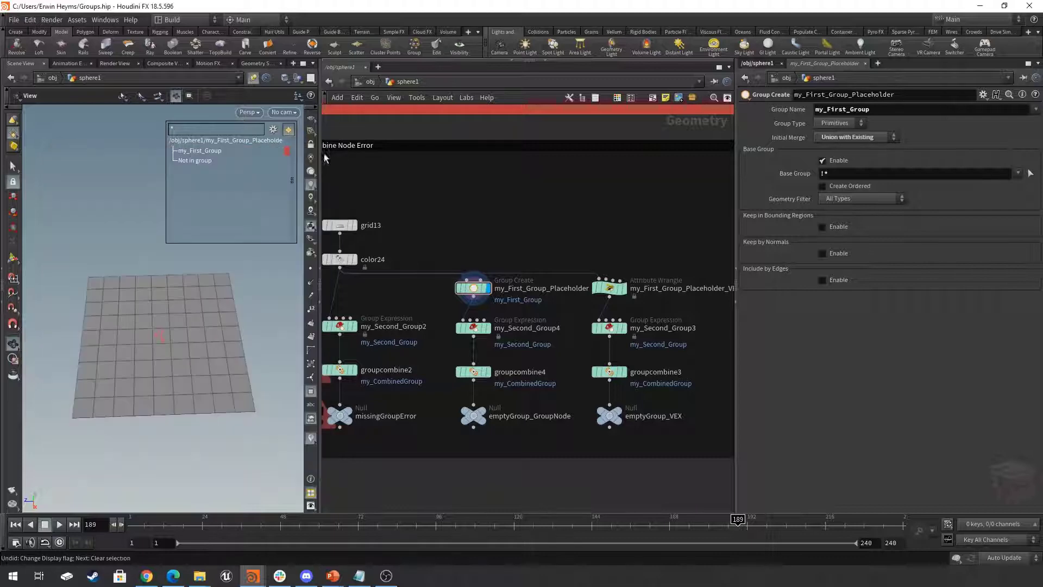
pyautogui.moveTo(579, 230); pyautogui.dragTo(547, 227, button='middle')
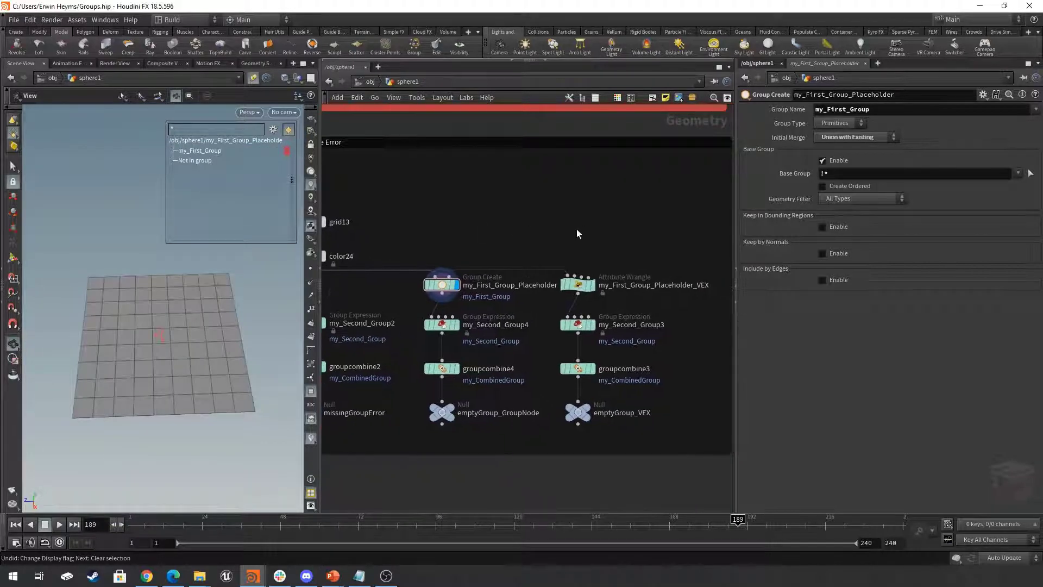
pyautogui.moveTo(651, 244); pyautogui.dragTo(618, 237, button='middle')
pyautogui.moveTo(611, 244); pyautogui.dragTo(521, 291)
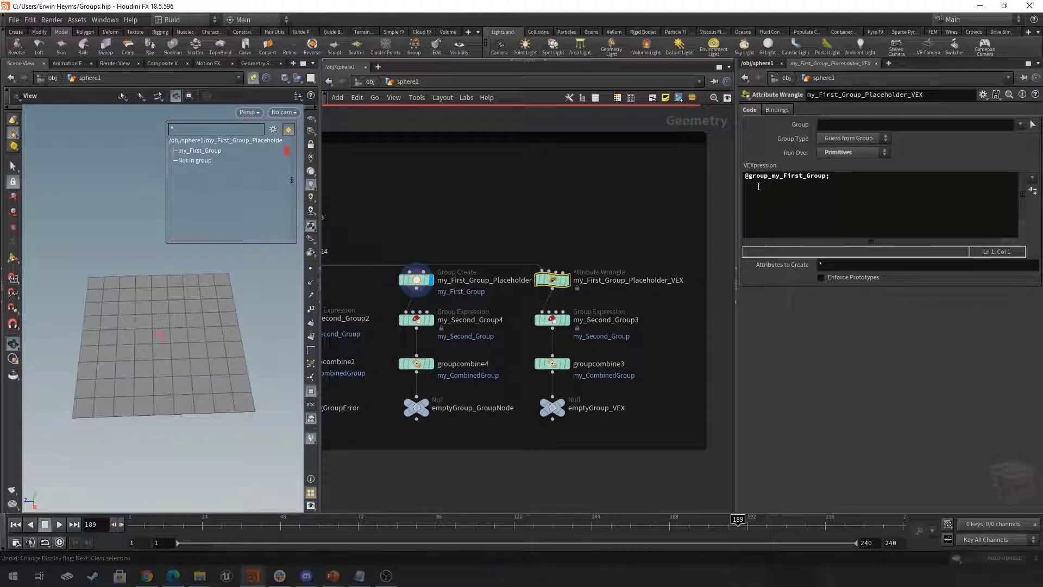
pyautogui.click(833, 181)
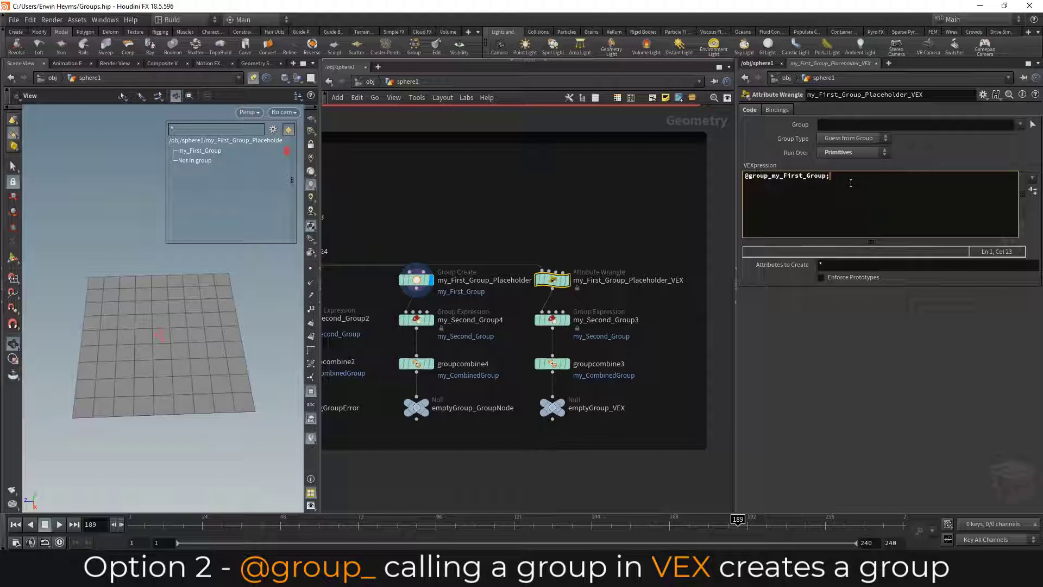
pyautogui.press('BackSpace')
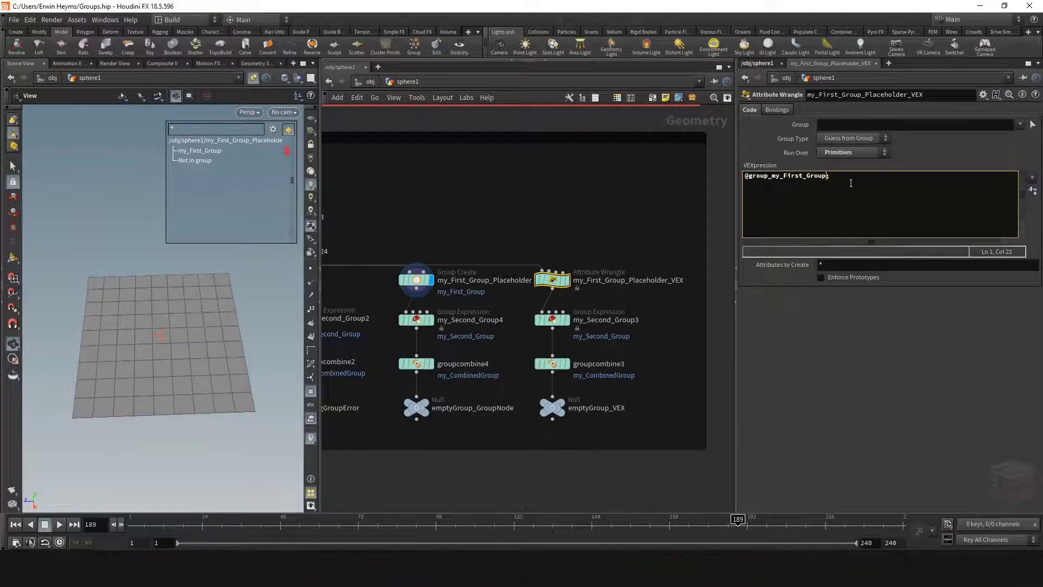
pyautogui.write('= 1')
pyautogui.press('Return')
pyautogui.press('BackSpace')
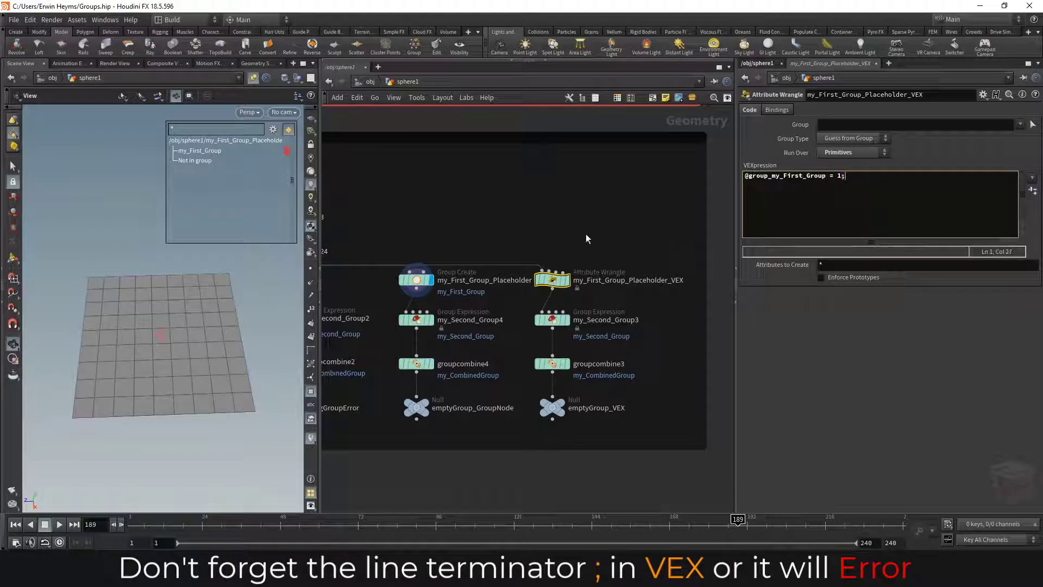
pyautogui.click(566, 279)
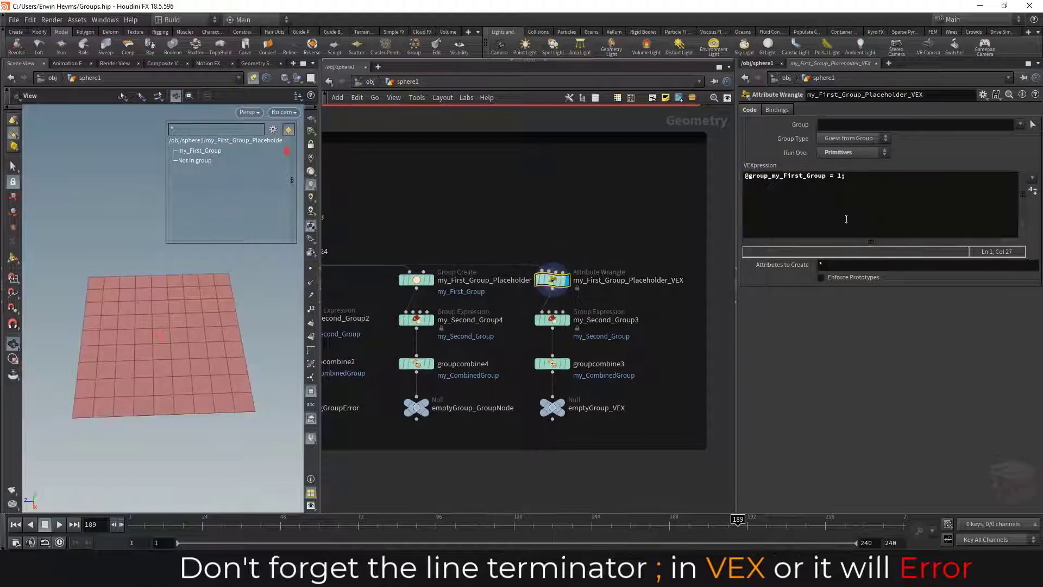
pyautogui.click(846, 183)
pyautogui.press('BackSpace')
pyautogui.press('BackSpace')
pyautogui.press('BackSpace')
pyautogui.press('BackSpace')
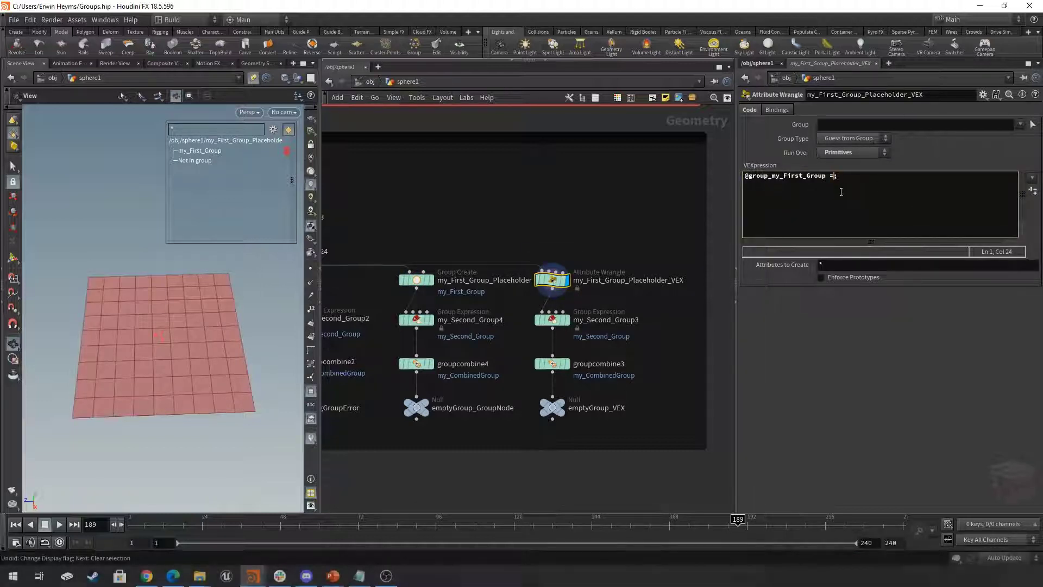
pyautogui.press('End')
pyautogui.press('Return')
pyautogui.click(625, 215)
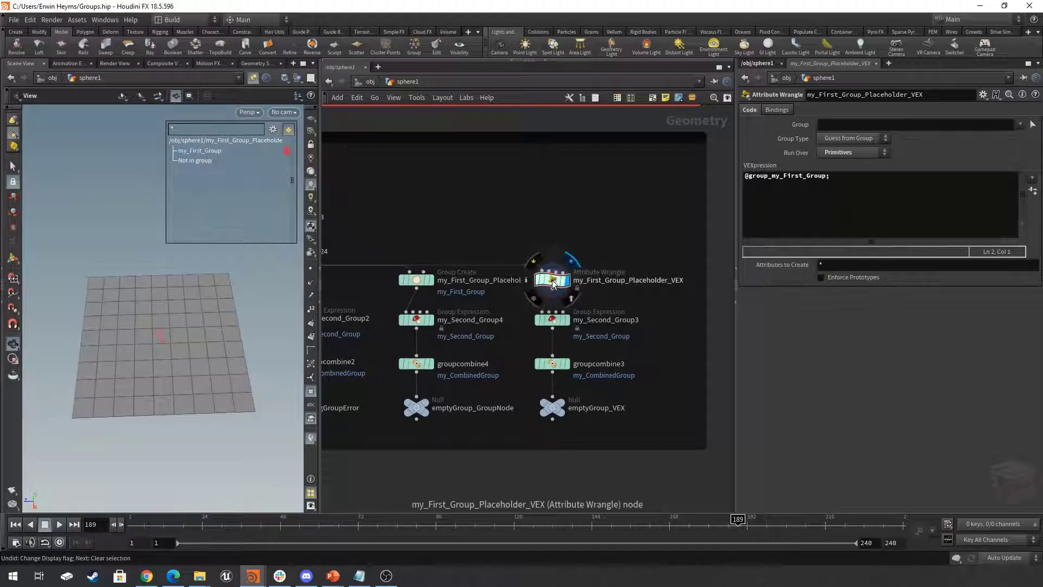
# - Check my_First_Group_Placeholder_VEX's primitive group in its node info, and select my_Second_Group3 below it
pyautogui.click(527, 280)
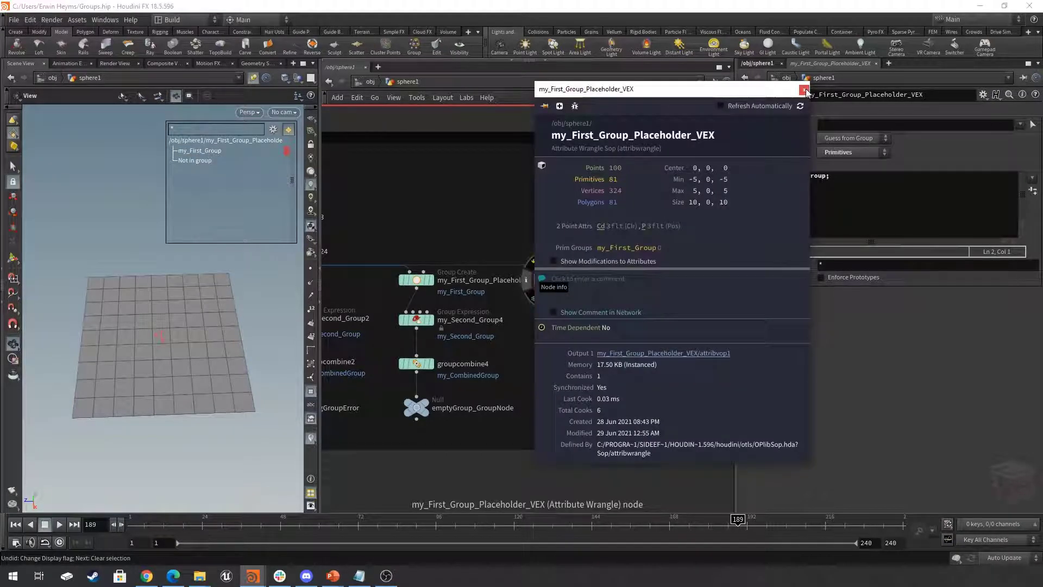
pyautogui.click(804, 89)
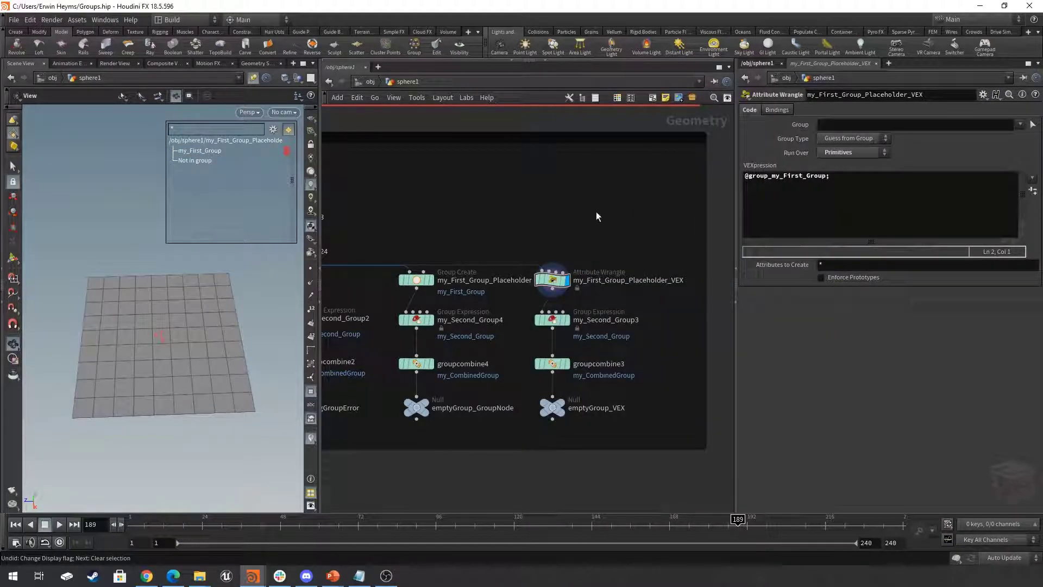
pyautogui.moveTo(618, 236); pyautogui.dragTo(624, 207, button='middle')
pyautogui.moveTo(675, 296); pyautogui.dragTo(691, 291, button='middle')
pyautogui.moveTo(680, 275); pyautogui.dragTo(552, 296)
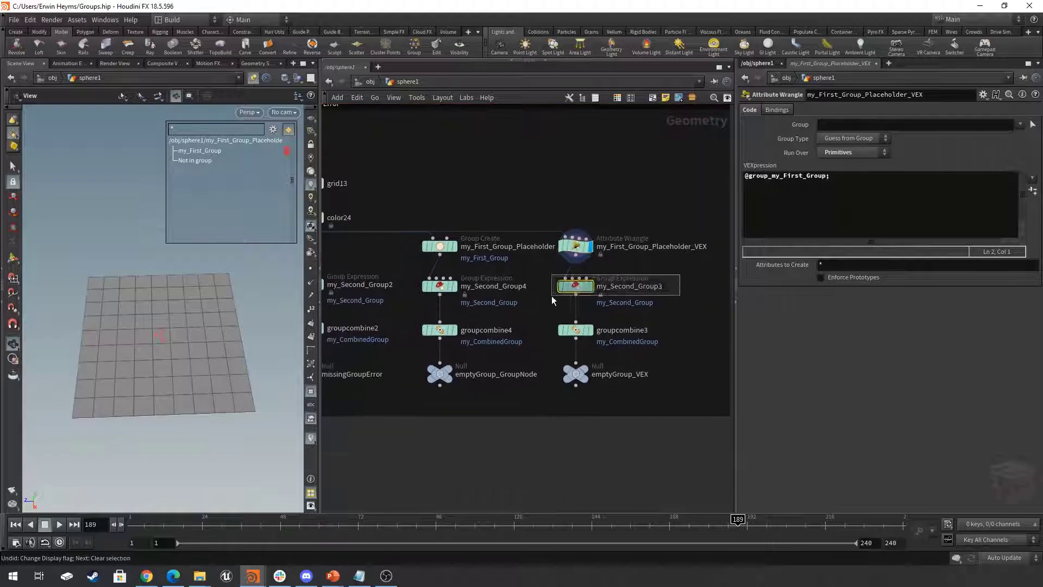
# - Select and display groupcombine3, toggle my_First_Group's highlight in the group list, and widen the parameter view to read the operands
pyautogui.click(591, 330)
pyautogui.click(576, 330)
pyautogui.moveTo(657, 323); pyautogui.dragTo(675, 305, button='middle')
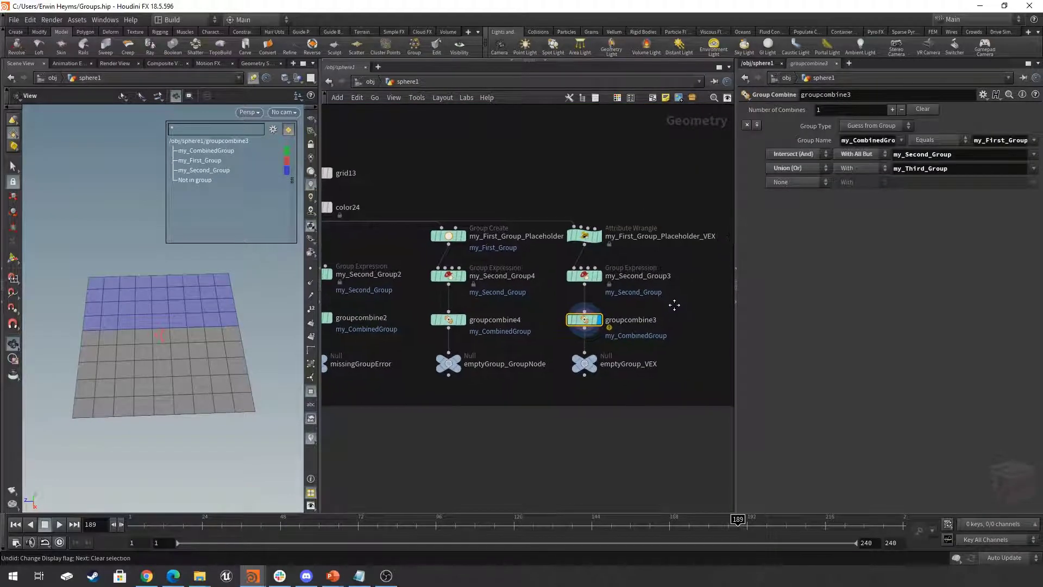
pyautogui.click(207, 159)
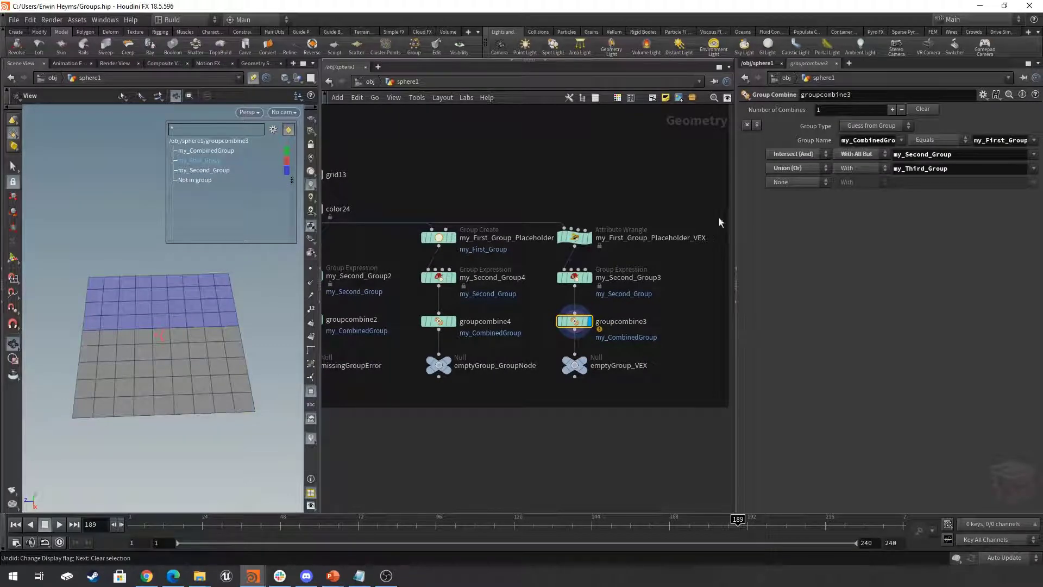
pyautogui.moveTo(736, 222); pyautogui.dragTo(587, 189)
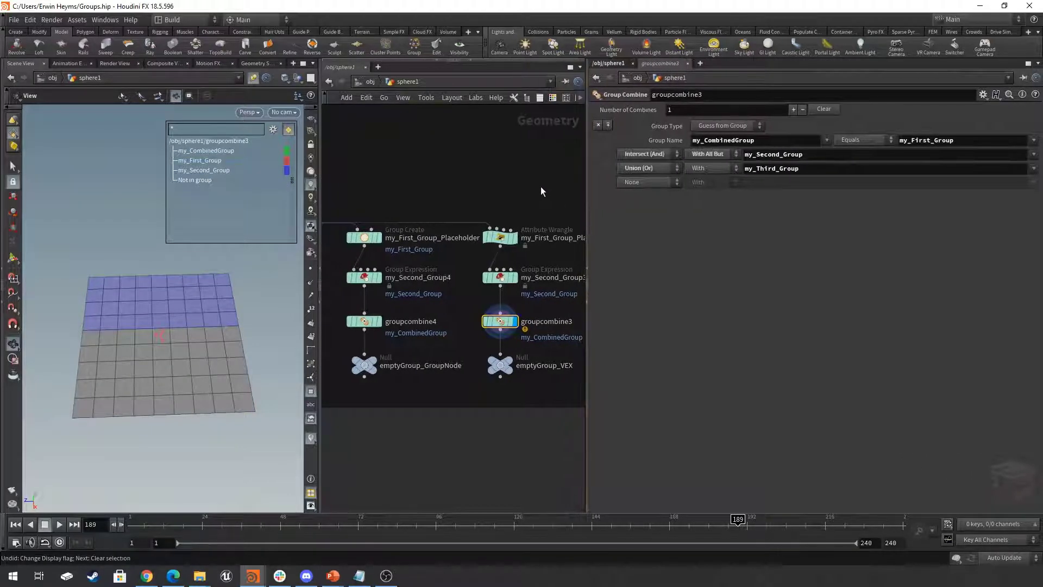
# - Look over the whole Group ERROR network box with its missing-group branch and its two placeholder branches
pyautogui.scroll(-4, 545, 189)
pyautogui.scroll(-2, 500, 325)
pyautogui.moveTo(500, 324); pyautogui.dragTo(493, 390, button='middle')
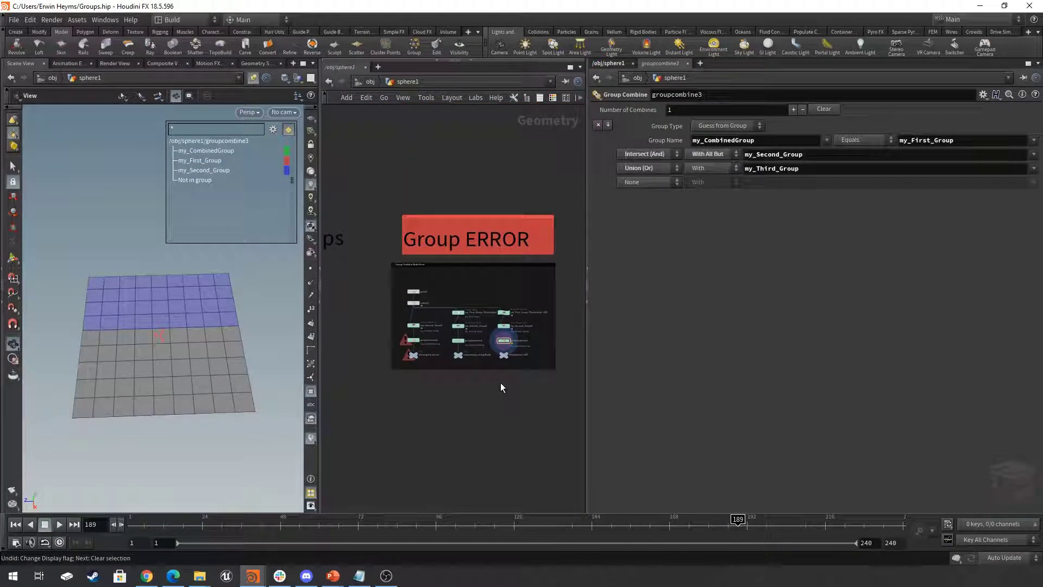
pyautogui.scroll(3, 501, 386)
pyautogui.moveTo(498, 389); pyautogui.dragTo(507, 403, button='middle')
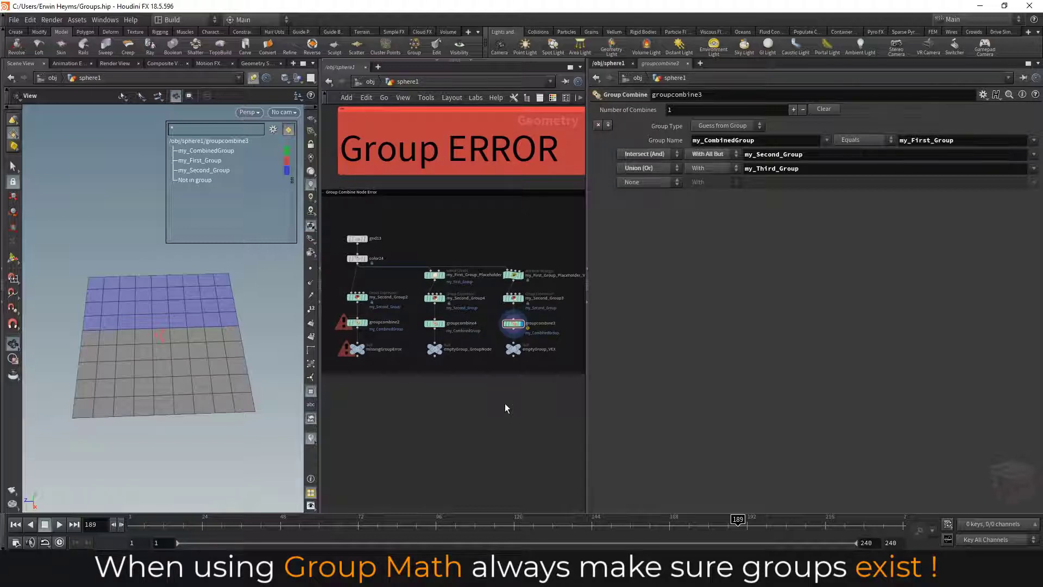
# - Widen the network view and display pointColorFromPrimGroup2 in the Difference between Attributes and Groups box
pyautogui.scroll(-8, 500, 411)
pyautogui.moveTo(495, 420)
pyautogui.mouseDown(button='middle')
pyautogui.moveTo(583, 423)
pyautogui.moveTo(485, 432)
pyautogui.mouseUp(button='middle')
pyautogui.scroll(3, 486, 431)
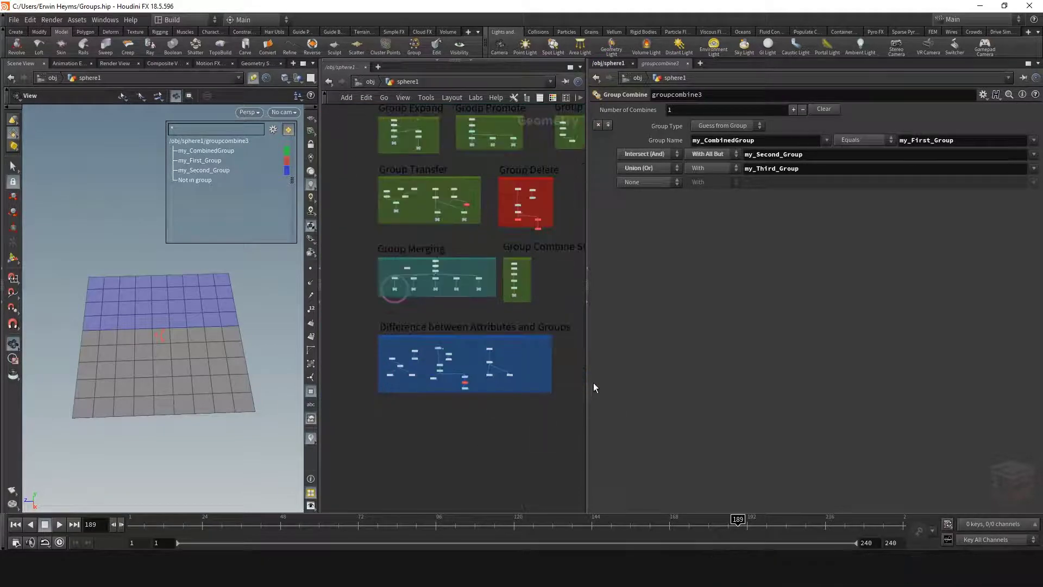
pyautogui.moveTo(589, 384); pyautogui.dragTo(728, 383)
pyautogui.scroll(2, 547, 442)
pyautogui.scroll(3, 548, 440)
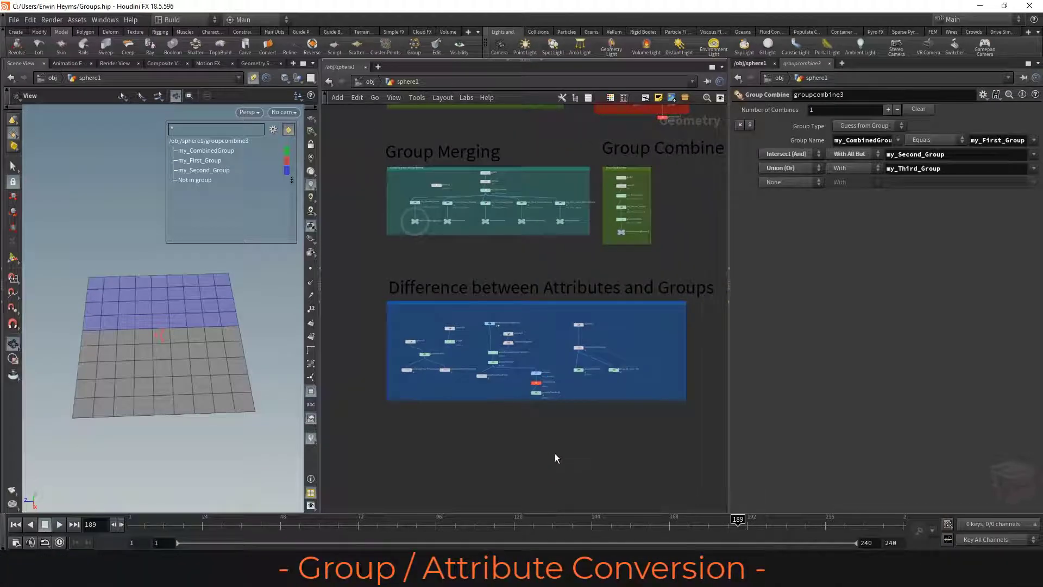
pyautogui.moveTo(534, 438); pyautogui.dragTo(471, 455, button='middle')
pyautogui.click(421, 366)
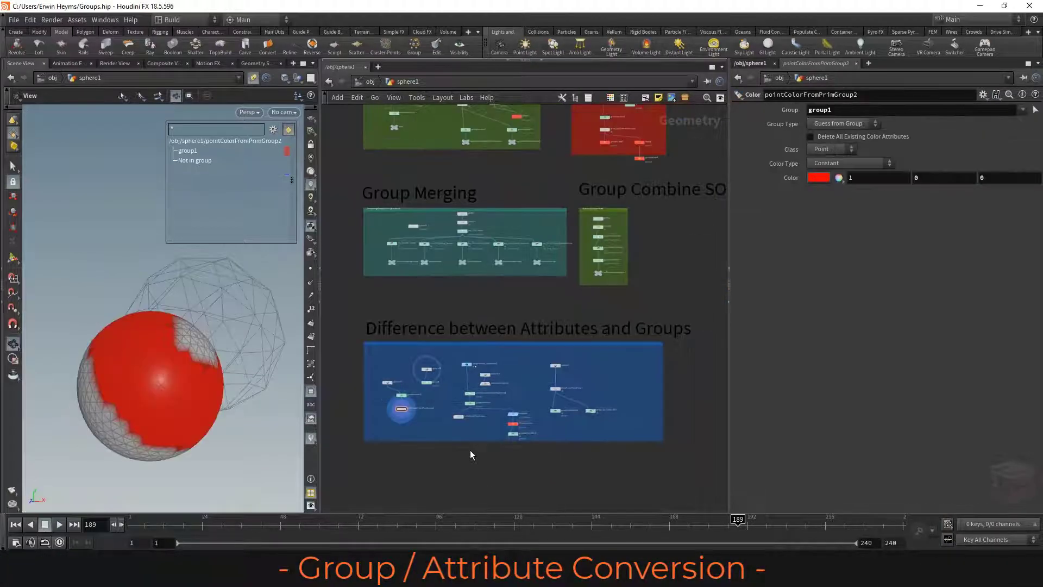
pyautogui.scroll(6, 393, 408)
pyautogui.moveTo(510, 365); pyautogui.dragTo(581, 373, button='middle')
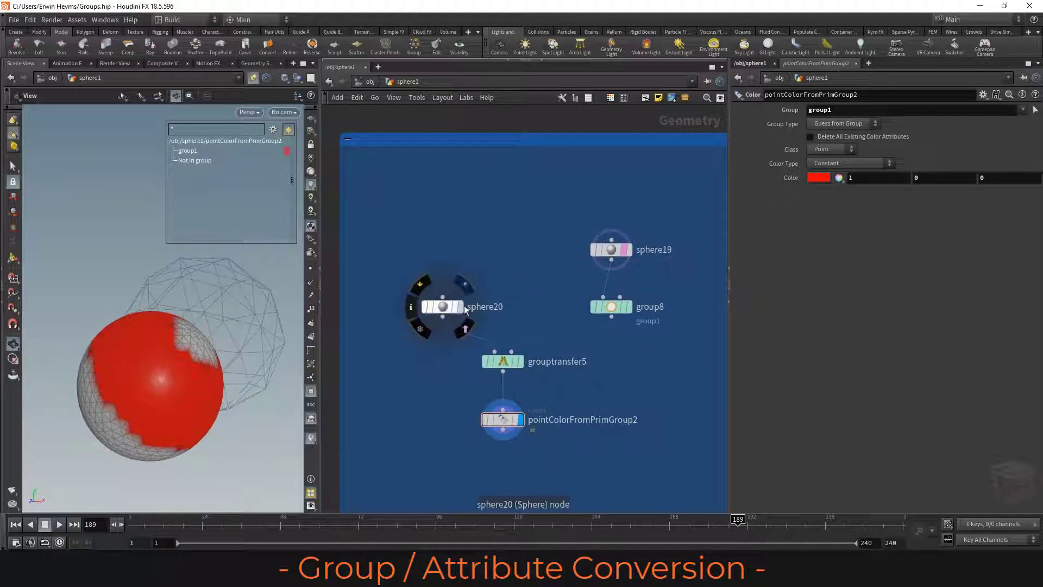
# - Display sphere20, sphere19, group8 and grouptransfer5 in turn, and select grouptransfer5 to examine the group transfer setup
pyautogui.click(459, 306)
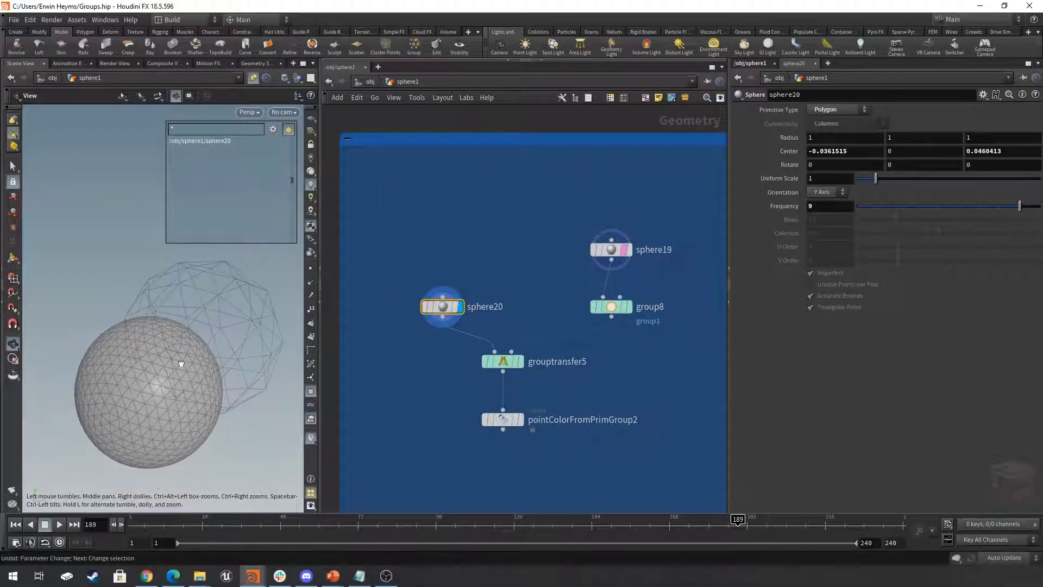
pyautogui.click(630, 250)
pyautogui.click(614, 307)
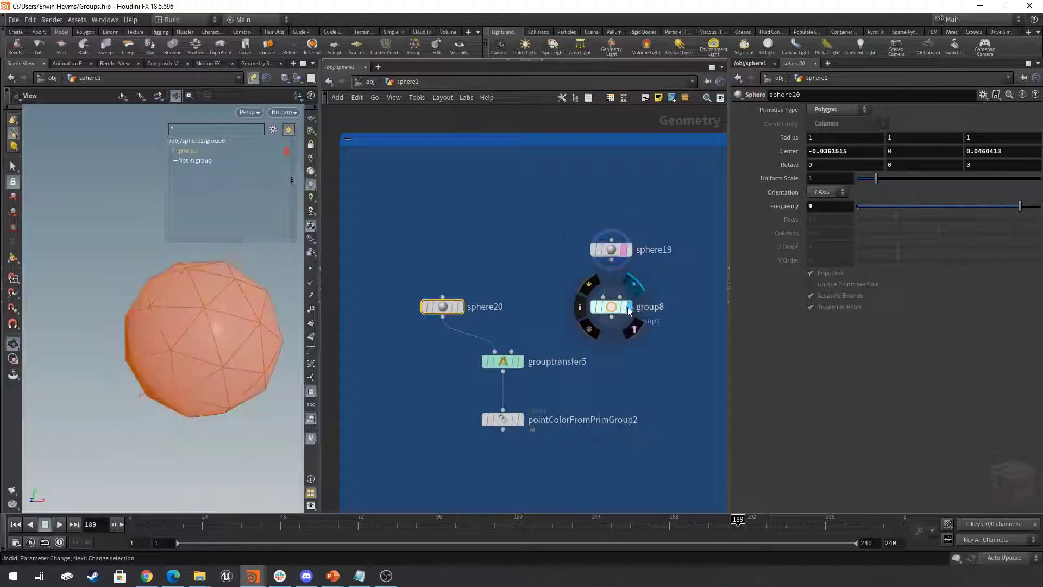
pyautogui.click(520, 362)
pyautogui.click(506, 363)
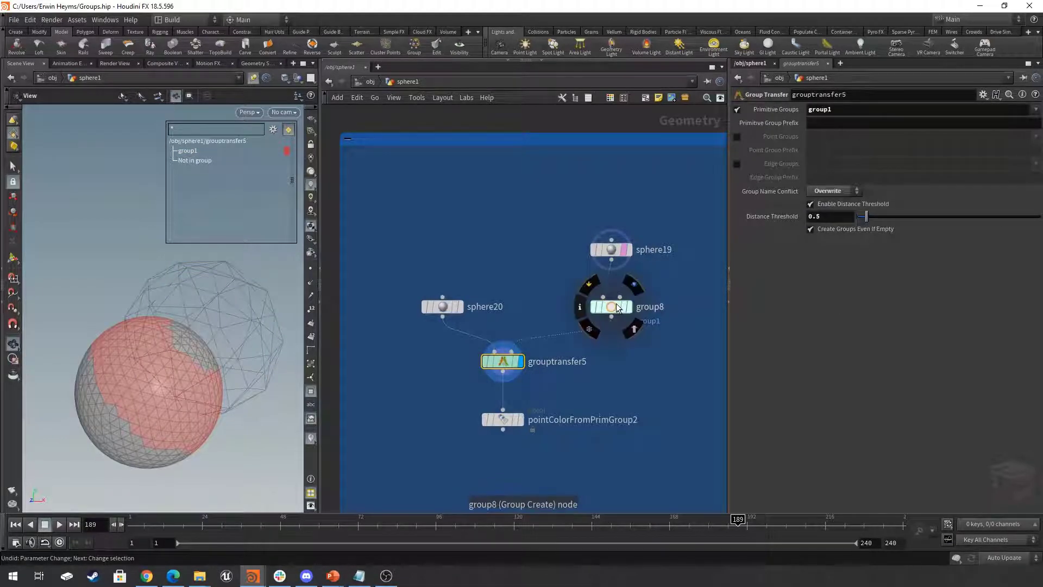
pyautogui.moveTo(499, 361)
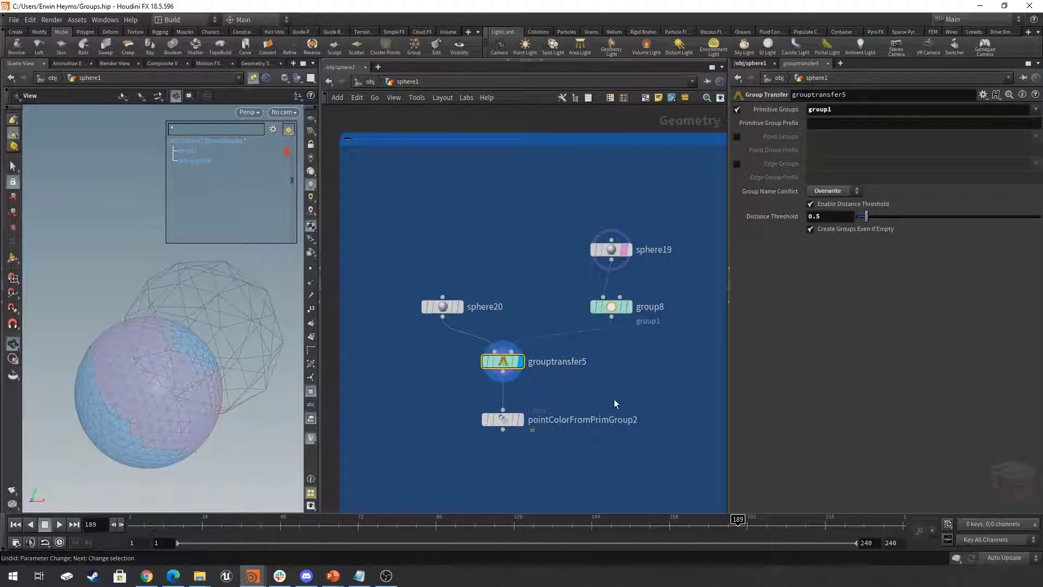
# - Display and select pointColorFromPrimGroup2, and inspect how its point colour follows the edges of primitive group group1
pyautogui.click(518, 421)
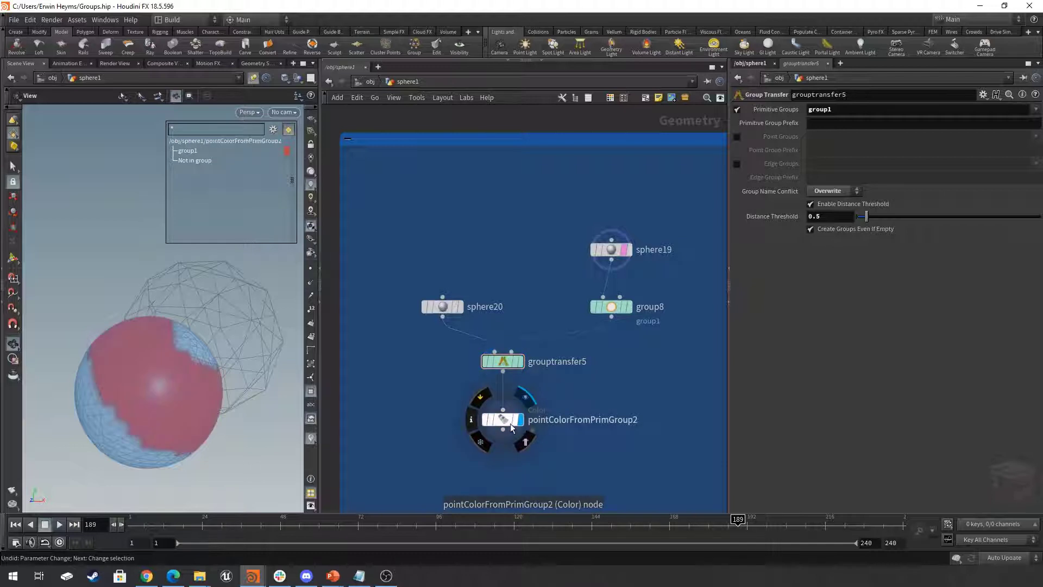
pyautogui.click(509, 421)
pyautogui.moveTo(240, 397); pyautogui.dragTo(227, 356)
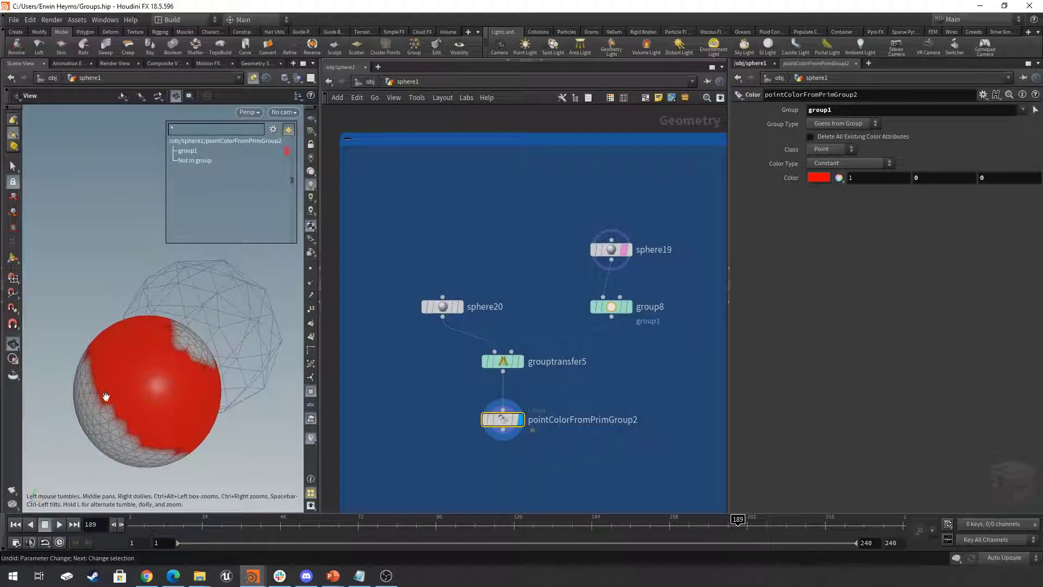
pyautogui.moveTo(159, 395)
pyautogui.mouseDown()
pyautogui.moveTo(150, 400)
pyautogui.moveTo(157, 396)
pyautogui.mouseUp()
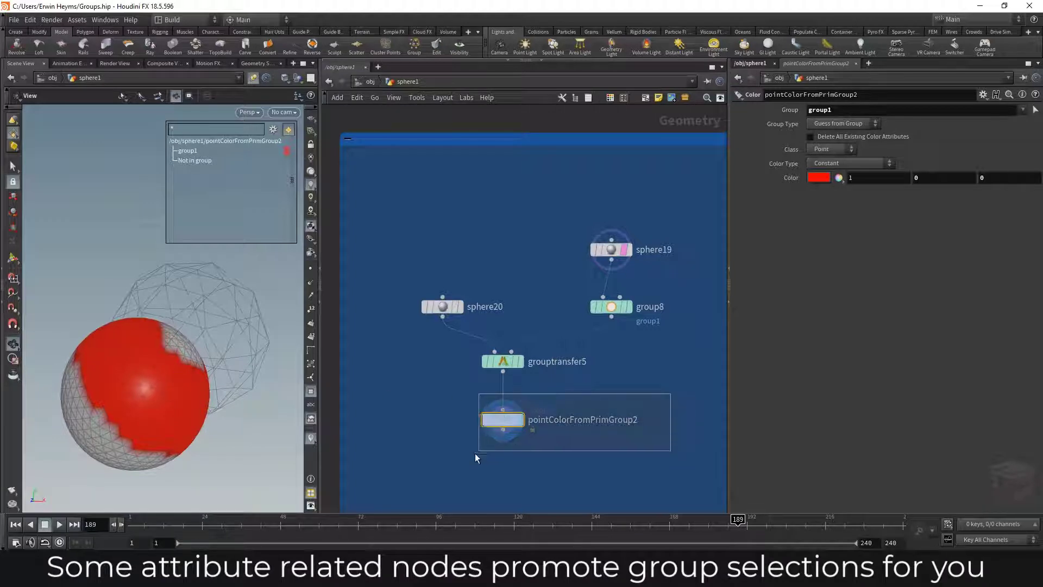
# - Check pointColorFromPrimGroup2's point colour values in its geometry spreadsheet, and close the spreadsheet
pyautogui.rightClick(508, 428)
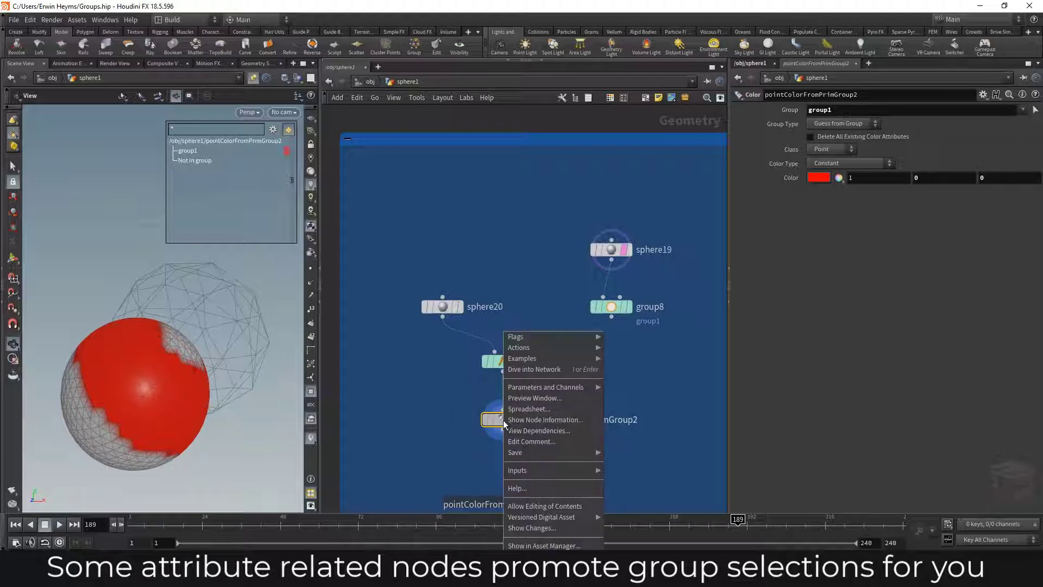
pyautogui.click(557, 412)
pyautogui.click(485, 267)
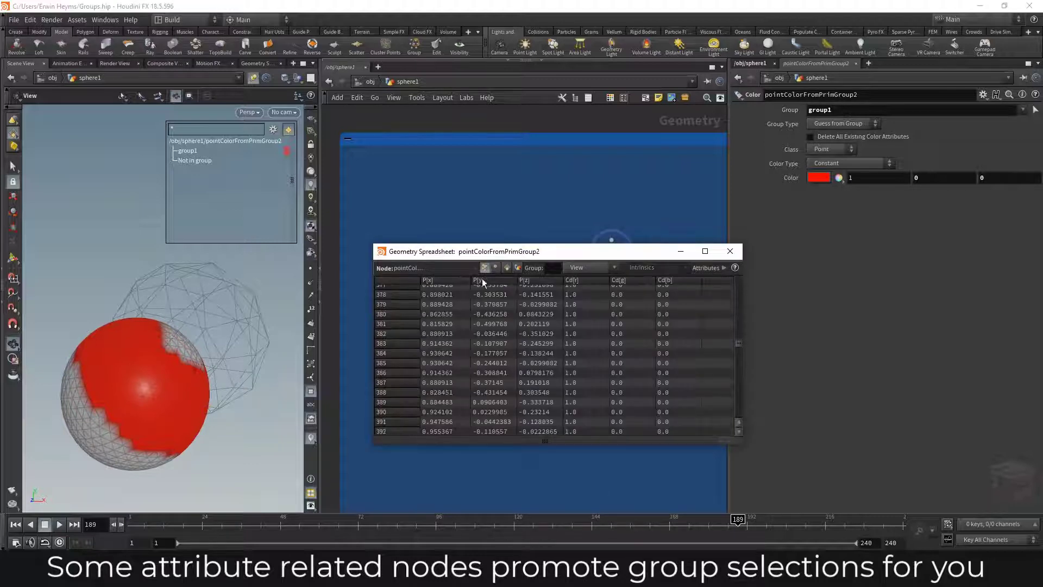
pyautogui.click(731, 252)
# - Display and select grouppromote4 in the rubbertoy network, and examine the promoted group on the model
pyautogui.scroll(-5, 674, 354)
pyautogui.moveTo(655, 362); pyautogui.dragTo(461, 370, button='middle')
pyautogui.scroll(5, 547, 401)
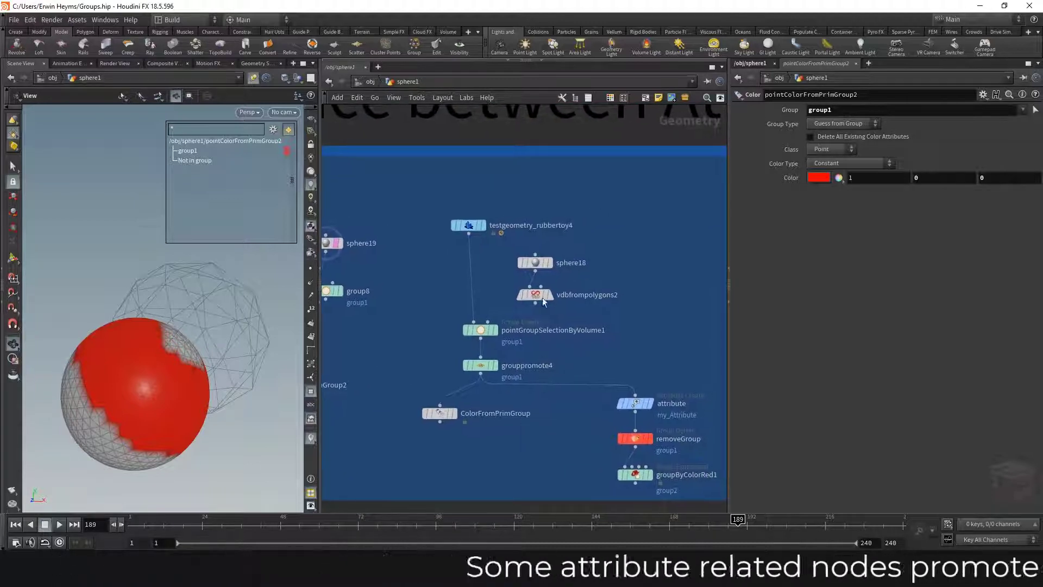
pyautogui.click(496, 367)
pyautogui.click(479, 367)
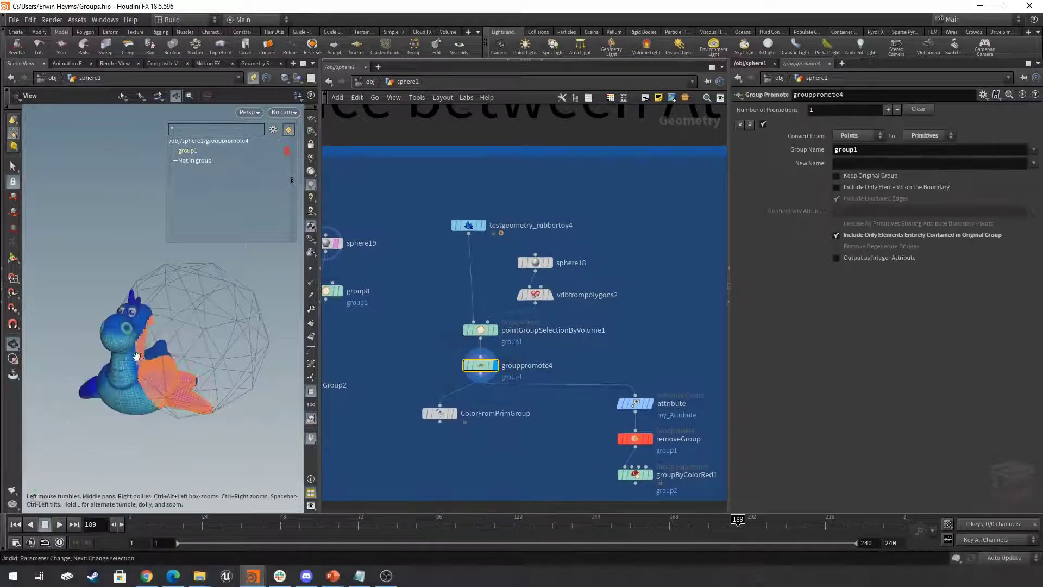
pyautogui.scroll(3, 205, 363)
pyautogui.moveTo(205, 363); pyautogui.dragTo(160, 373)
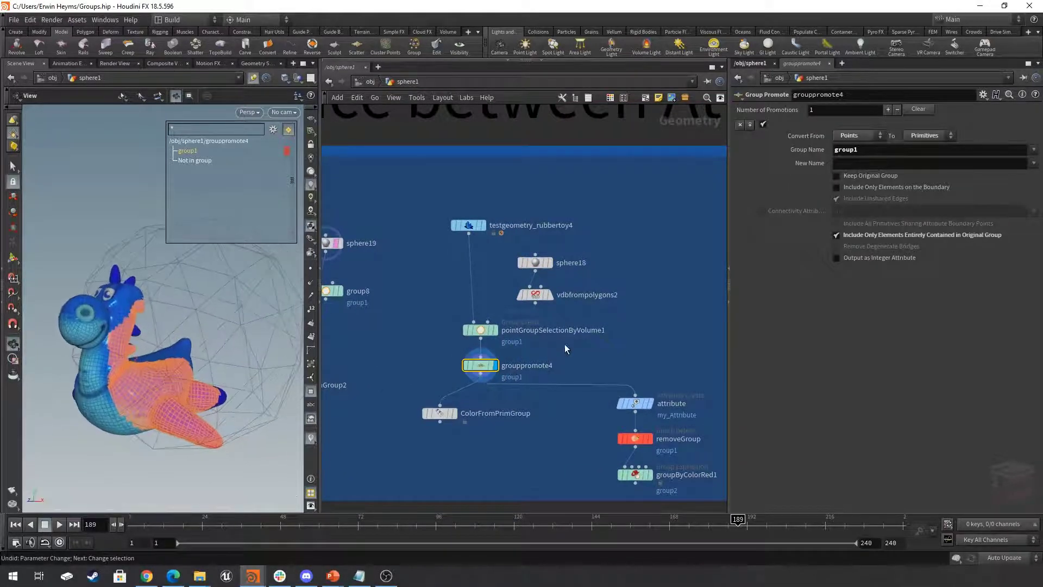
# - Inspect pointGroupSelectionByVolume1's bounding volume point group on the rubbertoy, and return the display and selection to grouppromote4
pyautogui.click(478, 330)
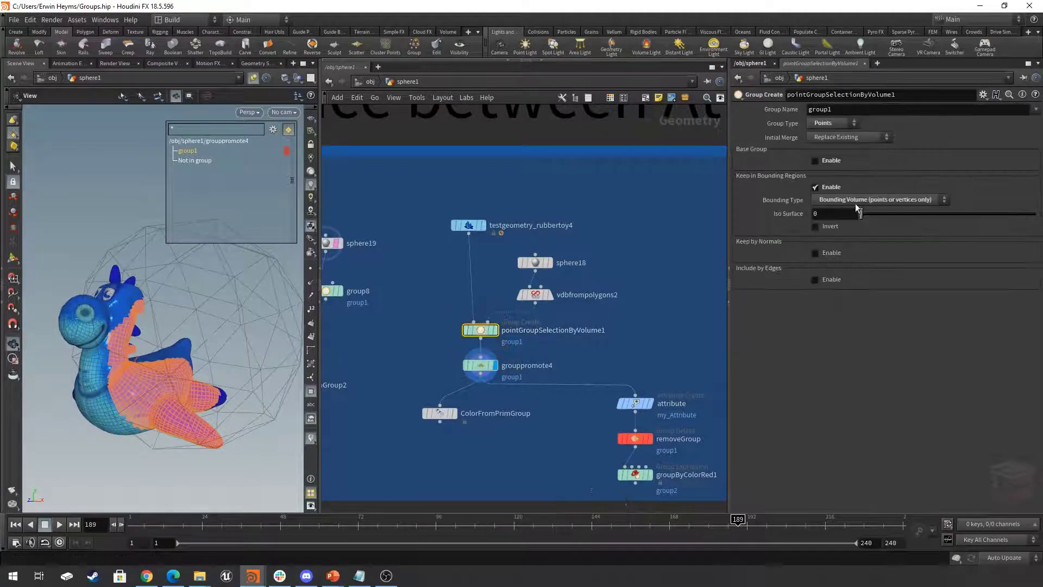
pyautogui.click(495, 330)
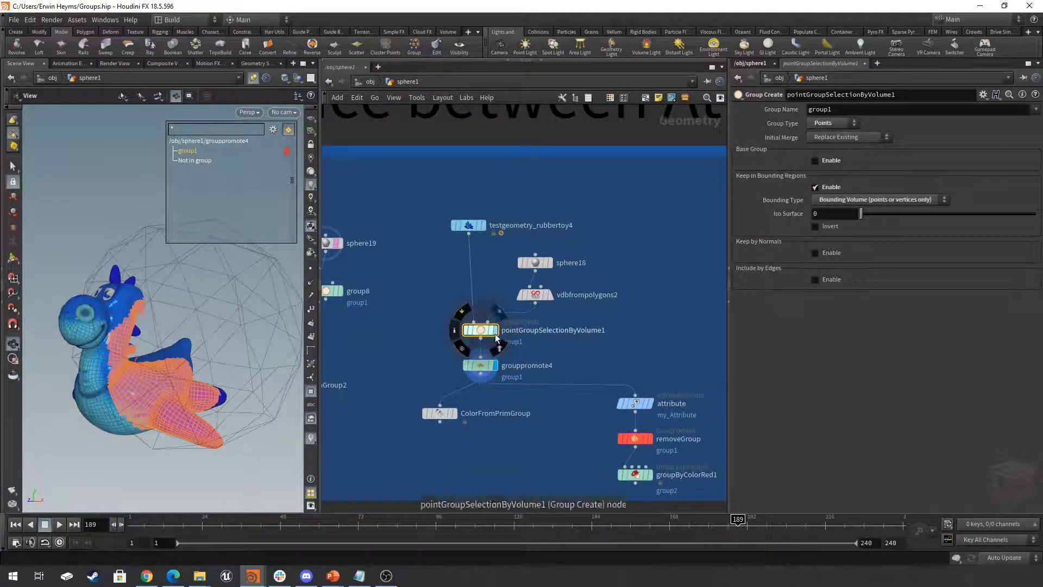
pyautogui.moveTo(163, 375); pyautogui.dragTo(184, 367)
pyautogui.click(495, 365)
pyautogui.click(478, 365)
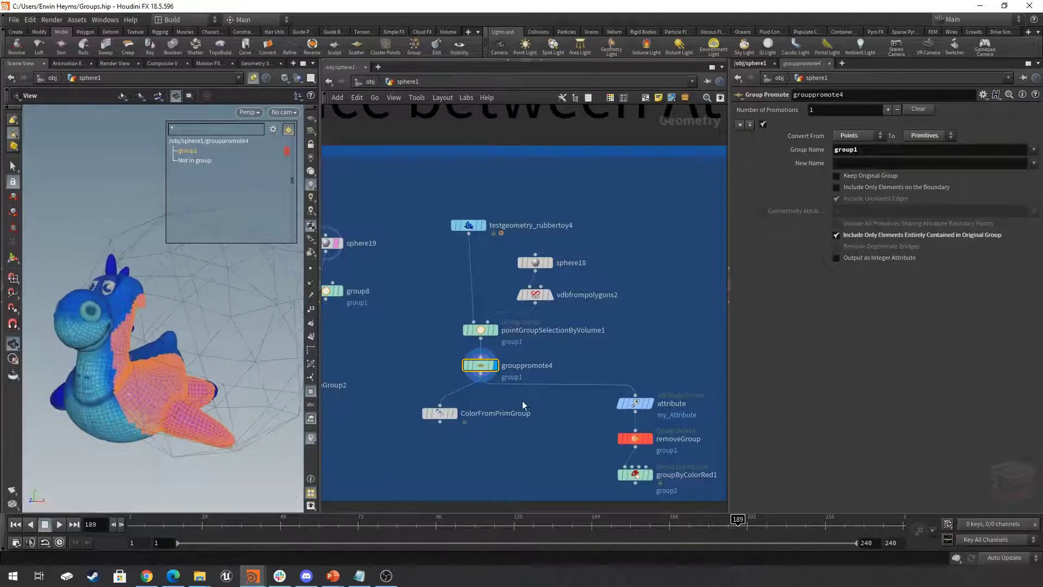
# - Display and select ColorFromPrimGroup, and examine the primitive colour it applies to group1
pyautogui.click(455, 415)
pyautogui.click(442, 416)
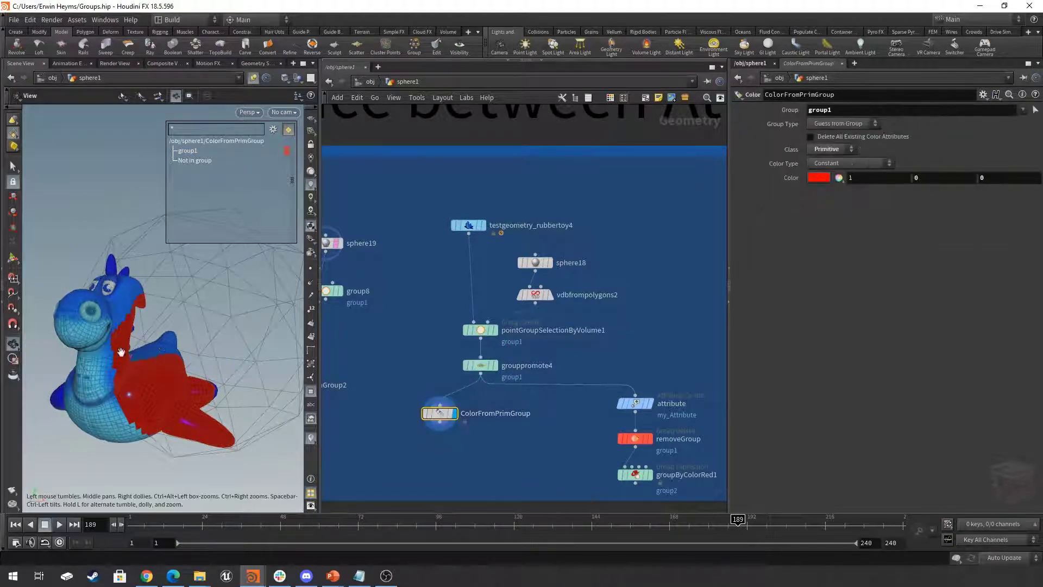
pyautogui.moveTo(141, 380)
pyautogui.mouseDown()
pyautogui.moveTo(98, 383)
pyautogui.moveTo(104, 373)
pyautogui.moveTo(140, 391)
pyautogui.moveTo(142, 381)
pyautogui.mouseUp()
# - Display the attribute node that writes my_Attribute to group1, and inspect the rubbertoy up close
pyautogui.moveTo(658, 353); pyautogui.dragTo(654, 352, button='middle')
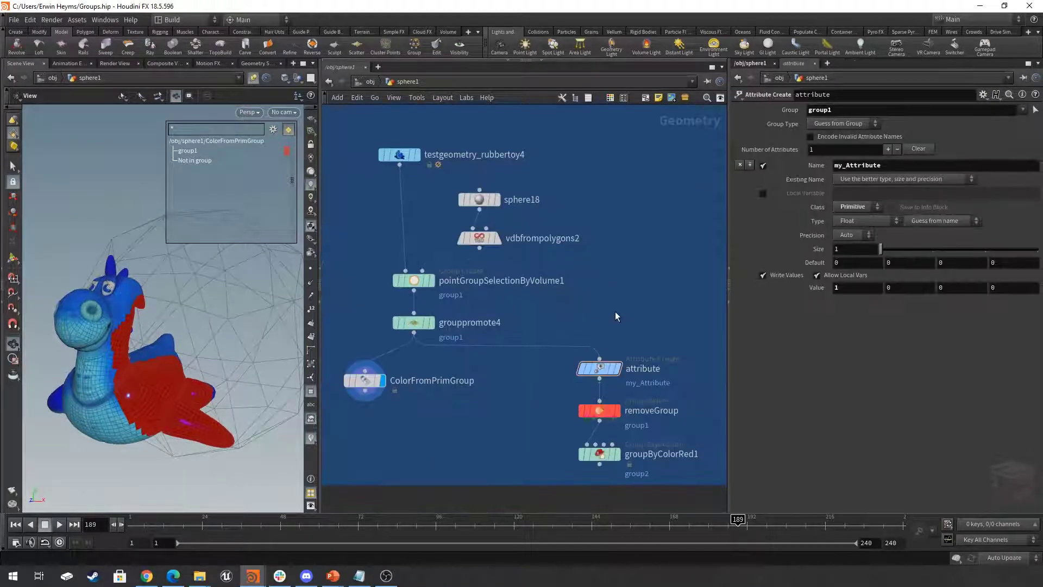
pyautogui.click(618, 374)
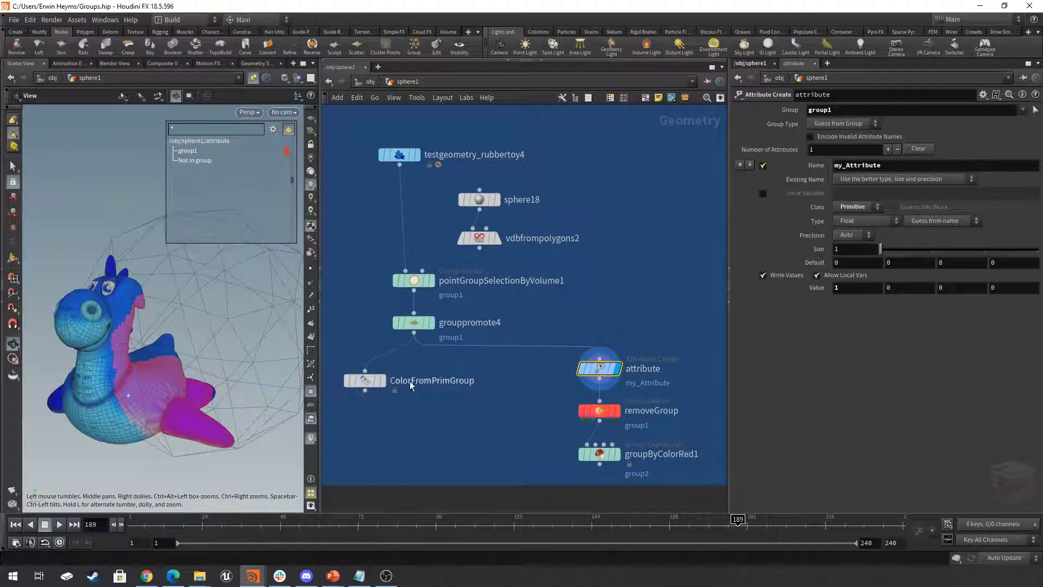
pyautogui.scroll(5, 117, 388)
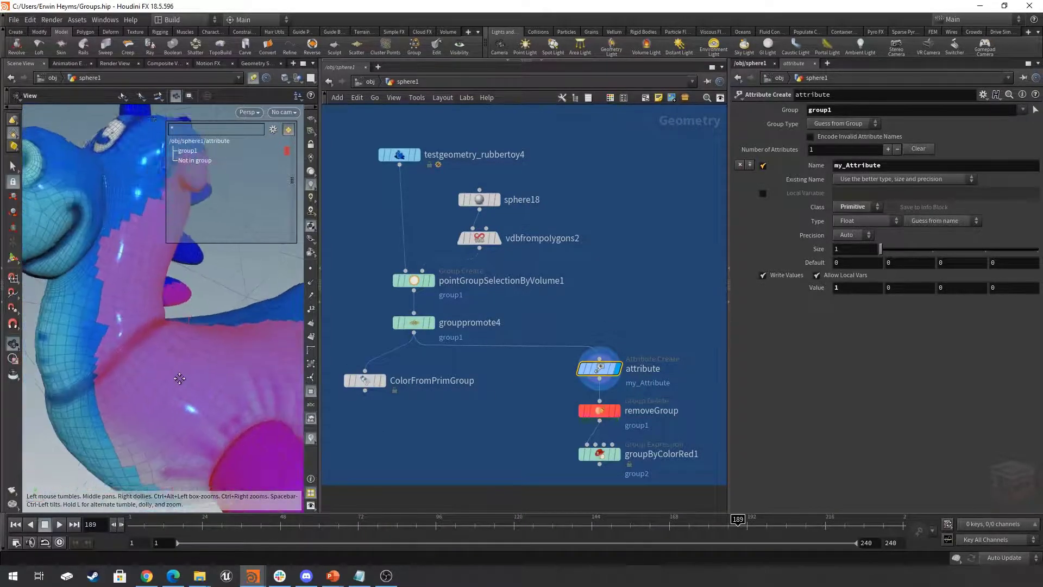
pyautogui.moveTo(214, 354); pyautogui.dragTo(205, 347)
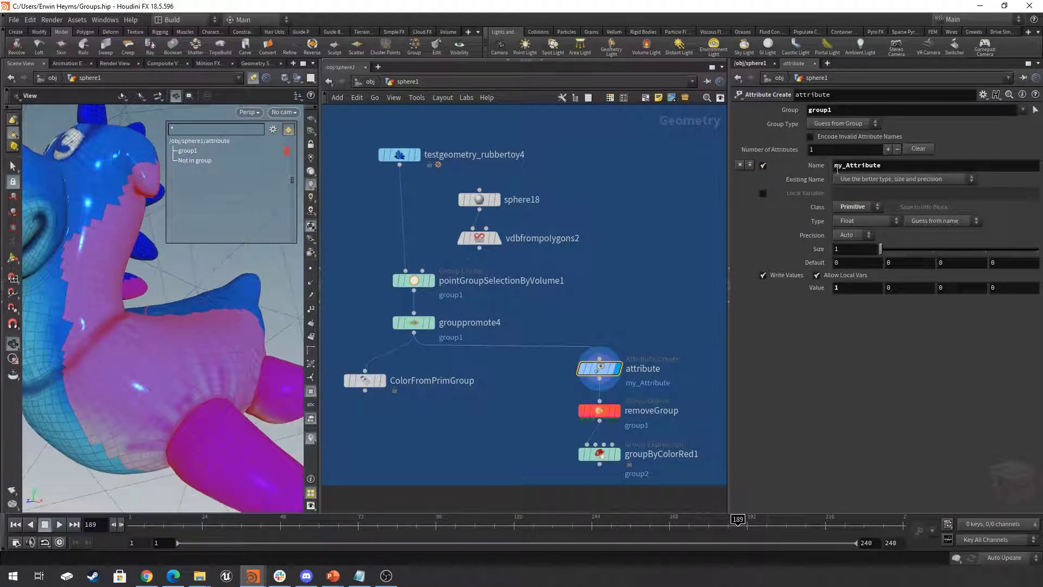
pyautogui.scroll(-5, 137, 387)
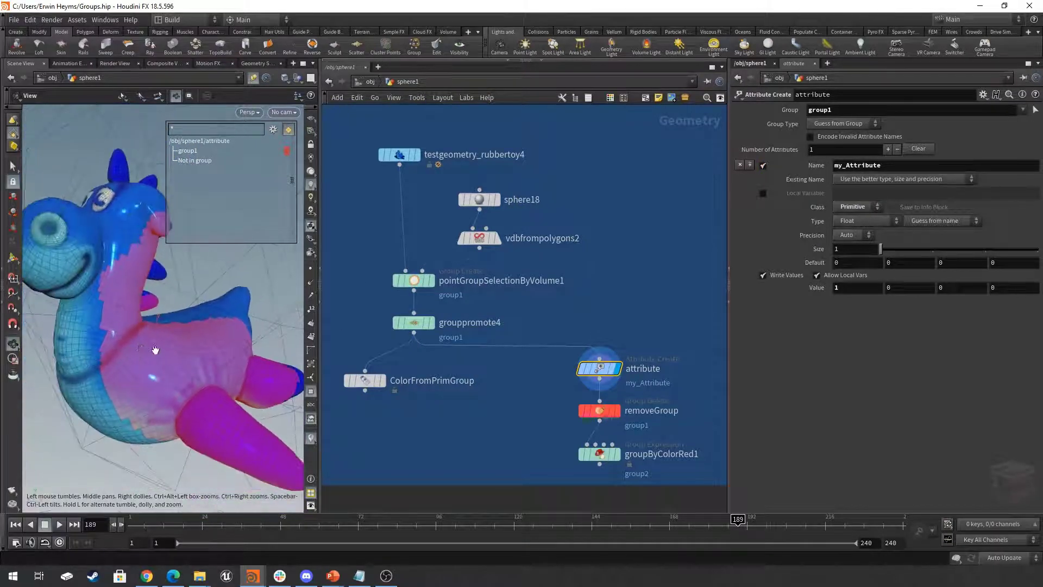
# - Widen the viewport, enable the my_Attribute scene visualizer in the display options, and inspect its markers on the rubbertoy's primitives
pyautogui.moveTo(315, 332); pyautogui.dragTo(407, 332)
pyautogui.press('d')
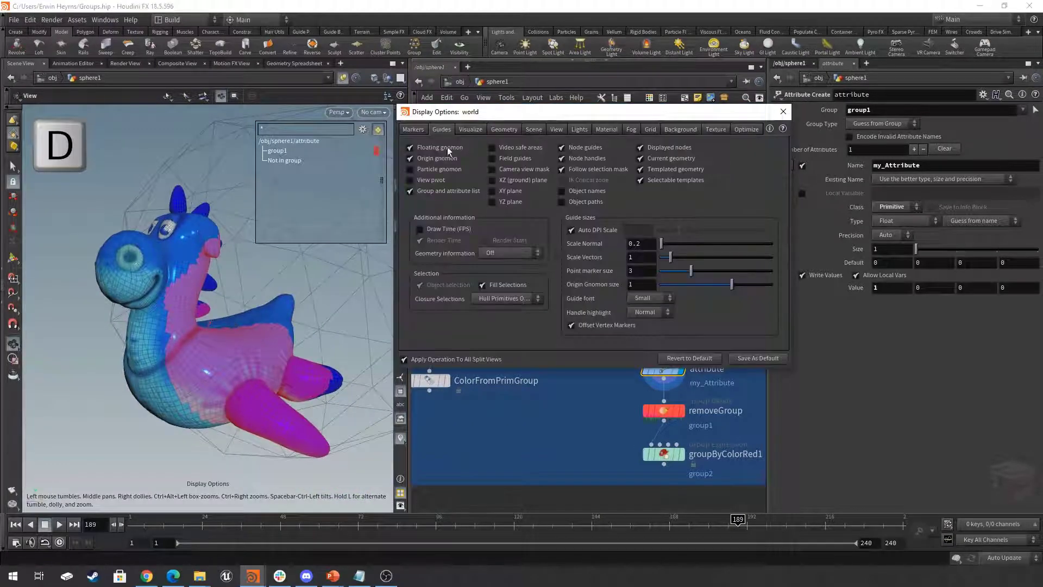
pyautogui.click(469, 129)
pyautogui.moveTo(531, 113); pyautogui.dragTo(451, 150)
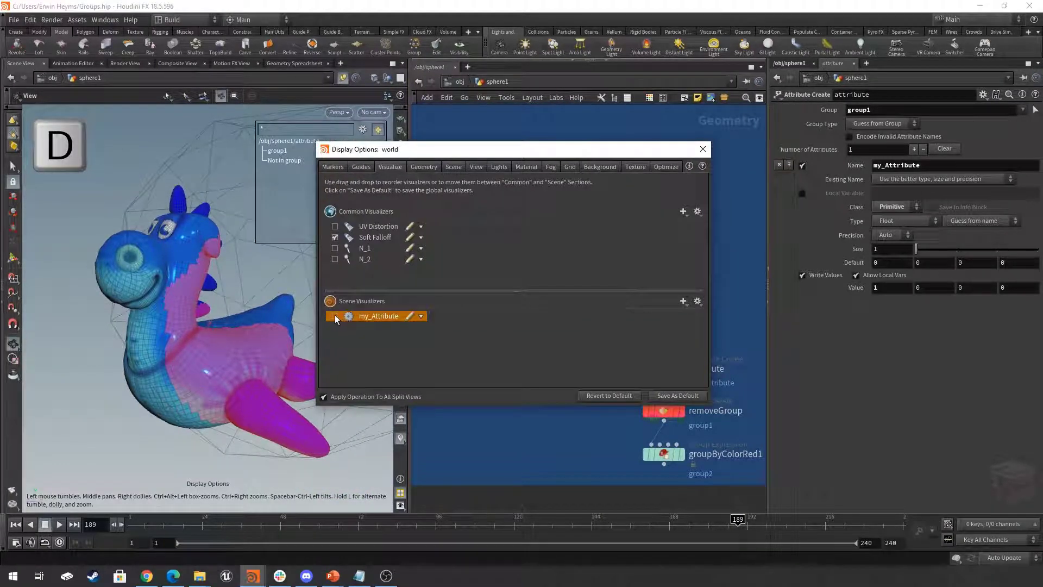
pyautogui.click(335, 316)
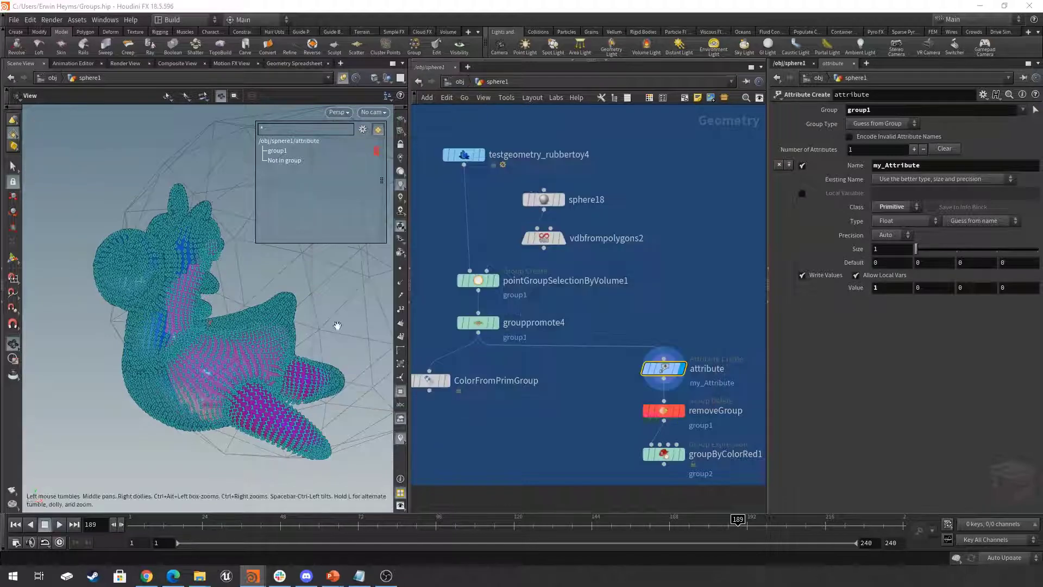
pyautogui.moveTo(208, 361); pyautogui.dragTo(391, 365, button='right')
pyautogui.moveTo(391, 365); pyautogui.dragTo(198, 363)
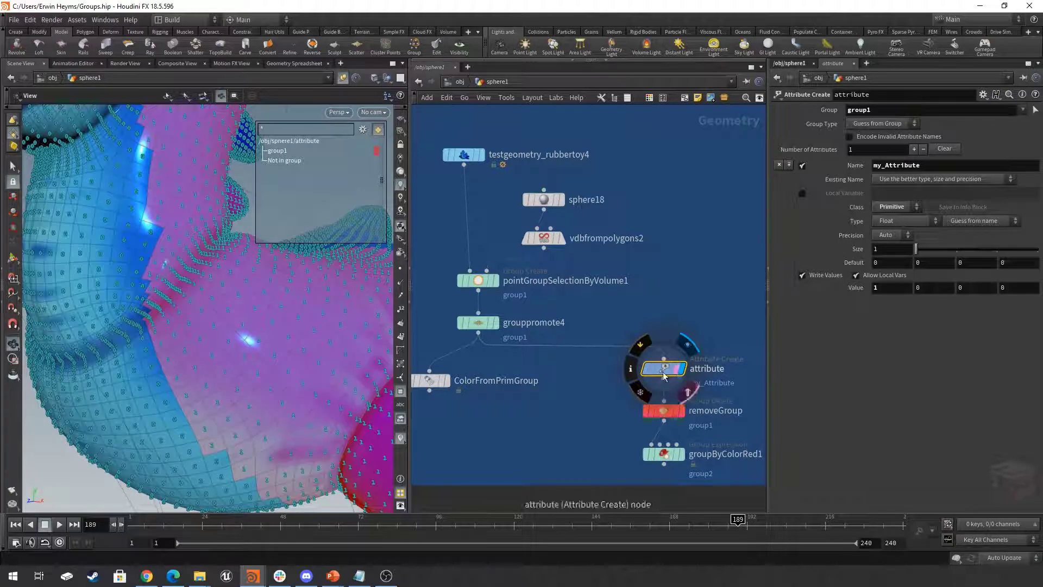
# - Display and select removeGroup, and examine the my_Attribute values on the rubbertoy with group1 deleted
pyautogui.moveTo(594, 410); pyautogui.dragTo(500, 401, button='middle')
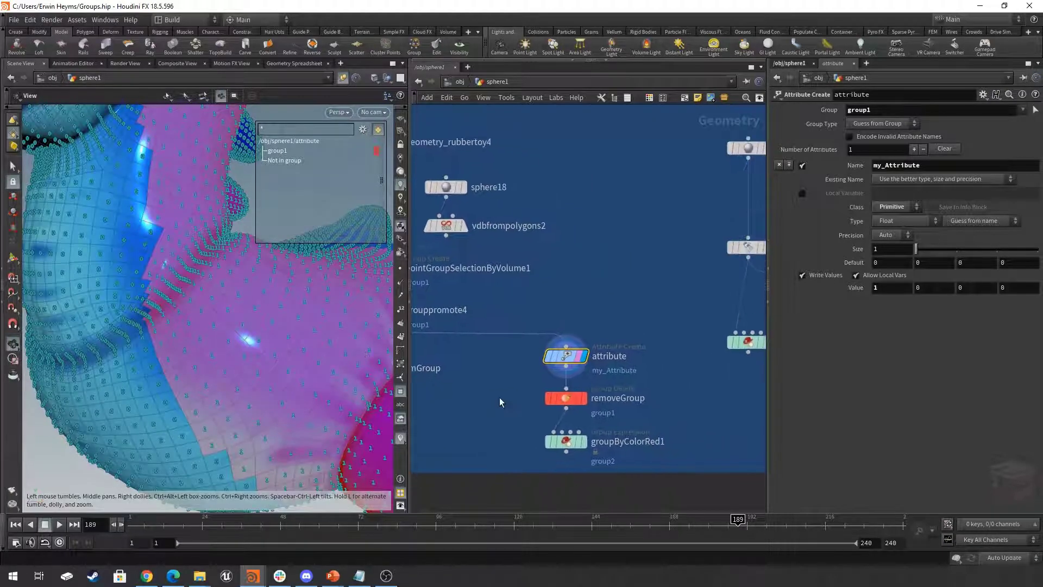
pyautogui.click(587, 403)
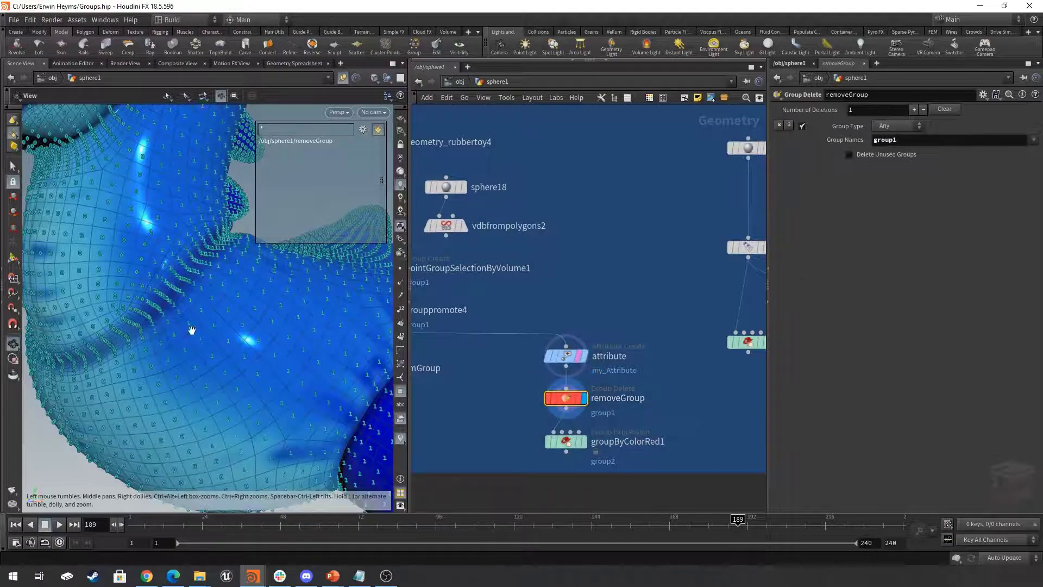
pyautogui.moveTo(226, 333); pyautogui.dragTo(268, 187)
pyautogui.moveTo(678, 419); pyautogui.dragTo(681, 395, button='middle')
pyautogui.scroll(2, 585, 446)
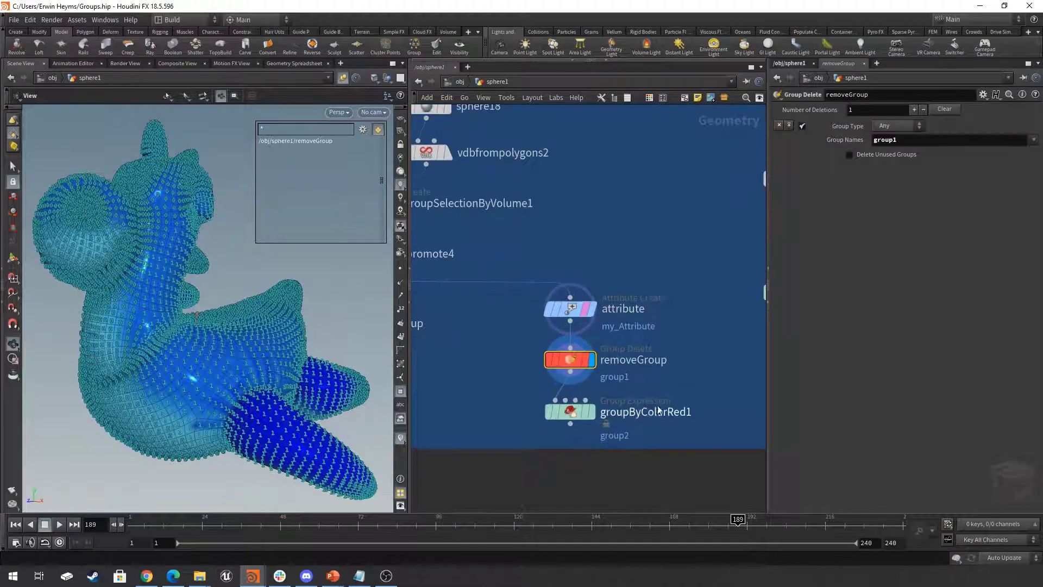
# - Select groupByColorRed1 to read its VEXpression for group2
pyautogui.moveTo(713, 388); pyautogui.dragTo(492, 436)
pyautogui.moveTo(571, 415)
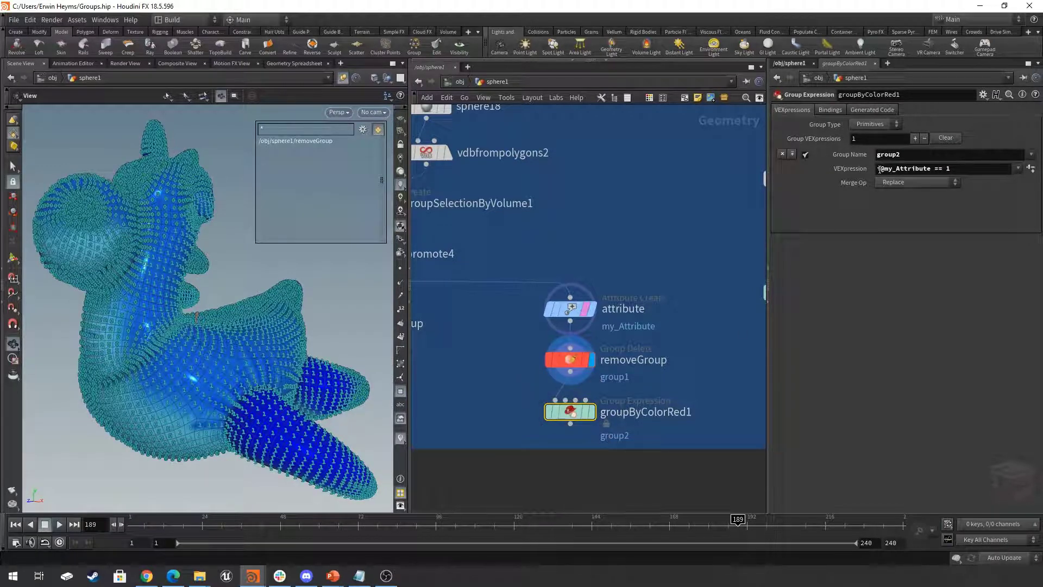
# - Review the i@my_Attribute == 1 expression, display groupByColorRed1, and inspect group2 on the rubbertoy
pyautogui.moveTo(880, 169); pyautogui.dragTo(934, 168)
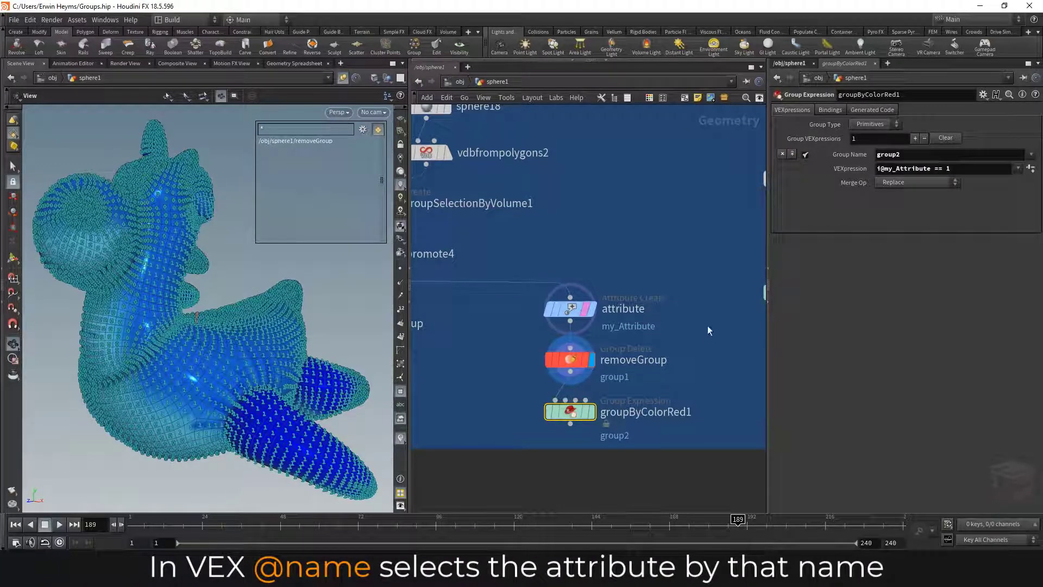
pyautogui.click(591, 412)
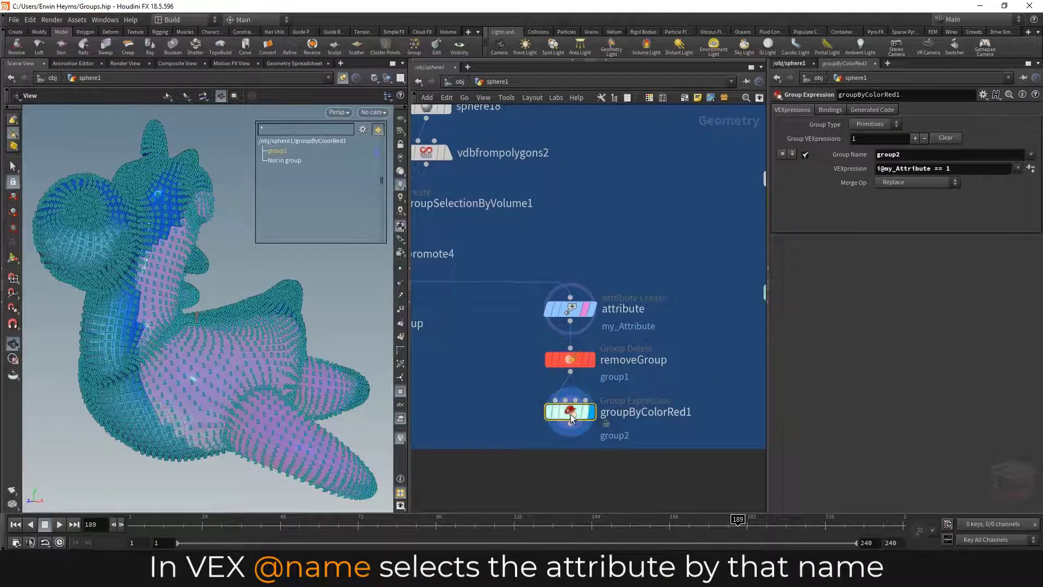
pyautogui.moveTo(185, 341); pyautogui.dragTo(313, 355)
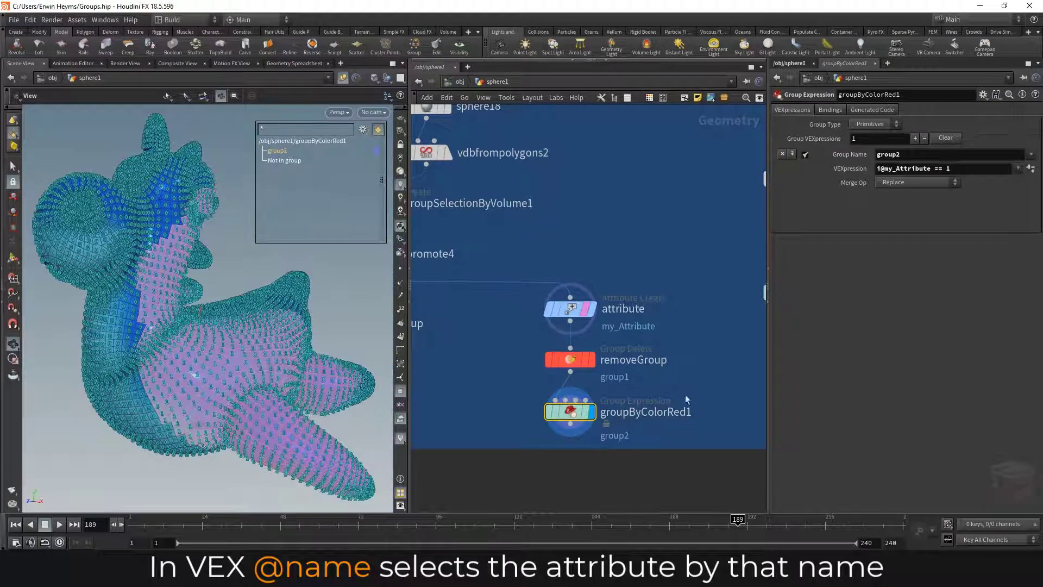
# - Add an Attribute Delete node connected below groupByColorRed1 and display it
pyautogui.moveTo(696, 382); pyautogui.dragTo(682, 337, button='middle')
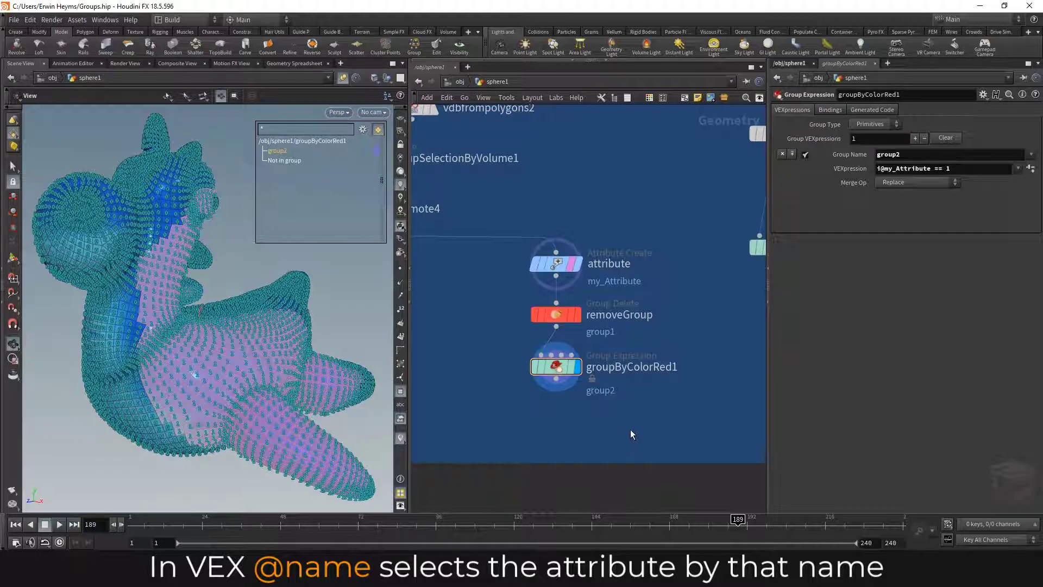
pyautogui.press('Tab')
pyautogui.write('a')
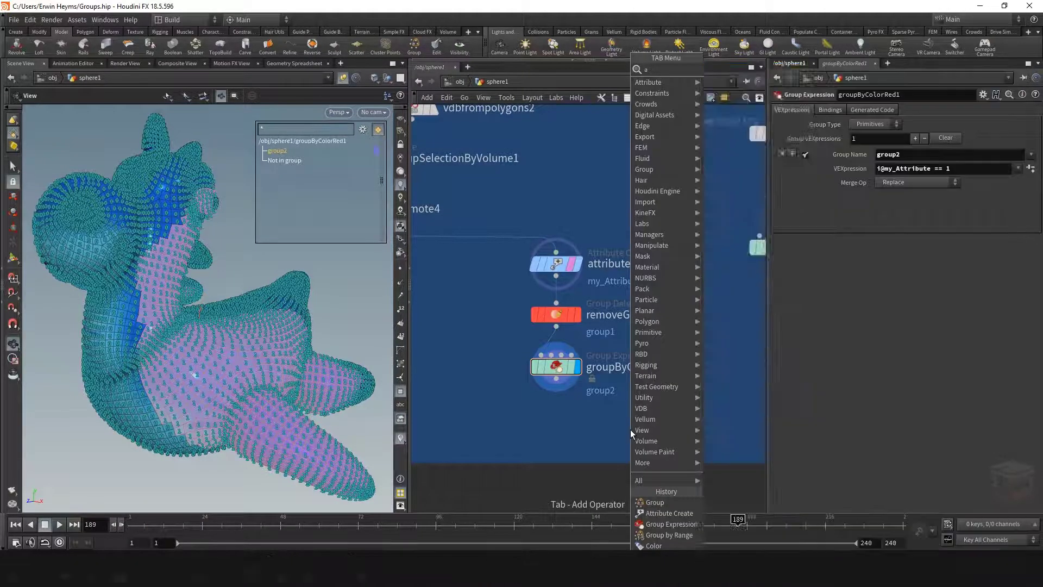
pyautogui.write('ttribute w')
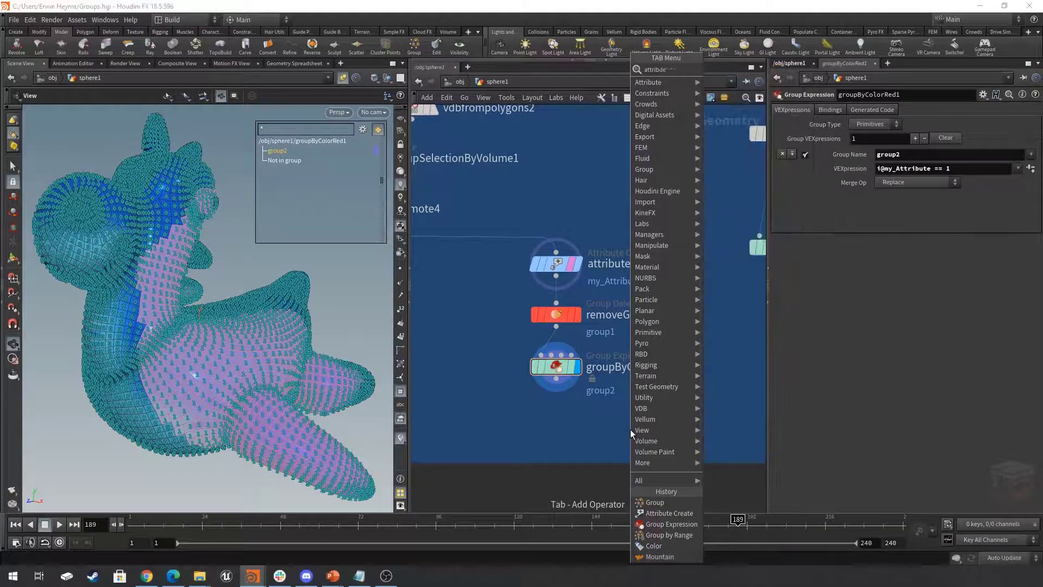
pyautogui.press('Return')
pyautogui.click(556, 426)
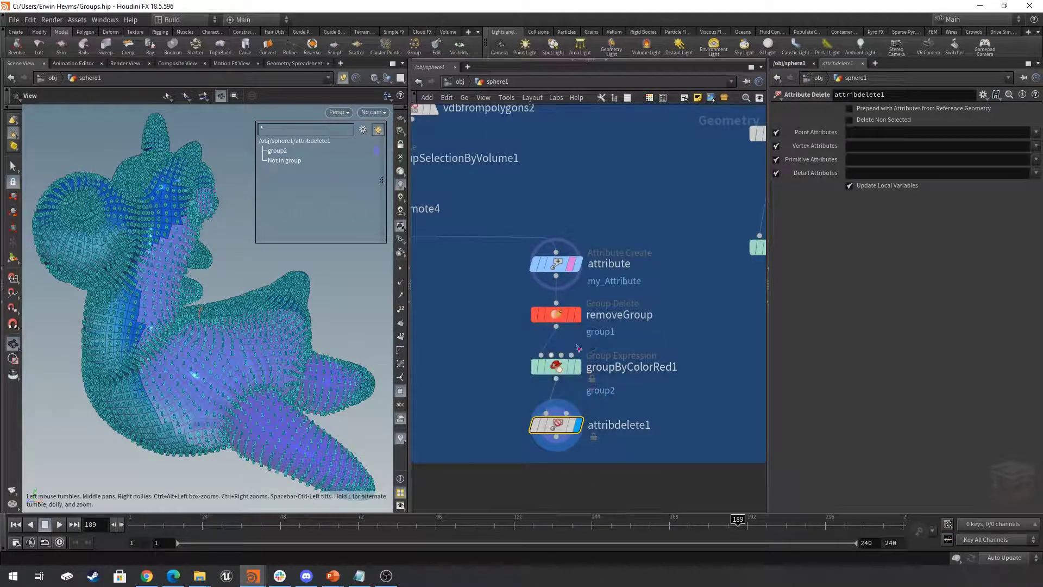
# - Set the Attribute Delete node to remove the primitive attribute my_Attribute, and inspect the rubbertoy
pyautogui.click(1037, 160)
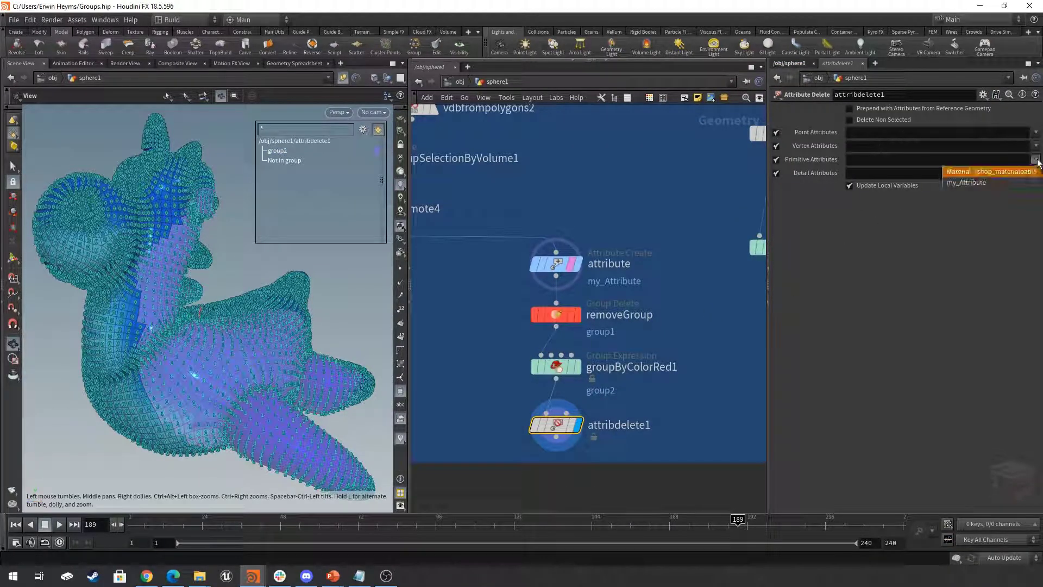
pyautogui.click(967, 182)
pyautogui.moveTo(210, 340); pyautogui.dragTo(193, 354)
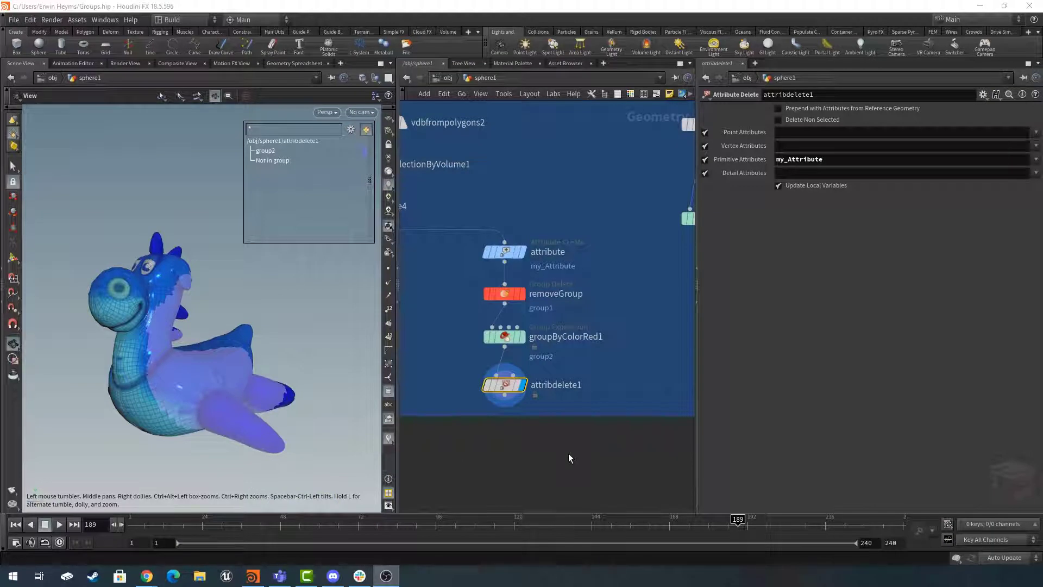
# - Display grouppromote4 and inspect its group1 primitives on the rubbertoy up close
pyautogui.scroll(-2, 568, 453)
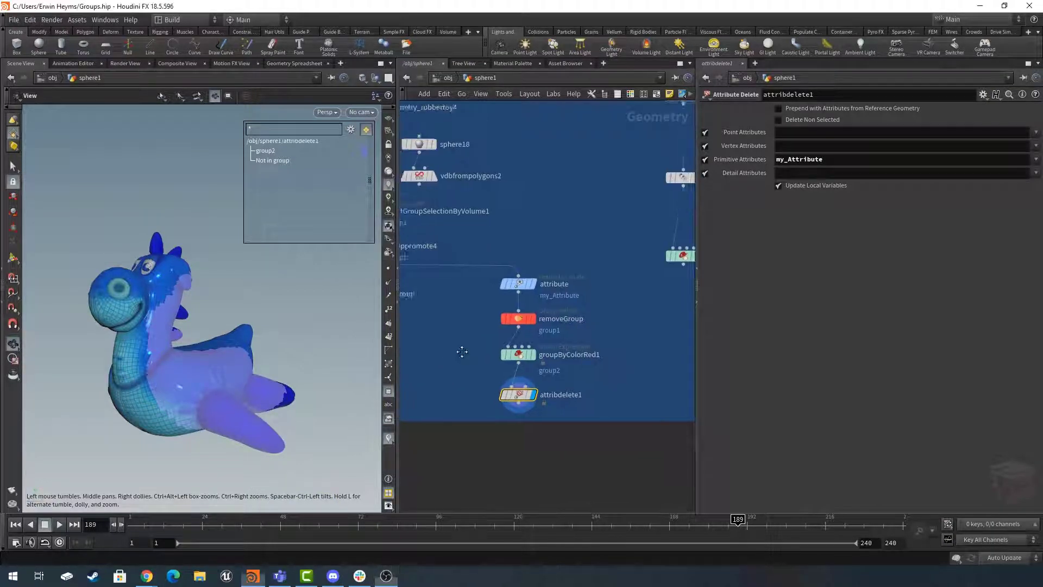
pyautogui.moveTo(459, 356); pyautogui.dragTo(633, 390, button='middle')
pyautogui.click(539, 285)
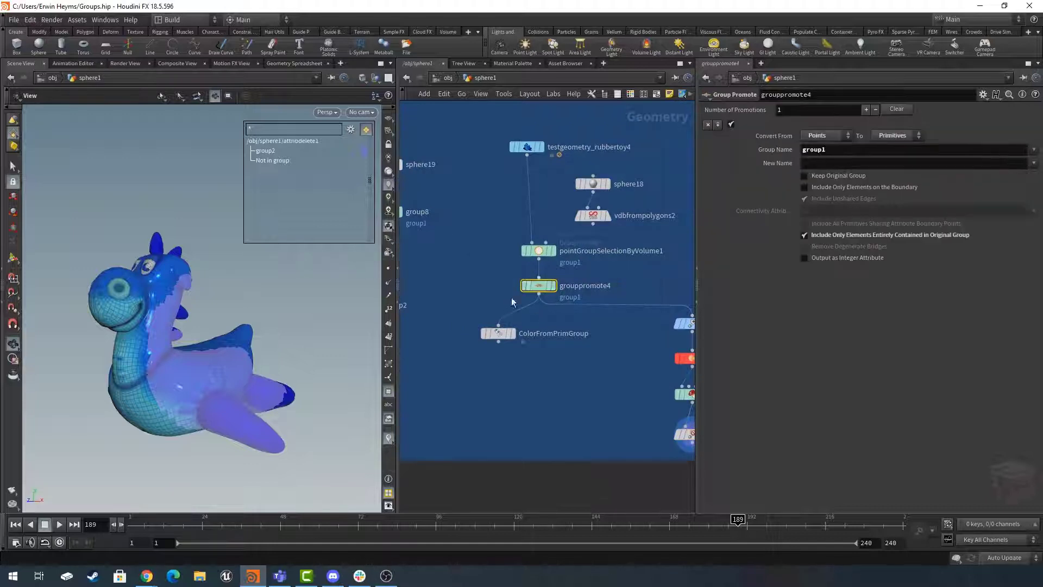
pyautogui.scroll(2, 587, 247)
pyautogui.click(539, 302)
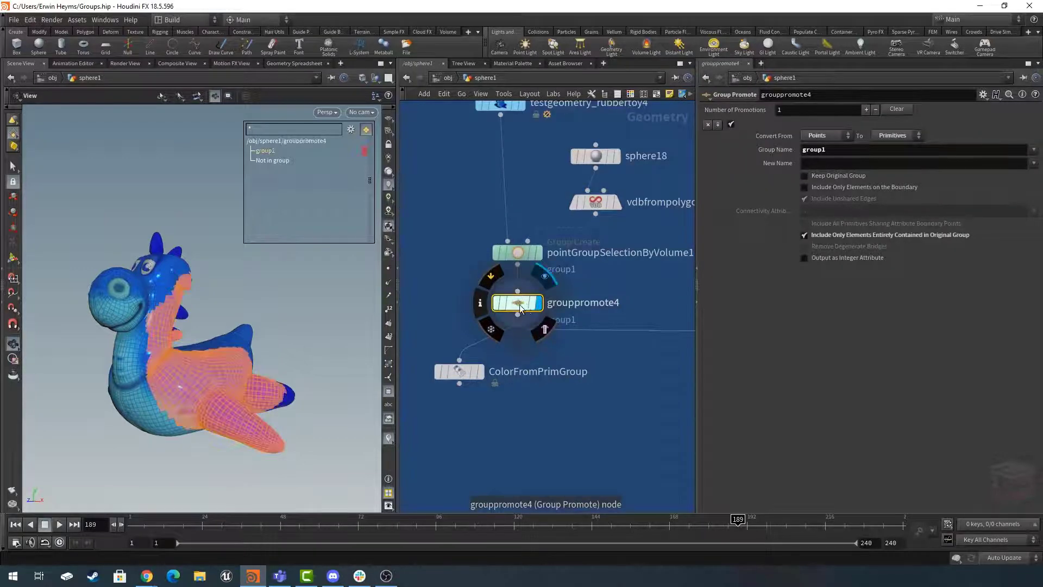
pyautogui.scroll(4, 184, 375)
pyautogui.moveTo(261, 376); pyautogui.dragTo(182, 359)
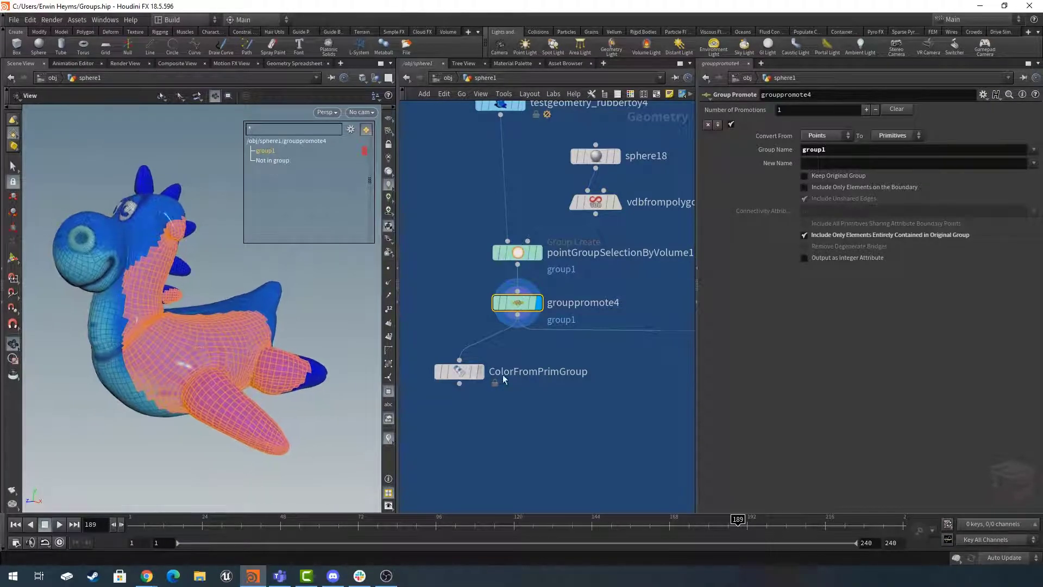
# - Enable Output as Integer Attribute on grouppromote4 so that group1 is written as a primitive attribute
pyautogui.scroll(-2, 594, 398)
pyautogui.moveTo(594, 398); pyautogui.dragTo(540, 393, button='middle')
pyautogui.moveTo(626, 363); pyautogui.dragTo(572, 363)
pyautogui.scroll(3, 477, 324)
pyautogui.click(477, 324)
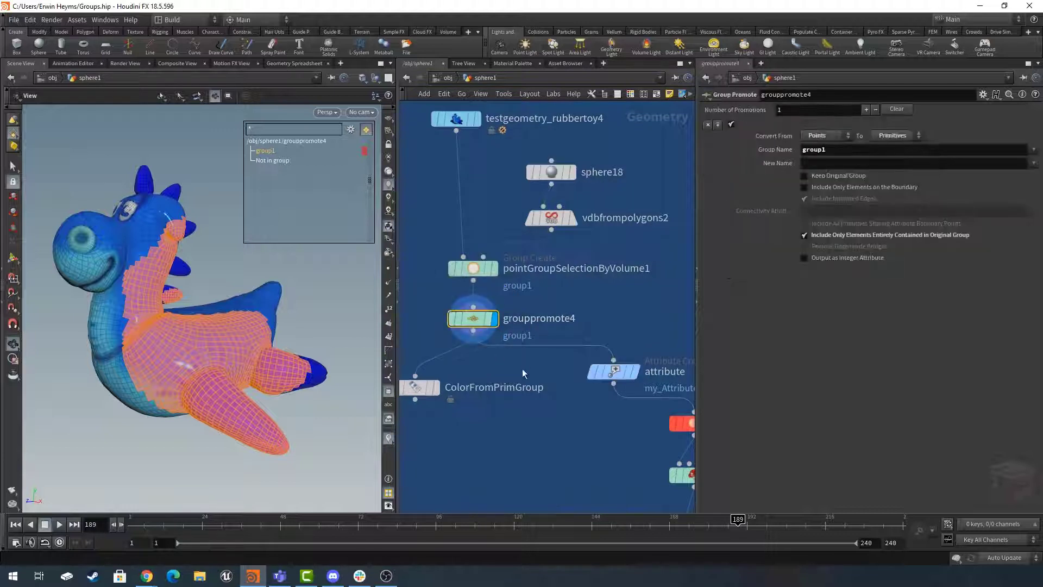
pyautogui.moveTo(525, 363); pyautogui.dragTo(547, 362, button='middle')
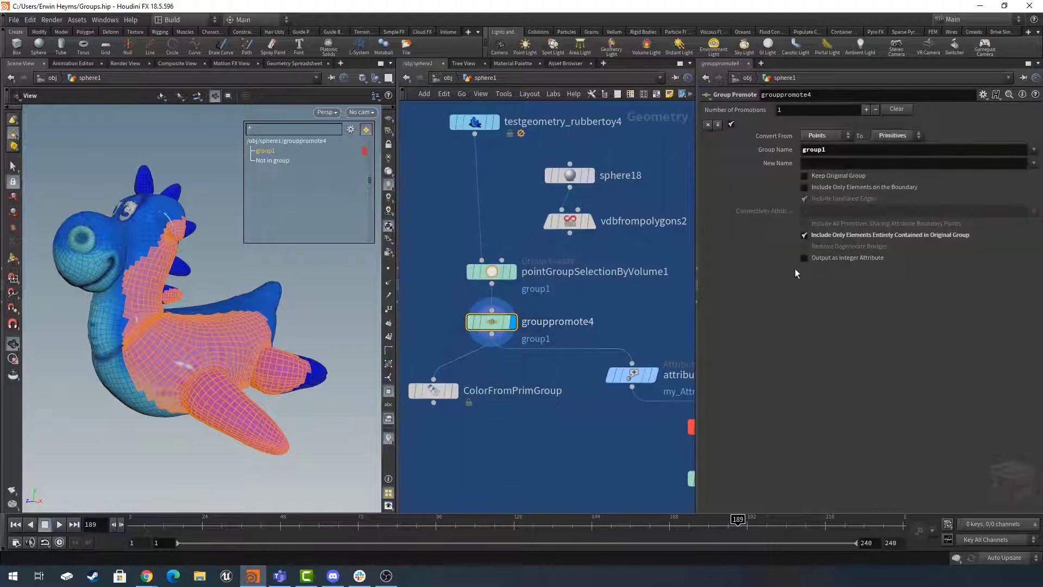
pyautogui.click(828, 259)
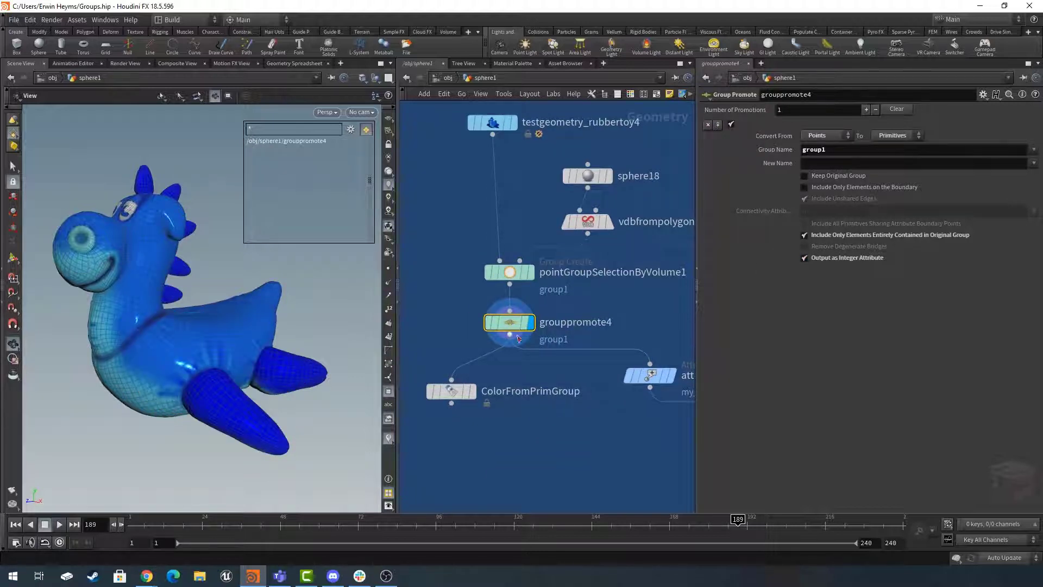
# - Examine grouppromote4's primitive attributes in the geometry spreadsheet, sorted by group1 in descending order, and close the spreadsheet
pyautogui.moveTo(571, 419); pyautogui.dragTo(556, 405, button='middle')
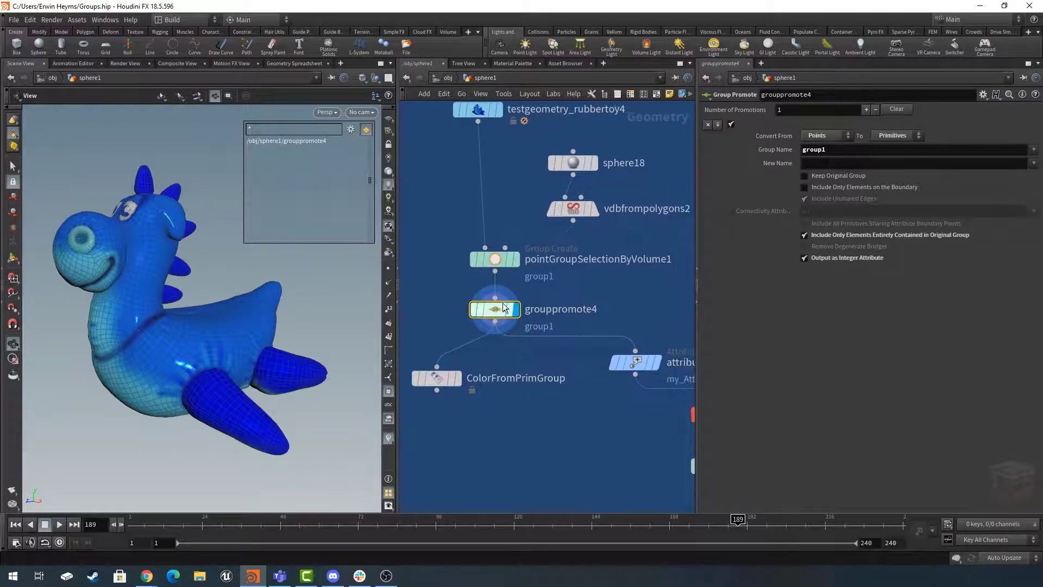
pyautogui.rightClick(493, 310)
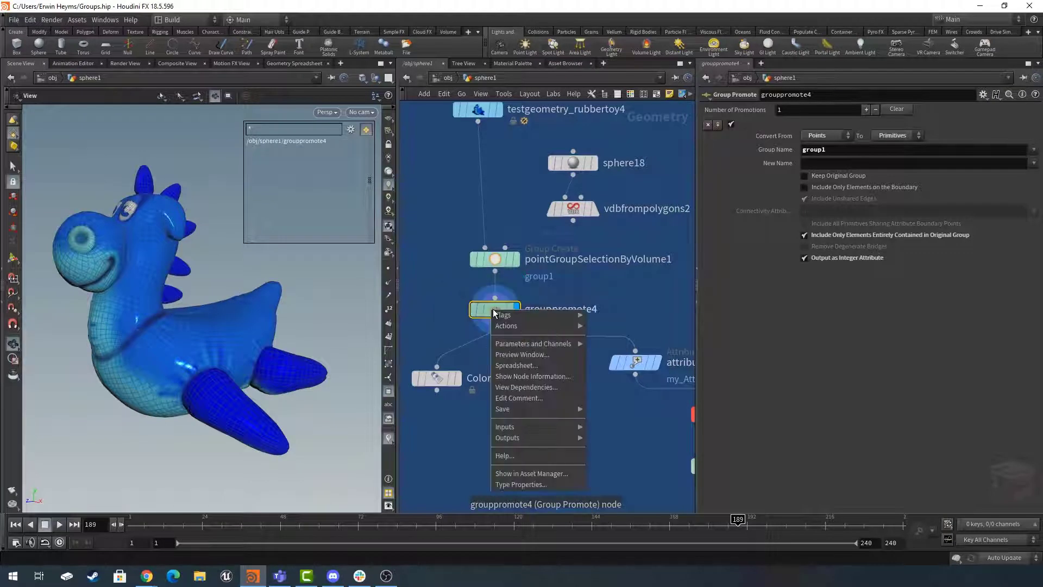
pyautogui.click(519, 365)
pyautogui.click(430, 276)
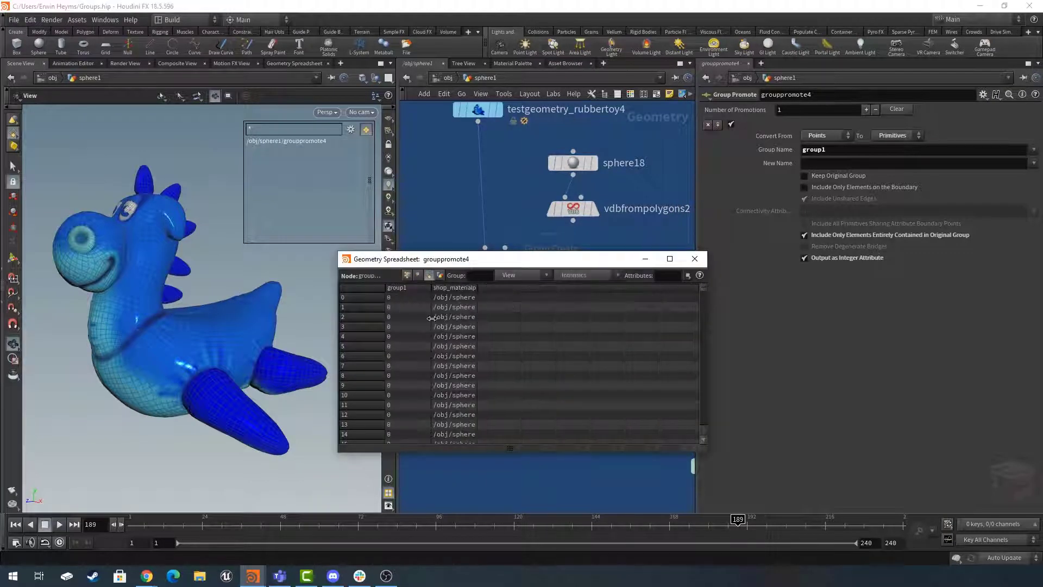
pyautogui.moveTo(434, 288); pyautogui.dragTo(514, 288)
pyautogui.click(468, 288)
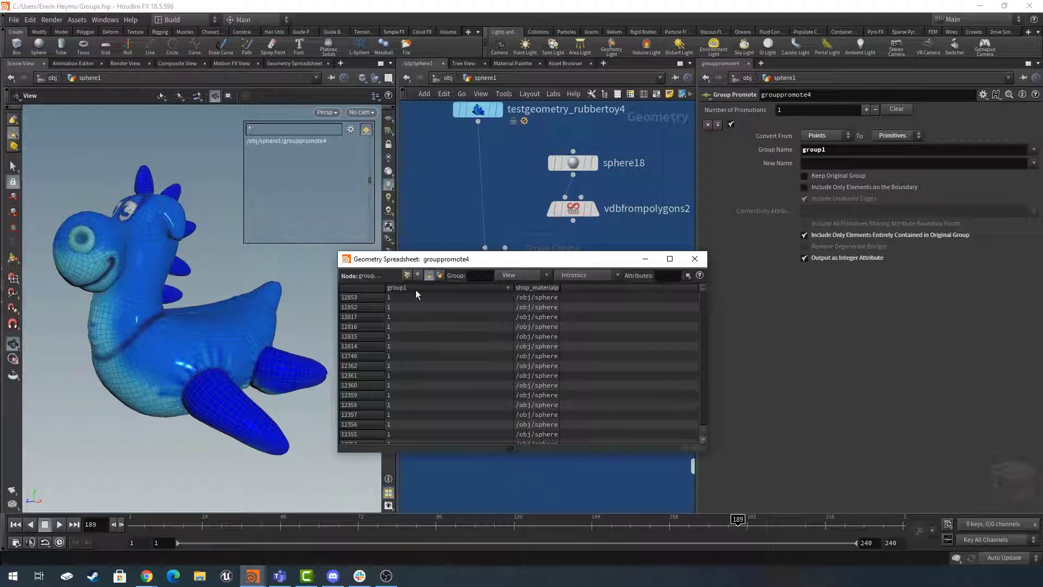
pyautogui.click(695, 258)
# - Set grouppromote4's new name to my_Attribute and check the renamed attribute in its geometry spreadsheet
pyautogui.moveTo(578, 418); pyautogui.dragTo(588, 415, button='middle')
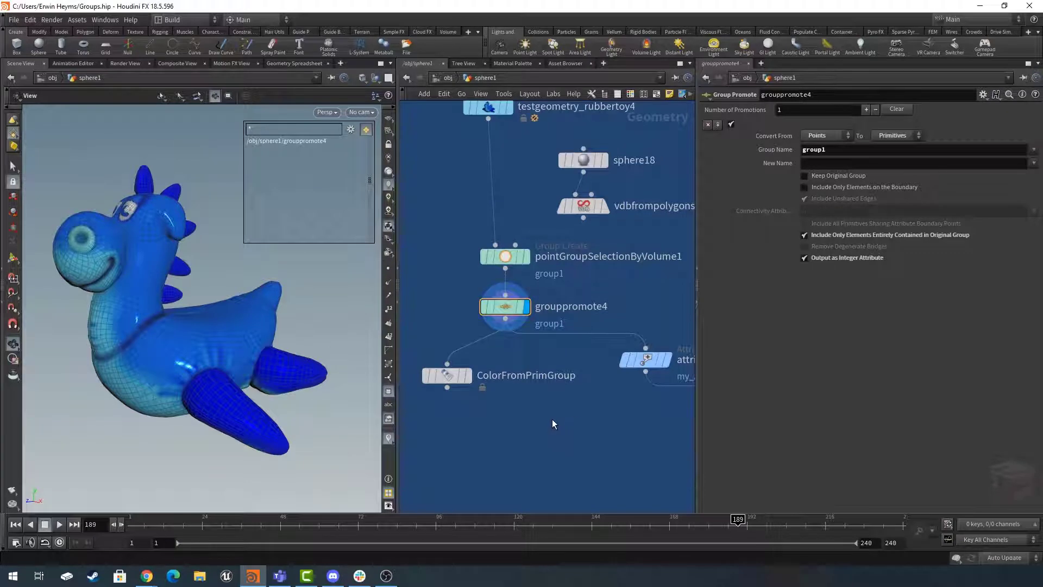
pyautogui.click(834, 163)
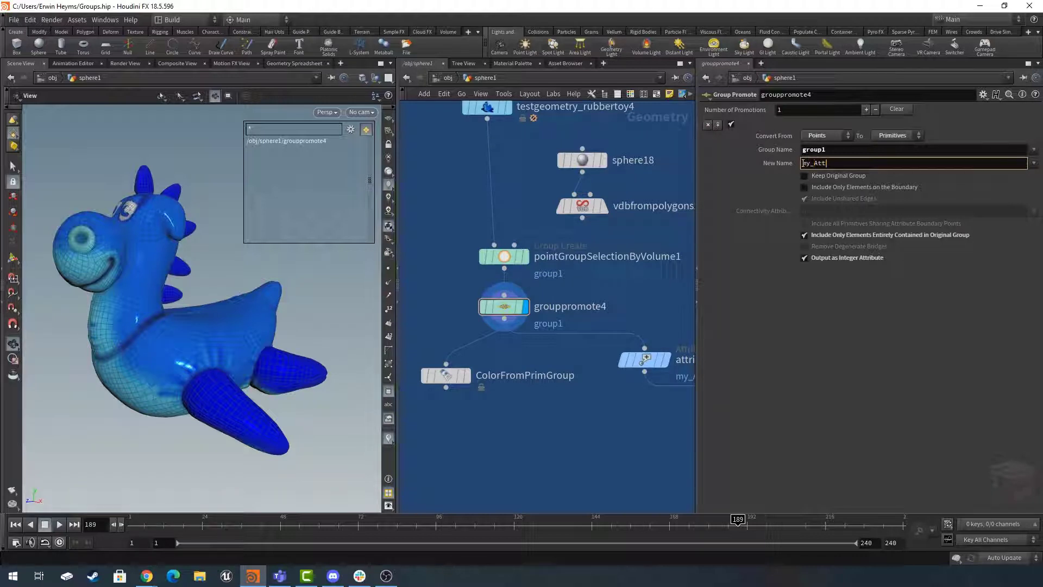
pyautogui.press('Return')
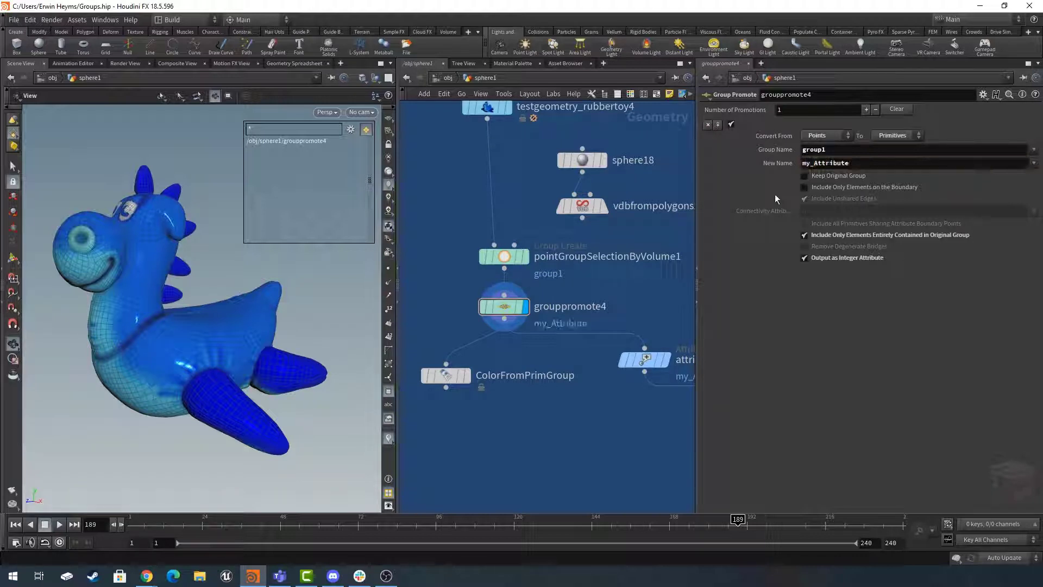
pyautogui.rightClick(506, 309)
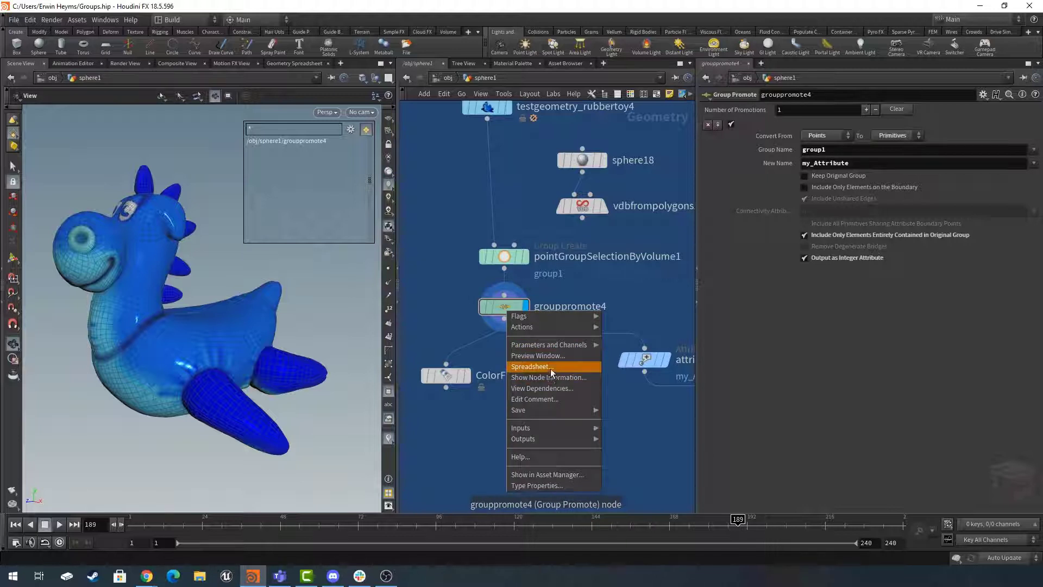
pyautogui.click(552, 373)
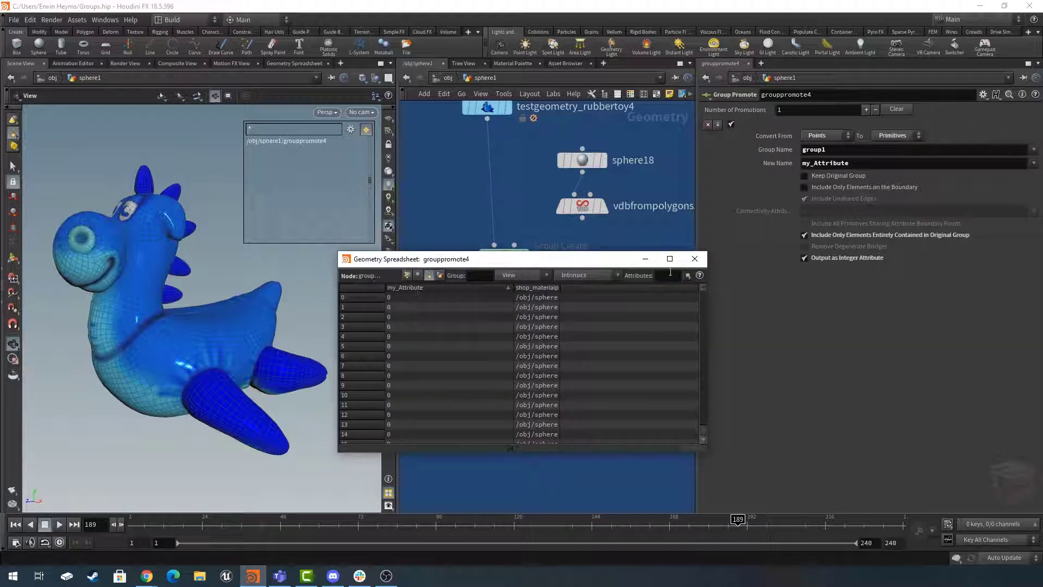
pyautogui.click(695, 259)
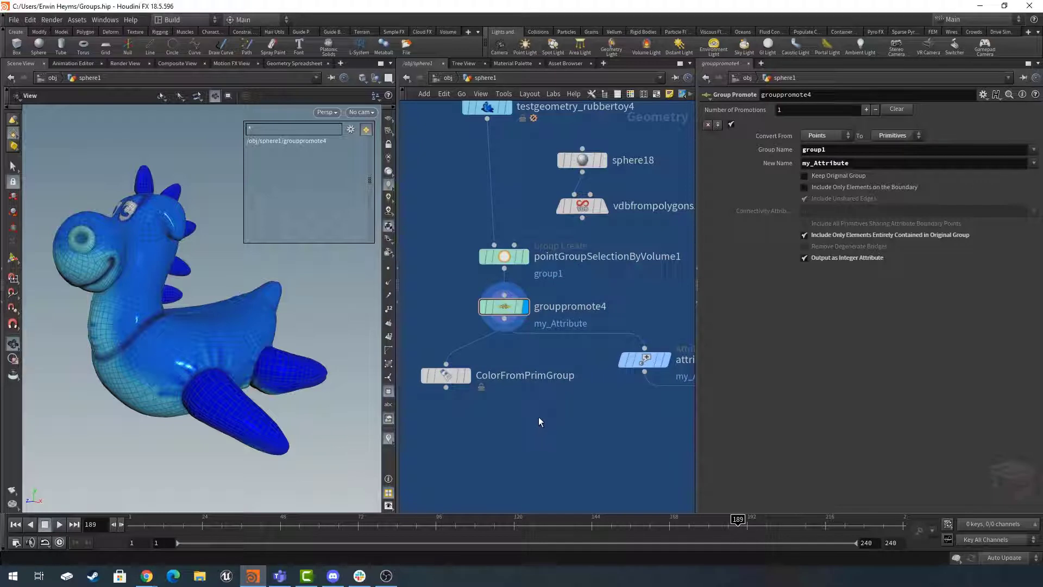
# - Add an Attribute Rename node connected below grouppromote4 and display it
pyautogui.press('Tab')
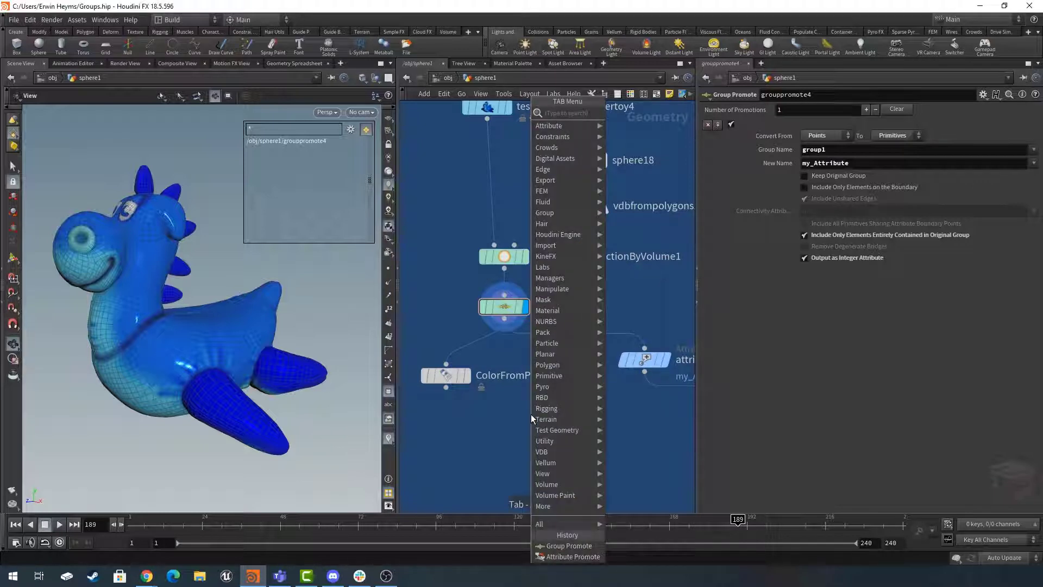
pyautogui.write('attribr')
pyautogui.press('Down')
pyautogui.press('Down')
pyautogui.press('Return')
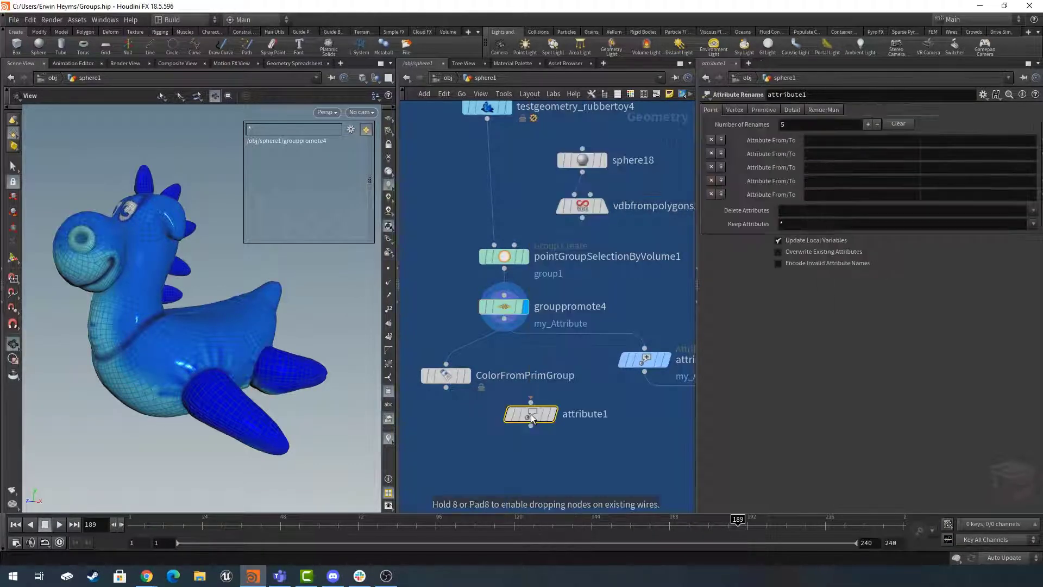
pyautogui.click(514, 417)
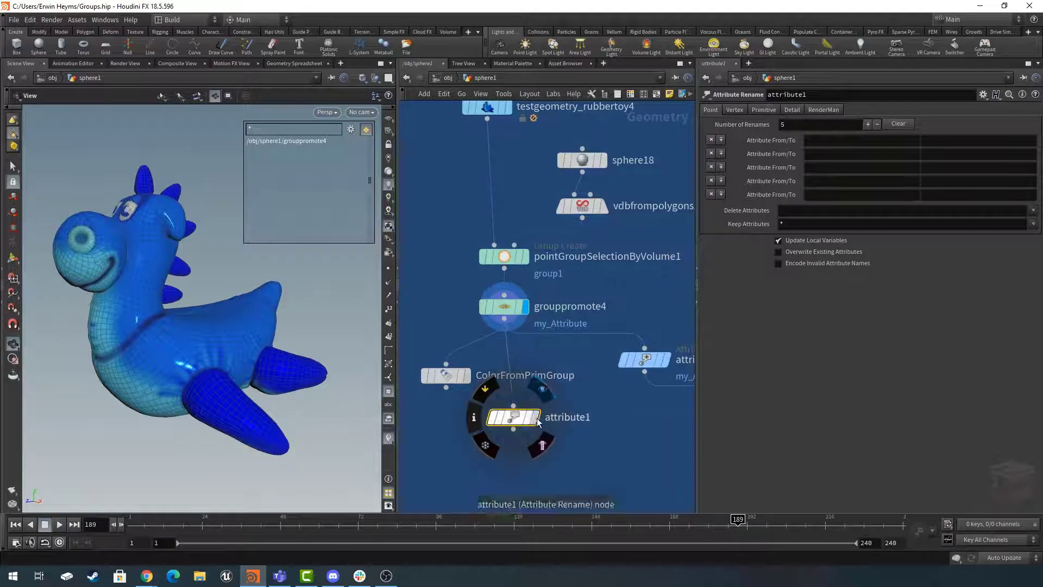
pyautogui.click(536, 419)
# - Rename the primitive attribute group1 to my_attribute in the Attribute Rename node
pyautogui.click(762, 111)
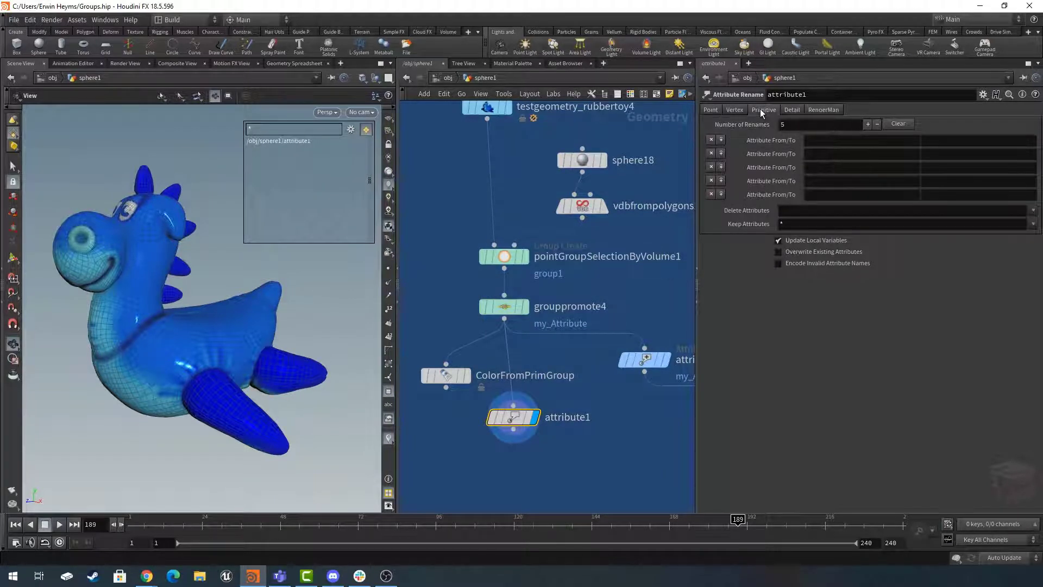
pyautogui.click(856, 141)
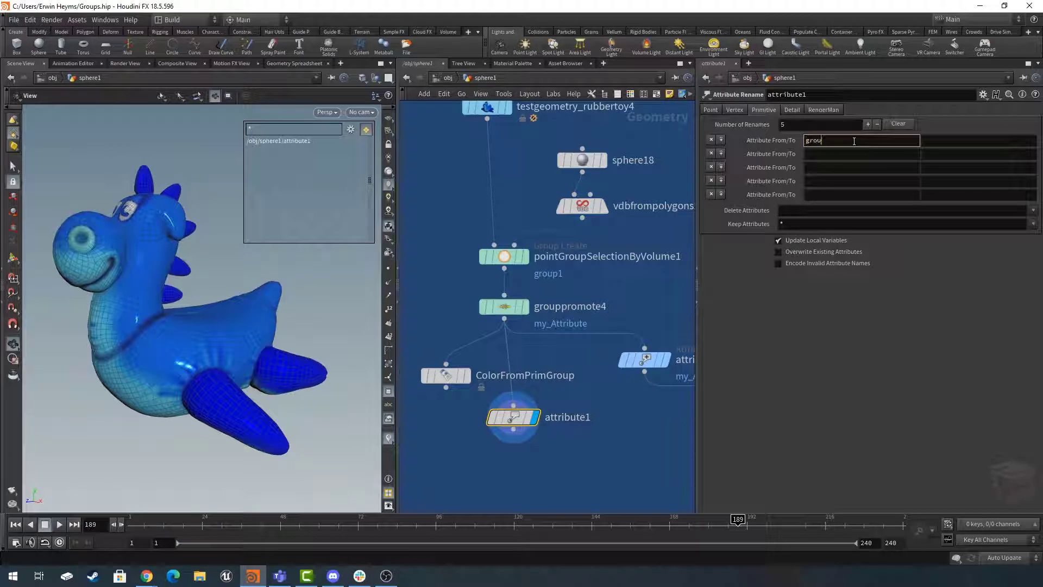
pyautogui.press('Tab')
pyautogui.write('my_a')
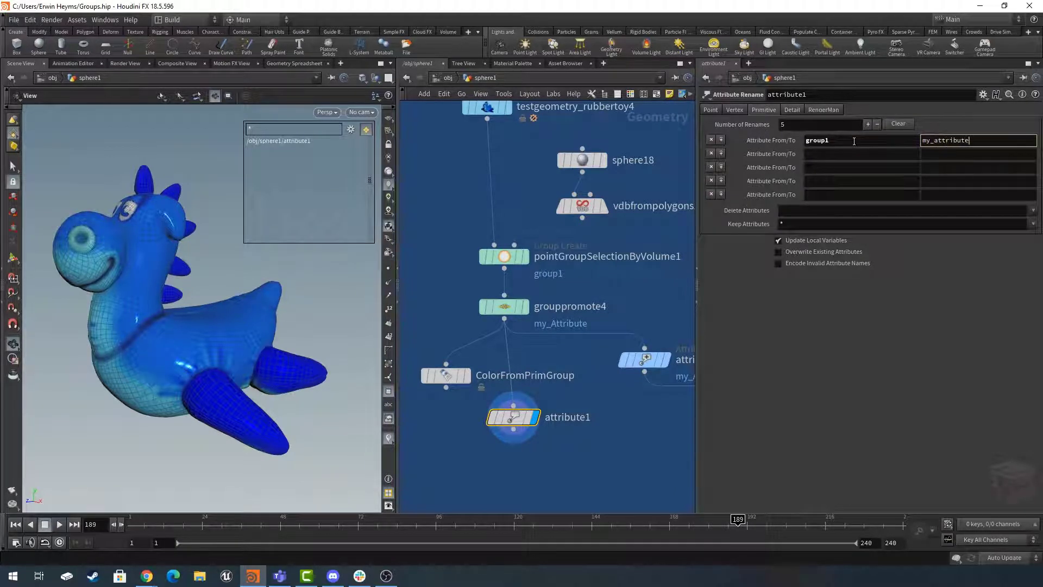
pyautogui.write('ttribute')
pyautogui.press('Return')
# - Clear the new name on grouppromote4 so it outputs group1, and display that node
pyautogui.moveTo(447, 284); pyautogui.dragTo(538, 329)
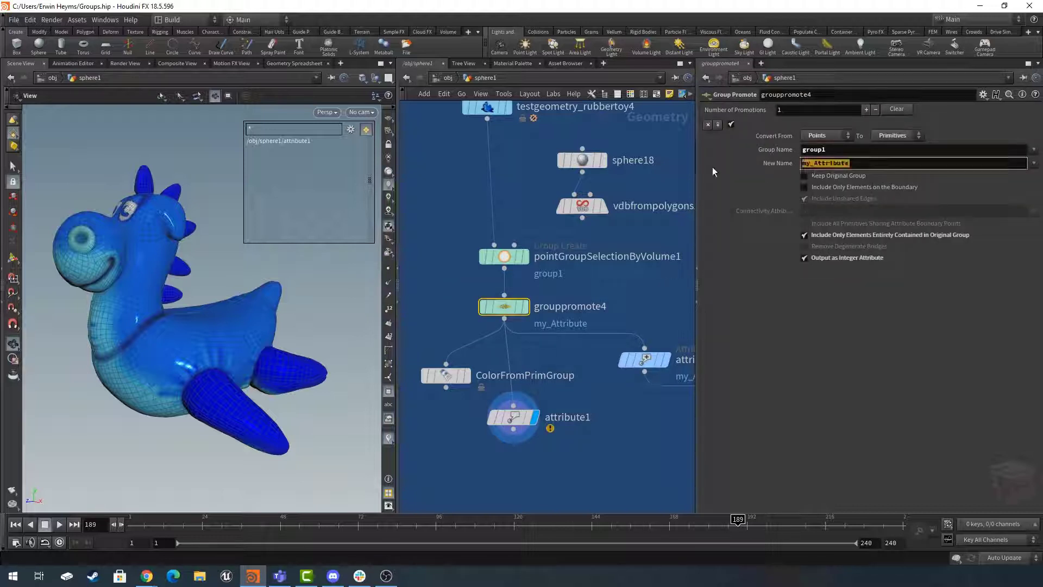
pyautogui.press('Return')
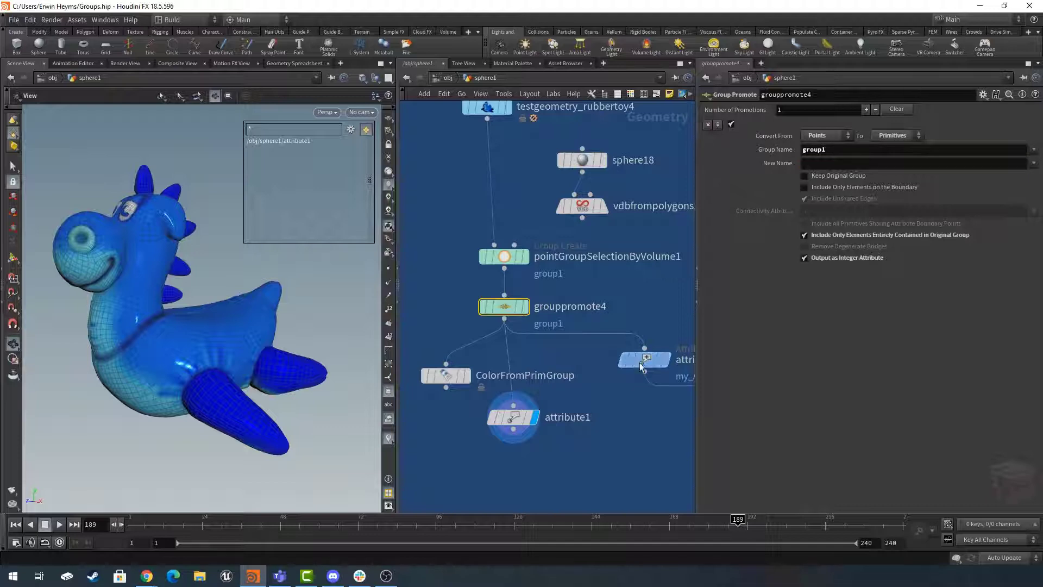
pyautogui.moveTo(571, 421); pyautogui.dragTo(513, 427)
pyautogui.click(507, 309)
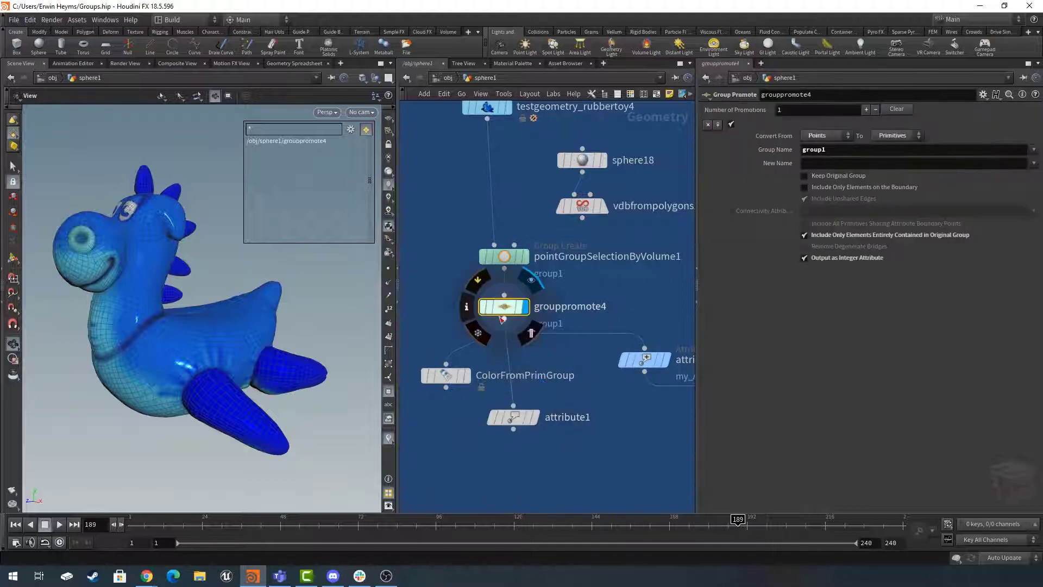
# - Check grouppromote4's primitive attribute in its geometry spreadsheet and close the spreadsheet
pyautogui.rightClick(503, 310)
pyautogui.click(538, 370)
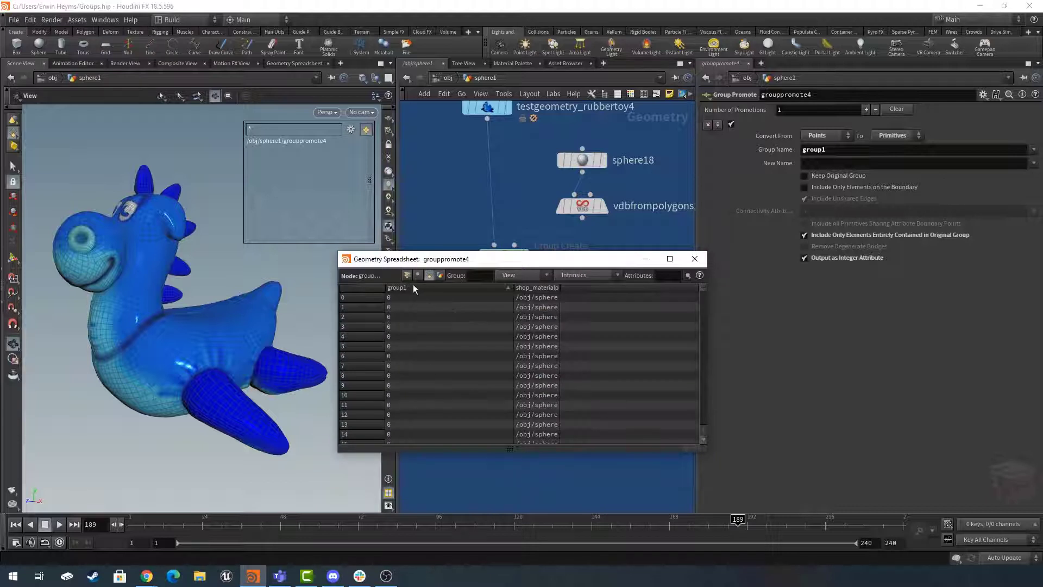
pyautogui.click(695, 258)
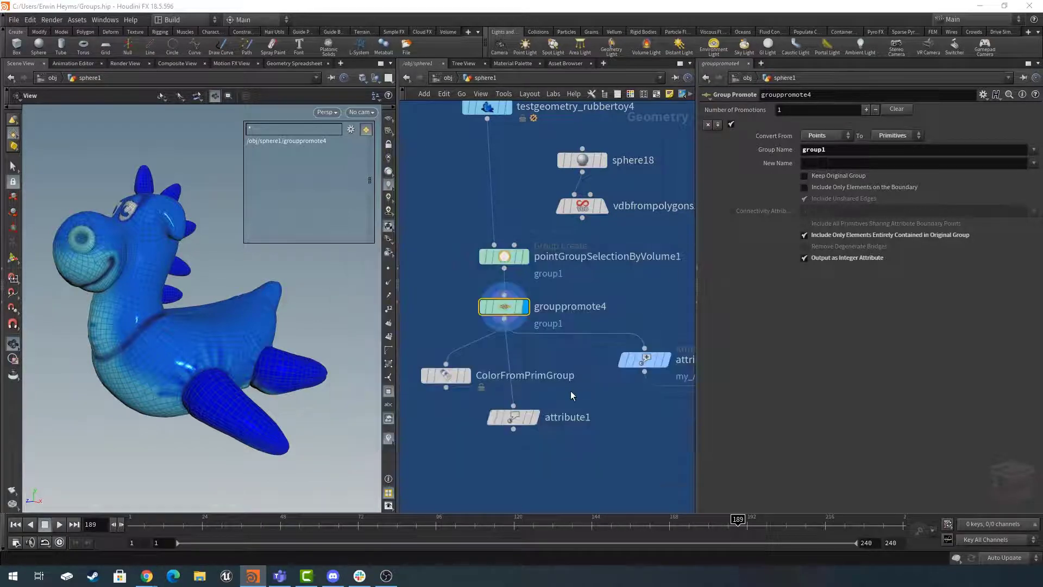
# - Rename the Attribute Rename node below grouppromote4 as attributeRename
pyautogui.click(513, 417)
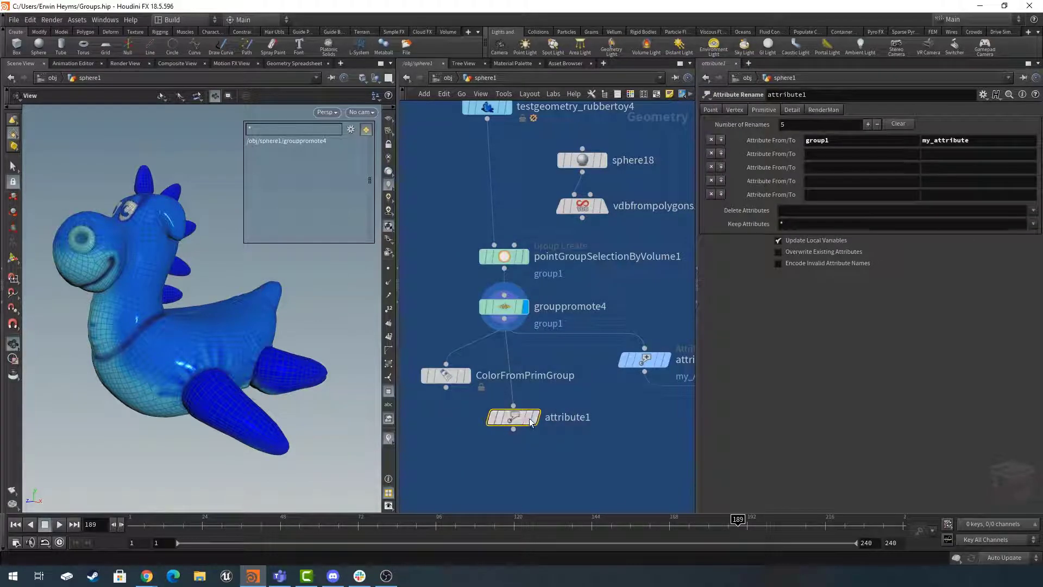
pyautogui.doubleClick(596, 423)
pyautogui.write('Ren')
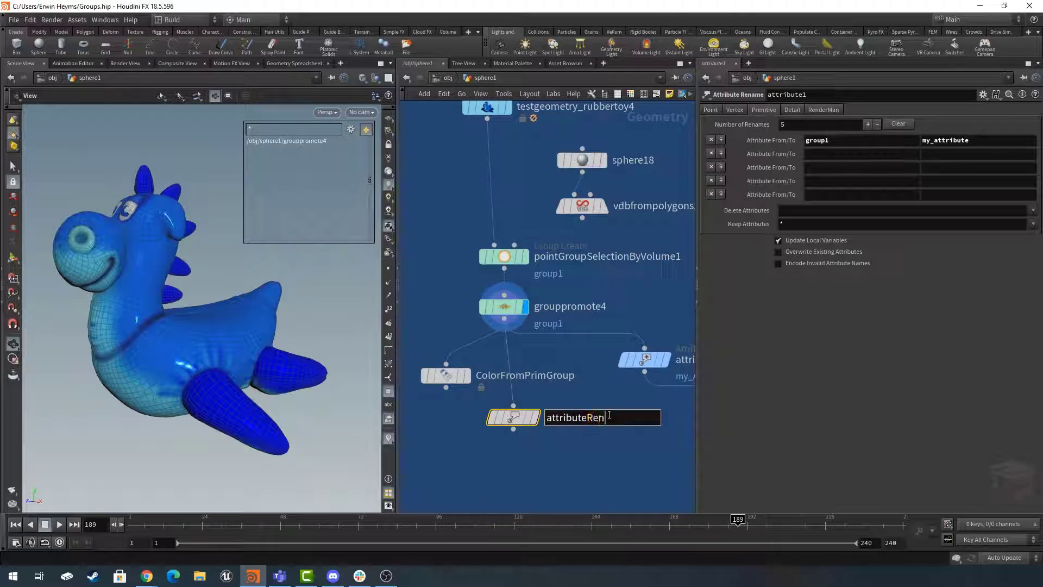
pyautogui.write('ame')
pyautogui.press('Return')
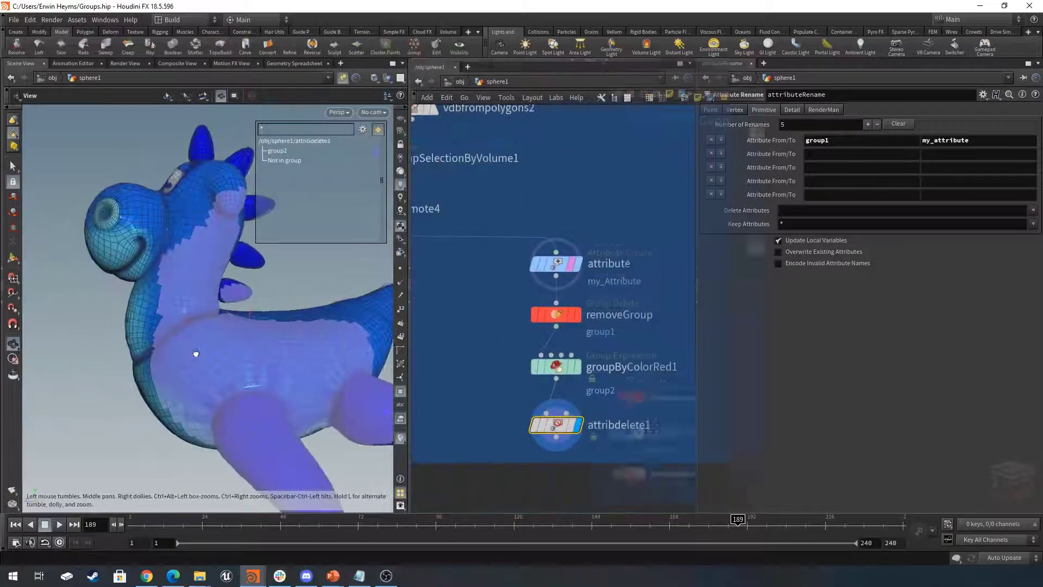
# - Display the ColorFromPrimGroup1 node below sphere21 and hide the group list in the viewport
pyautogui.scroll(-2, 702, 370)
pyautogui.moveTo(693, 383); pyautogui.dragTo(677, 362, button='middle')
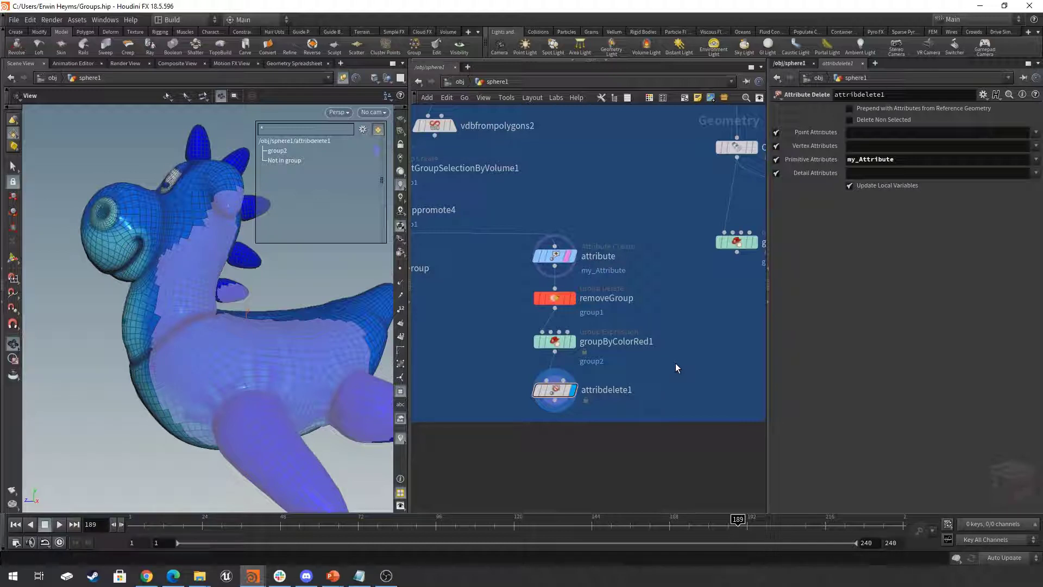
pyautogui.scroll(-5, 712, 329)
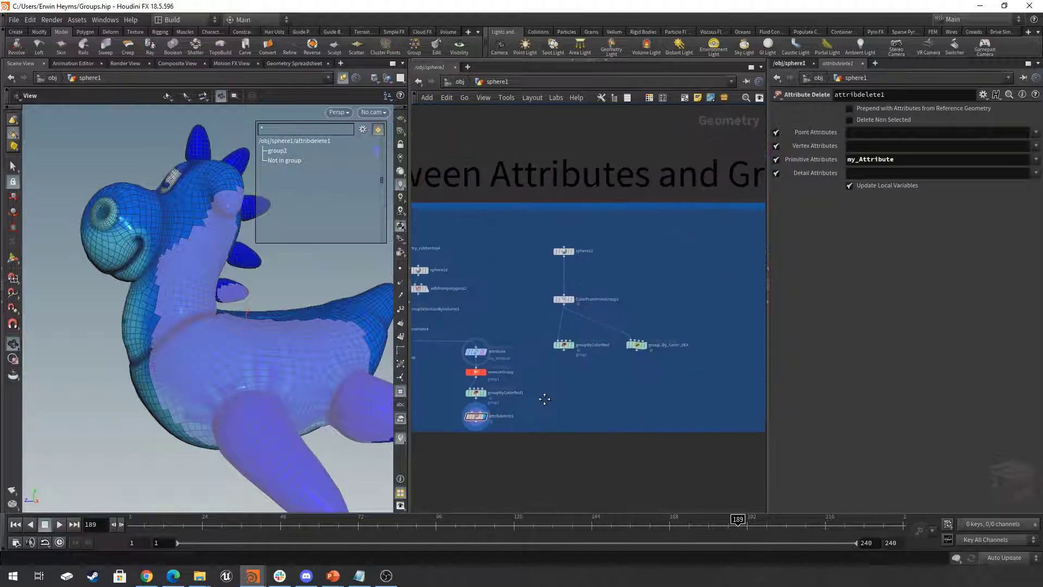
pyautogui.scroll(5, 589, 384)
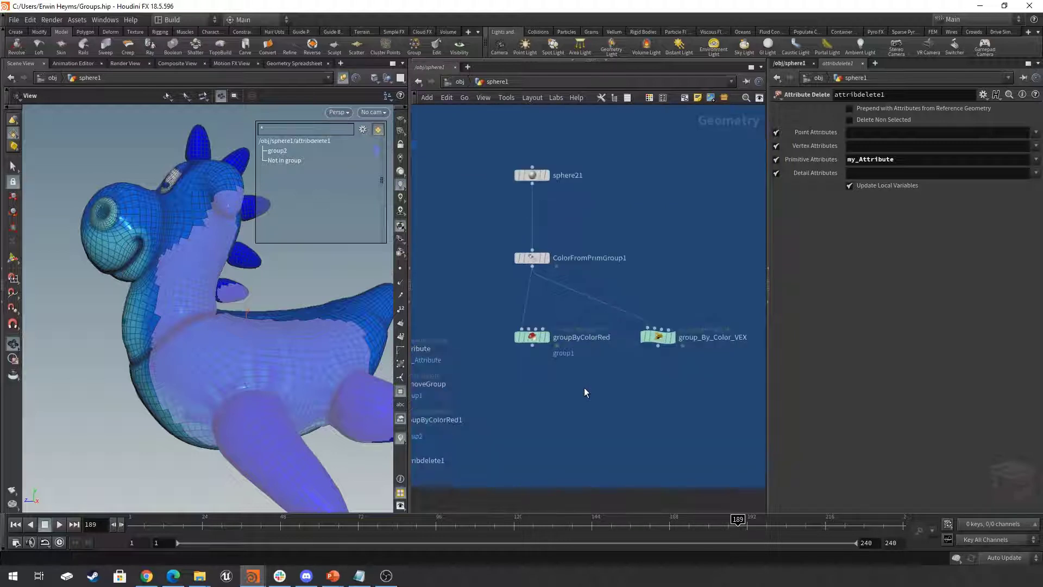
pyautogui.click(542, 287)
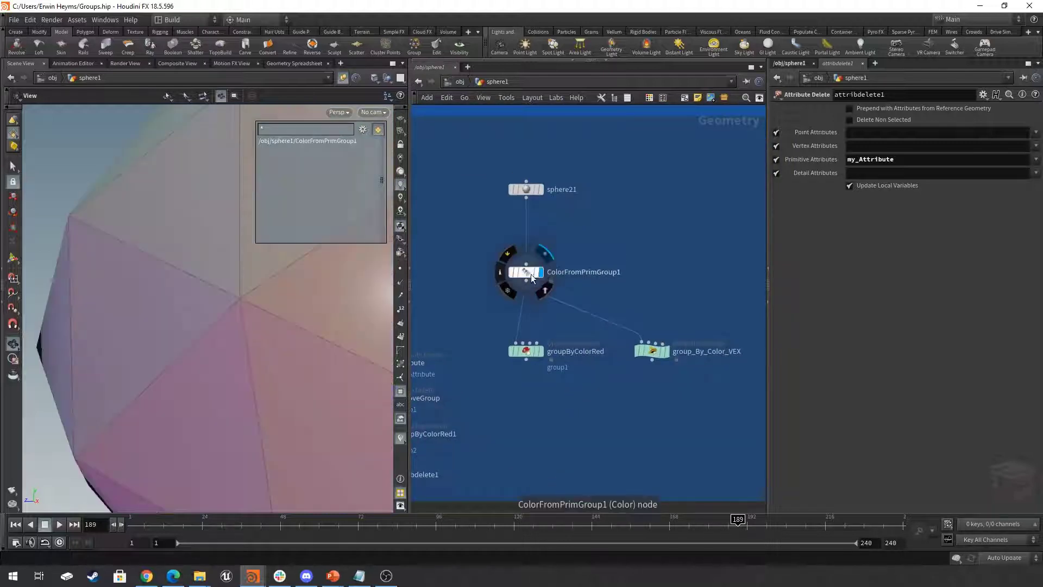
pyautogui.click(531, 272)
pyautogui.moveTo(254, 303); pyautogui.dragTo(167, 321, button='middle')
pyautogui.scroll(5, 171, 319)
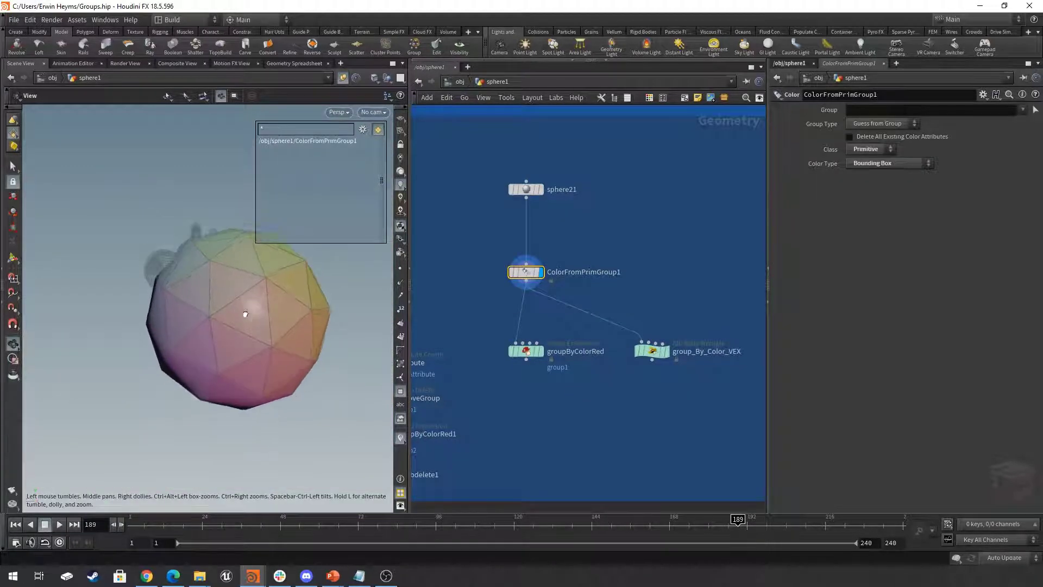
pyautogui.moveTo(244, 311); pyautogui.dragTo(237, 341, button='middle')
pyautogui.click(404, 393)
pyautogui.moveTo(255, 328)
pyautogui.mouseDown()
pyautogui.moveTo(226, 336)
pyautogui.moveTo(265, 331)
pyautogui.mouseUp()
# - Turn on ColorFromPrimGroup1's template flag and examine the sphere's bounding-box primitive colors from several sides
pyautogui.click(537, 274)
pyautogui.moveTo(246, 289); pyautogui.dragTo(380, 289)
pyautogui.moveTo(590, 238); pyautogui.dragTo(482, 290)
pyautogui.moveTo(593, 297); pyautogui.dragTo(577, 302, button='middle')
pyautogui.moveTo(315, 293); pyautogui.dragTo(255, 294, button='middle')
pyautogui.click(887, 164)
pyautogui.click(885, 165)
pyautogui.moveTo(319, 286); pyautogui.dragTo(185, 253)
pyautogui.moveTo(185, 253); pyautogui.dragTo(243, 229, button='middle')
pyautogui.moveTo(550, 329); pyautogui.dragTo(603, 326, button='middle')
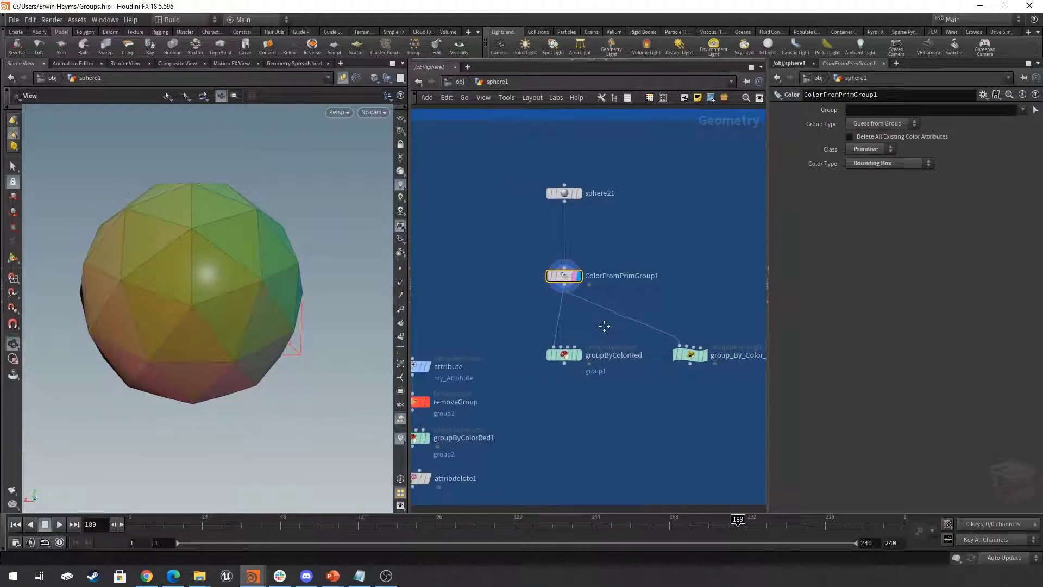
pyautogui.click(563, 357)
pyautogui.scroll(2, 585, 355)
pyautogui.click(577, 356)
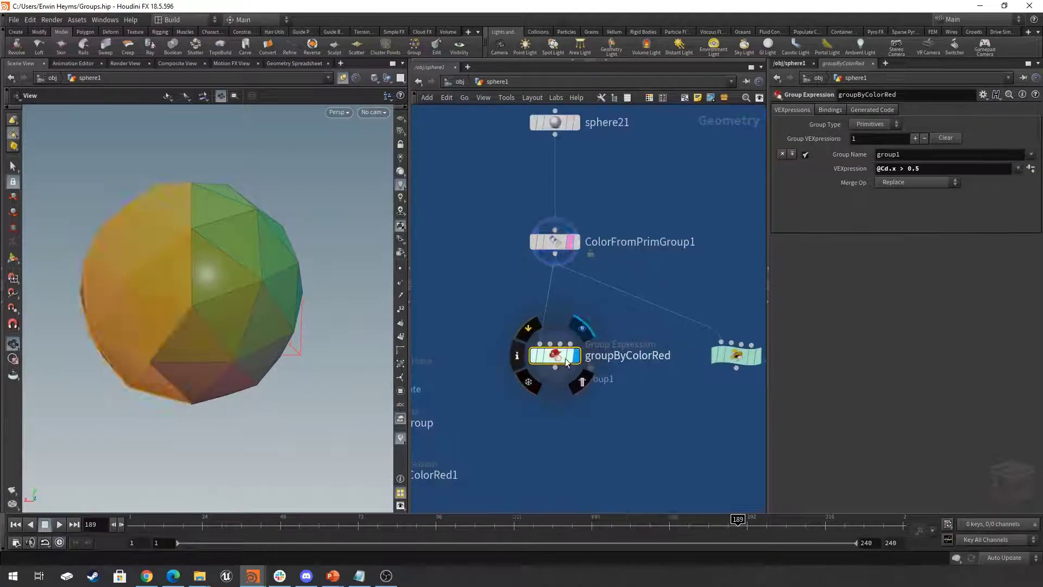
pyautogui.moveTo(201, 284)
pyautogui.mouseDown()
pyautogui.moveTo(198, 239)
pyautogui.moveTo(217, 292)
pyautogui.moveTo(198, 277)
pyautogui.moveTo(219, 278)
pyautogui.mouseUp()
pyautogui.moveTo(219, 277); pyautogui.dragTo(237, 291, button='middle')
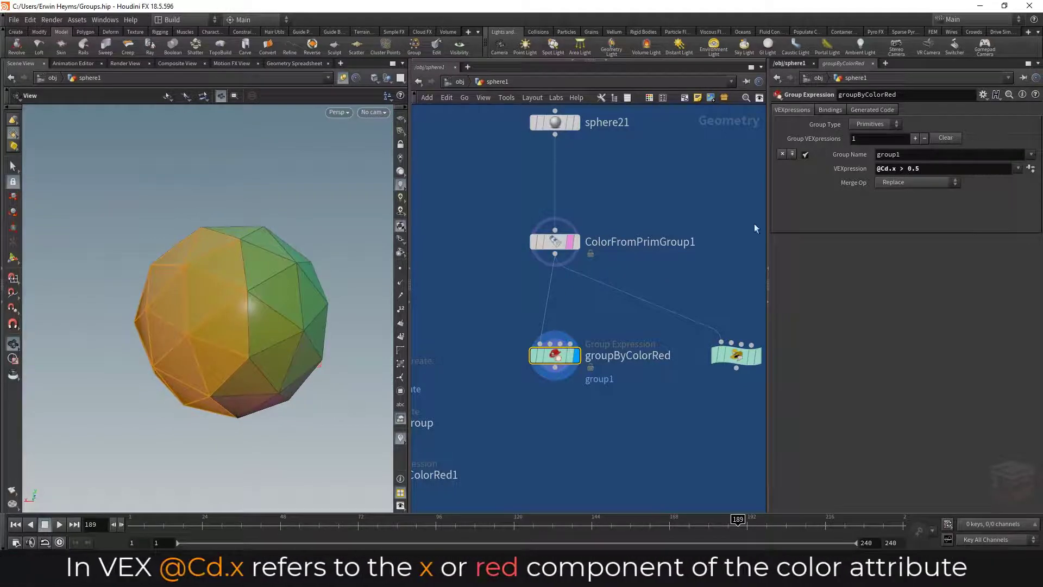
pyautogui.moveTo(197, 279); pyautogui.dragTo(352, 275)
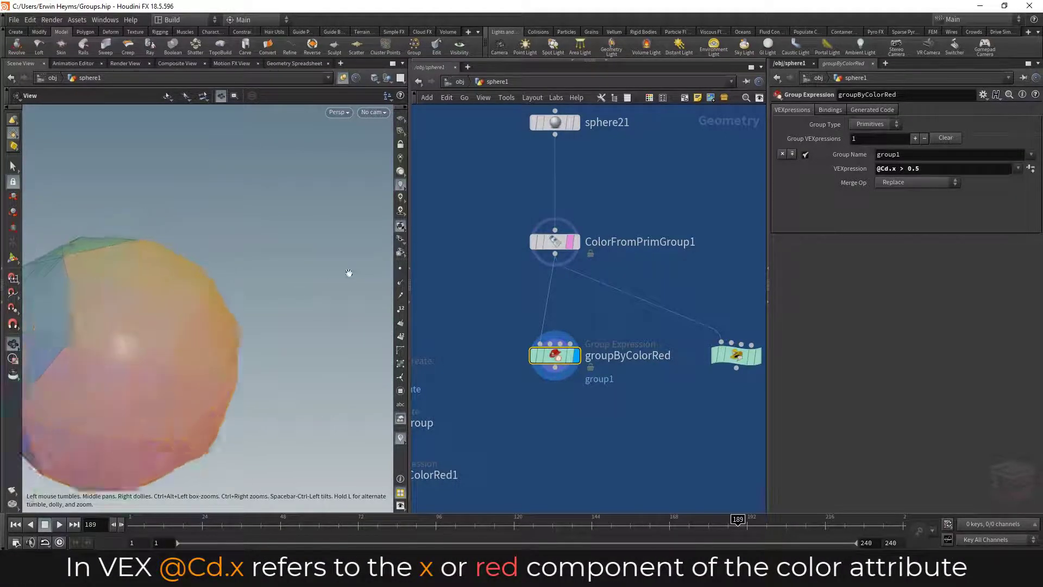
pyautogui.moveTo(351, 275); pyautogui.dragTo(188, 307, button='right')
pyautogui.moveTo(188, 308); pyautogui.dragTo(212, 309)
pyautogui.moveTo(915, 168)
pyautogui.mouseDown(button='middle')
pyautogui.moveTo(946, 165)
pyautogui.moveTo(896, 177)
pyautogui.moveTo(912, 178)
pyautogui.mouseUp(button='middle')
# - Select the group_By_Color_VEX wrangle and widen the parameter area so its full VEXpression is readable
pyautogui.moveTo(651, 444); pyautogui.dragTo(568, 454, button='middle')
pyautogui.scroll(-1, 663, 417)
pyautogui.moveTo(672, 420); pyautogui.dragTo(640, 421, button='middle')
pyautogui.moveTo(761, 332); pyautogui.dragTo(583, 421)
pyautogui.moveTo(768, 237); pyautogui.dragTo(605, 231)
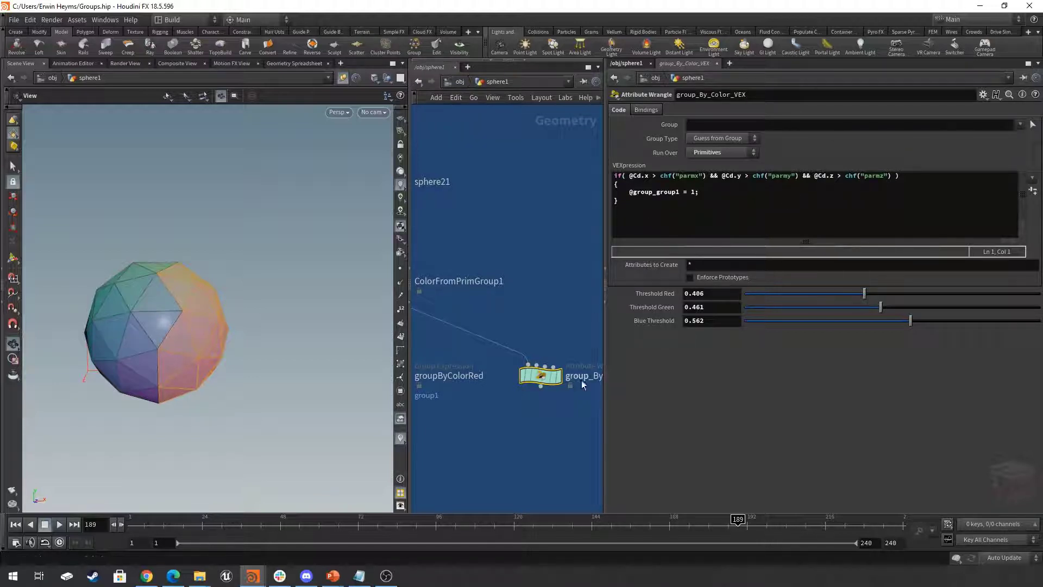
# - Display the group_By_Color_VEX wrangle and show the group list over the viewport
pyautogui.click(558, 376)
pyautogui.moveTo(306, 349); pyautogui.dragTo(351, 319)
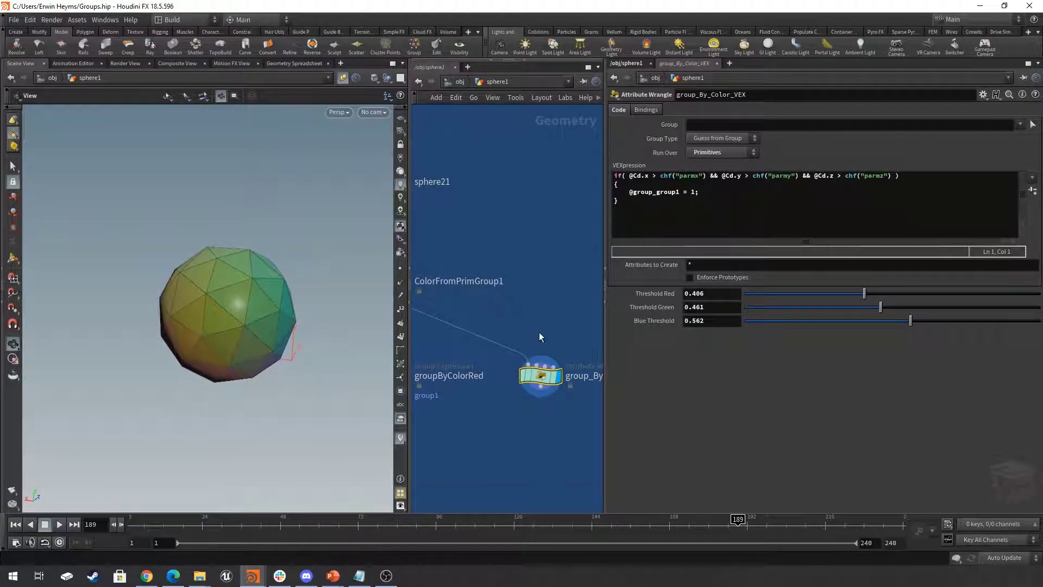
pyautogui.scroll(-3, 541, 338)
pyautogui.click(400, 391)
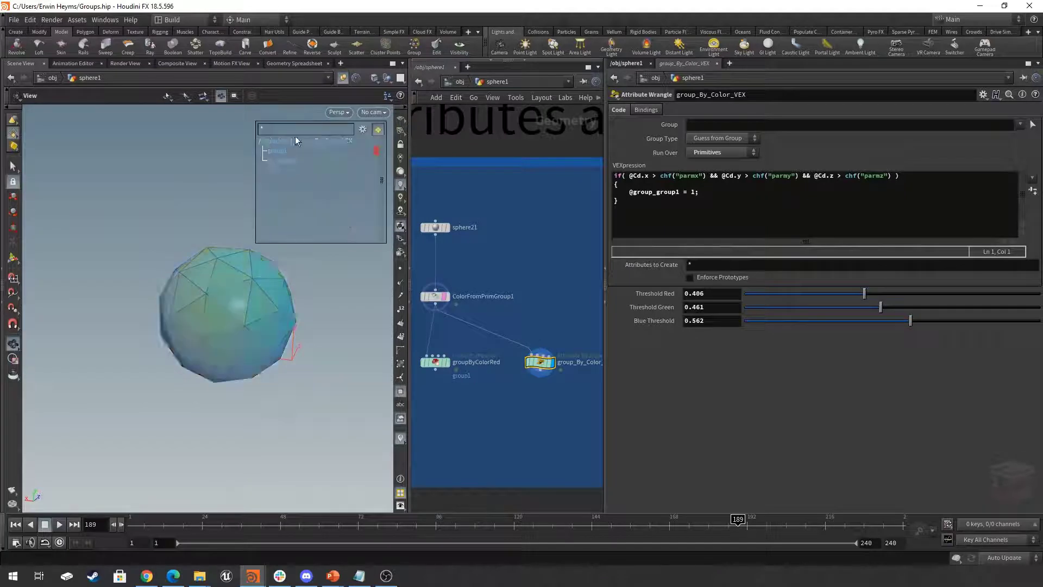
pyautogui.moveTo(267, 322); pyautogui.dragTo(226, 333)
# - Set the wrangle's red, green and blue thresholds to 0 and inspect the grouped primitives on the sphere
pyautogui.moveTo(863, 299); pyautogui.dragTo(743, 297)
pyautogui.moveTo(881, 307); pyautogui.dragTo(725, 310)
pyautogui.moveTo(797, 321); pyautogui.dragTo(689, 325)
pyautogui.moveTo(212, 296); pyautogui.dragTo(293, 258)
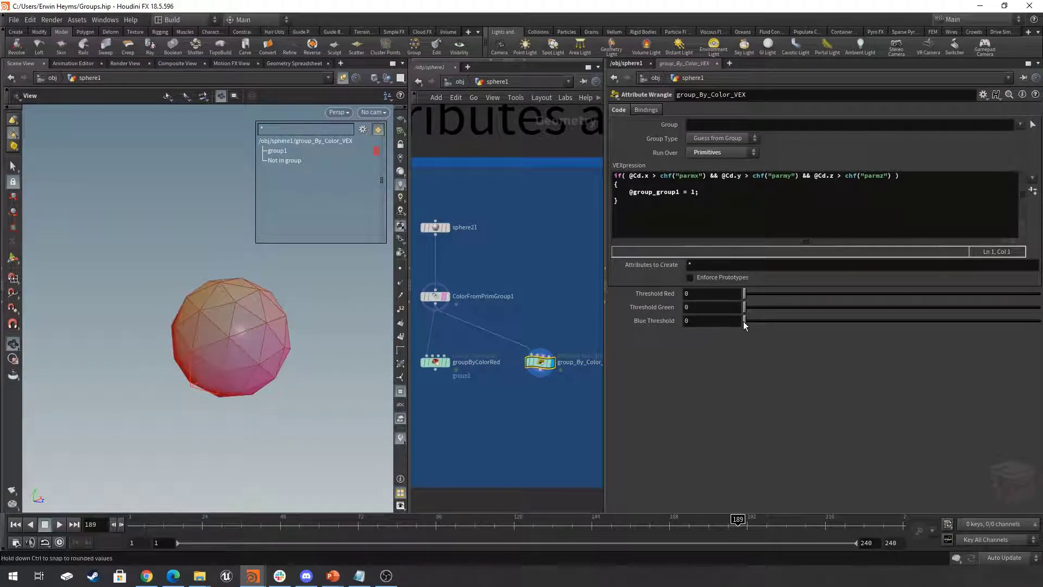
# - Raise the wrangle's thresholds to 0.54 for blue, 0.662 for green and 0.588 for red, and inspect the resulting group
pyautogui.moveTo(745, 322); pyautogui.dragTo(904, 321)
pyautogui.moveTo(345, 334)
pyautogui.mouseDown()
pyautogui.moveTo(295, 326)
pyautogui.moveTo(281, 383)
pyautogui.moveTo(275, 342)
pyautogui.moveTo(327, 334)
pyautogui.mouseUp()
pyautogui.moveTo(750, 307); pyautogui.dragTo(939, 307)
pyautogui.moveTo(245, 305); pyautogui.dragTo(107, 270)
pyautogui.moveTo(746, 294); pyautogui.dragTo(918, 297)
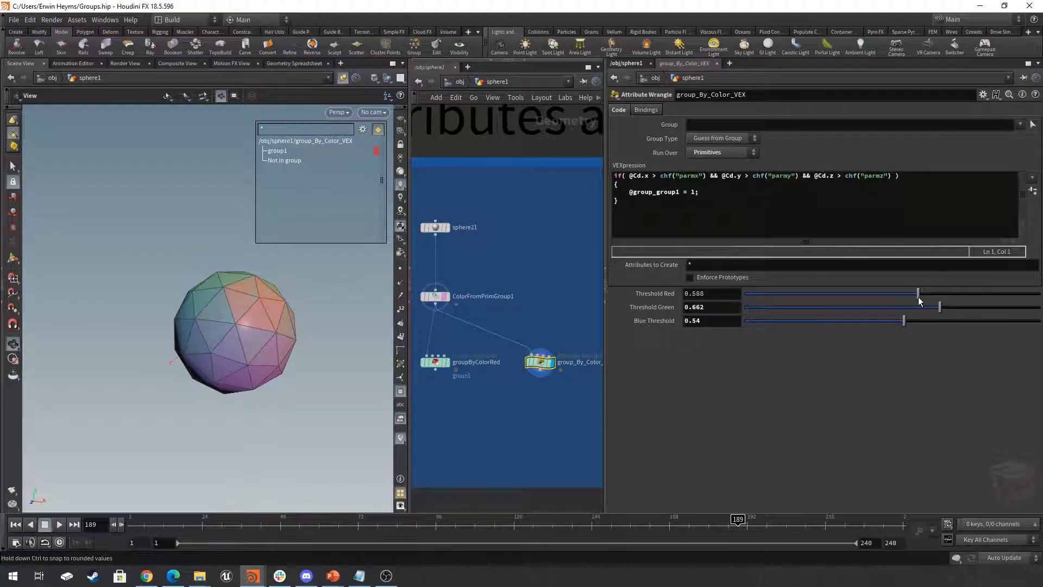
pyautogui.moveTo(291, 326)
pyautogui.mouseDown()
pyautogui.moveTo(322, 310)
pyautogui.moveTo(300, 319)
pyautogui.mouseUp()
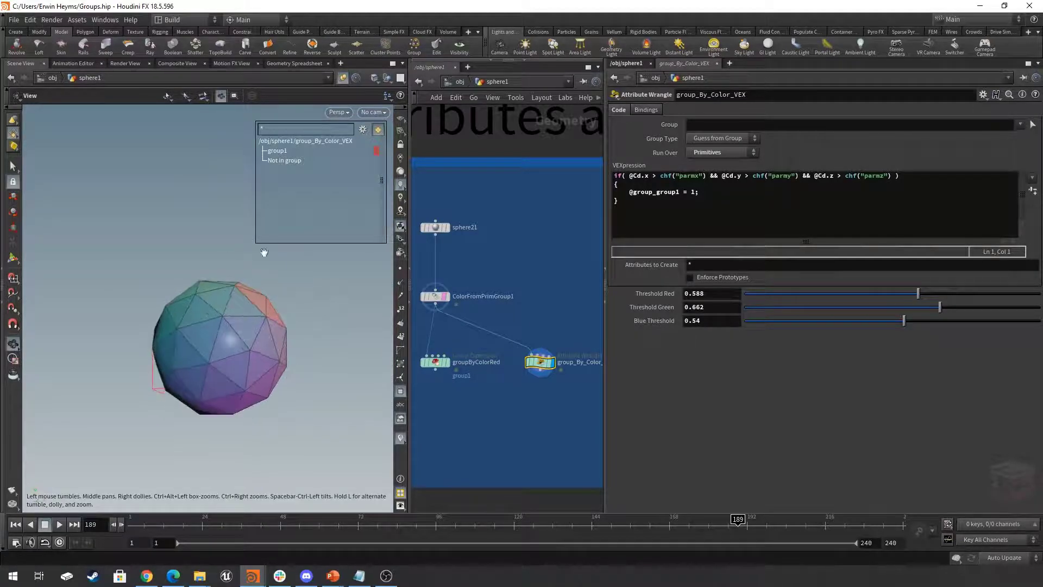
# - Narrow the parameter area again and bring the whole network of group examples into view, including the Group ERROR box
pyautogui.scroll(-4, 562, 310)
pyautogui.moveTo(557, 351); pyautogui.dragTo(512, 399, button='middle')
pyautogui.scroll(-2, 510, 387)
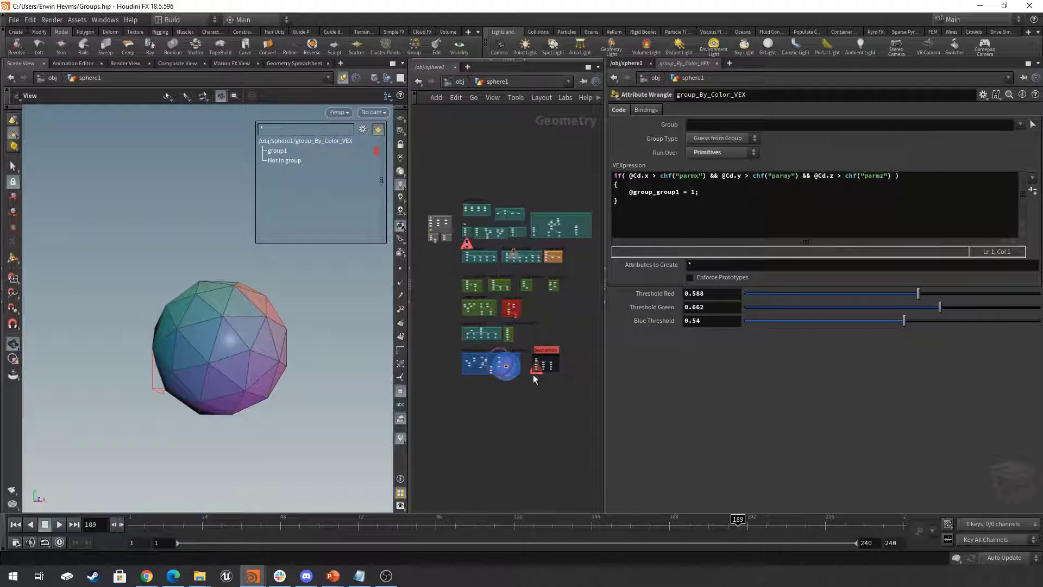
pyautogui.moveTo(606, 359); pyautogui.dragTo(764, 361)
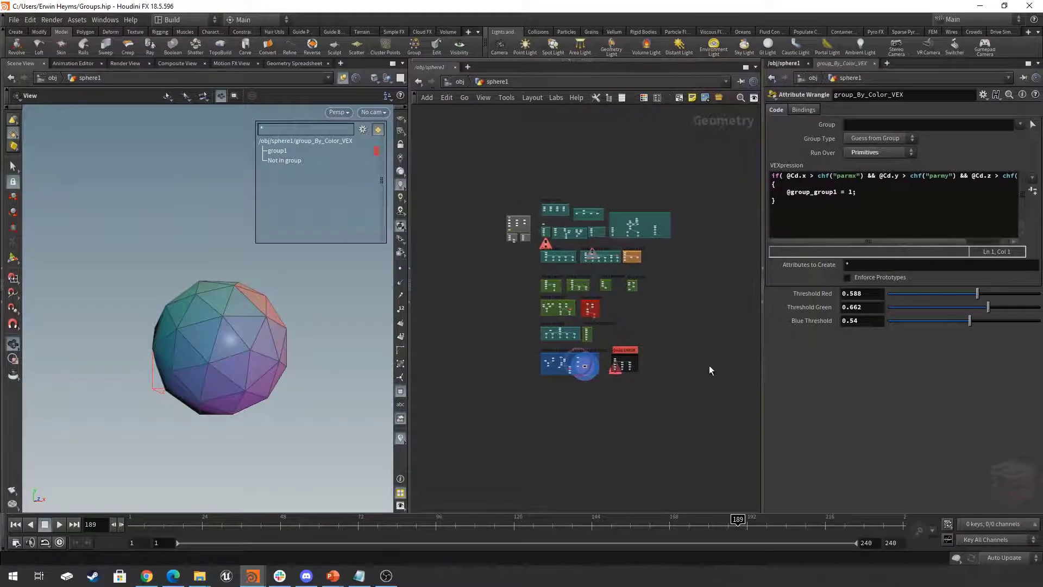
pyautogui.scroll(2, 697, 371)
pyautogui.scroll(3, 699, 410)
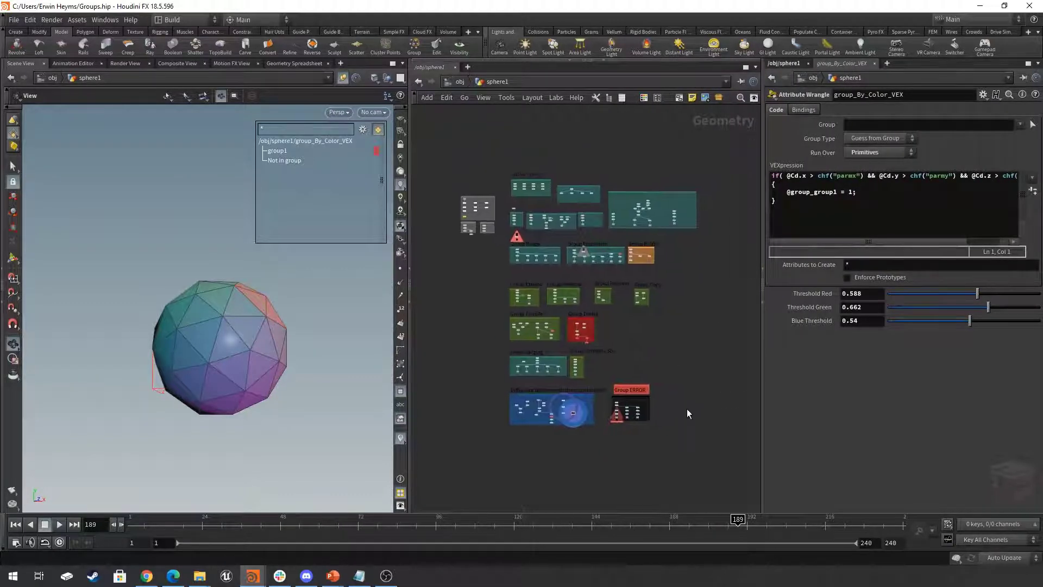
pyautogui.scroll(-2, 703, 417)
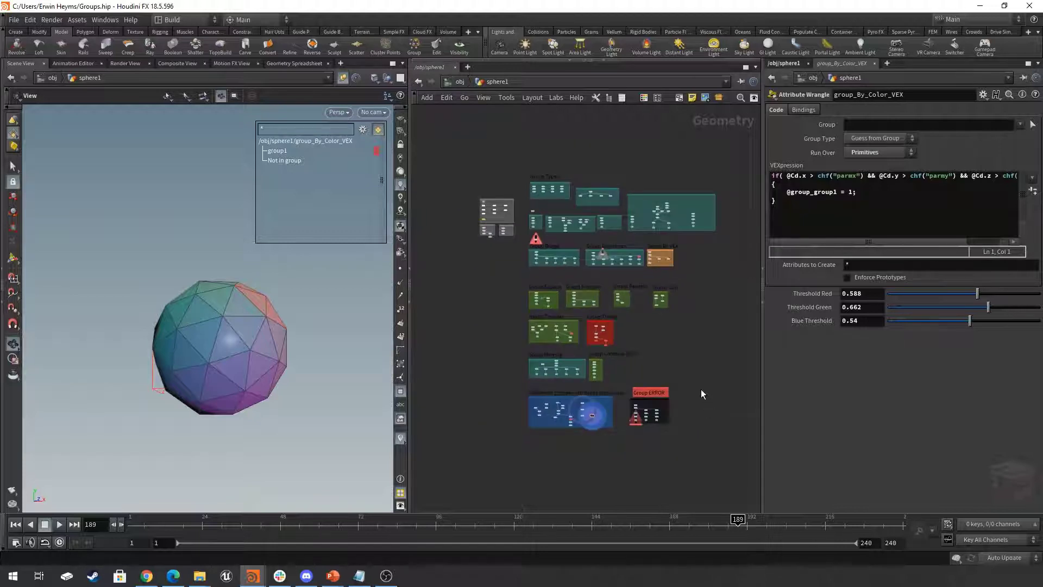